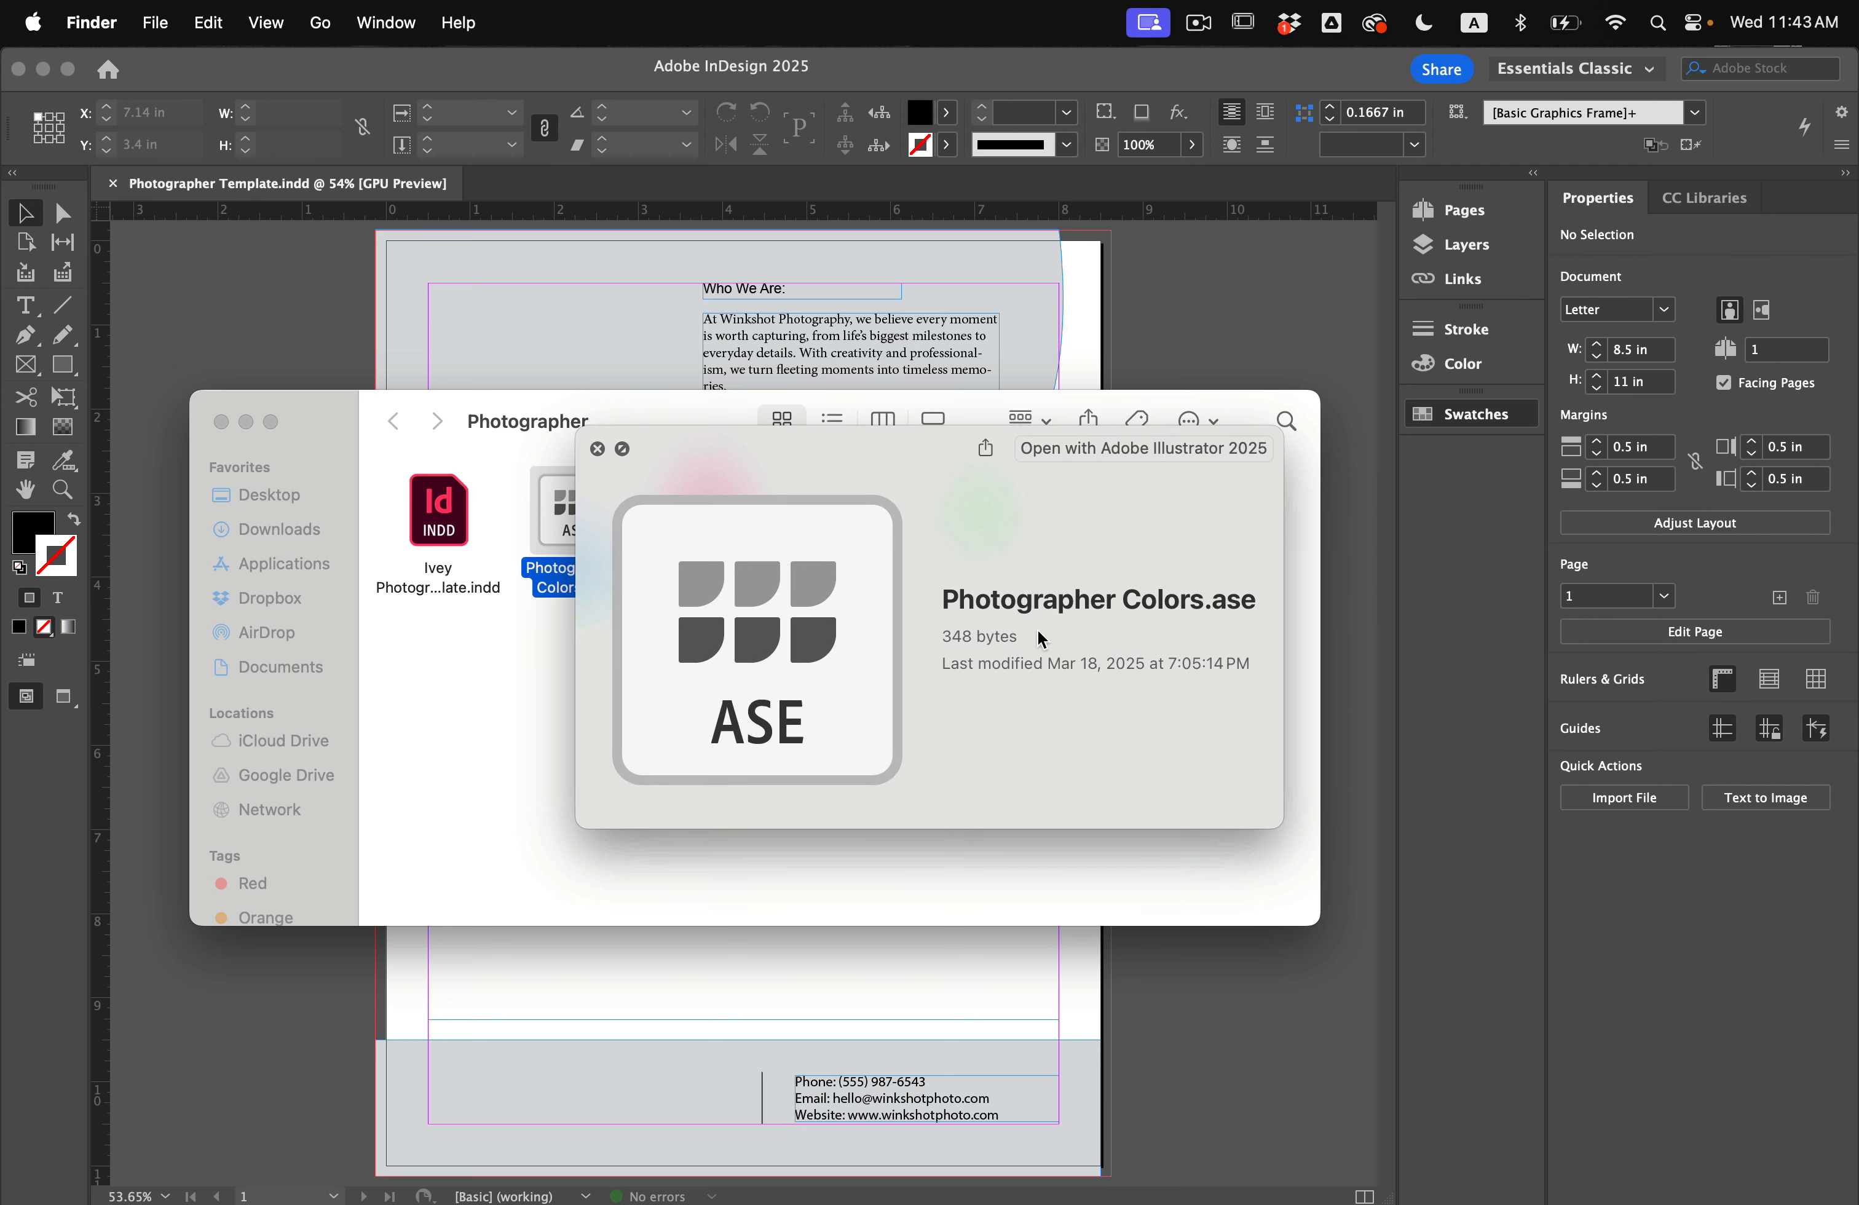
# Step: Preview WinkshotLogo.eps and Yes and No.ai in the Photographer folder, then return to the Photographer Template document in InDesign
pyautogui.press('space')
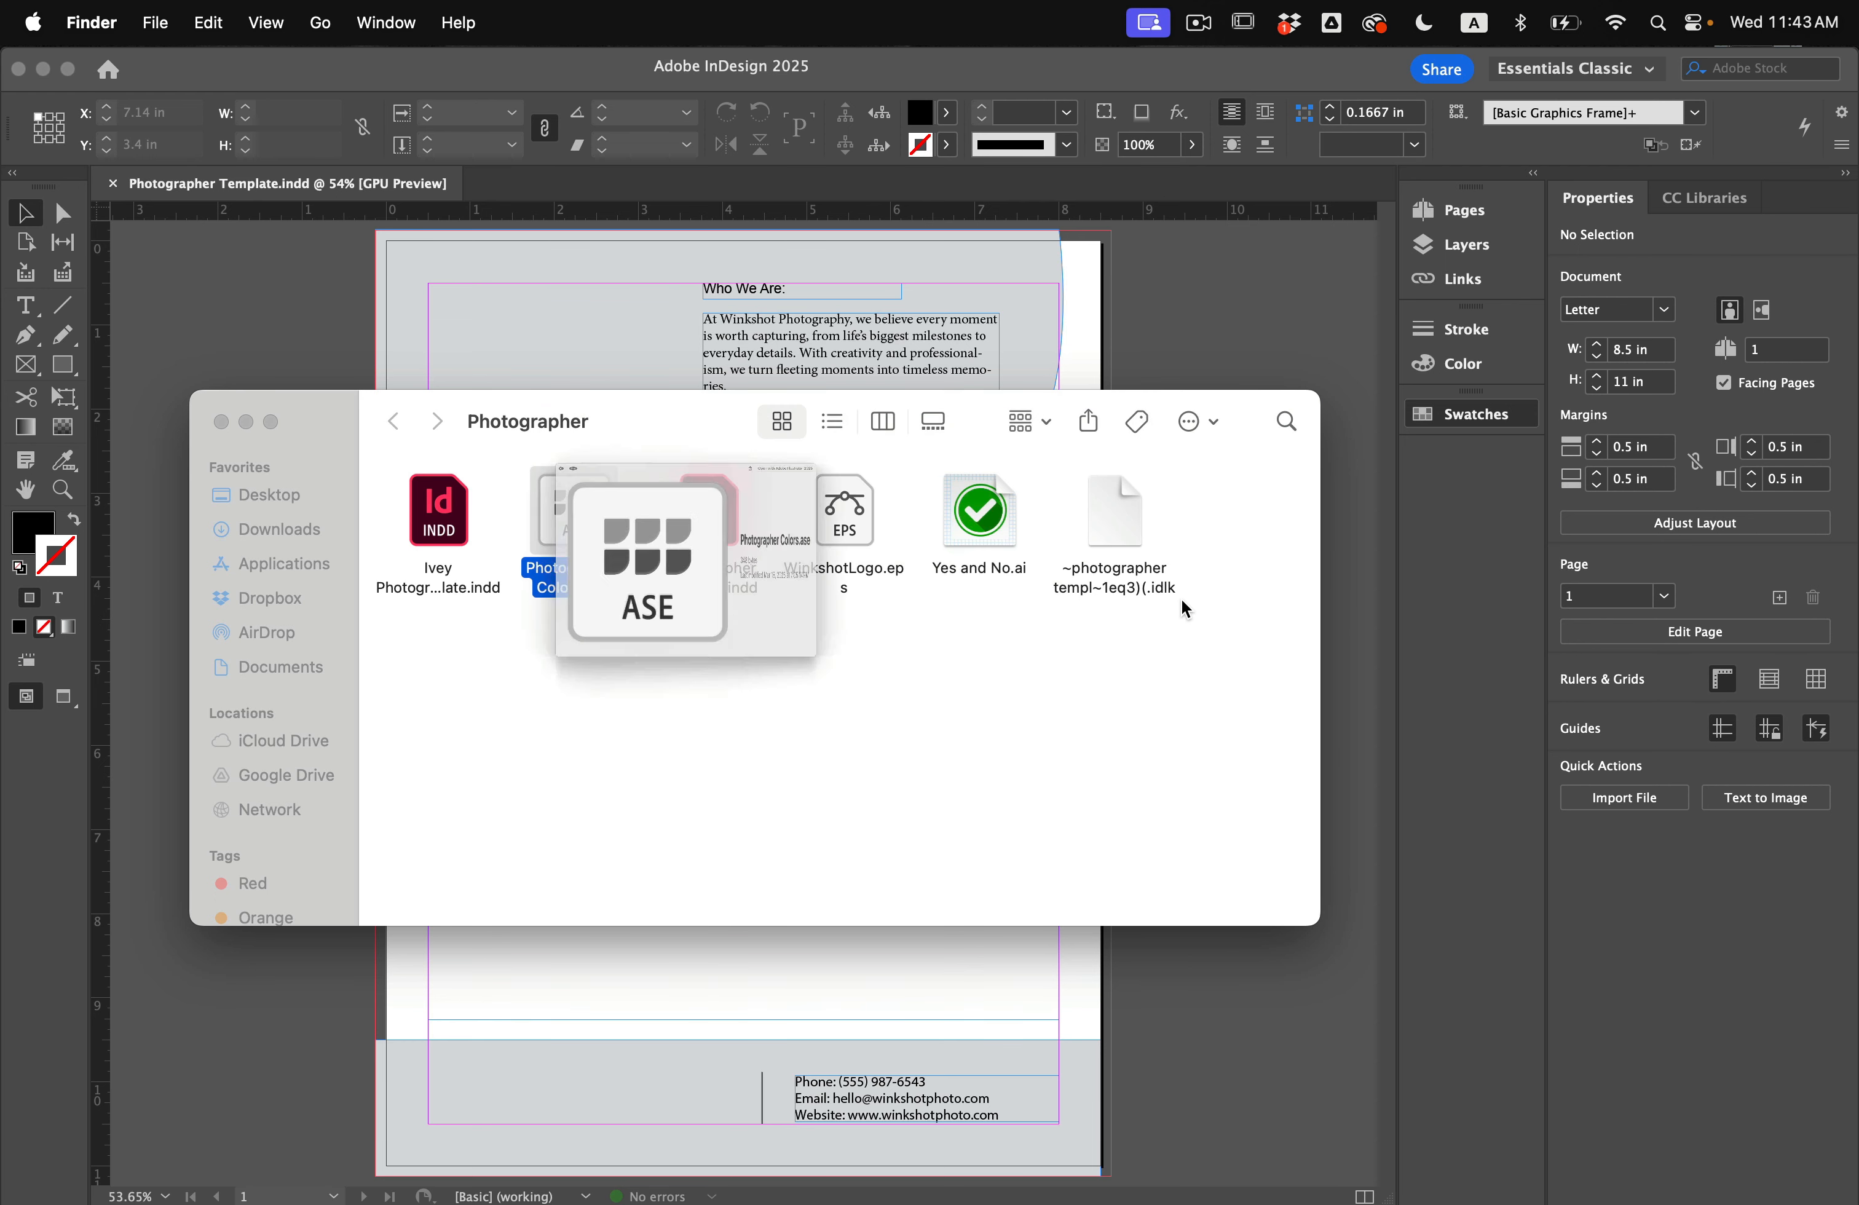
pyautogui.click(847, 511)
pyautogui.press('space')
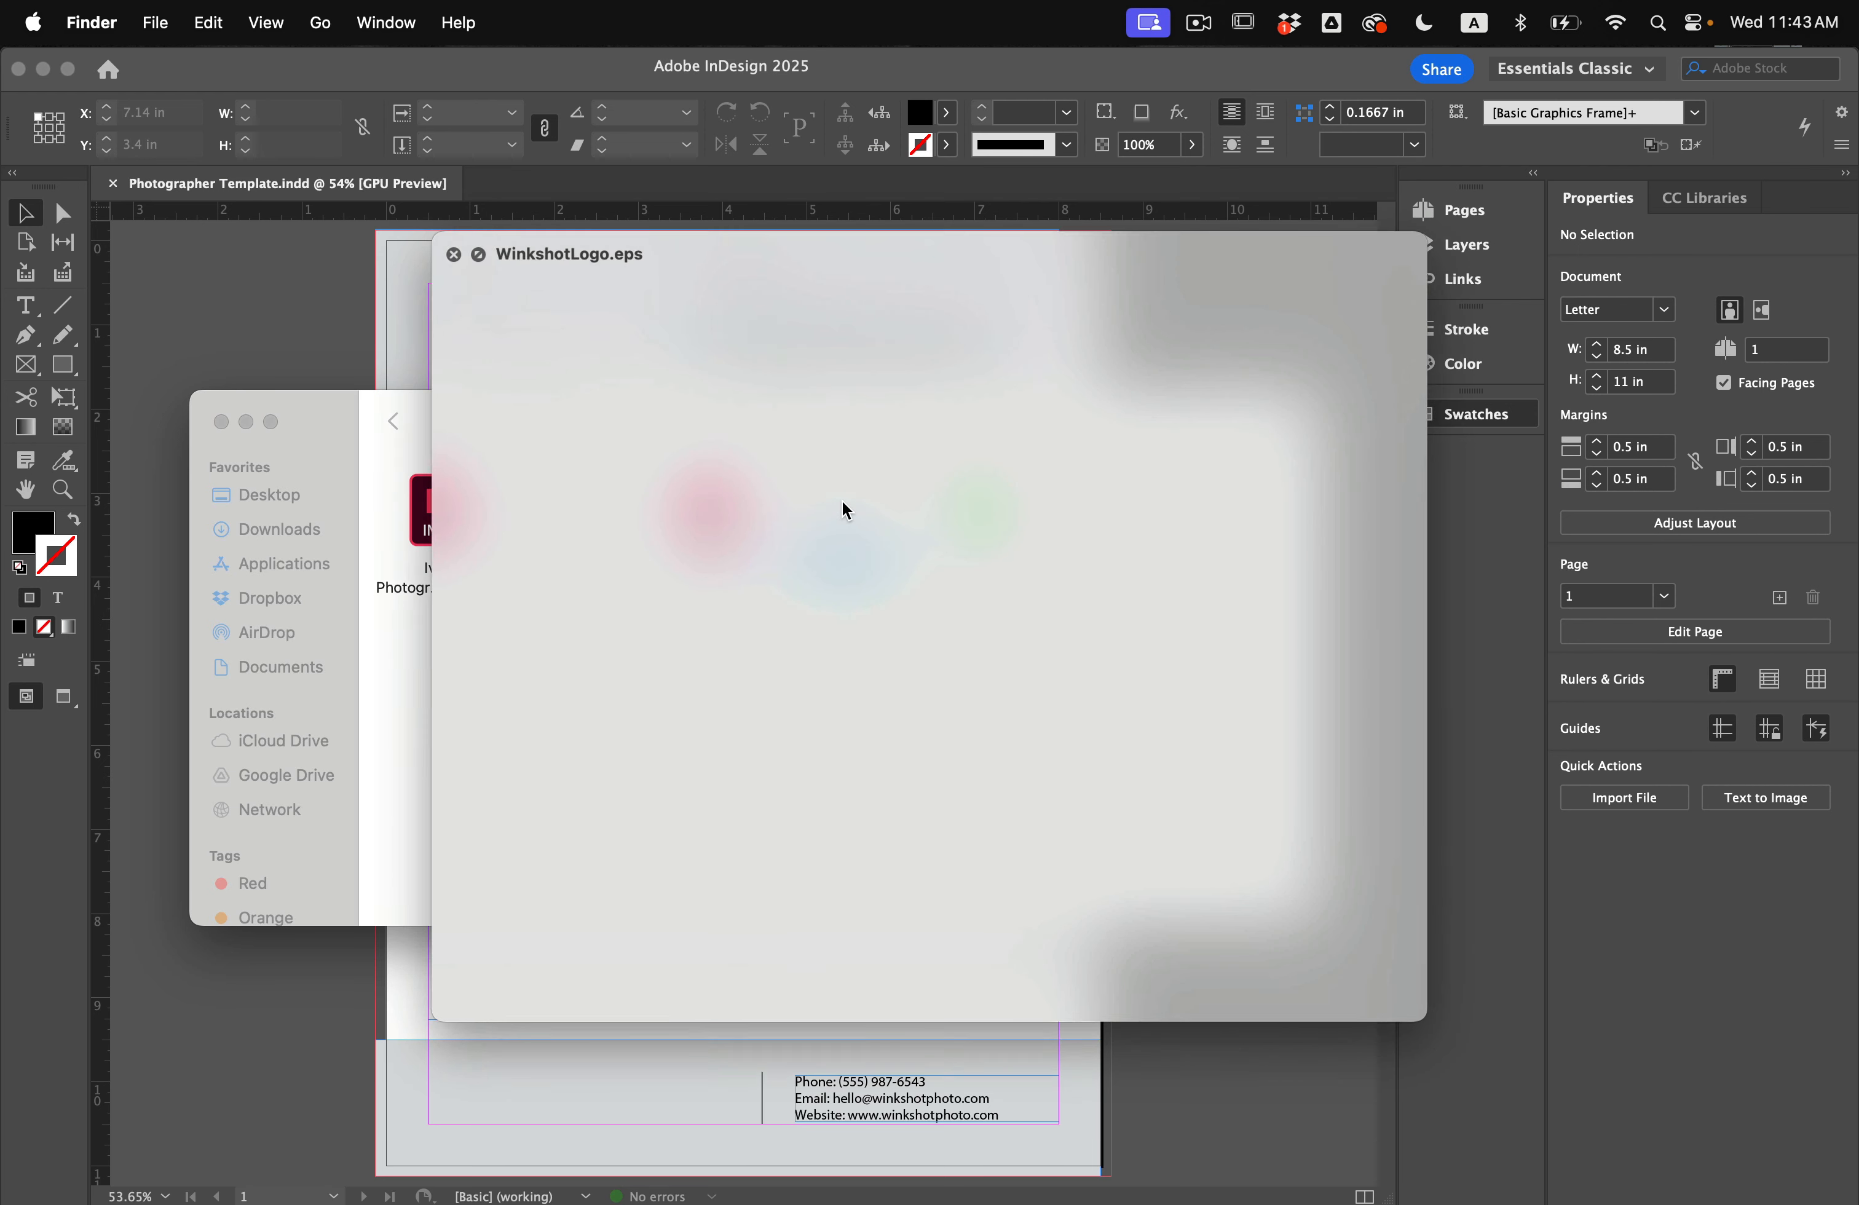
pyautogui.press('space')
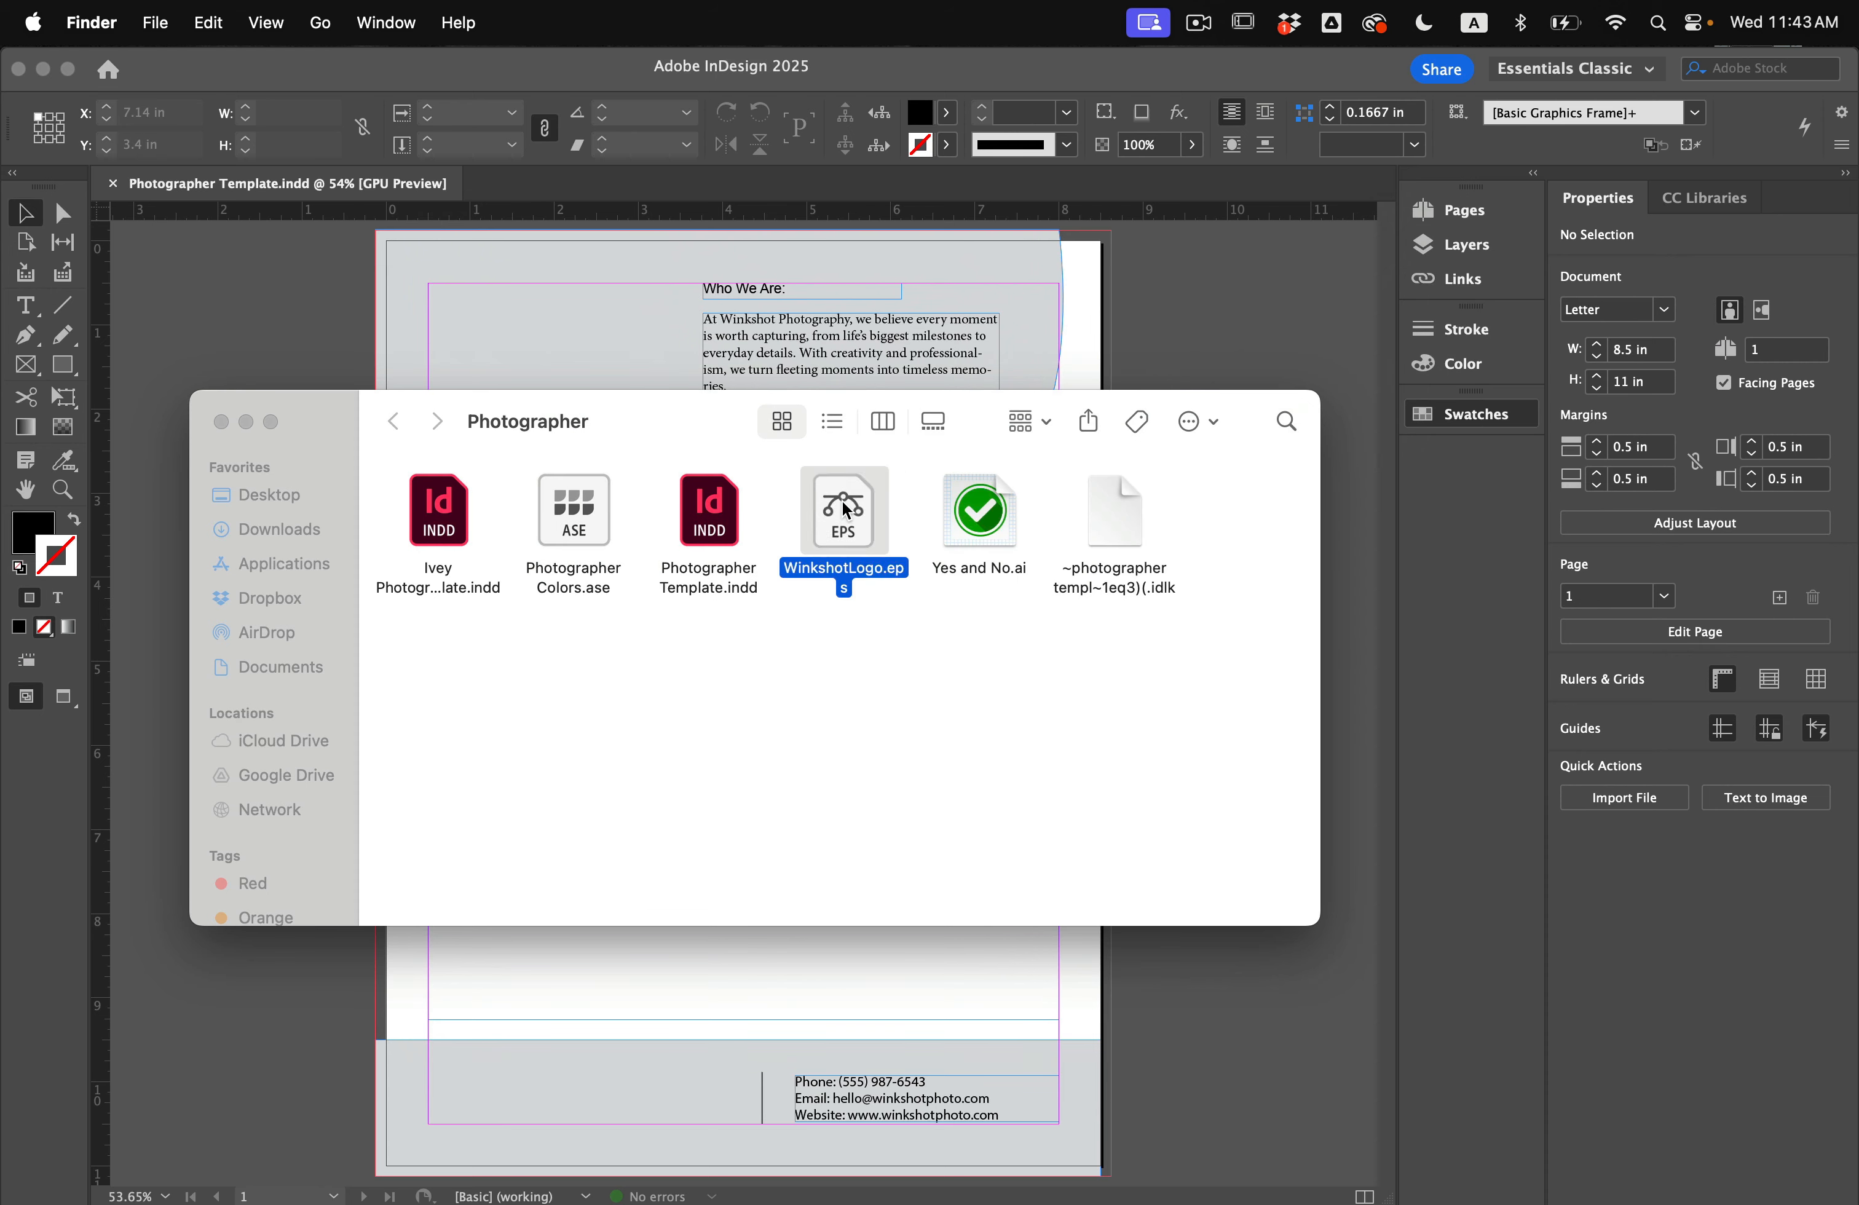
pyautogui.click(963, 536)
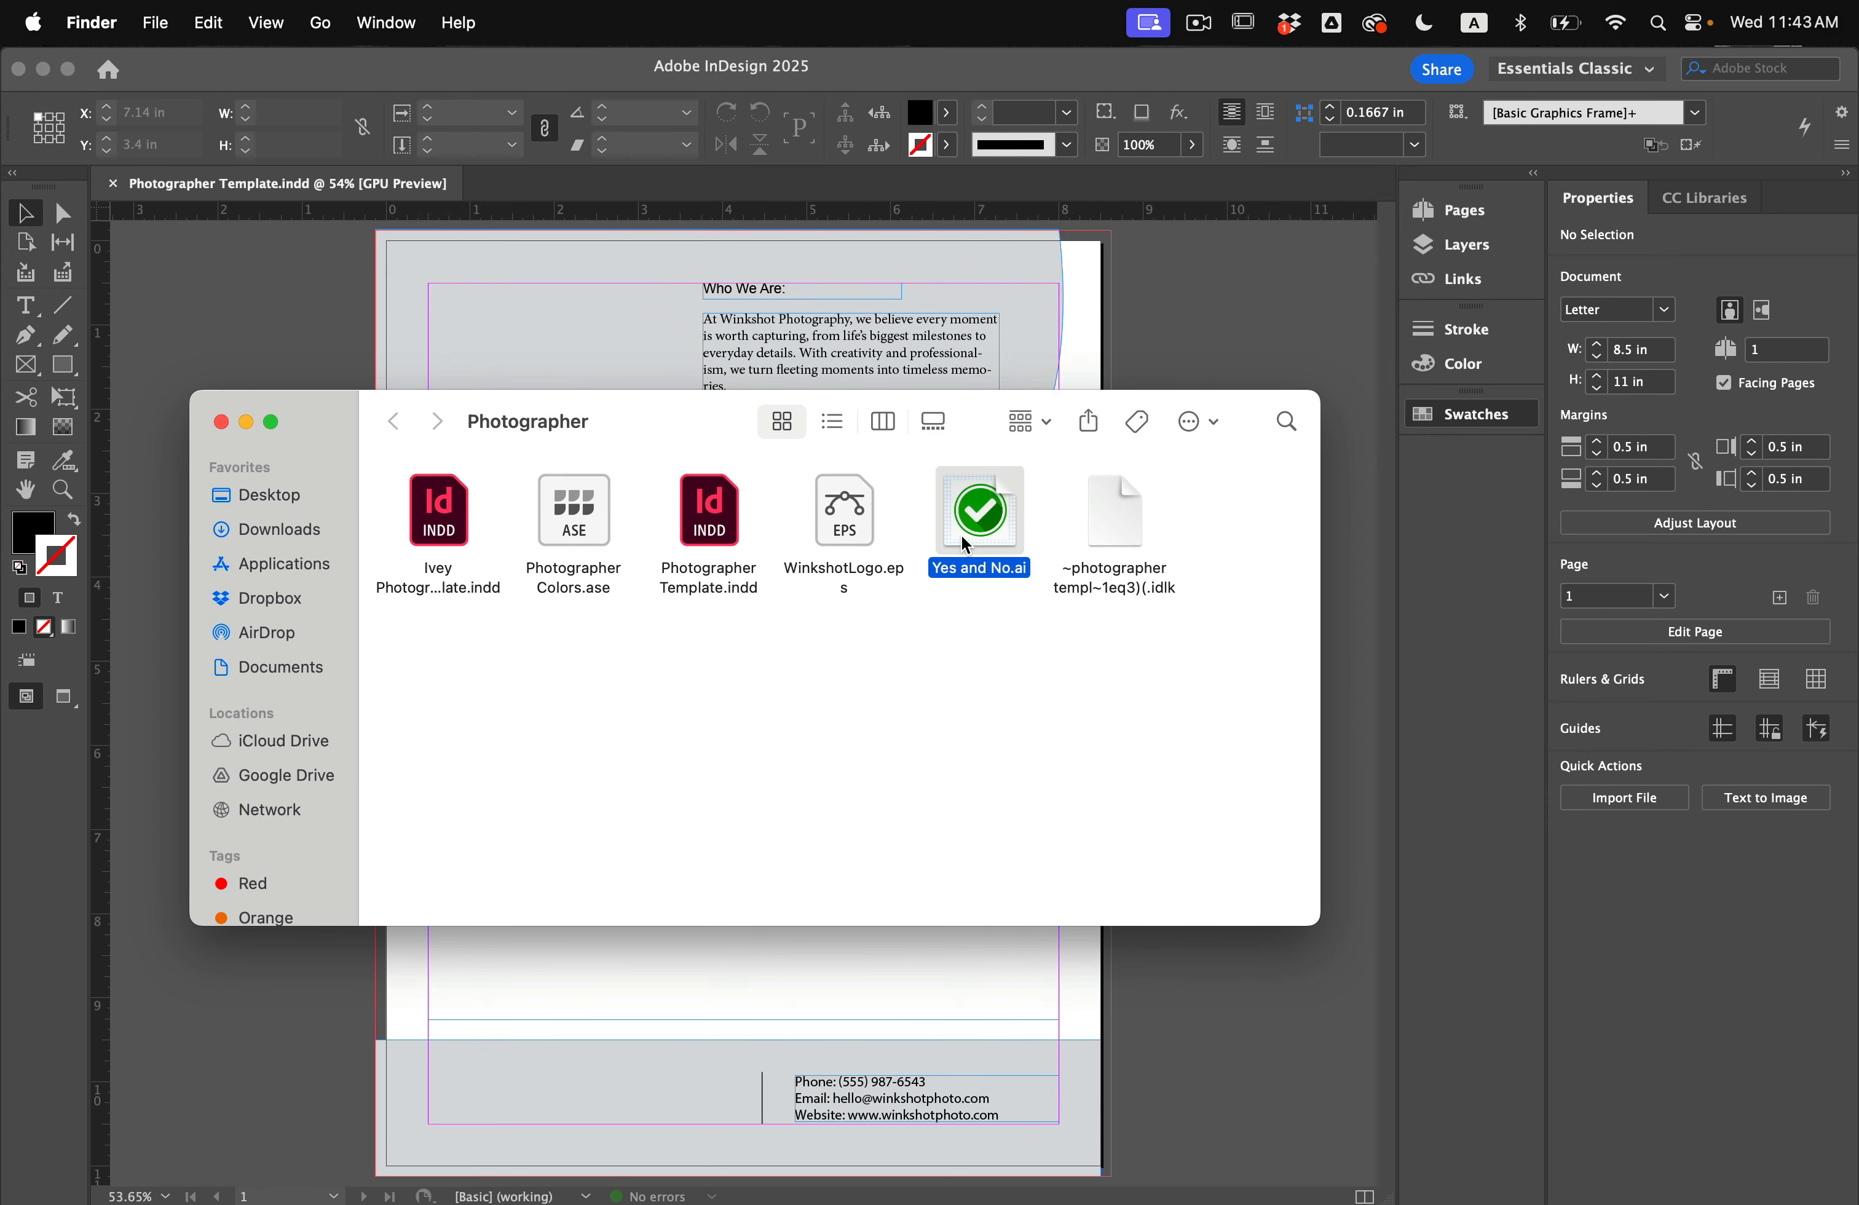
pyautogui.press('space')
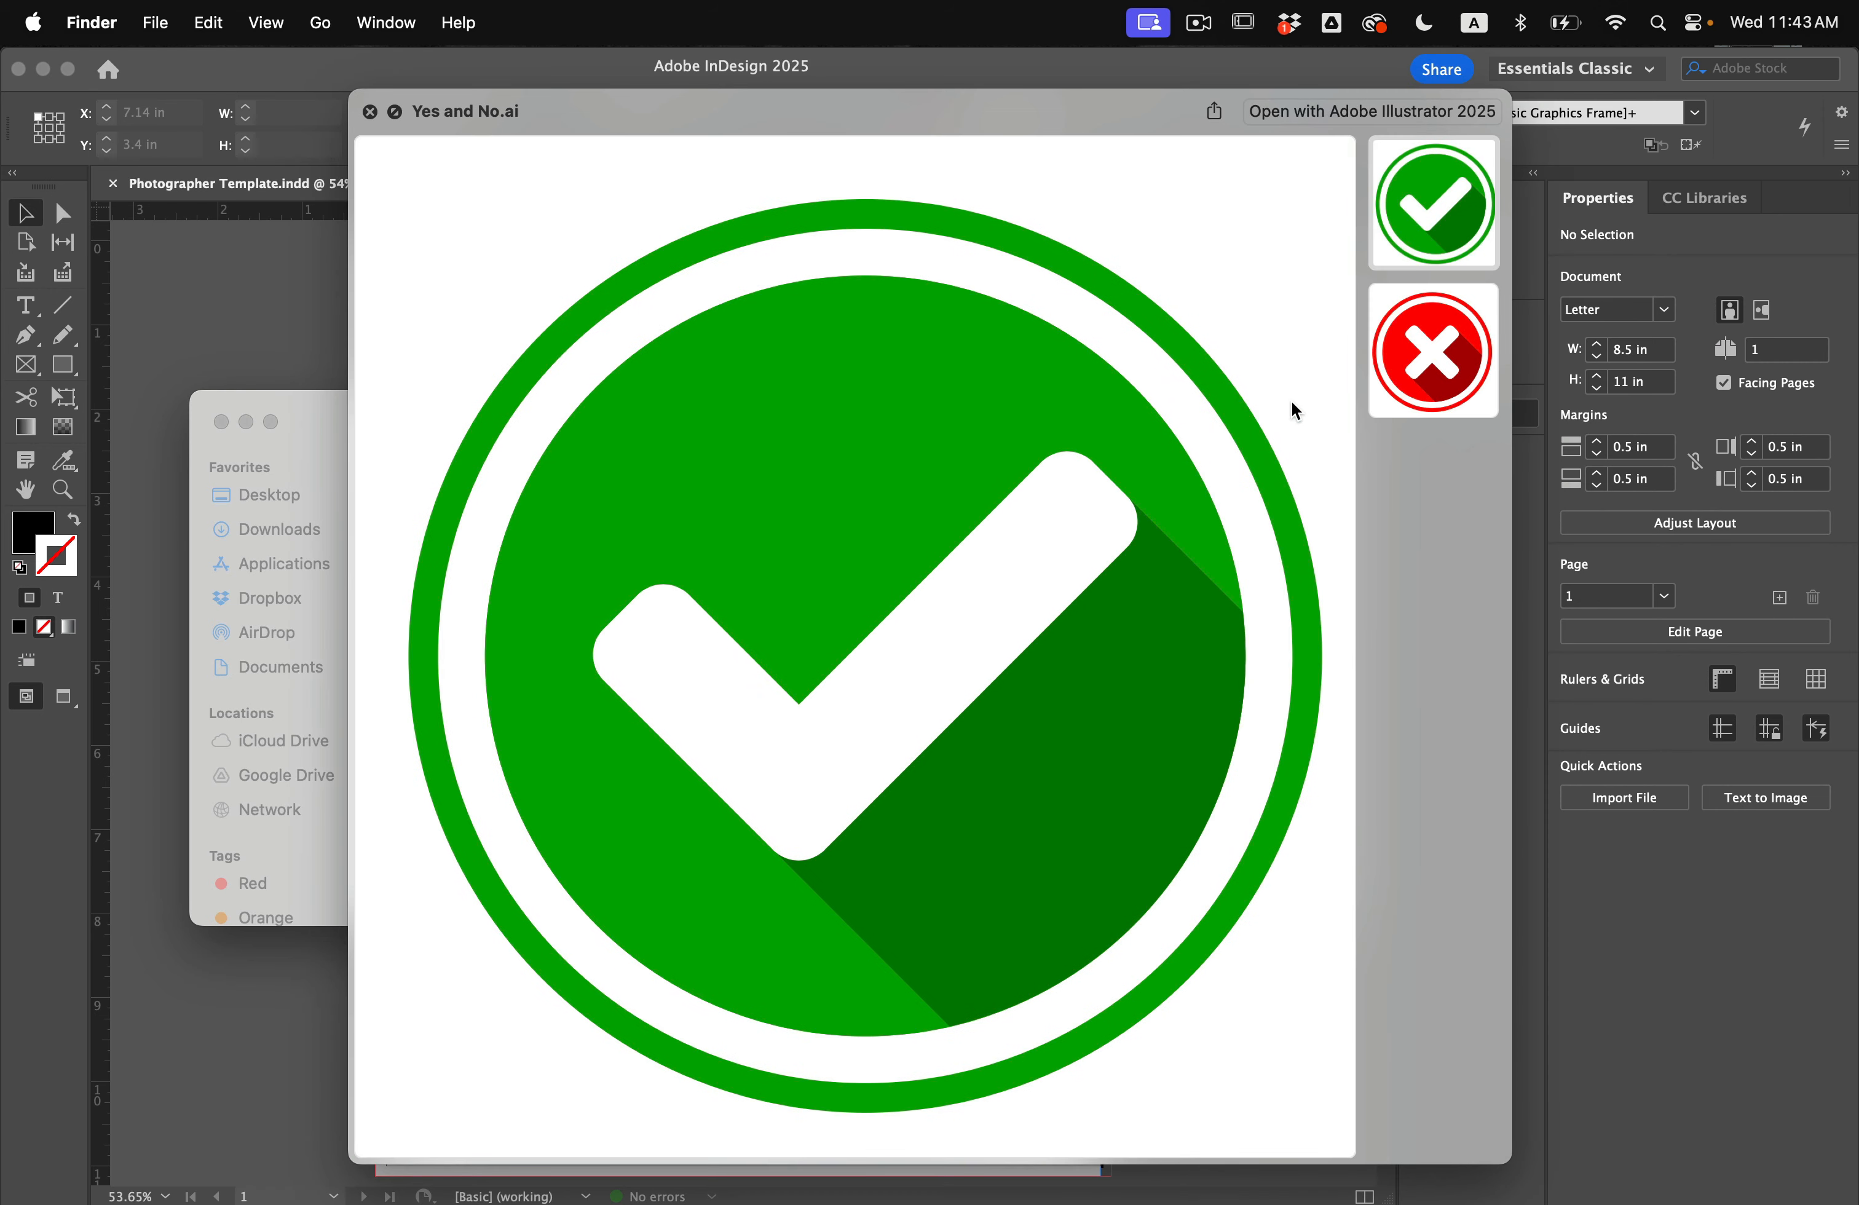
pyautogui.press('space')
pyautogui.click(707, 522)
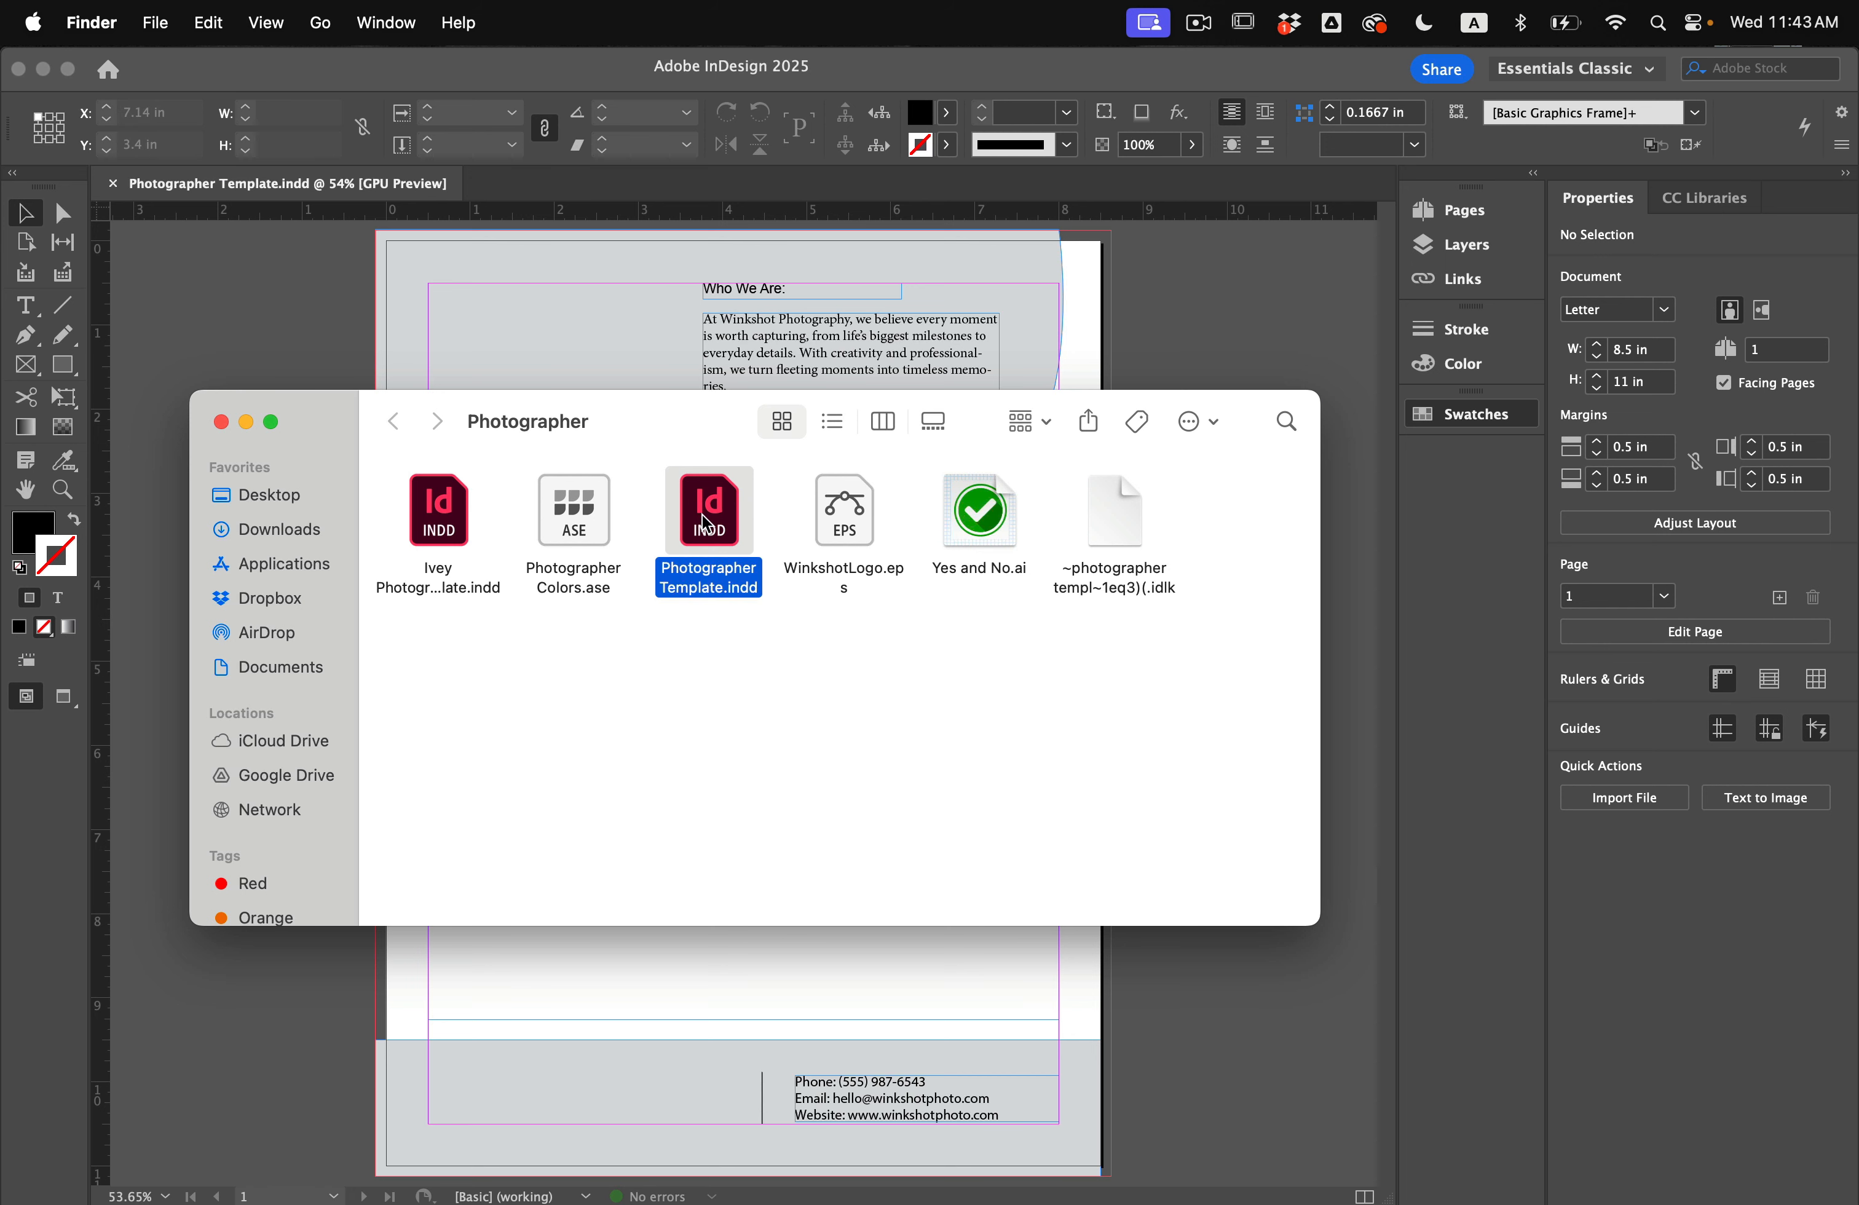
pyautogui.click(271, 373)
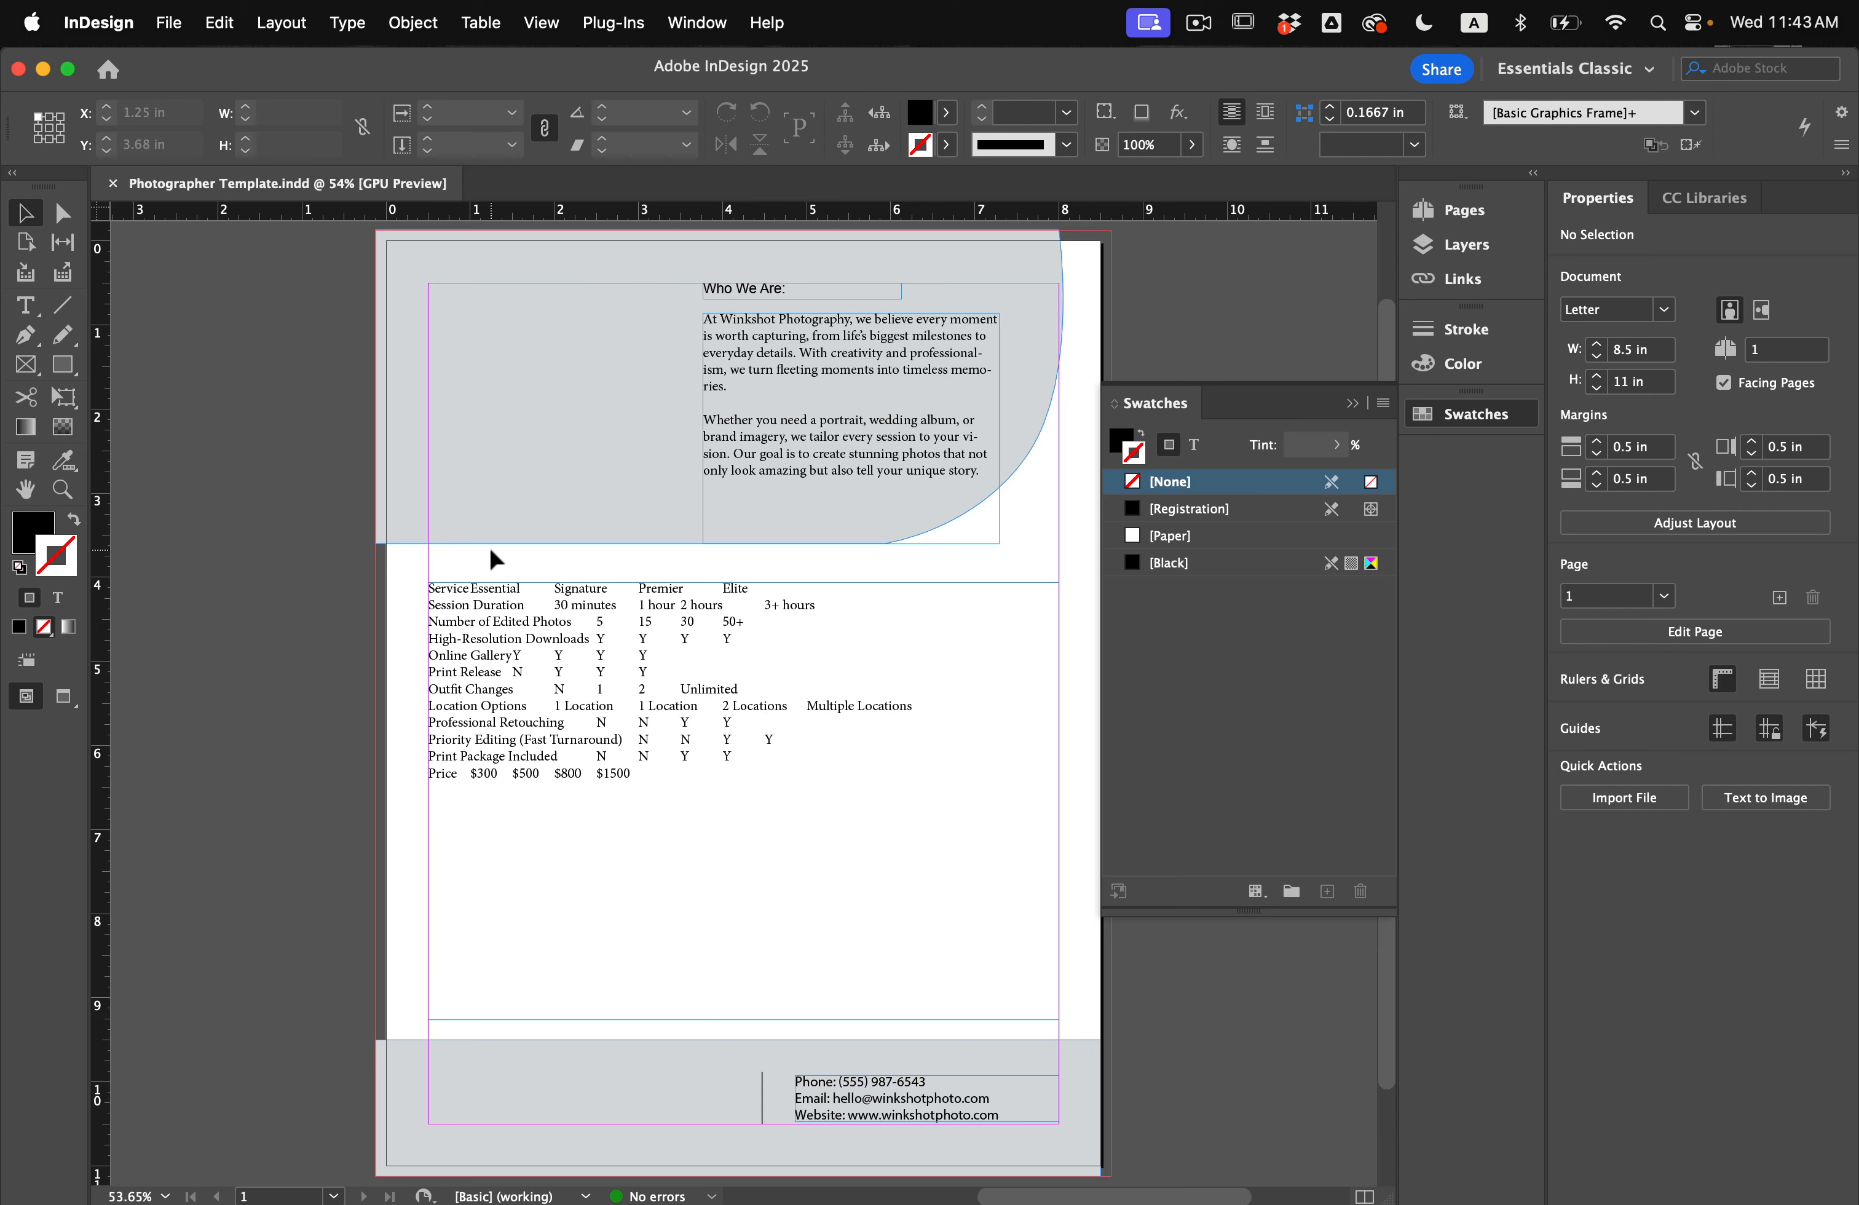
pyautogui.scroll(3, 524, 668)
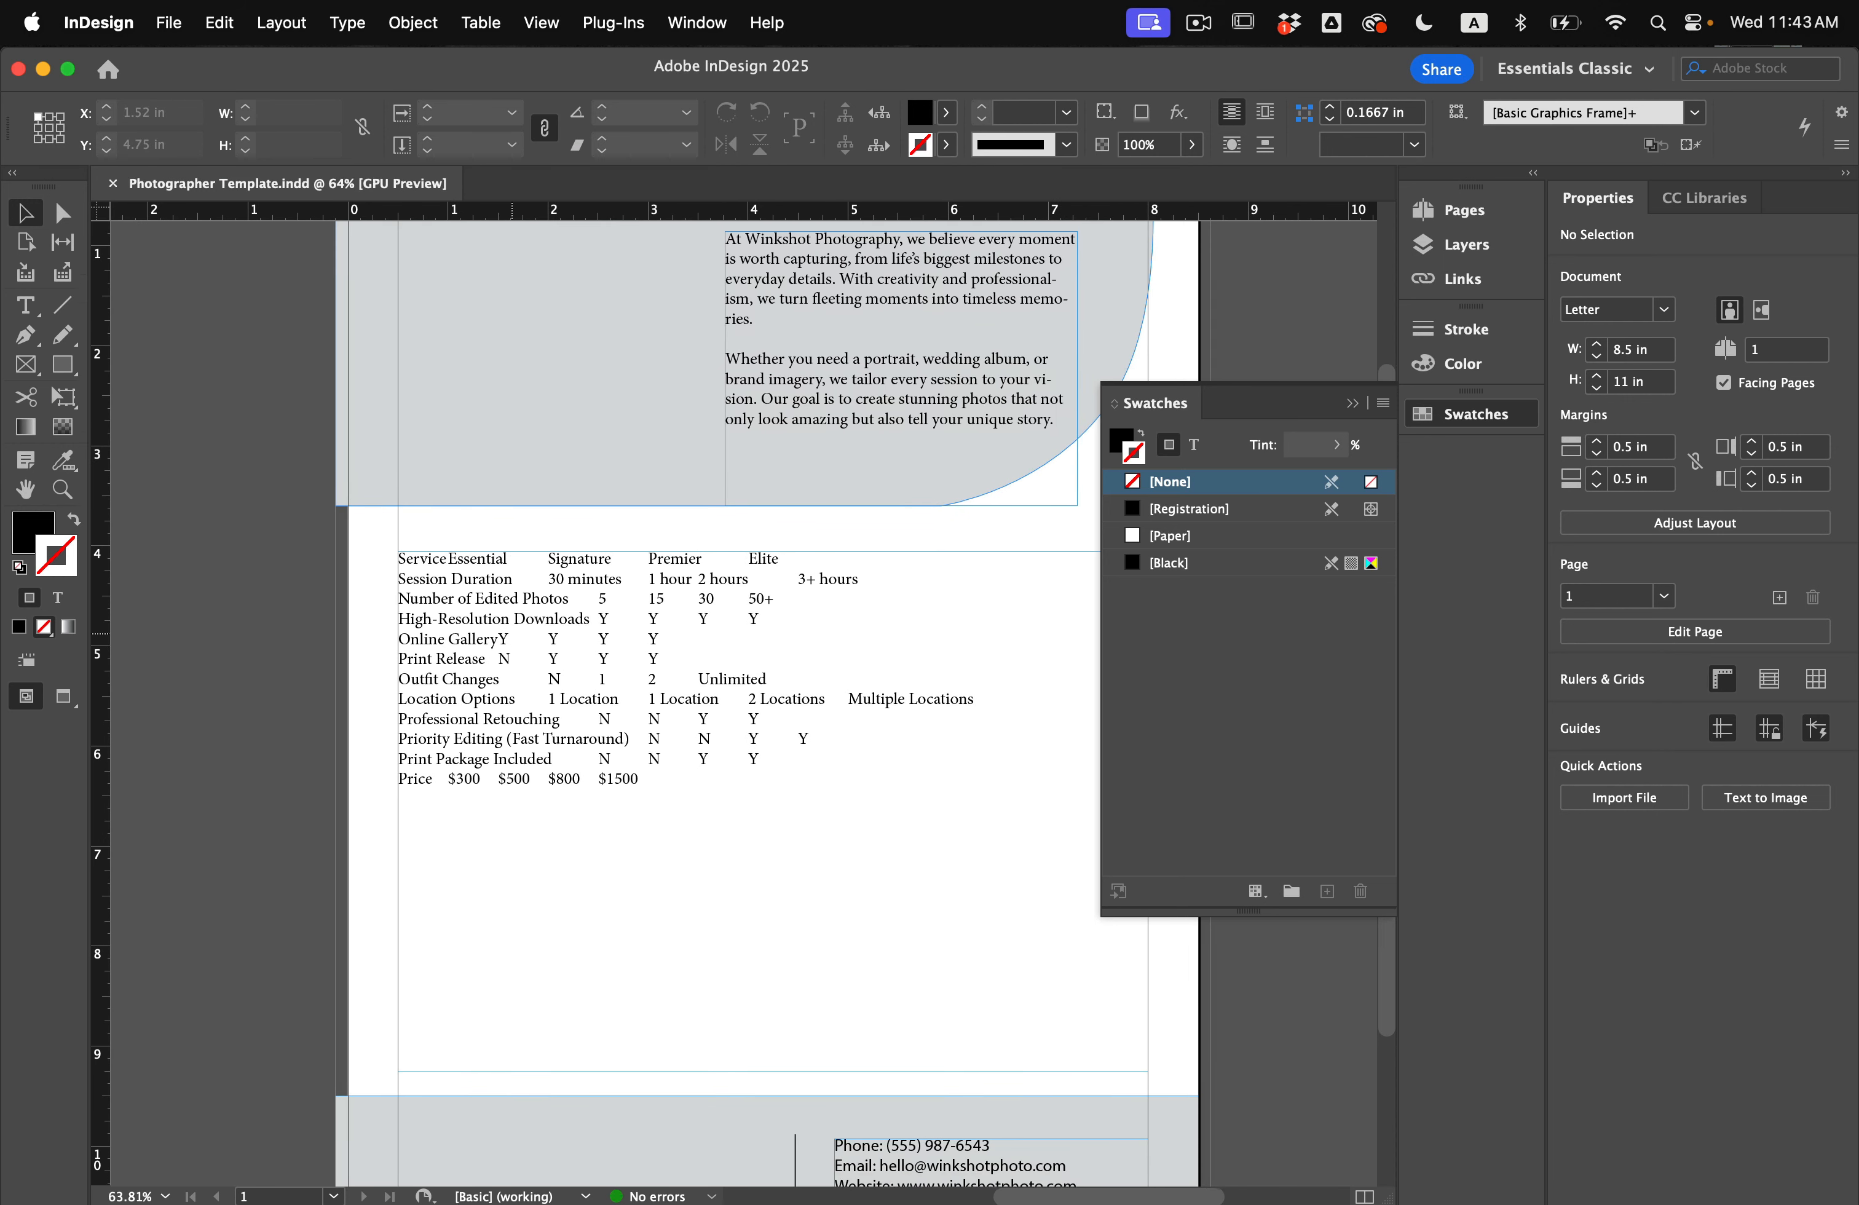
pyautogui.scroll(-1, 512, 634)
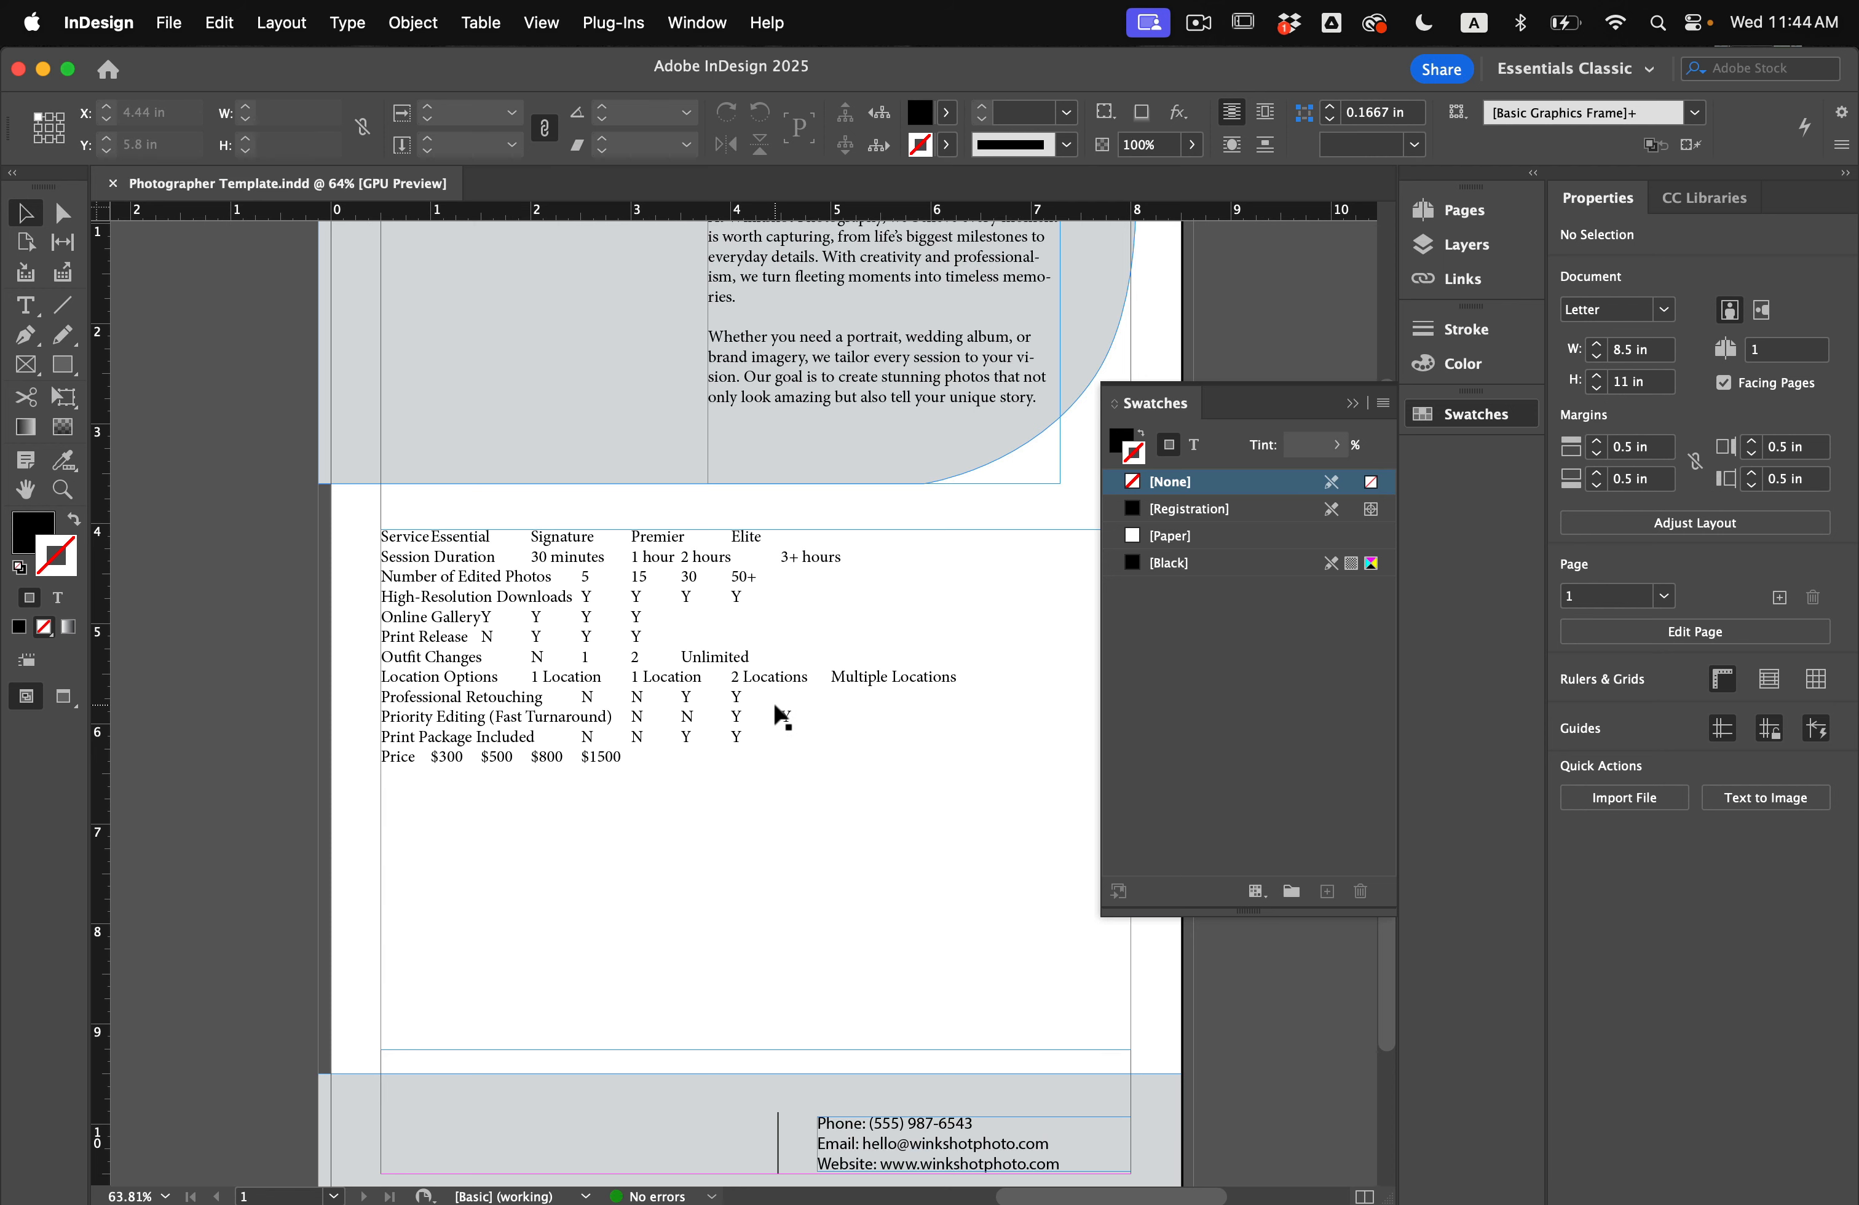
pyautogui.scroll(-3, 783, 717)
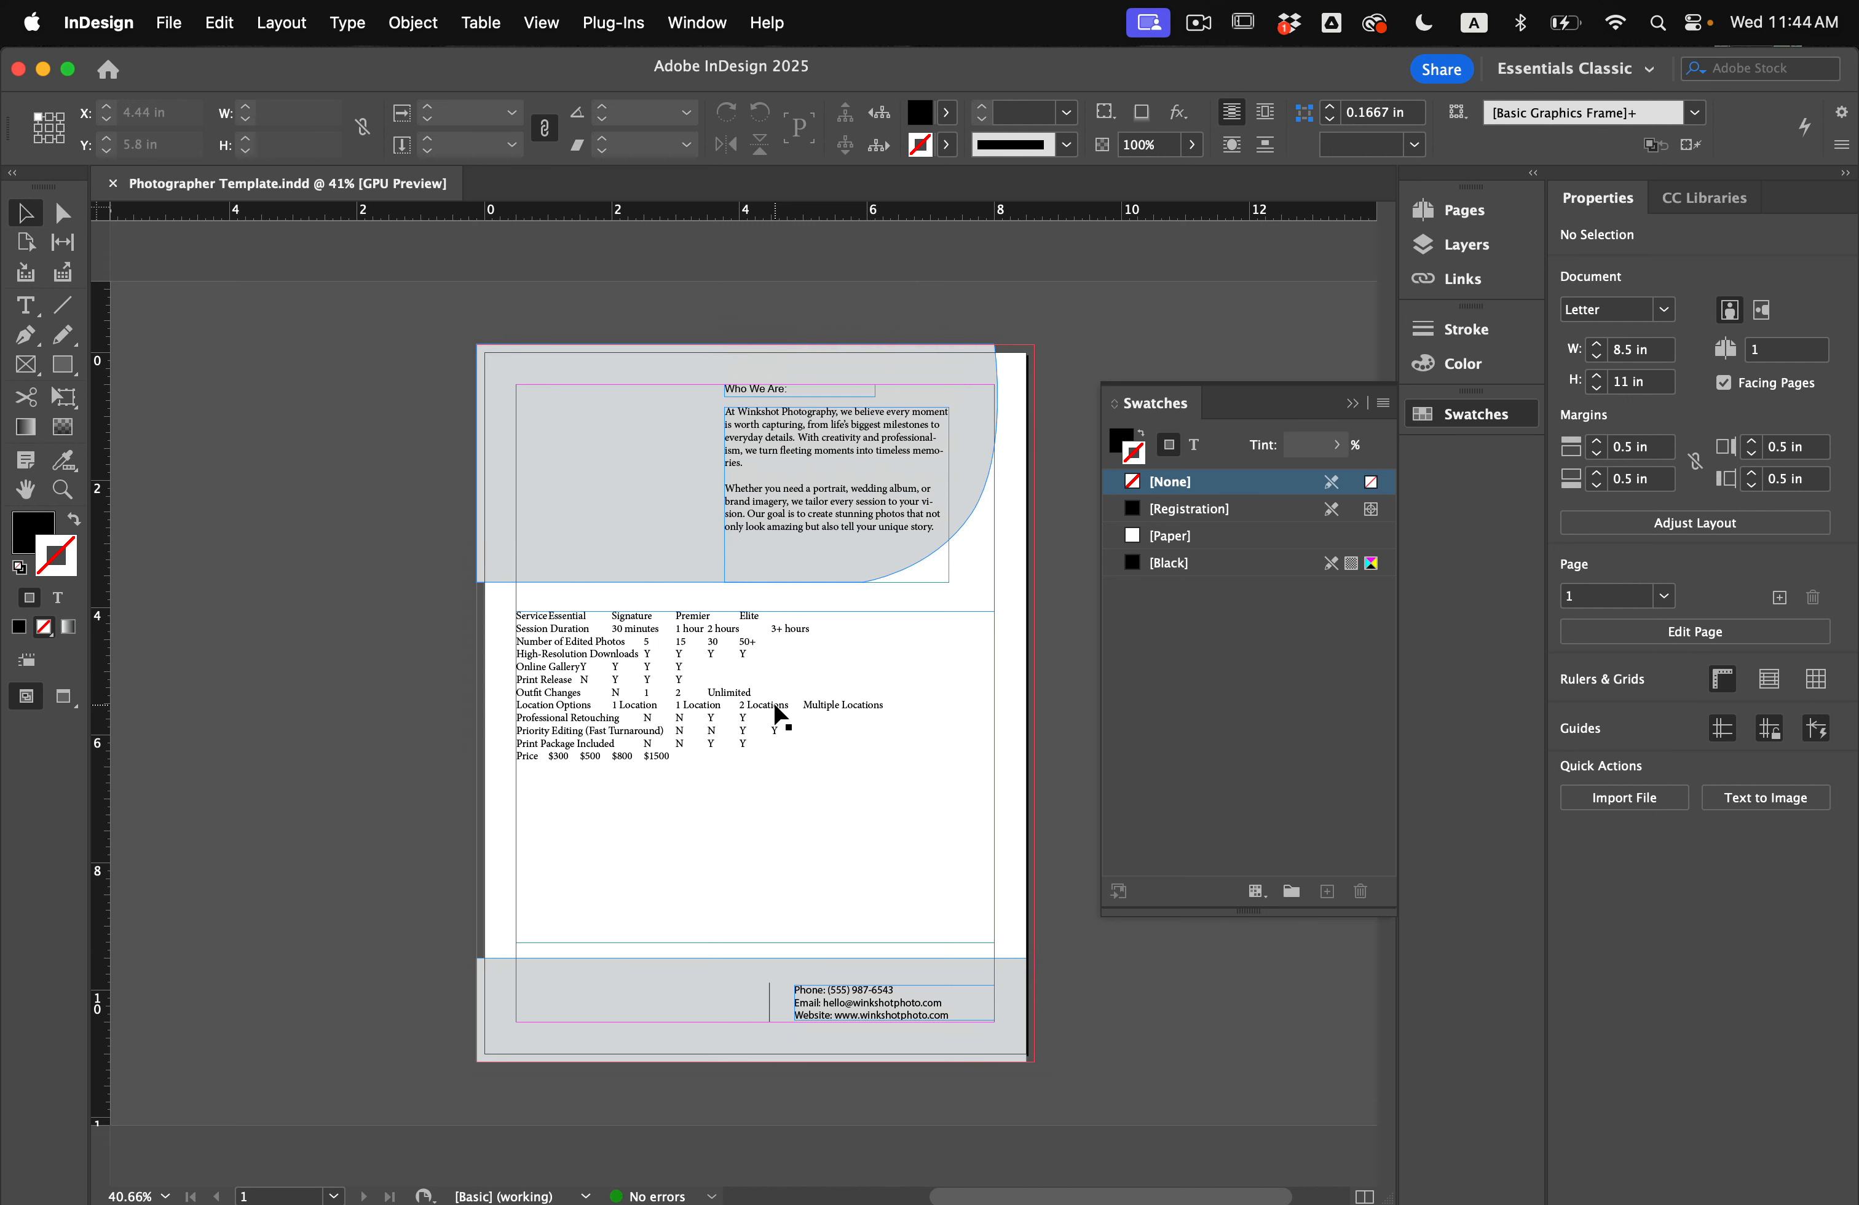
pyautogui.scroll(1, 780, 718)
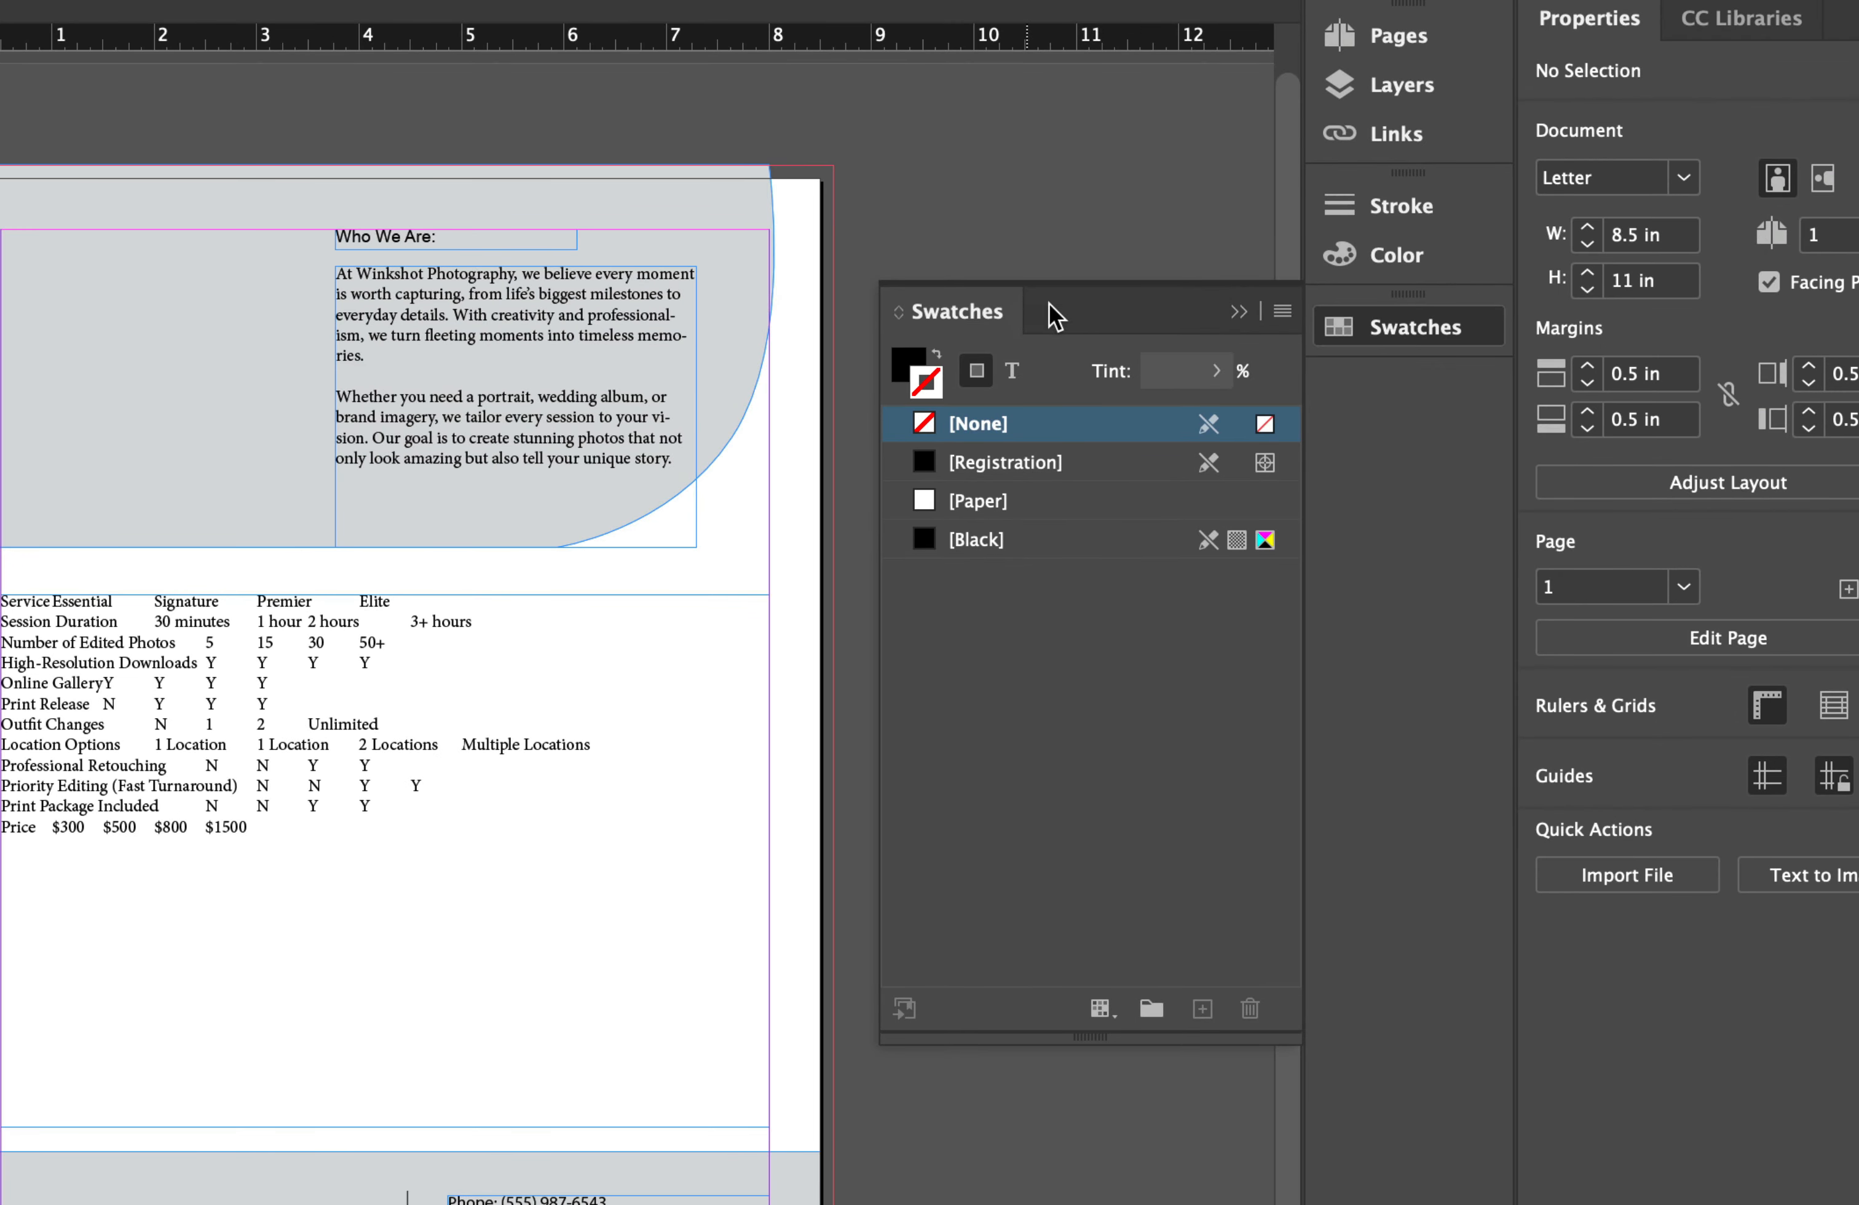
# Step: Load the swatches from Photographer Colors.ase into the document
pyautogui.click(1282, 312)
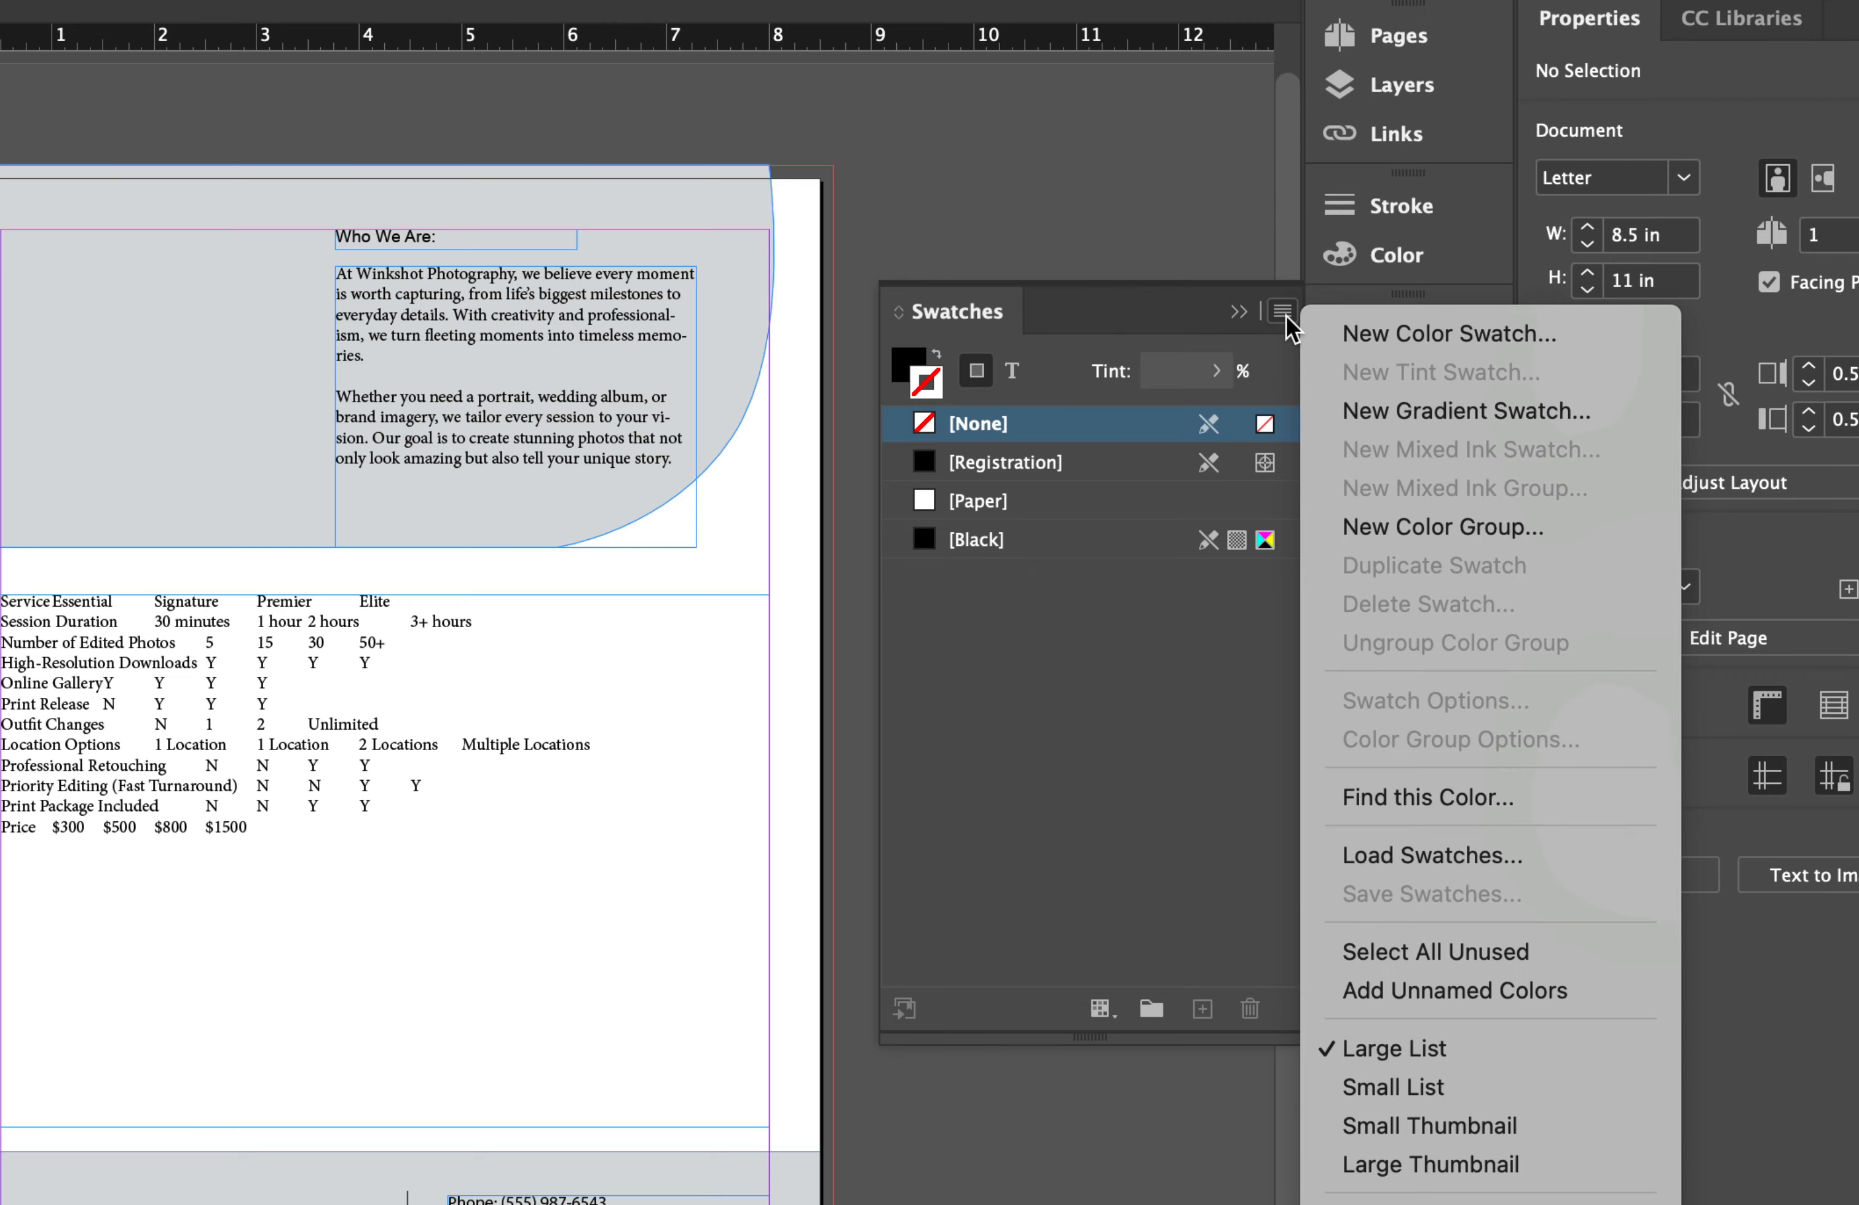
pyautogui.click(1412, 855)
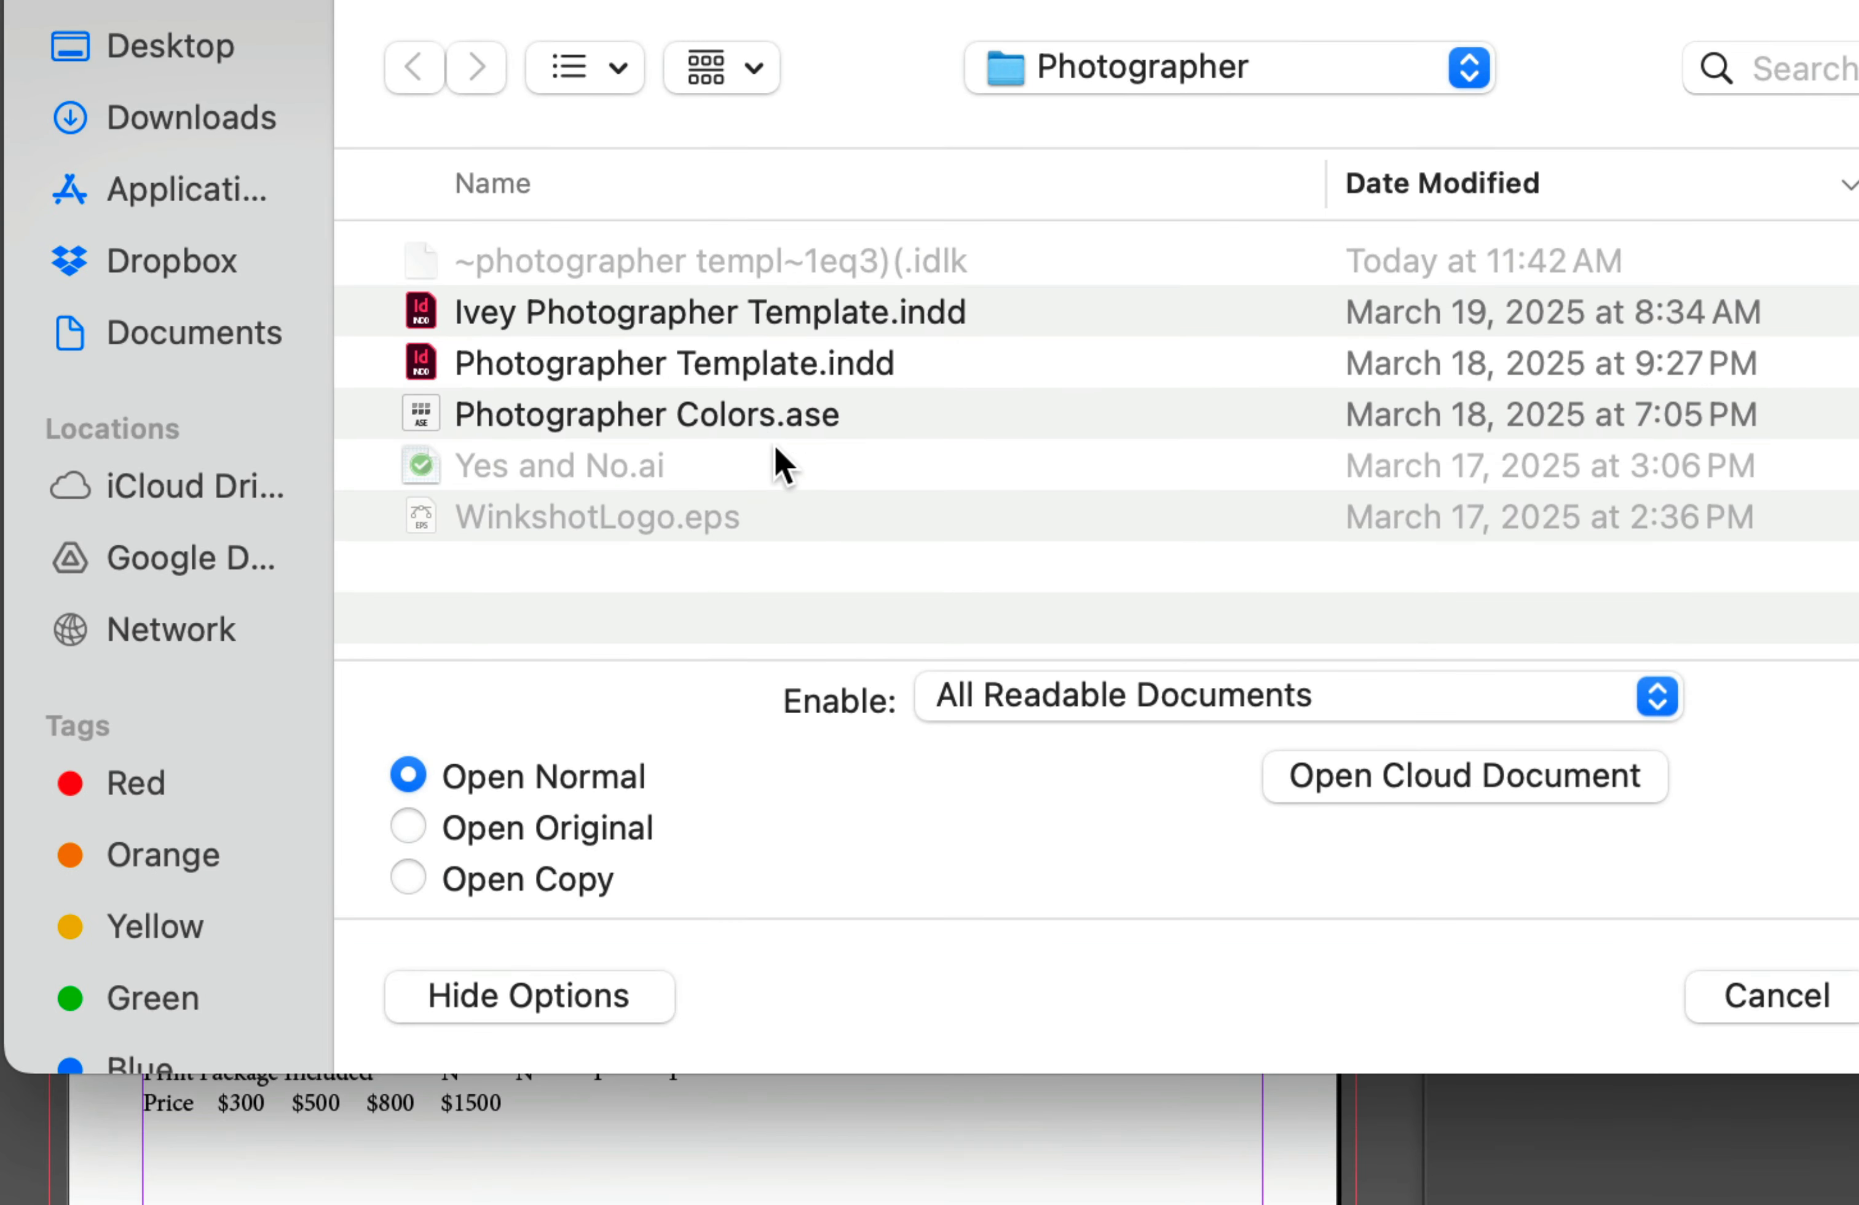
pyautogui.click(774, 434)
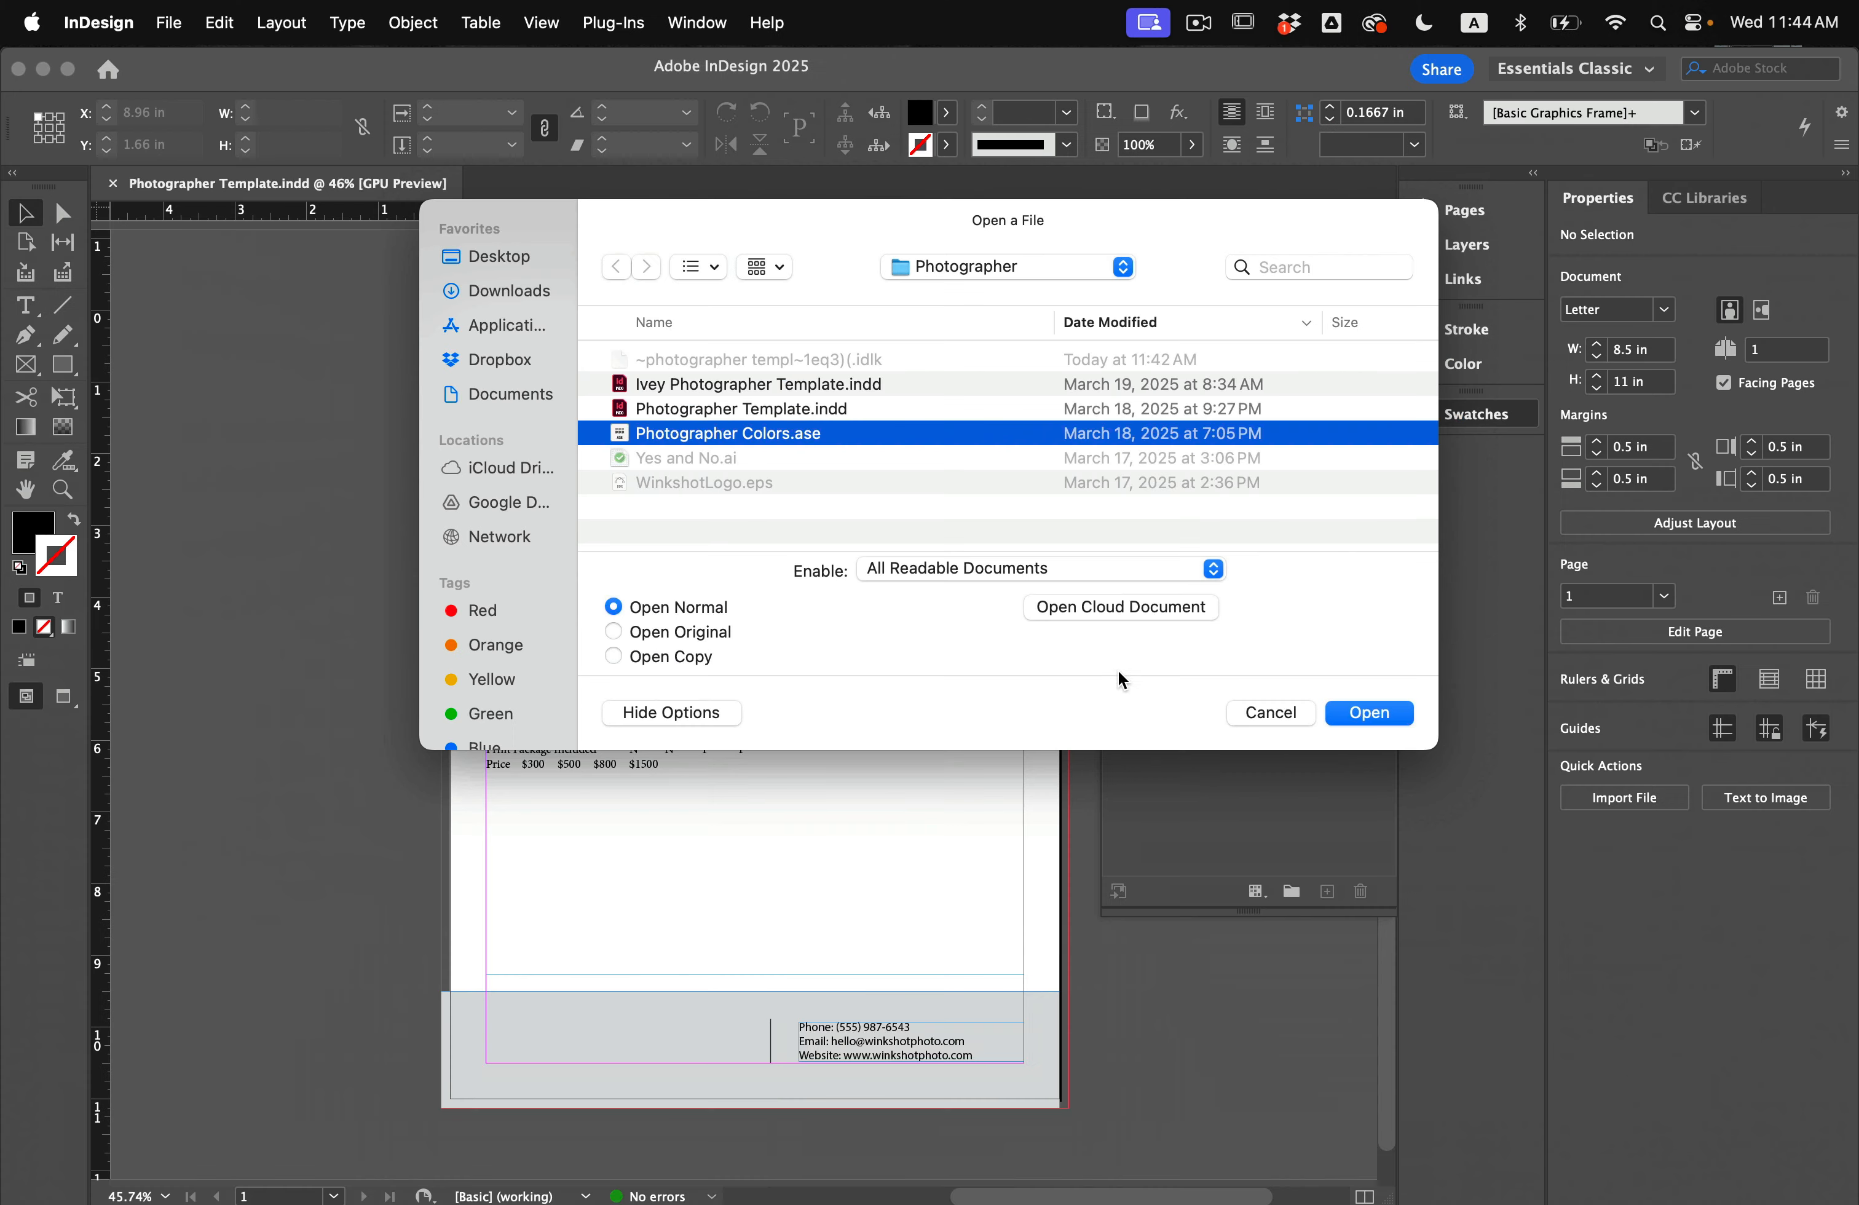
pyautogui.click(1369, 714)
pyautogui.click(1368, 709)
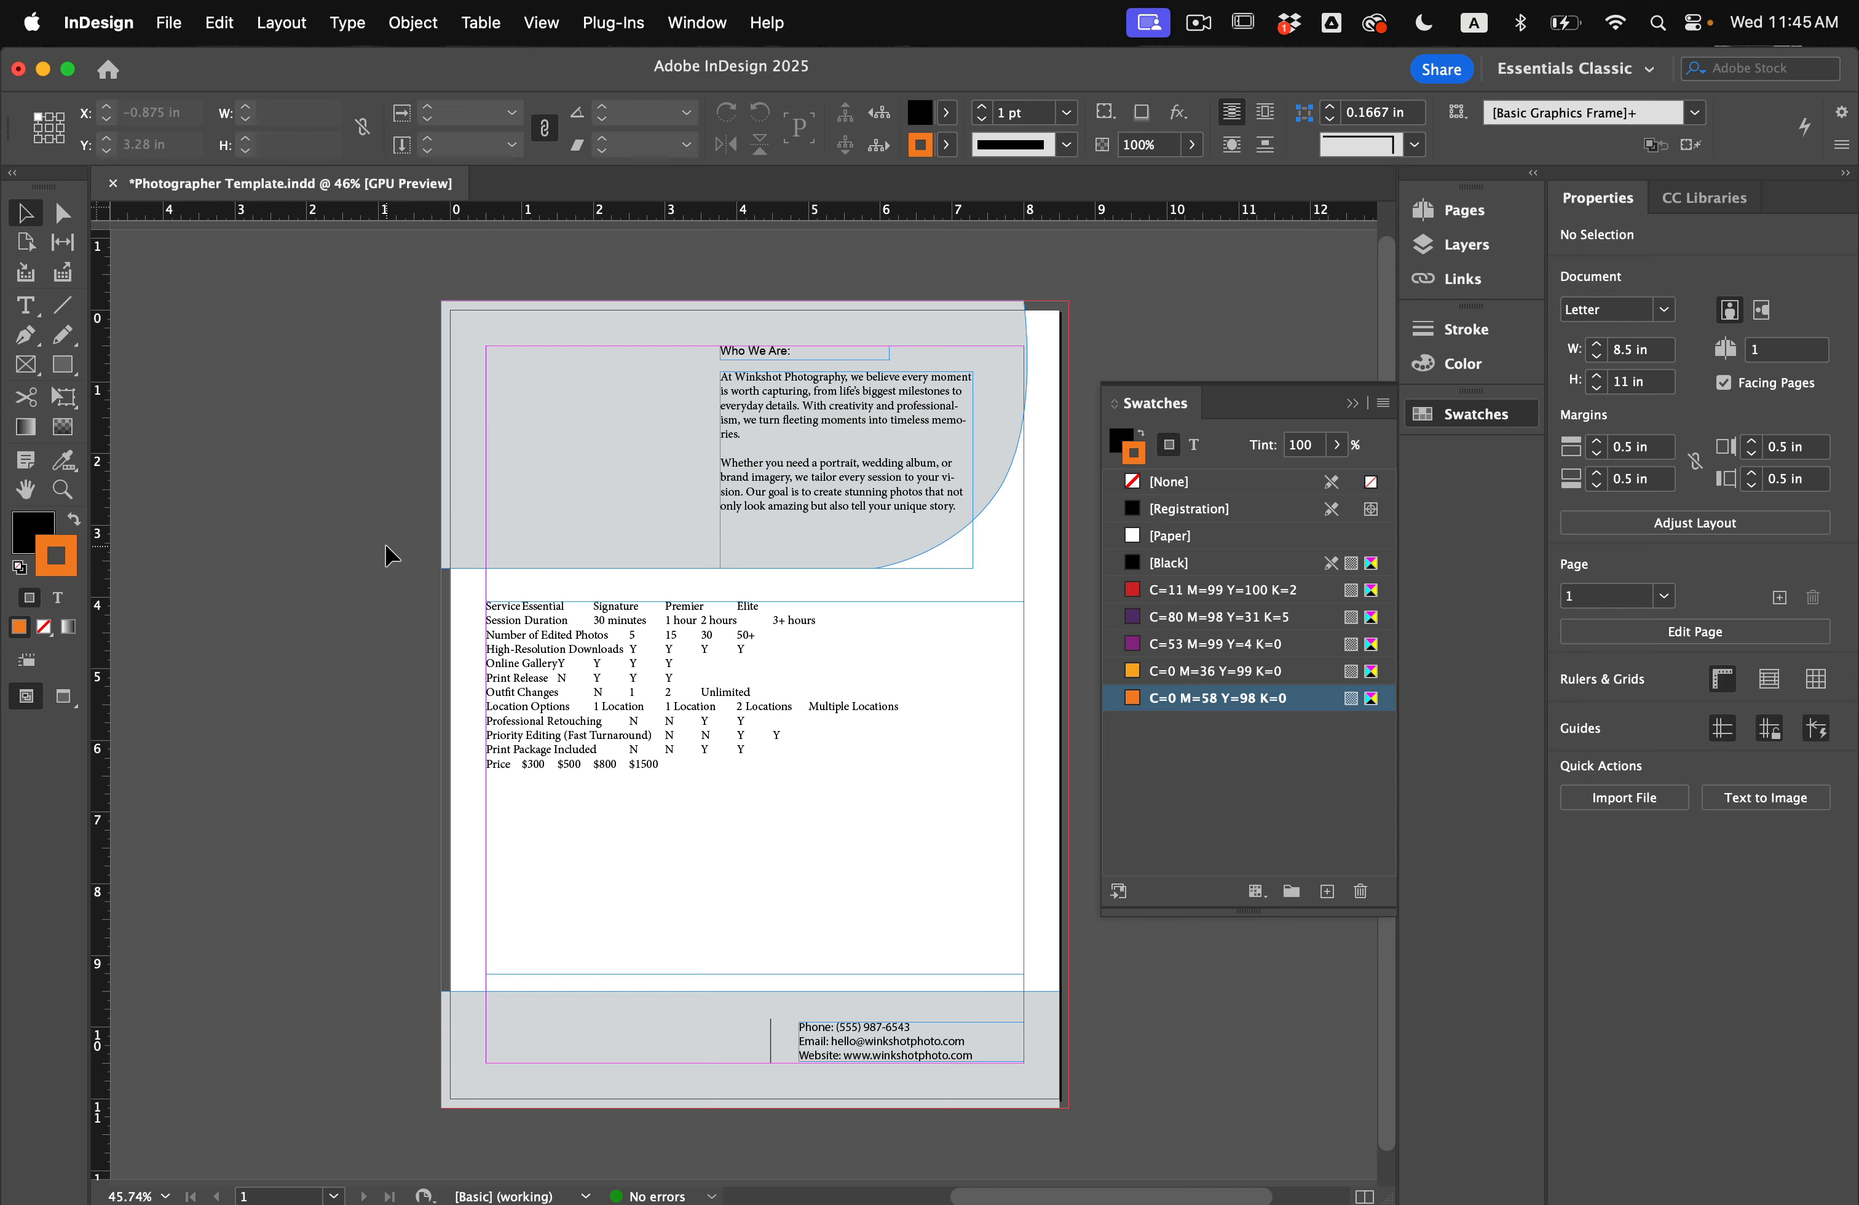
# Step: Place WinkshotLogo.eps on the empty pasteboard beside the page
pyautogui.hscroll(-5, 387, 552)
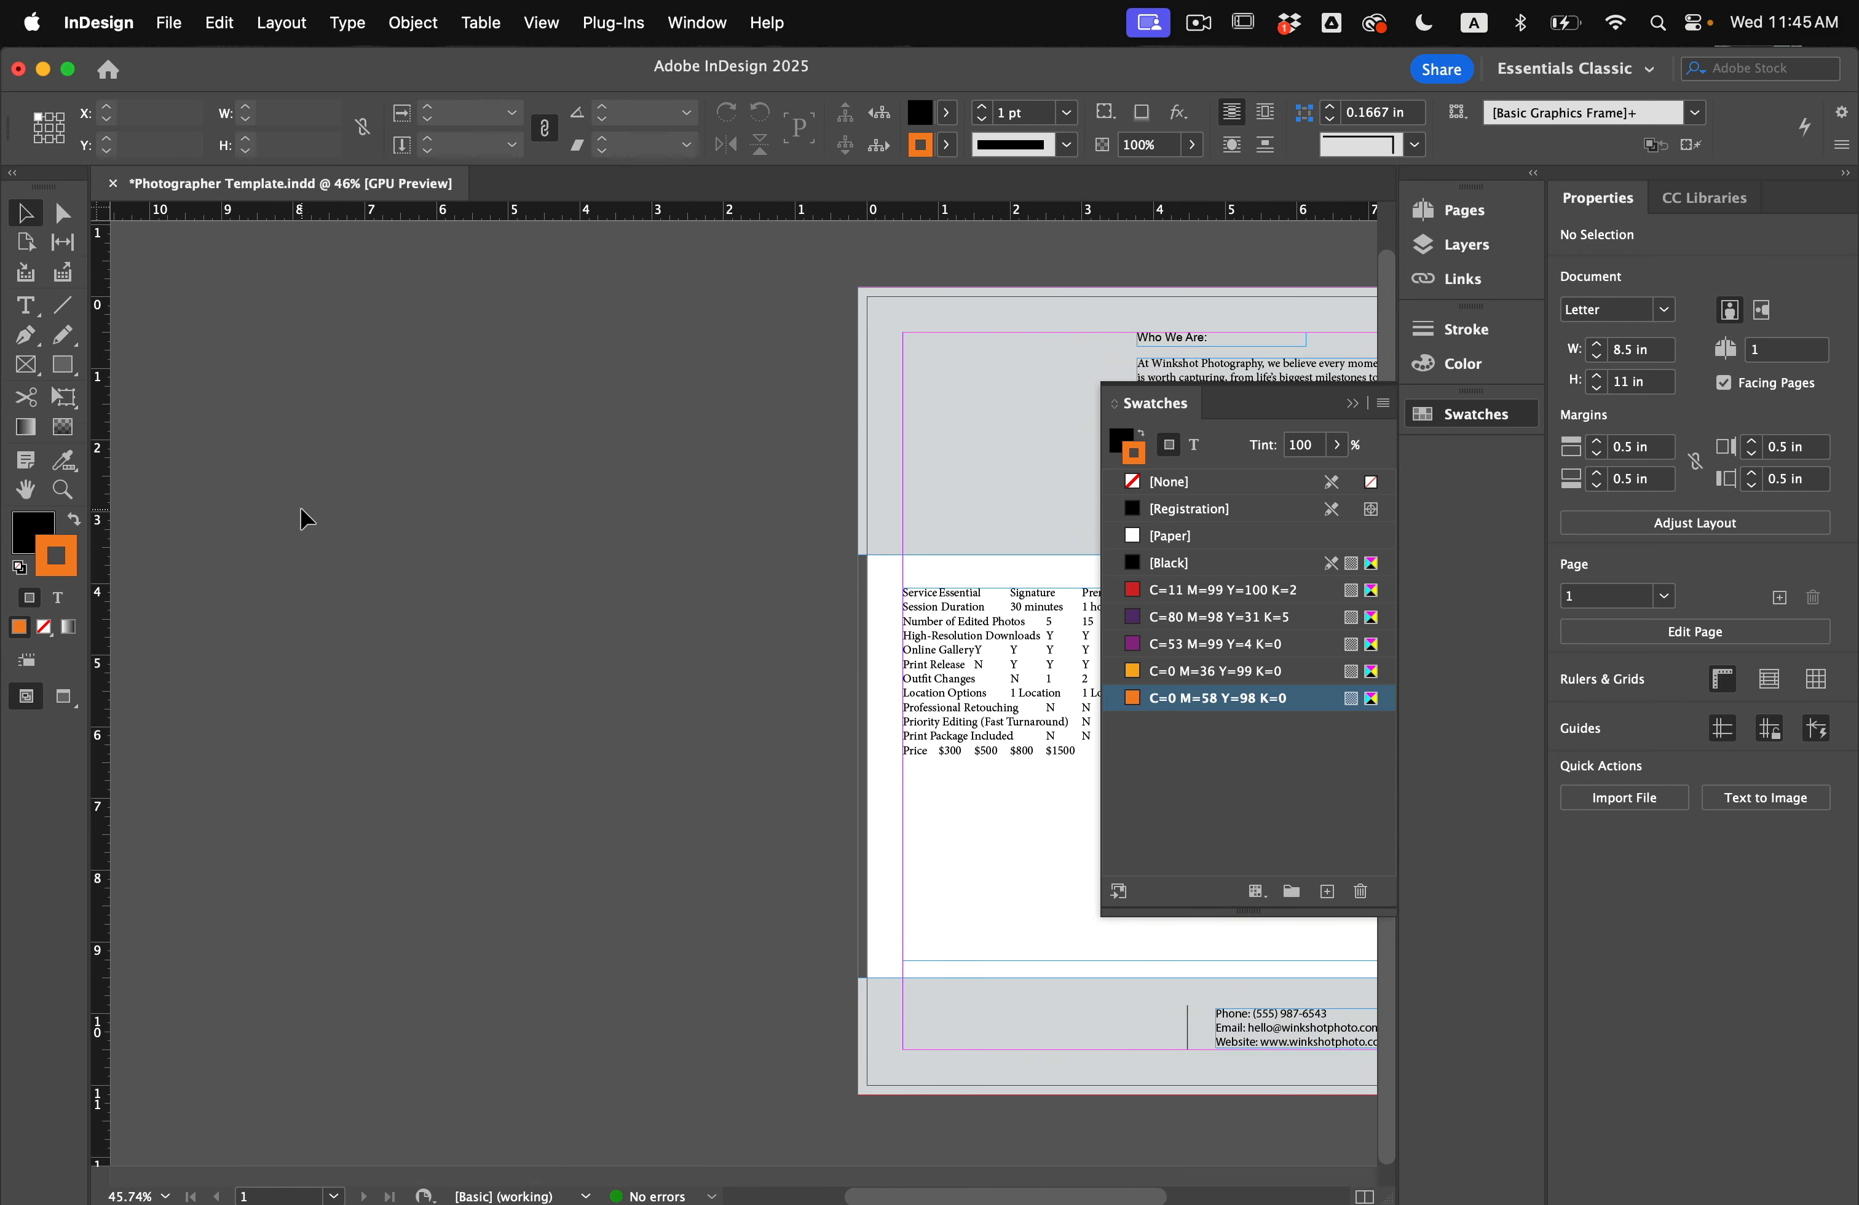
pyautogui.press('super+d')
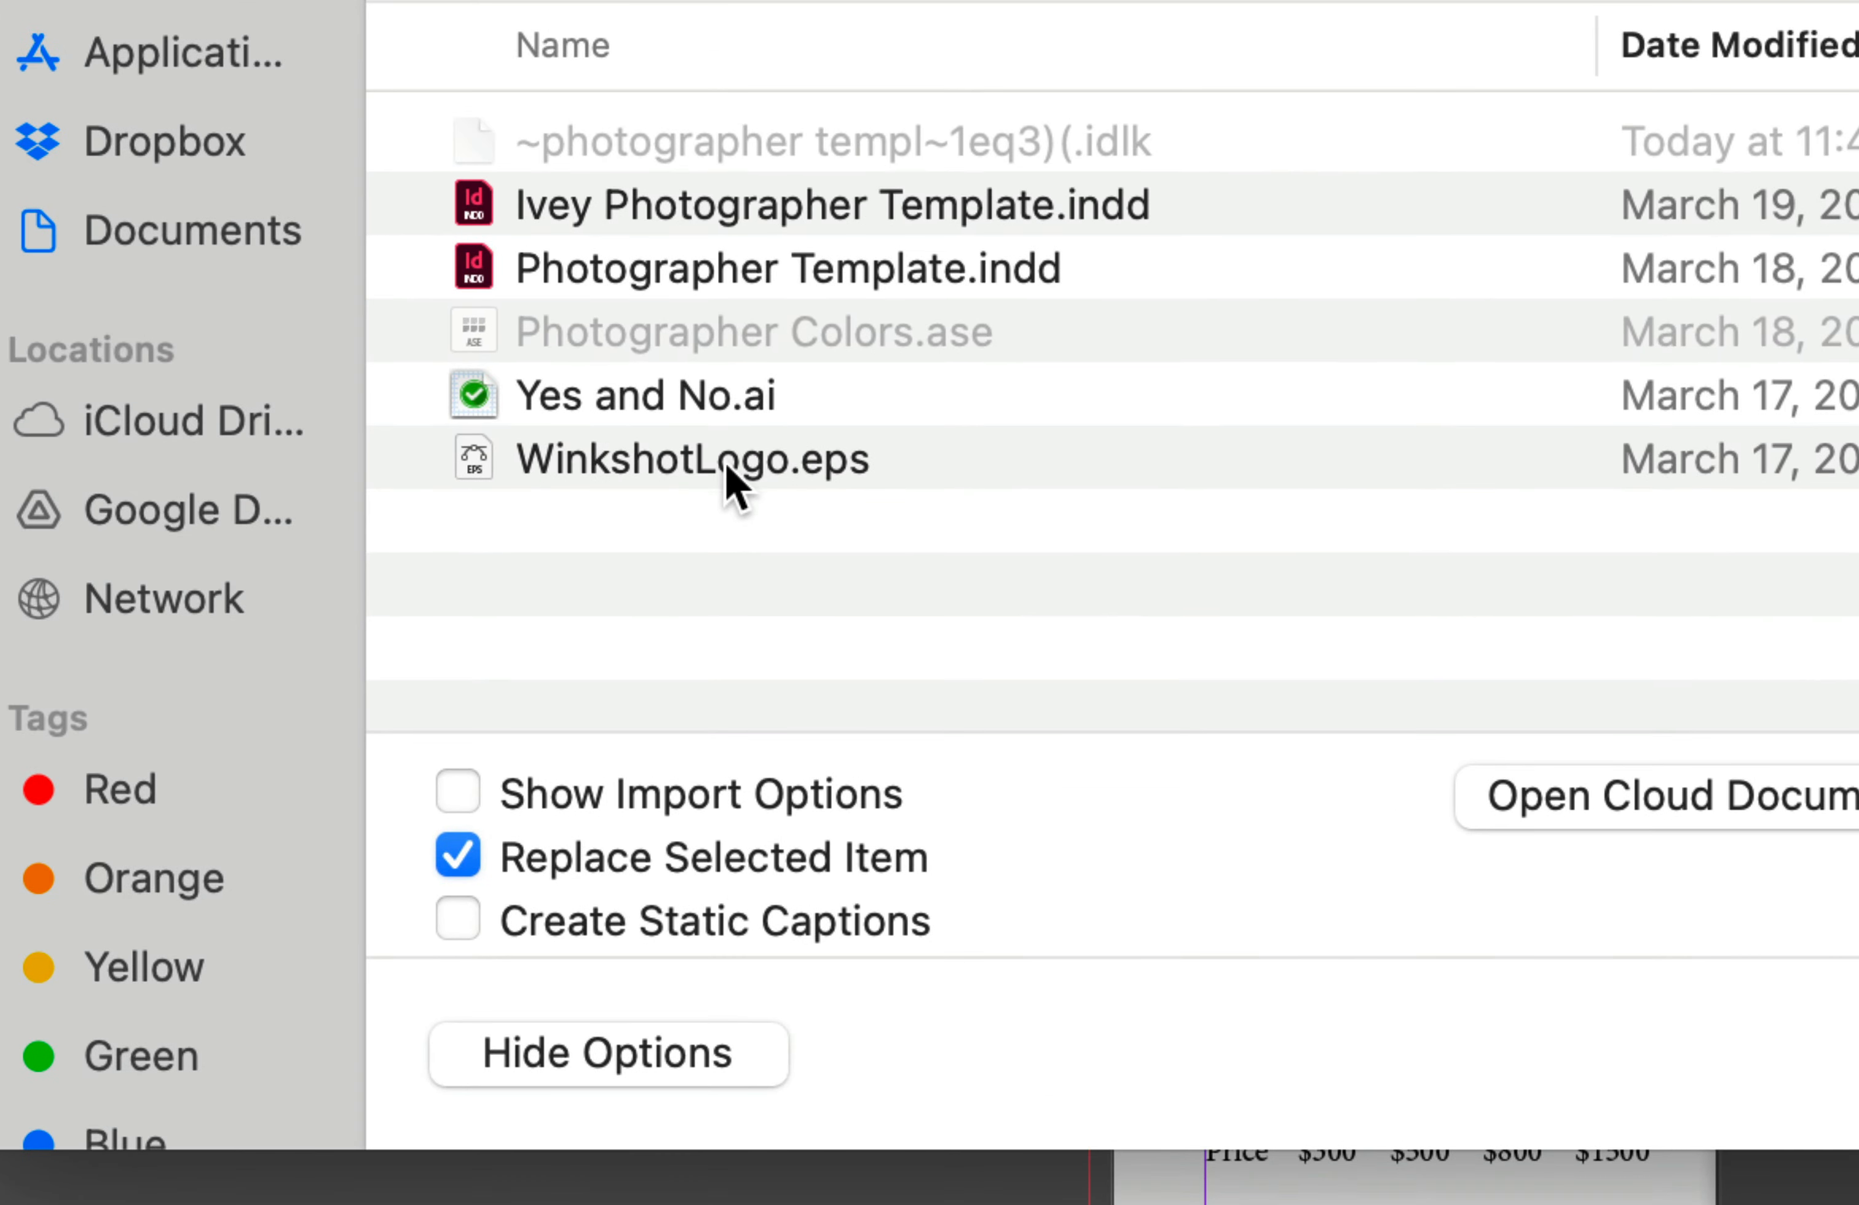
pyautogui.click(716, 487)
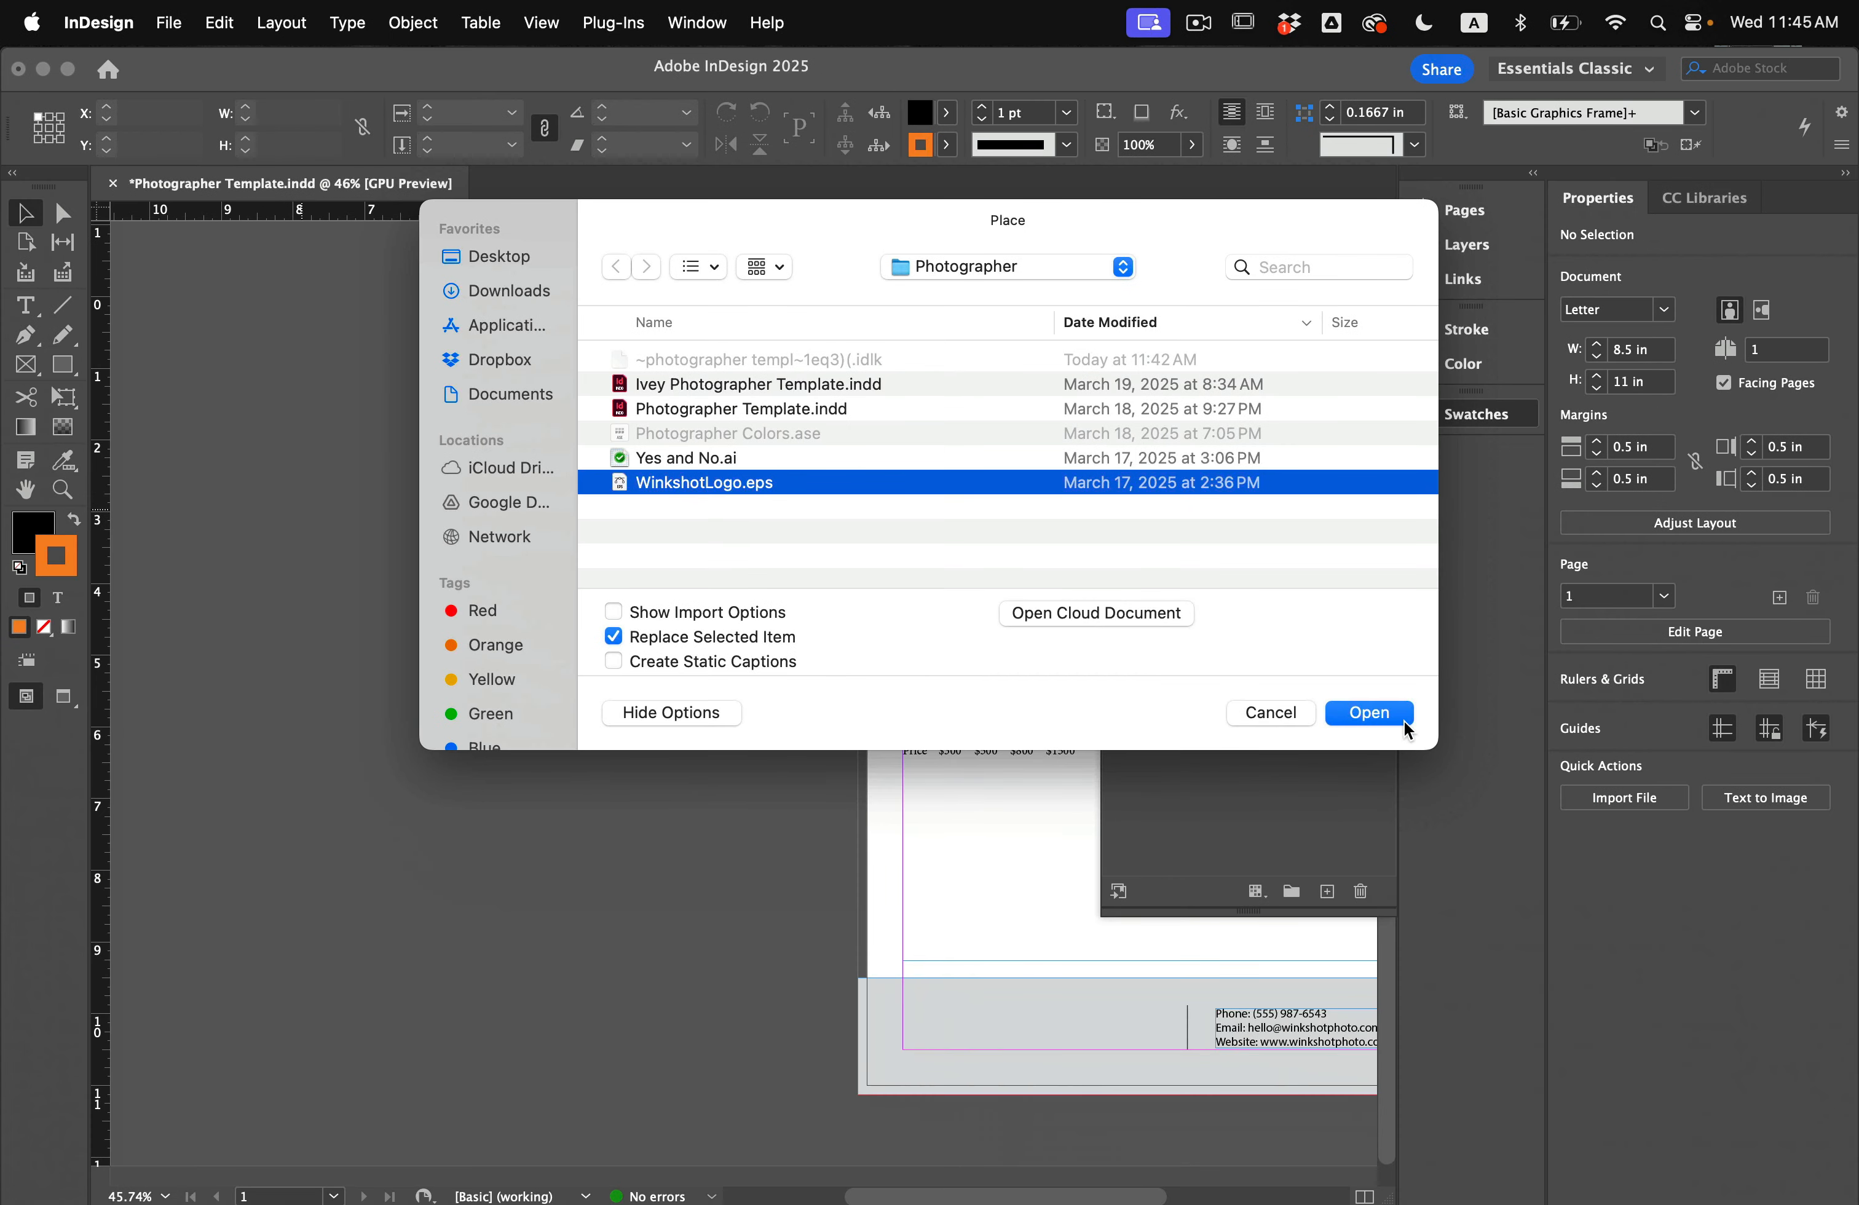
pyautogui.click(1389, 719)
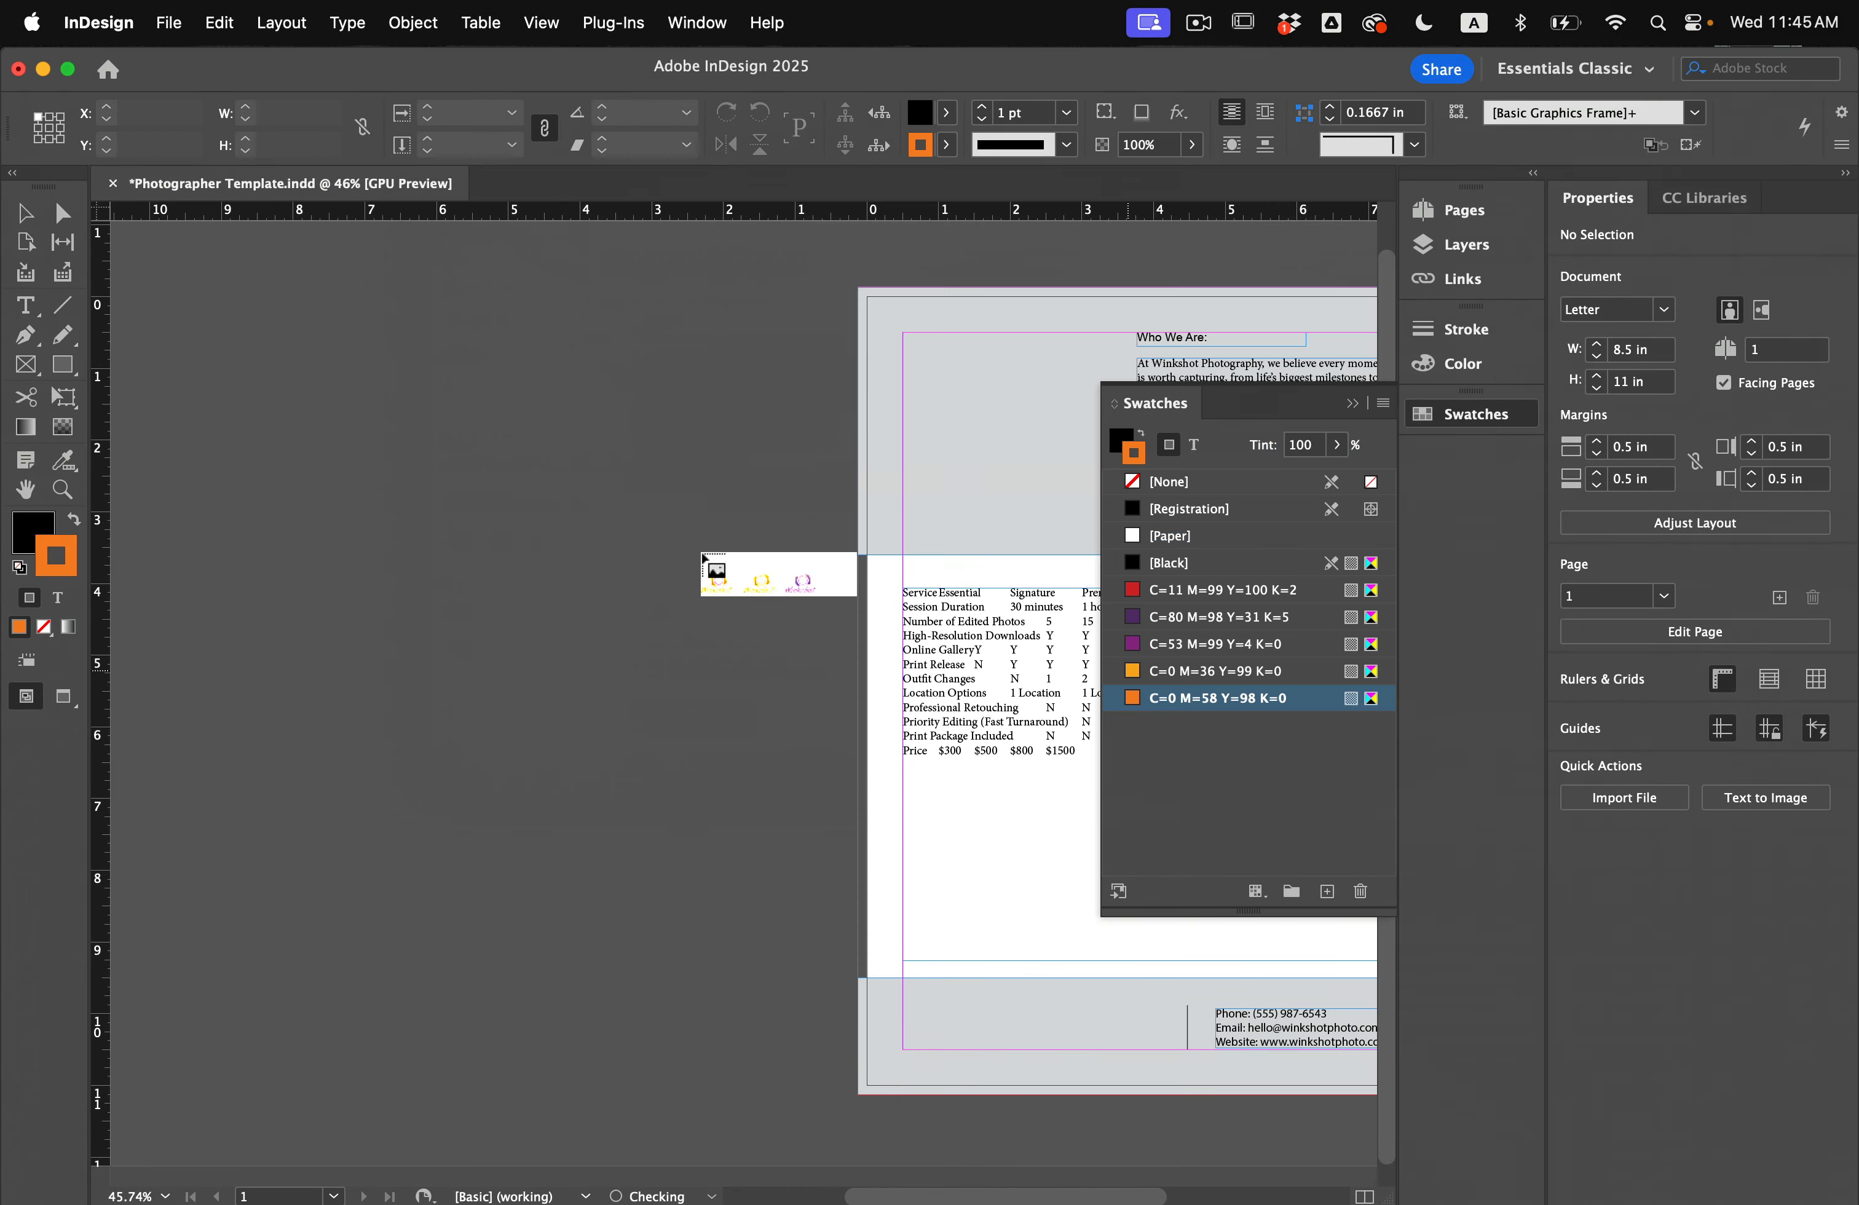
pyautogui.moveTo(226, 338); pyautogui.dragTo(814, 468)
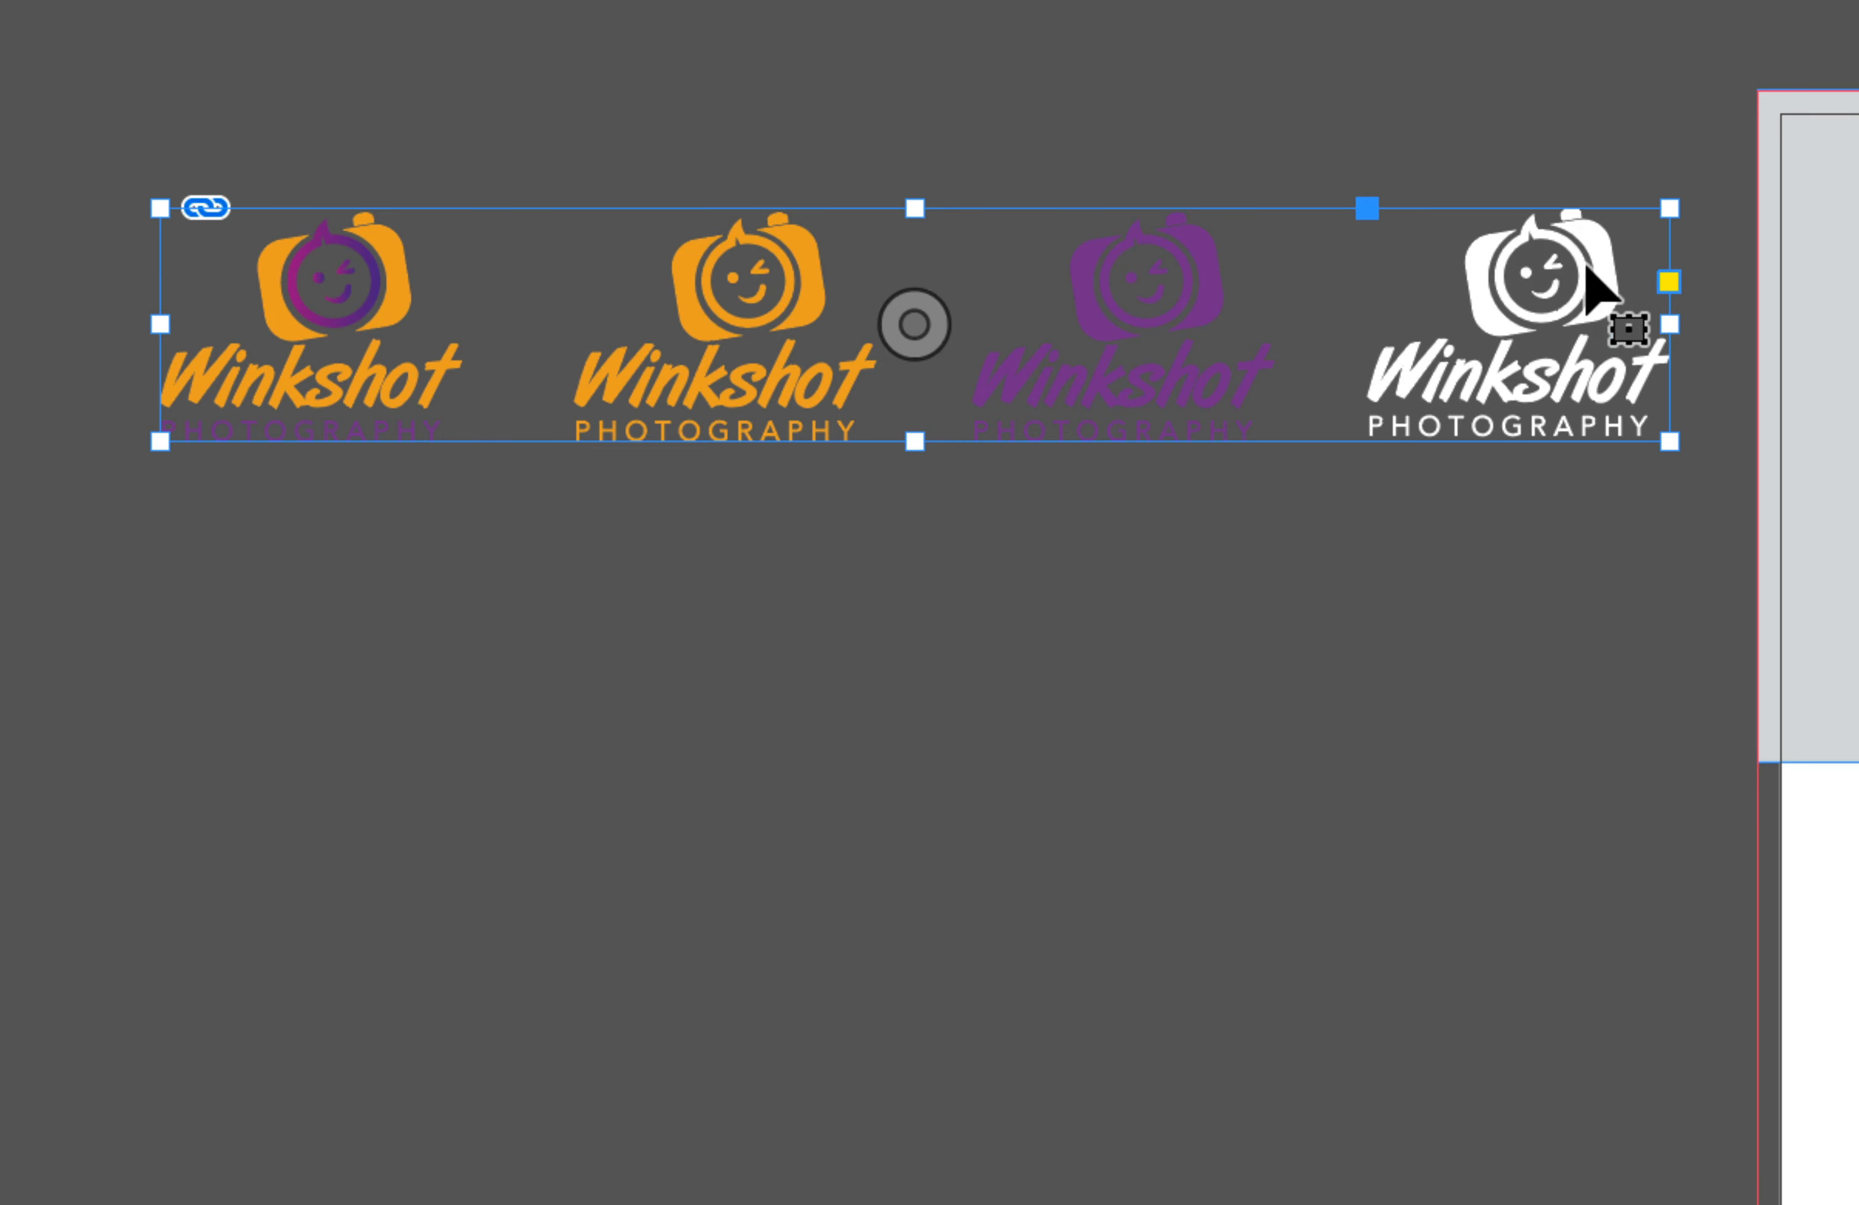
# Step: Crop the logo frame to the first orange-and-purple version and scale it up proportionally to about 2.7 by 2.04 in
pyautogui.moveTo(1669, 323); pyautogui.dragTo(469, 321)
pyautogui.click(596, 554)
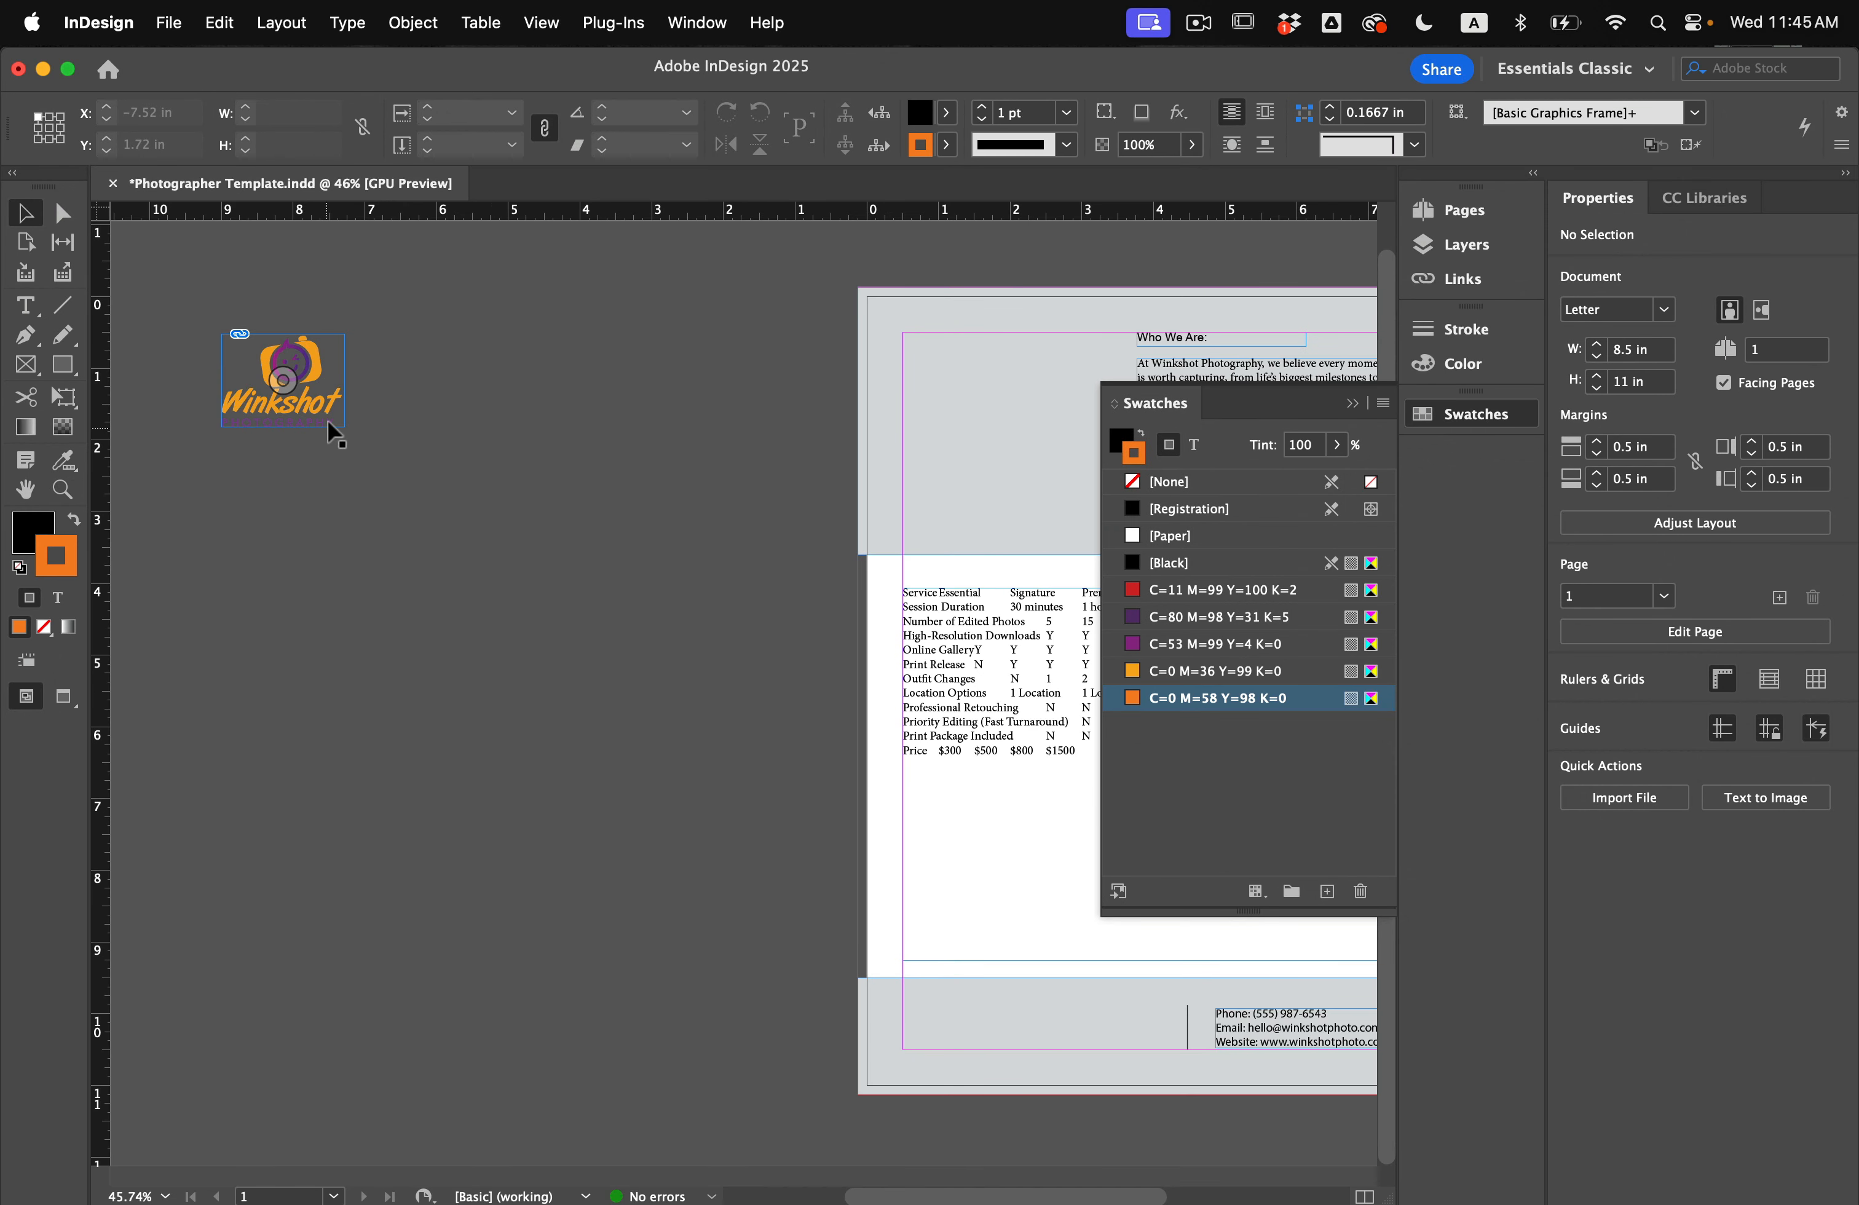
pyautogui.click(329, 421)
pyautogui.moveTo(345, 426); pyautogui.dragTo(702, 477)
pyautogui.click(418, 482)
# Step: Fill the curved header shape with the purple swatch C=80 M=98 Y=31 K=5 and remove its stroke
pyautogui.hscroll(10, 702, 479)
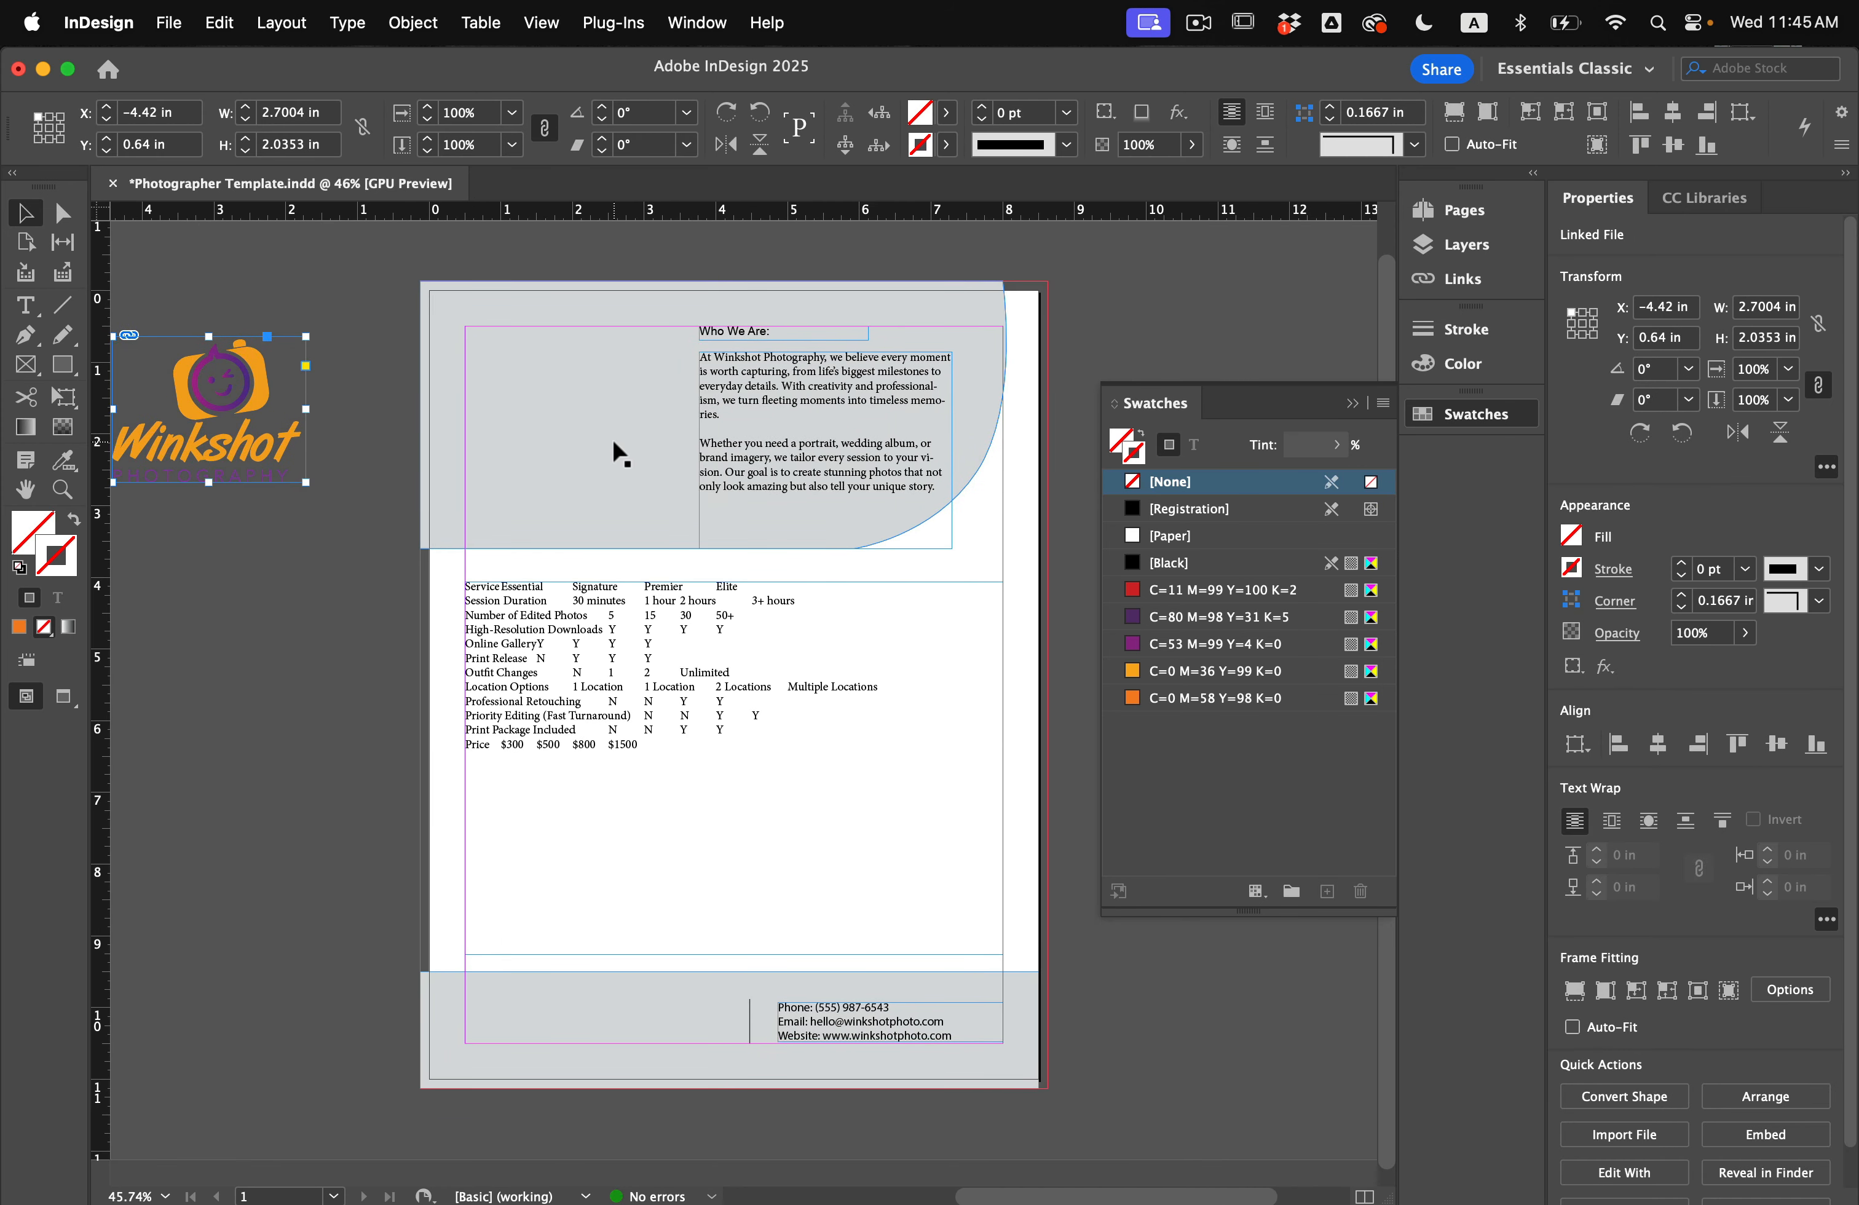
pyautogui.click(613, 444)
pyautogui.click(1205, 618)
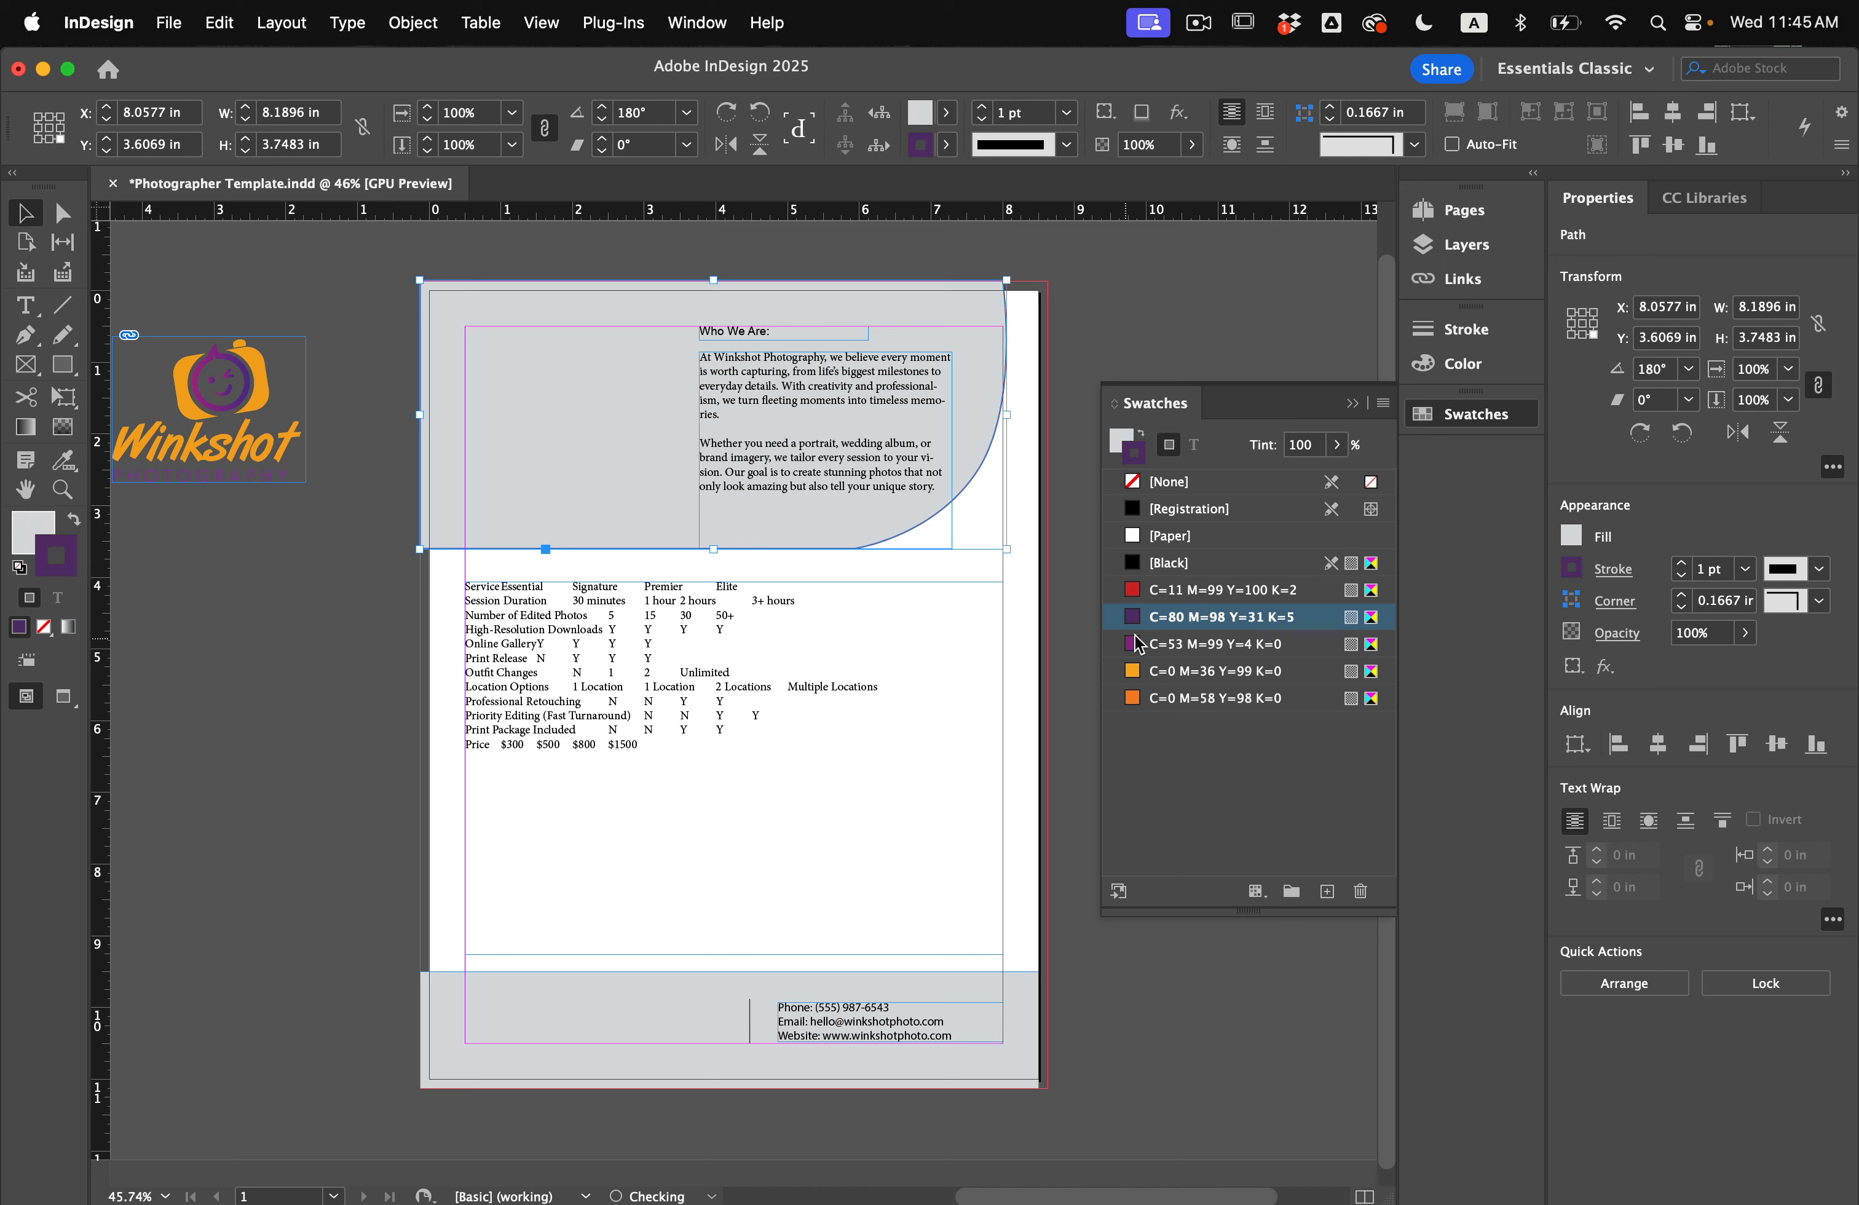
pyautogui.hotkey('shift', 'x')
pyautogui.press('x')
pyautogui.press('x')
pyautogui.press('/')
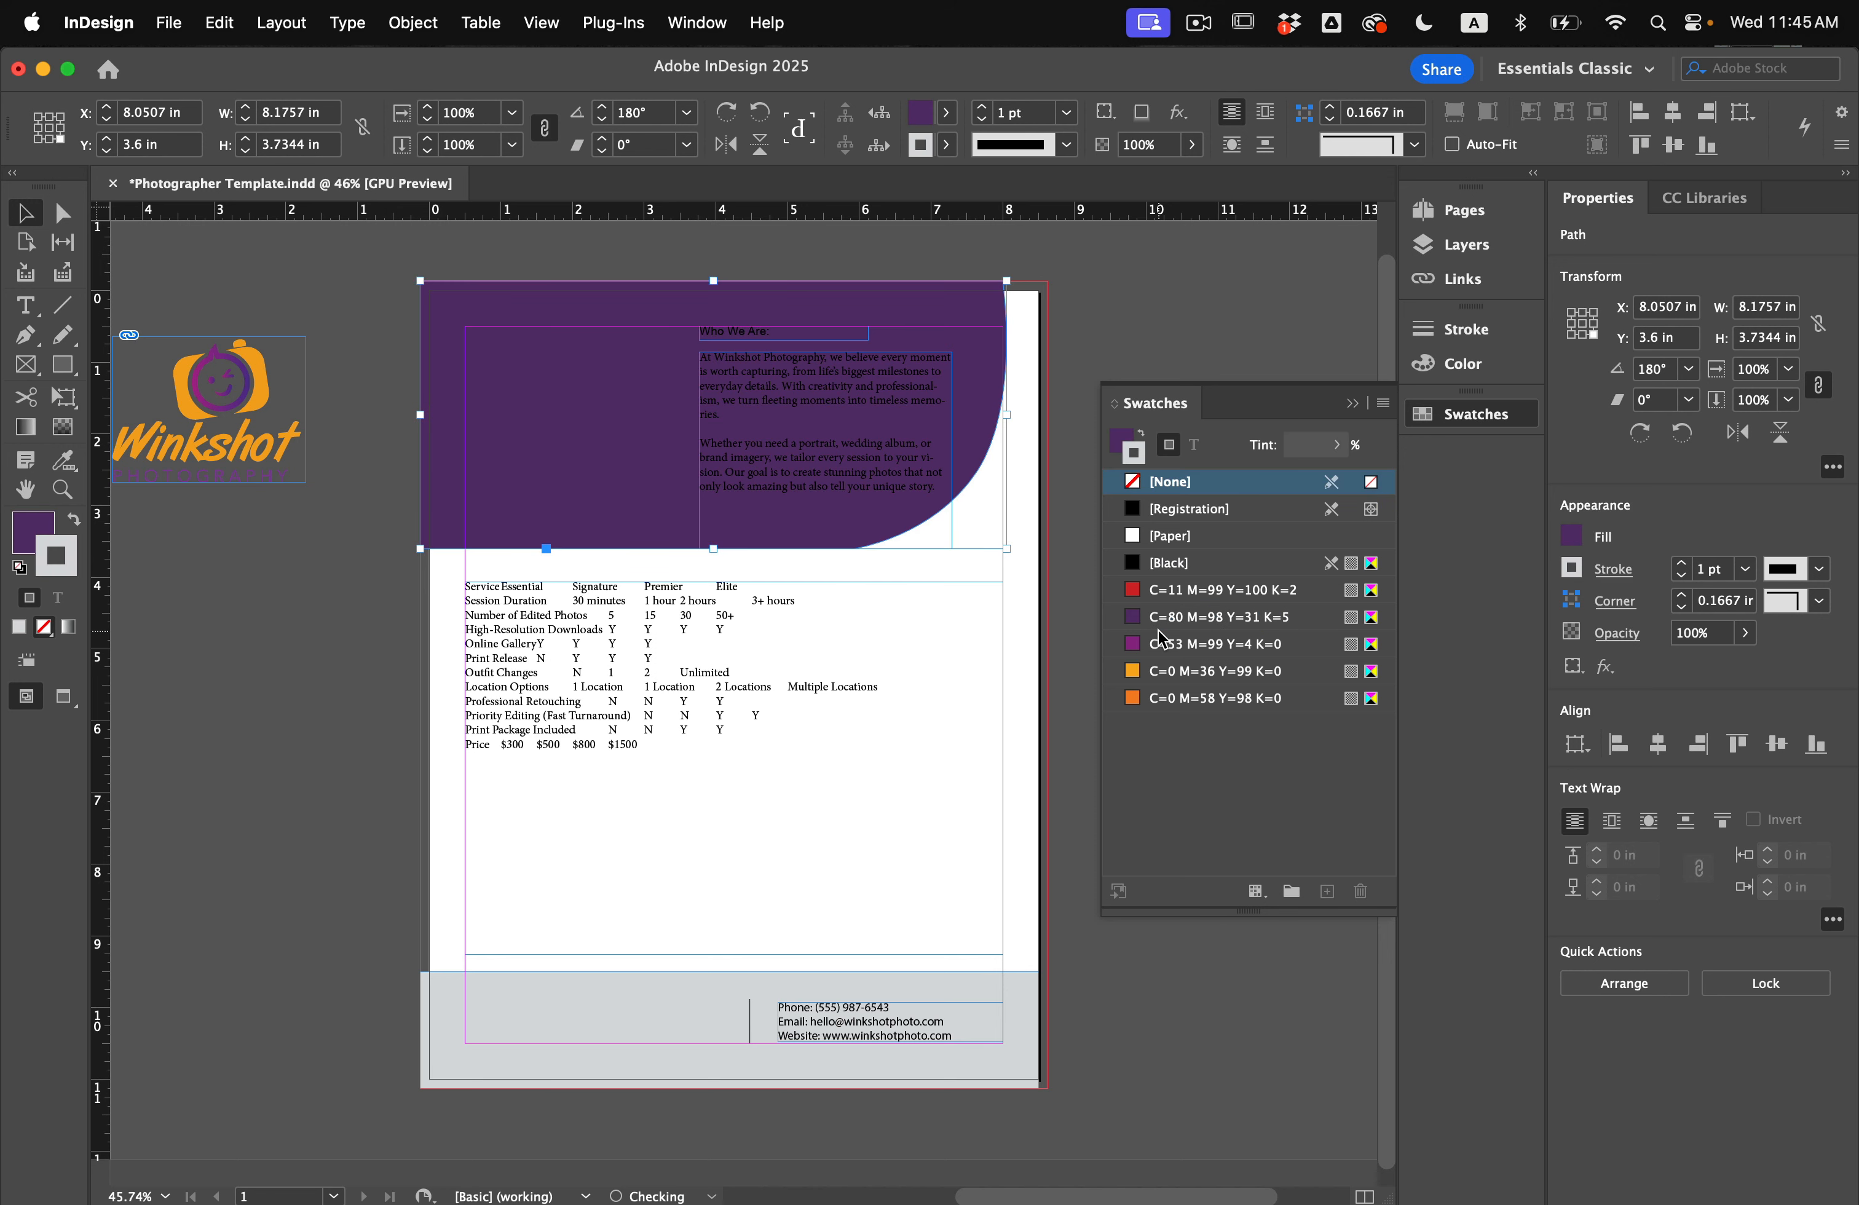
pyautogui.press('x')
# Step: Fill the footer rectangle with the swatch C=0 M=36 Y=99 K=0 and raise its tint for a stronger orange
pyautogui.click(565, 985)
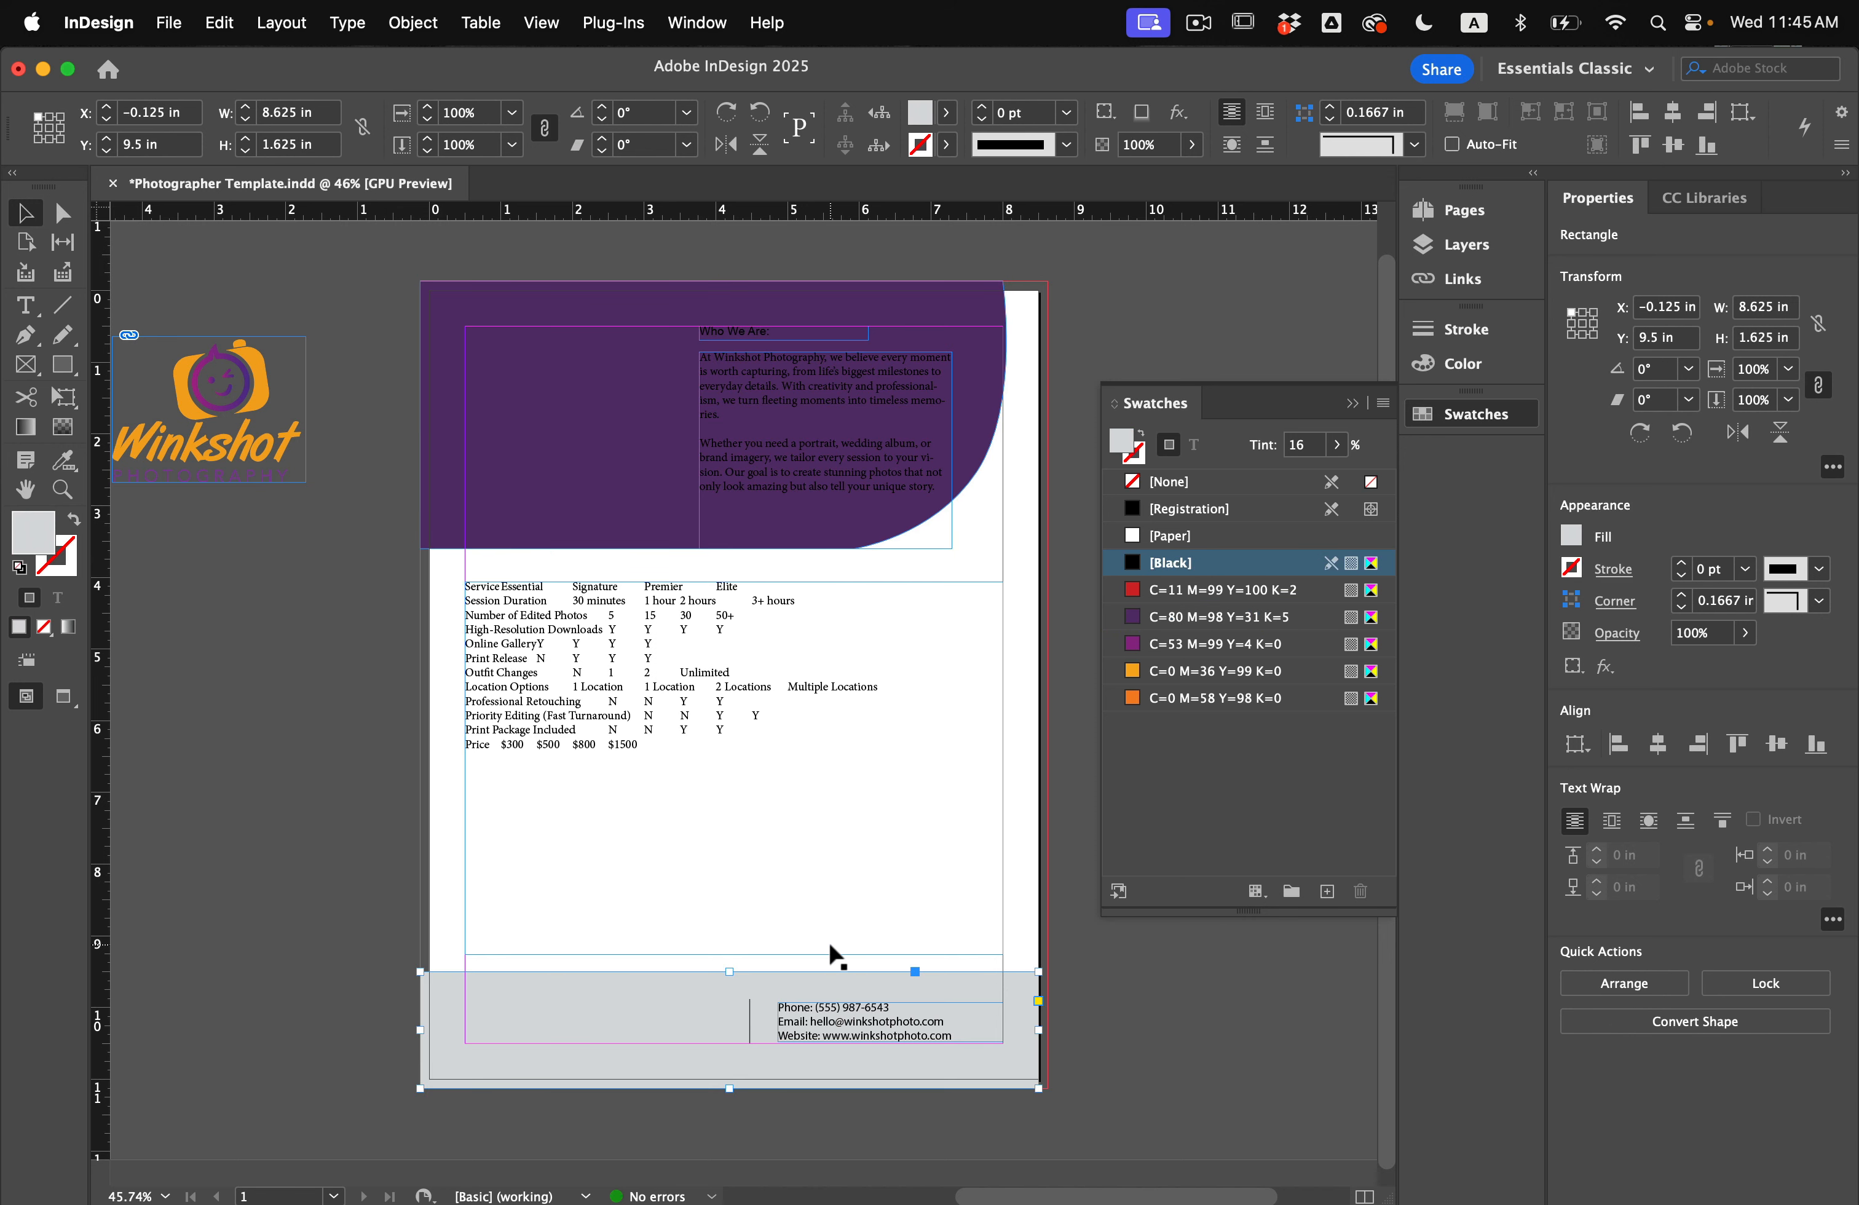
pyautogui.click(1203, 678)
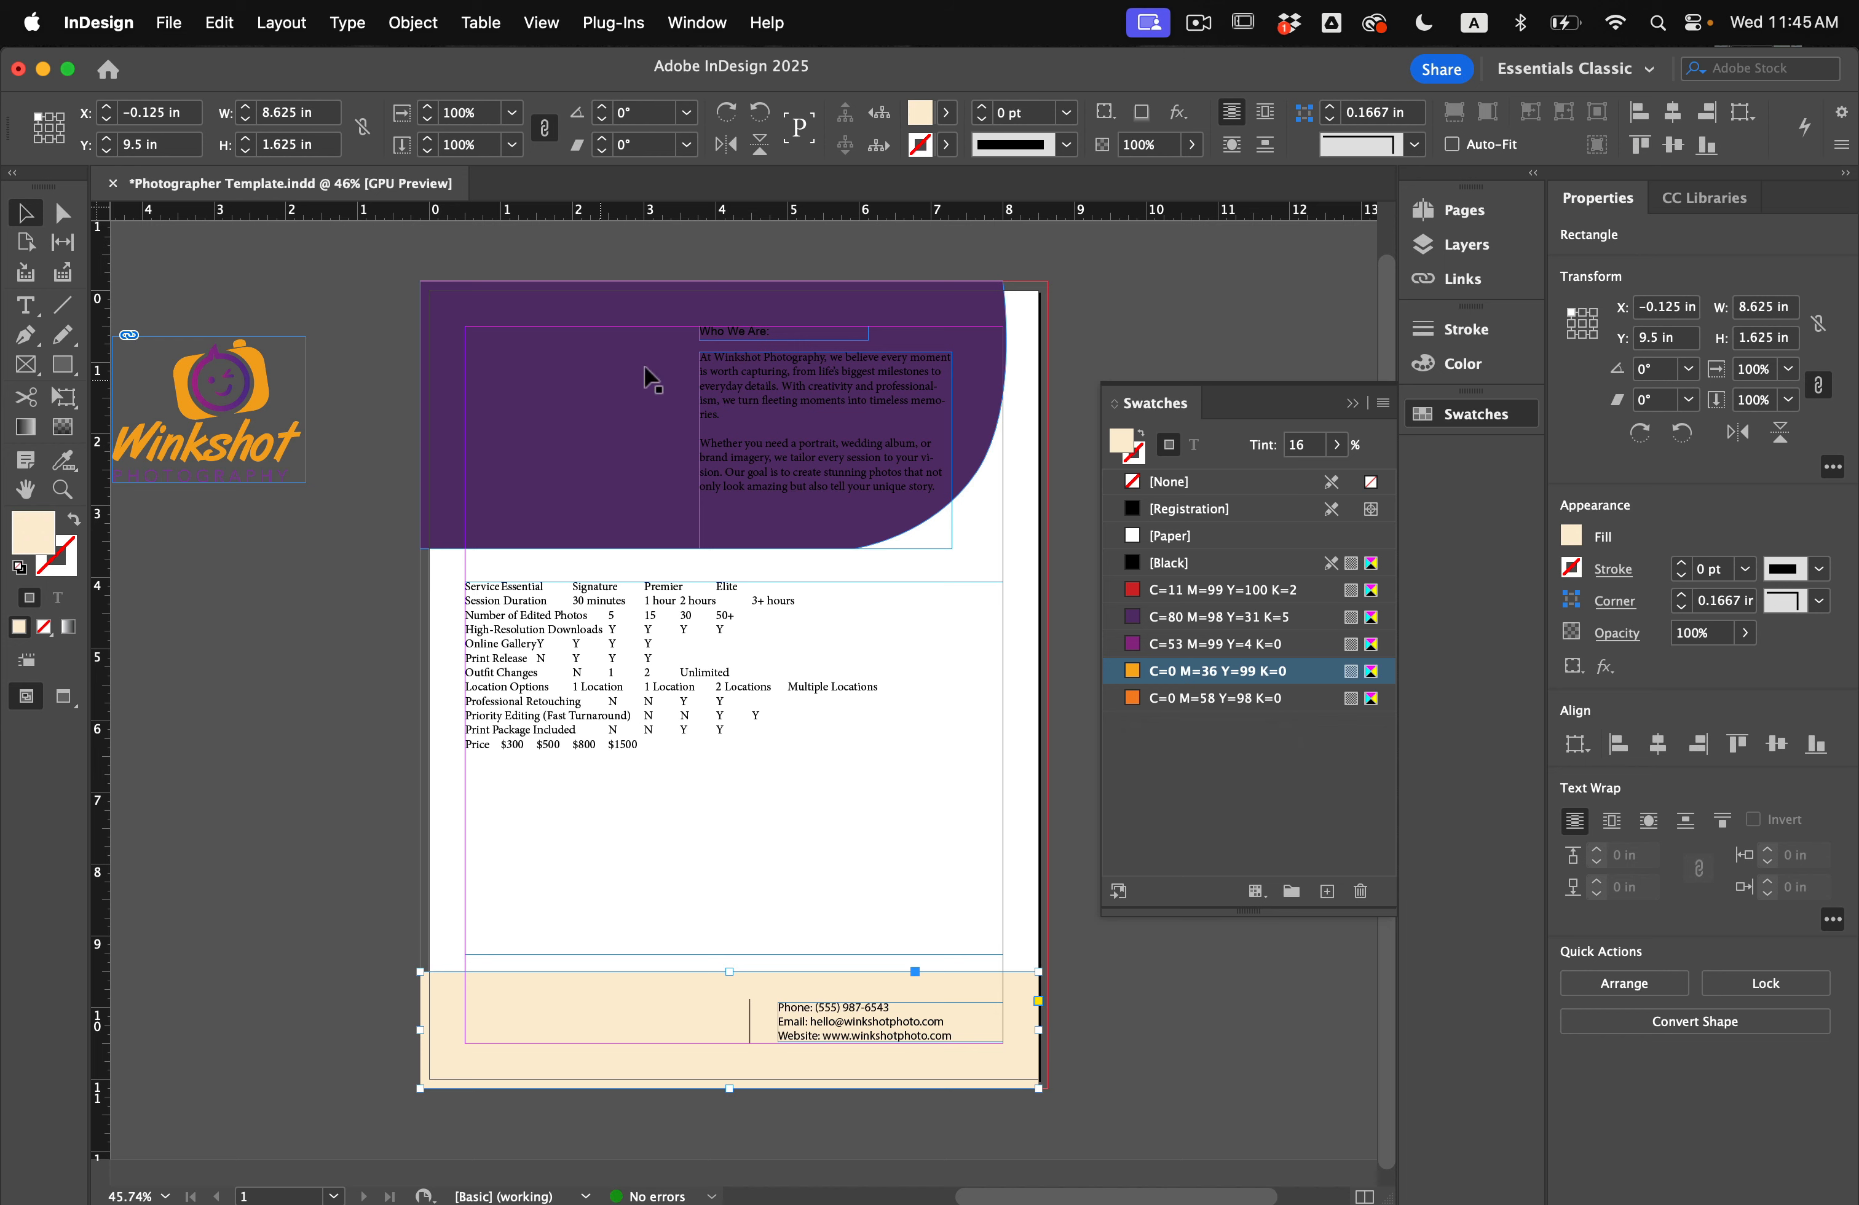
pyautogui.click(1337, 444)
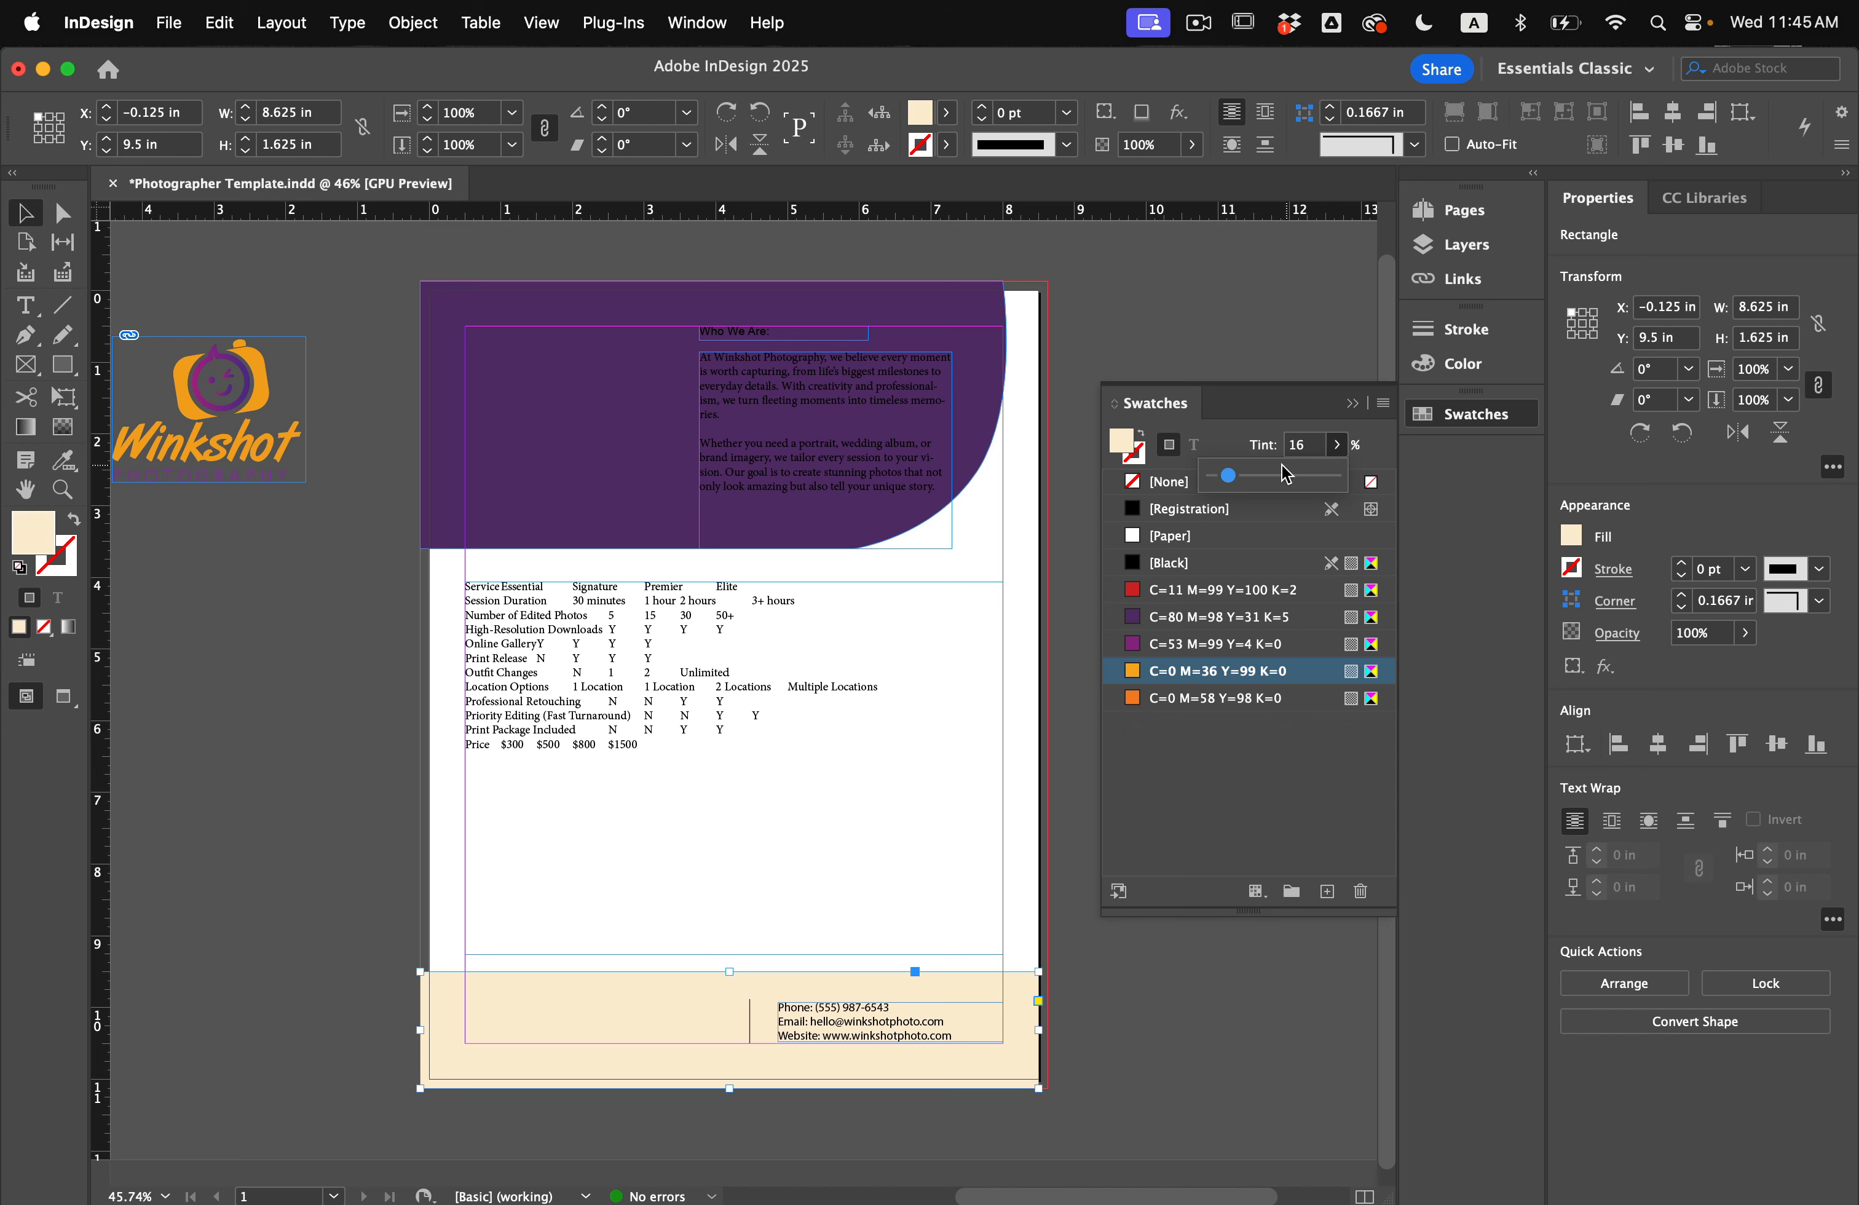
pyautogui.moveTo(1284, 474)
pyautogui.mouseDown()
pyautogui.moveTo(1311, 474)
pyautogui.moveTo(1288, 474)
pyautogui.mouseUp()
pyautogui.click(1026, 384)
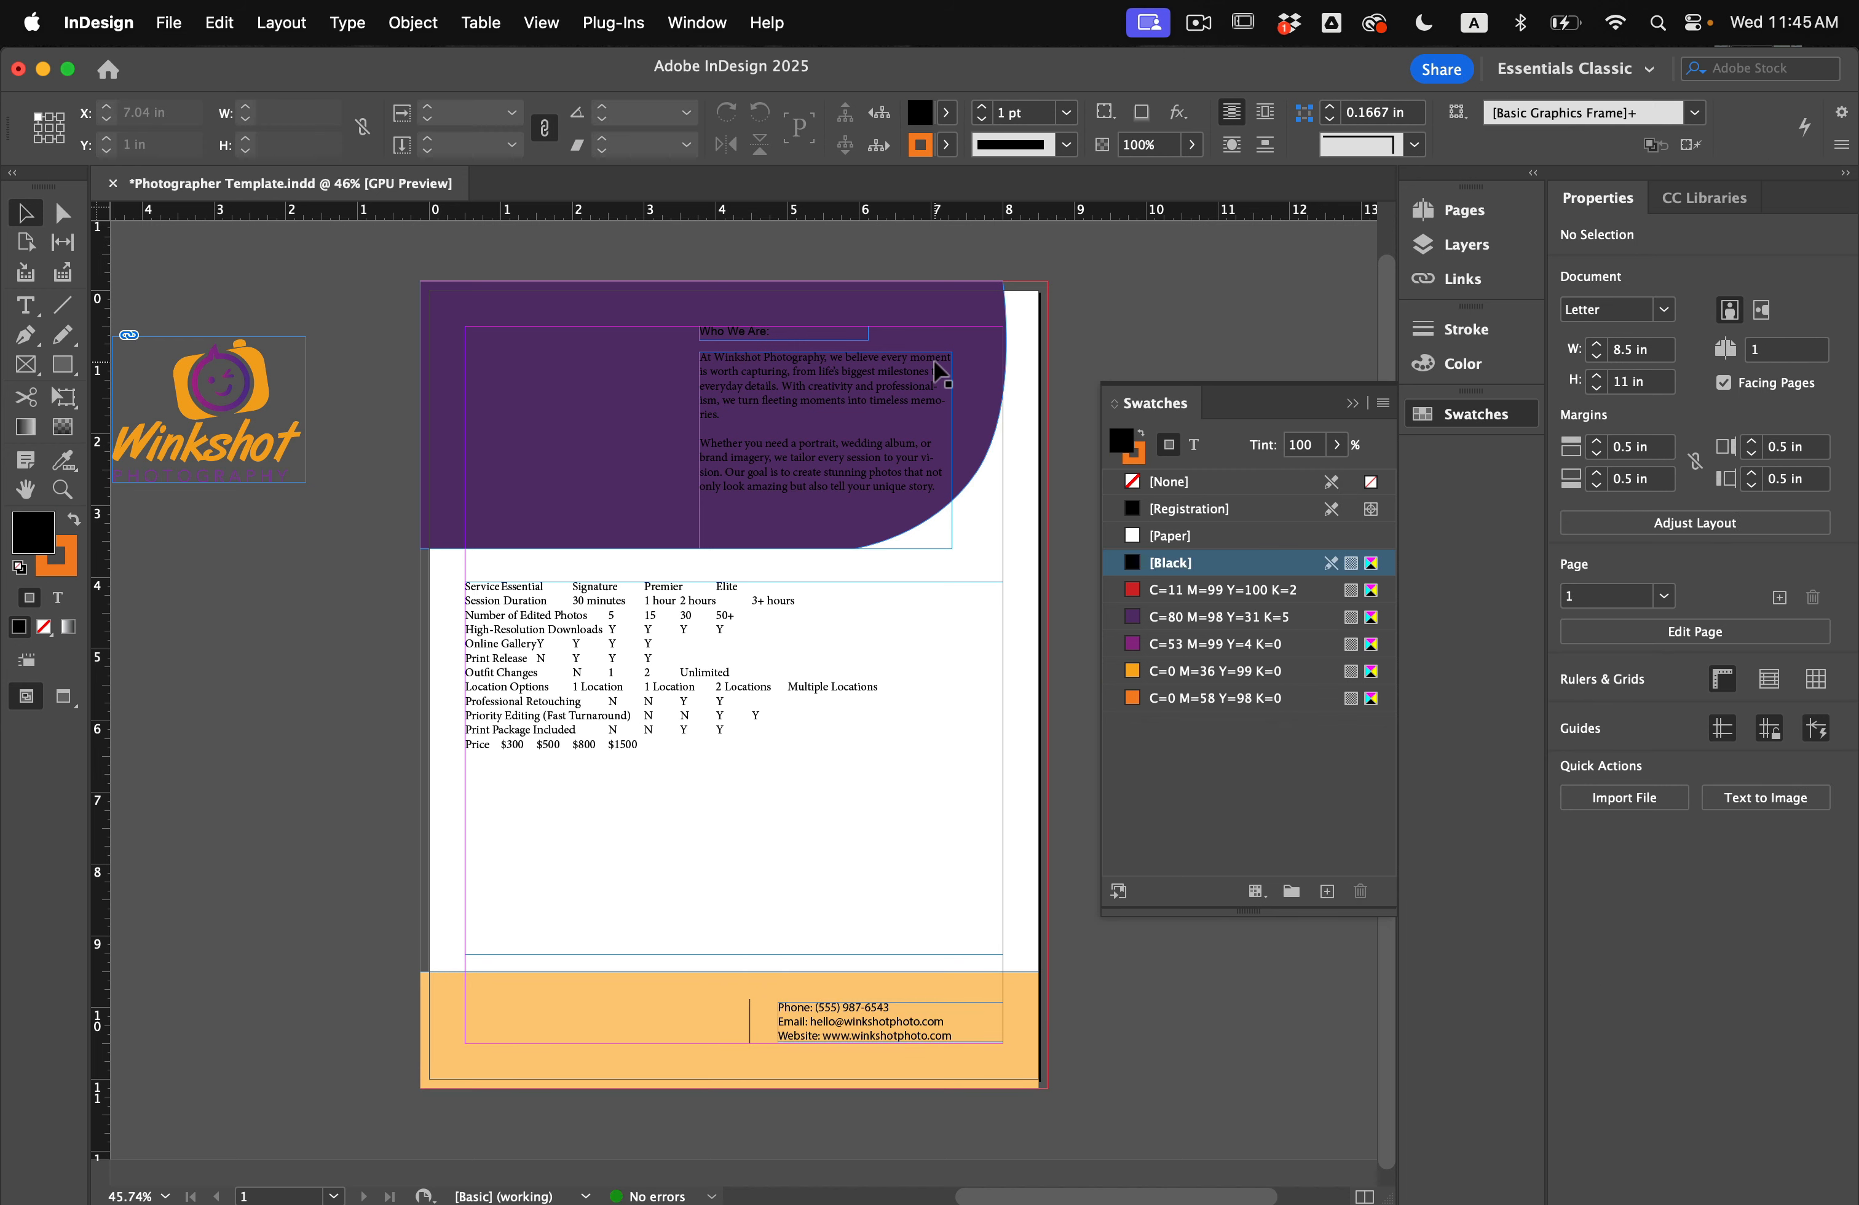
# Step: Move the logo from the pasteboard onto the purple header, beside the Who We Are text
pyautogui.scroll(3, 866, 353)
pyautogui.scroll(-2, 866, 353)
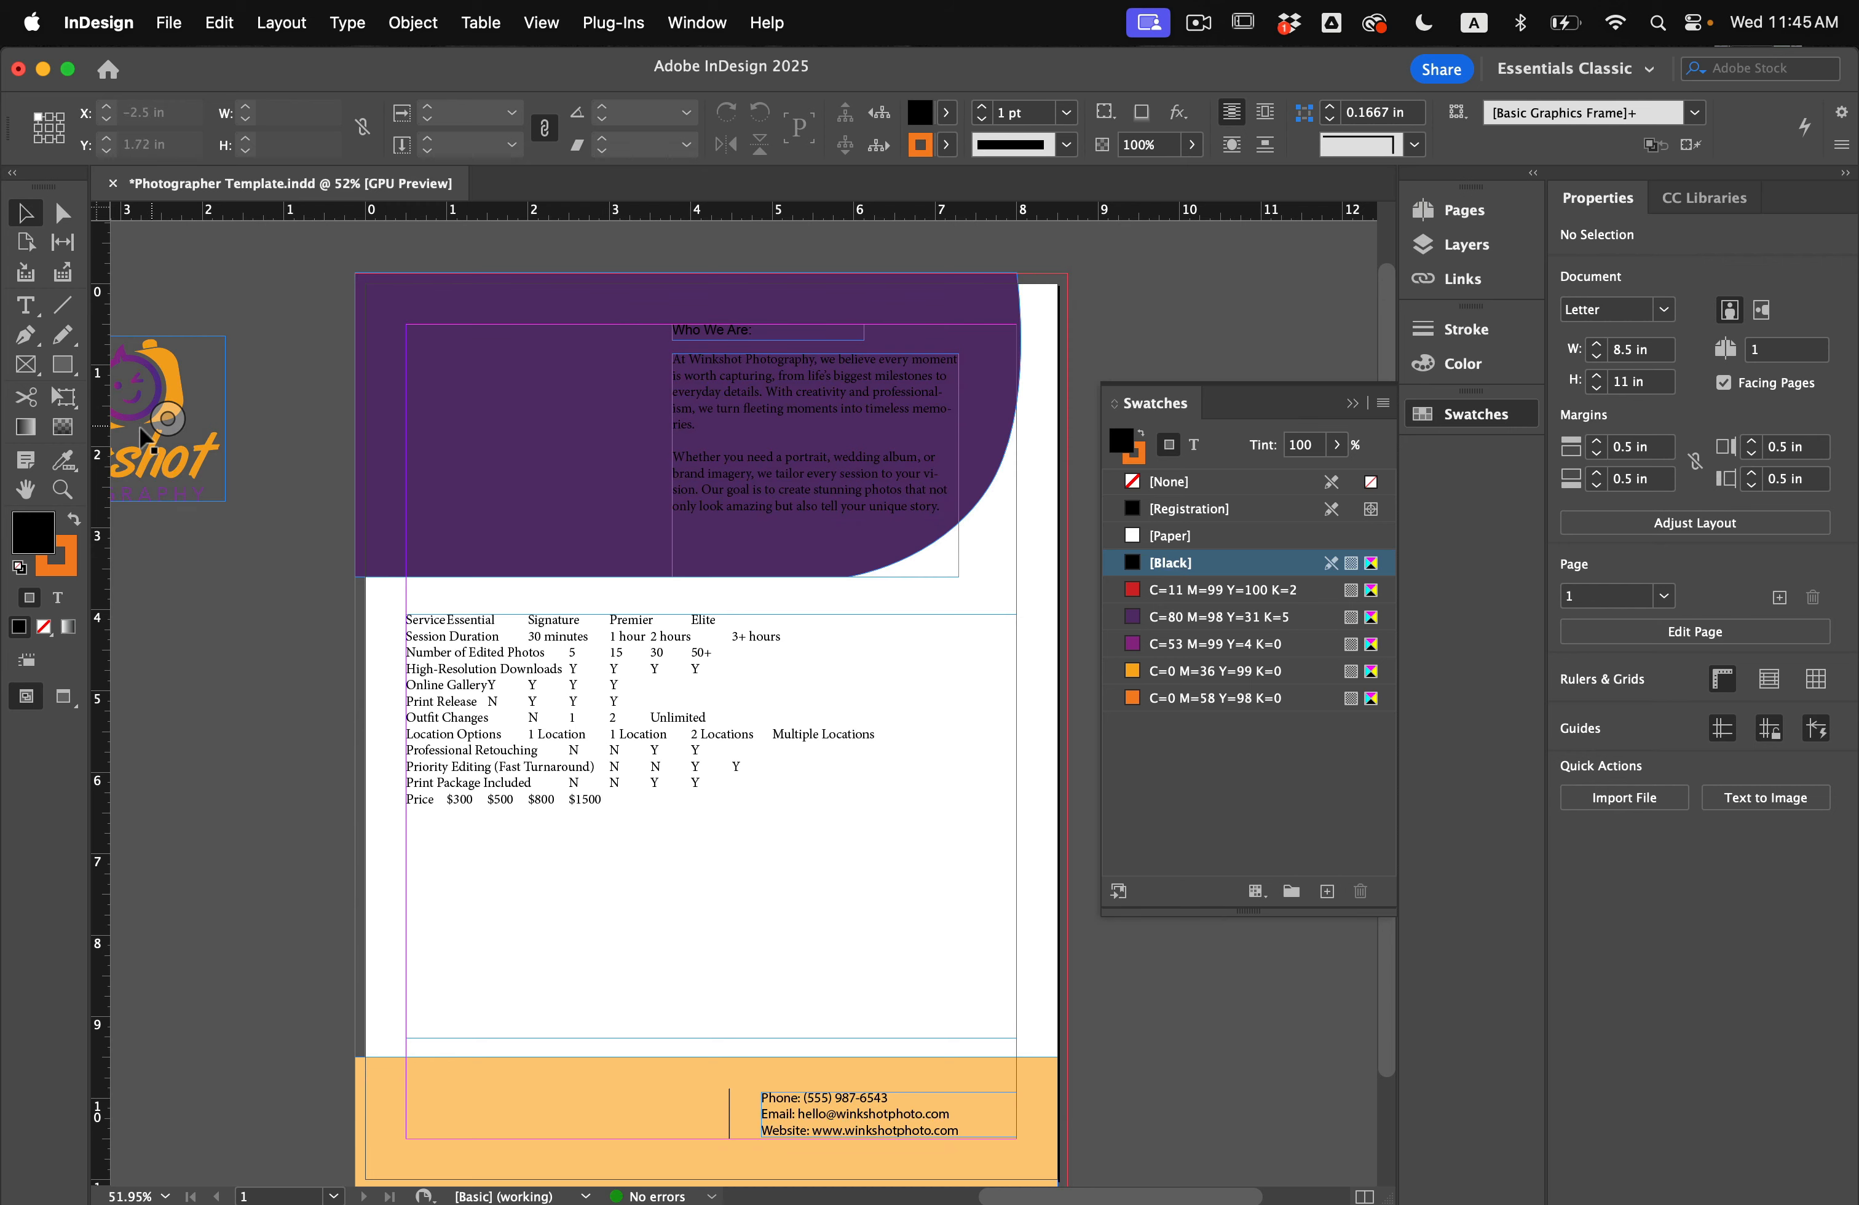
pyautogui.click(203, 467)
pyautogui.moveTo(207, 476); pyautogui.dragTo(508, 493)
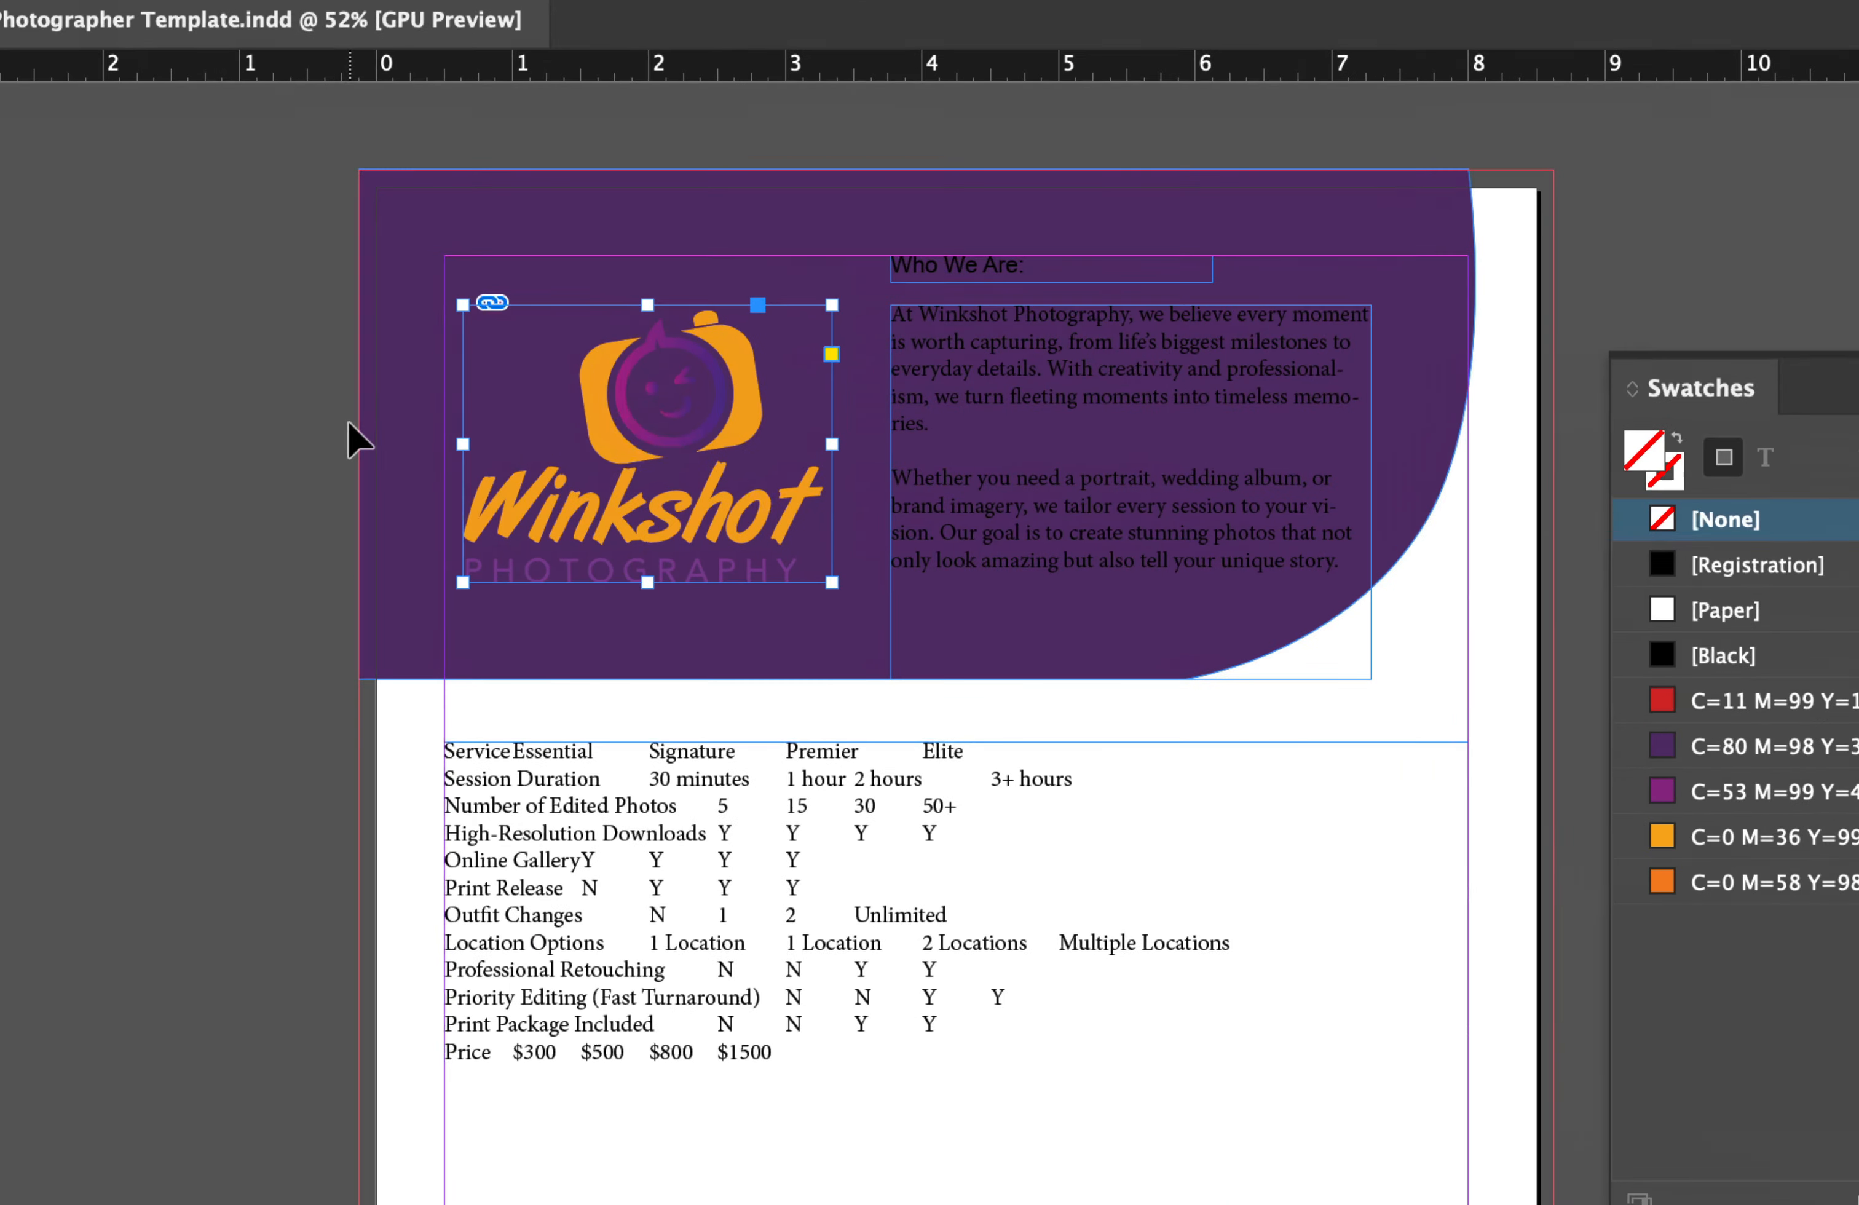
# Step: Shift the artwork inside the logo frame so that the frame shows the all-orange version of the logo
pyautogui.moveTo(525, 438); pyautogui.dragTo(514, 437)
pyautogui.hotkey('shift', 'Left')
pyautogui.hotkey('shift', 'Left')
pyautogui.hotkey('shift', 'Left')
pyautogui.hotkey('shift', 'Left')
pyautogui.hotkey('shift', 'Left')
pyautogui.hotkey('shift', 'Left')
pyautogui.hotkey('shift', 'Left')
pyautogui.hotkey('shift', 'Left')
pyautogui.hotkey('shift', 'Left')
pyautogui.hotkey('shift', 'Left')
pyautogui.hotkey('shift', 'Left')
pyautogui.hotkey('shift', 'Left')
pyautogui.hotkey('shift', 'Left')
pyautogui.hotkey('shift', 'Left')
pyautogui.hotkey('shift', 'Left')
pyautogui.hotkey('shift', 'Left')
pyautogui.hotkey('shift', 'Left')
pyautogui.hotkey('shift', 'Left')
pyautogui.hotkey('shift', 'Left')
pyautogui.hotkey('shift', 'Left')
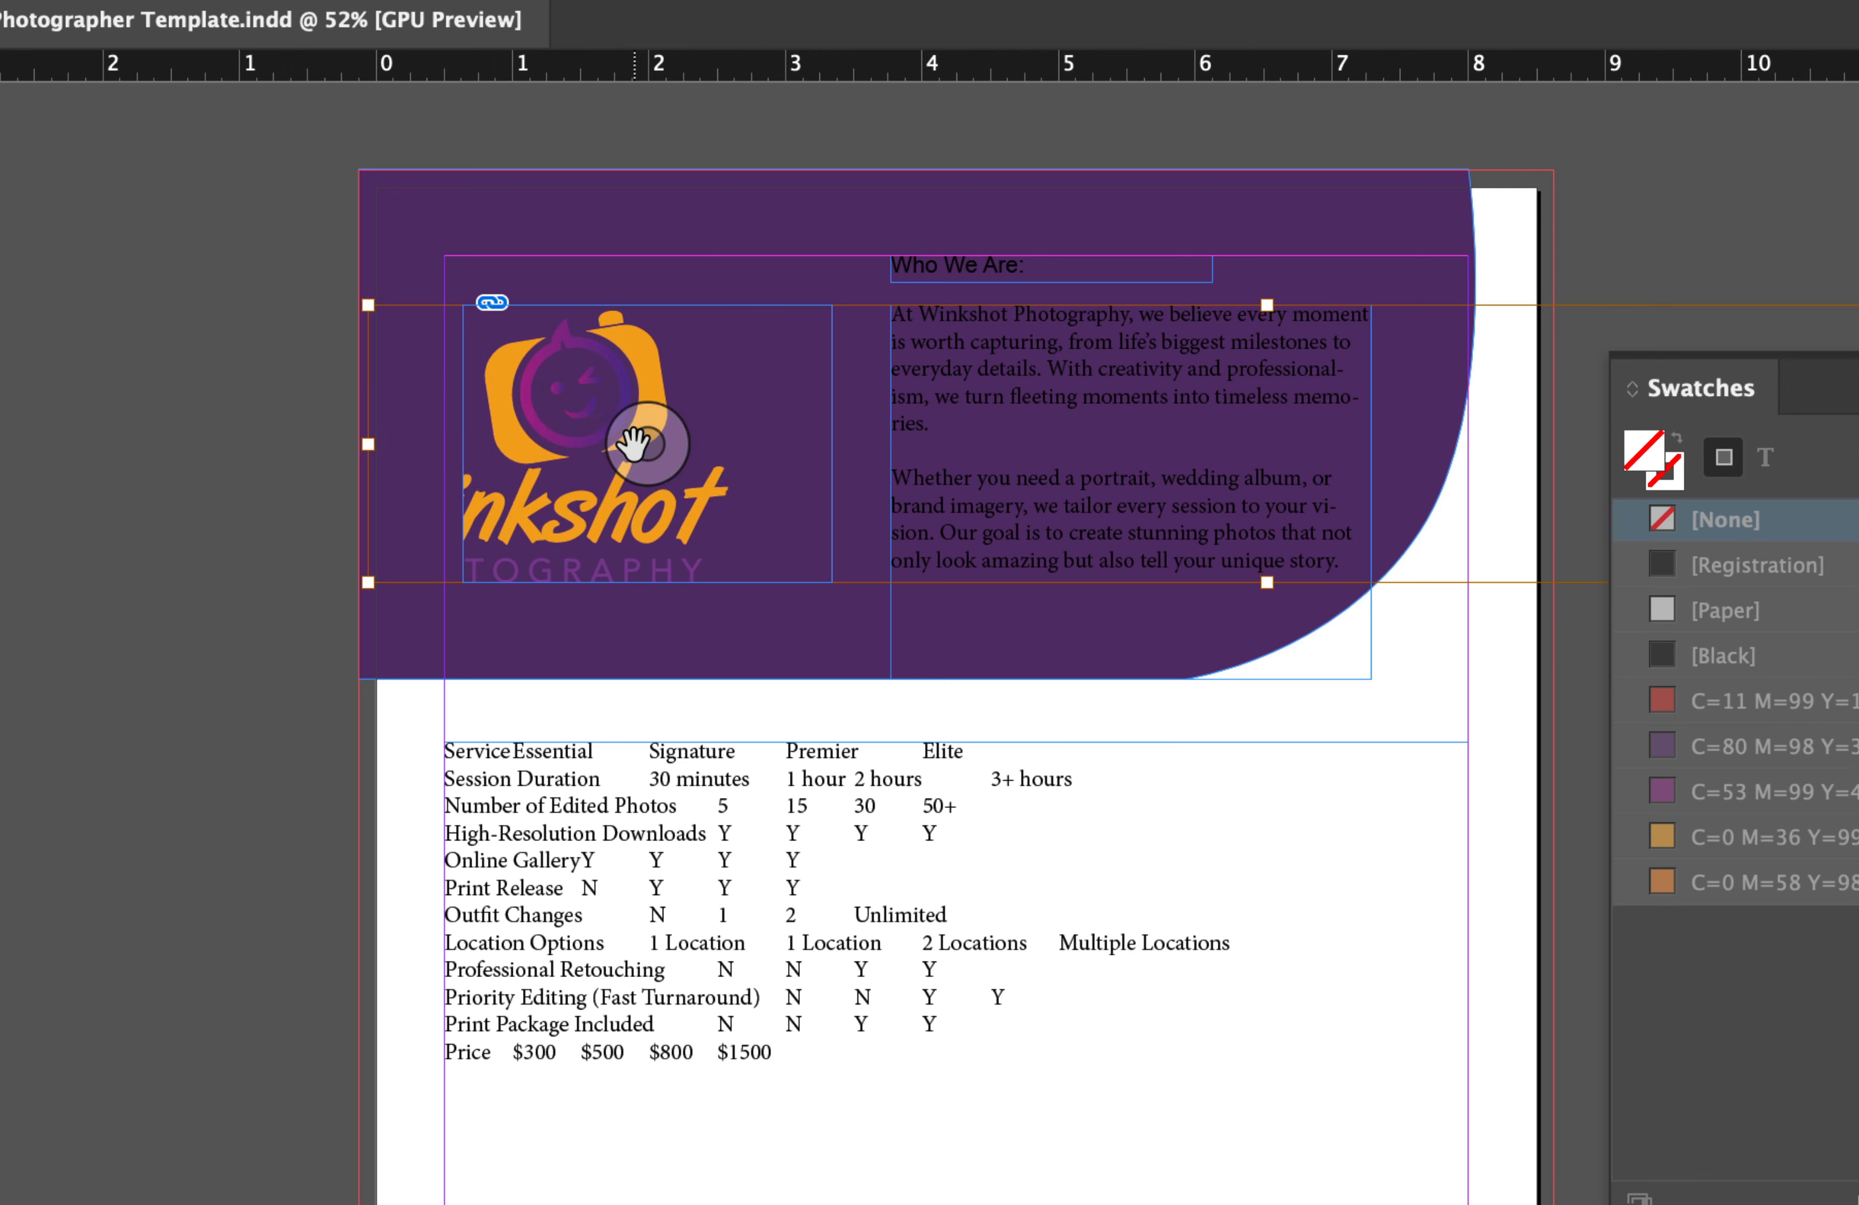
pyautogui.hotkey('shift', 'Left')
pyautogui.hotkey('shift', 'Left')
pyautogui.hotkey('shift', 'Left')
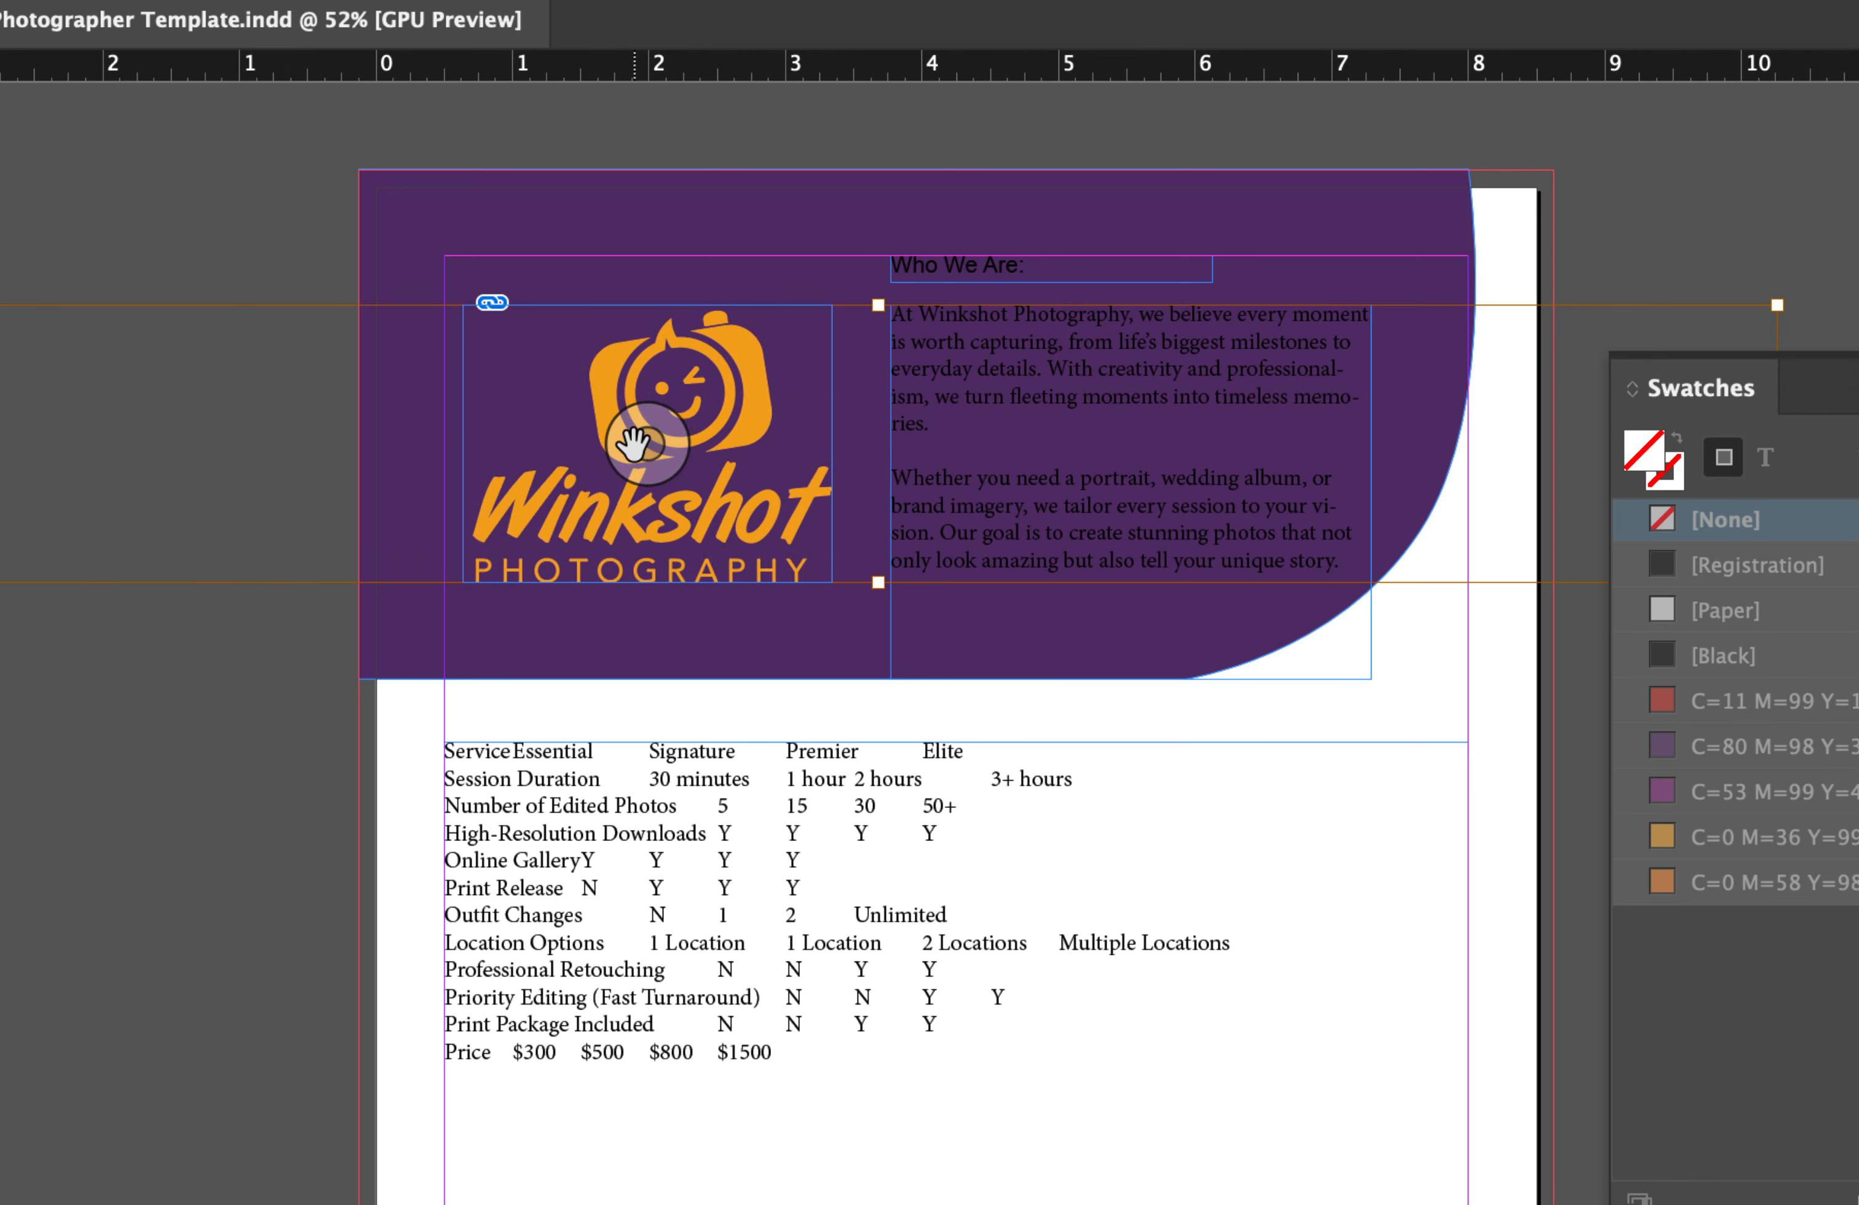
pyautogui.click(262, 423)
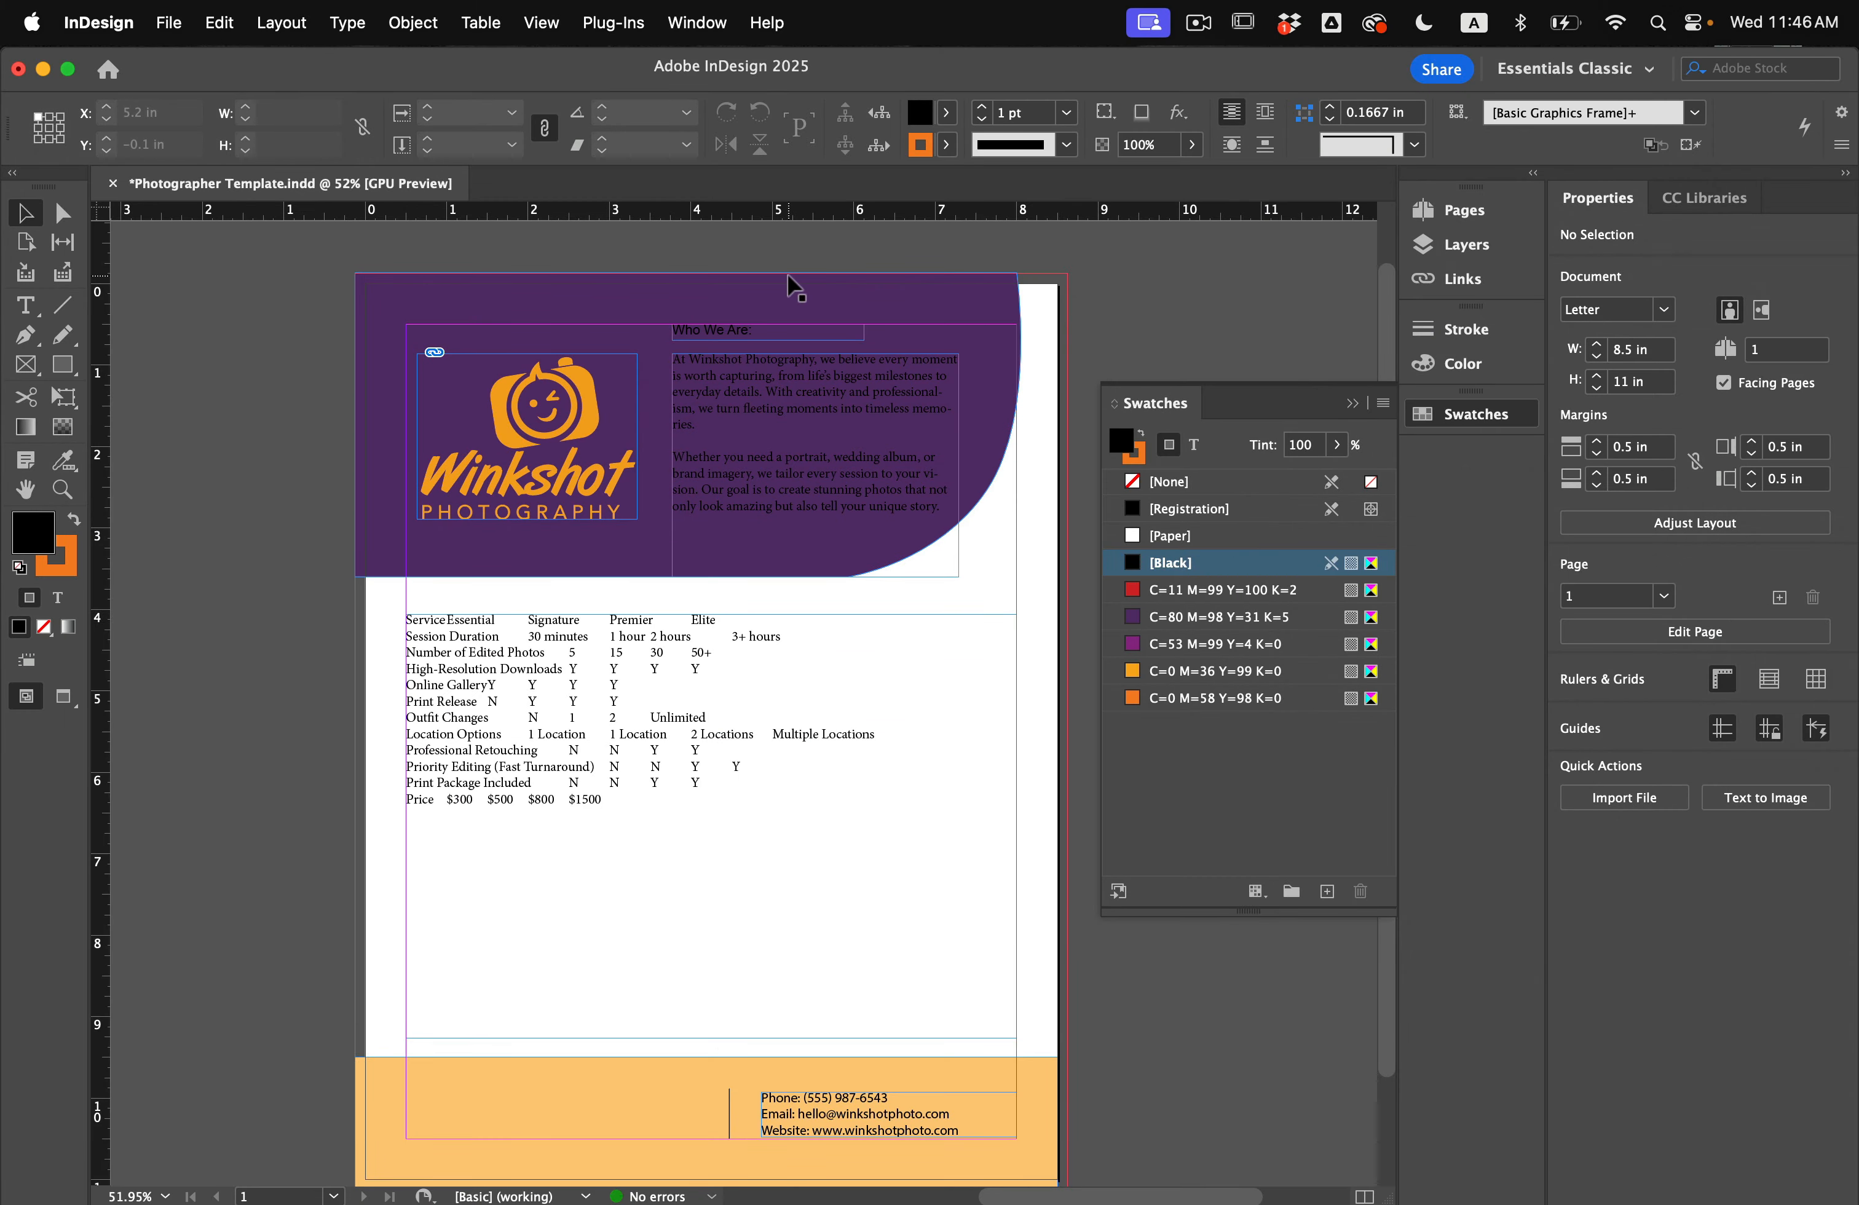
# Step: Enlarge the "Who We Are:" text frame to about 3.52 by 0.33 in, matching the width of the body text frame
pyautogui.scroll(5, 1087, 172)
pyautogui.hscroll(5, 789, 281)
pyautogui.scroll(-4, 789, 280)
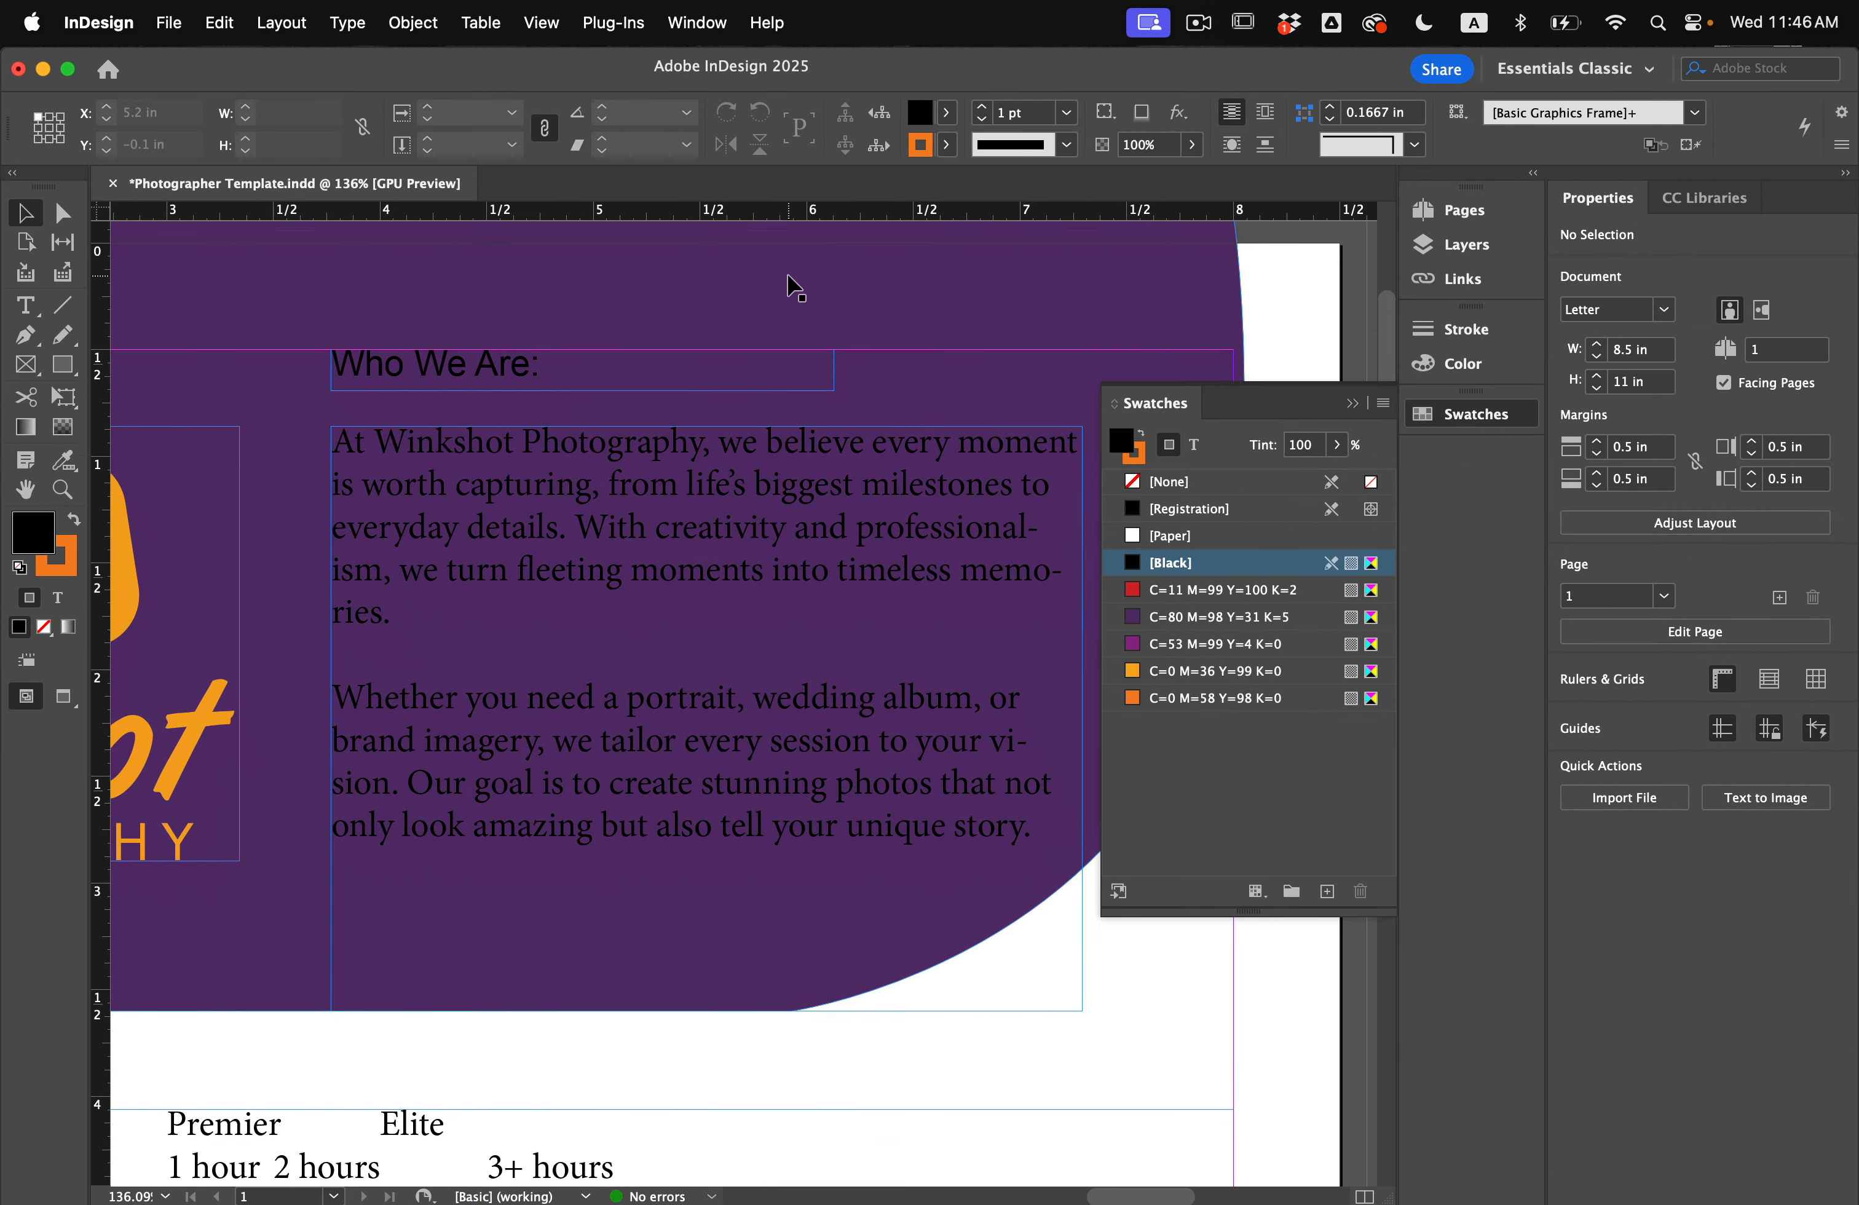
pyautogui.click(764, 299)
pyautogui.moveTo(791, 313); pyautogui.dragTo(1039, 342)
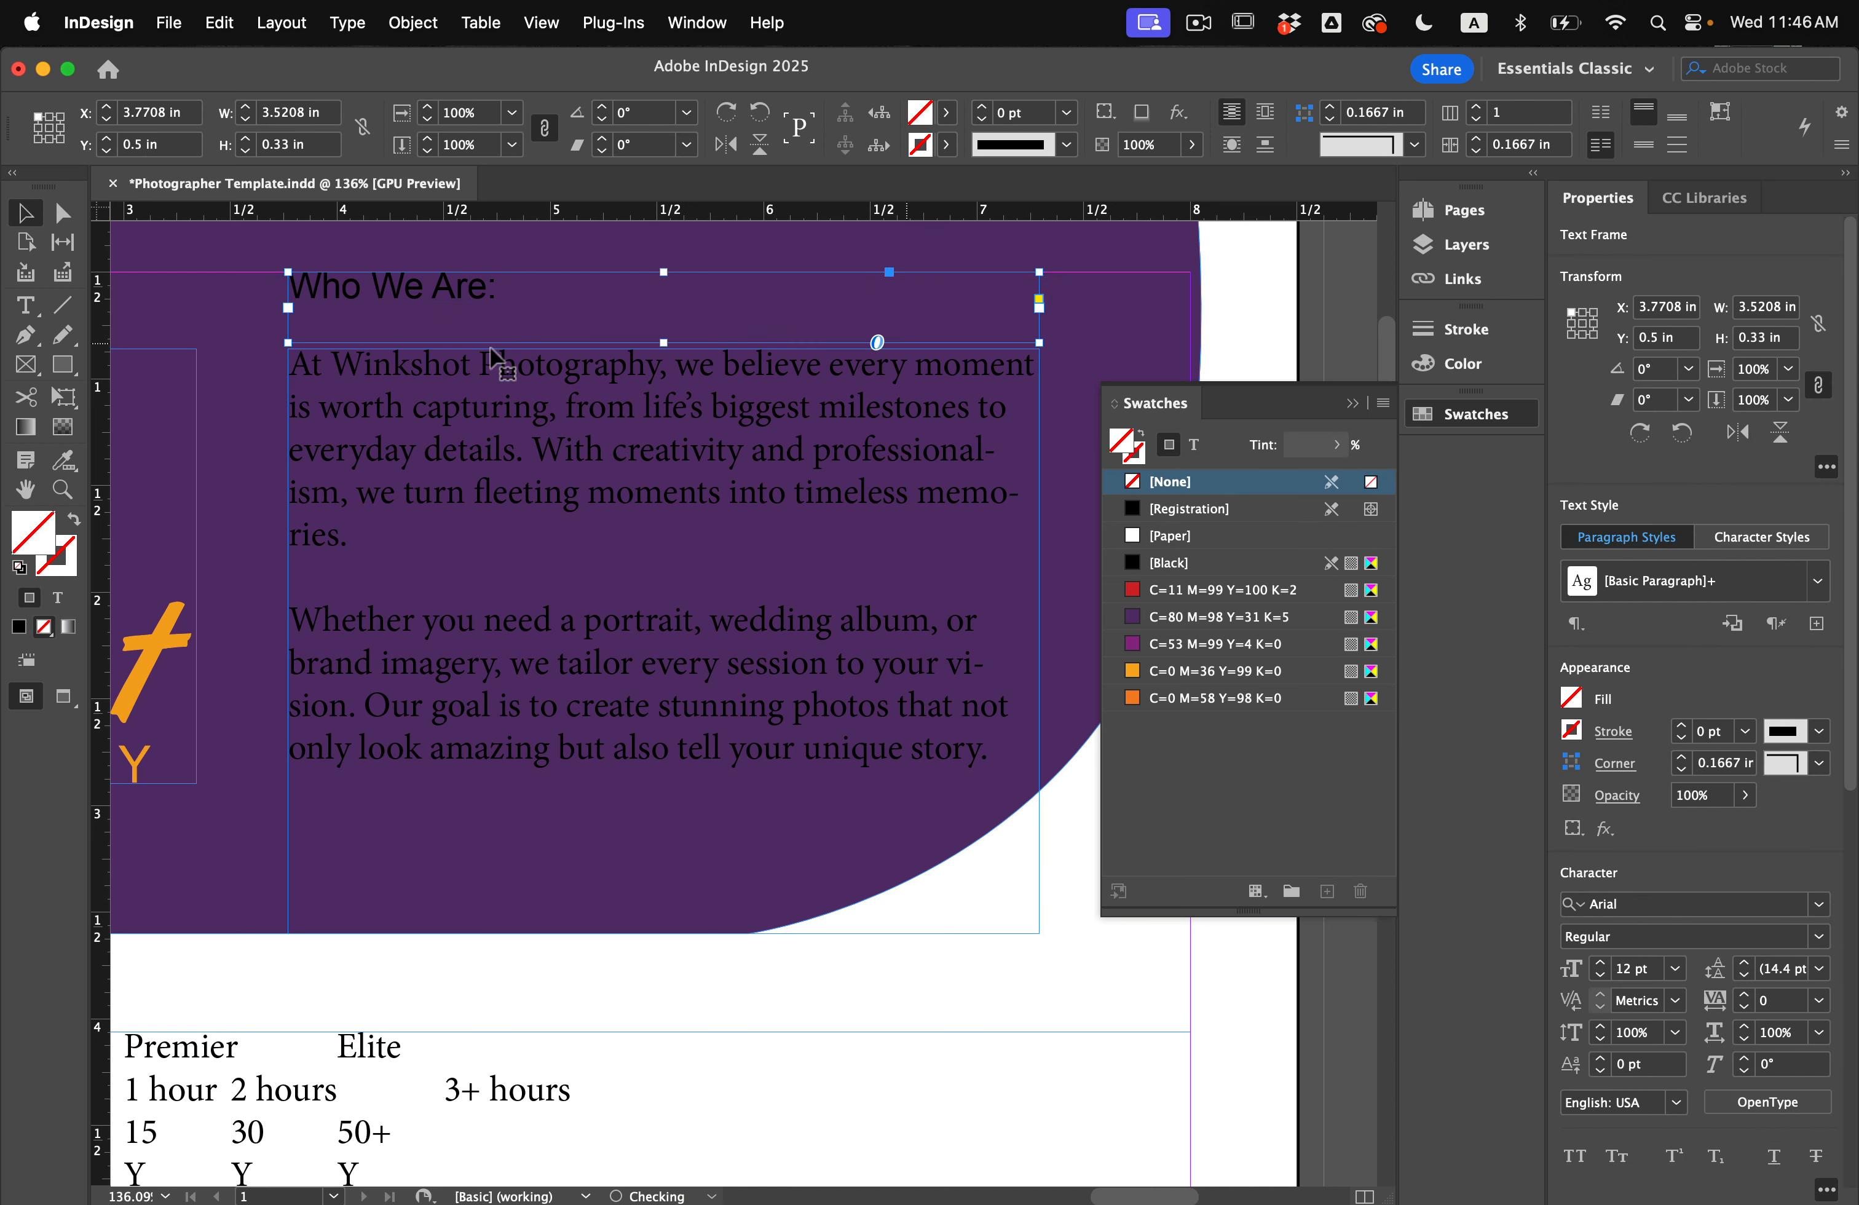
# Step: Set the "Who We Are:" heading in the Blockland font
pyautogui.tripleClick(436, 307)
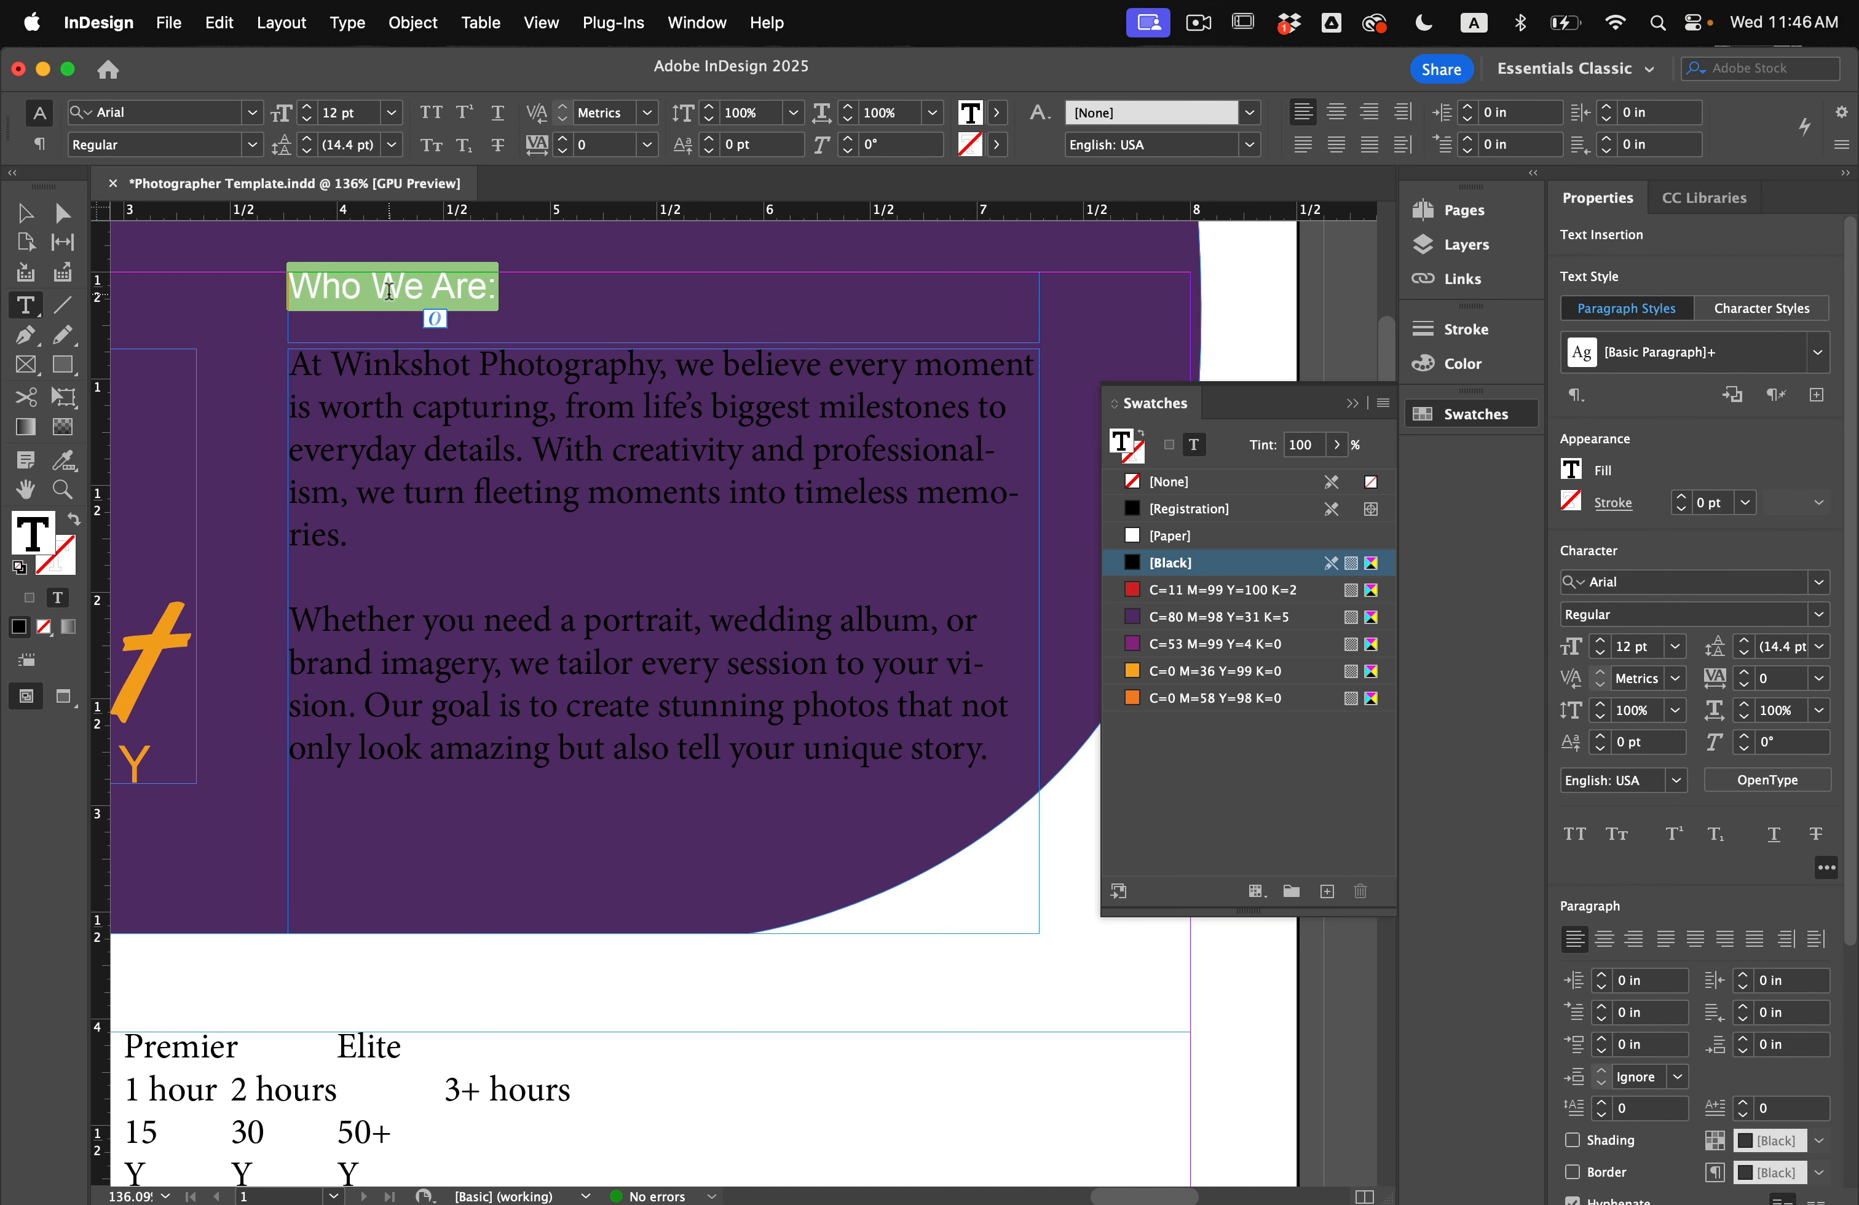
pyautogui.click(253, 114)
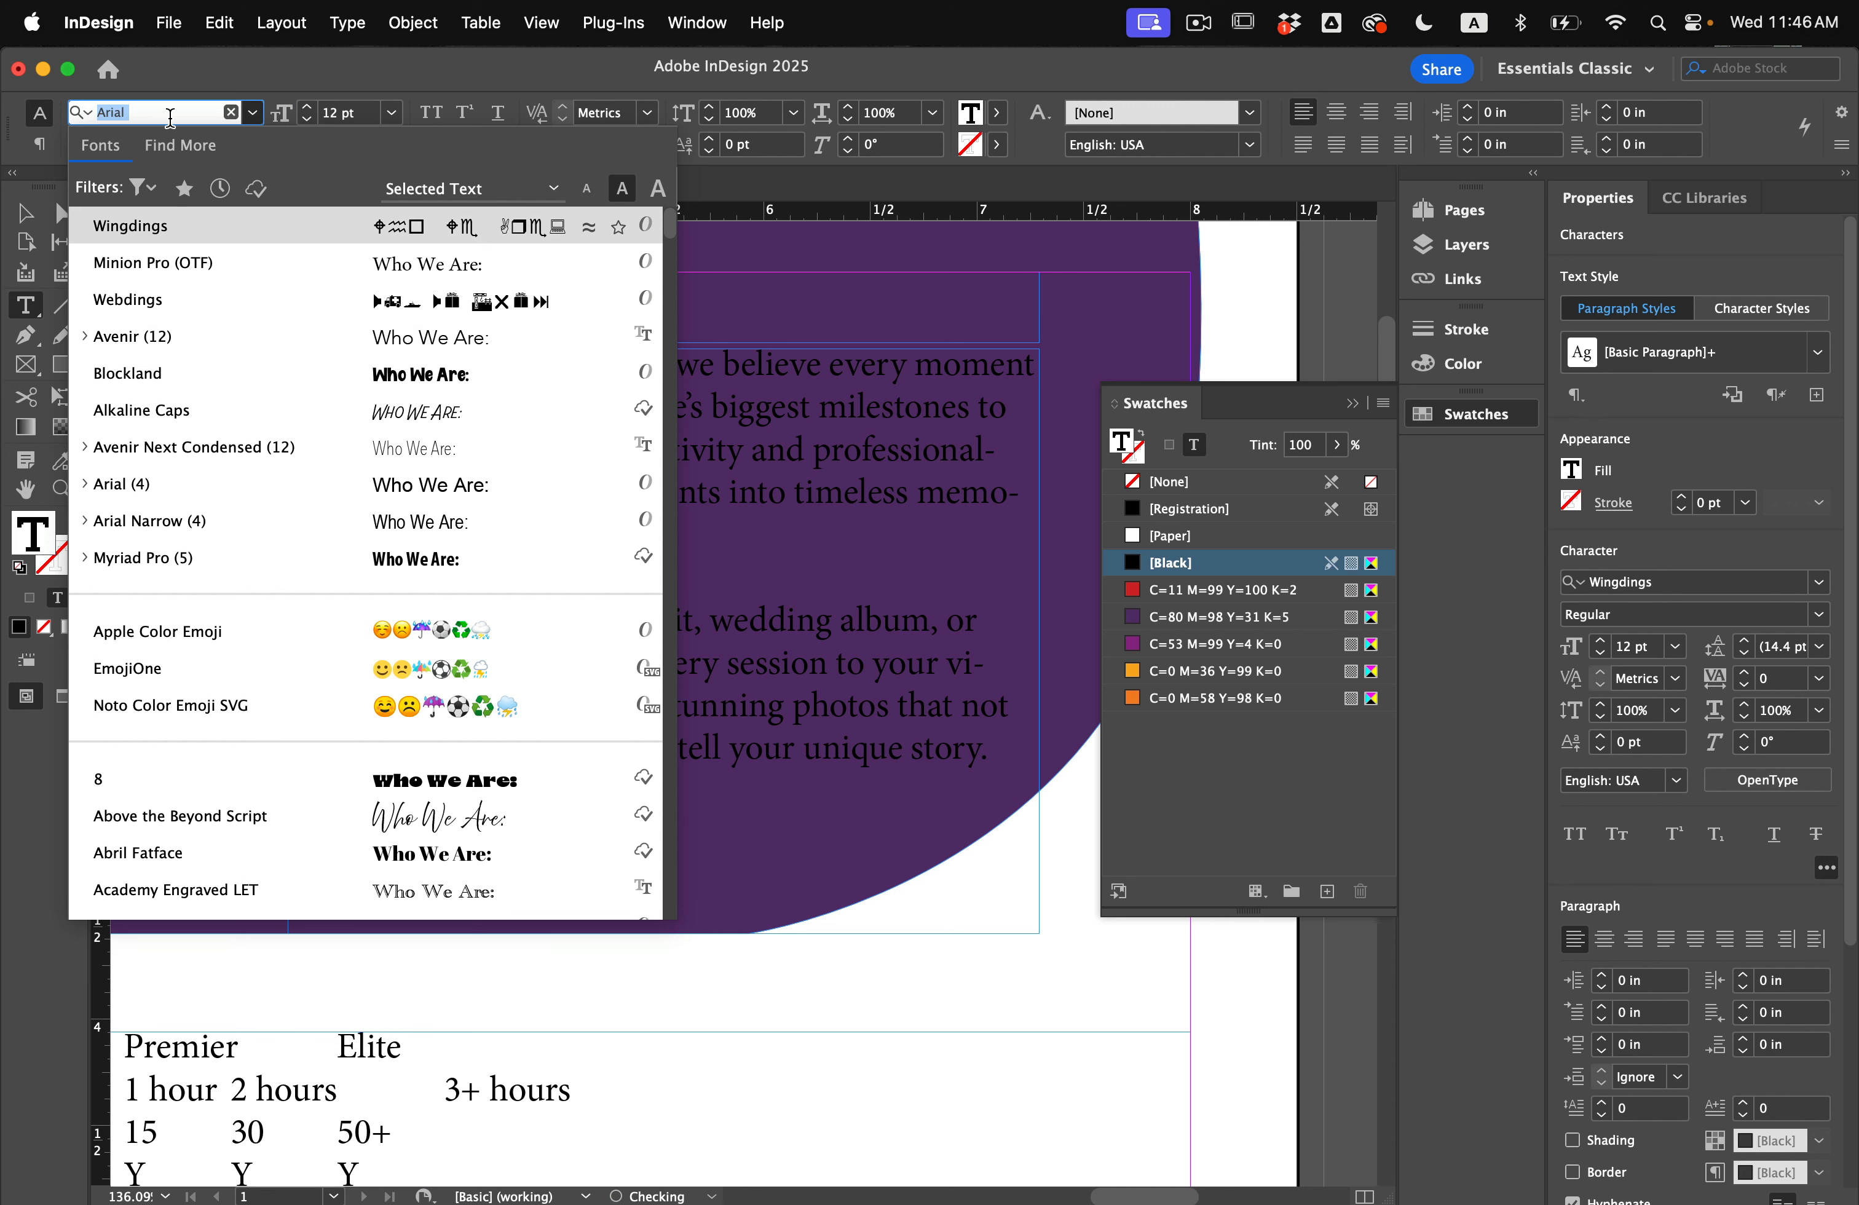
pyautogui.write('block')
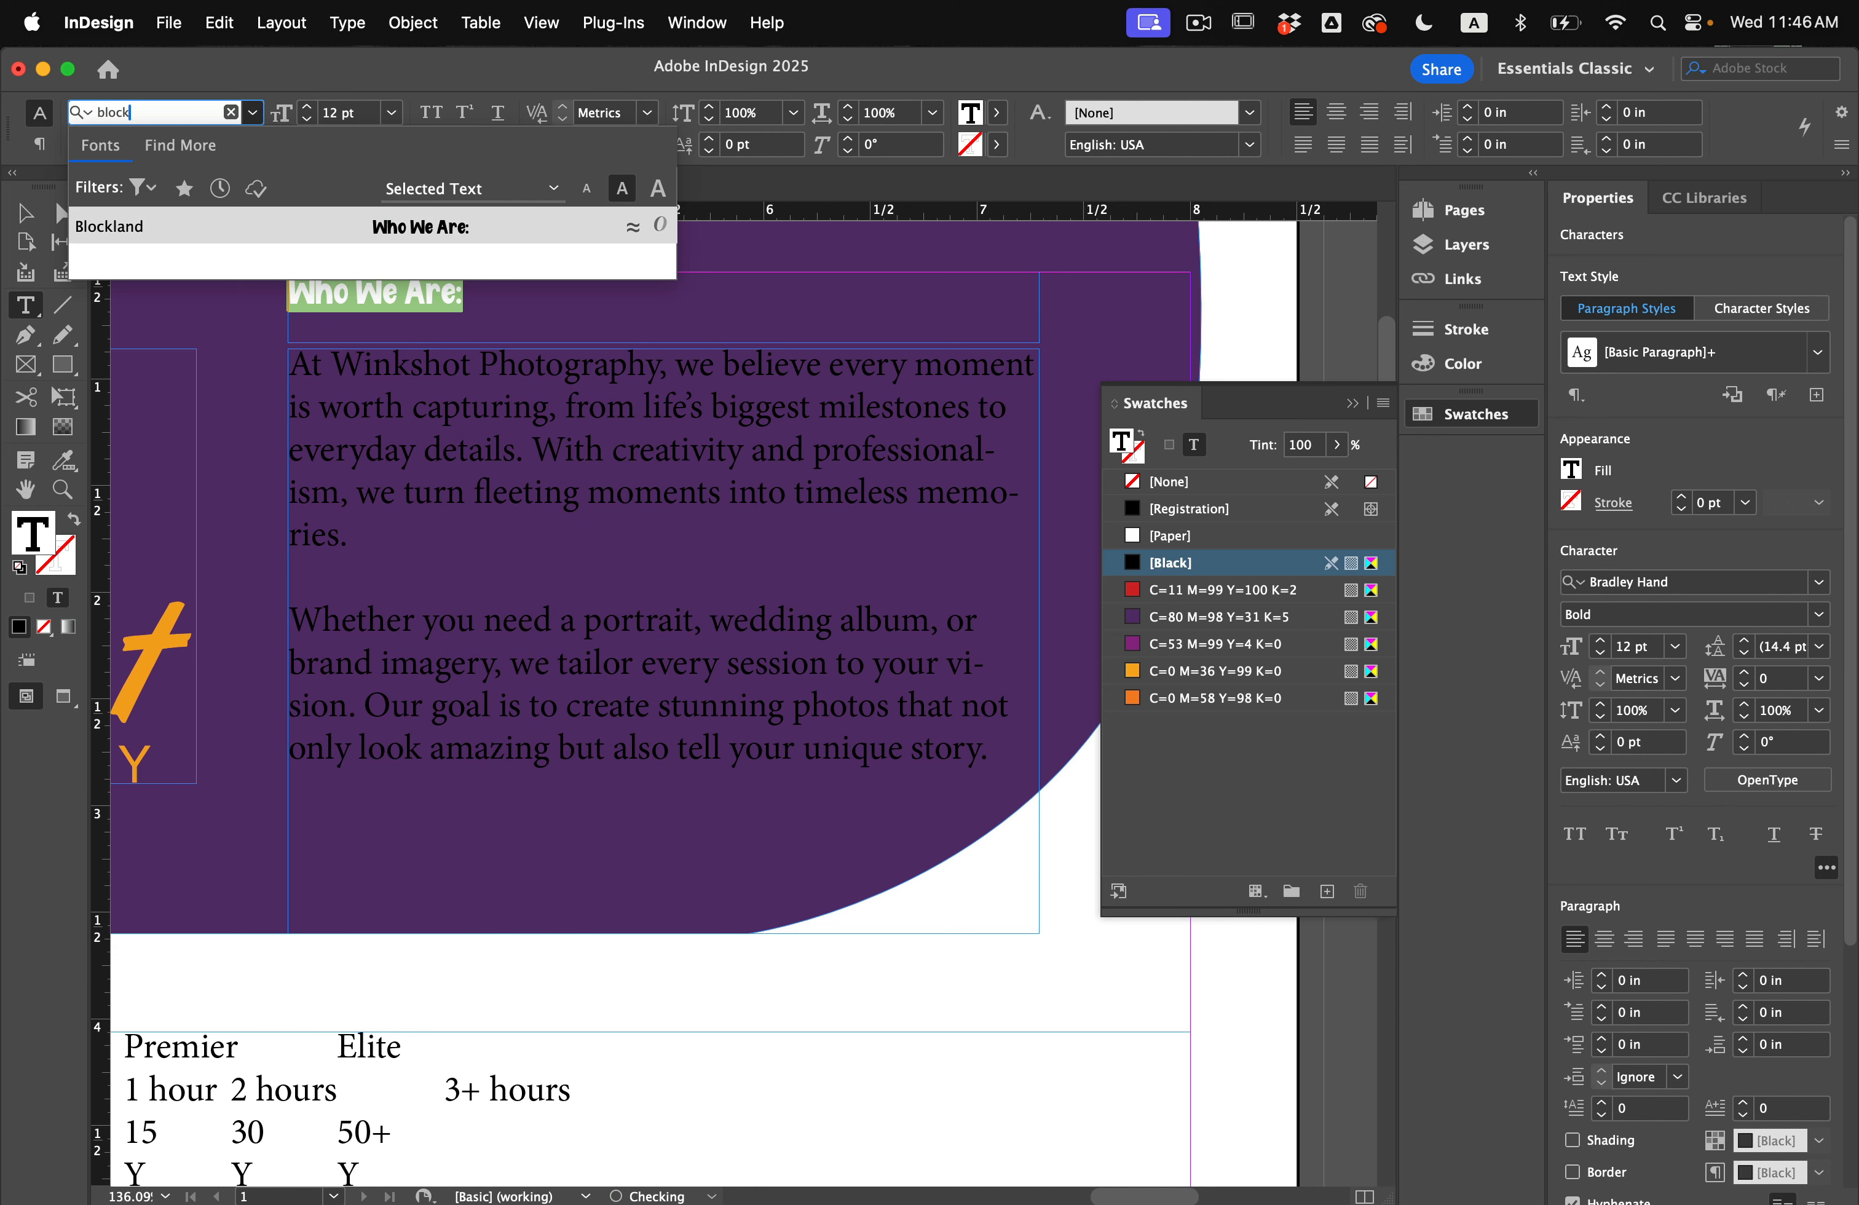
pyautogui.click(410, 227)
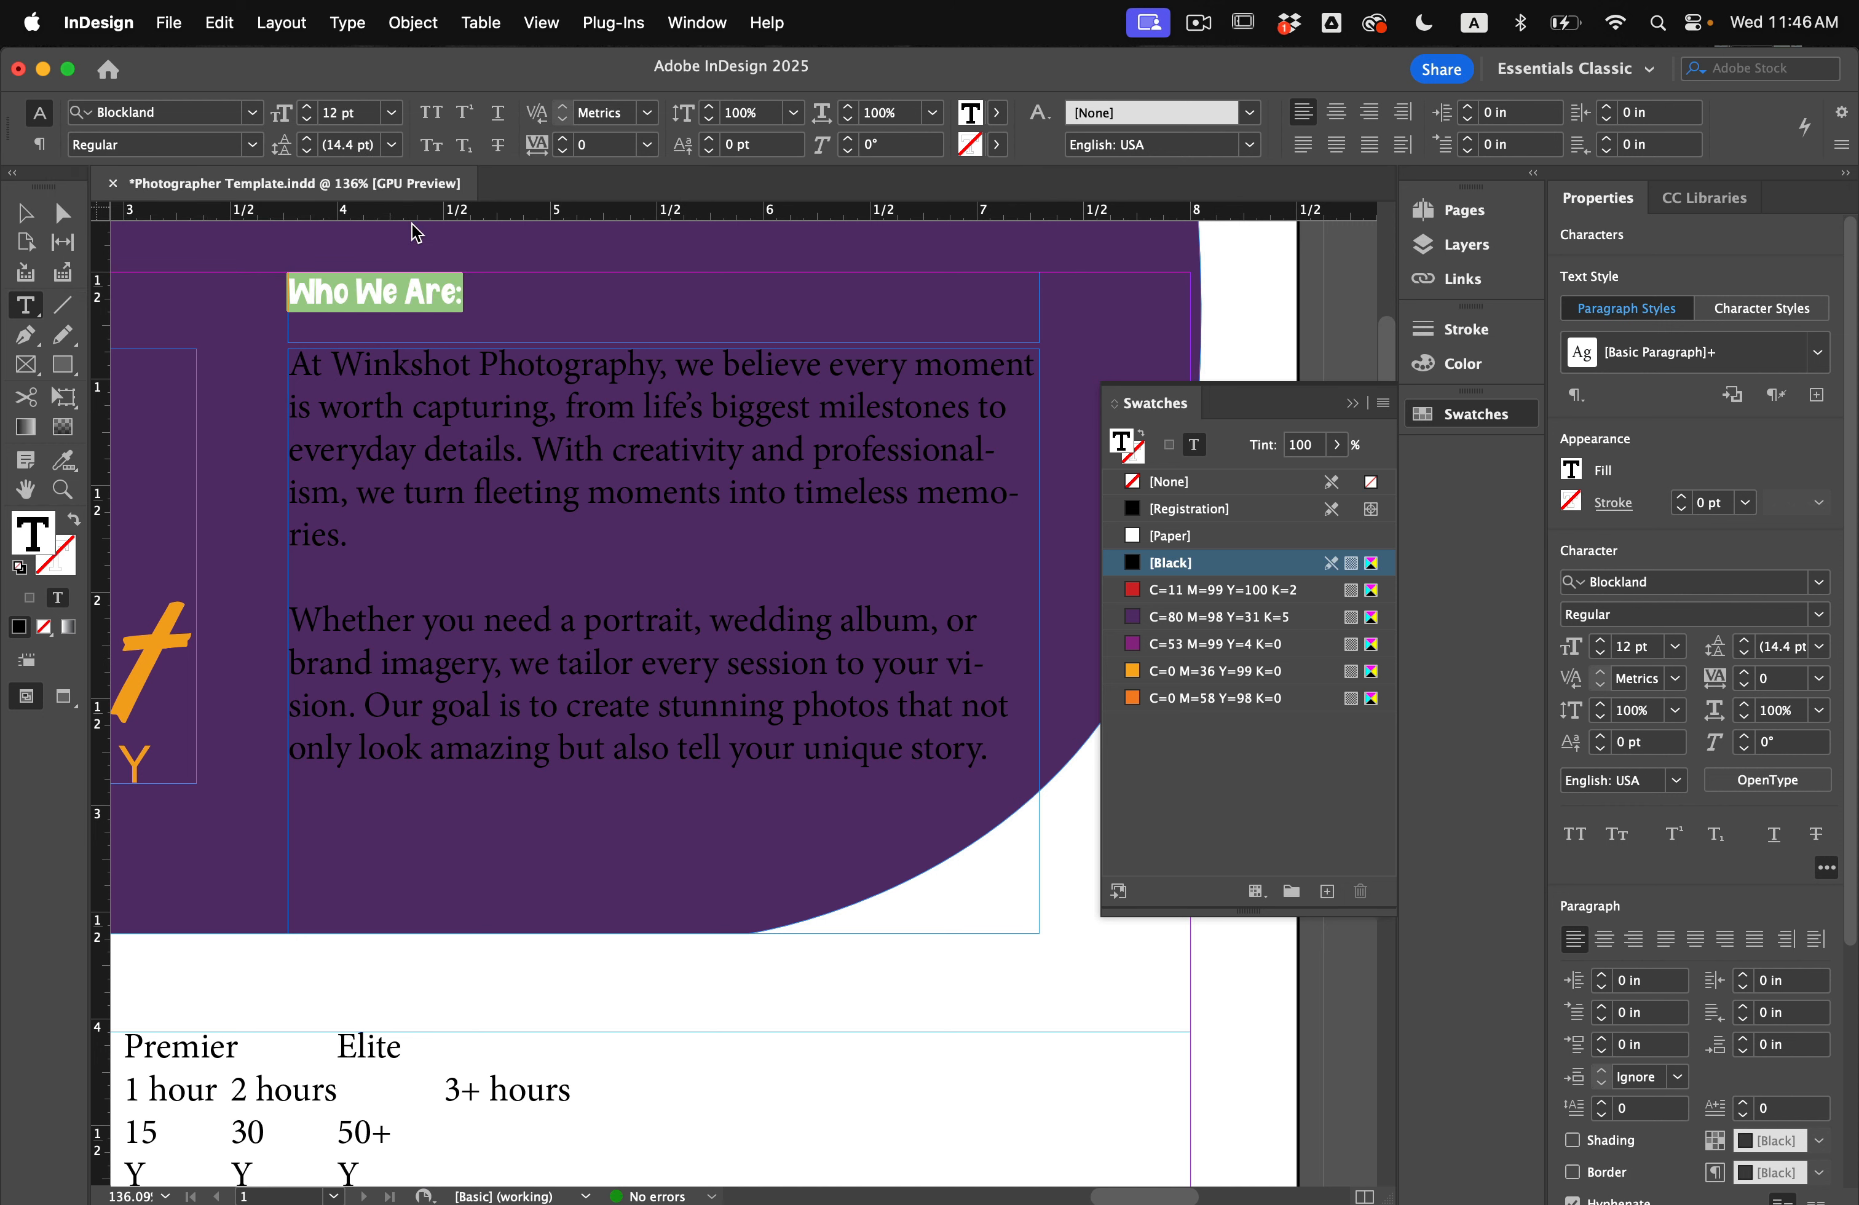
# Step: Enlarge the "Who We Are:" heading to 20 pt and colour it with the [Paper] swatch
pyautogui.press('super+shift+period')
pyautogui.press('super+shift+period')
pyautogui.press('super+shift+period')
pyautogui.press('super+shift+period')
pyautogui.press('super+shift+period')
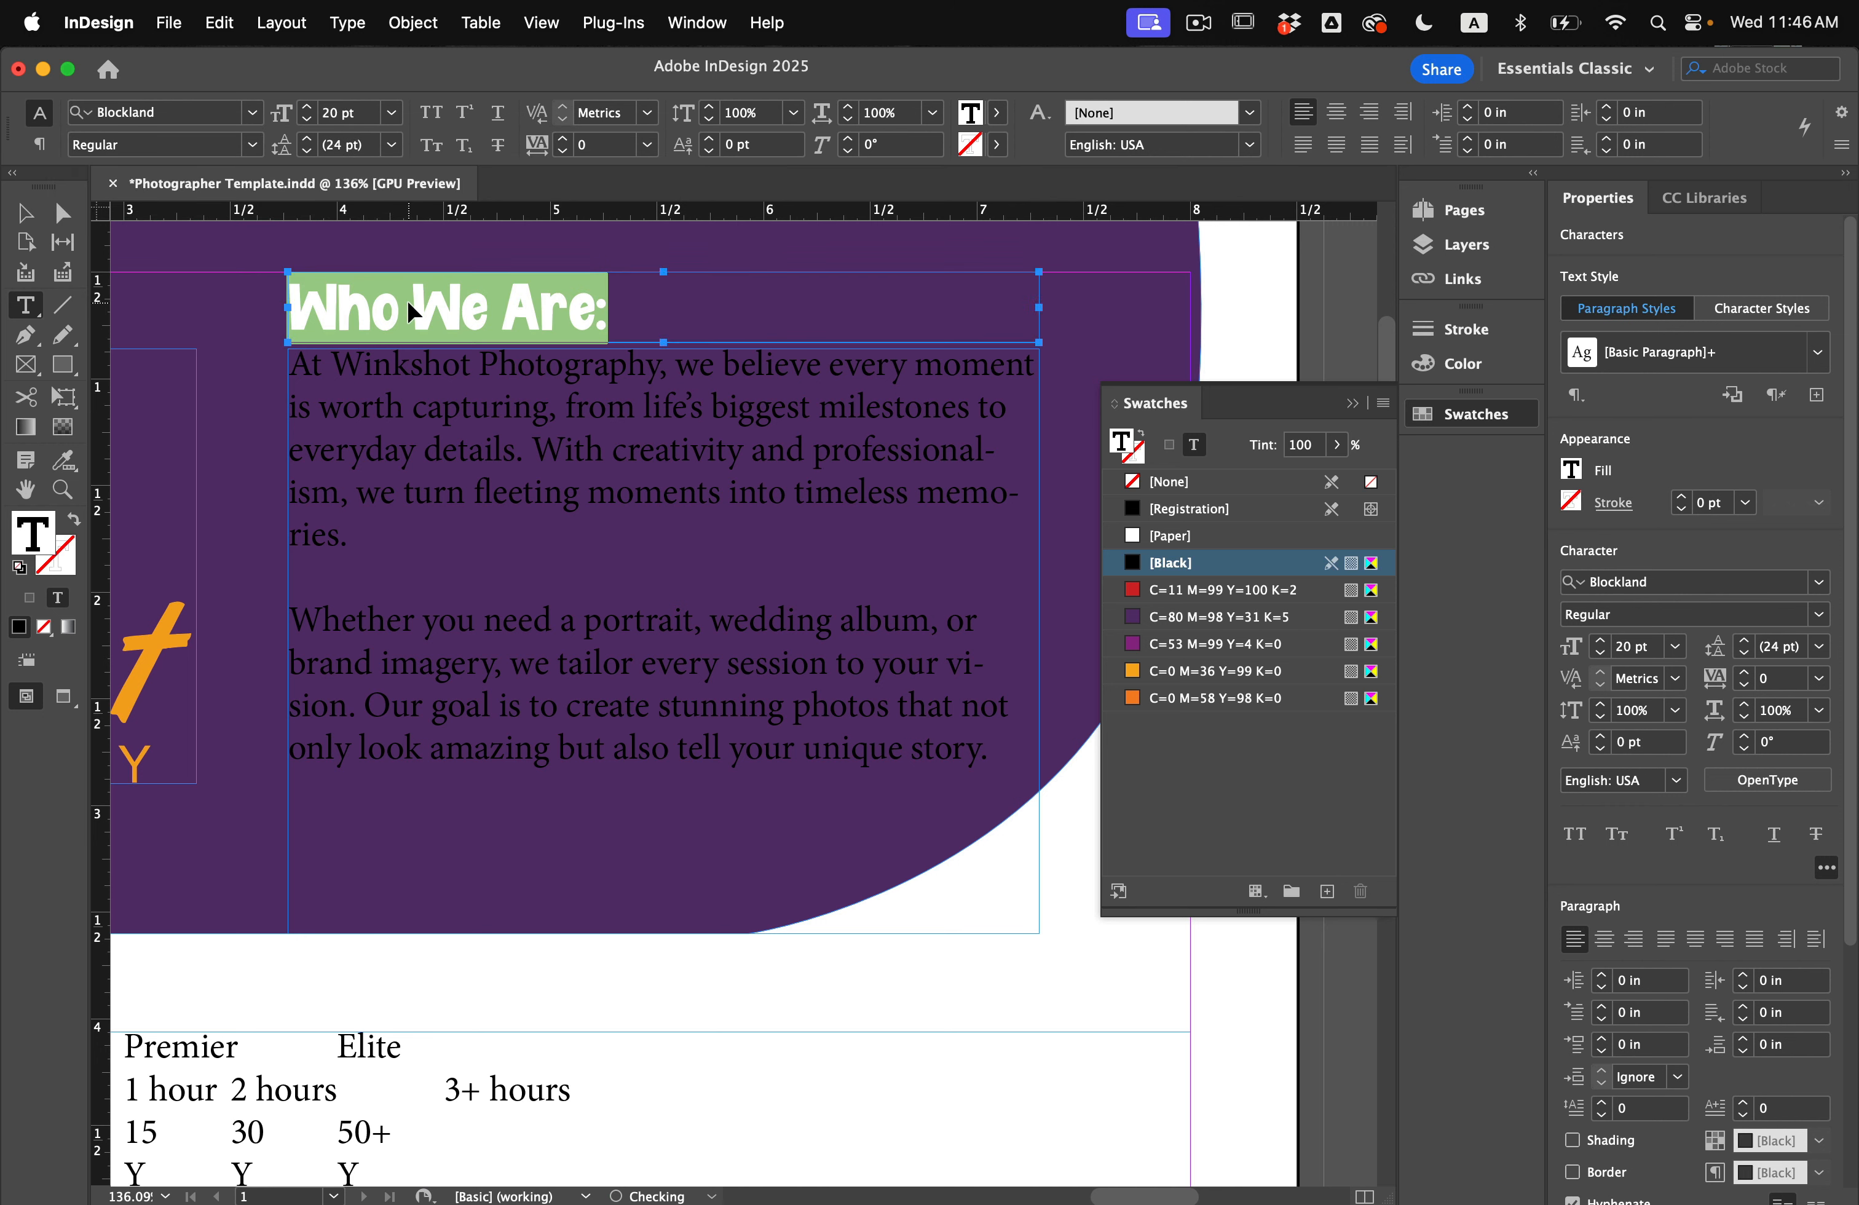
pyautogui.click(1173, 536)
# Step: Set both body paragraphs below "Who We Are:" in Avenir Medium at 10 pt
pyautogui.click(494, 439)
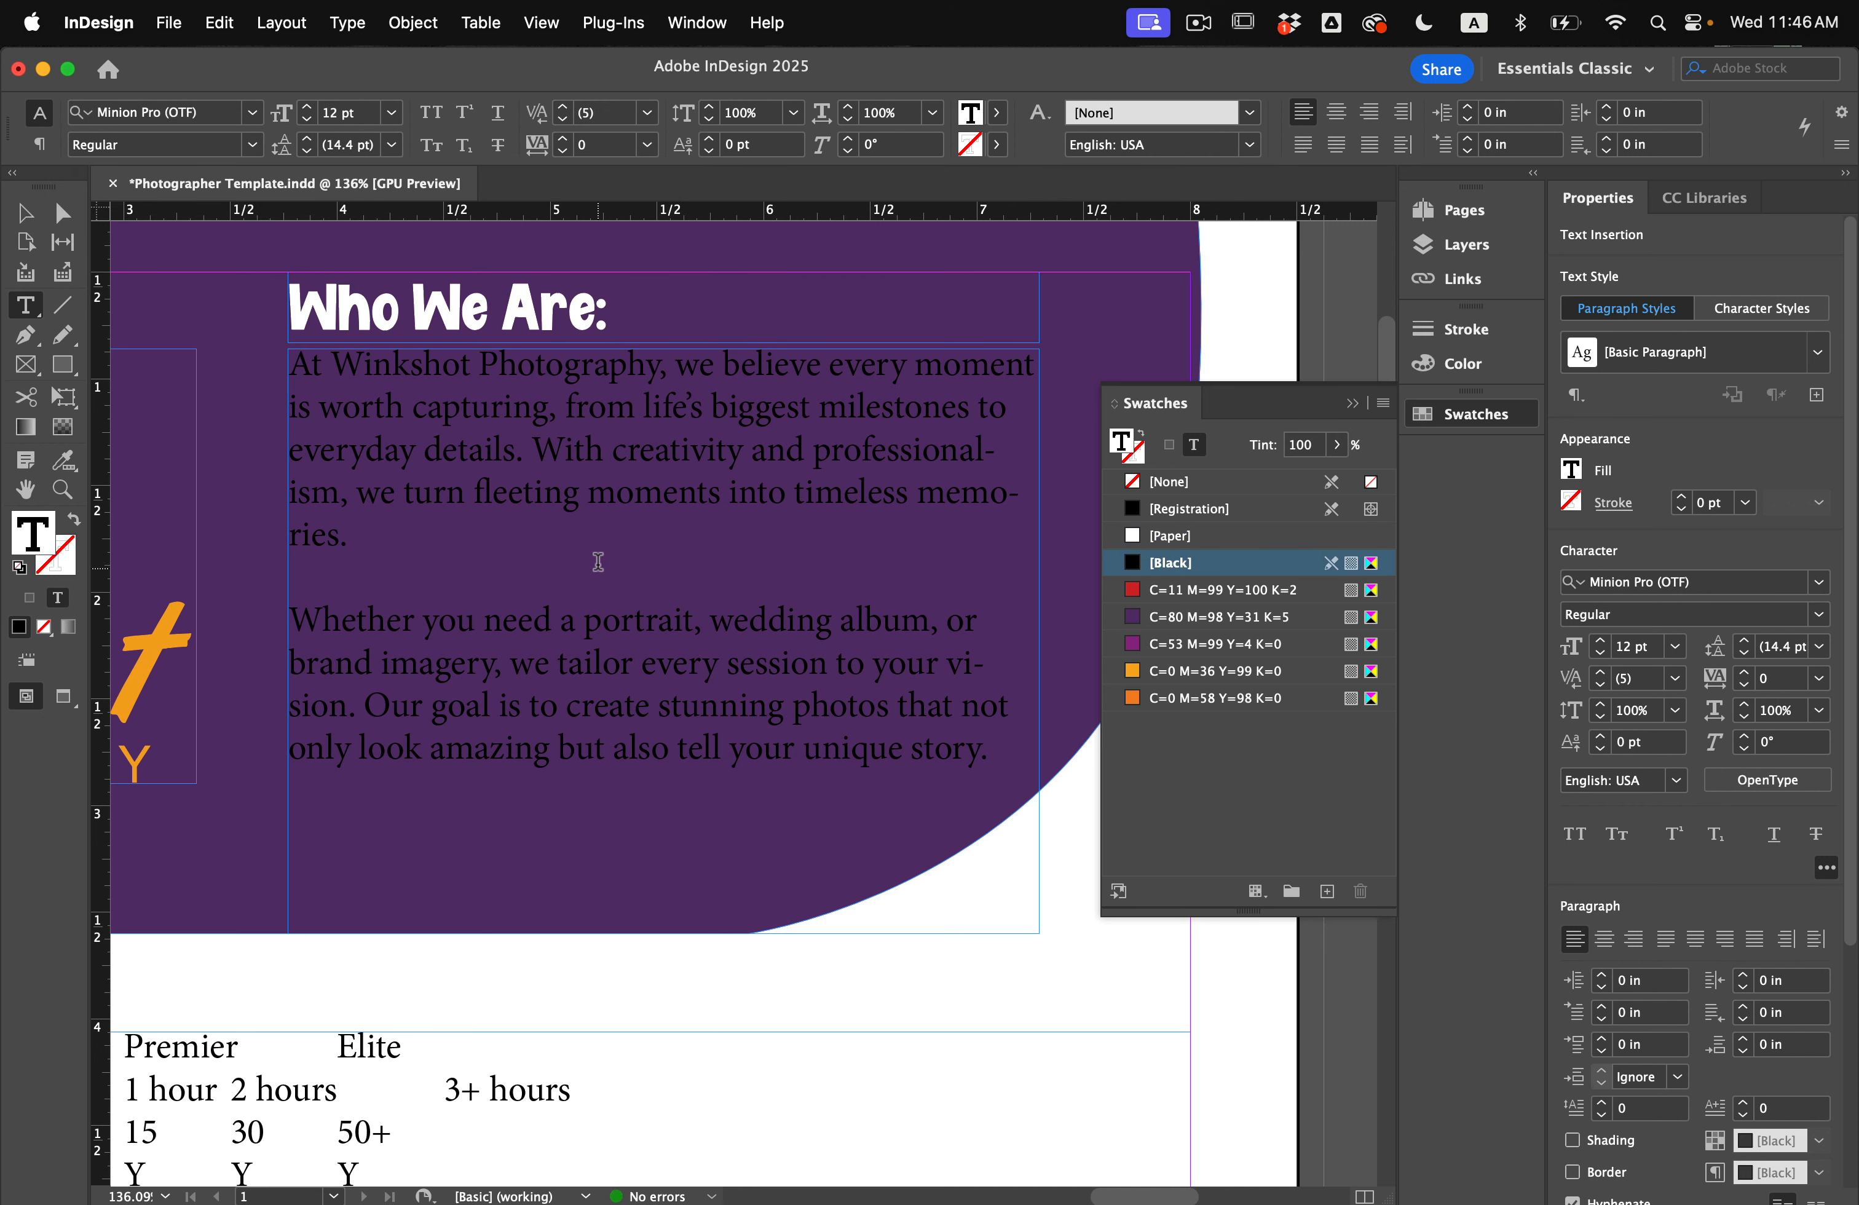
pyautogui.press('super+a')
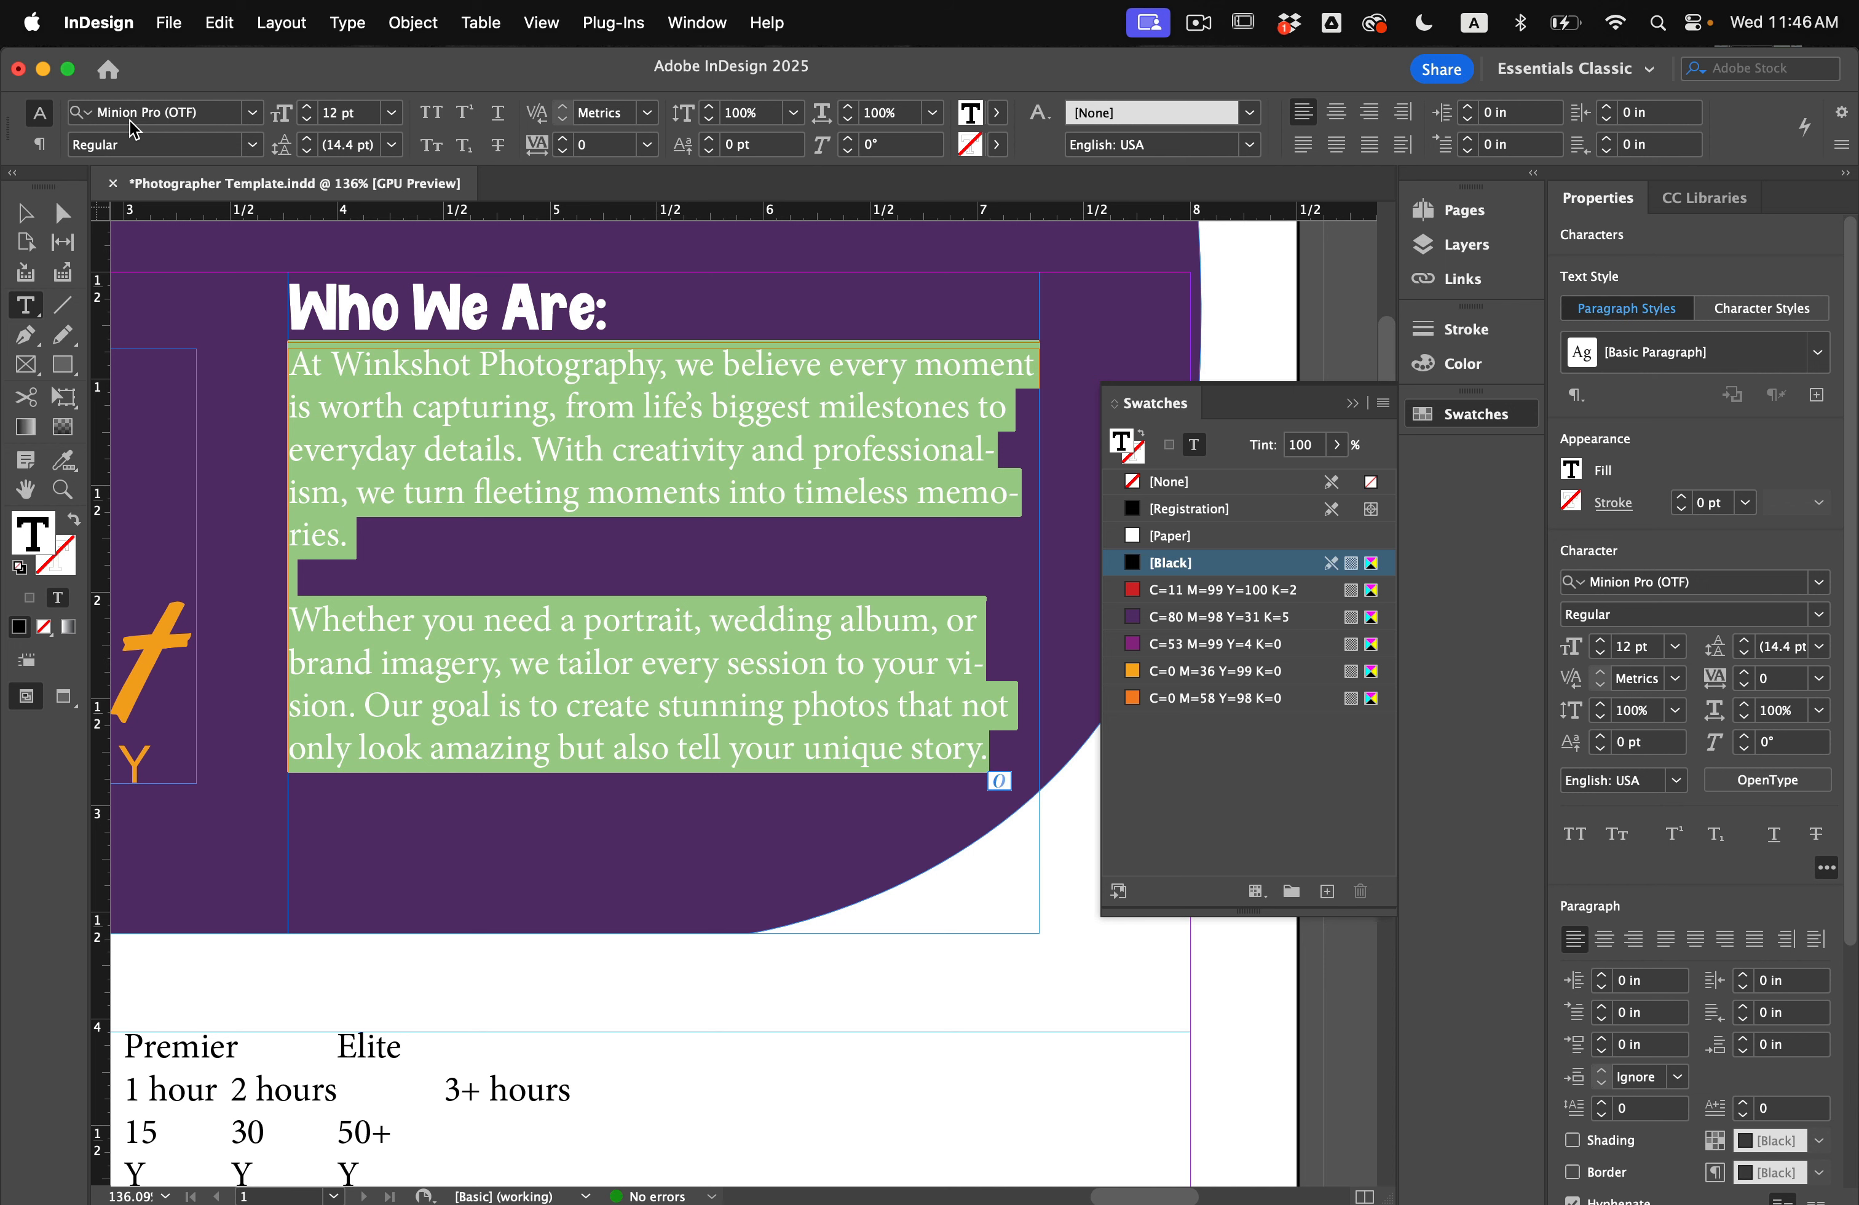
pyautogui.click(159, 121)
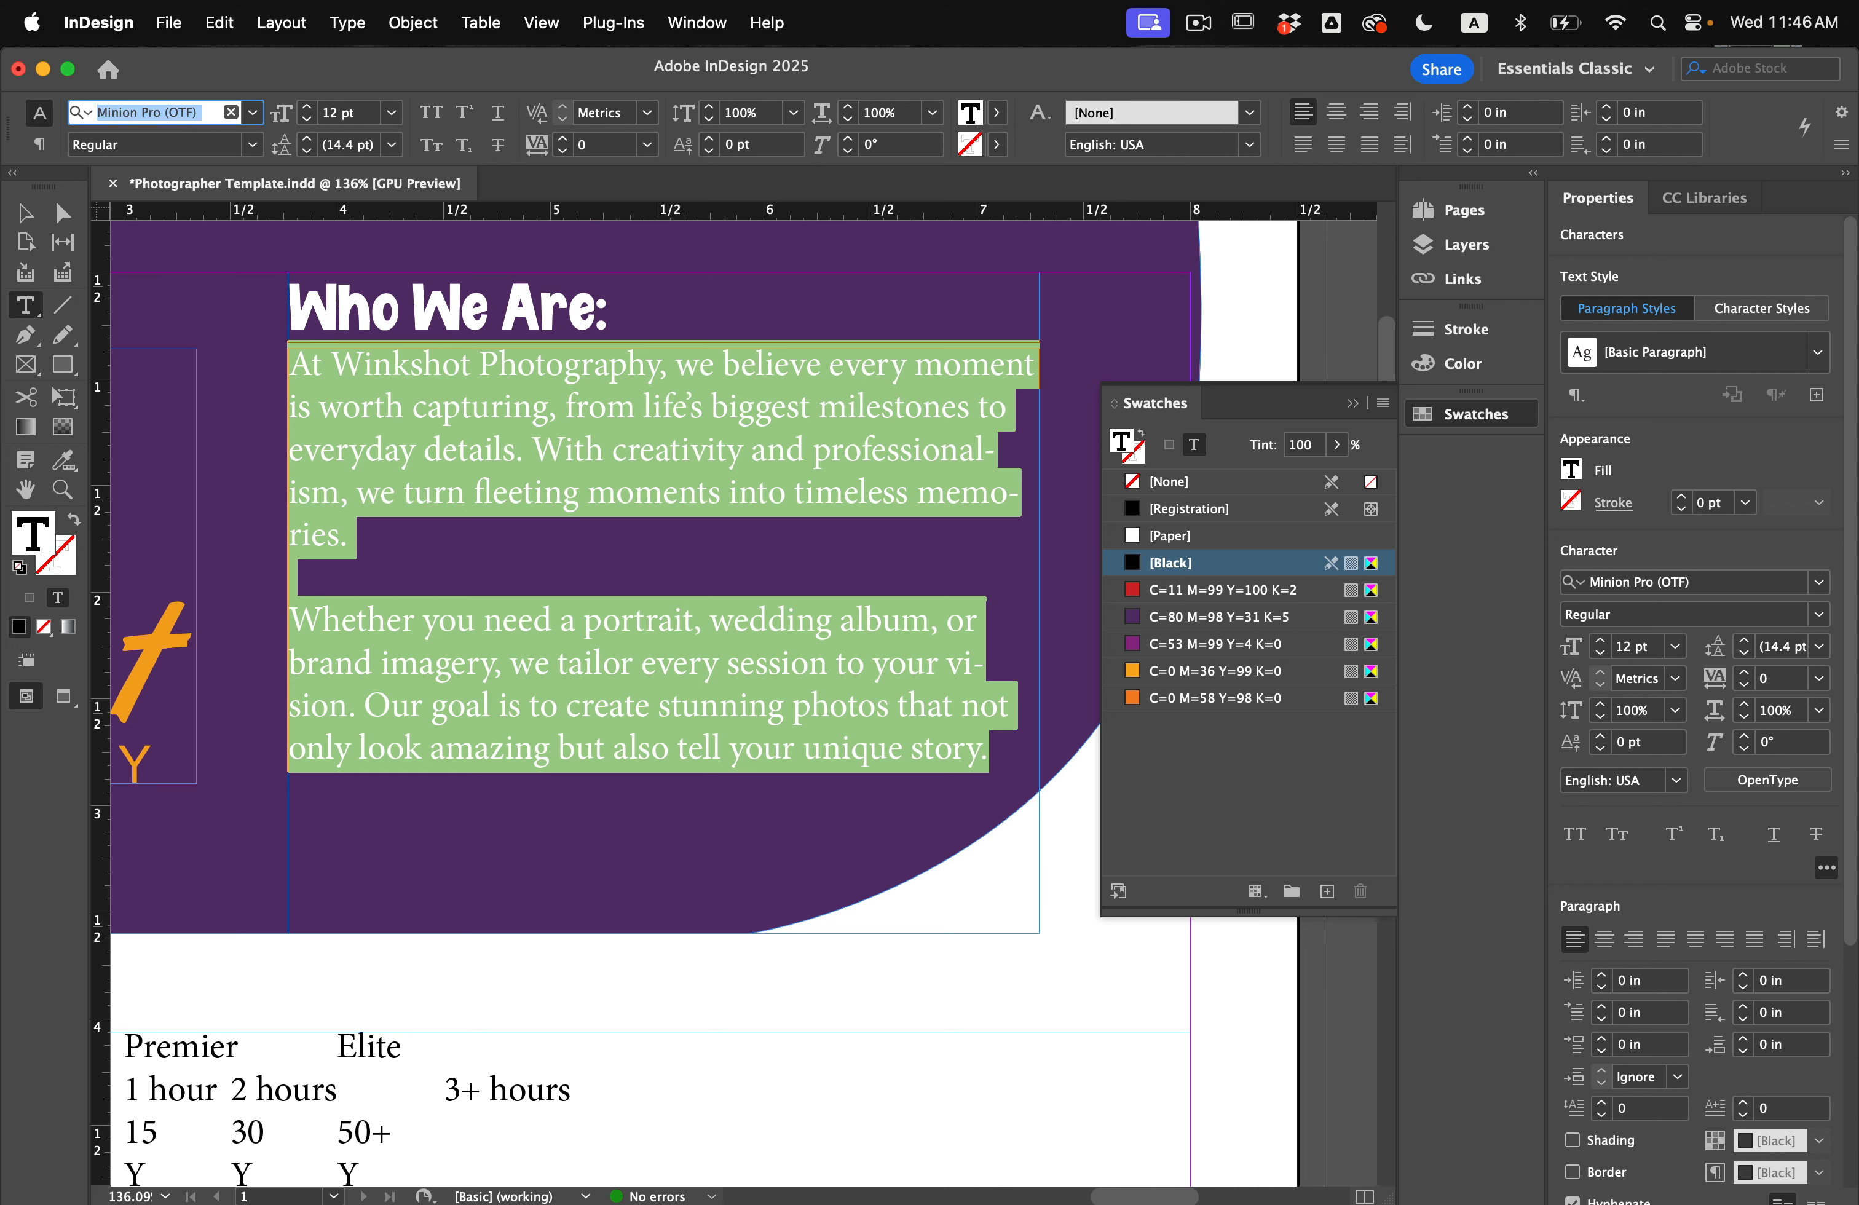
pyautogui.write('avin')
pyautogui.press('BackSpace')
pyautogui.press('BackSpace')
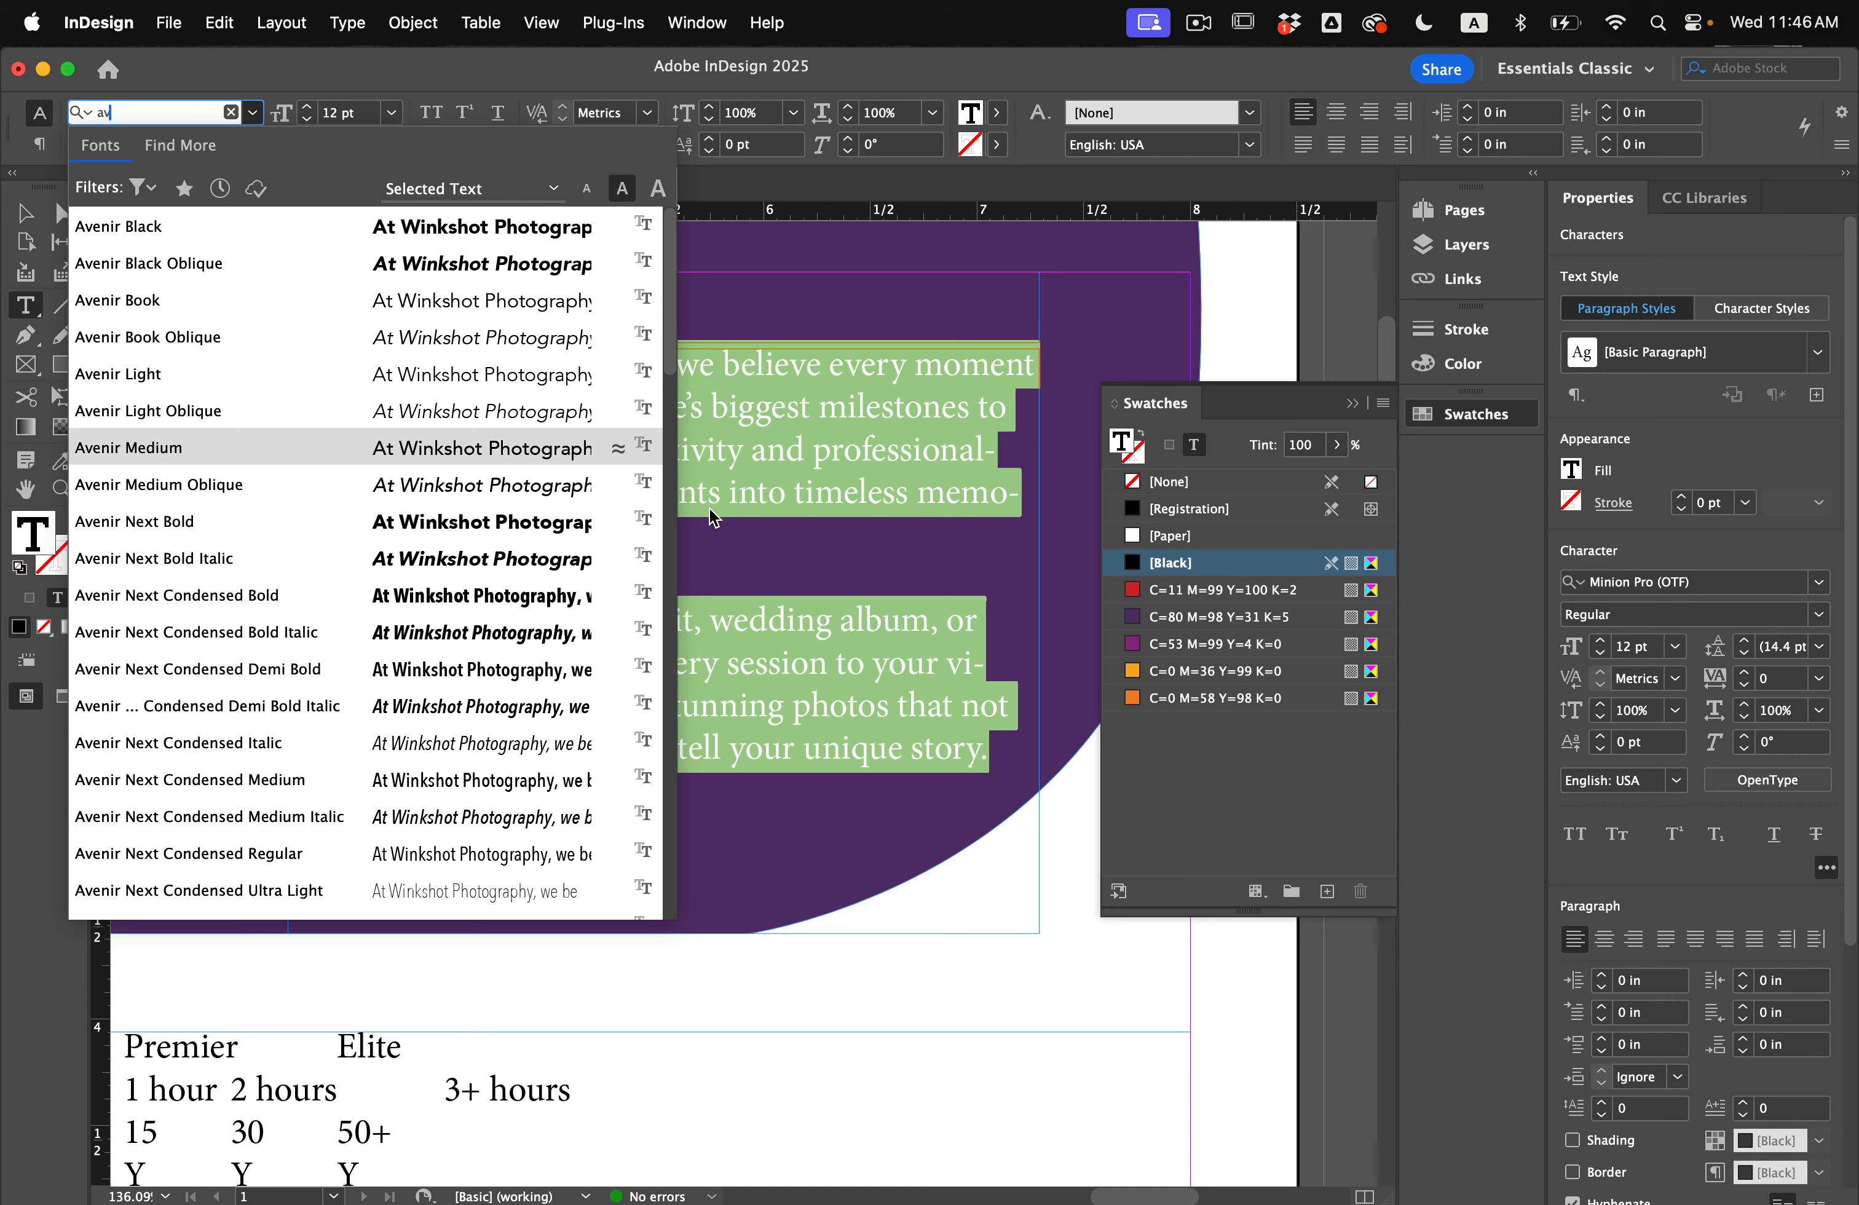
pyautogui.press('Return')
pyautogui.click(308, 128)
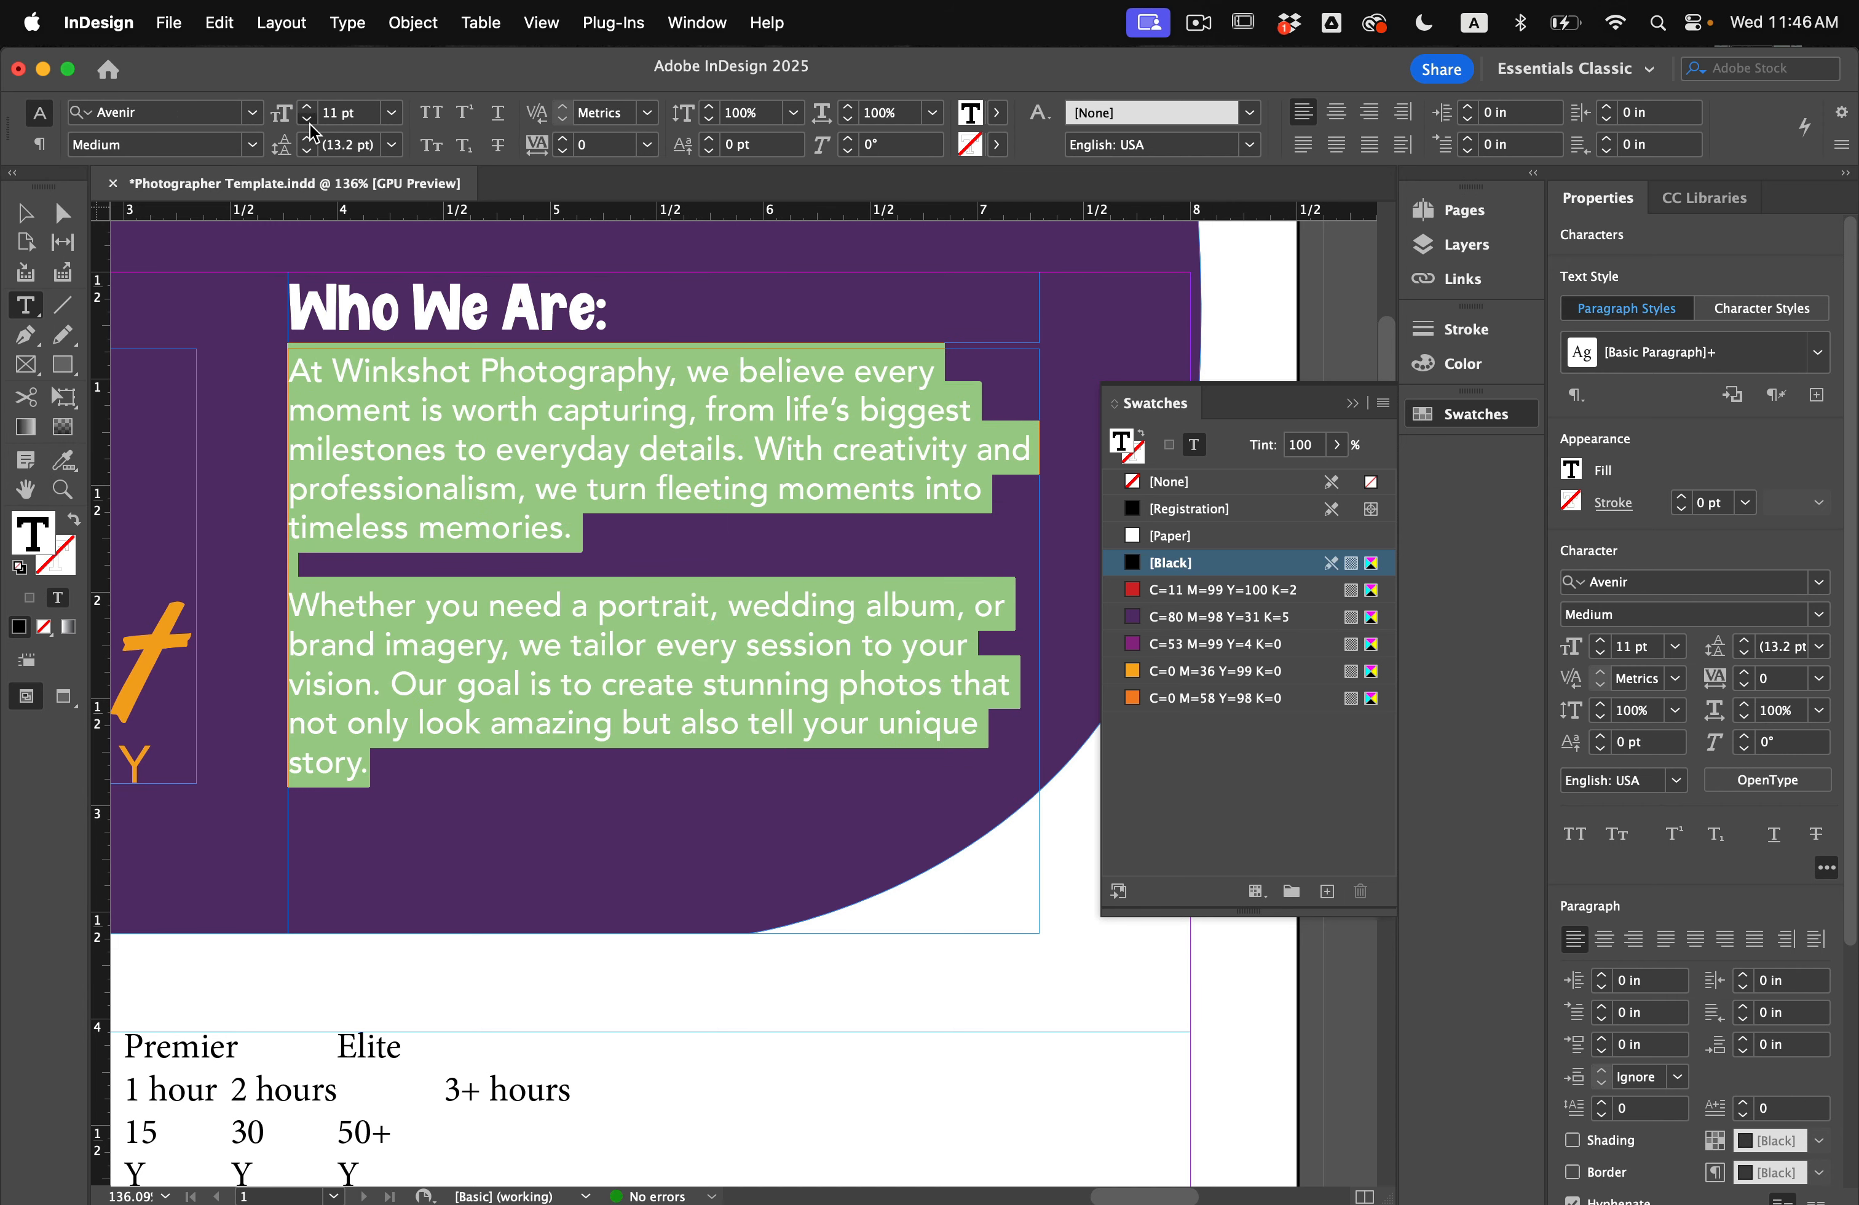
pyautogui.click(307, 125)
# Step: Colour the two body paragraphs below the heading with an orange brand swatch
pyautogui.press('super+0')
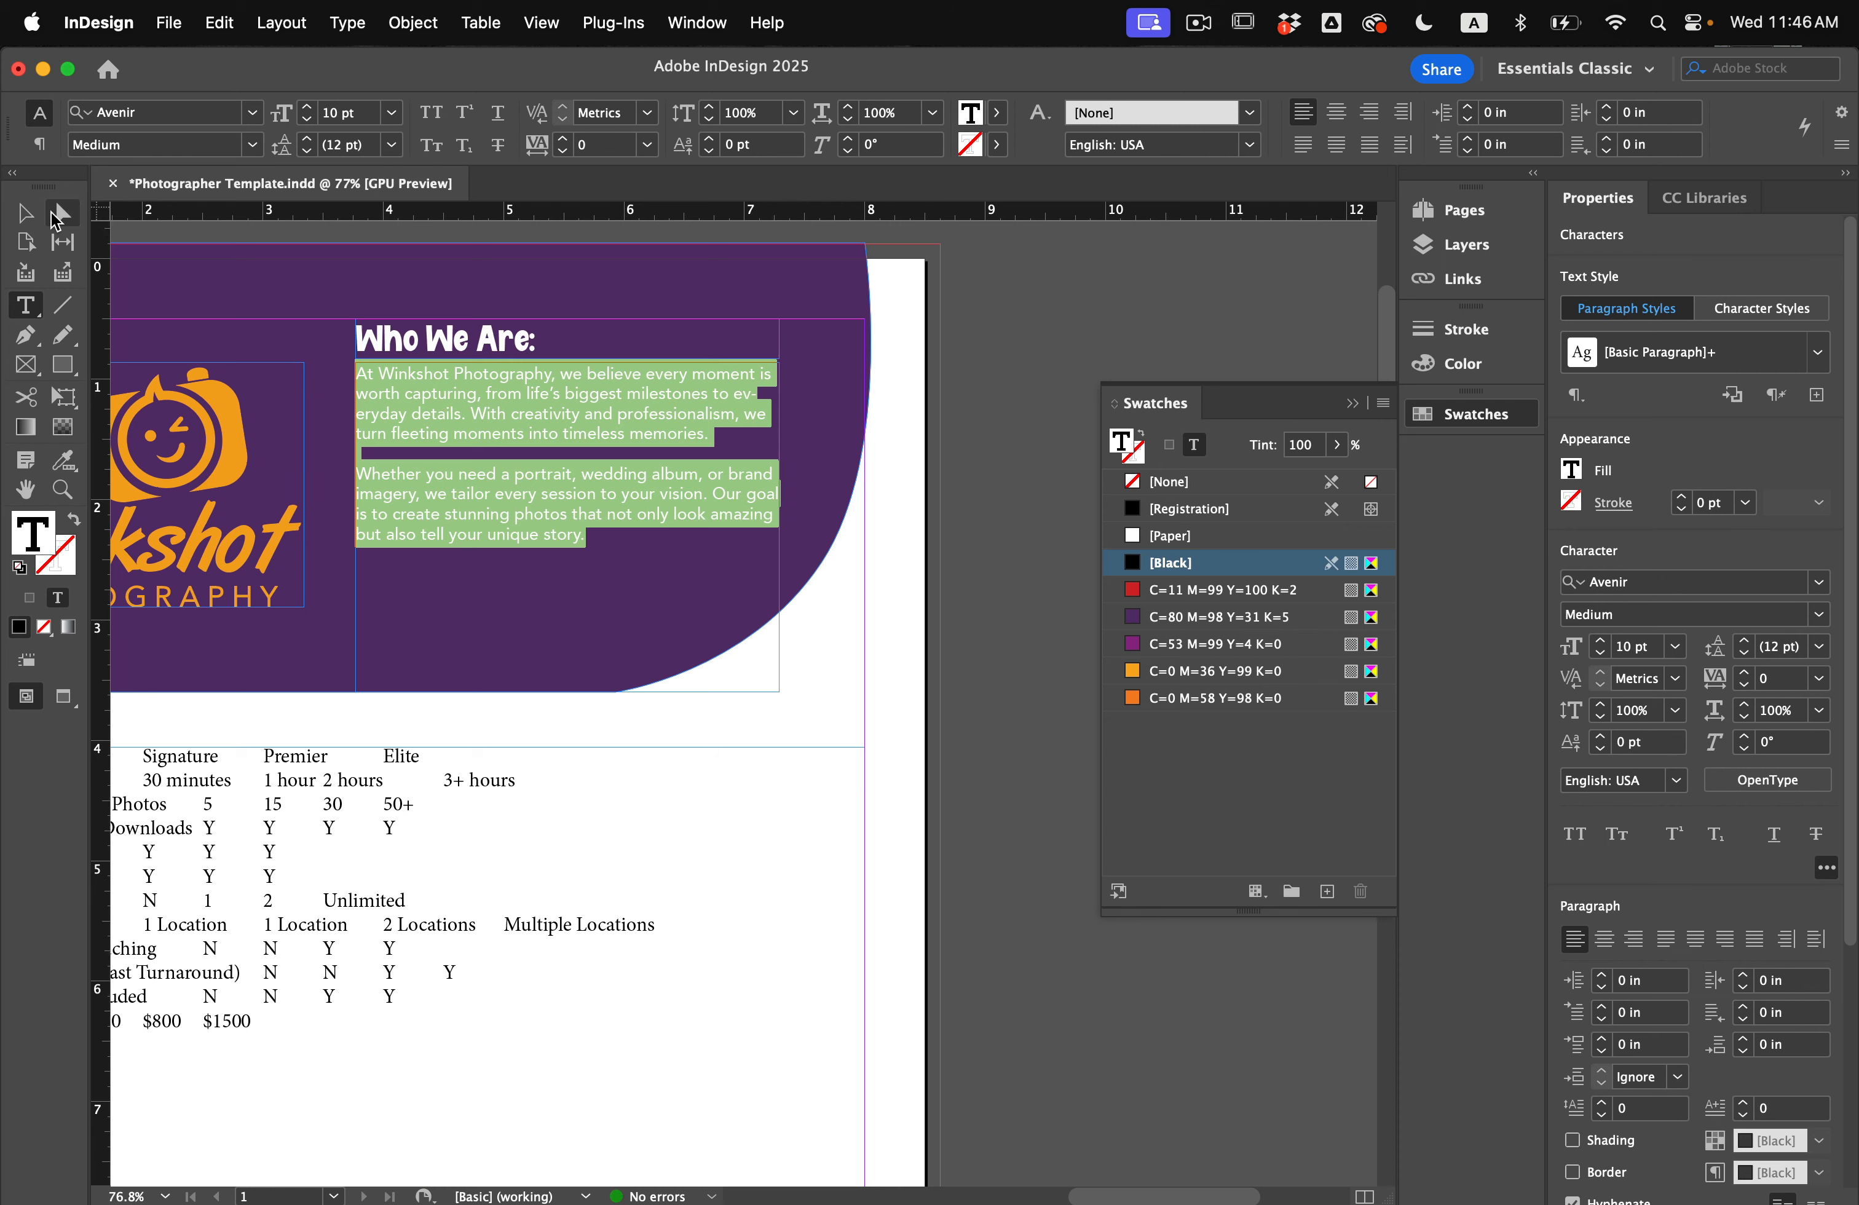
pyautogui.click(31, 213)
pyautogui.tripleClick(669, 399)
pyautogui.press('super+a')
pyautogui.click(1209, 704)
pyautogui.click(1010, 680)
# Step: Set the footer contact text in Avenir Black and extend its frame upward so that all three lines fit
pyautogui.hscroll(-5, 614, 708)
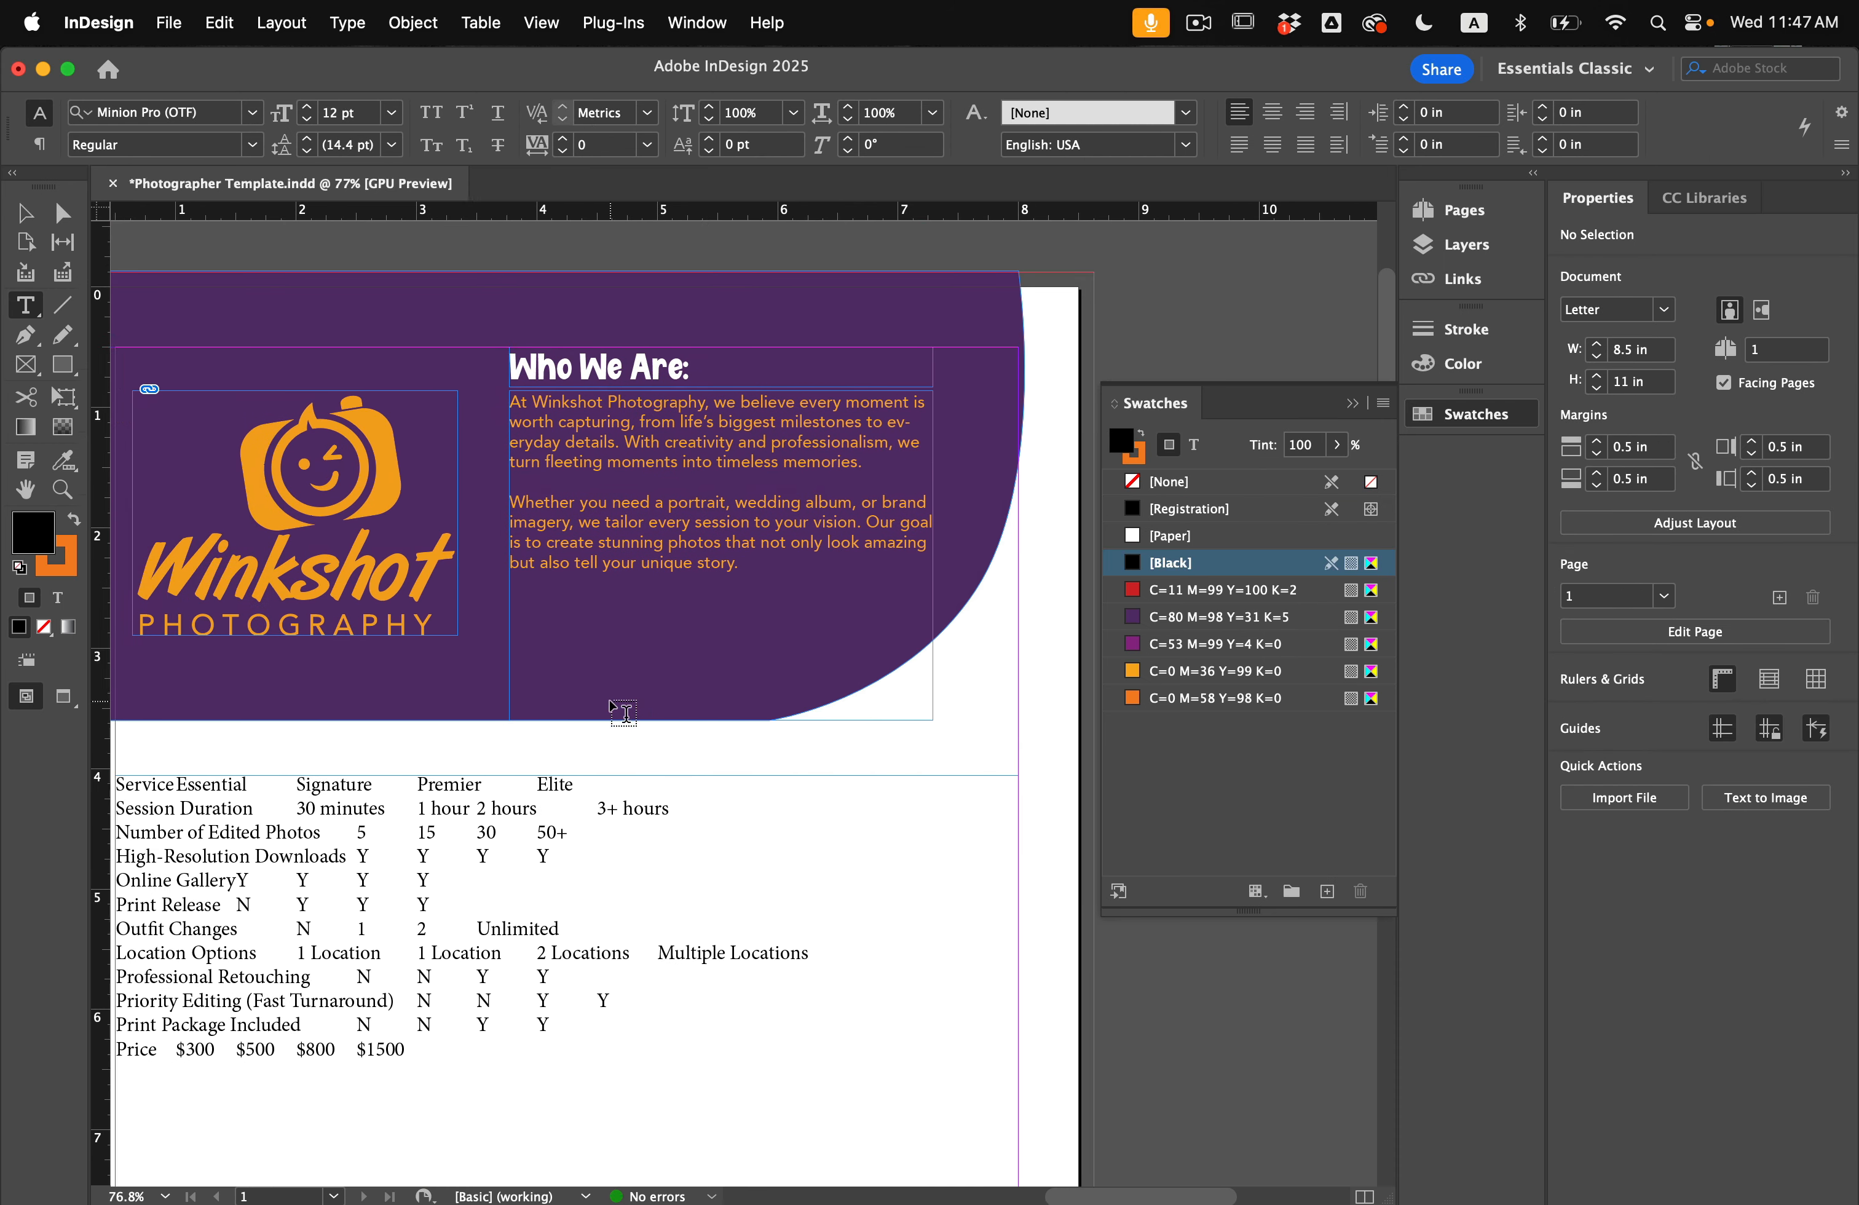
pyautogui.scroll(-3, 614, 709)
pyautogui.hscroll(-3, 614, 708)
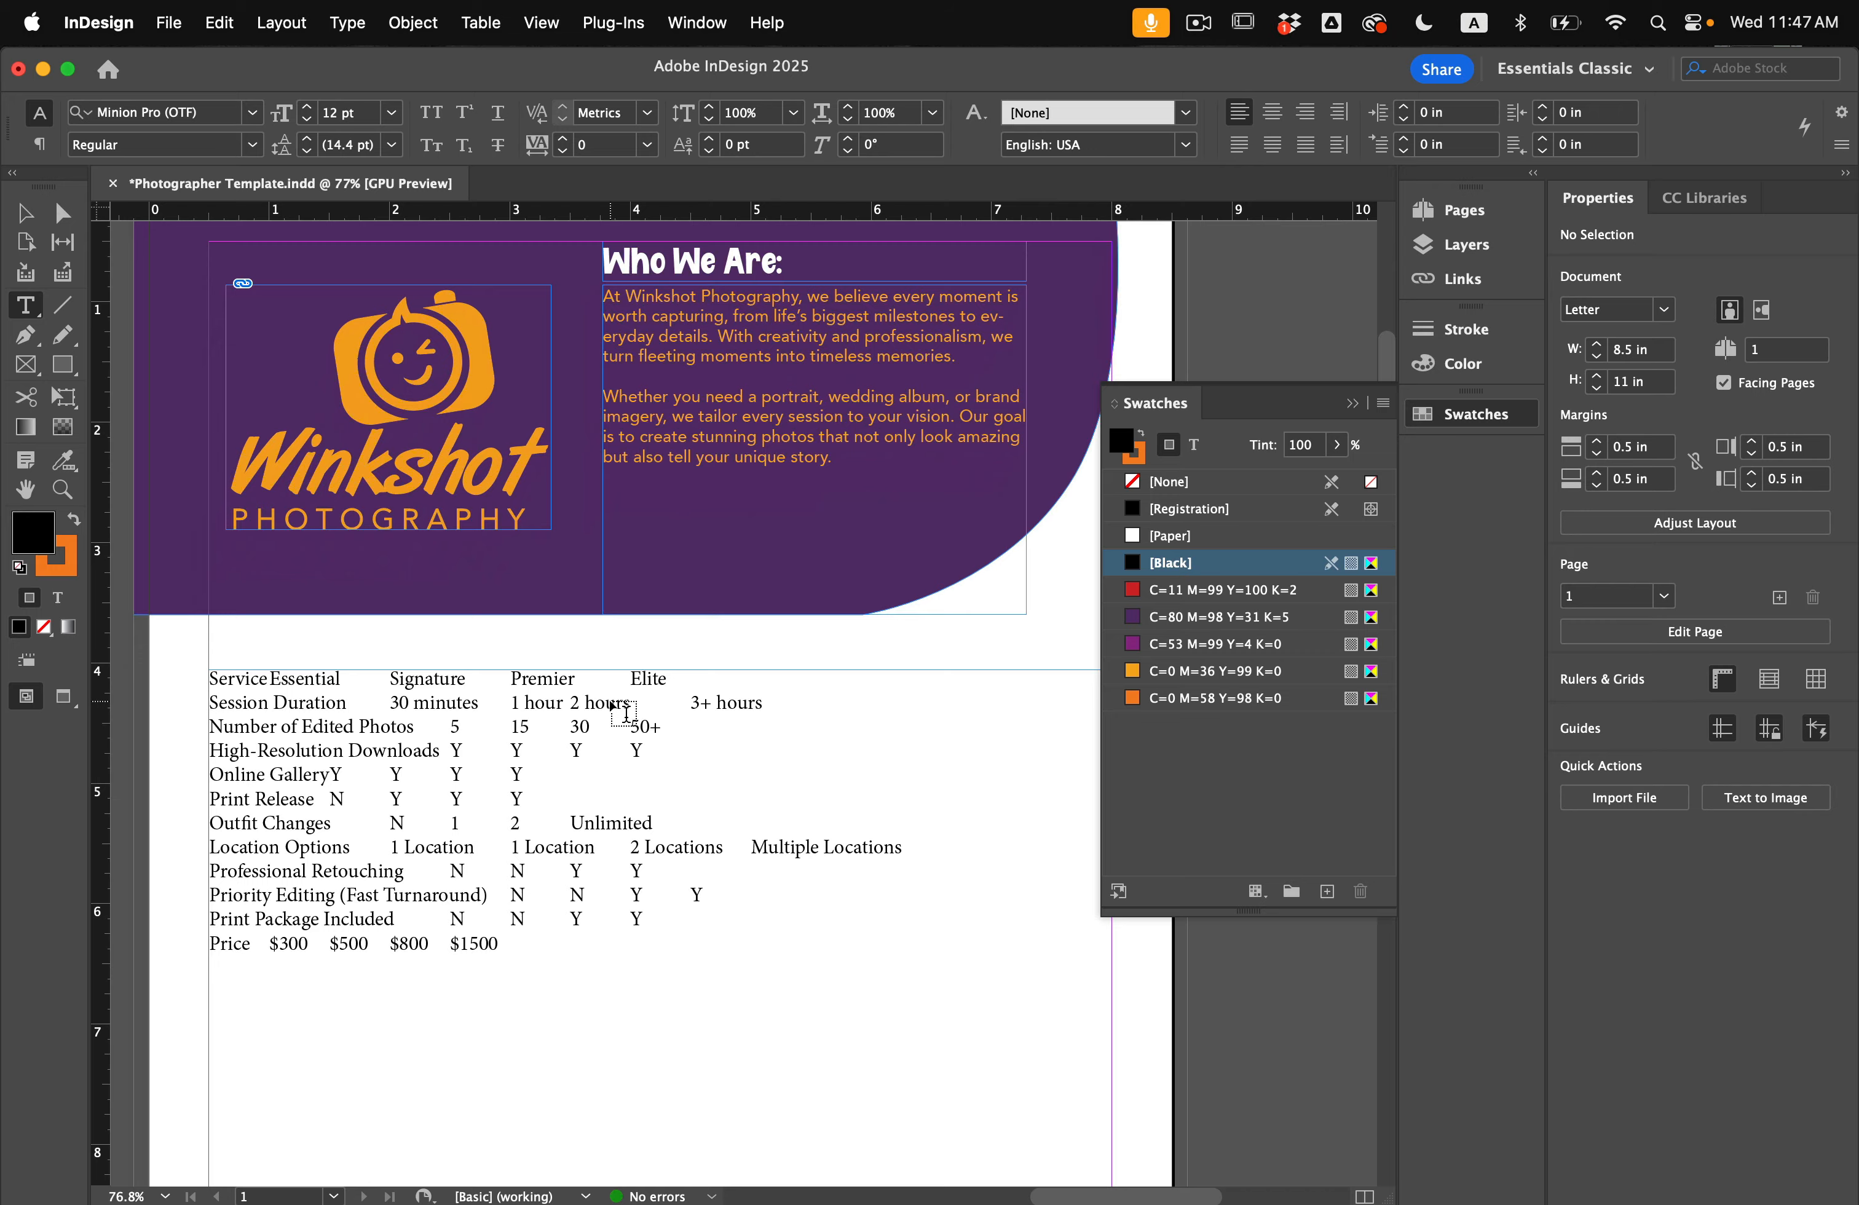
pyautogui.scroll(-10, 614, 708)
pyautogui.hscroll(3, 617, 723)
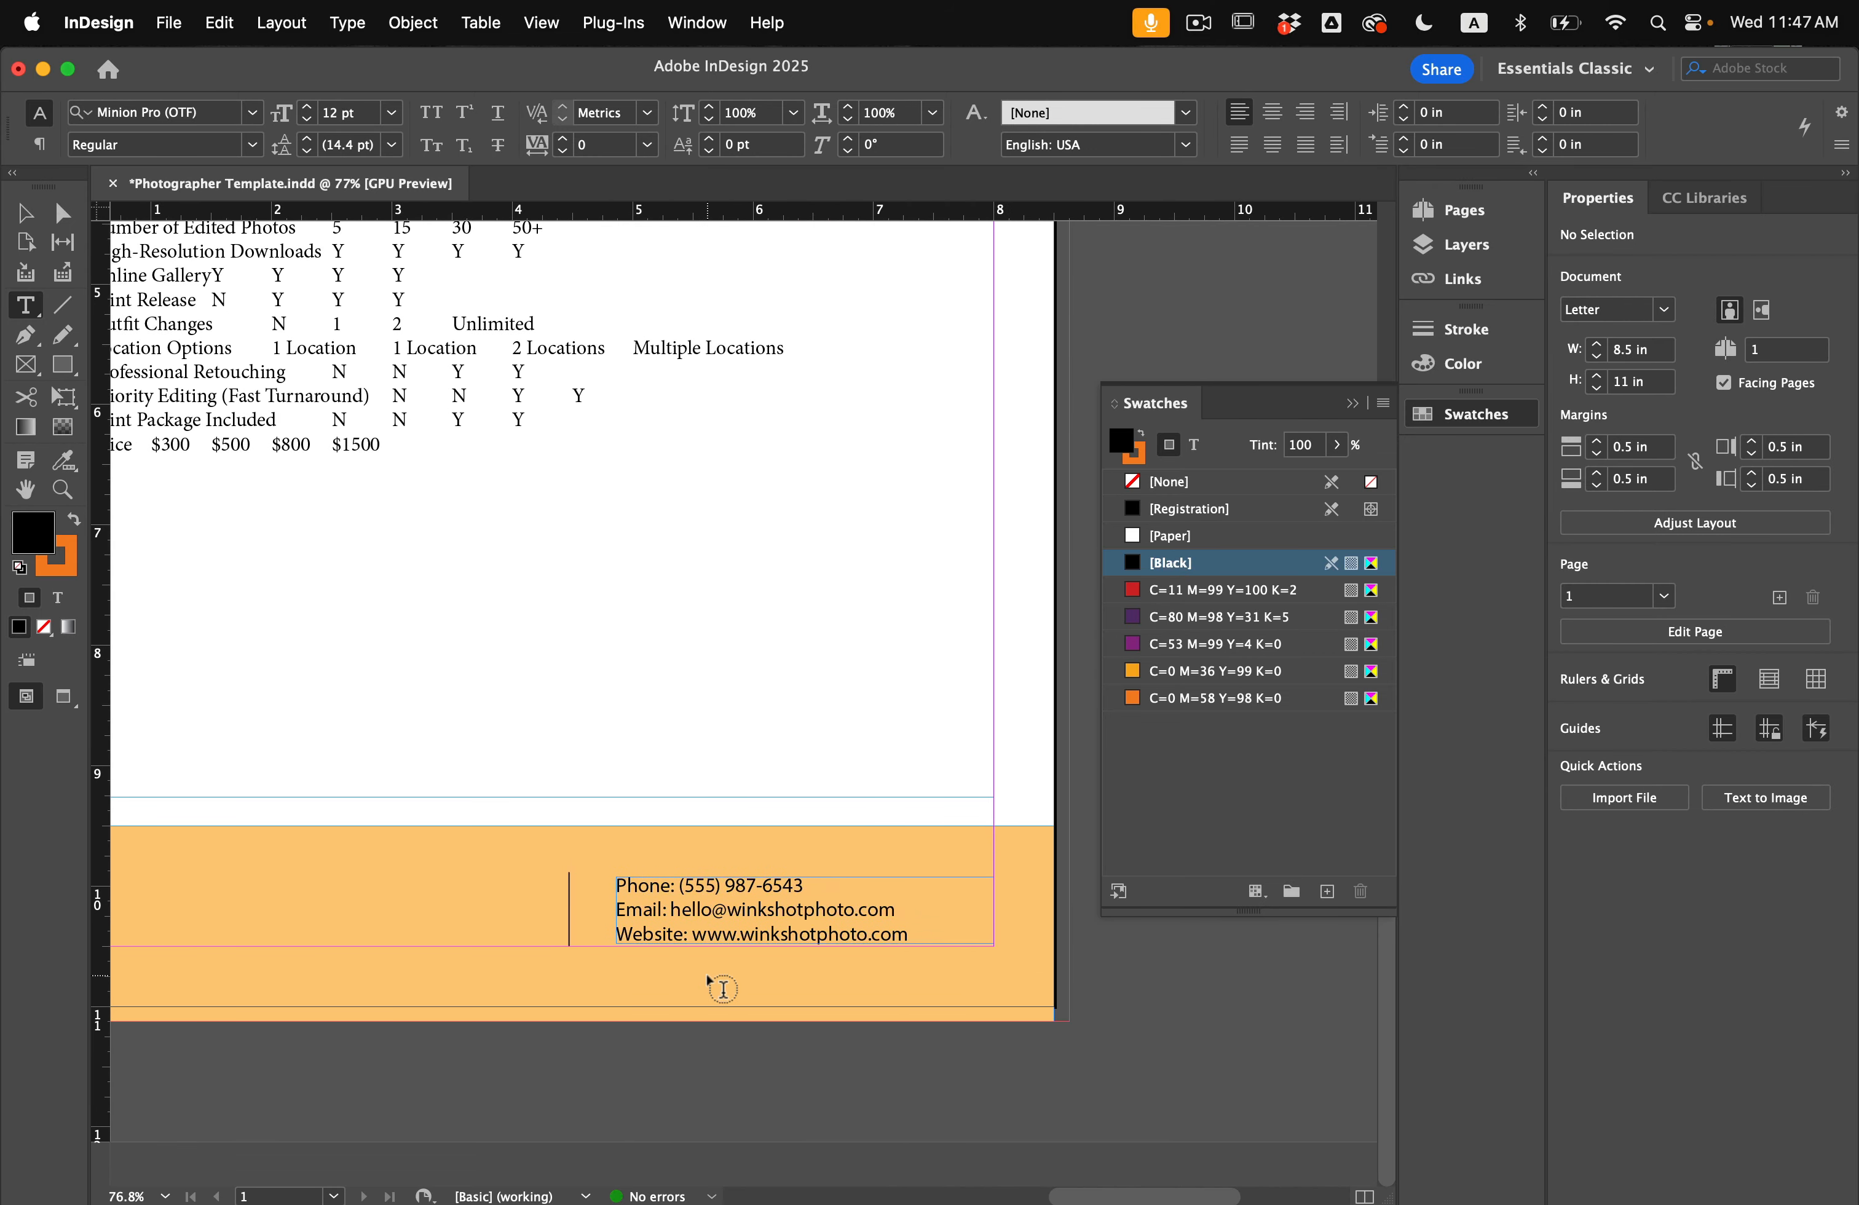
pyautogui.scroll(5, 708, 975)
pyautogui.hscroll(4, 708, 976)
pyautogui.scroll(-3, 707, 976)
pyautogui.click(603, 779)
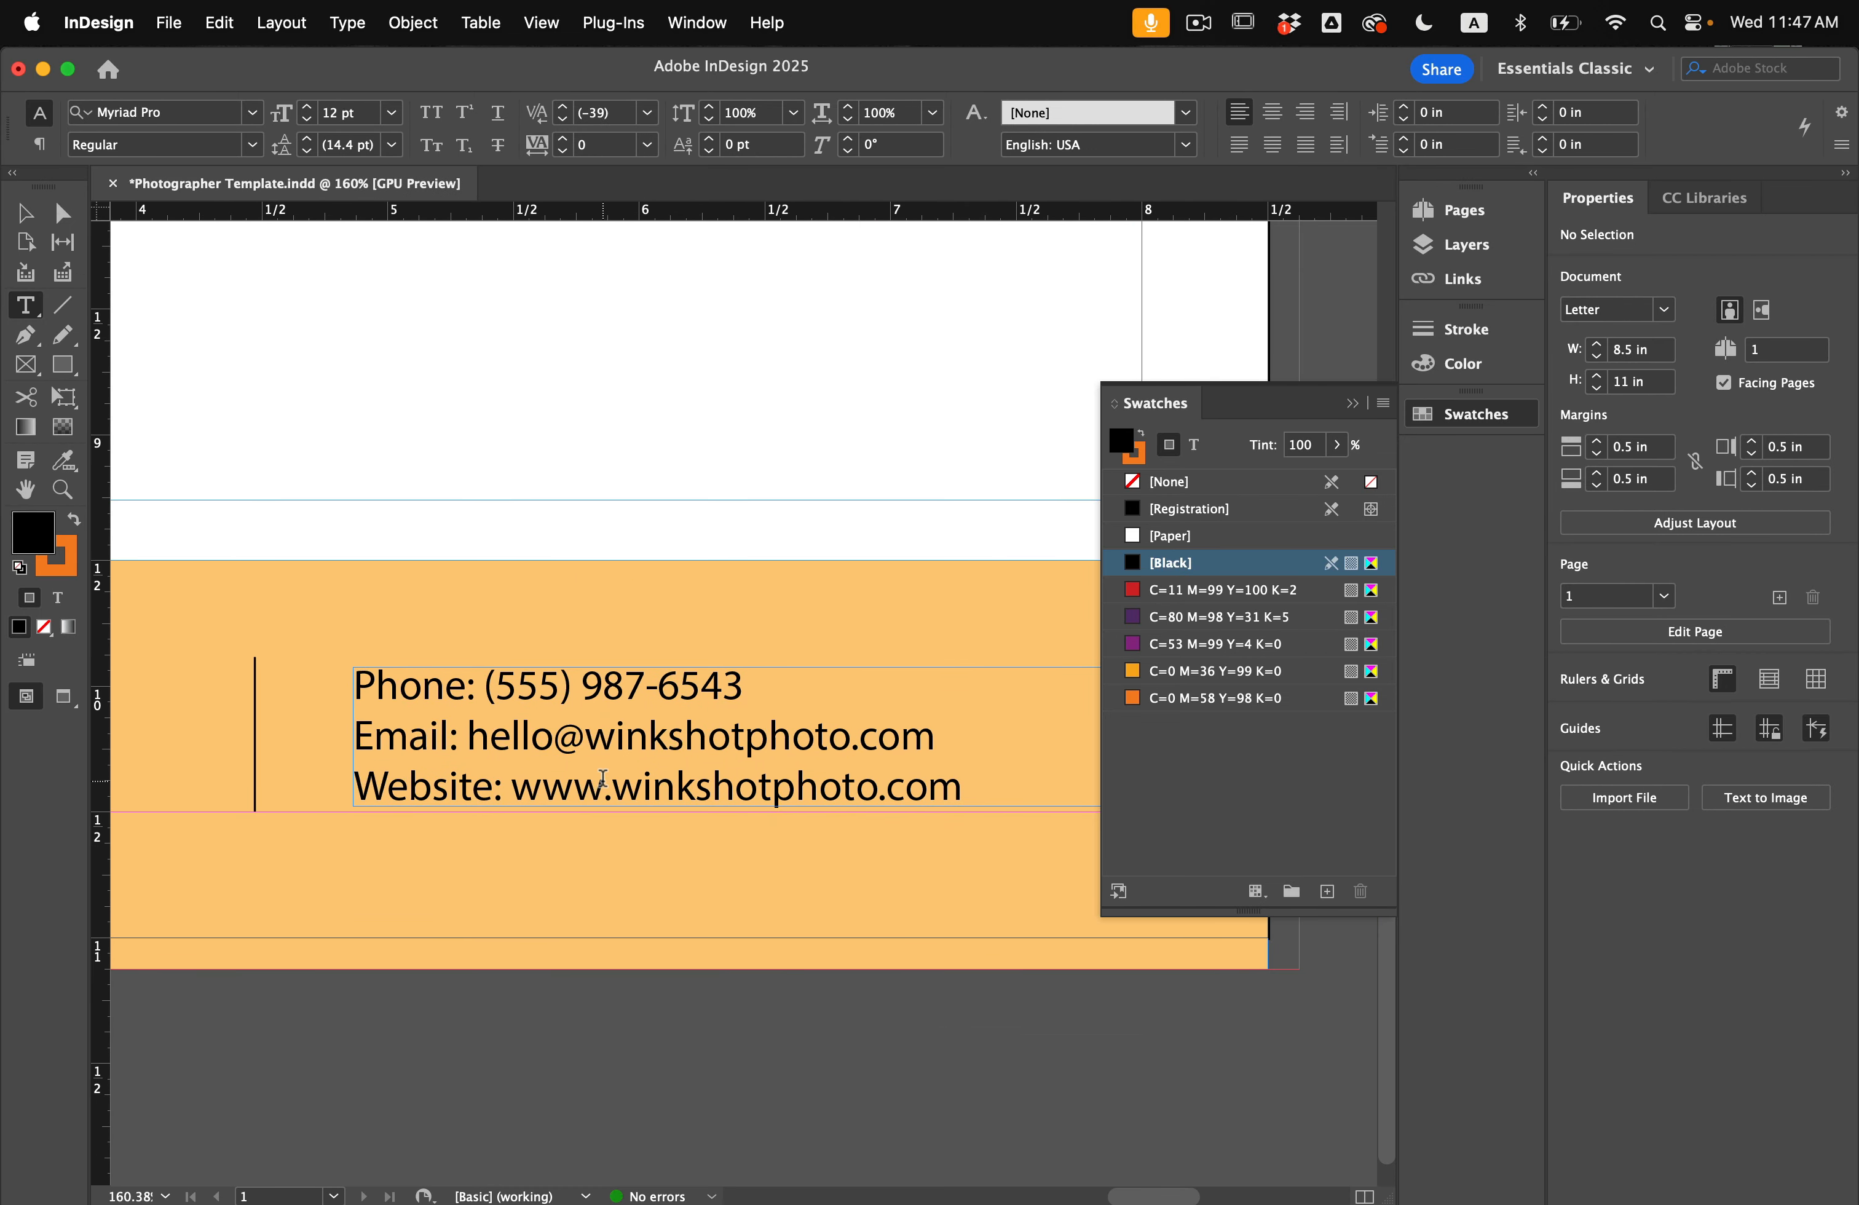
pyautogui.tripleClick(603, 778)
pyautogui.press('super+a')
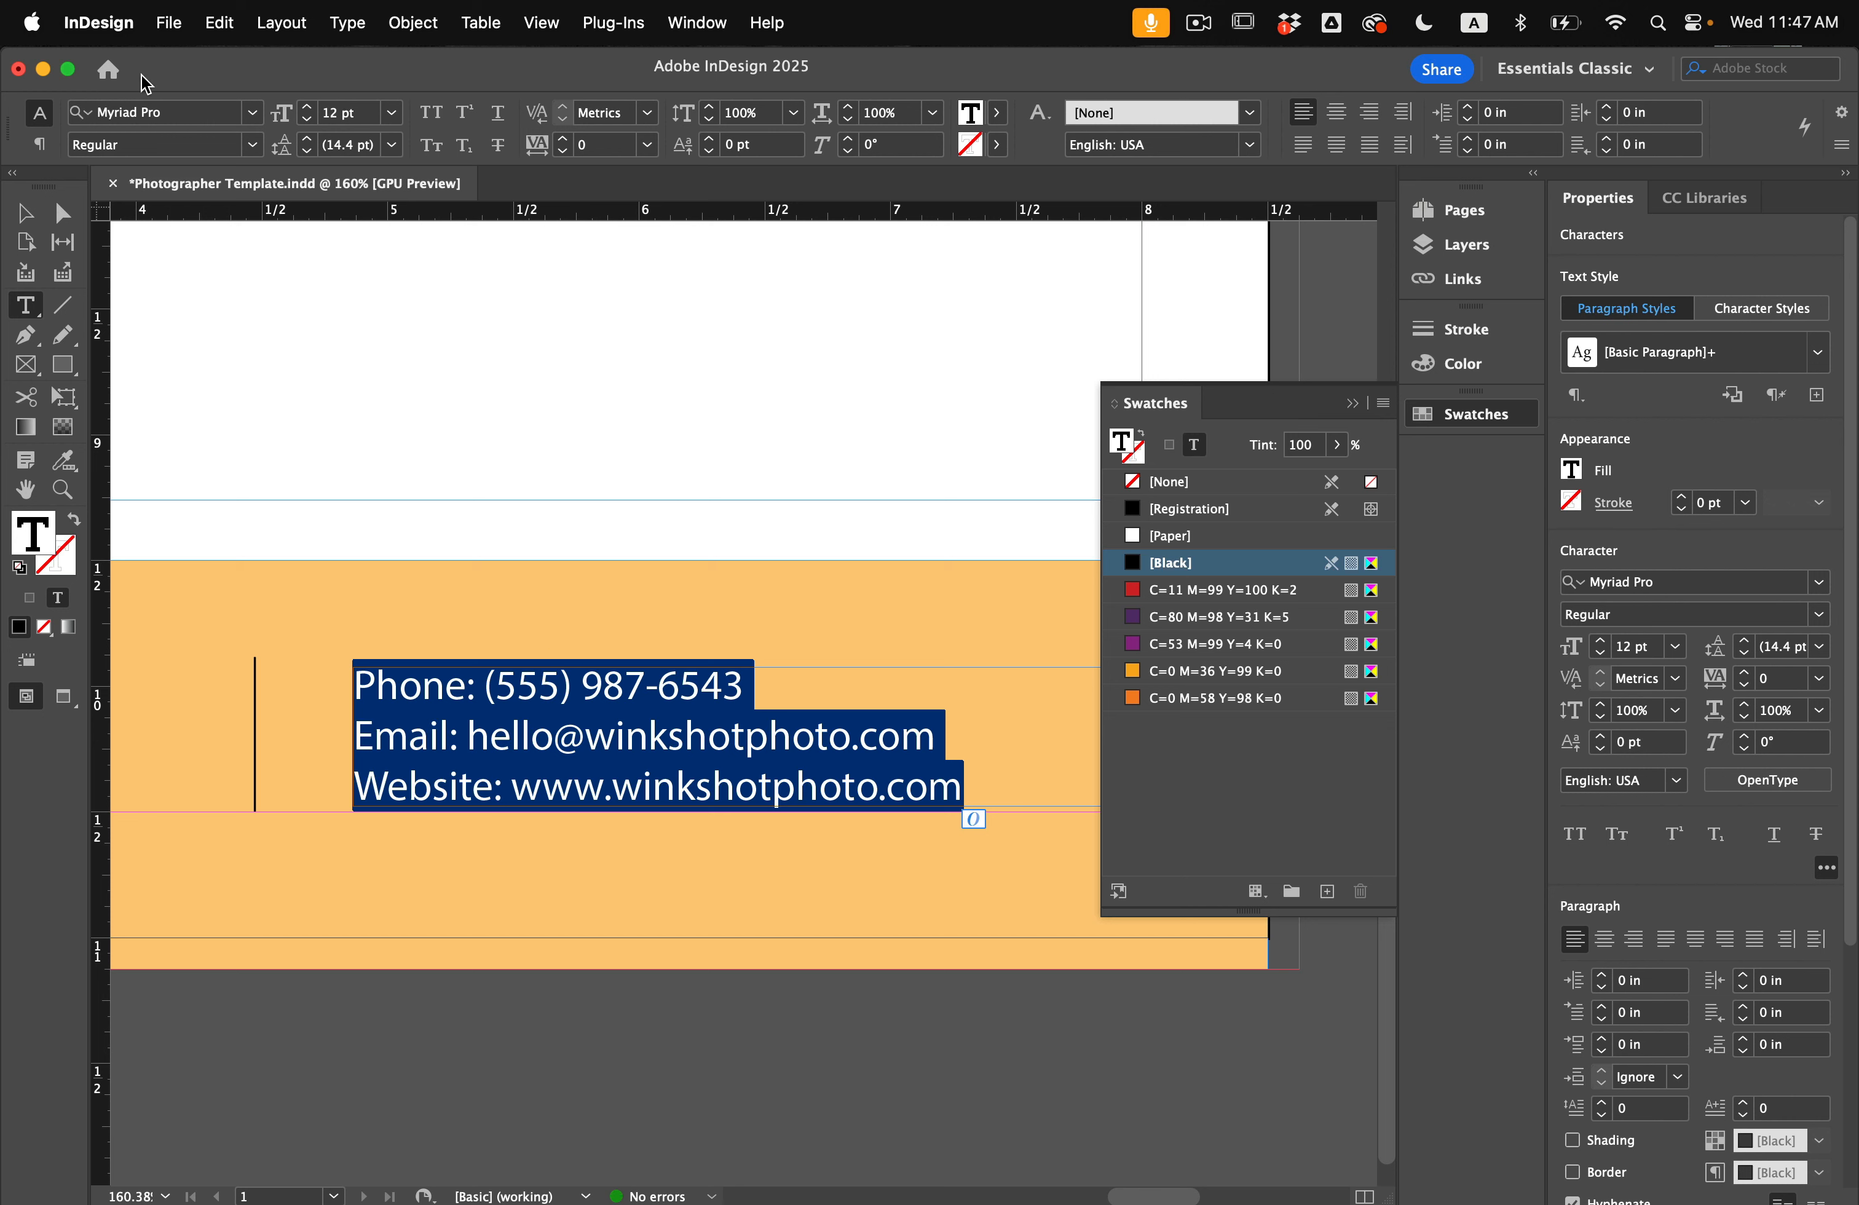
pyautogui.click(209, 127)
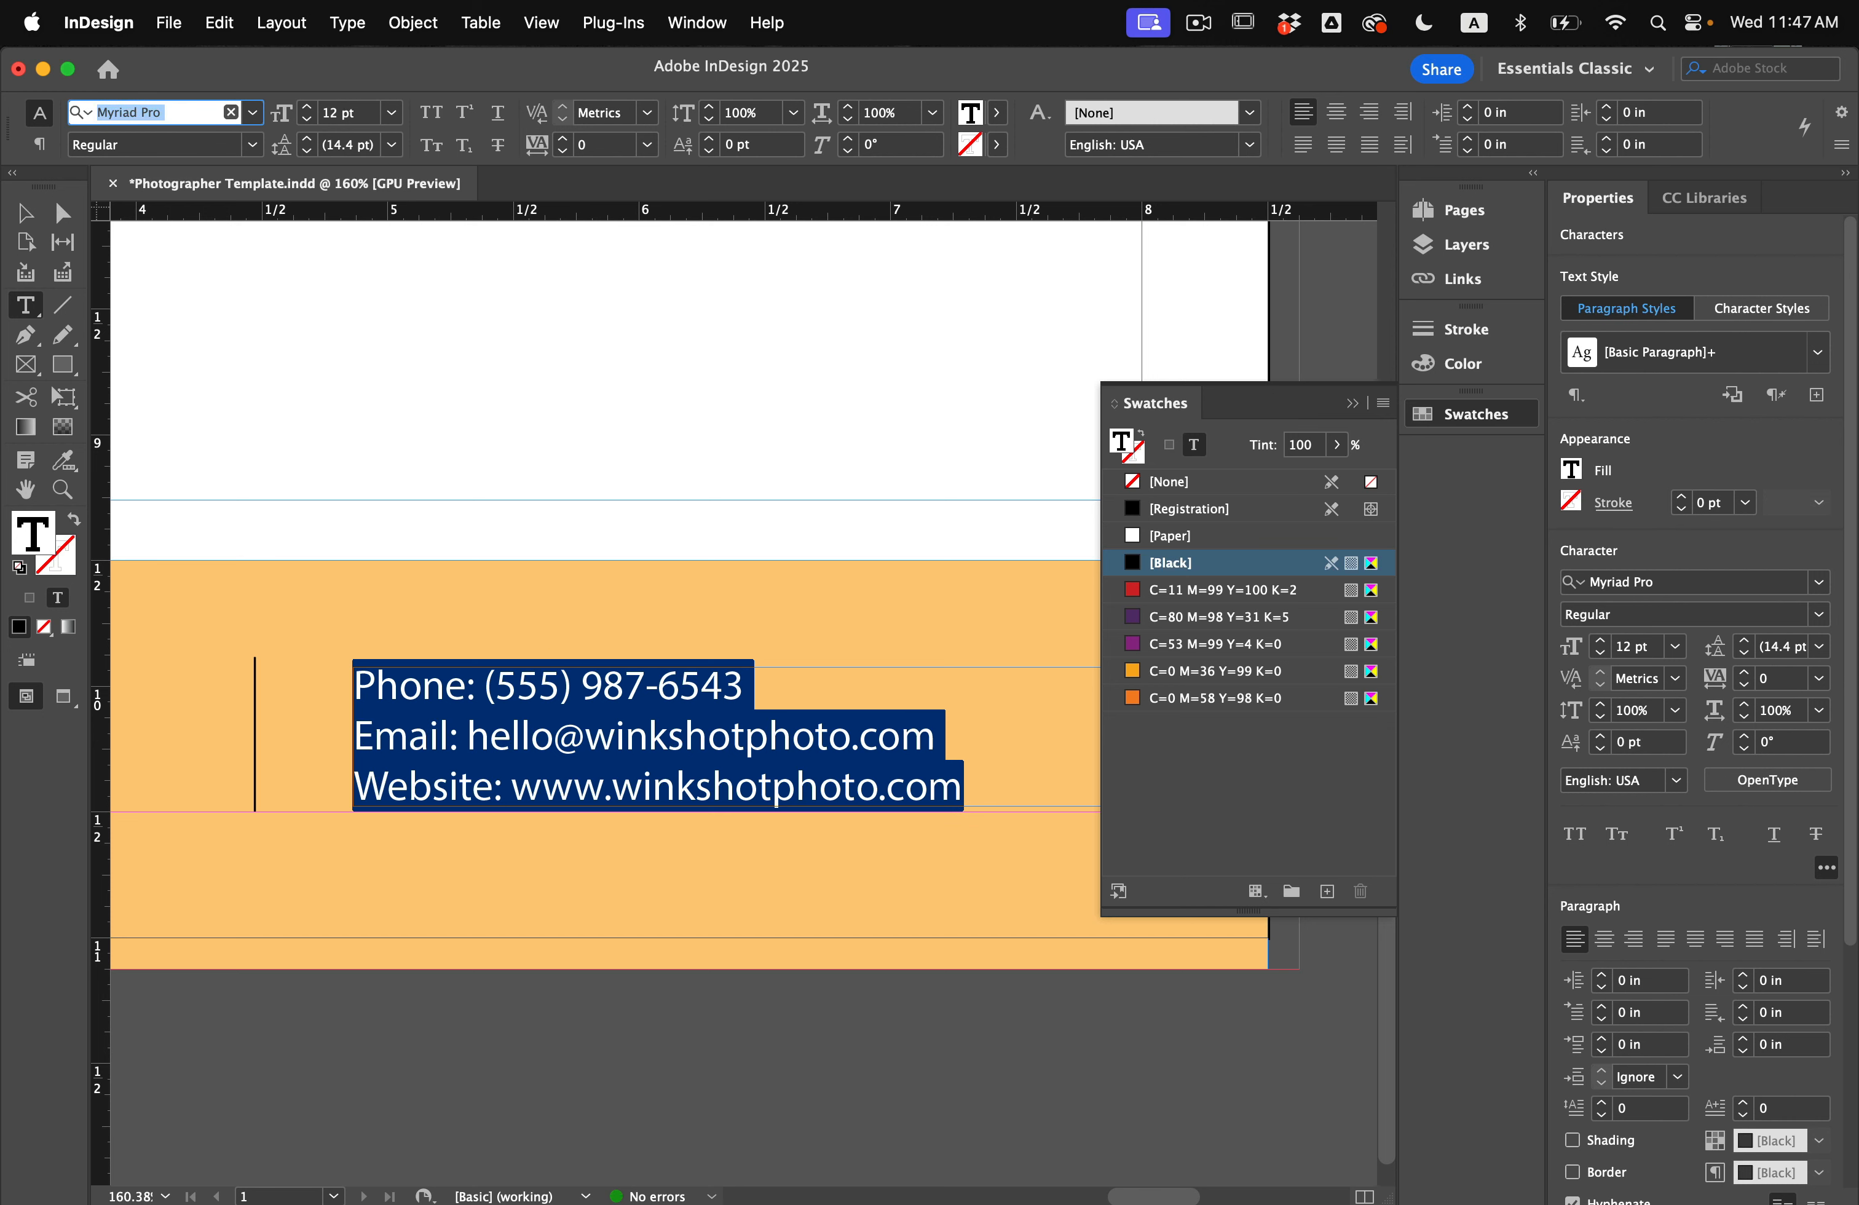
pyautogui.write('av')
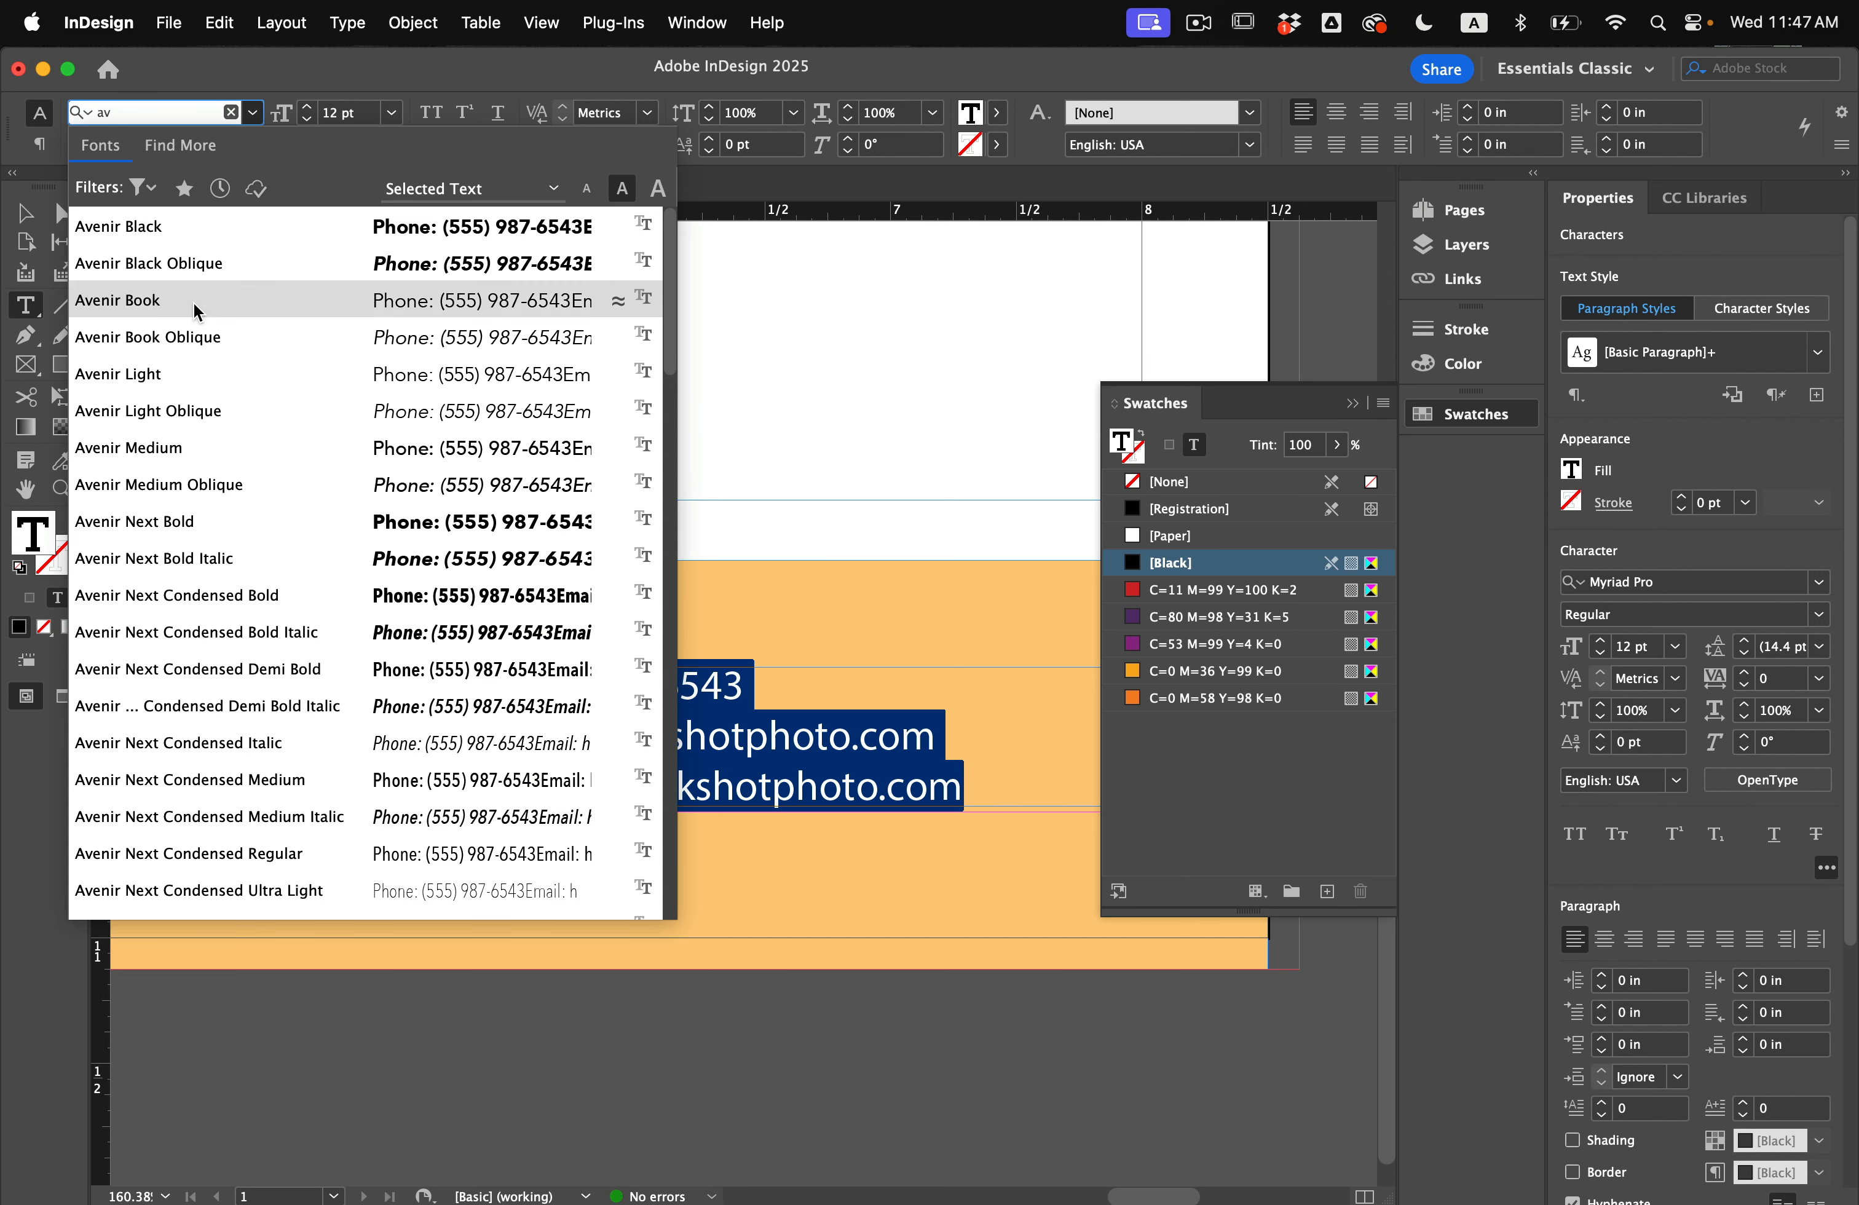
pyautogui.click(216, 229)
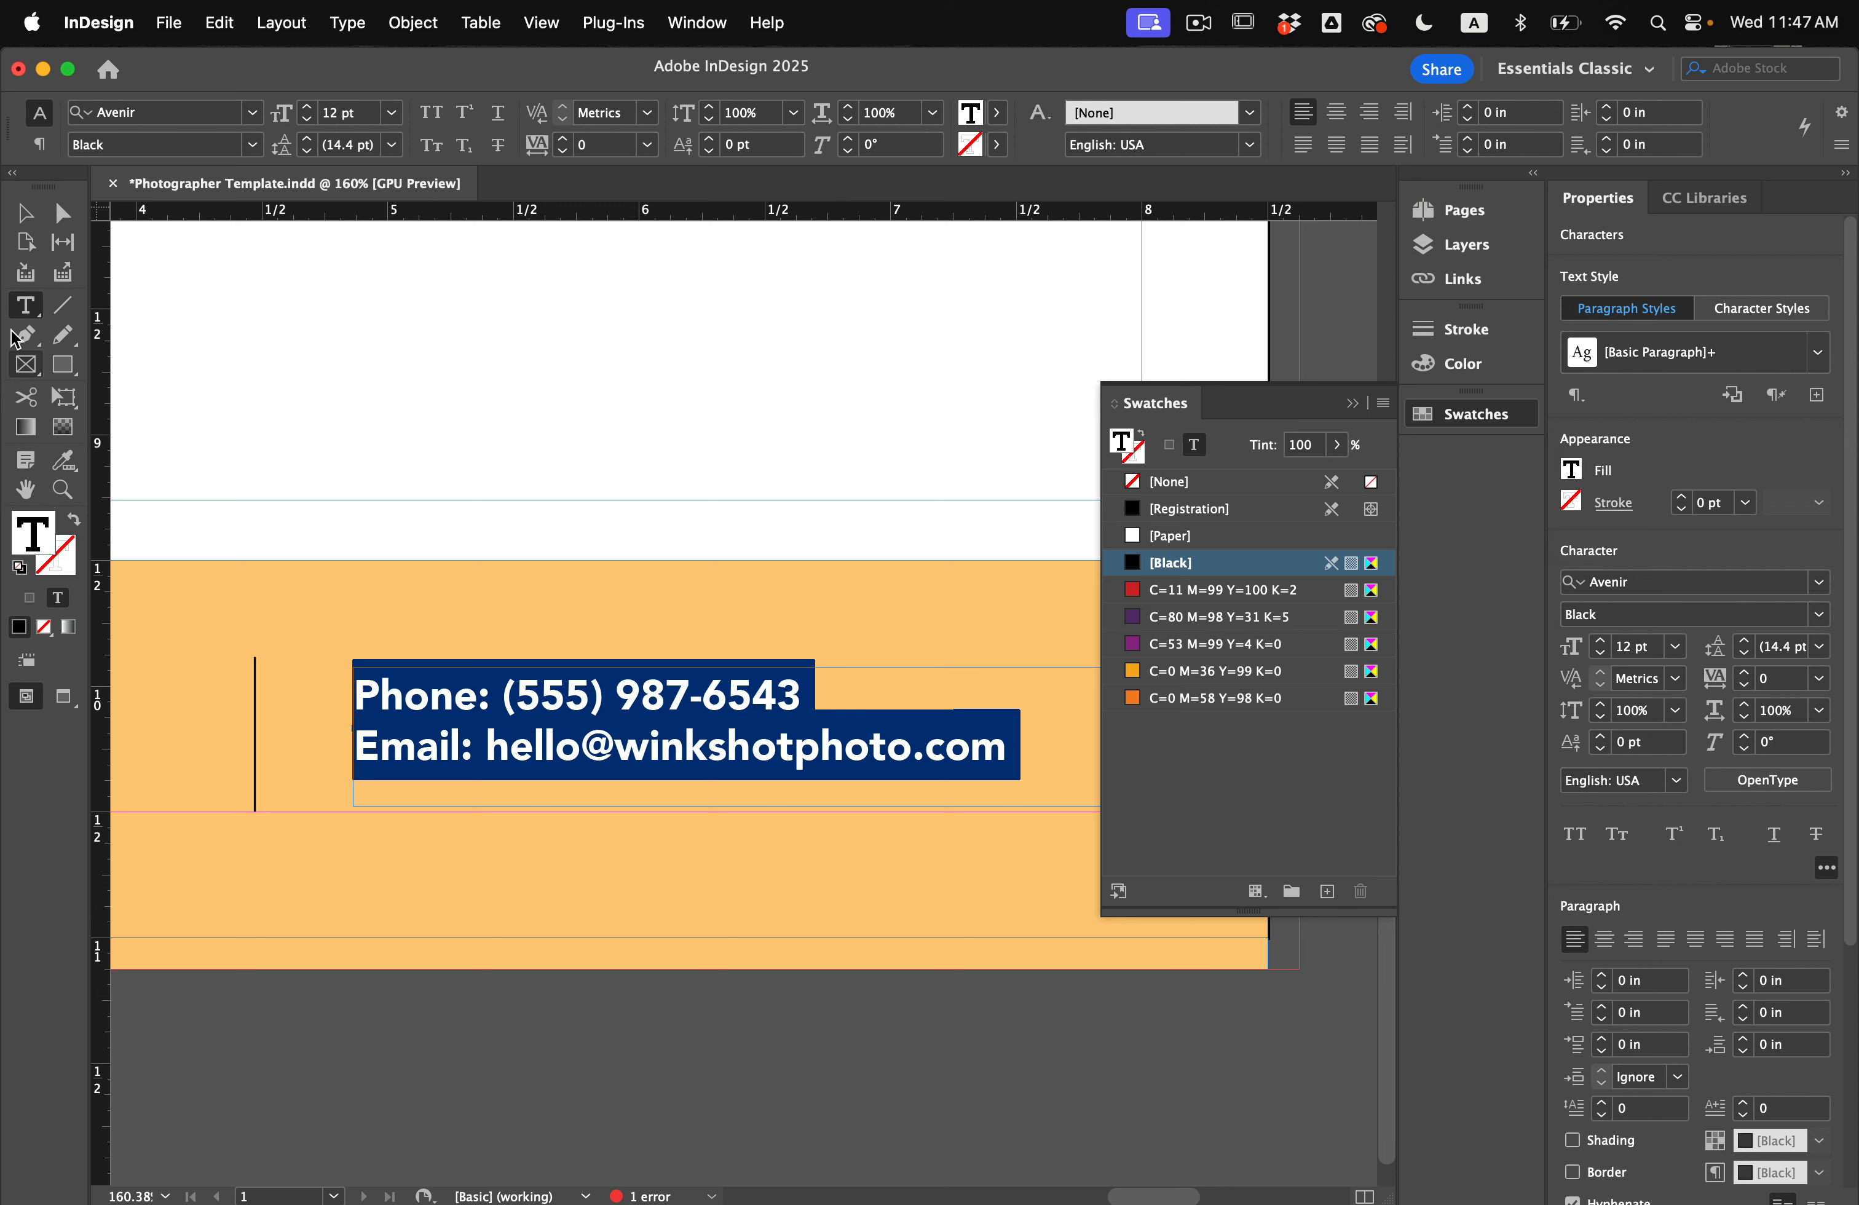
pyautogui.press('Escape')
pyautogui.moveTo(747, 668); pyautogui.dragTo(747, 620)
# Step: Fill the footer rectangle with the swatch C=0 M=58 Y=98 K=0 at a tint of 83%
pyautogui.click(775, 607)
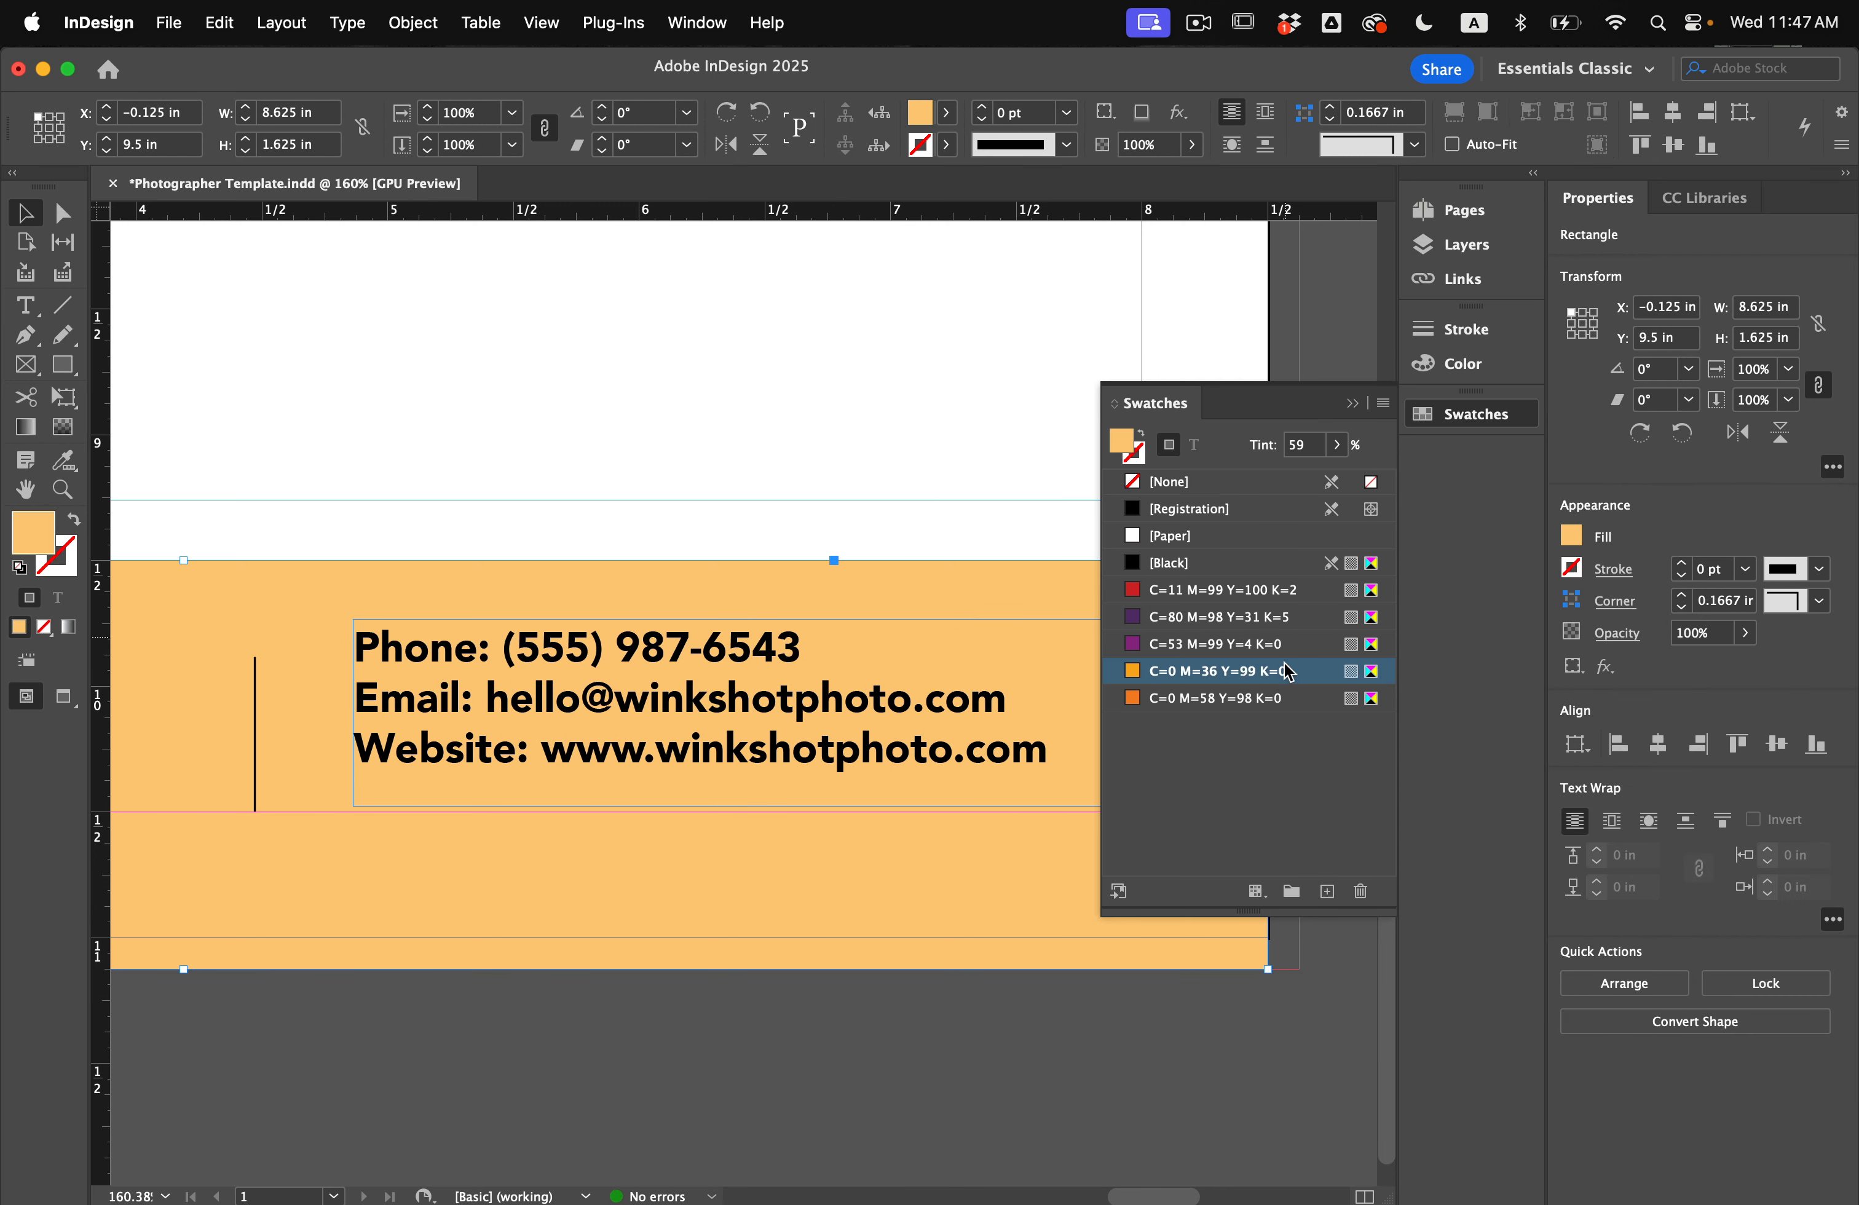
pyautogui.click(1171, 704)
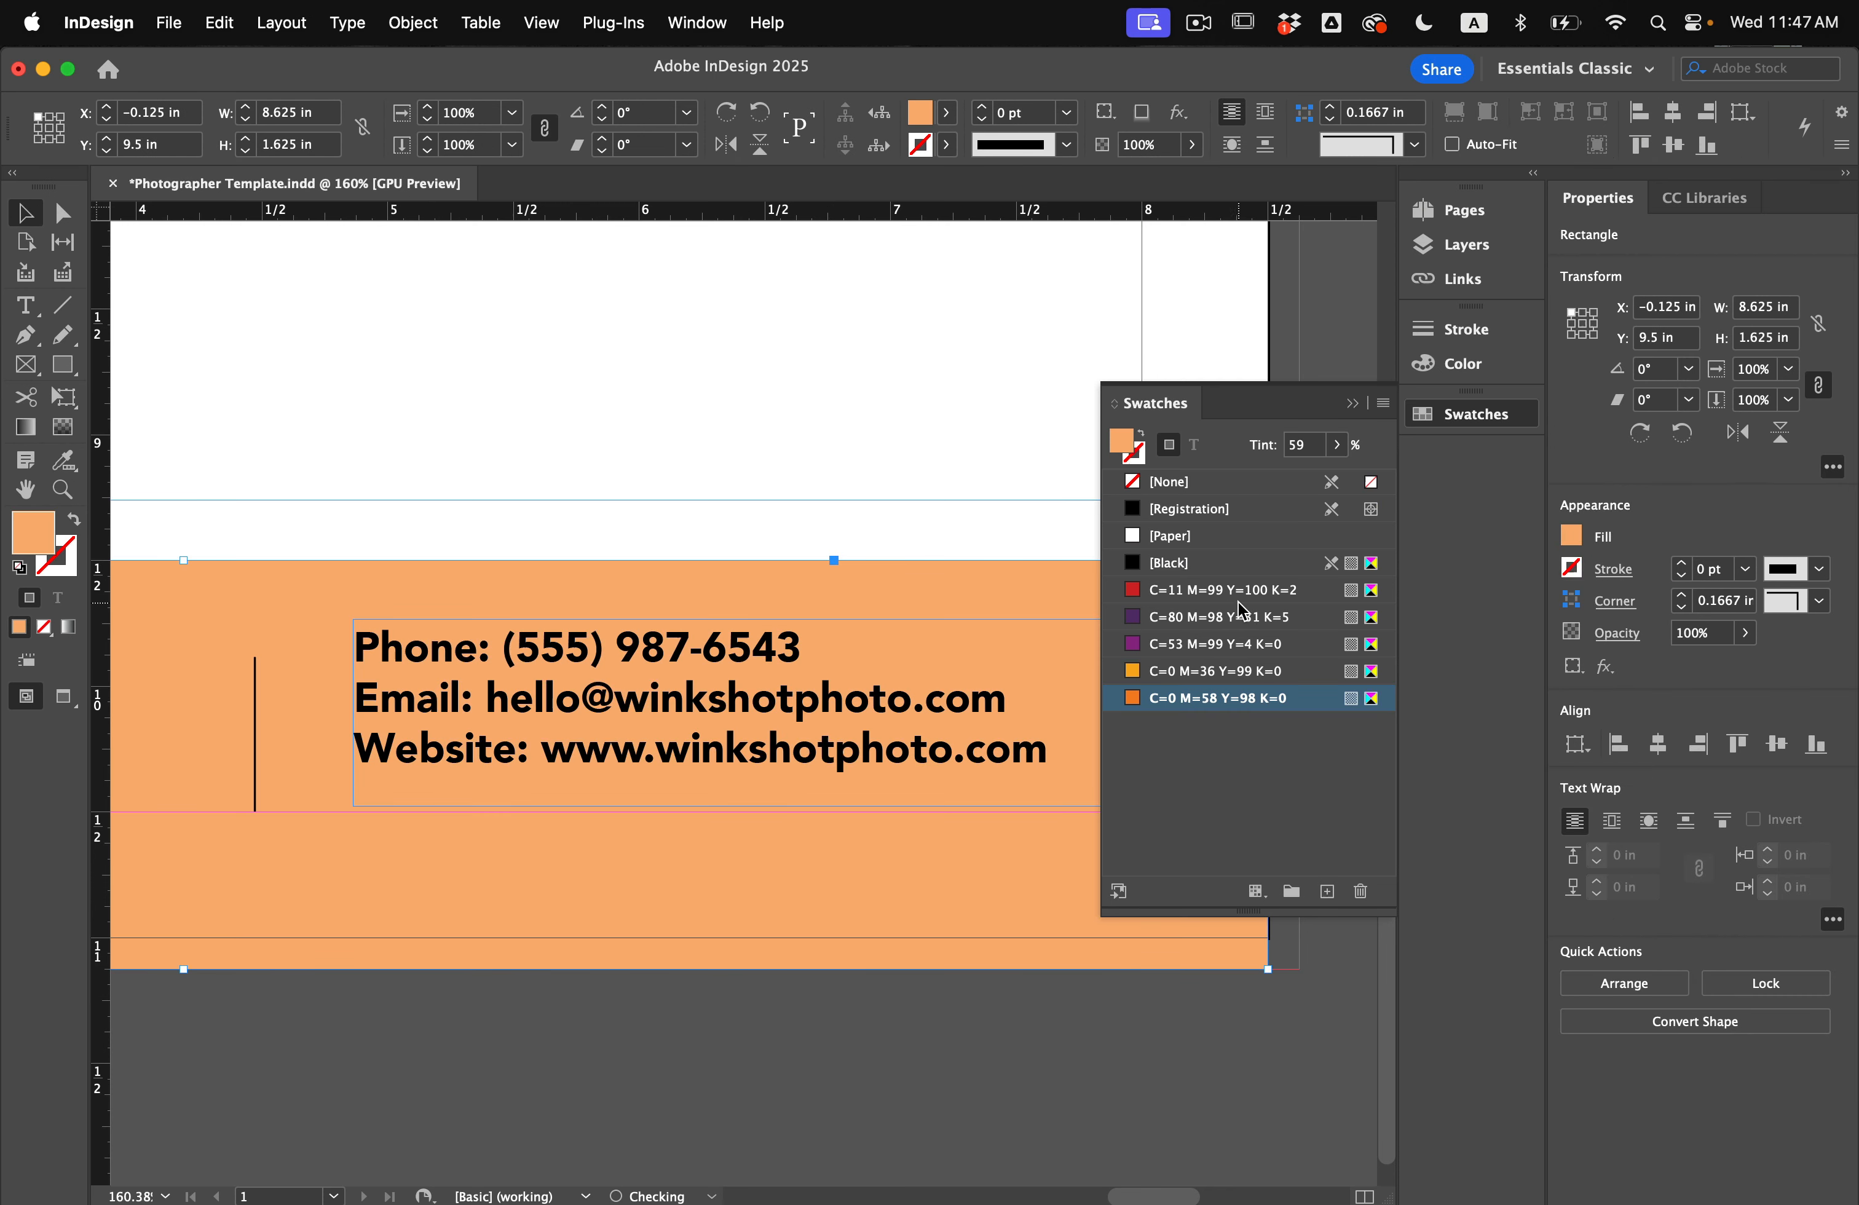
pyautogui.click(1334, 445)
pyautogui.moveTo(1316, 474); pyautogui.dragTo(1333, 474)
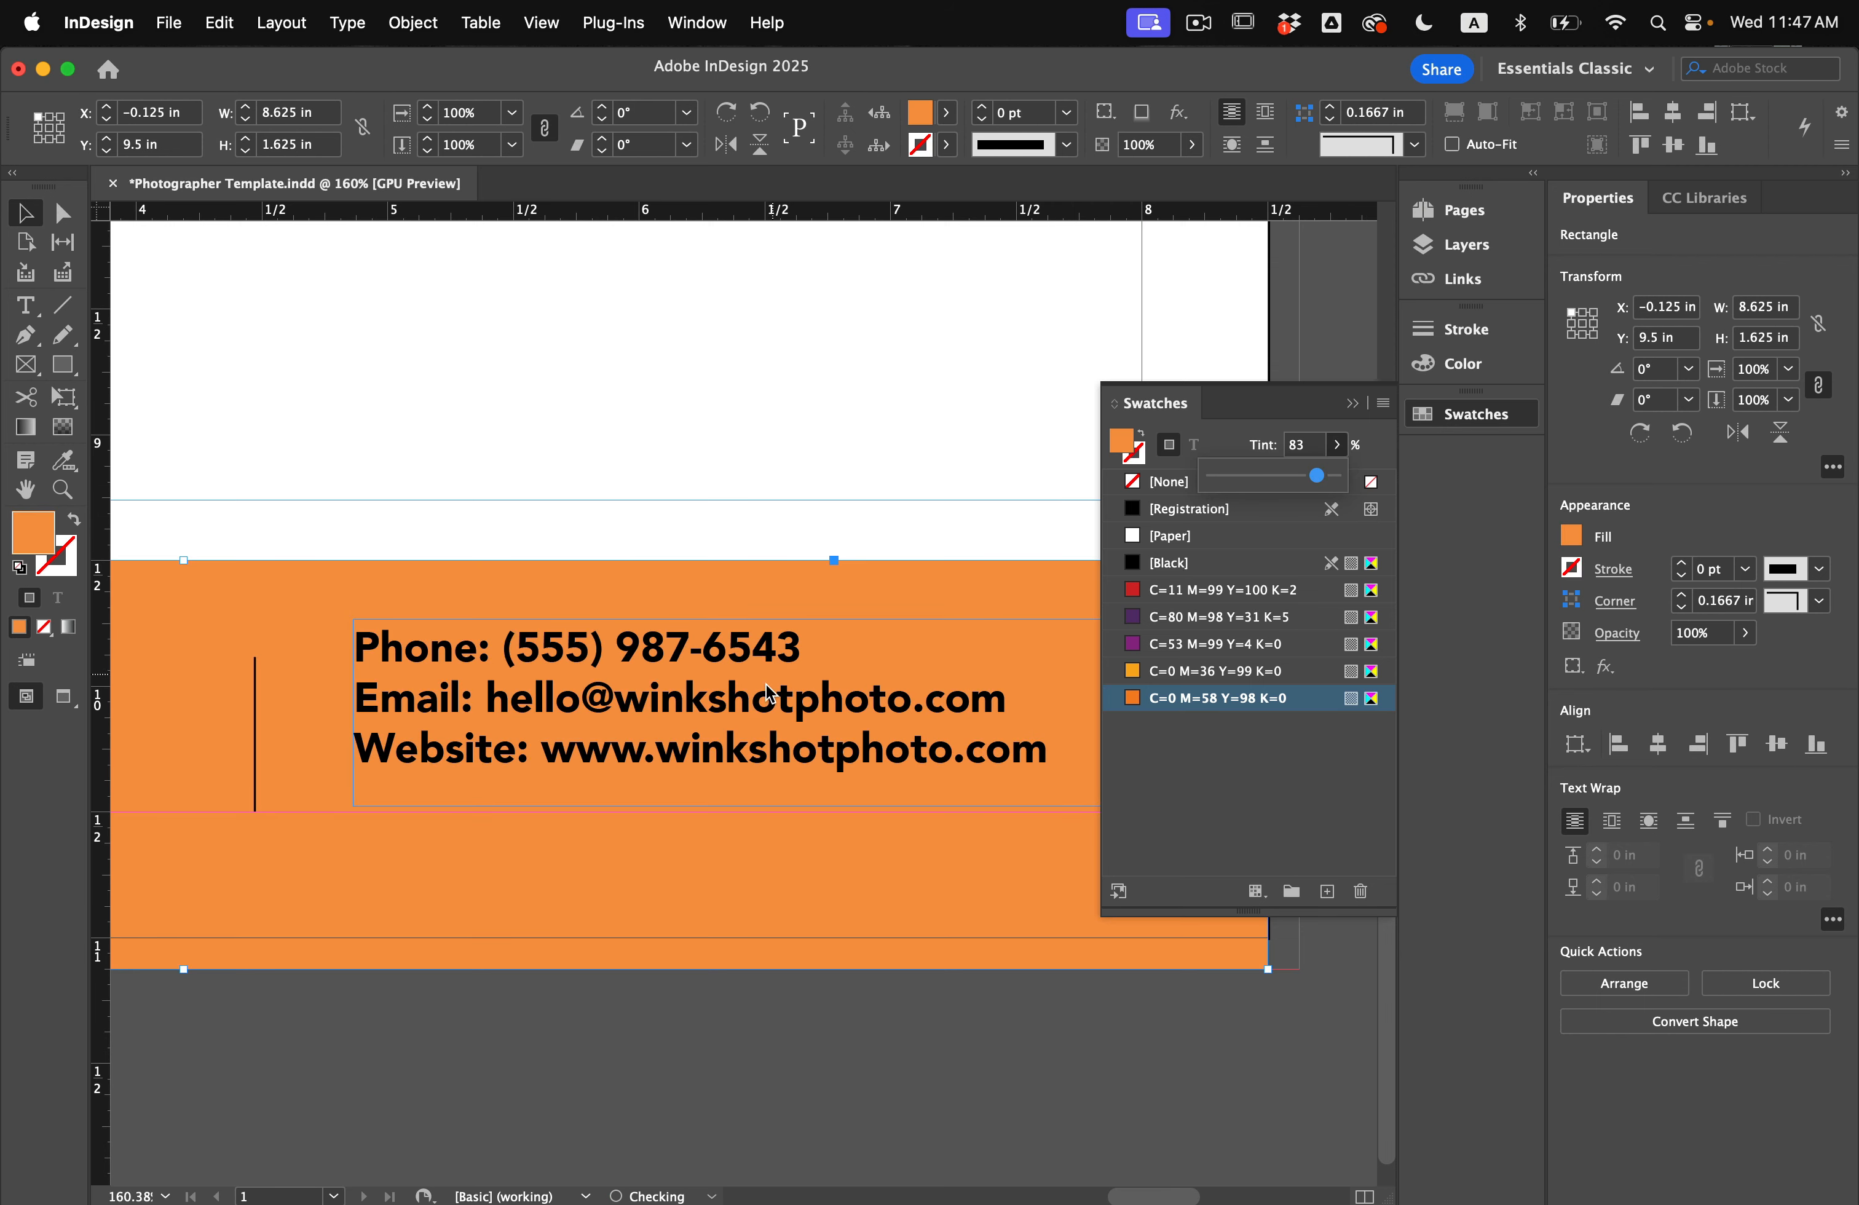
# Step: Colour the three lines of footer contact text with the [Paper] swatch
pyautogui.click(763, 714)
pyautogui.tripleClick(763, 714)
pyautogui.press('super+a')
pyautogui.click(1186, 540)
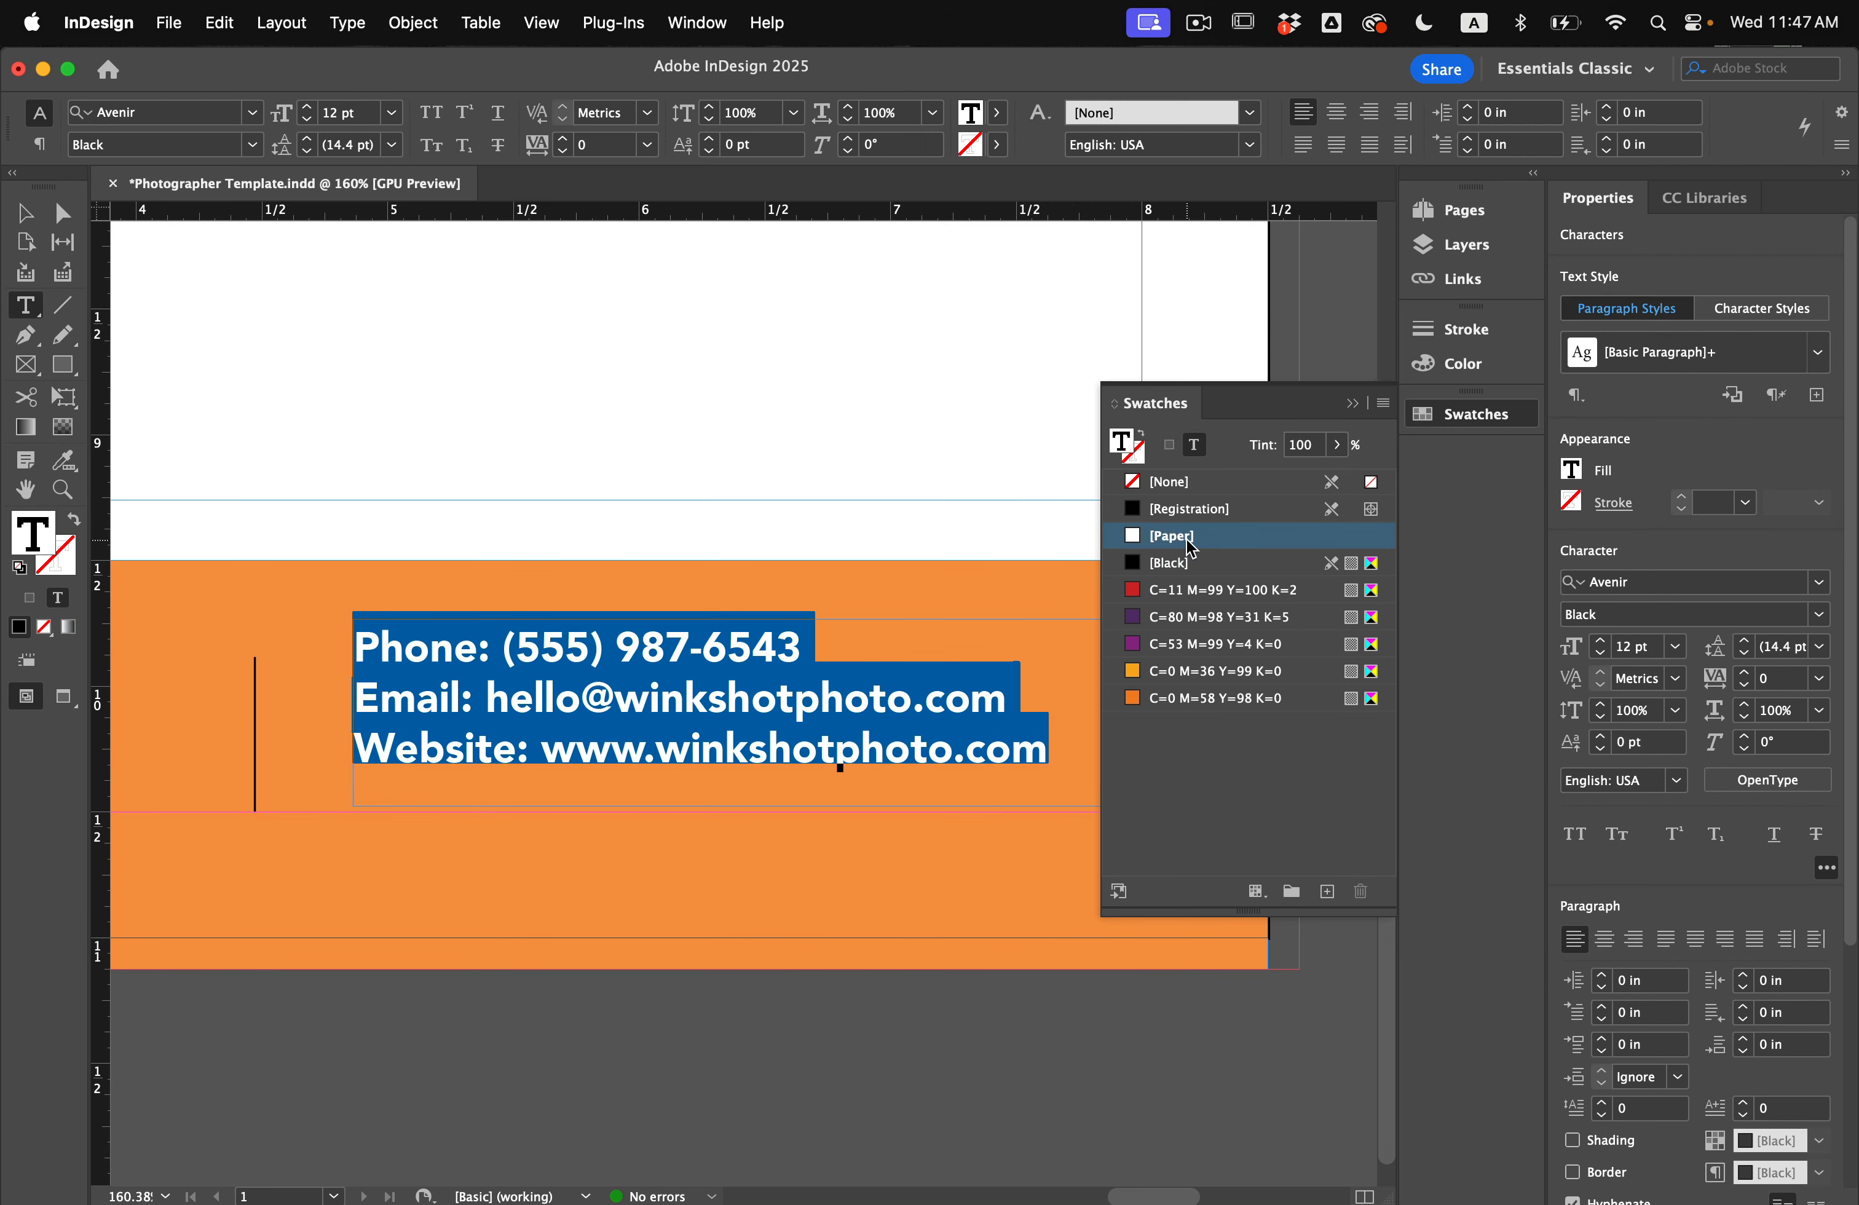
pyautogui.scroll(-3, 631, 689)
pyautogui.click(29, 213)
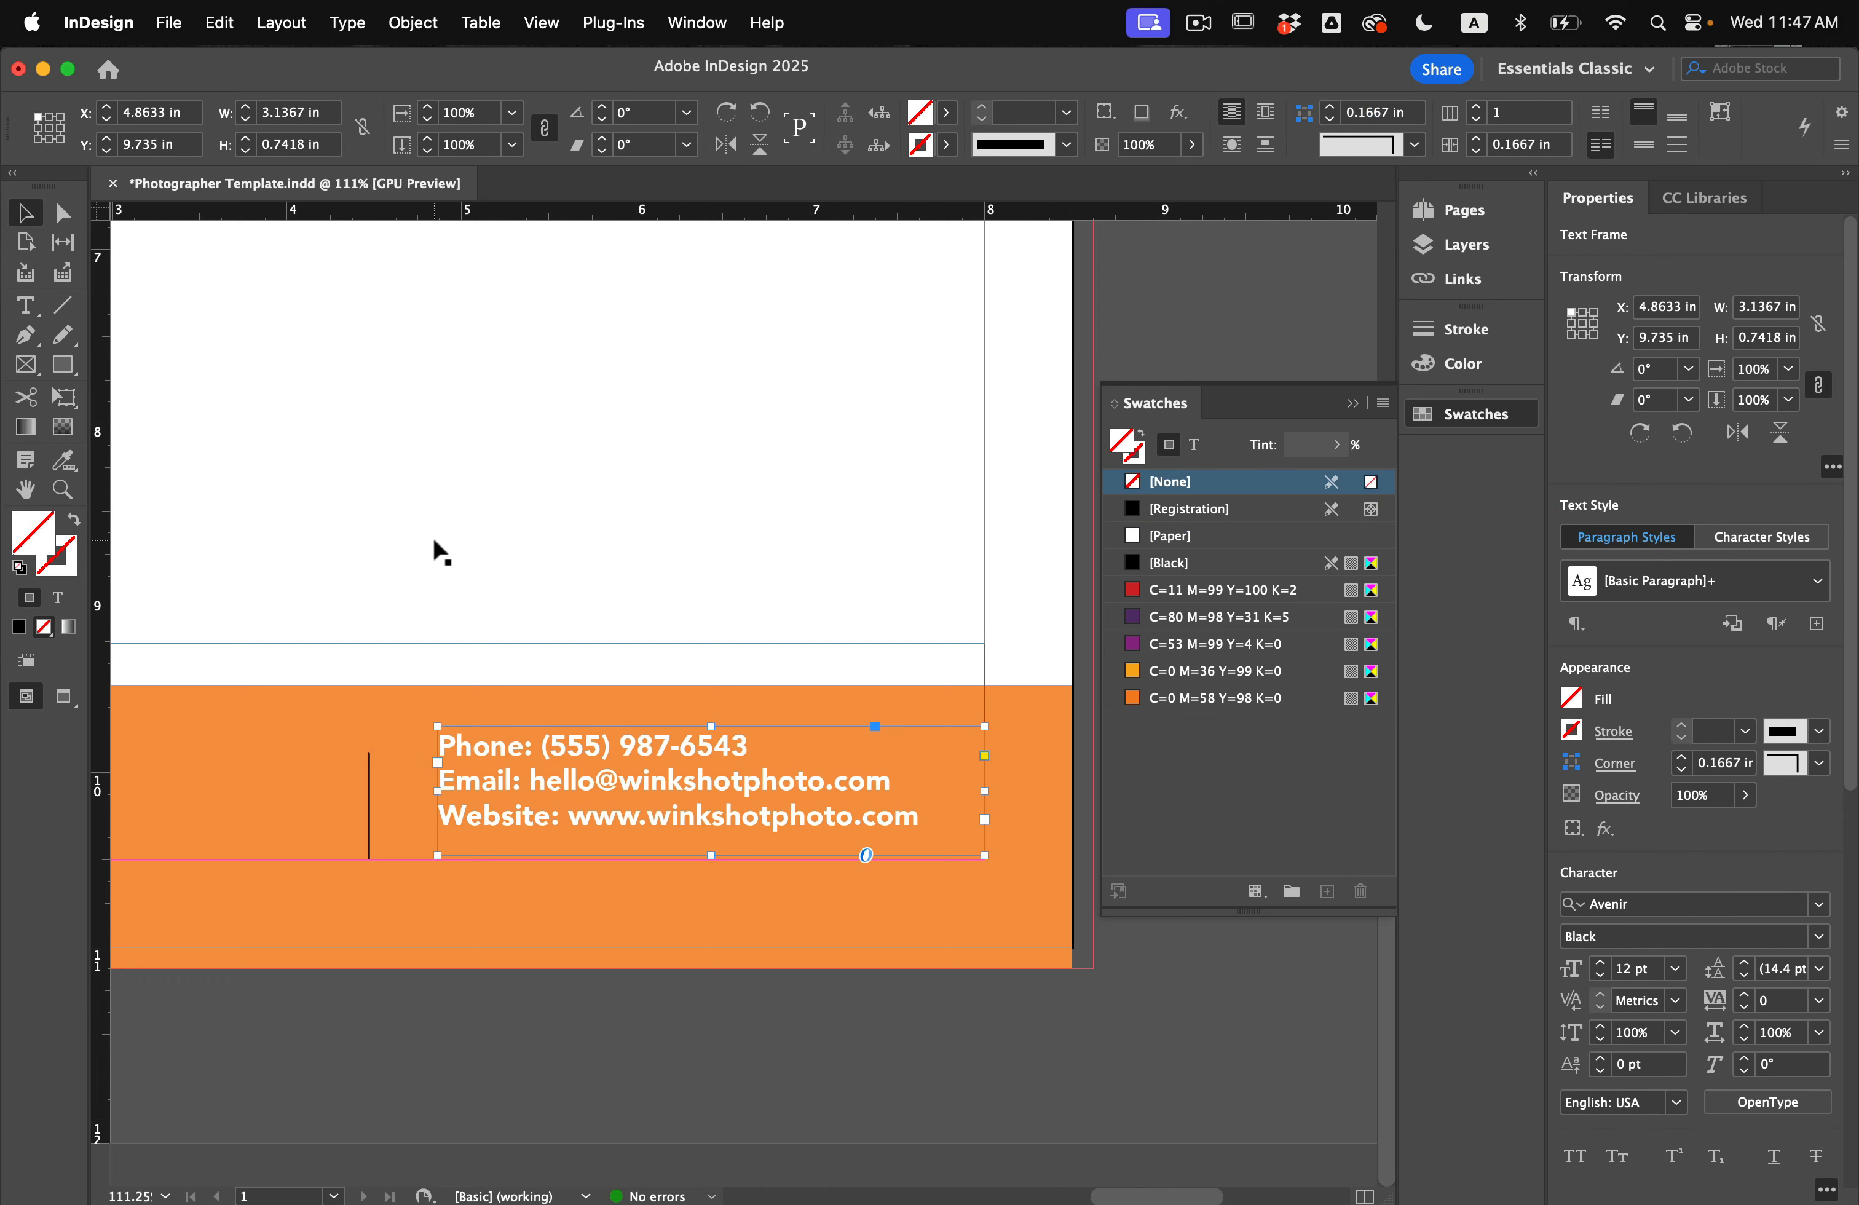
# Step: Increase the stroke weight of the vertical footer line beside the contact text to 8 pt
pyautogui.hscroll(-5, 434, 540)
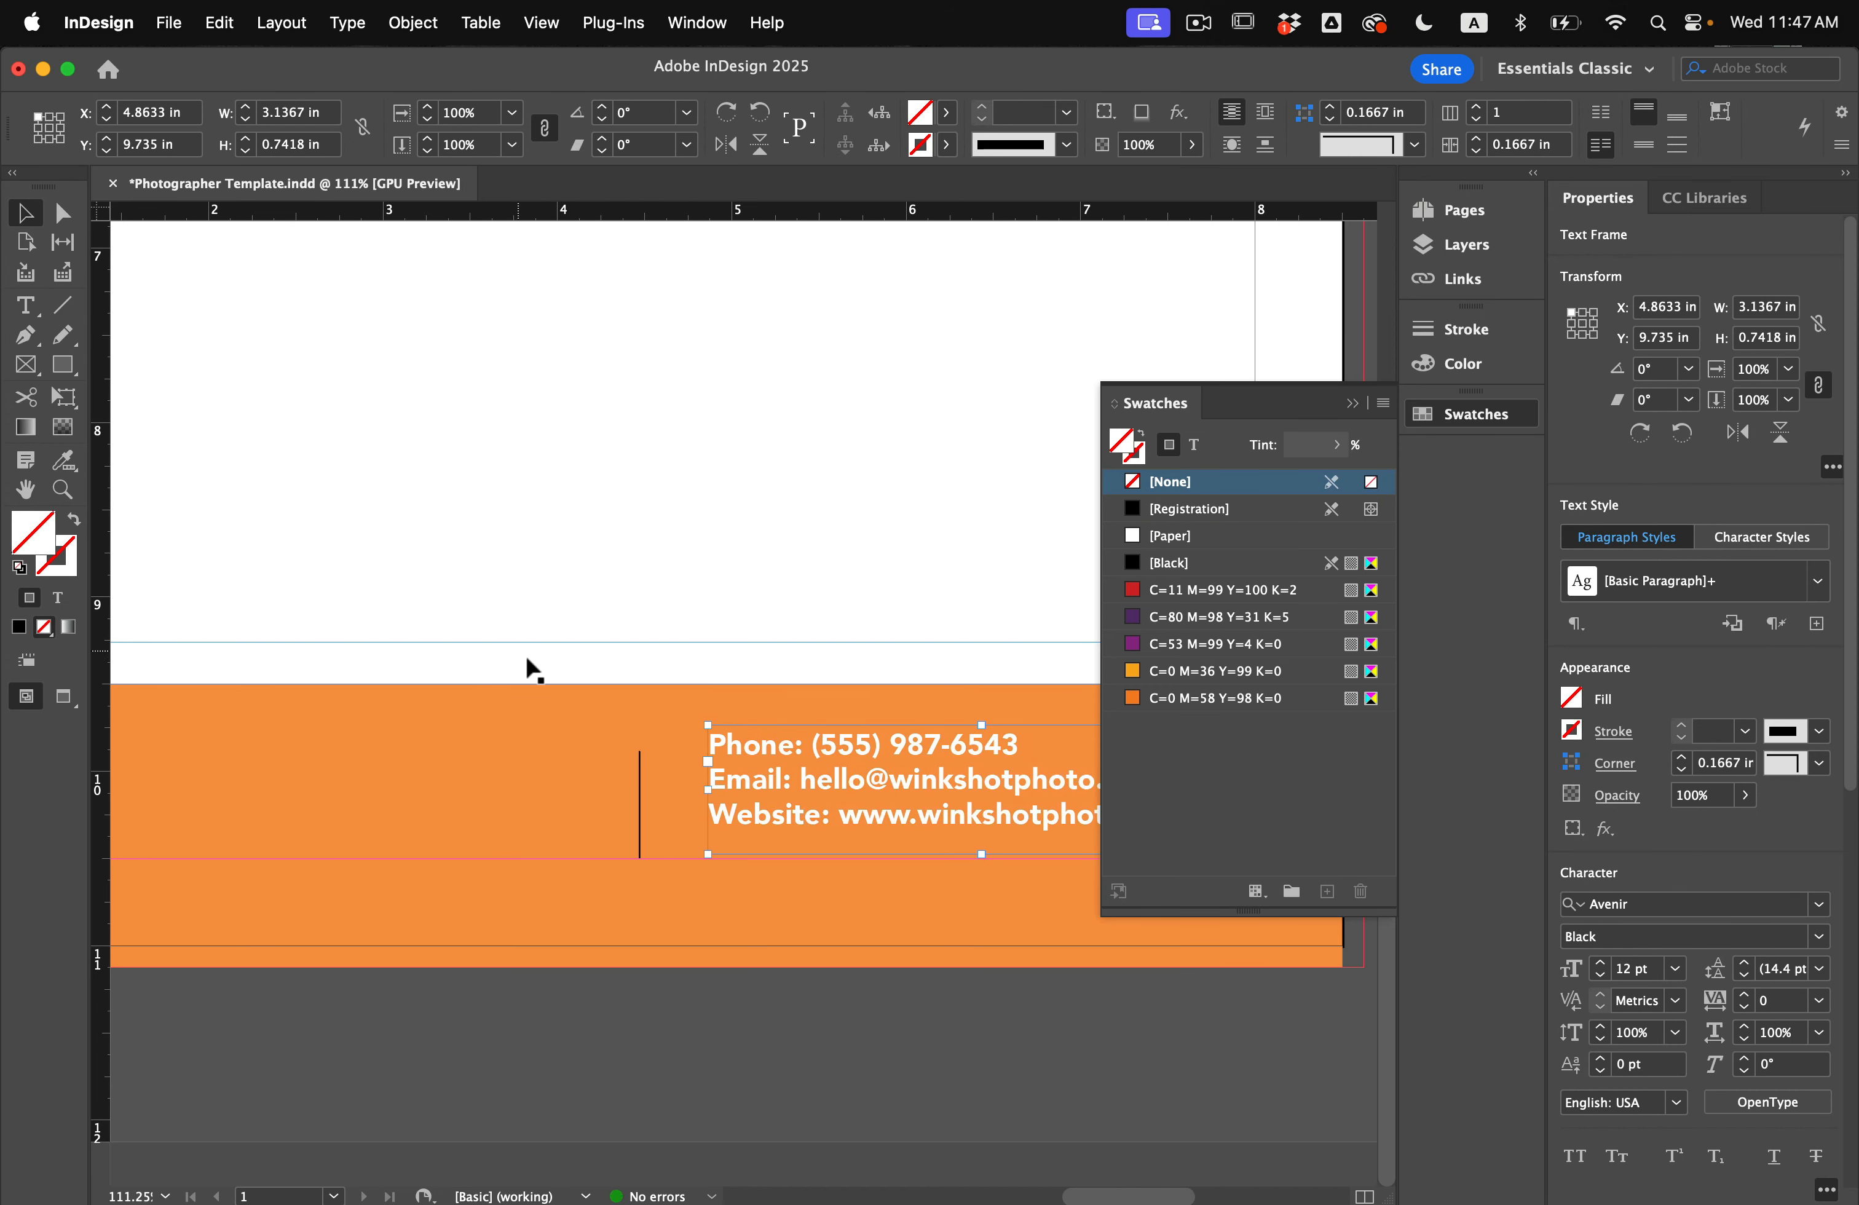
pyautogui.click(639, 785)
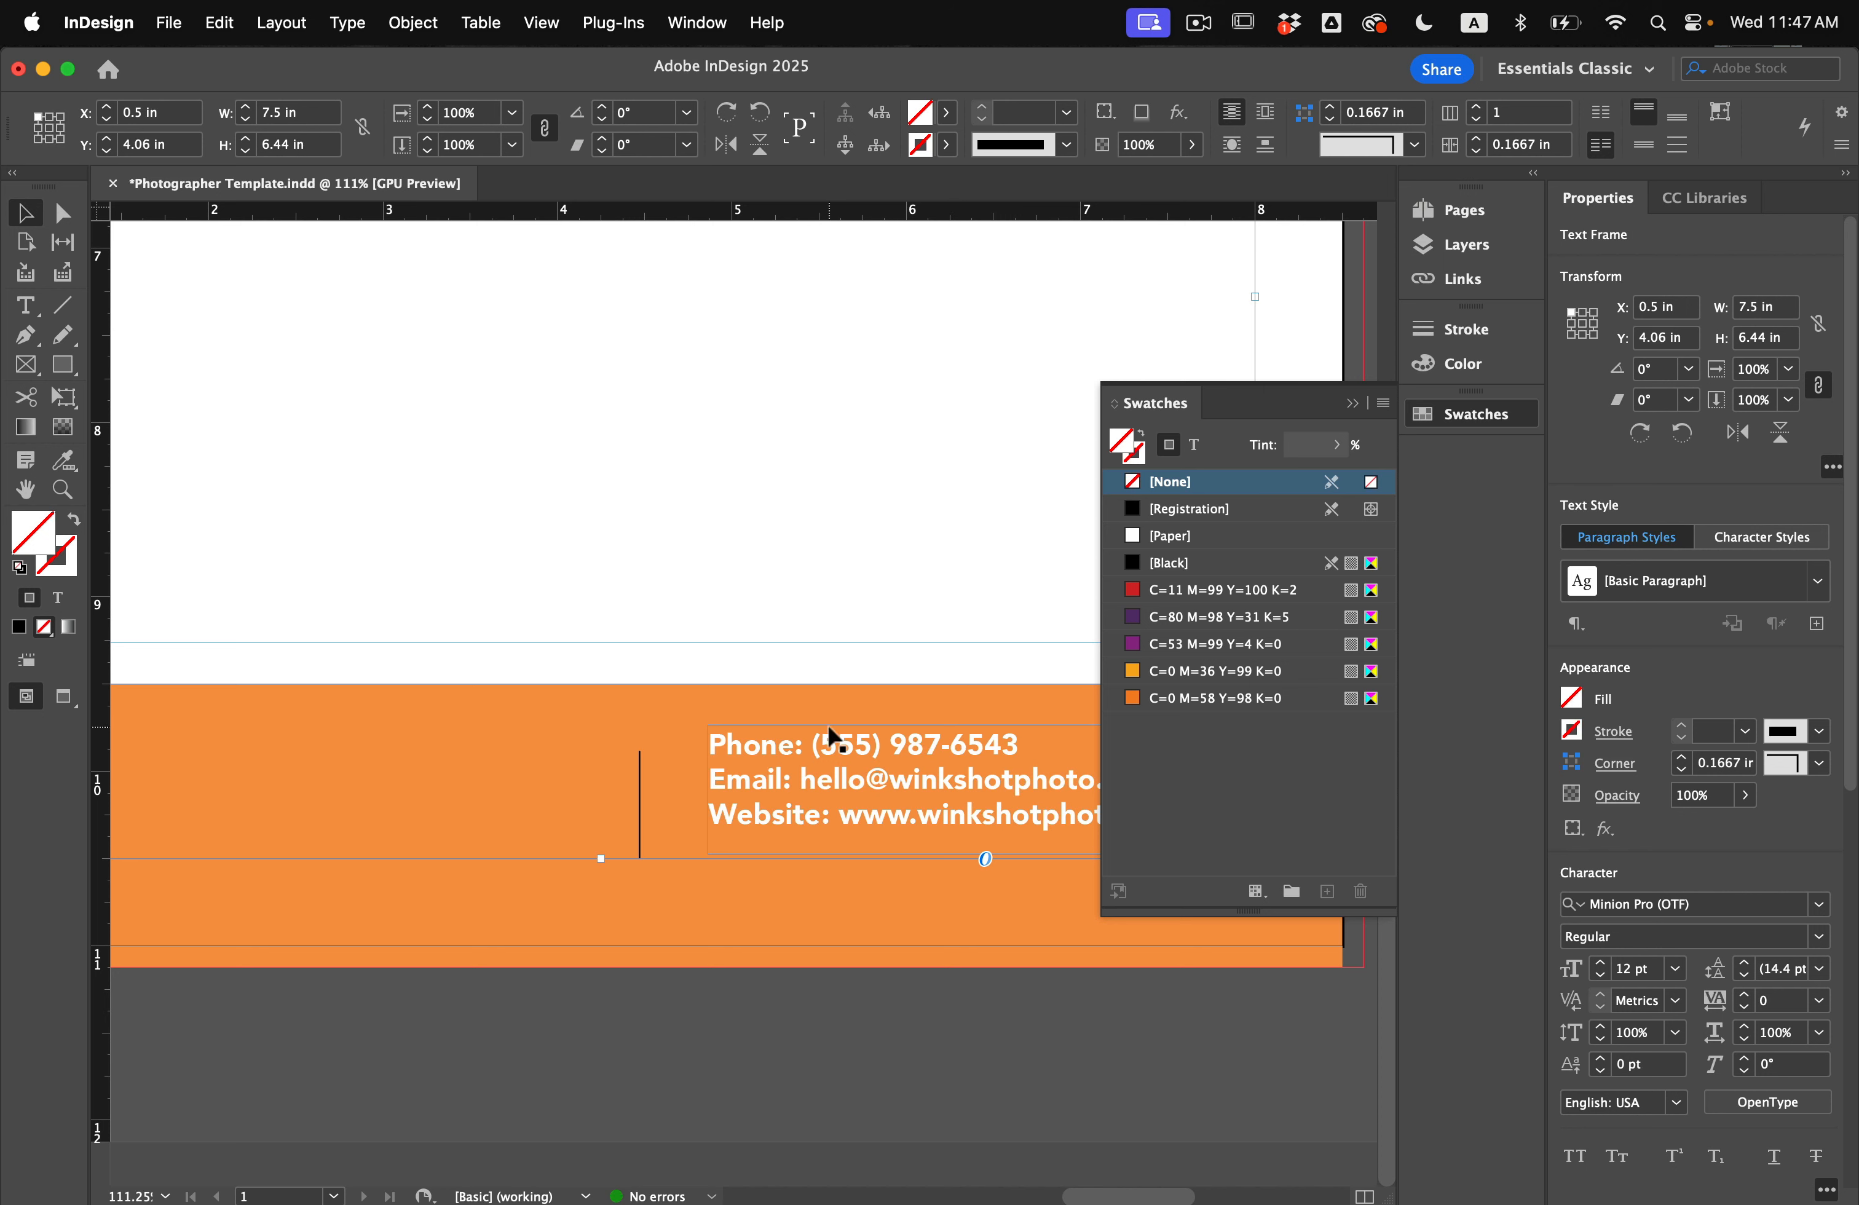
pyautogui.click(650, 988)
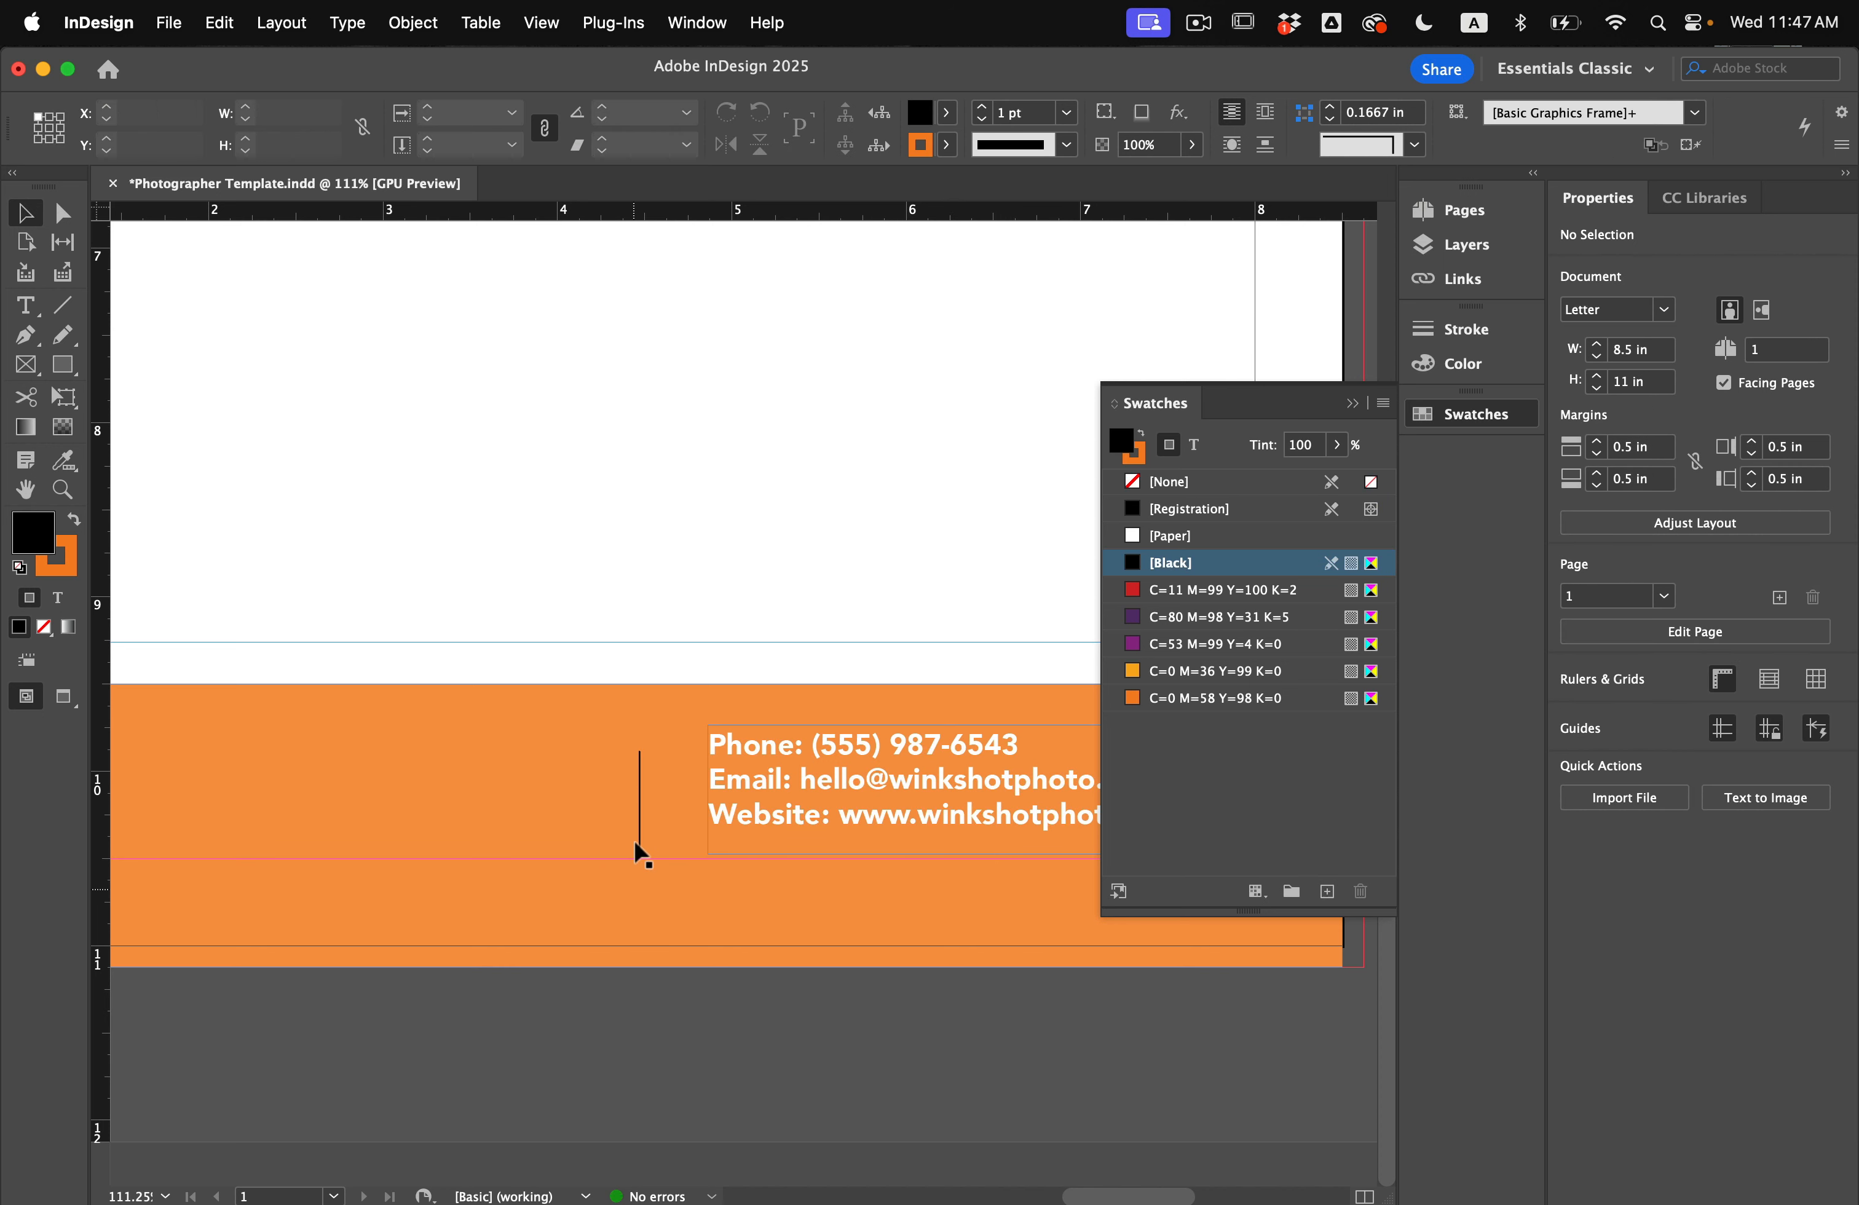
pyautogui.click(639, 825)
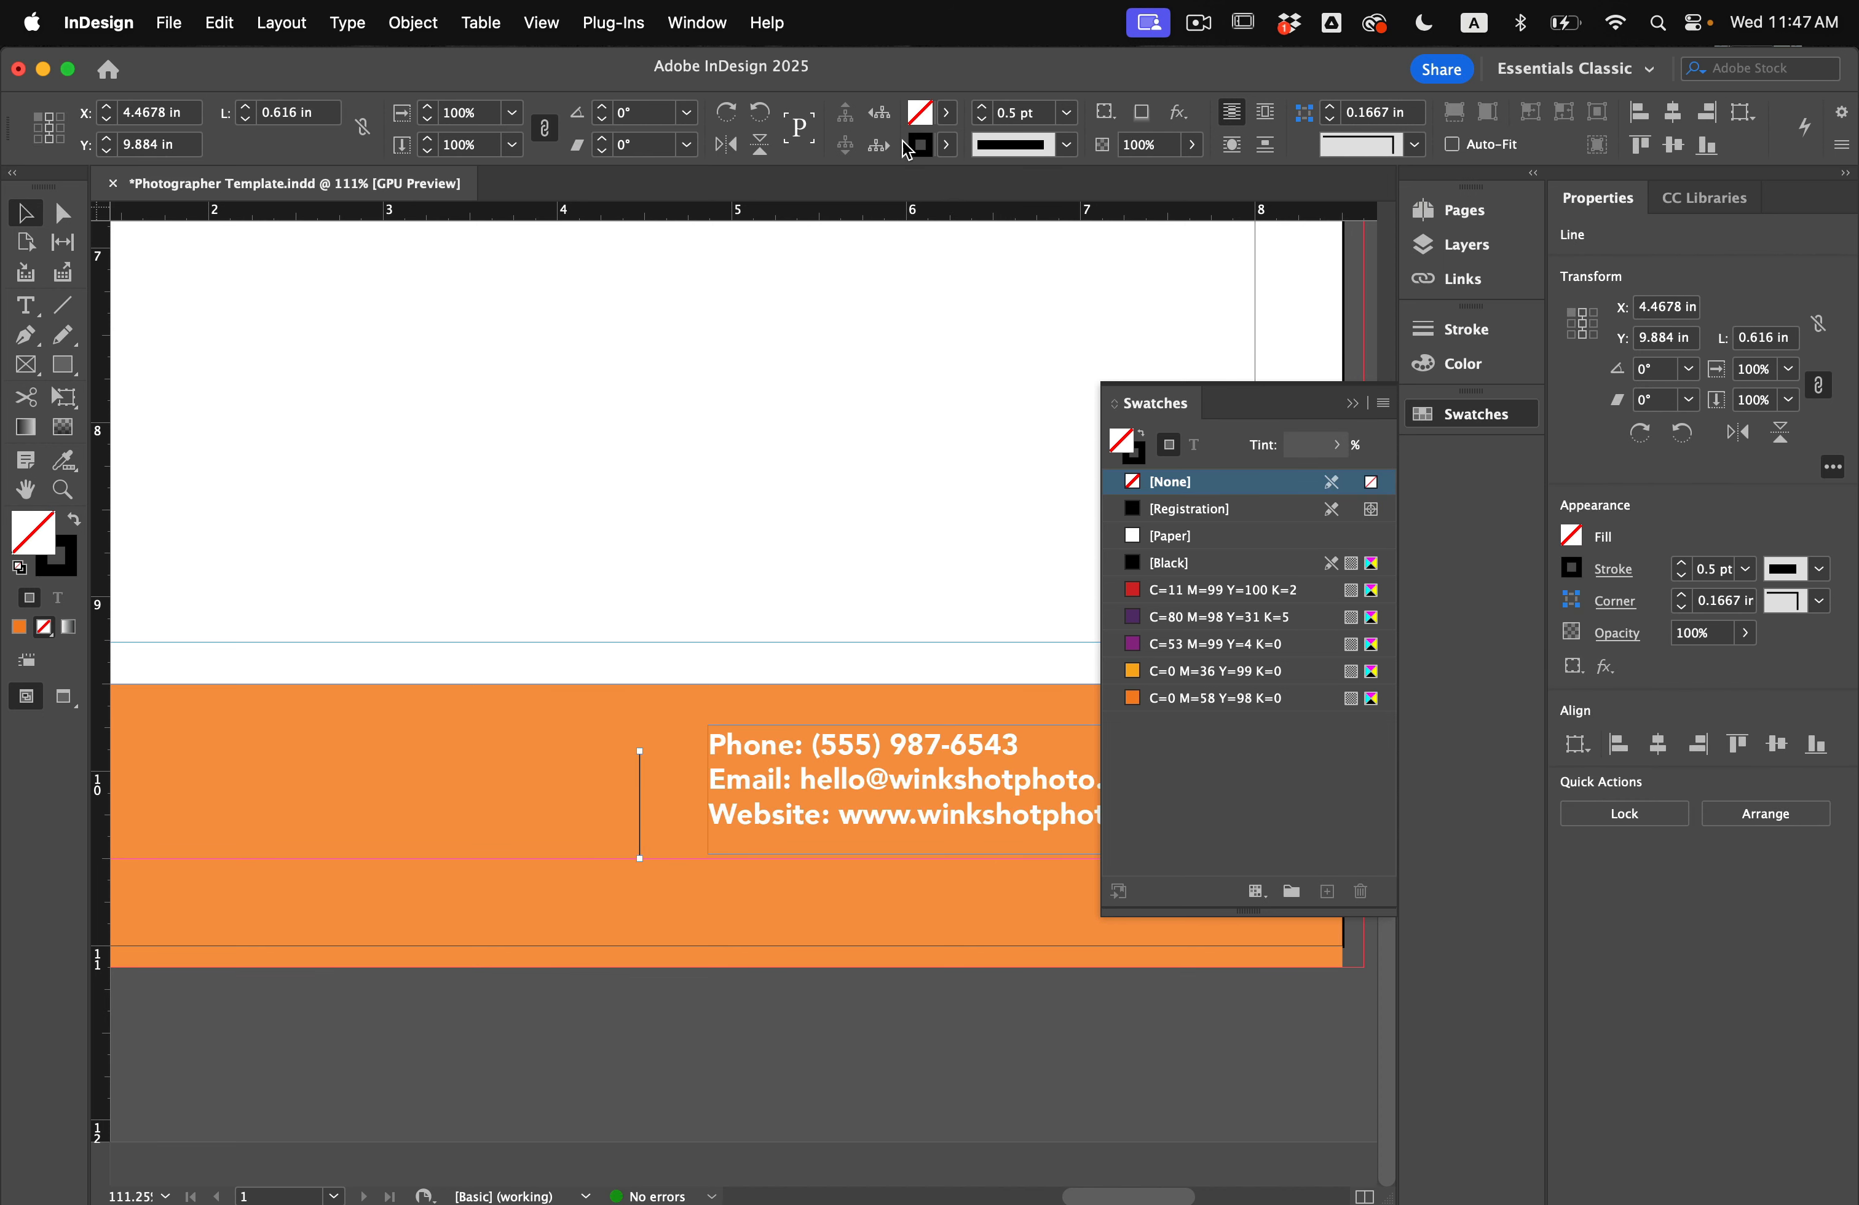
pyautogui.click(981, 107)
pyautogui.click(981, 107)
pyautogui.click(982, 107)
pyautogui.click(981, 107)
pyautogui.click(982, 107)
pyautogui.click(981, 107)
pyautogui.click(981, 107)
pyautogui.click(982, 107)
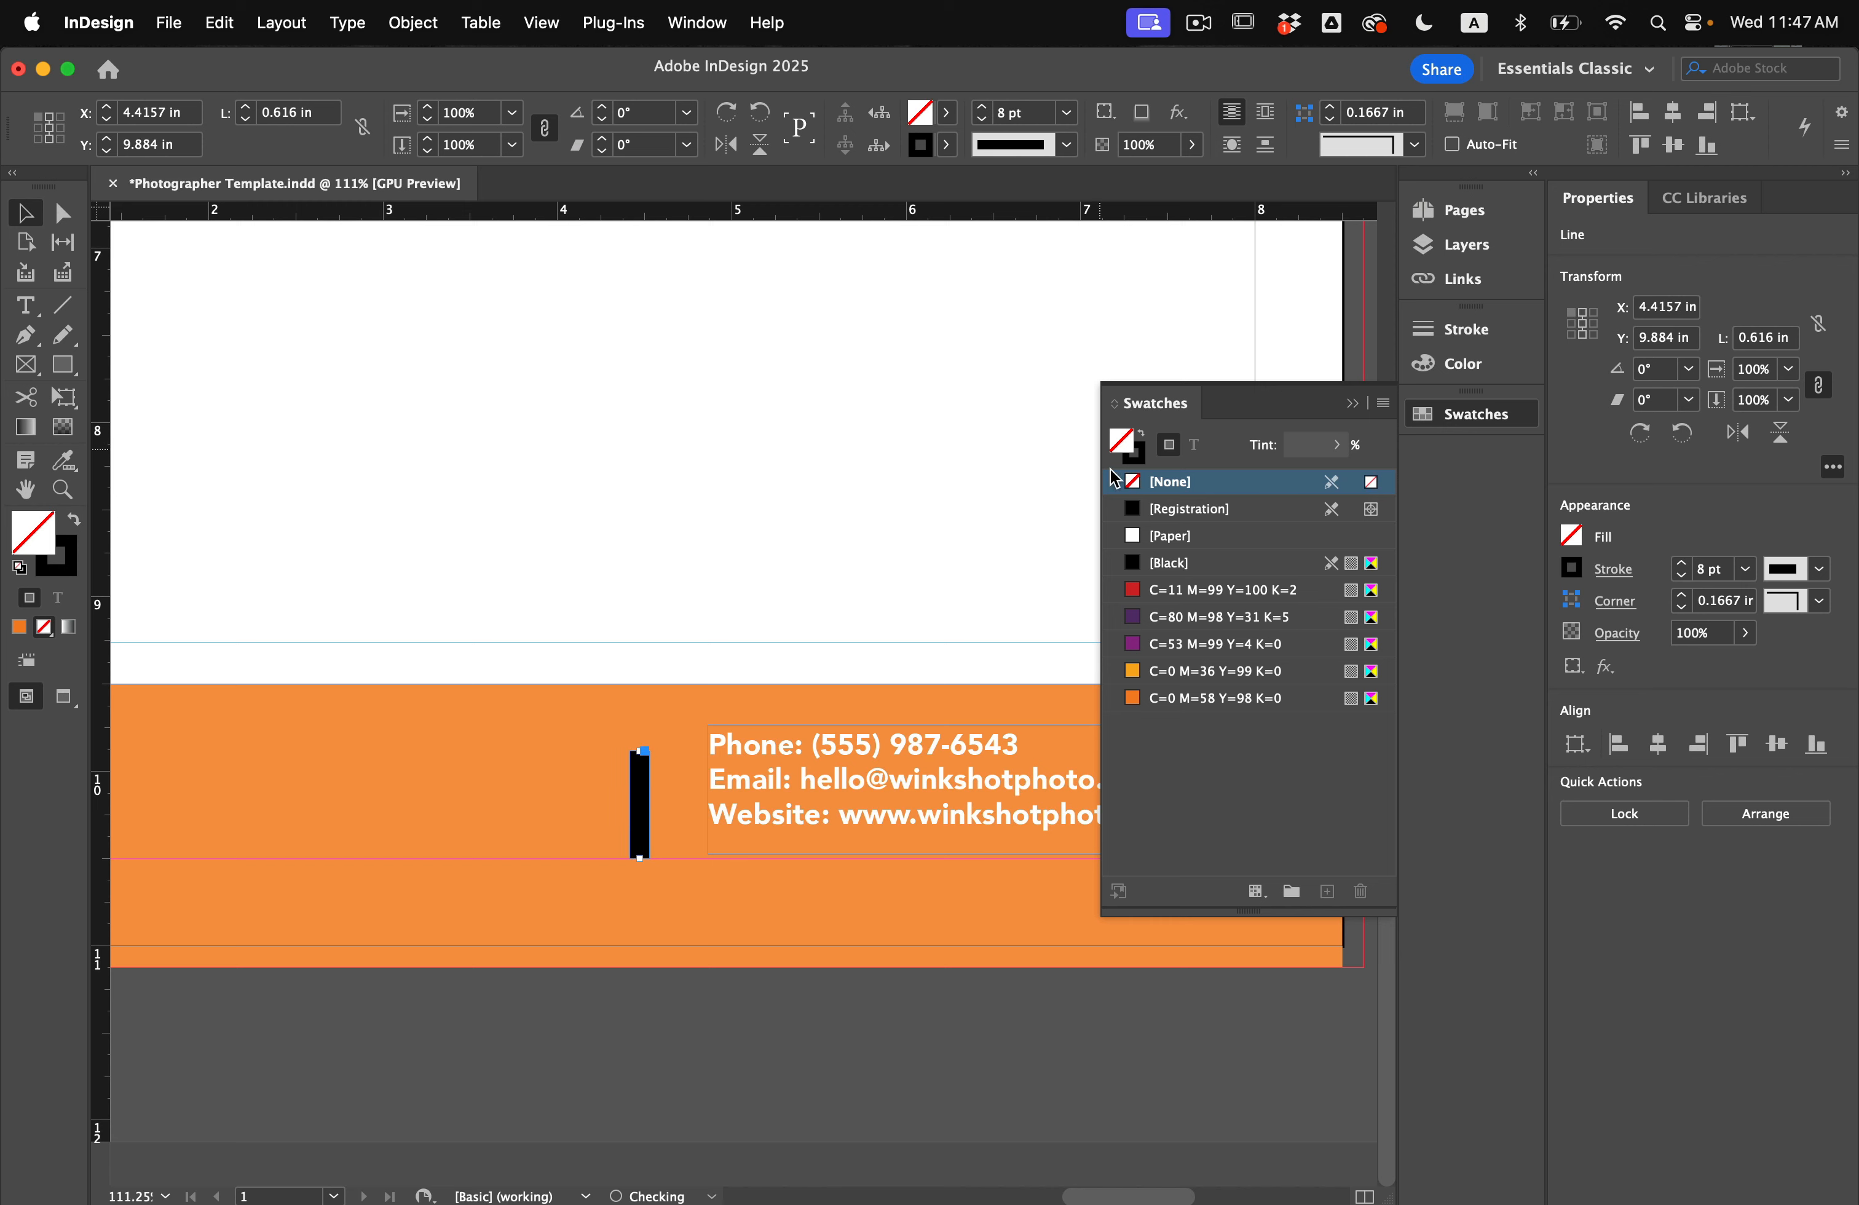
# Step: Give the footer divider line a [Paper] stroke colour and the Japanese Dots stroke type
pyautogui.click(1169, 545)
pyautogui.hotkey('shift', 'x')
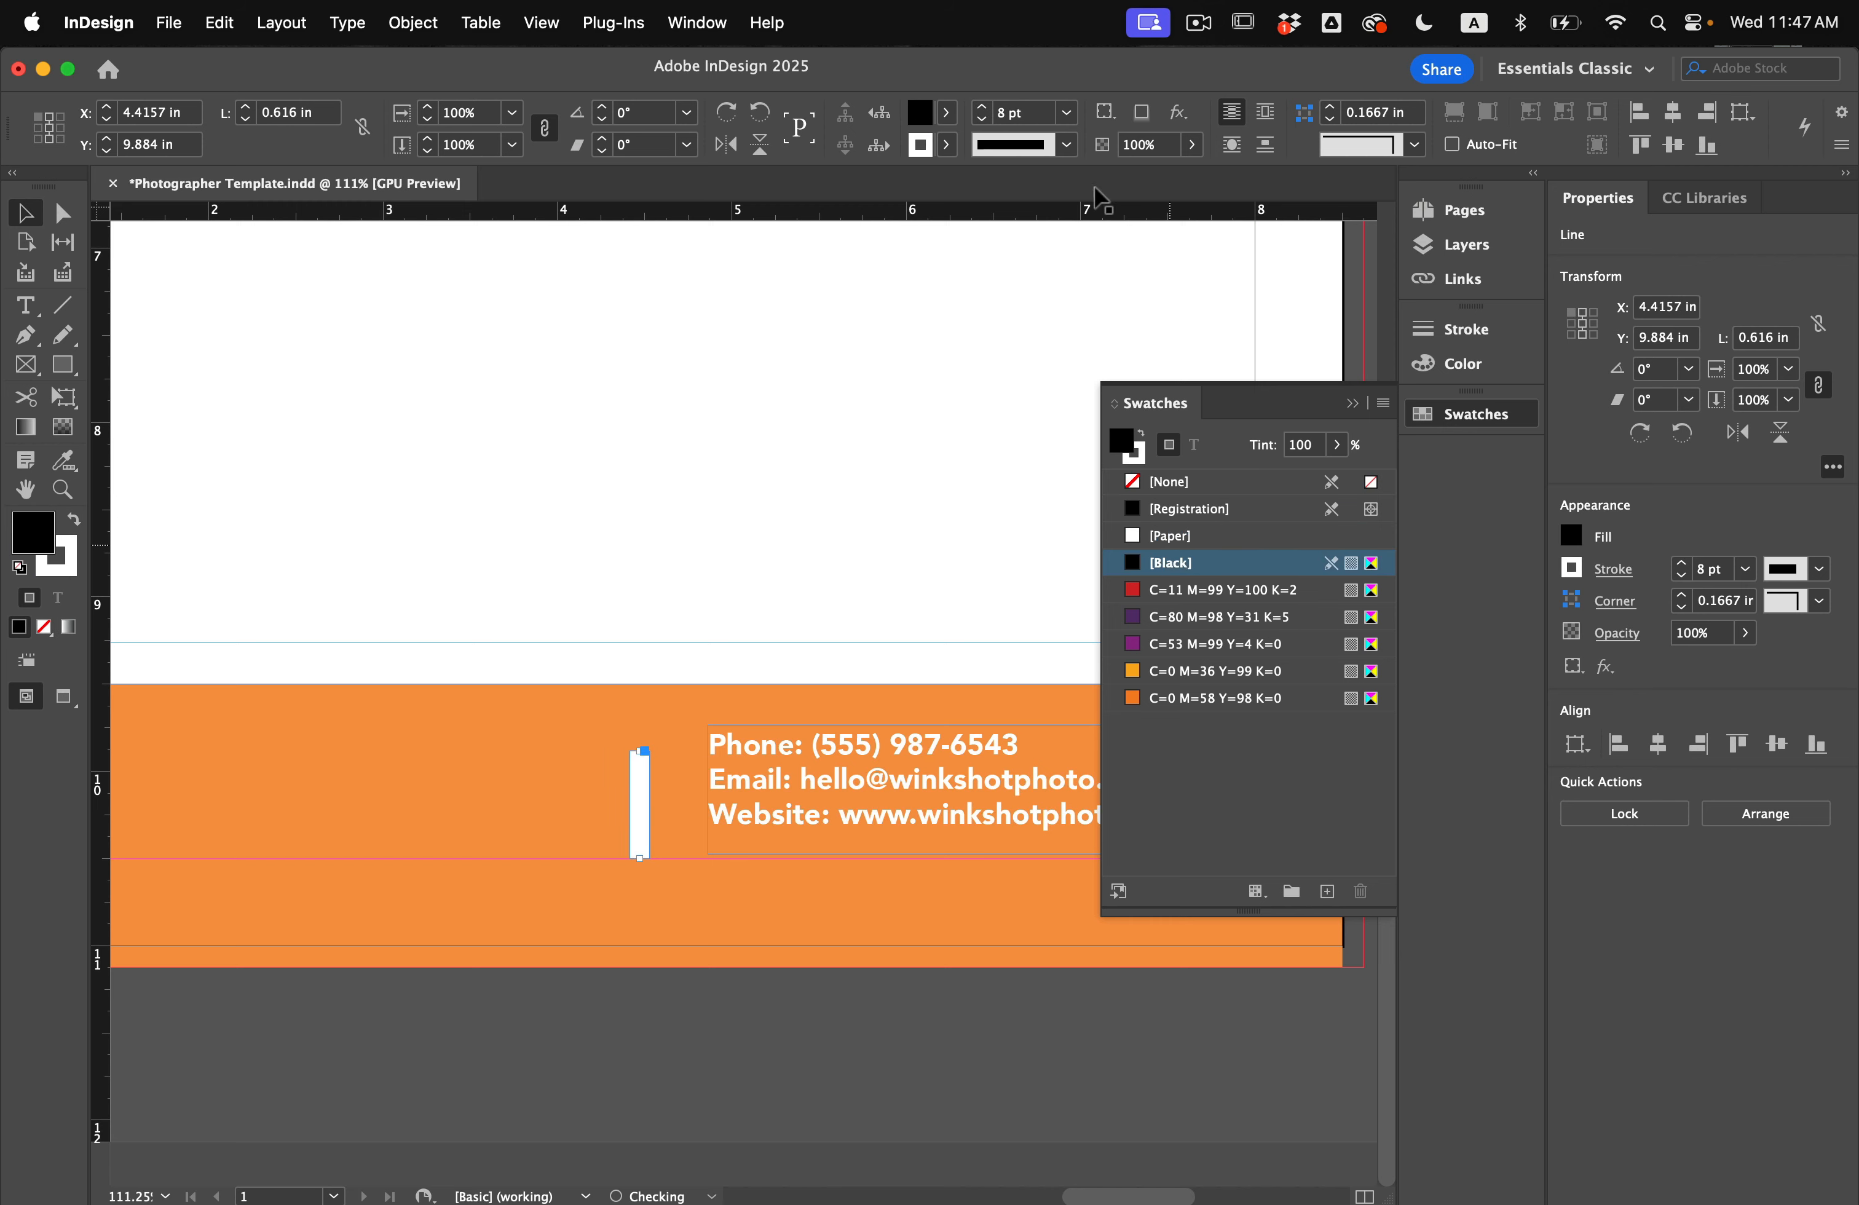
pyautogui.click(1065, 143)
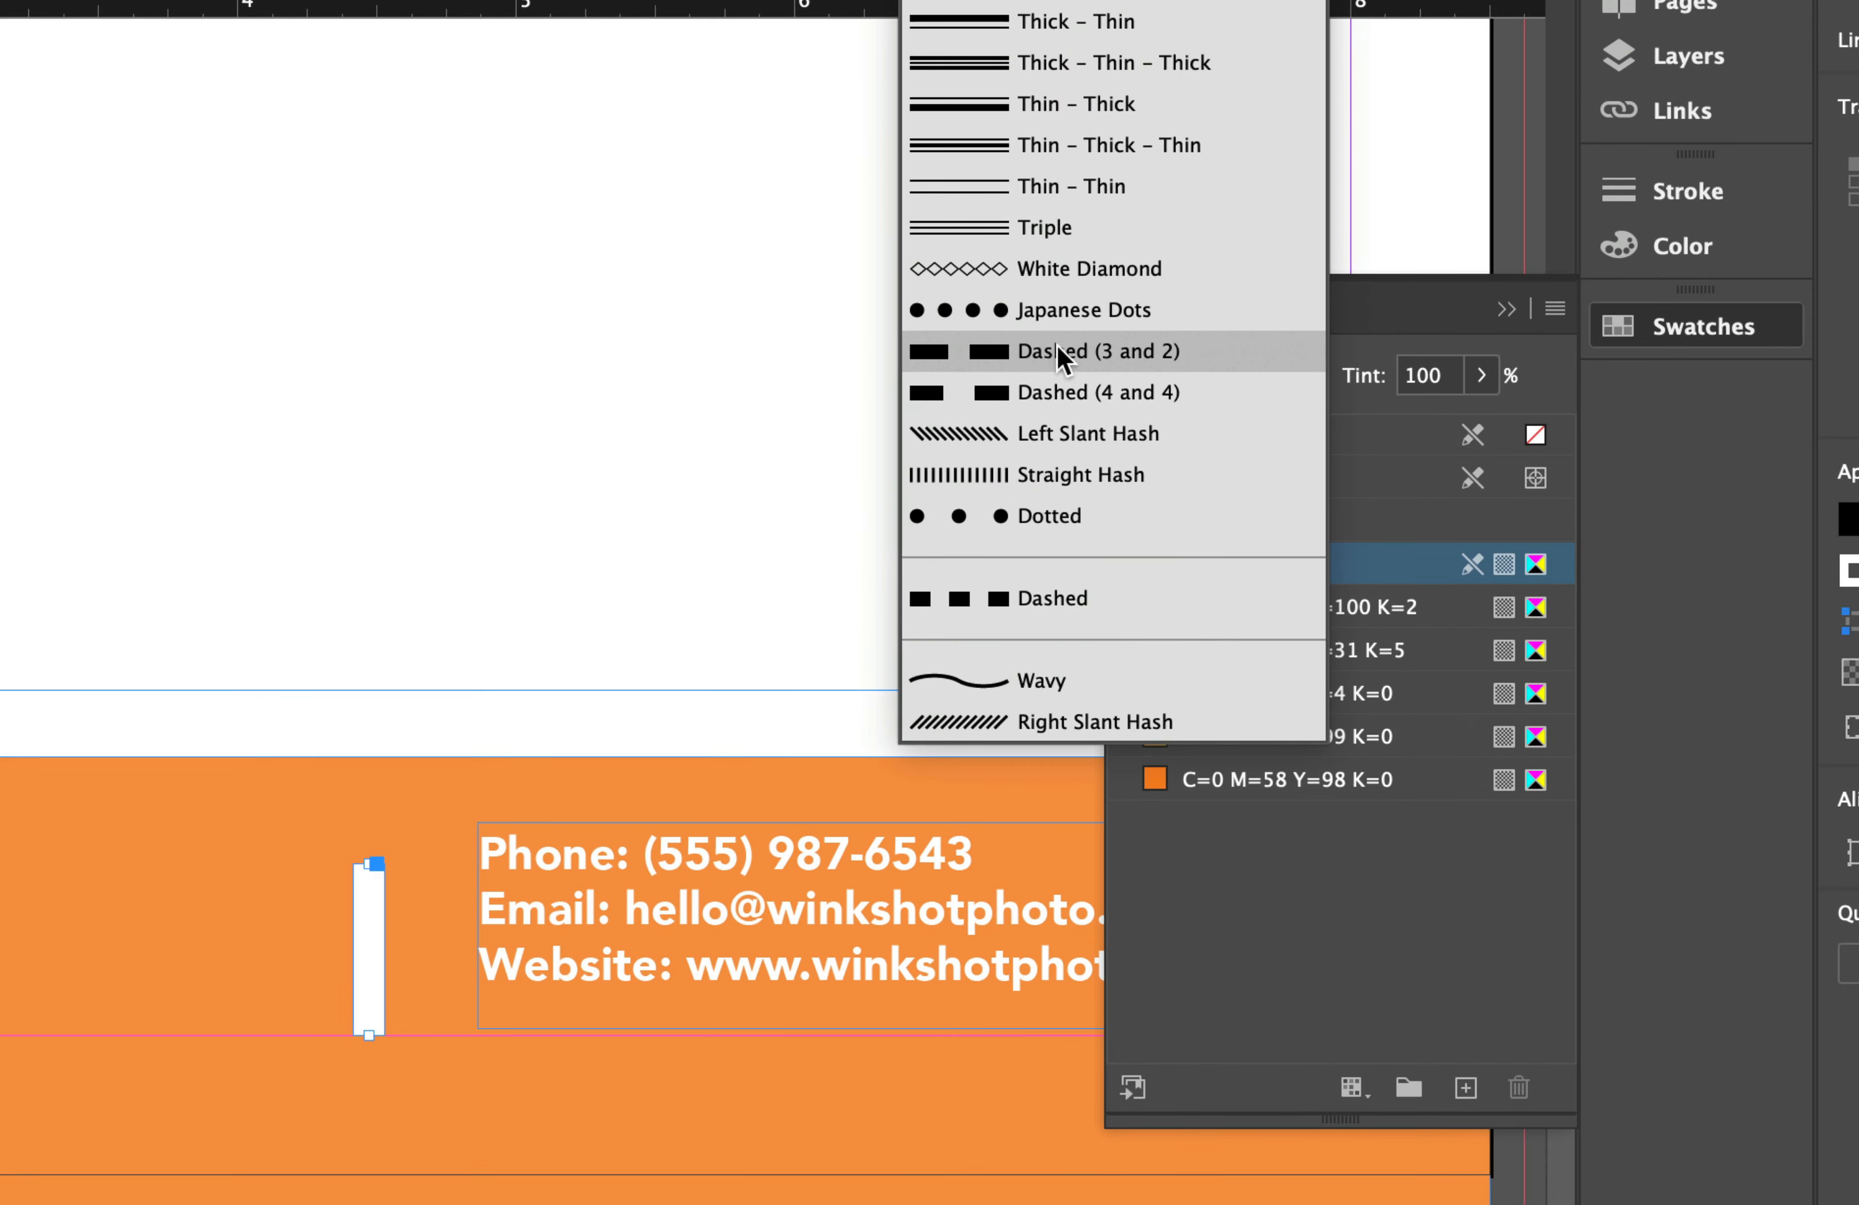
pyautogui.click(1084, 405)
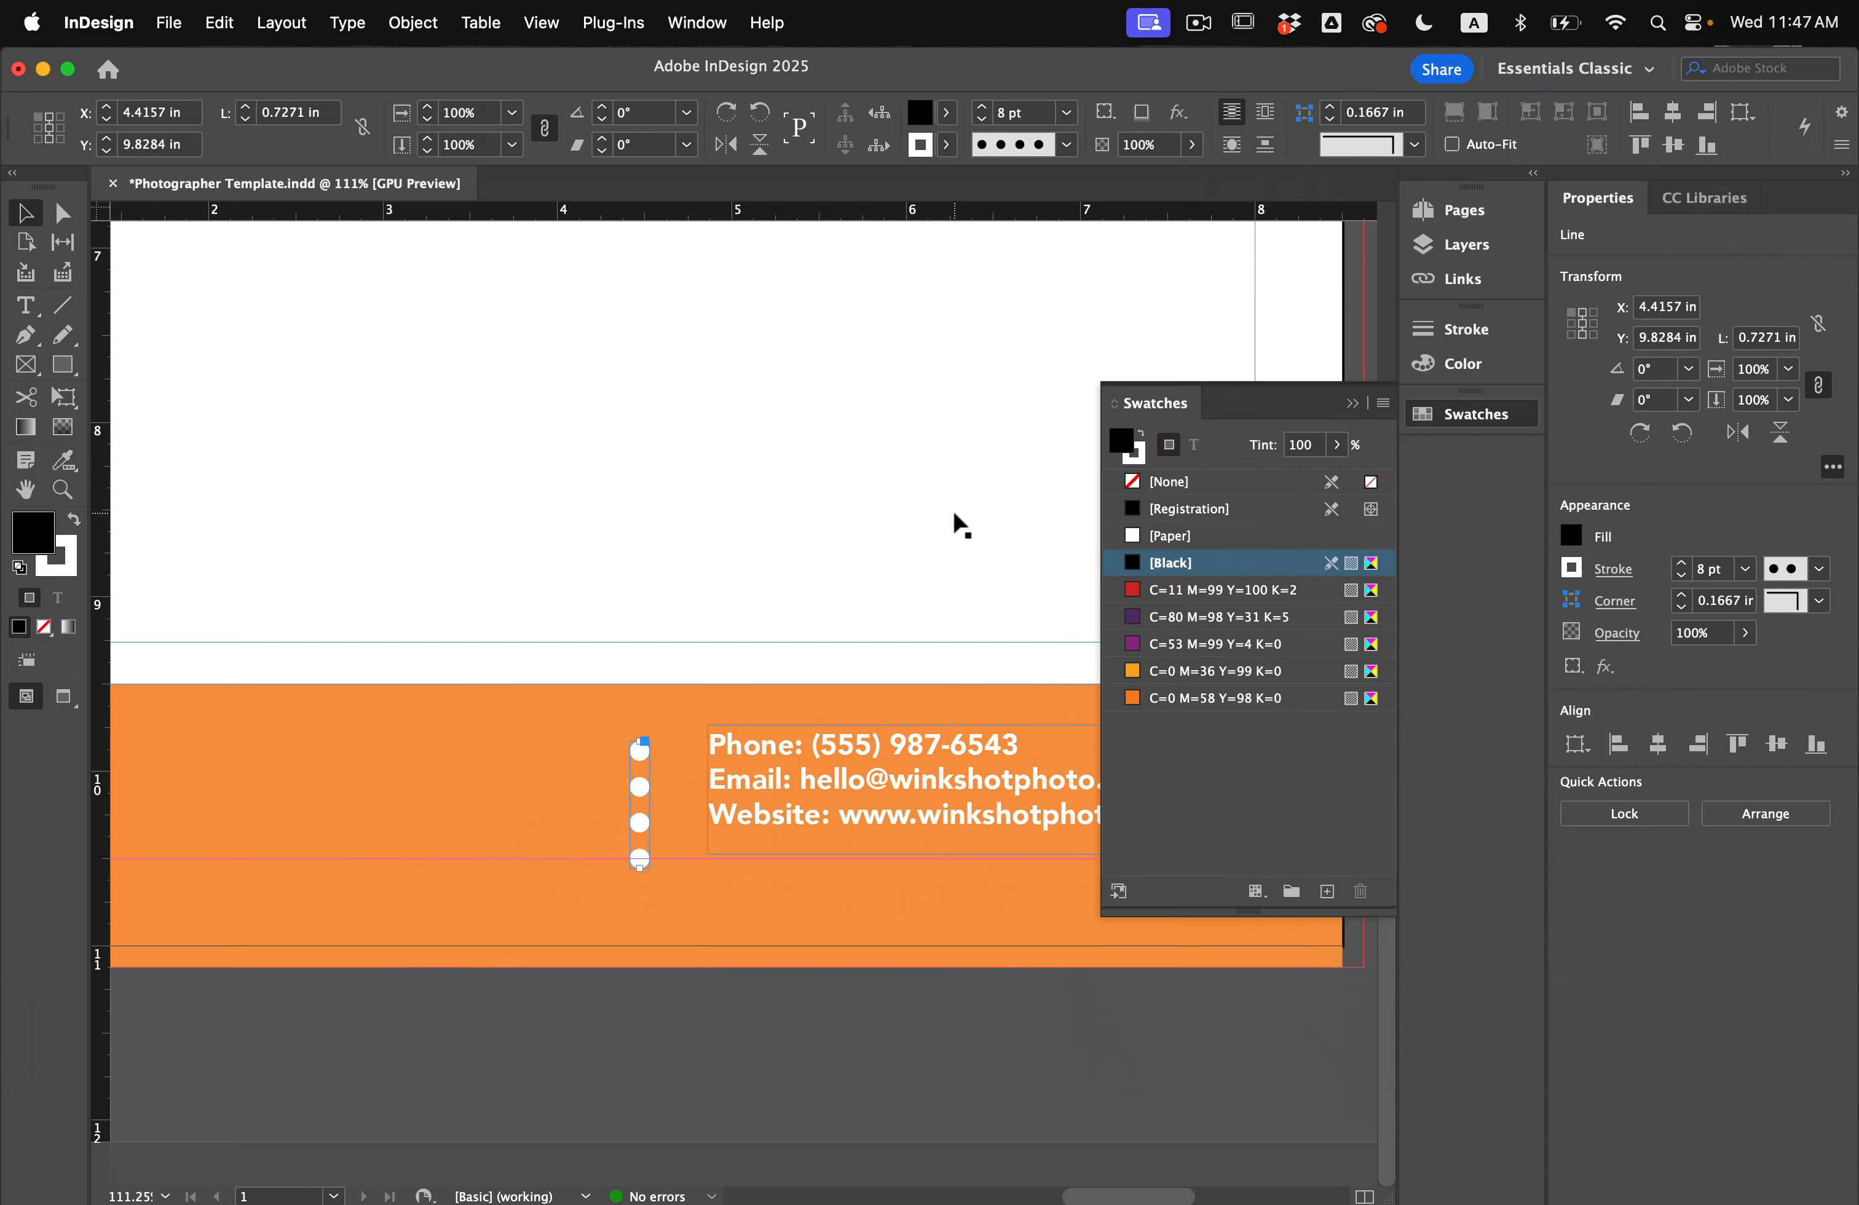
# Step: Lengthen the dotted divider so that it spans the full height of the orange footer
pyautogui.moveTo(639, 859); pyautogui.dragTo(639, 944)
pyautogui.moveTo(632, 683); pyautogui.dragTo(634, 670)
pyautogui.press('super+z')
pyautogui.moveTo(636, 864); pyautogui.dragTo(640, 817)
pyautogui.moveTo(637, 895); pyautogui.dragTo(640, 945)
pyautogui.click(672, 1064)
# Step: Nudge the contact text frame down in the footer to a Y position of 9.7906 in
pyautogui.scroll(-5, 677, 882)
pyautogui.scroll(-1, 677, 881)
pyautogui.click(757, 984)
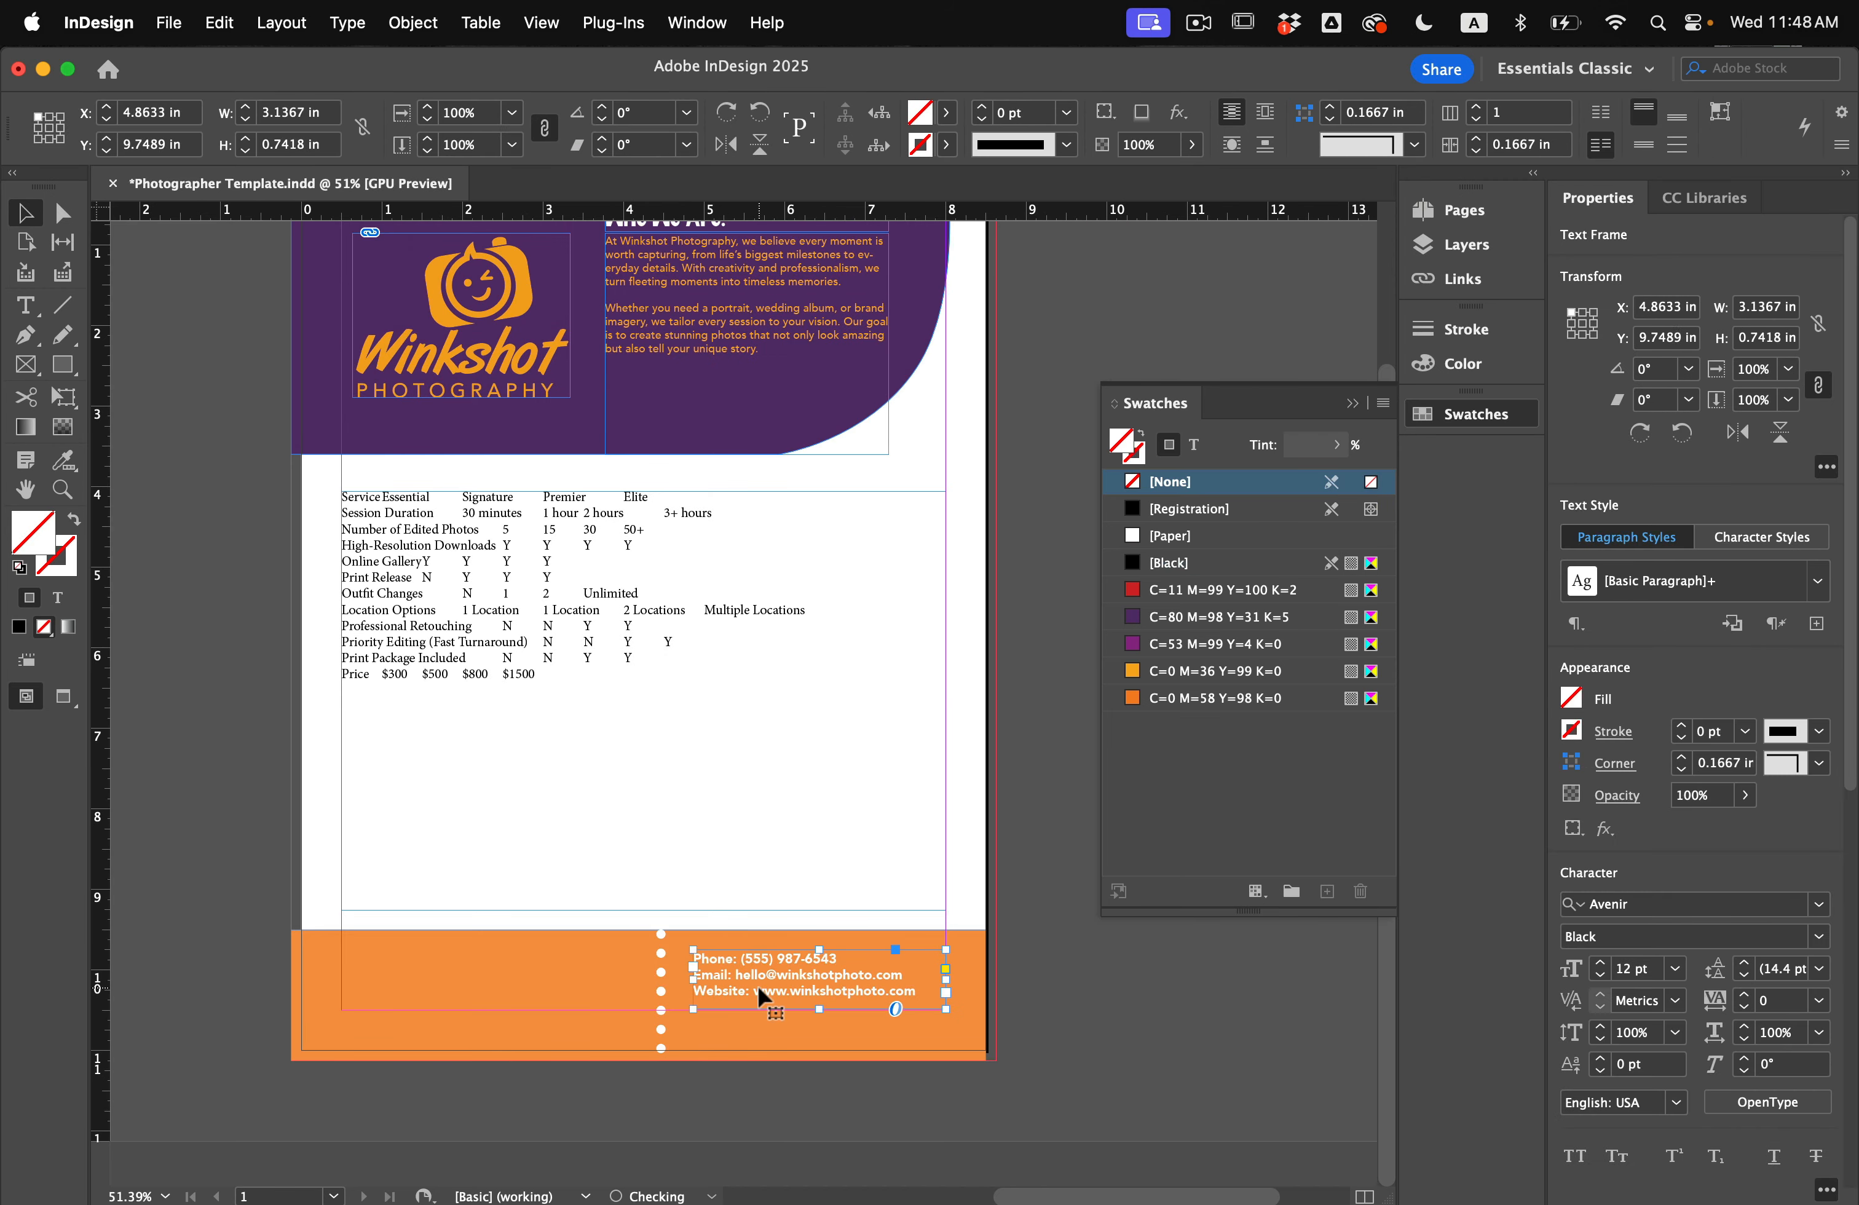
pyautogui.scroll(1, 678, 801)
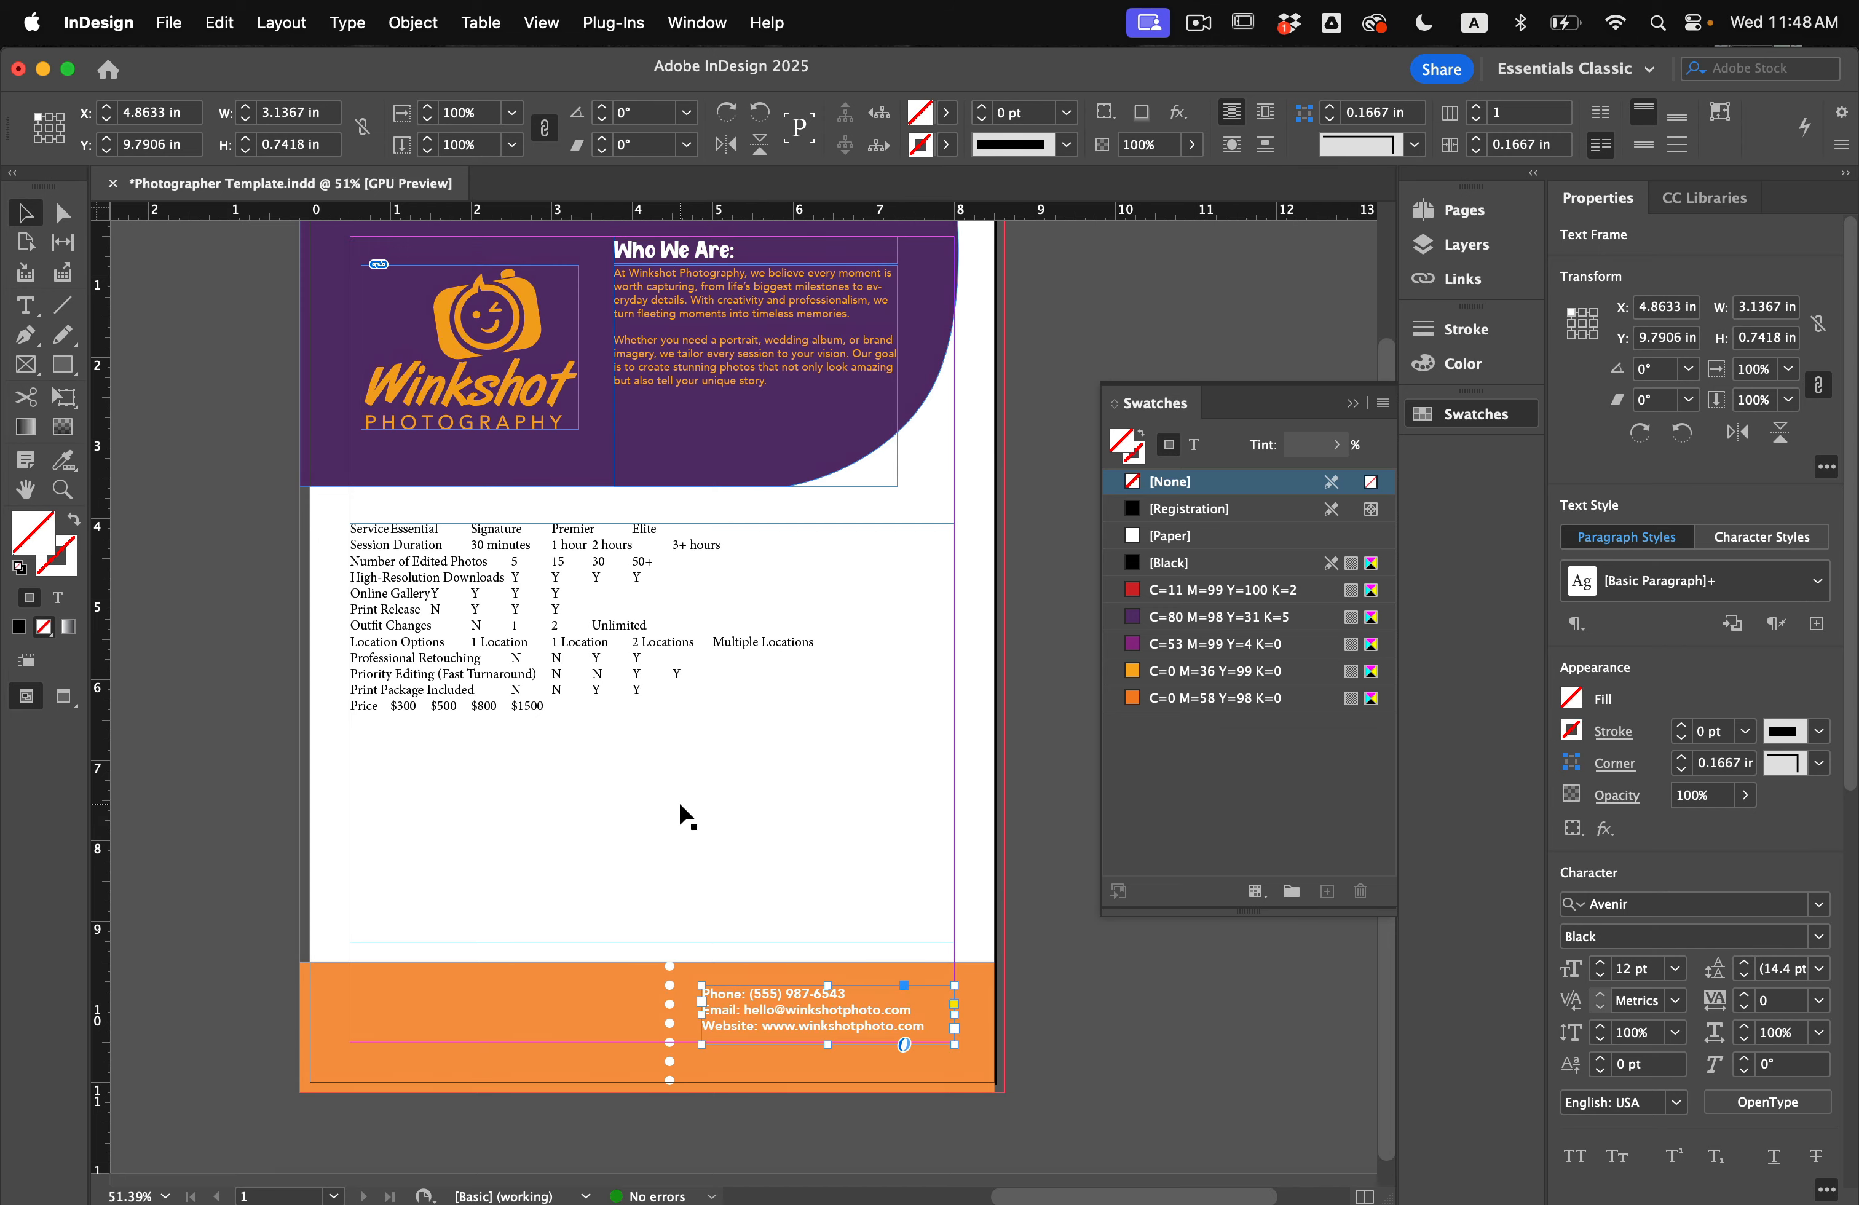
pyautogui.scroll(2, 585, 689)
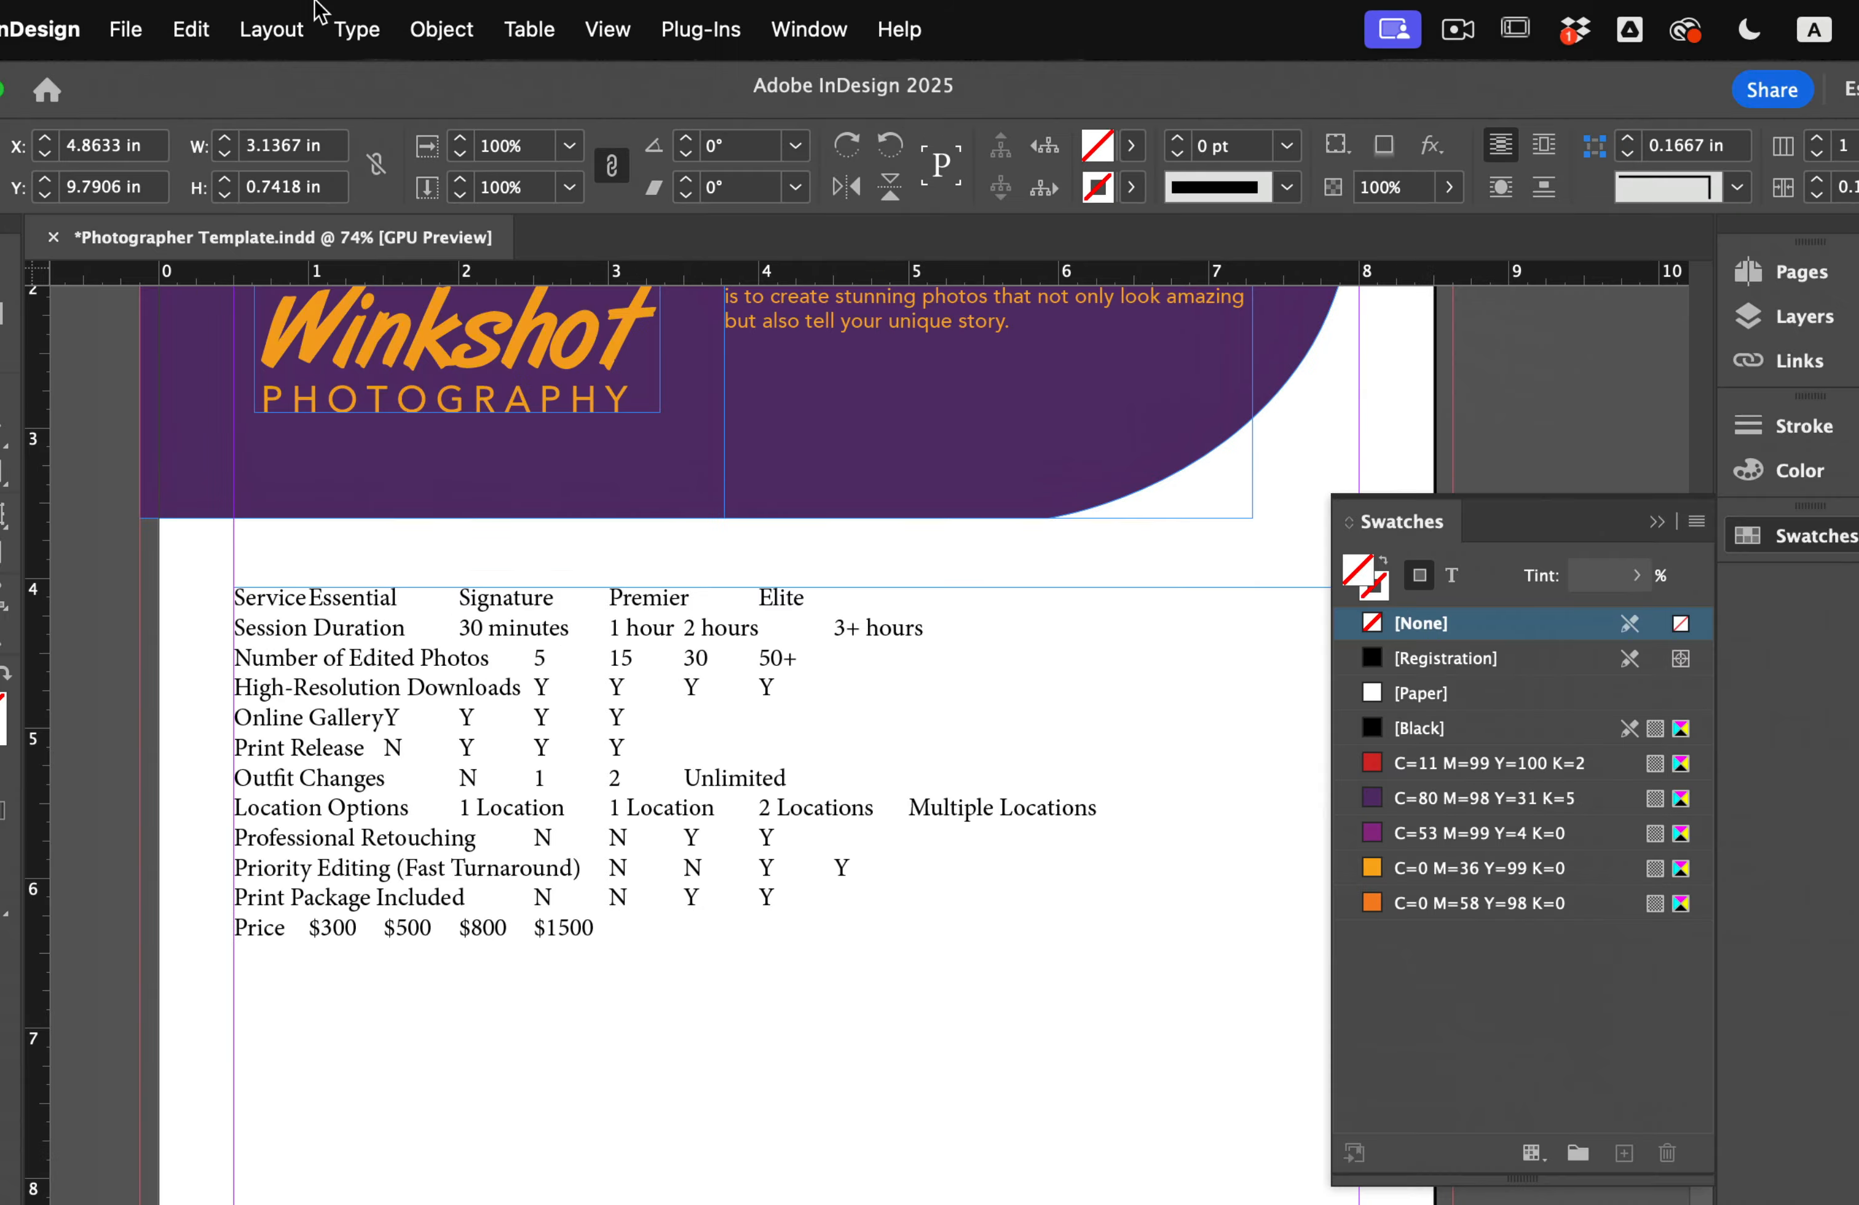
# Step: Show hidden characters and convert the service and pricing text into a table with Tab column and Paragraph row separators
pyautogui.click(347, 23)
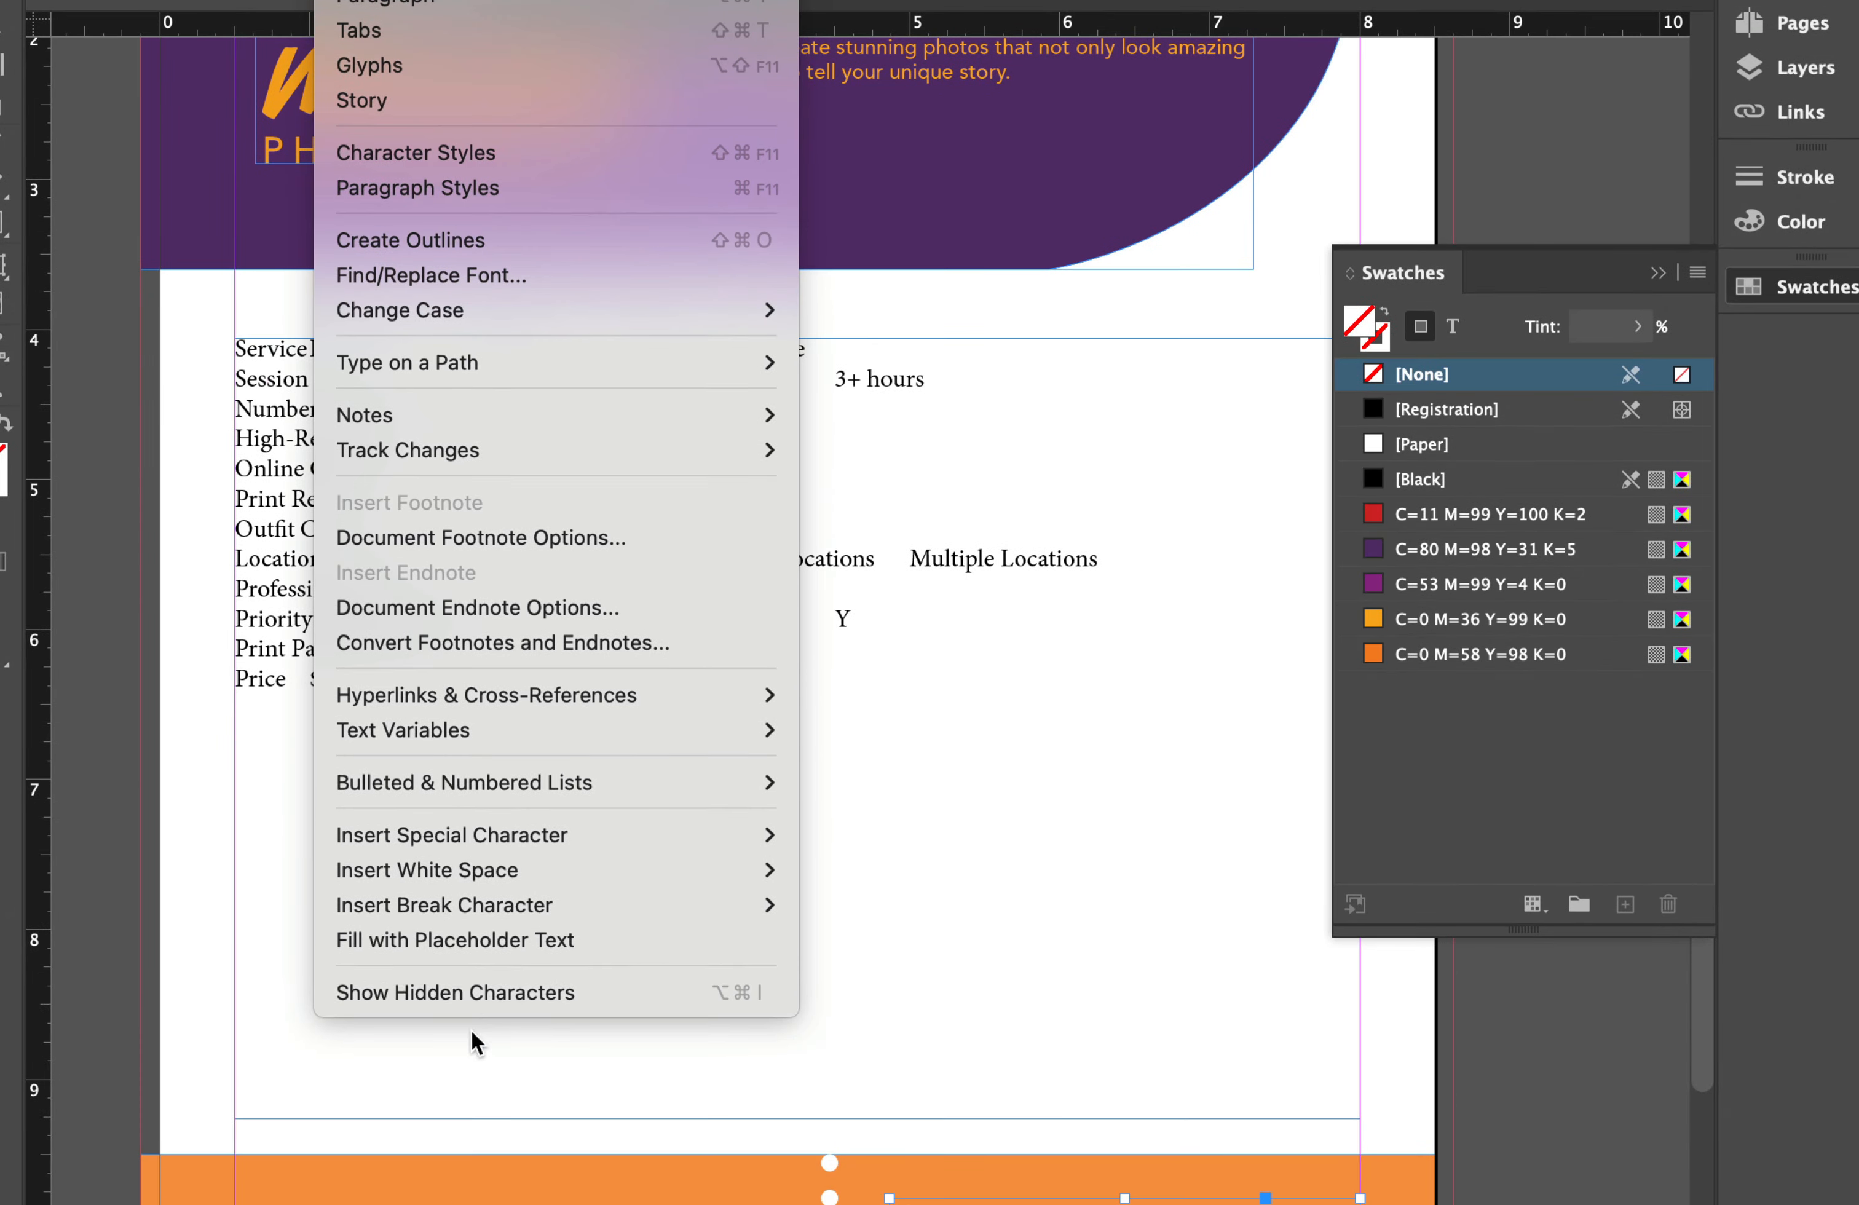
pyautogui.click(481, 992)
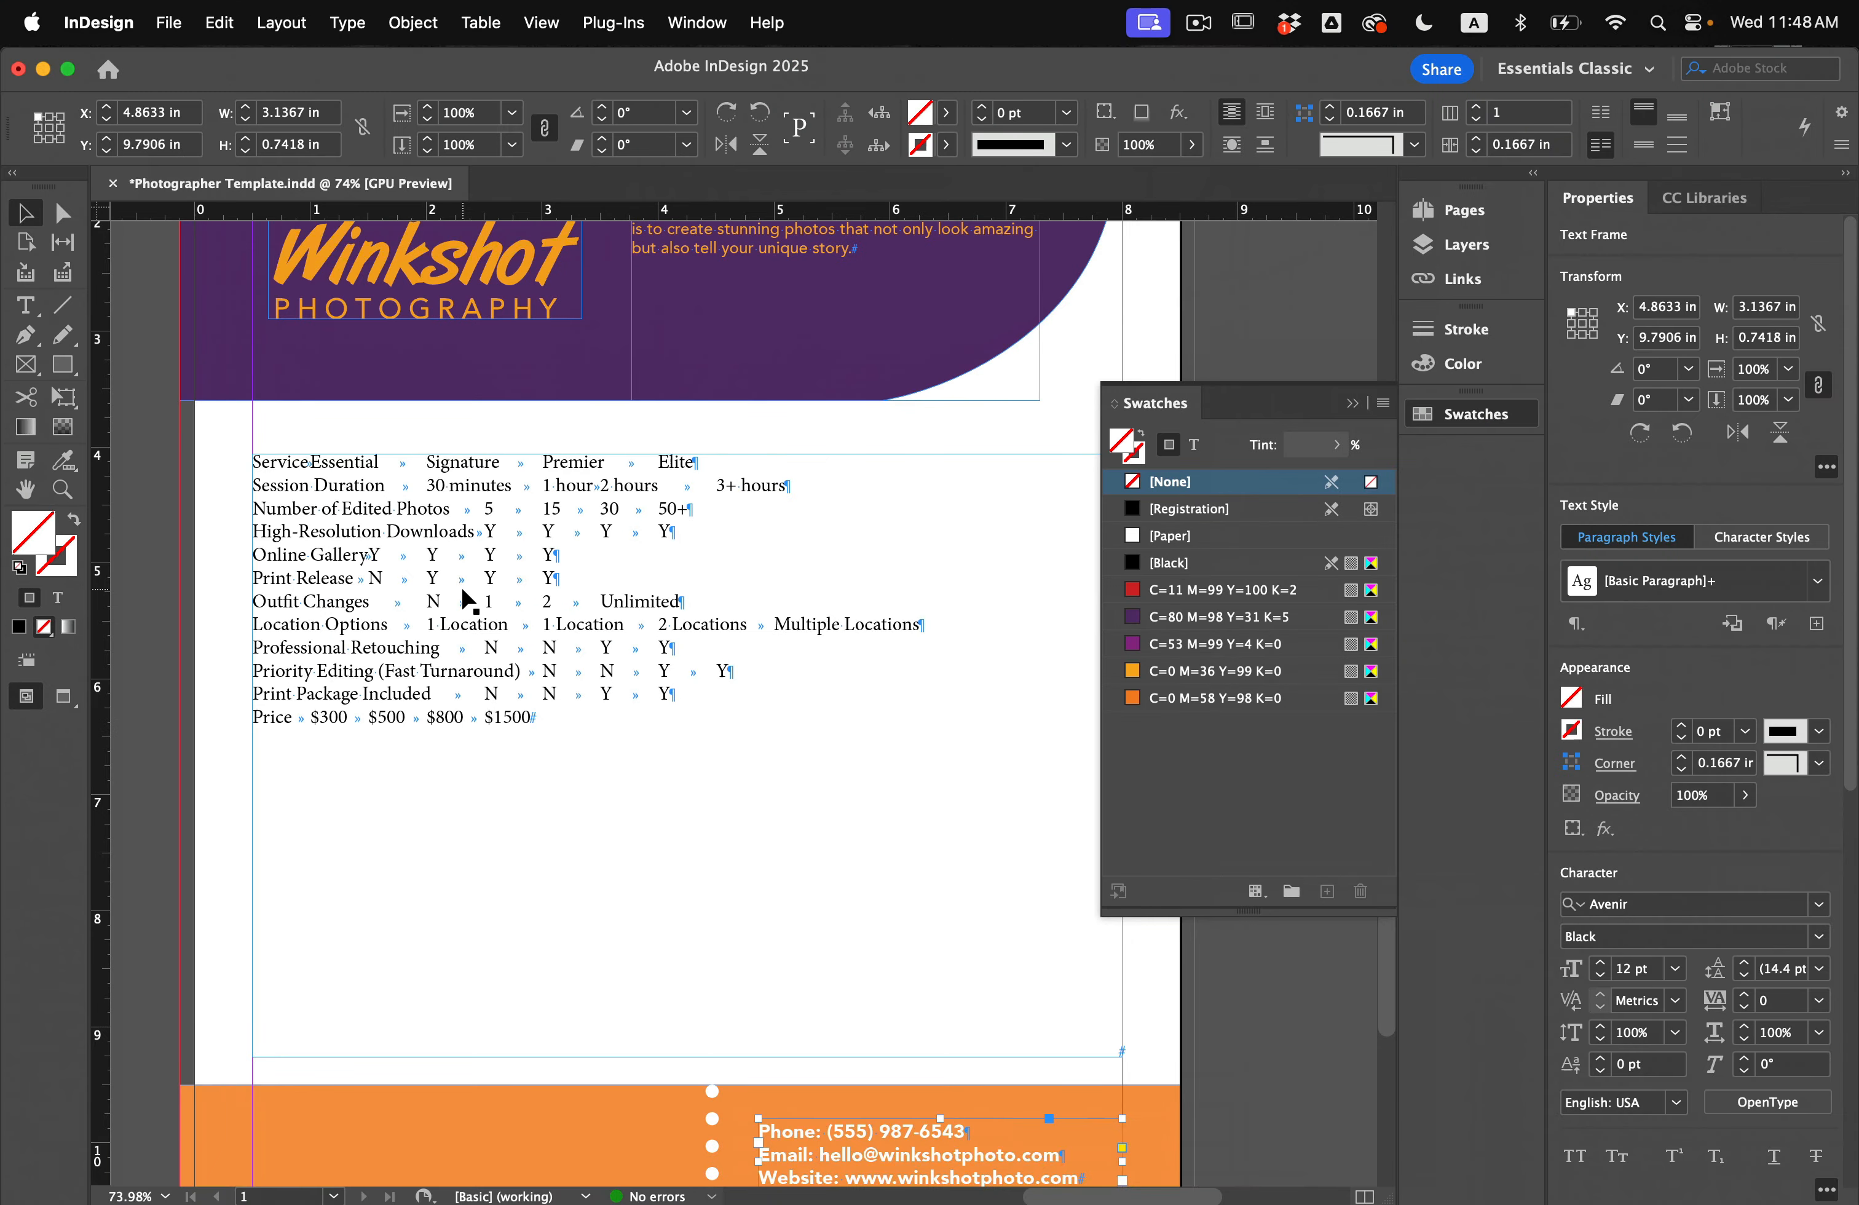
pyautogui.press('t')
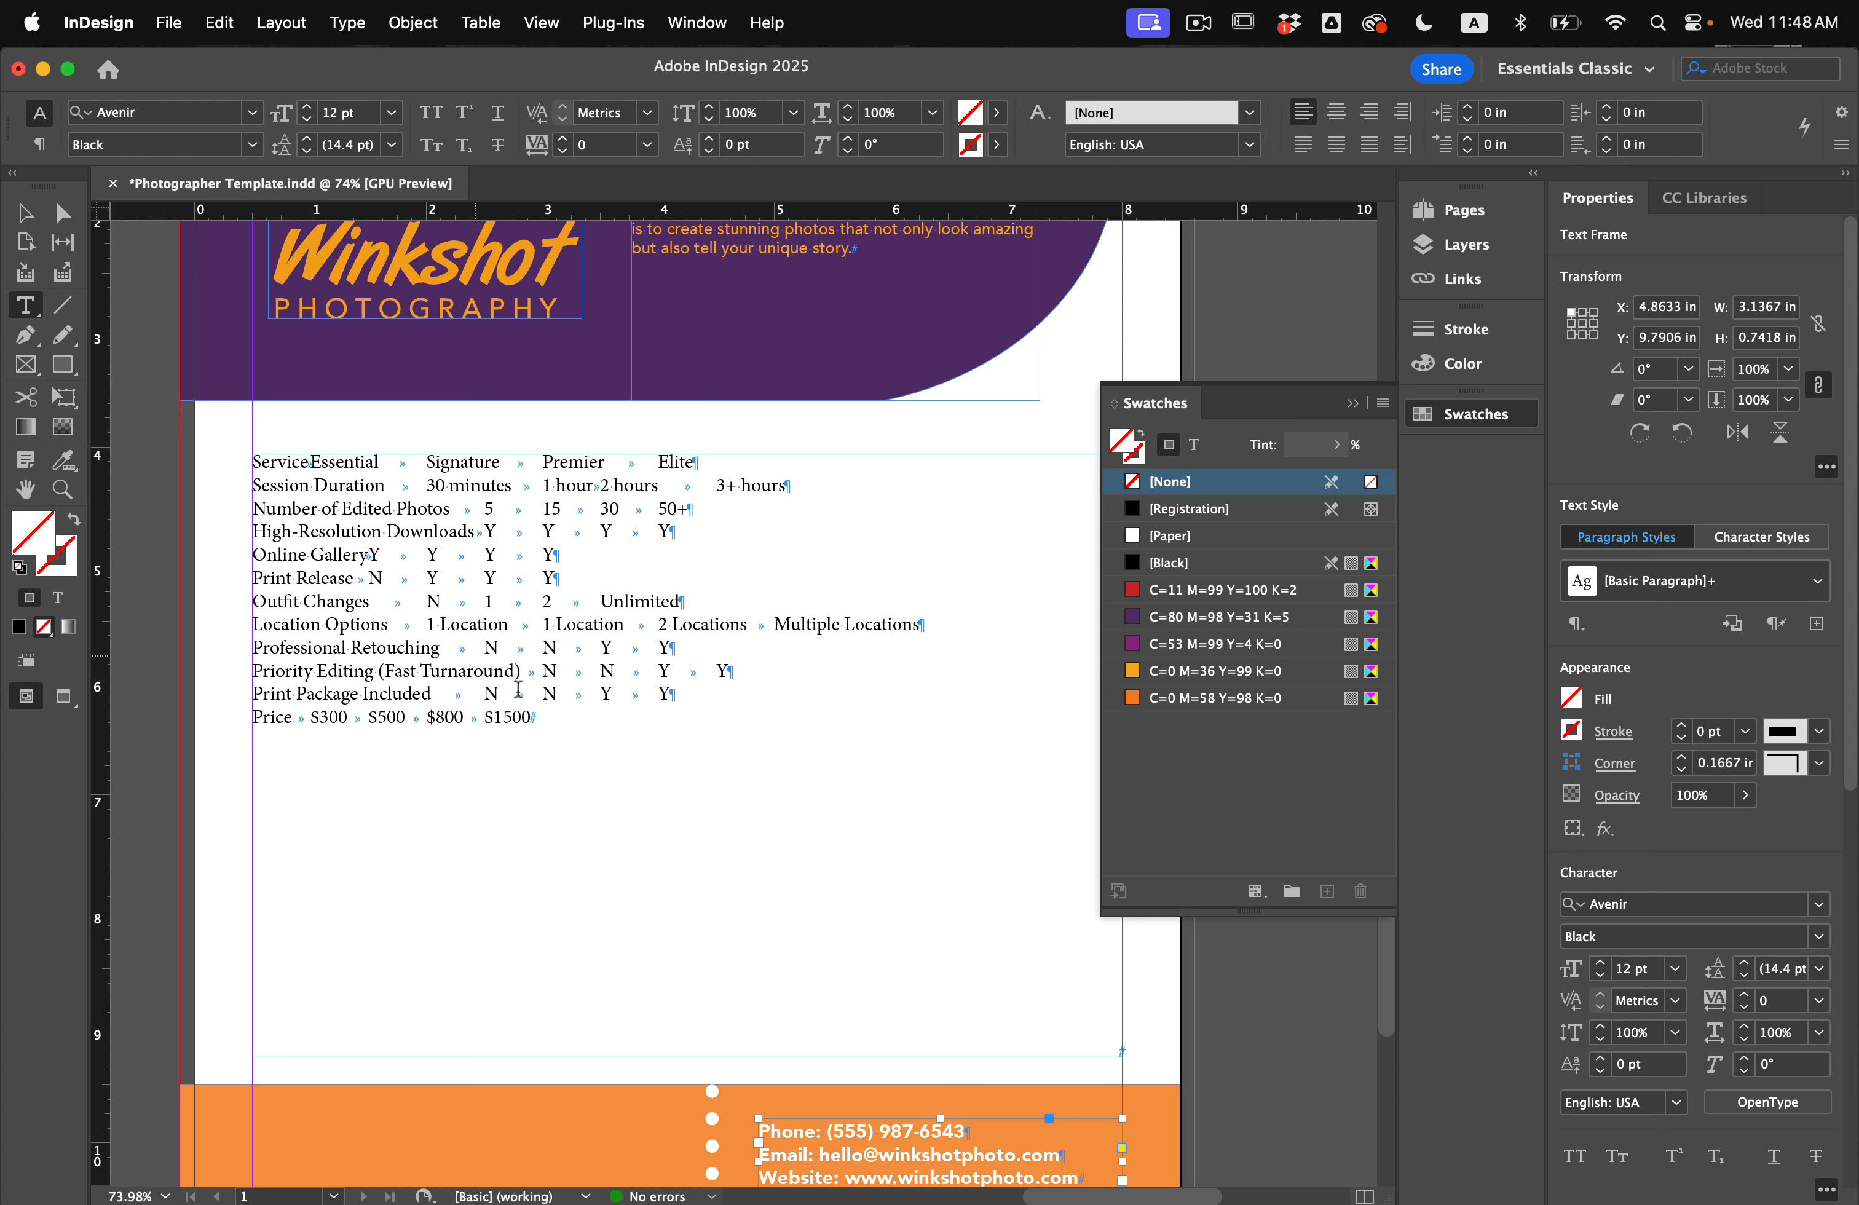
pyautogui.moveTo(579, 719); pyautogui.dragTo(260, 444)
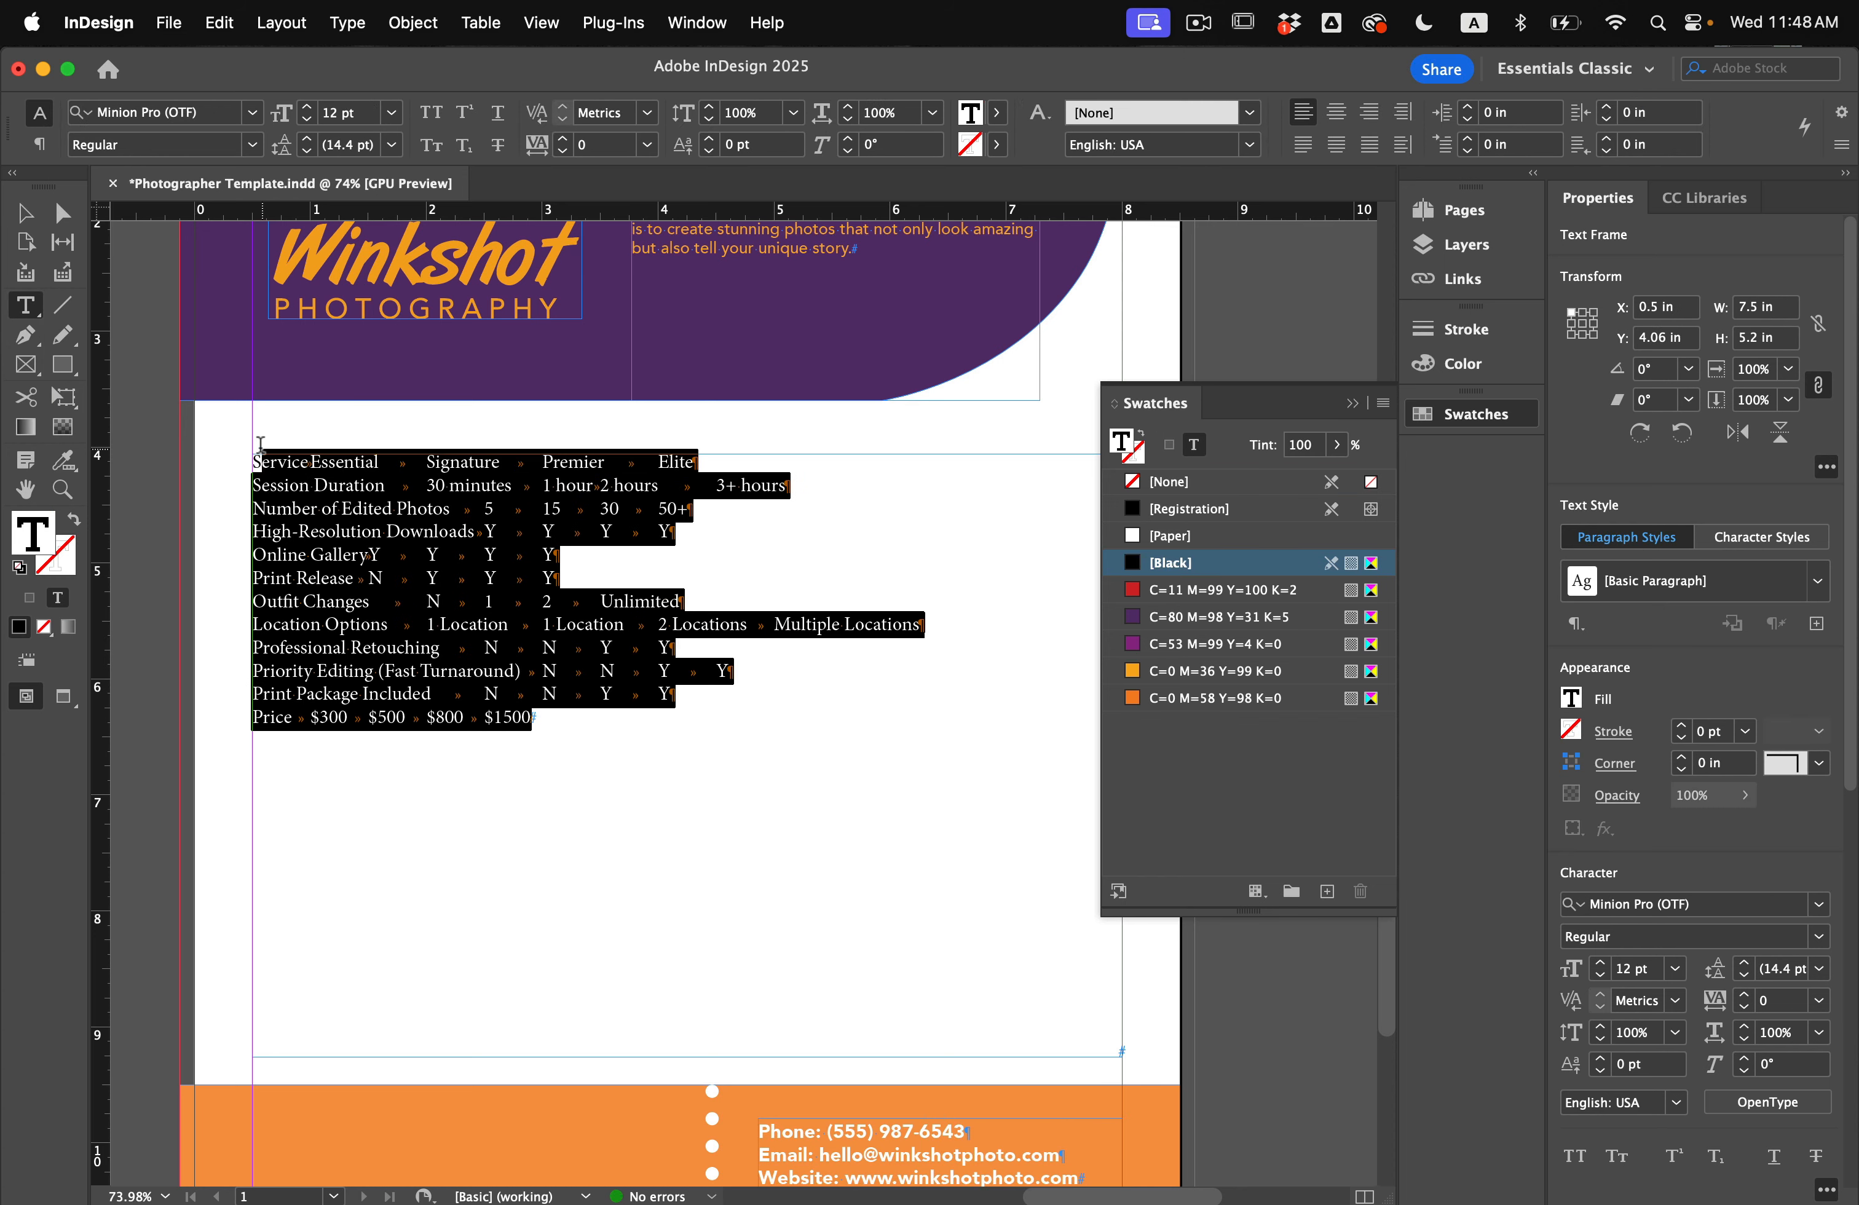
pyautogui.click(480, 18)
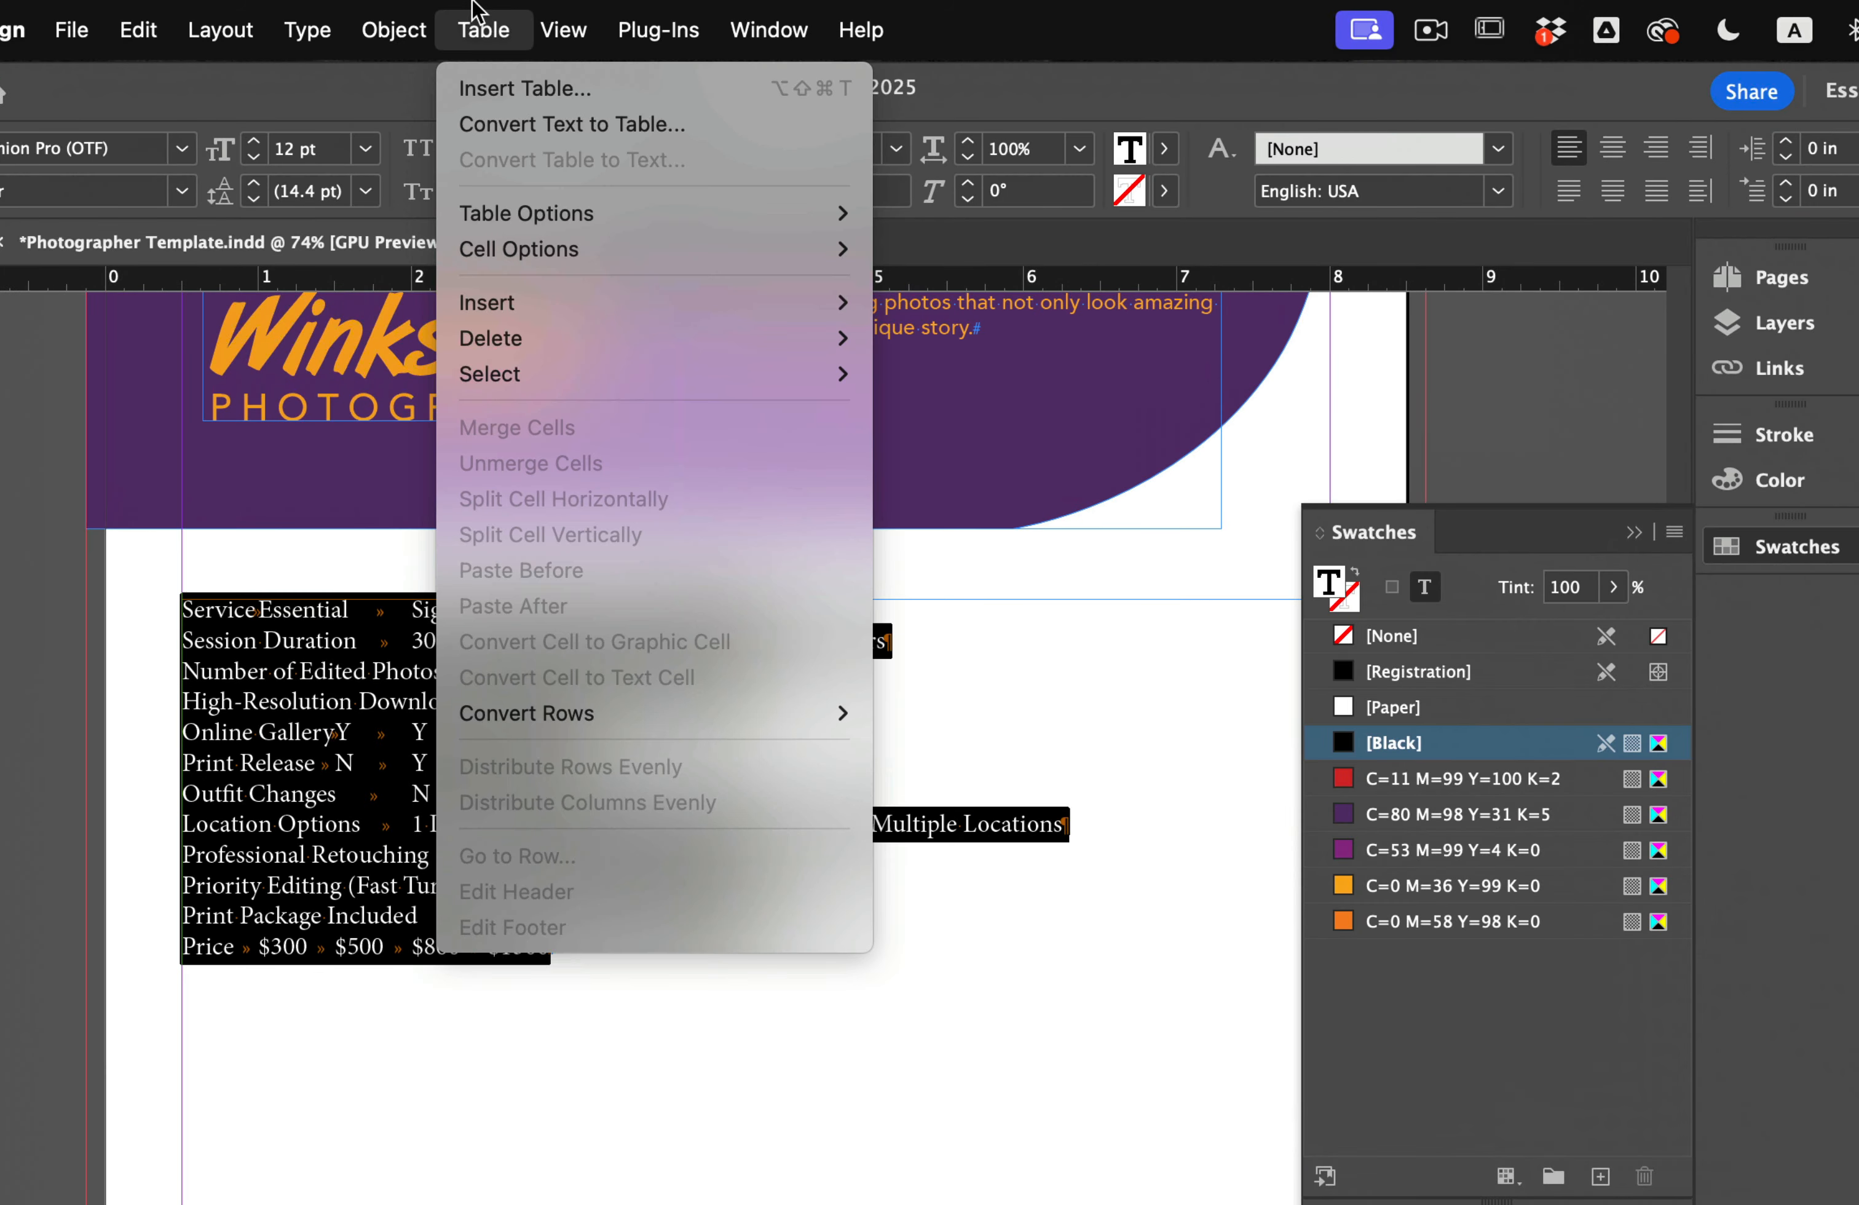
pyautogui.click(495, 125)
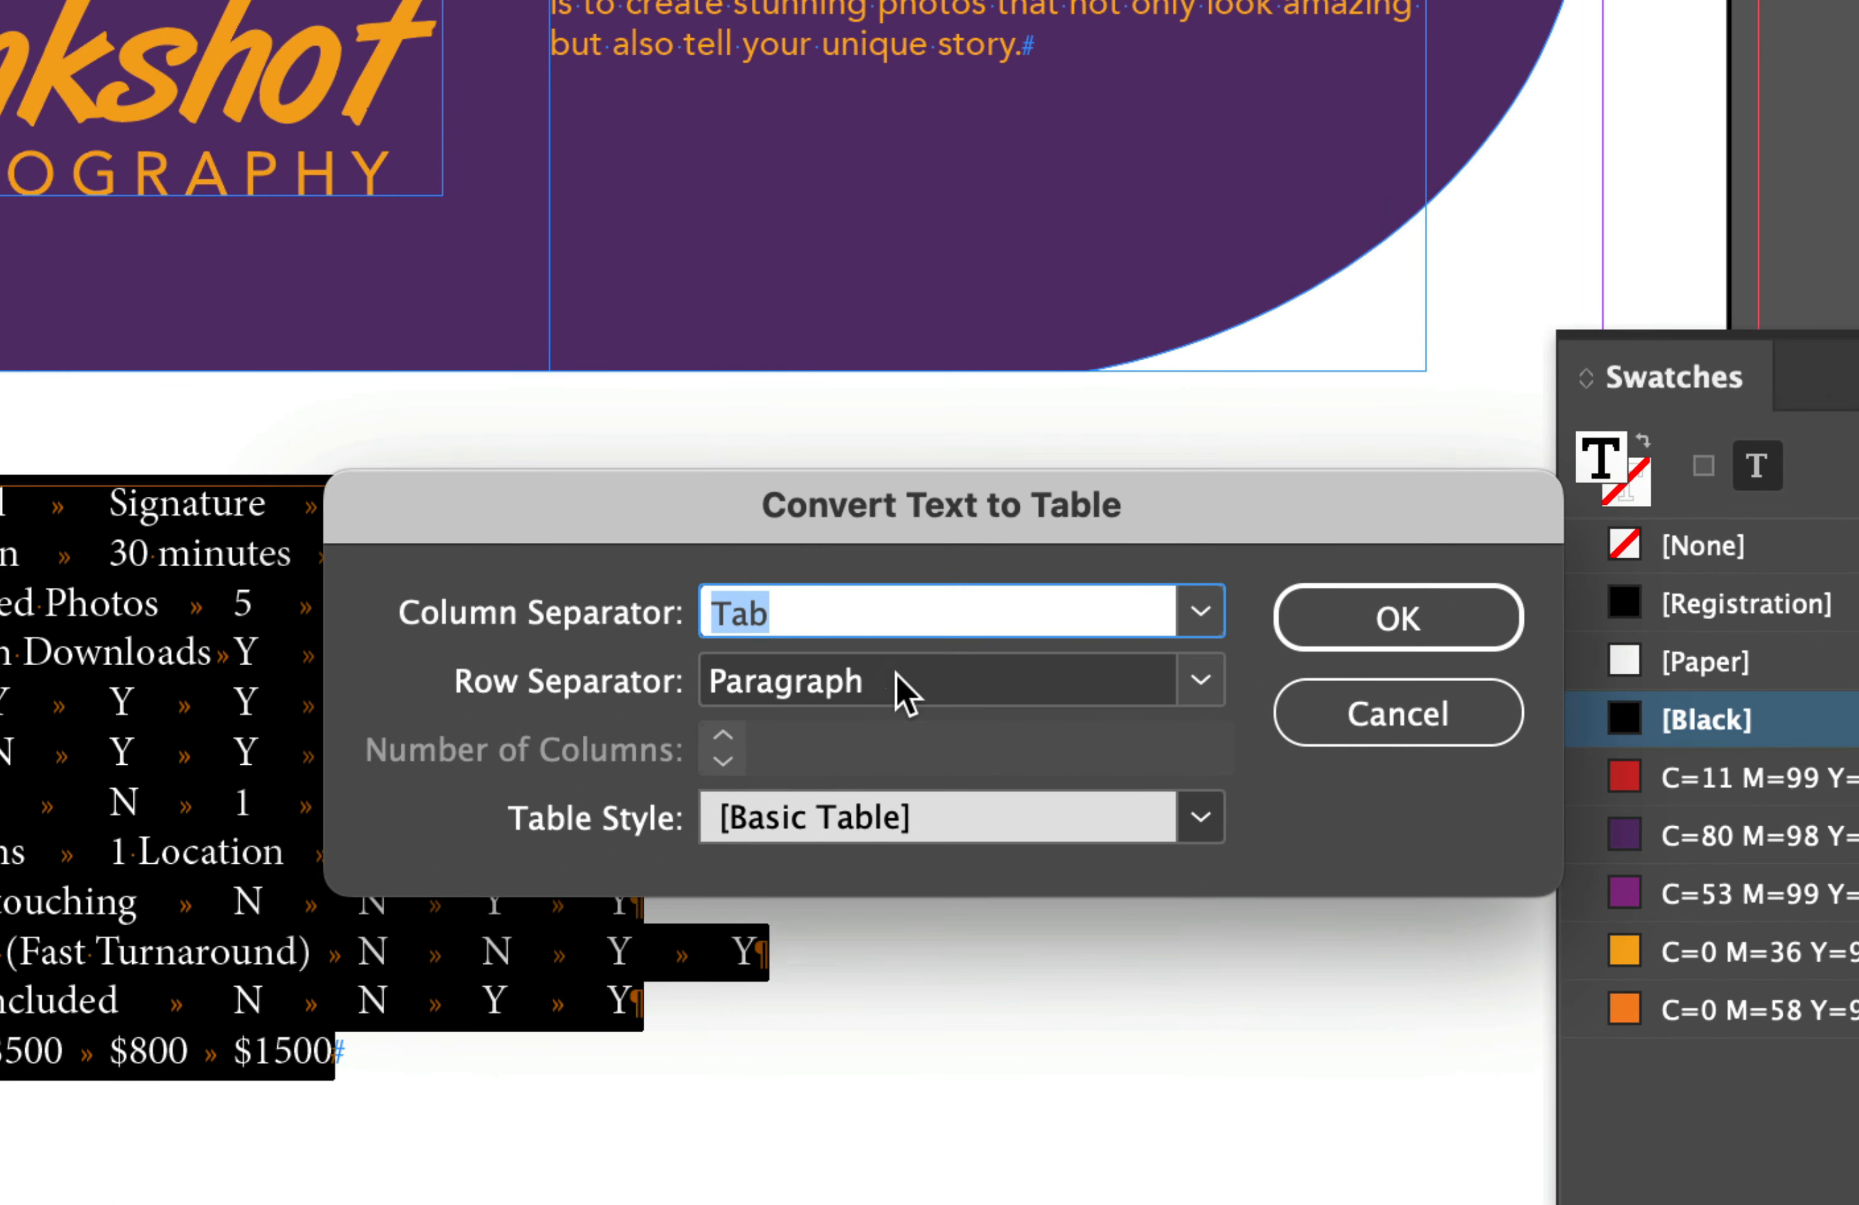
pyautogui.click(1418, 620)
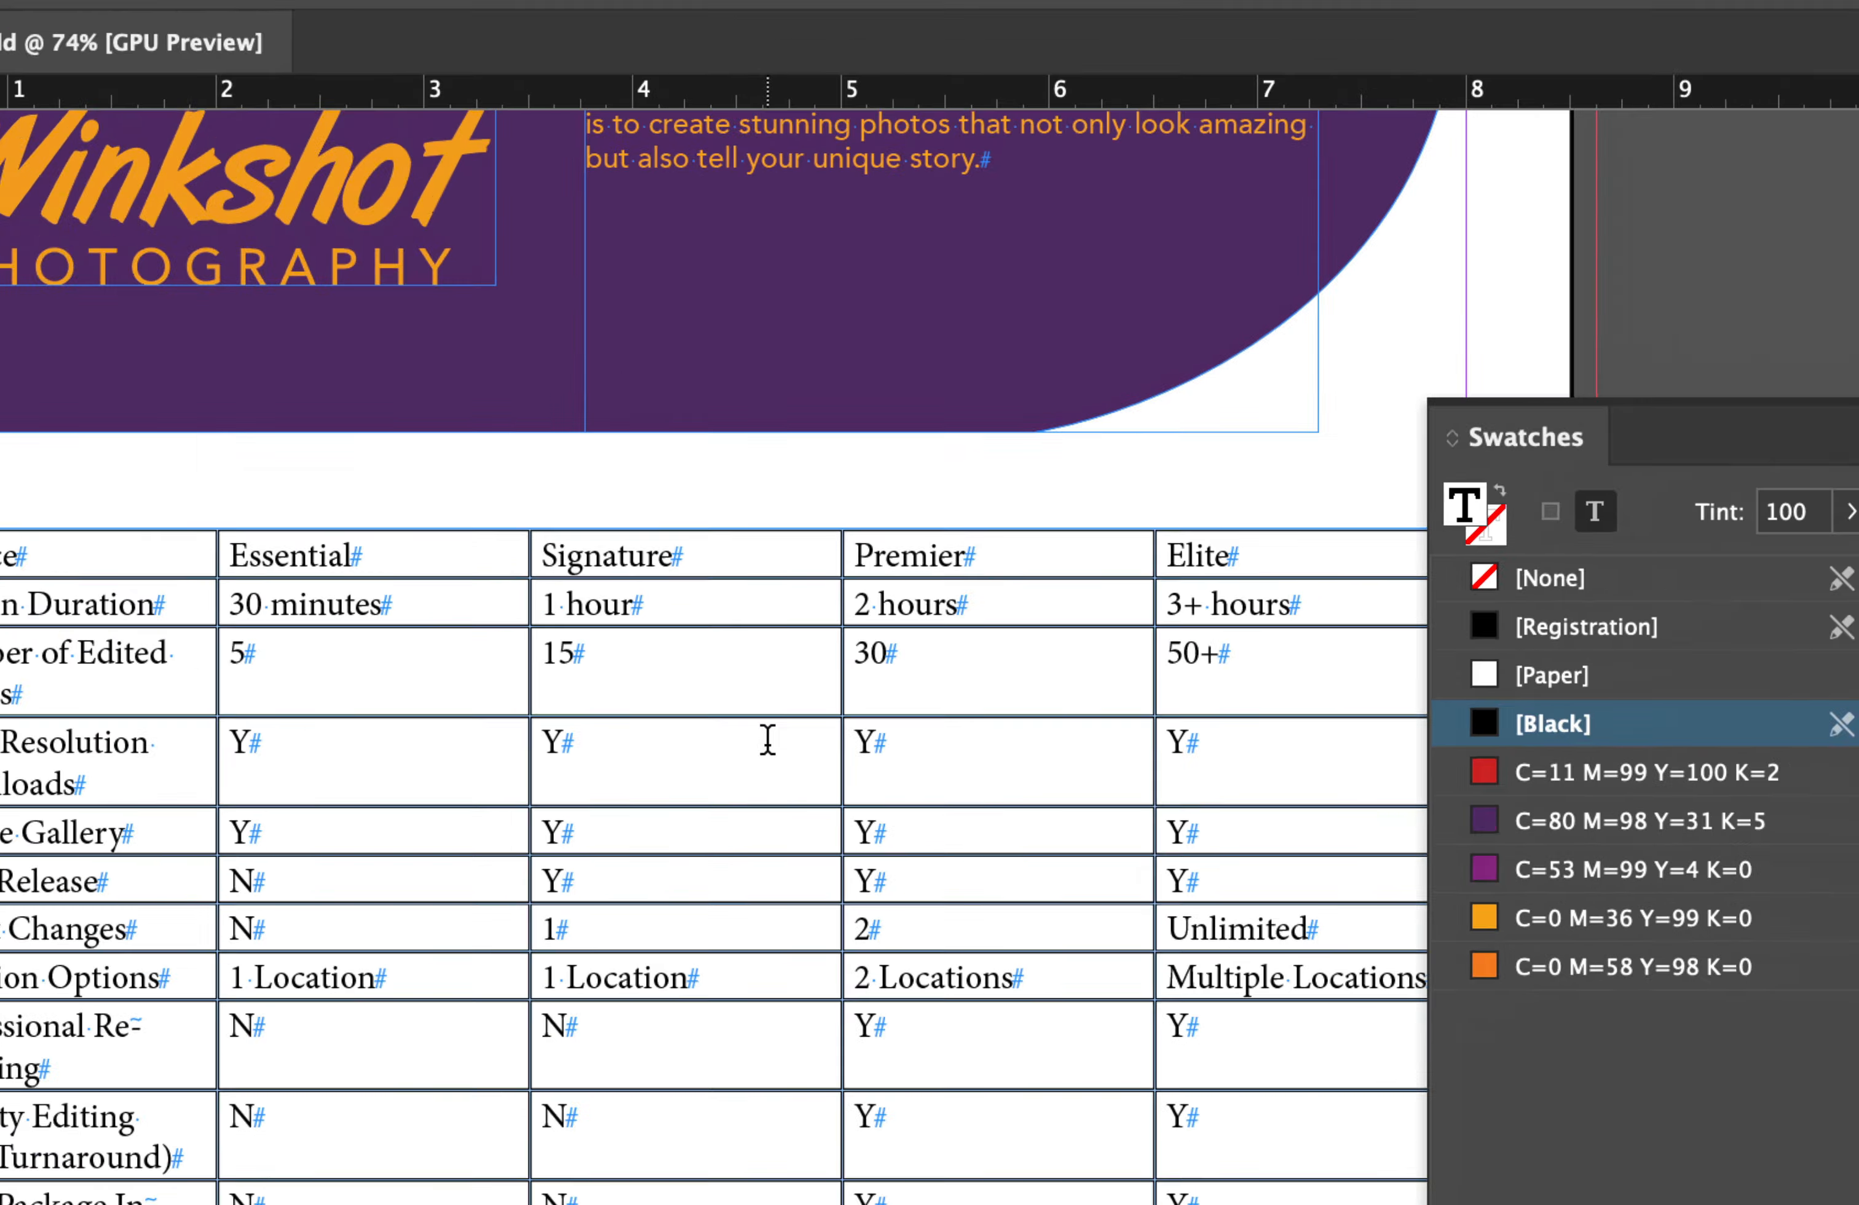
# Step: Collapse the Swatches panel and widen the table's Service column to about 2.2 in, shifting the package column dividers within the same table width
pyautogui.scroll(-3, 733, 572)
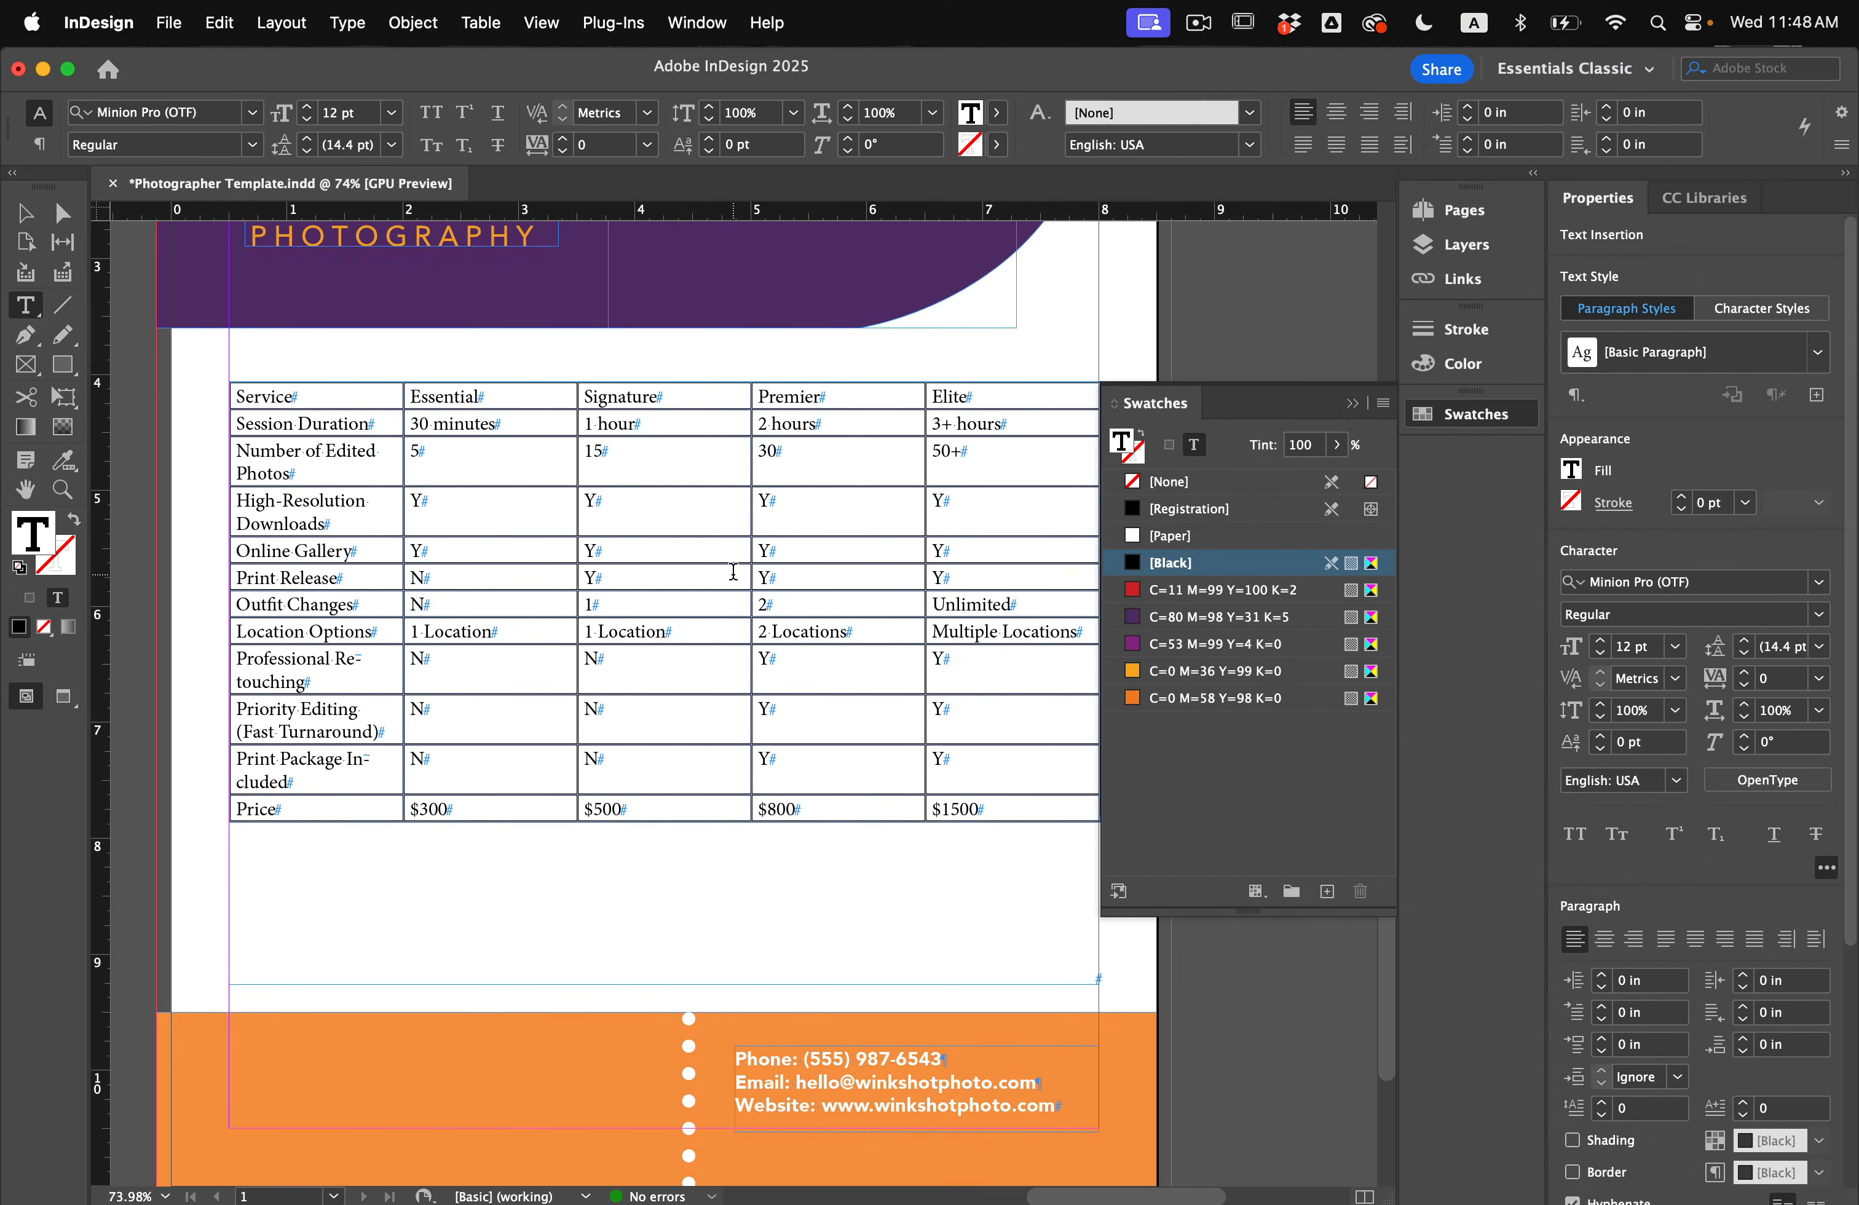
pyautogui.hscroll(1, 820, 433)
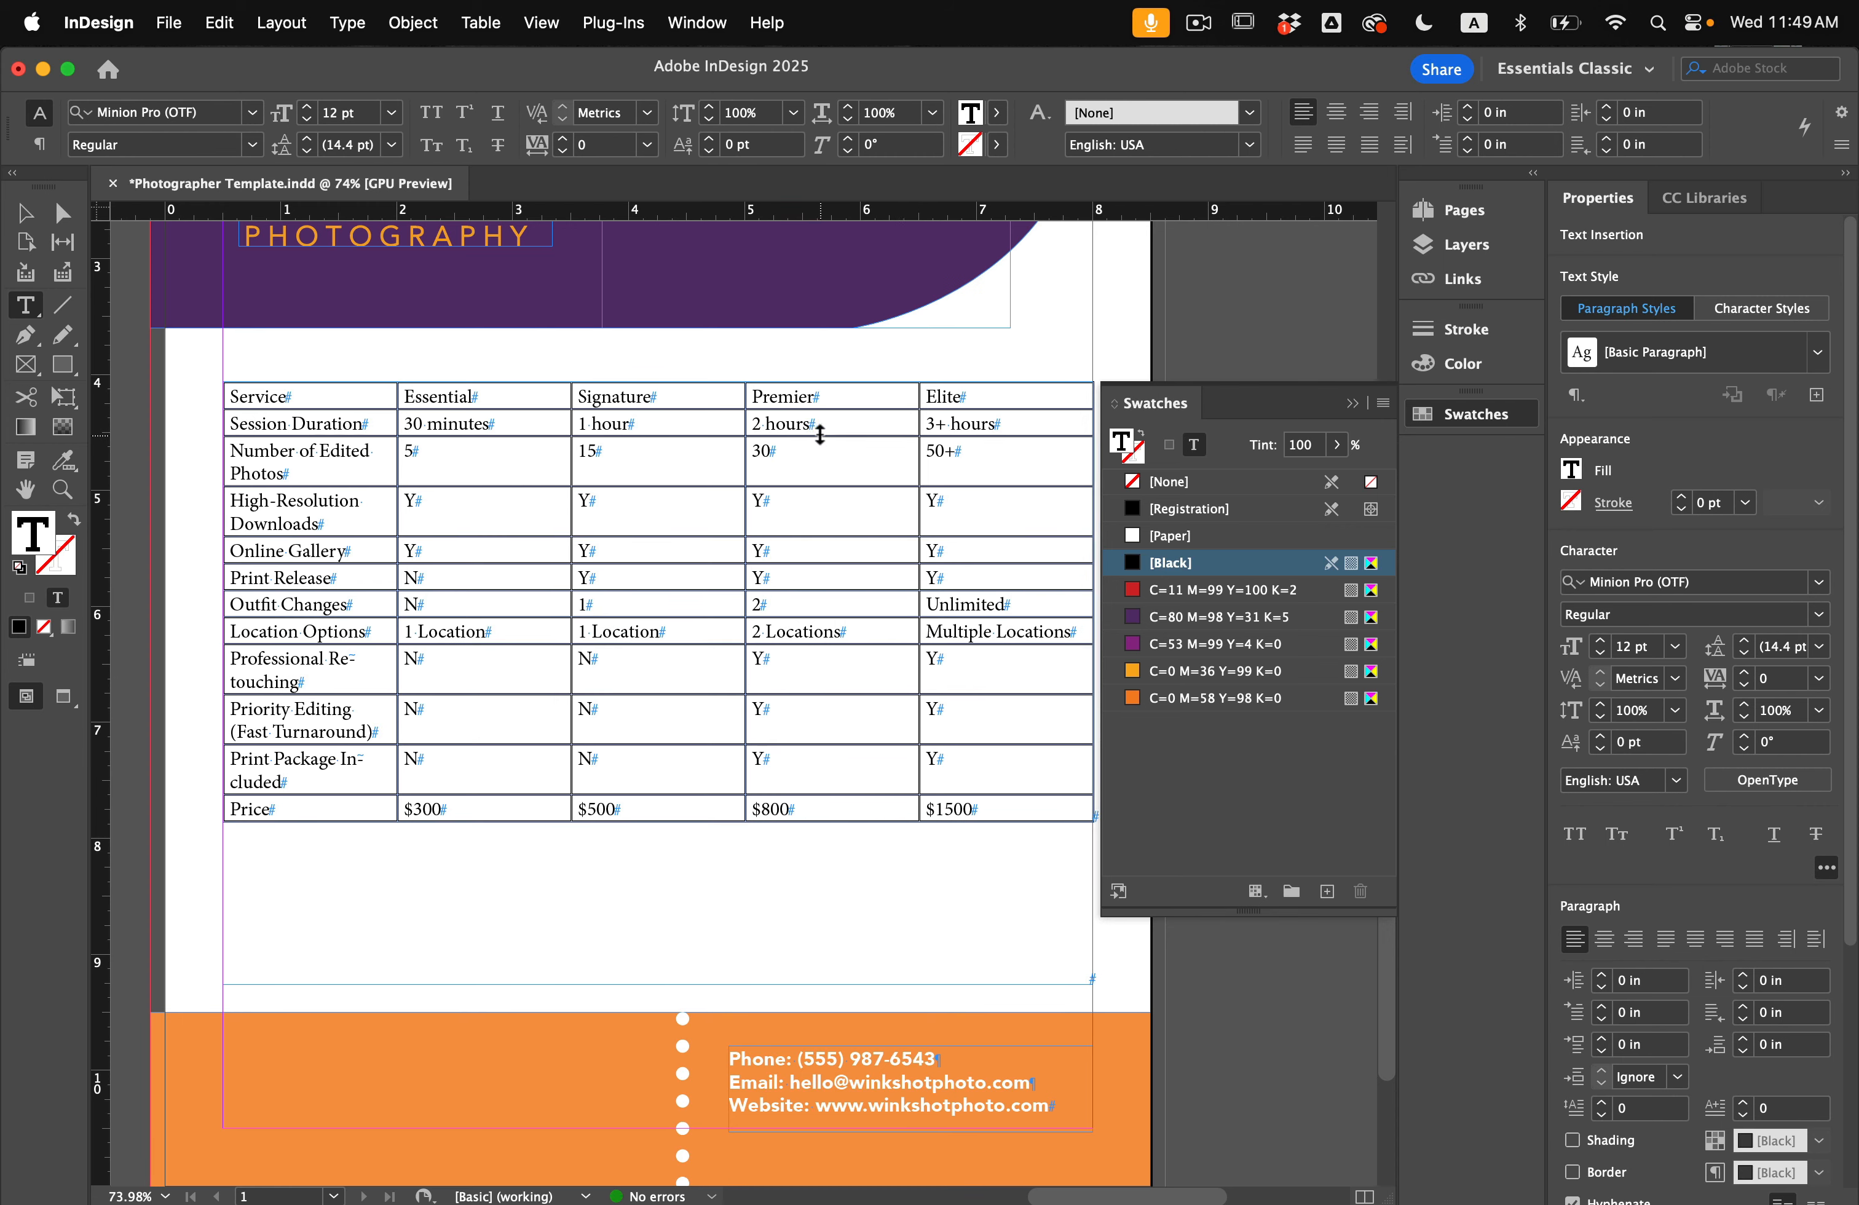
pyautogui.click(1452, 425)
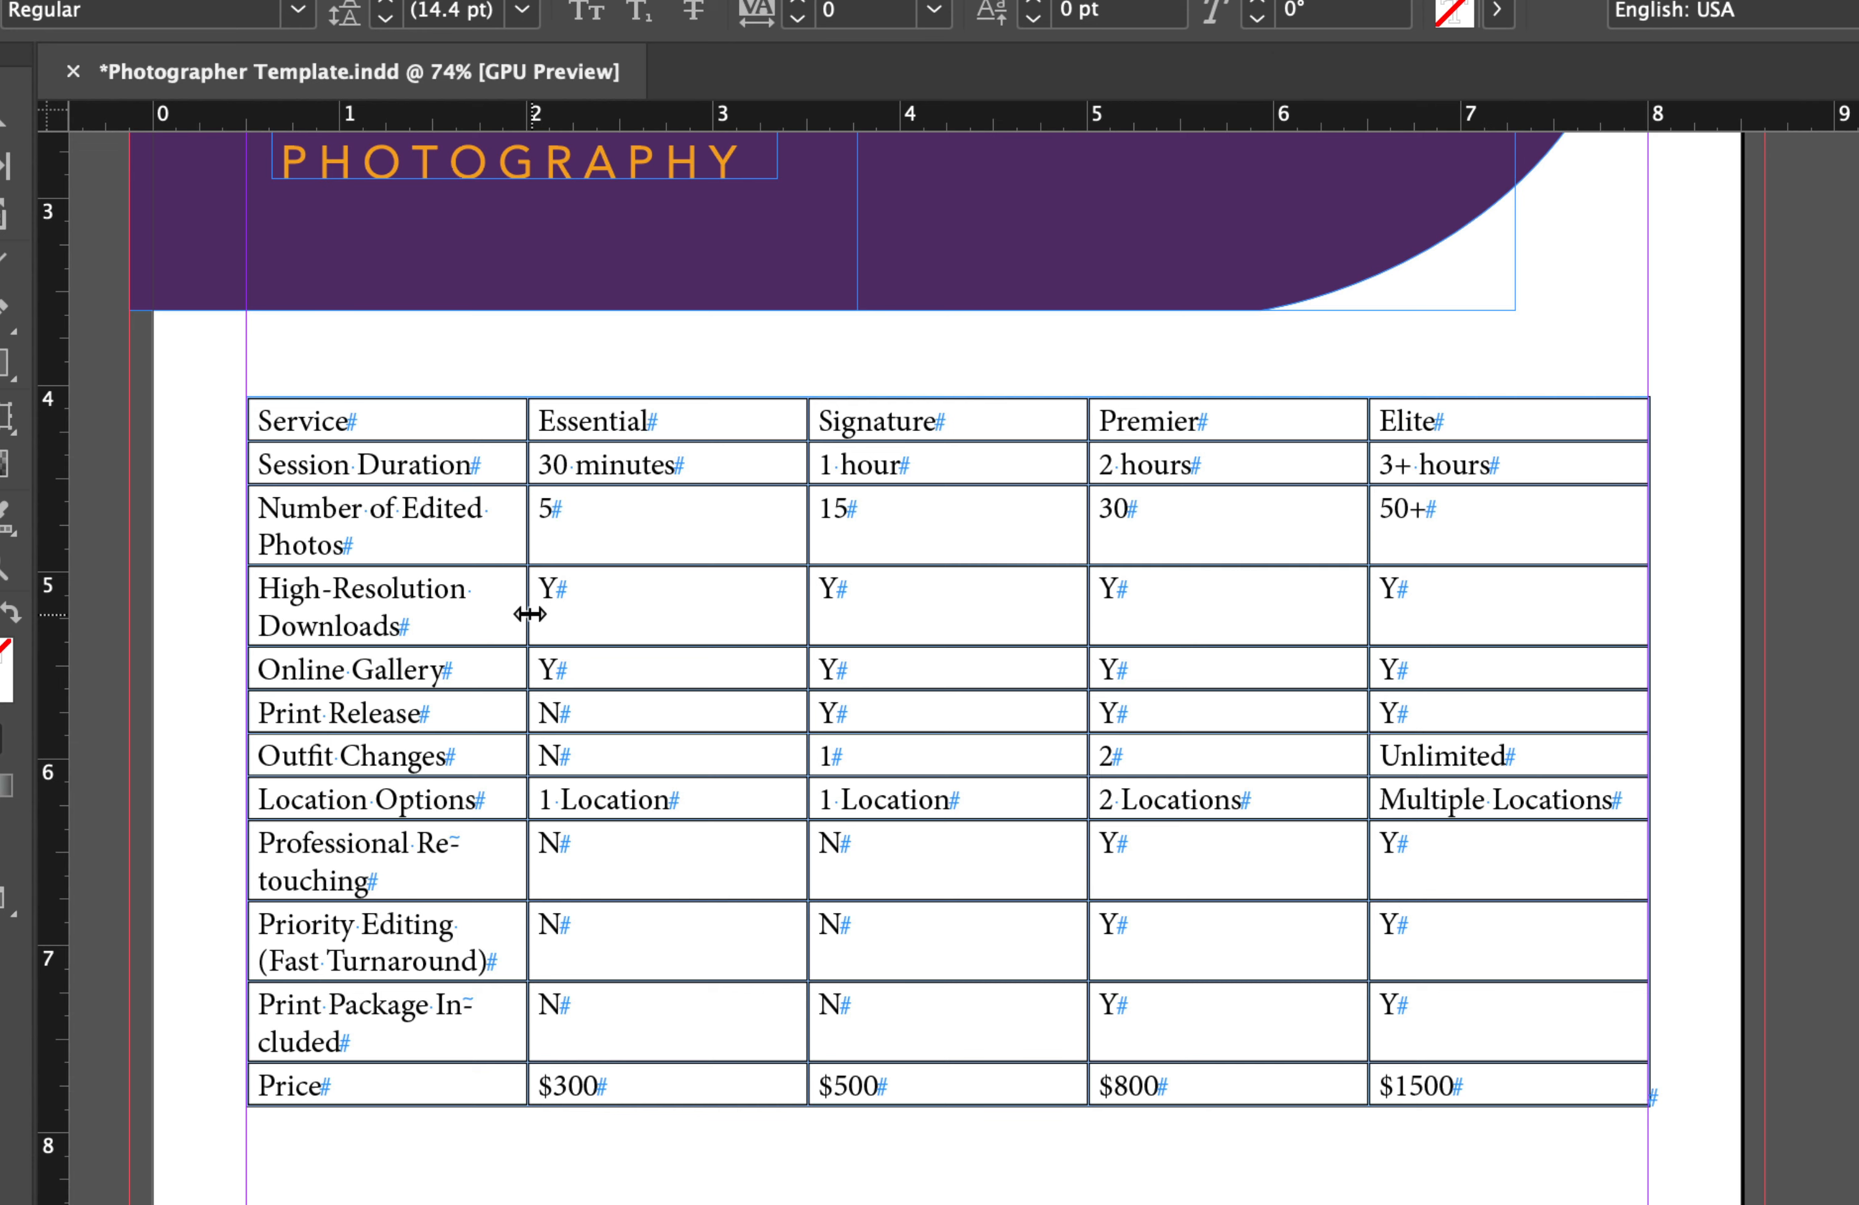
pyautogui.moveTo(530, 614); pyautogui.dragTo(654, 577)
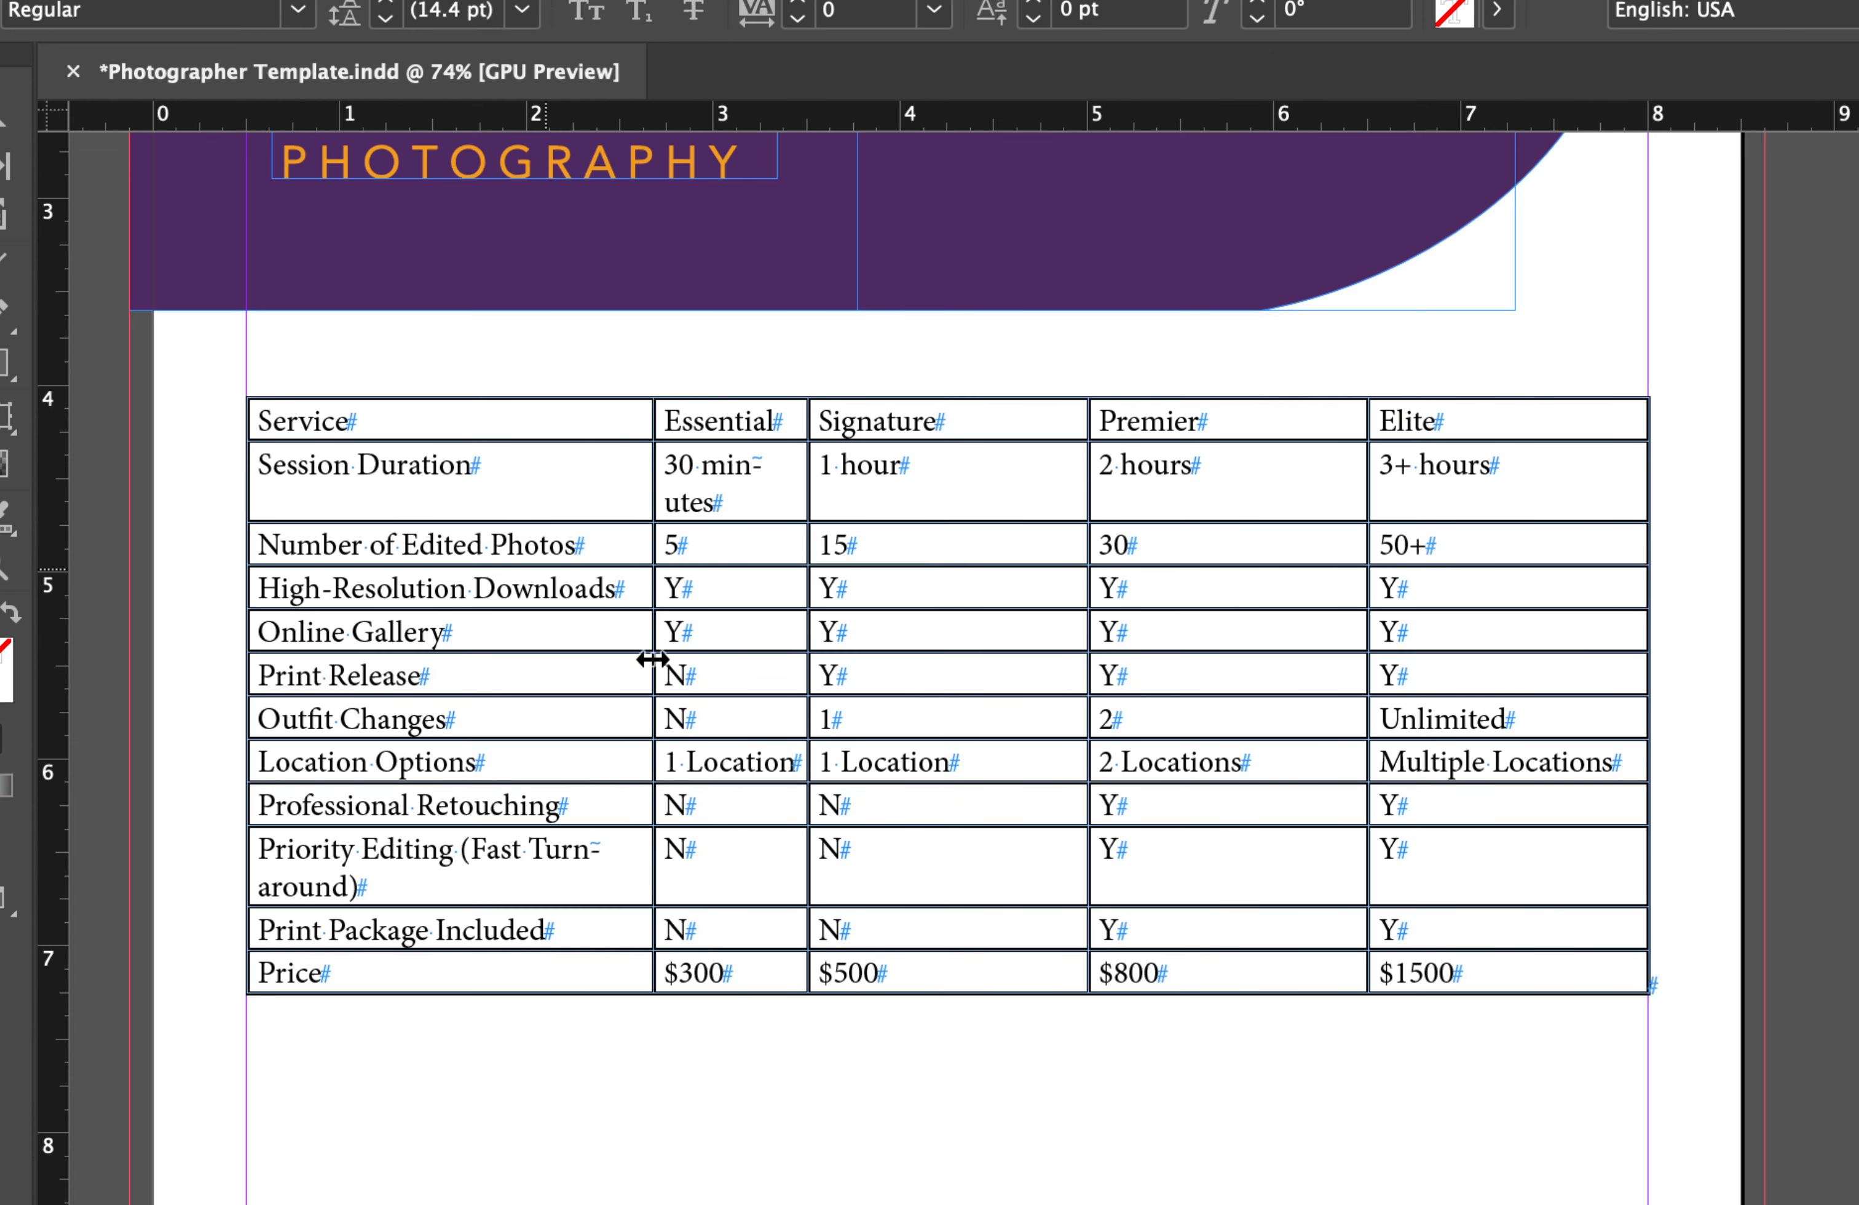
pyautogui.moveTo(805, 582)
pyautogui.mouseDown()
pyautogui.moveTo(709, 588)
pyautogui.moveTo(832, 592)
pyautogui.mouseUp()
pyautogui.press('super+z')
pyautogui.moveTo(1087, 593); pyautogui.dragTo(1015, 596)
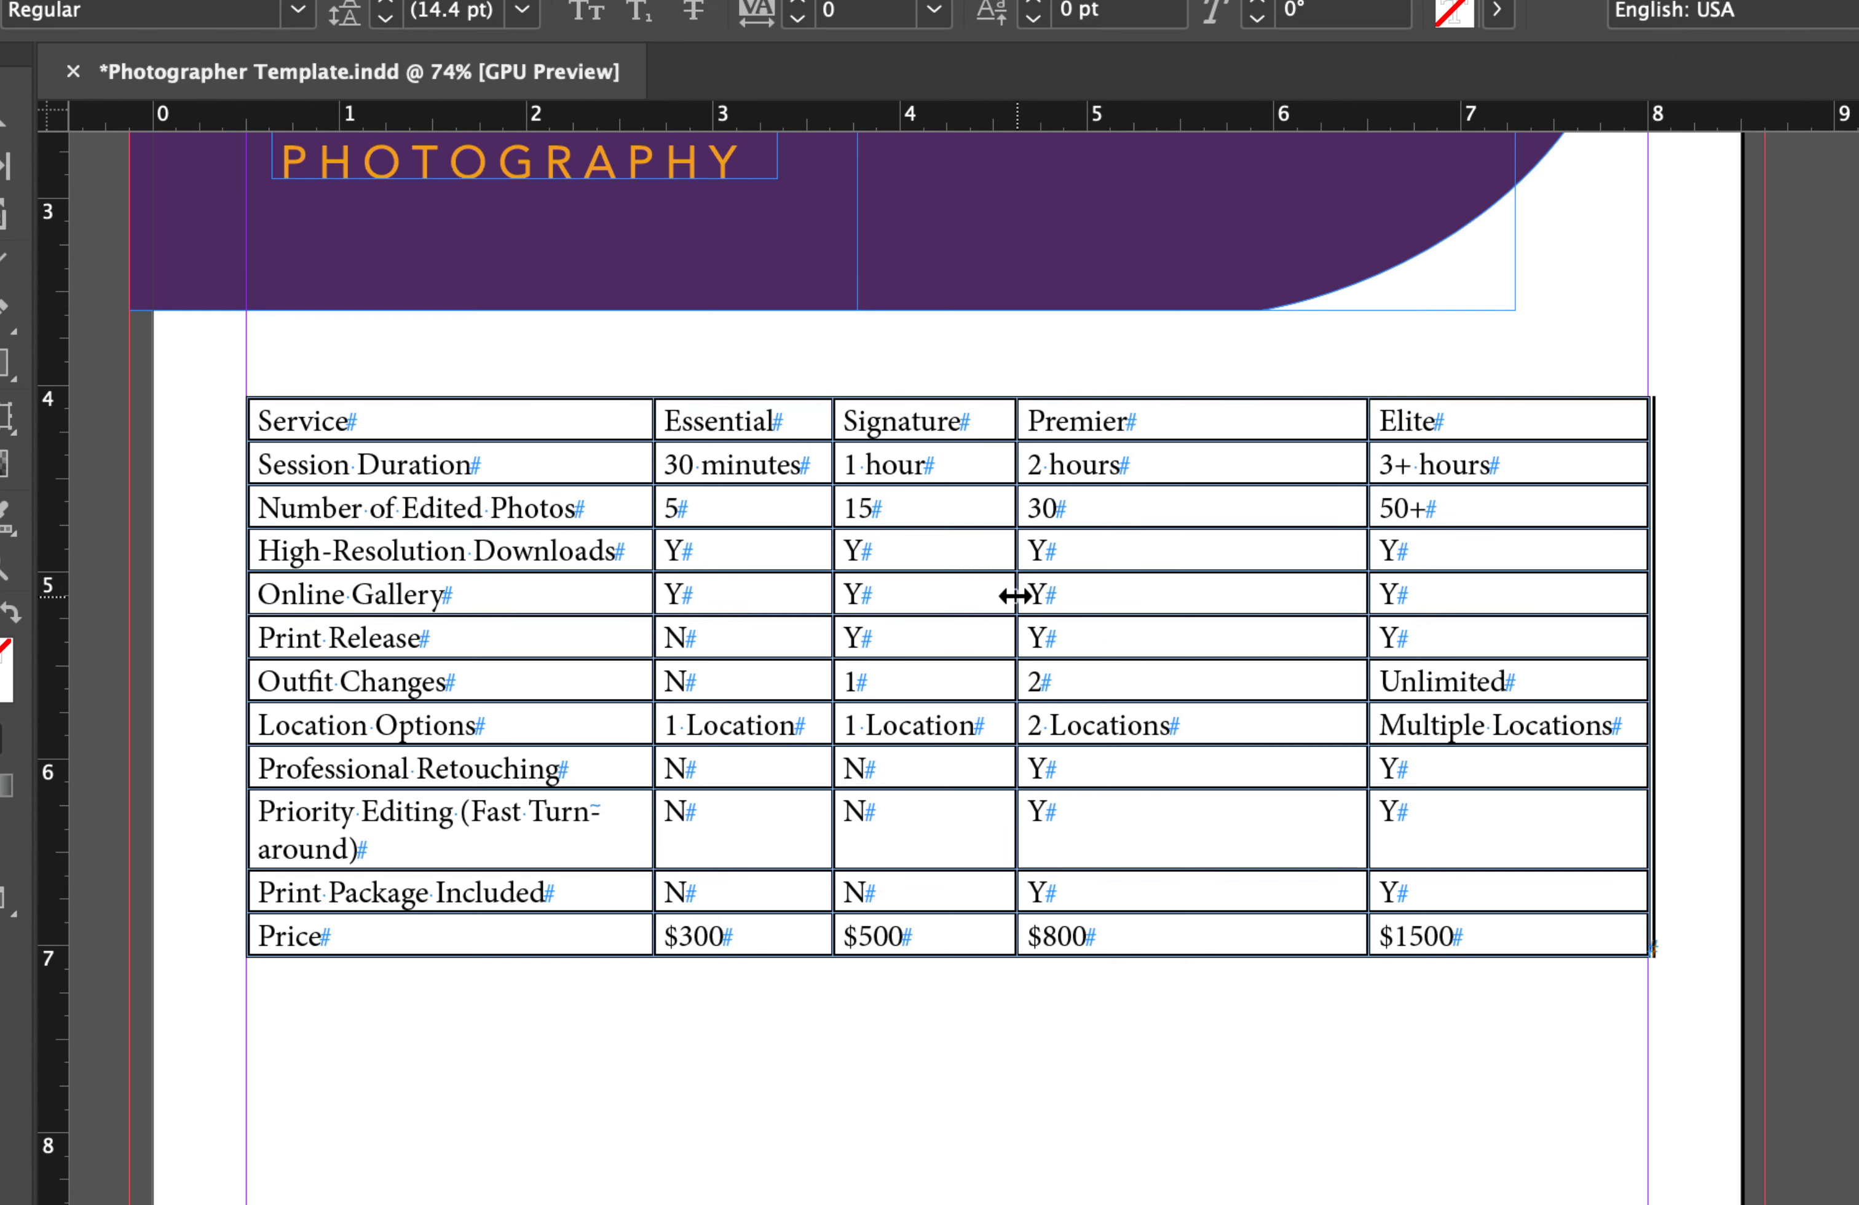
pyautogui.moveTo(1369, 577); pyautogui.dragTo(1266, 594)
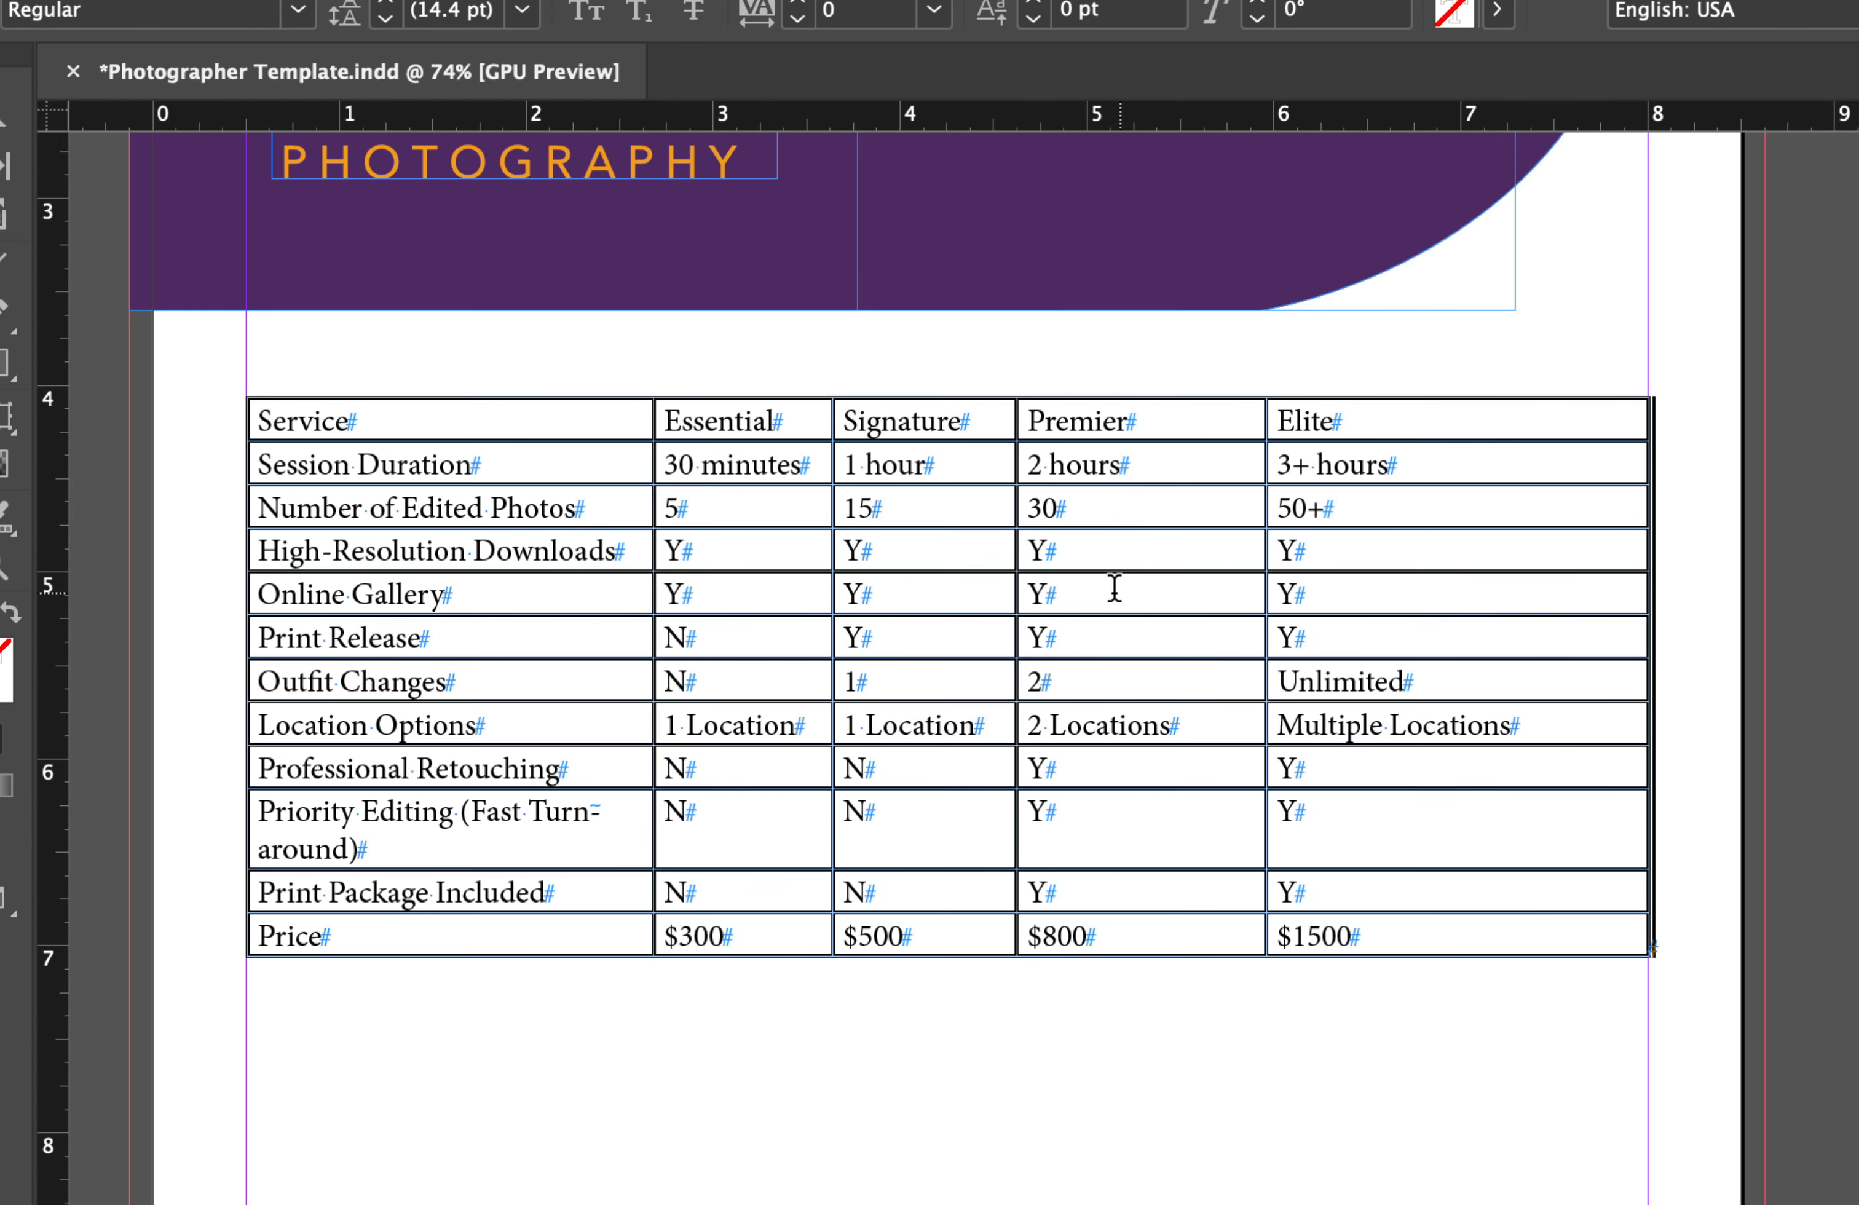
pyautogui.moveTo(1013, 603); pyautogui.dragTo(1112, 599)
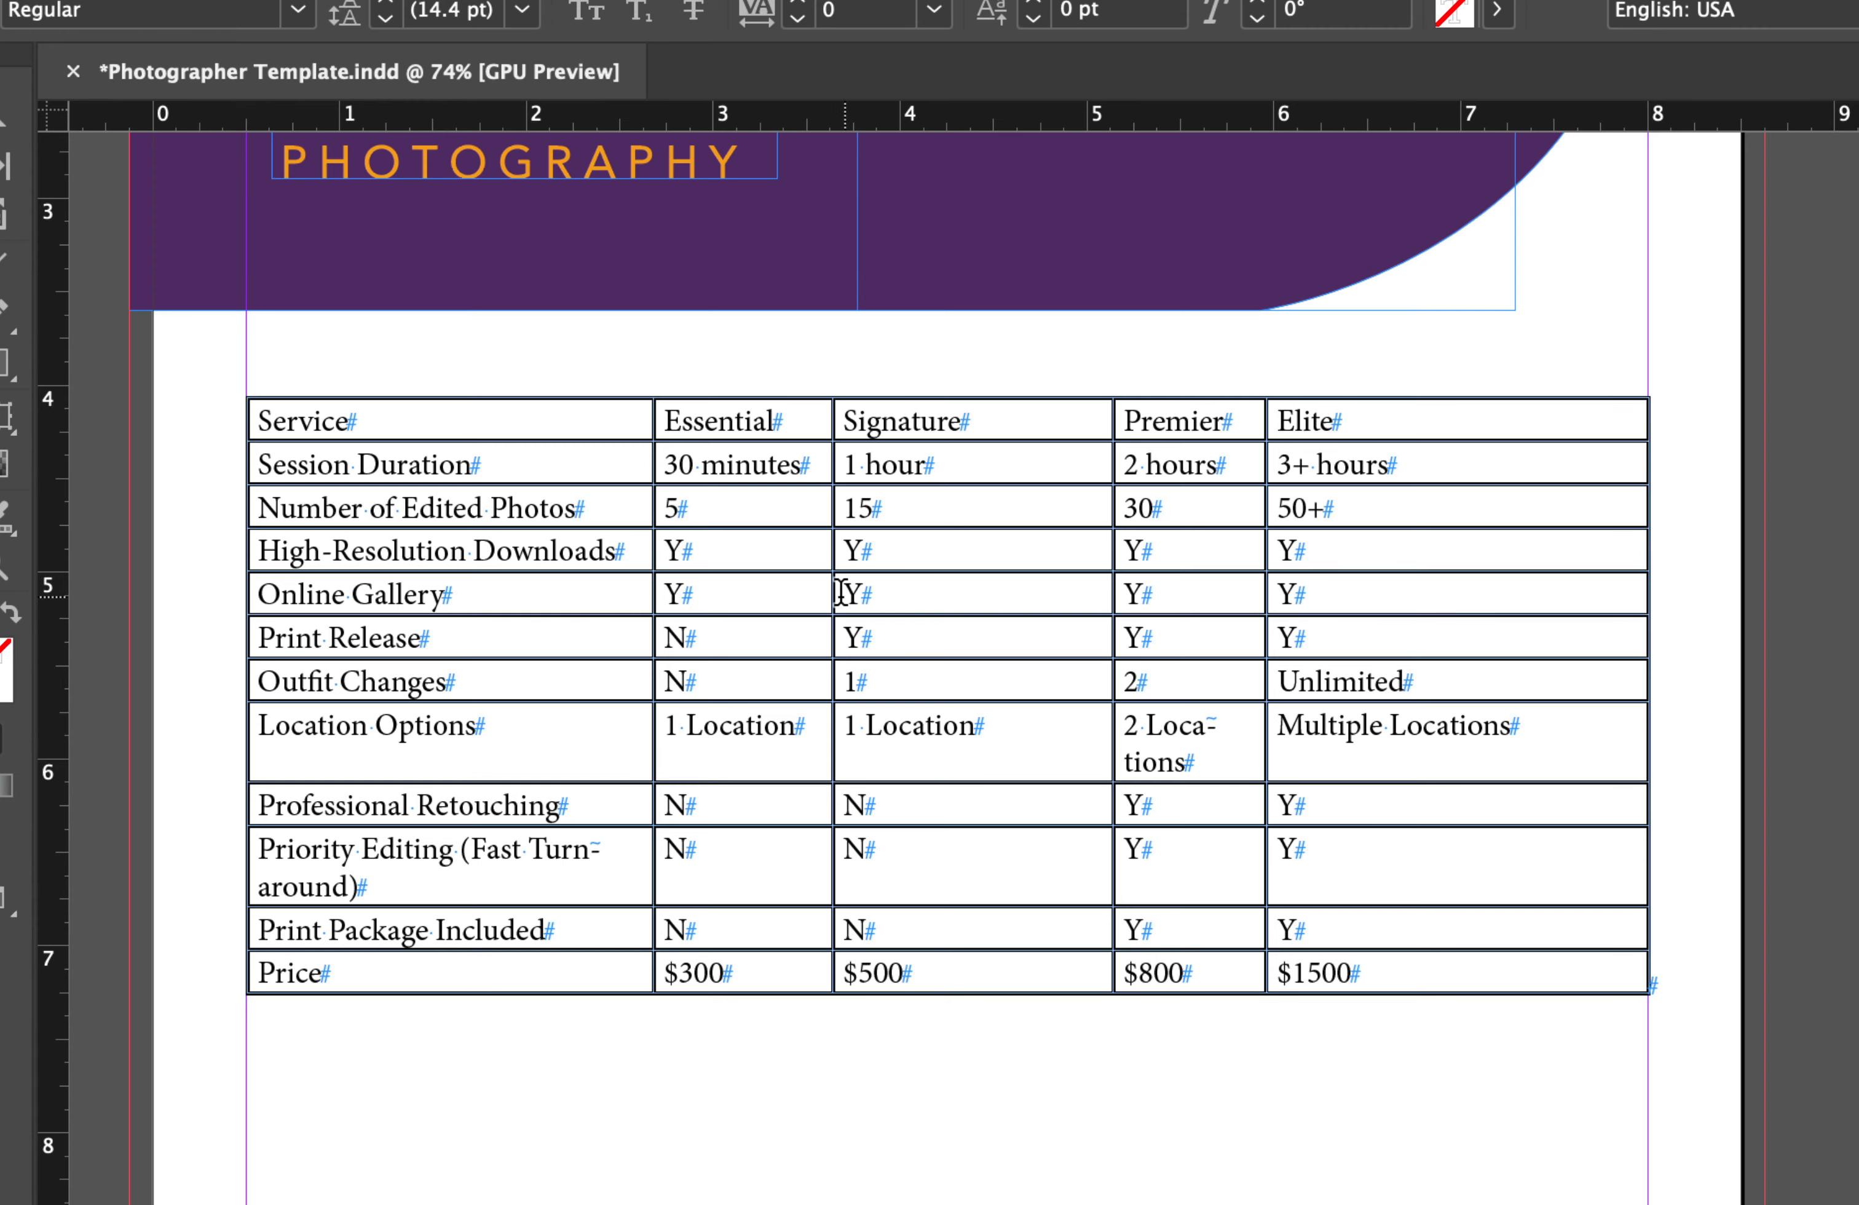
pyautogui.moveTo(833, 594); pyautogui.dragTo(908, 594)
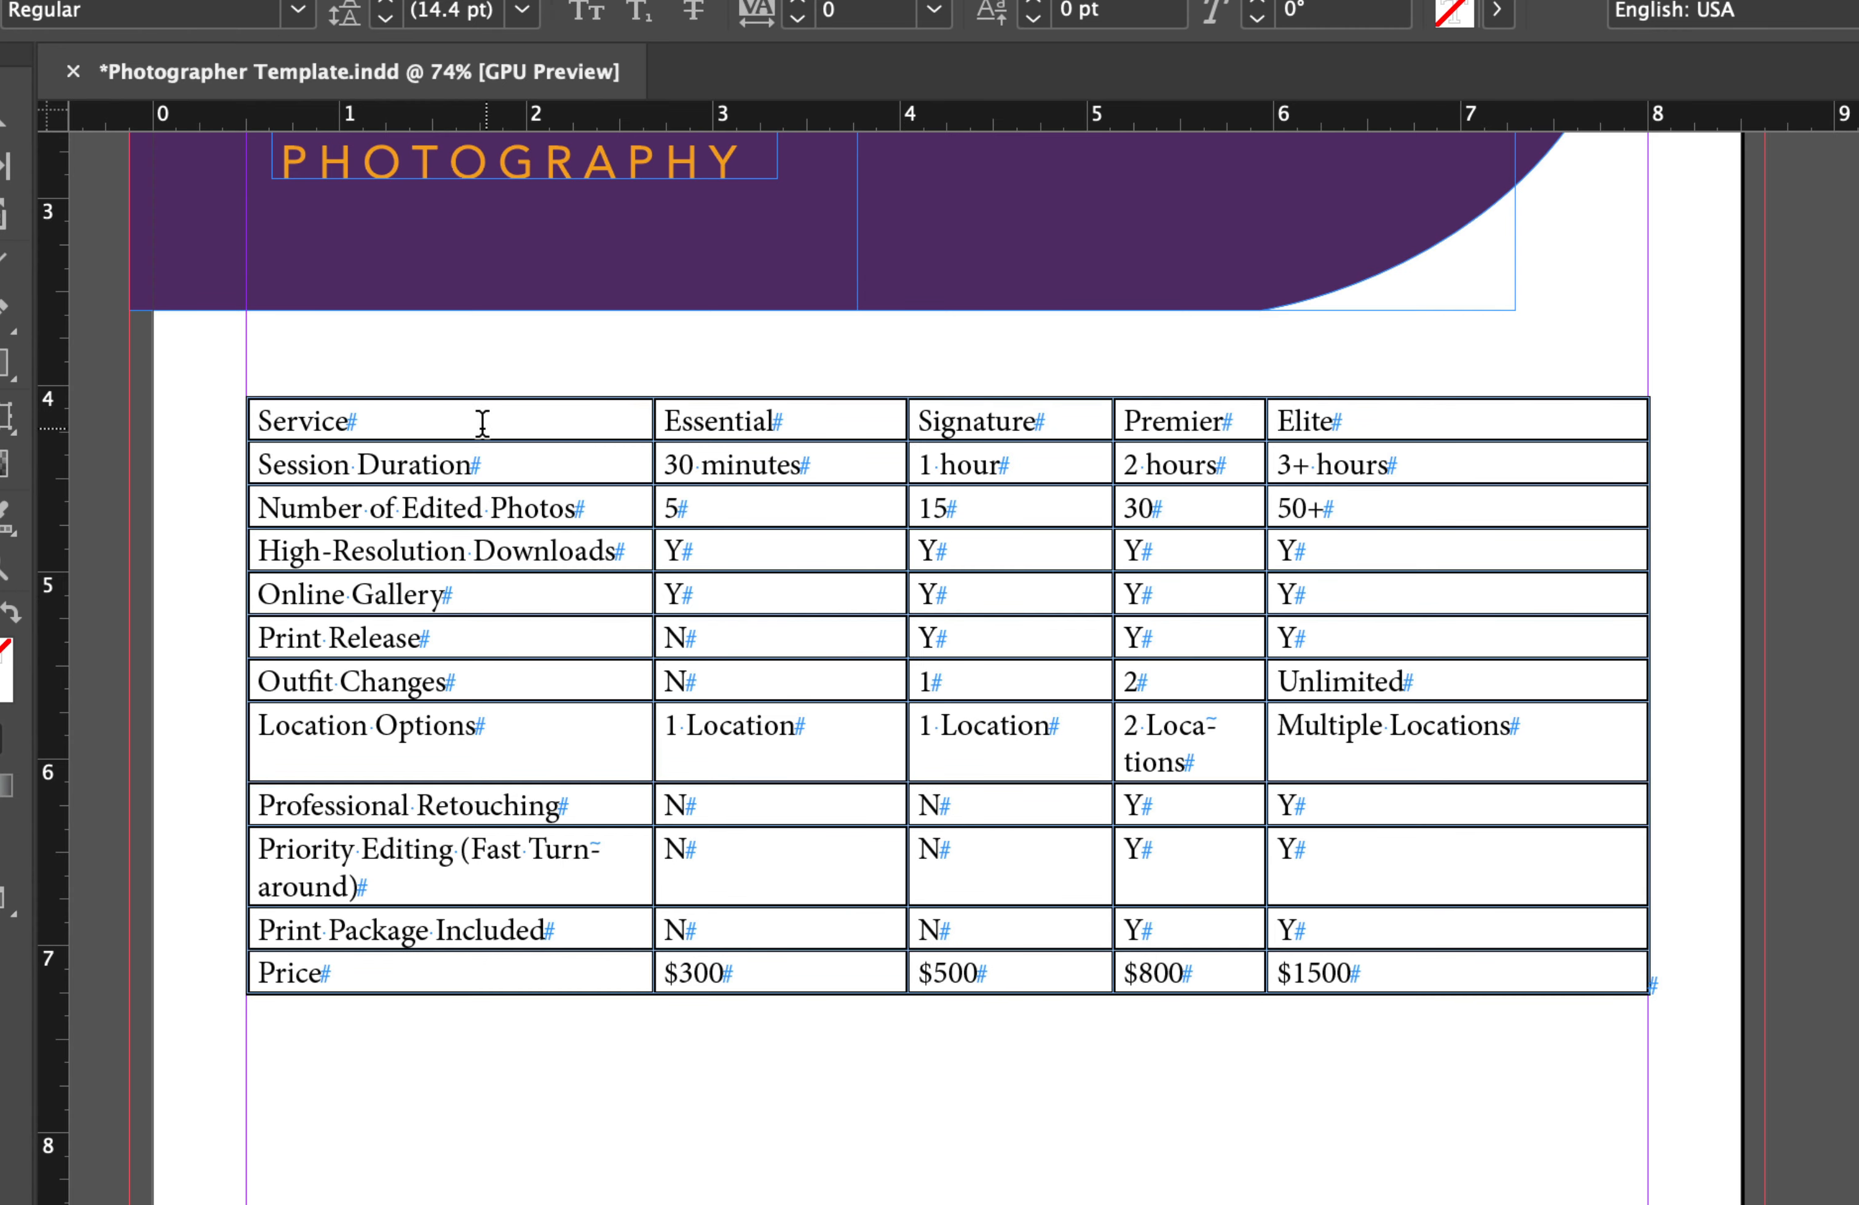
# Step: Set the font of all table cells to Avenir Medium
pyautogui.moveTo(482, 418)
pyautogui.mouseDown()
pyautogui.moveTo(917, 595)
pyautogui.moveTo(1400, 846)
pyautogui.moveTo(1393, 970)
pyautogui.mouseUp()
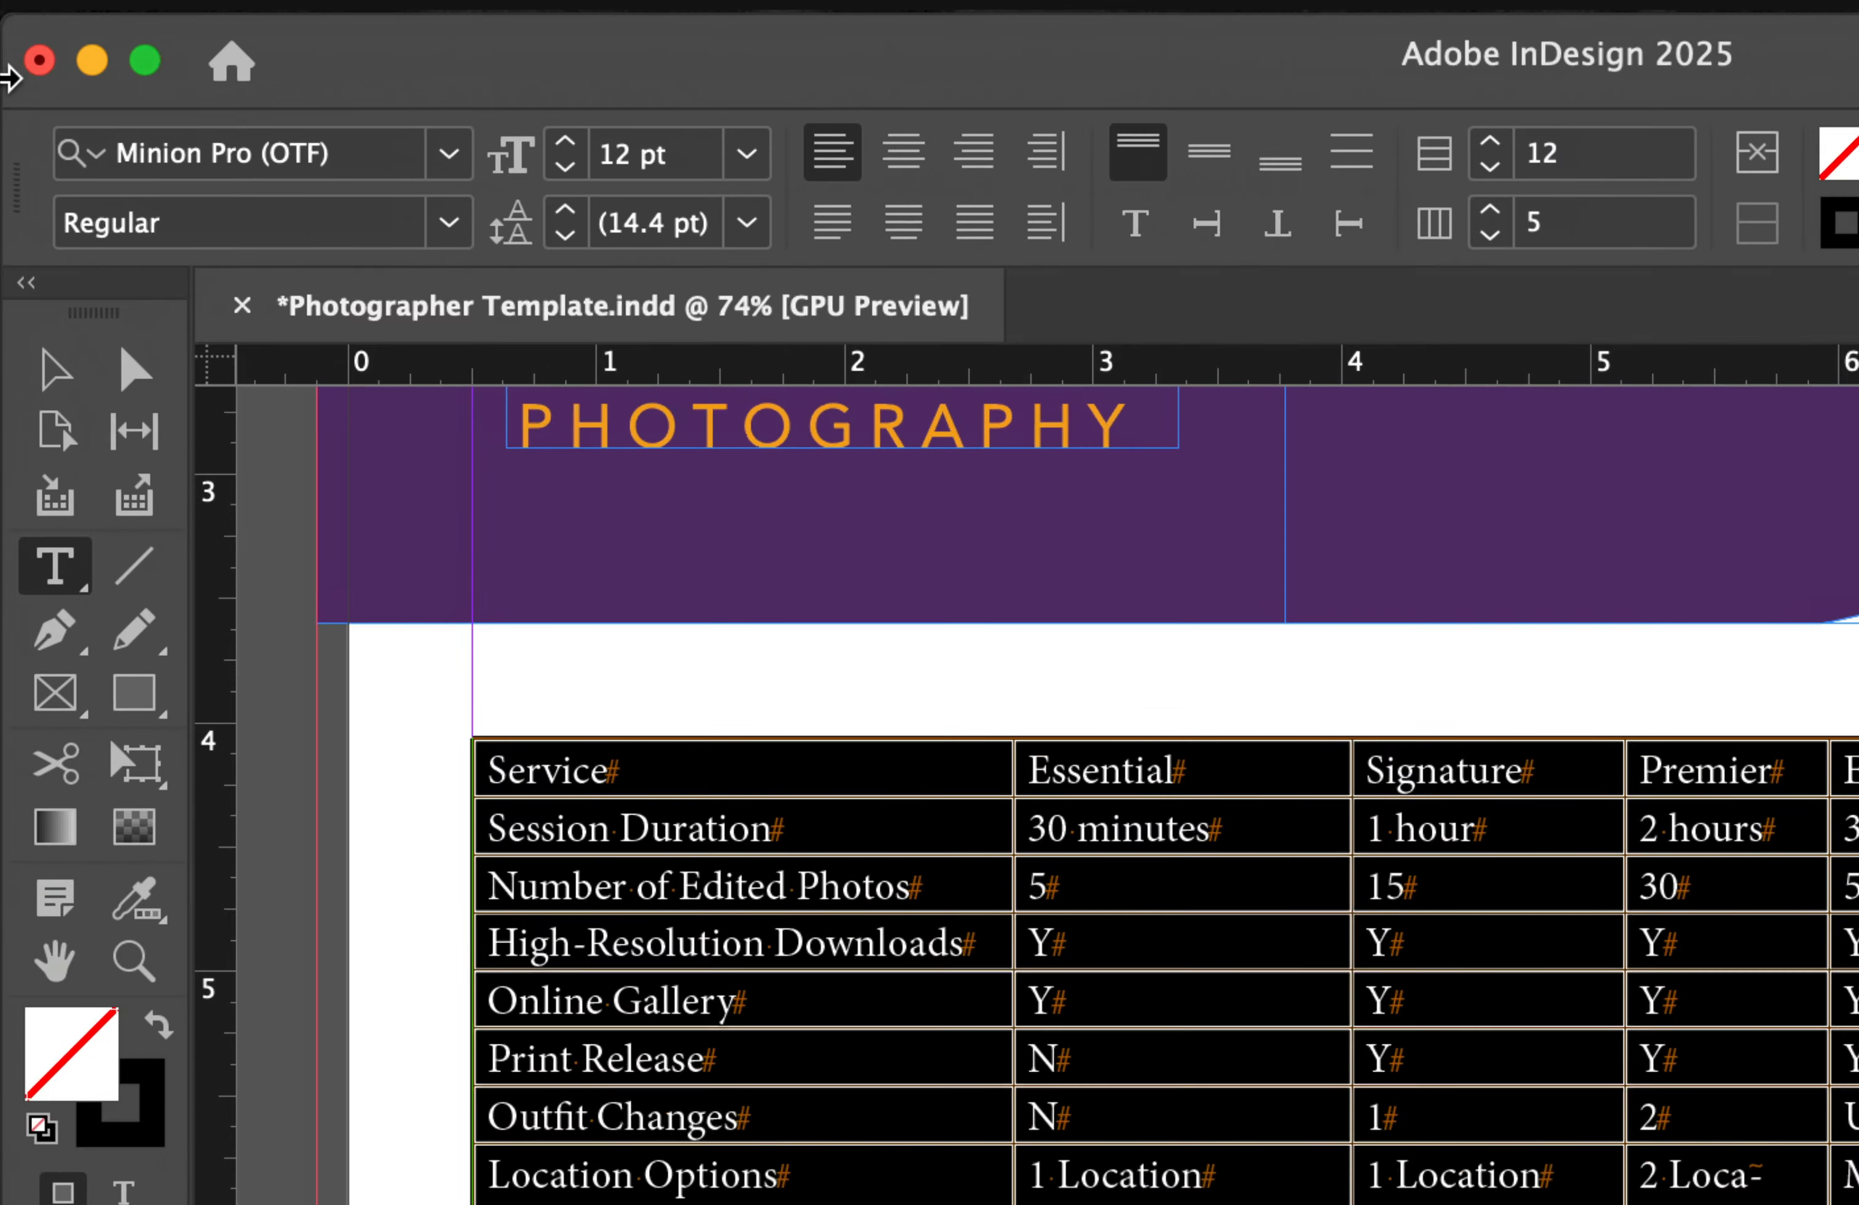
pyautogui.click(84, 113)
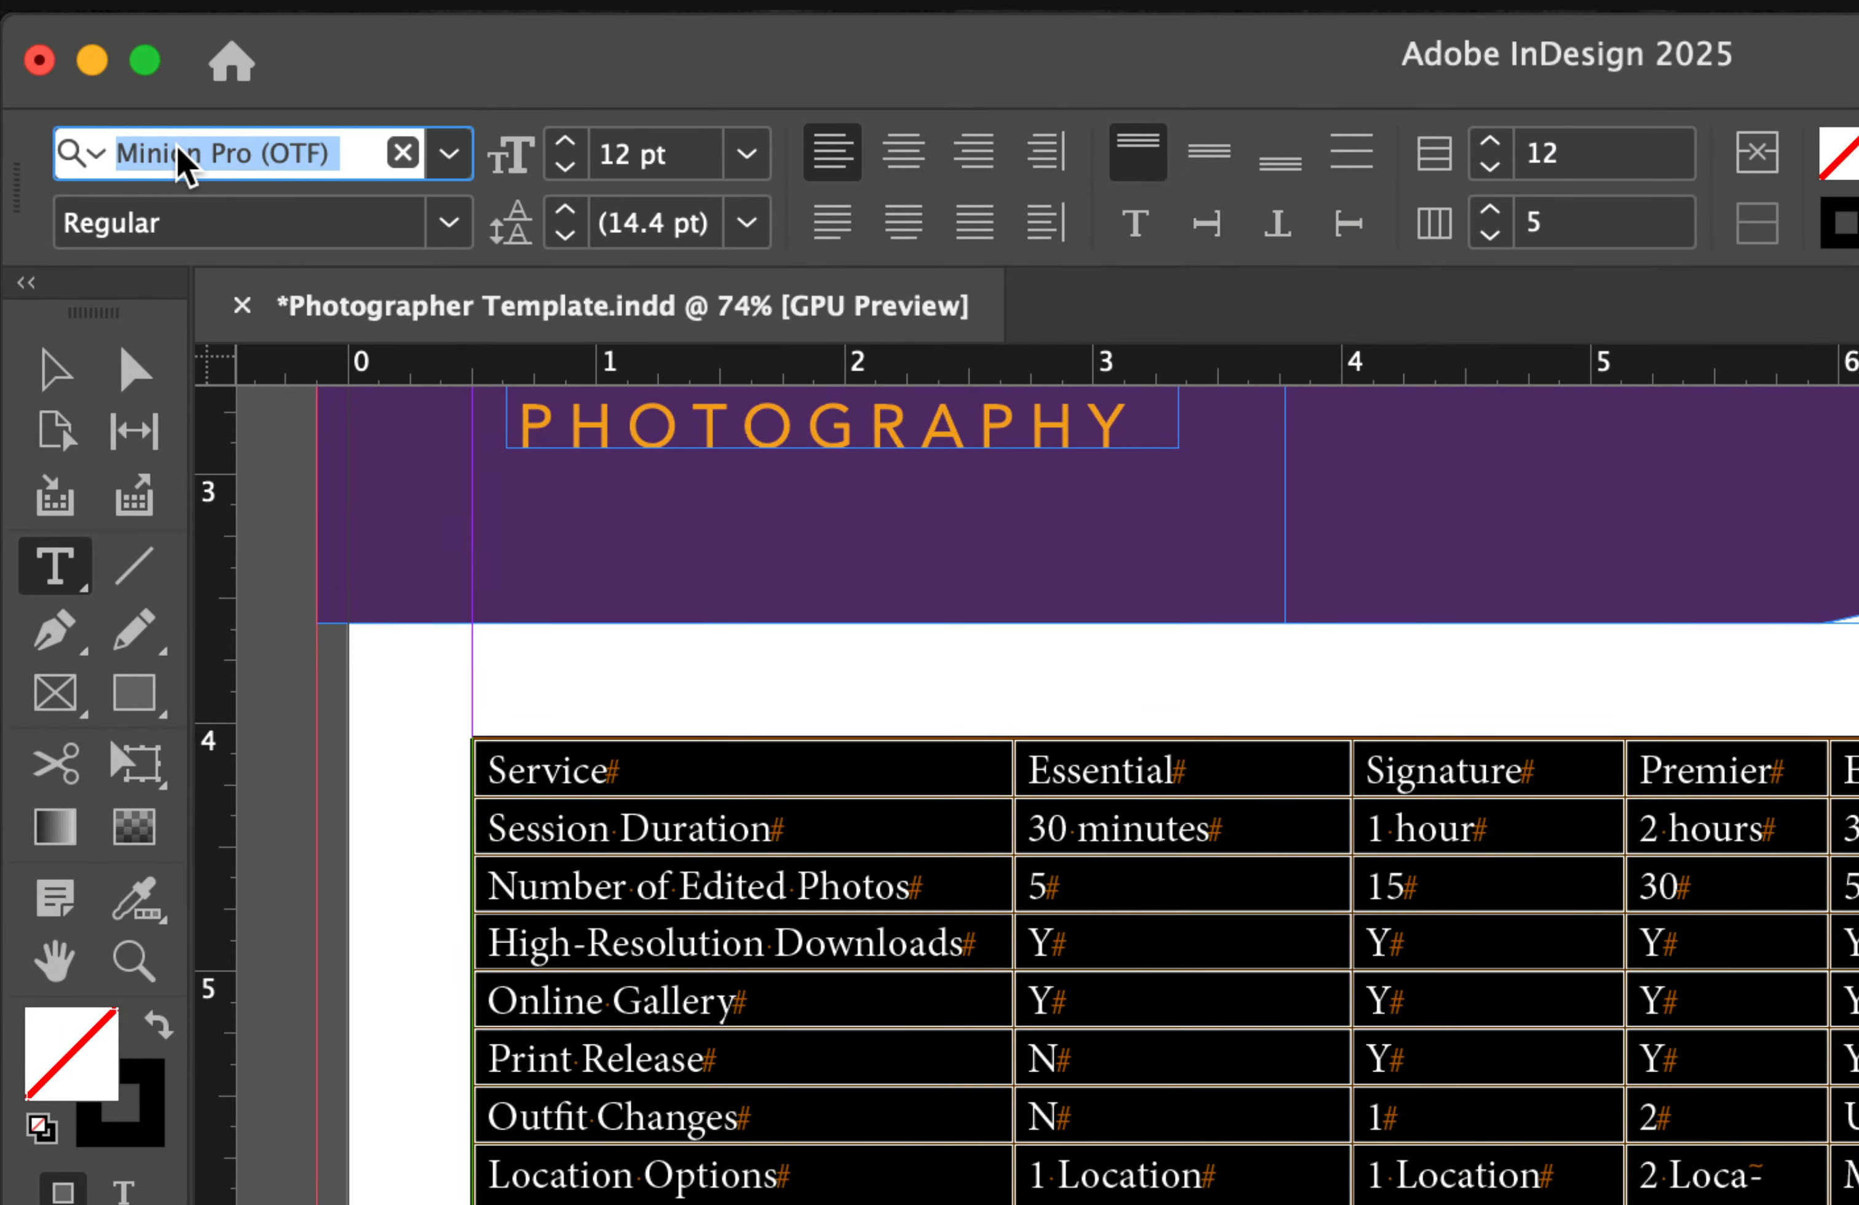
pyautogui.write('av')
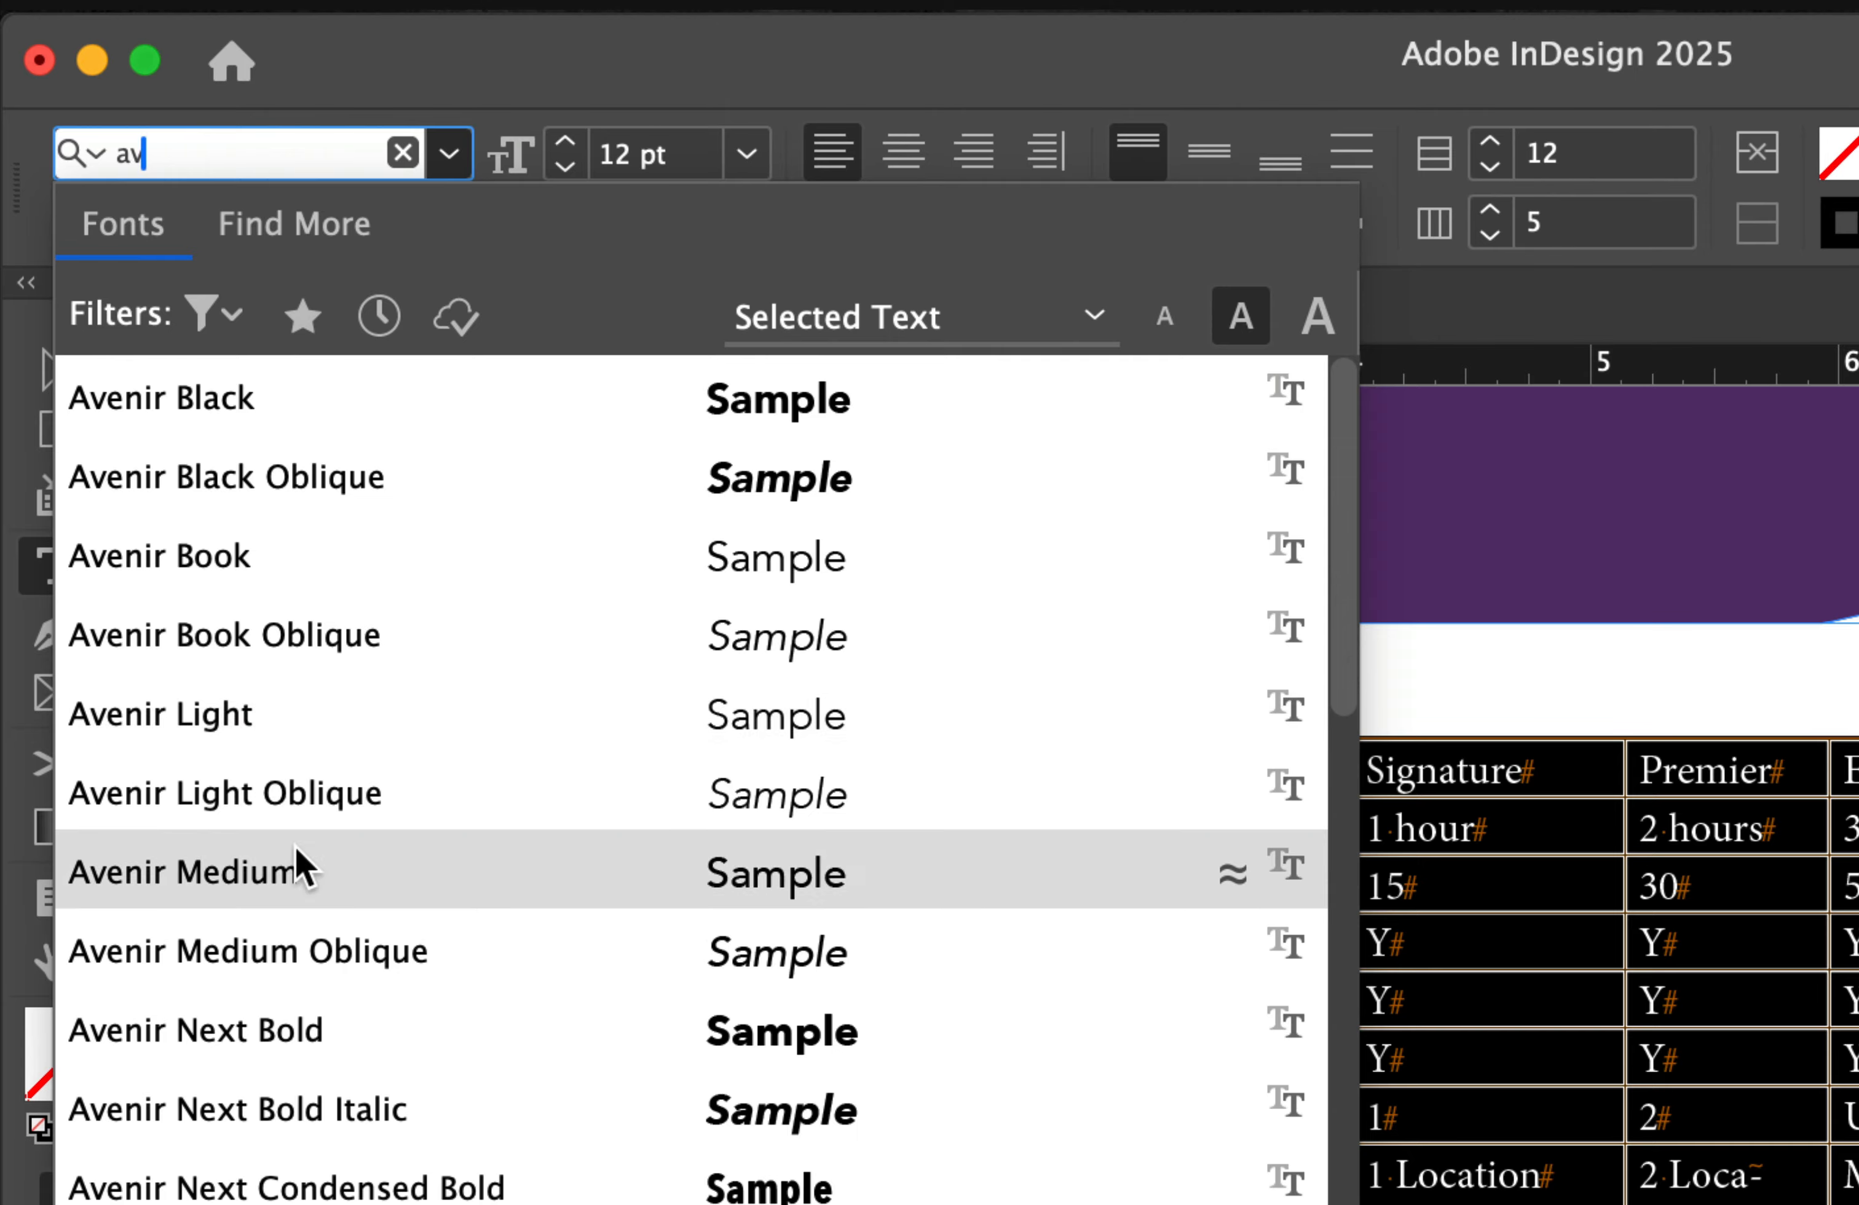
pyautogui.click(302, 867)
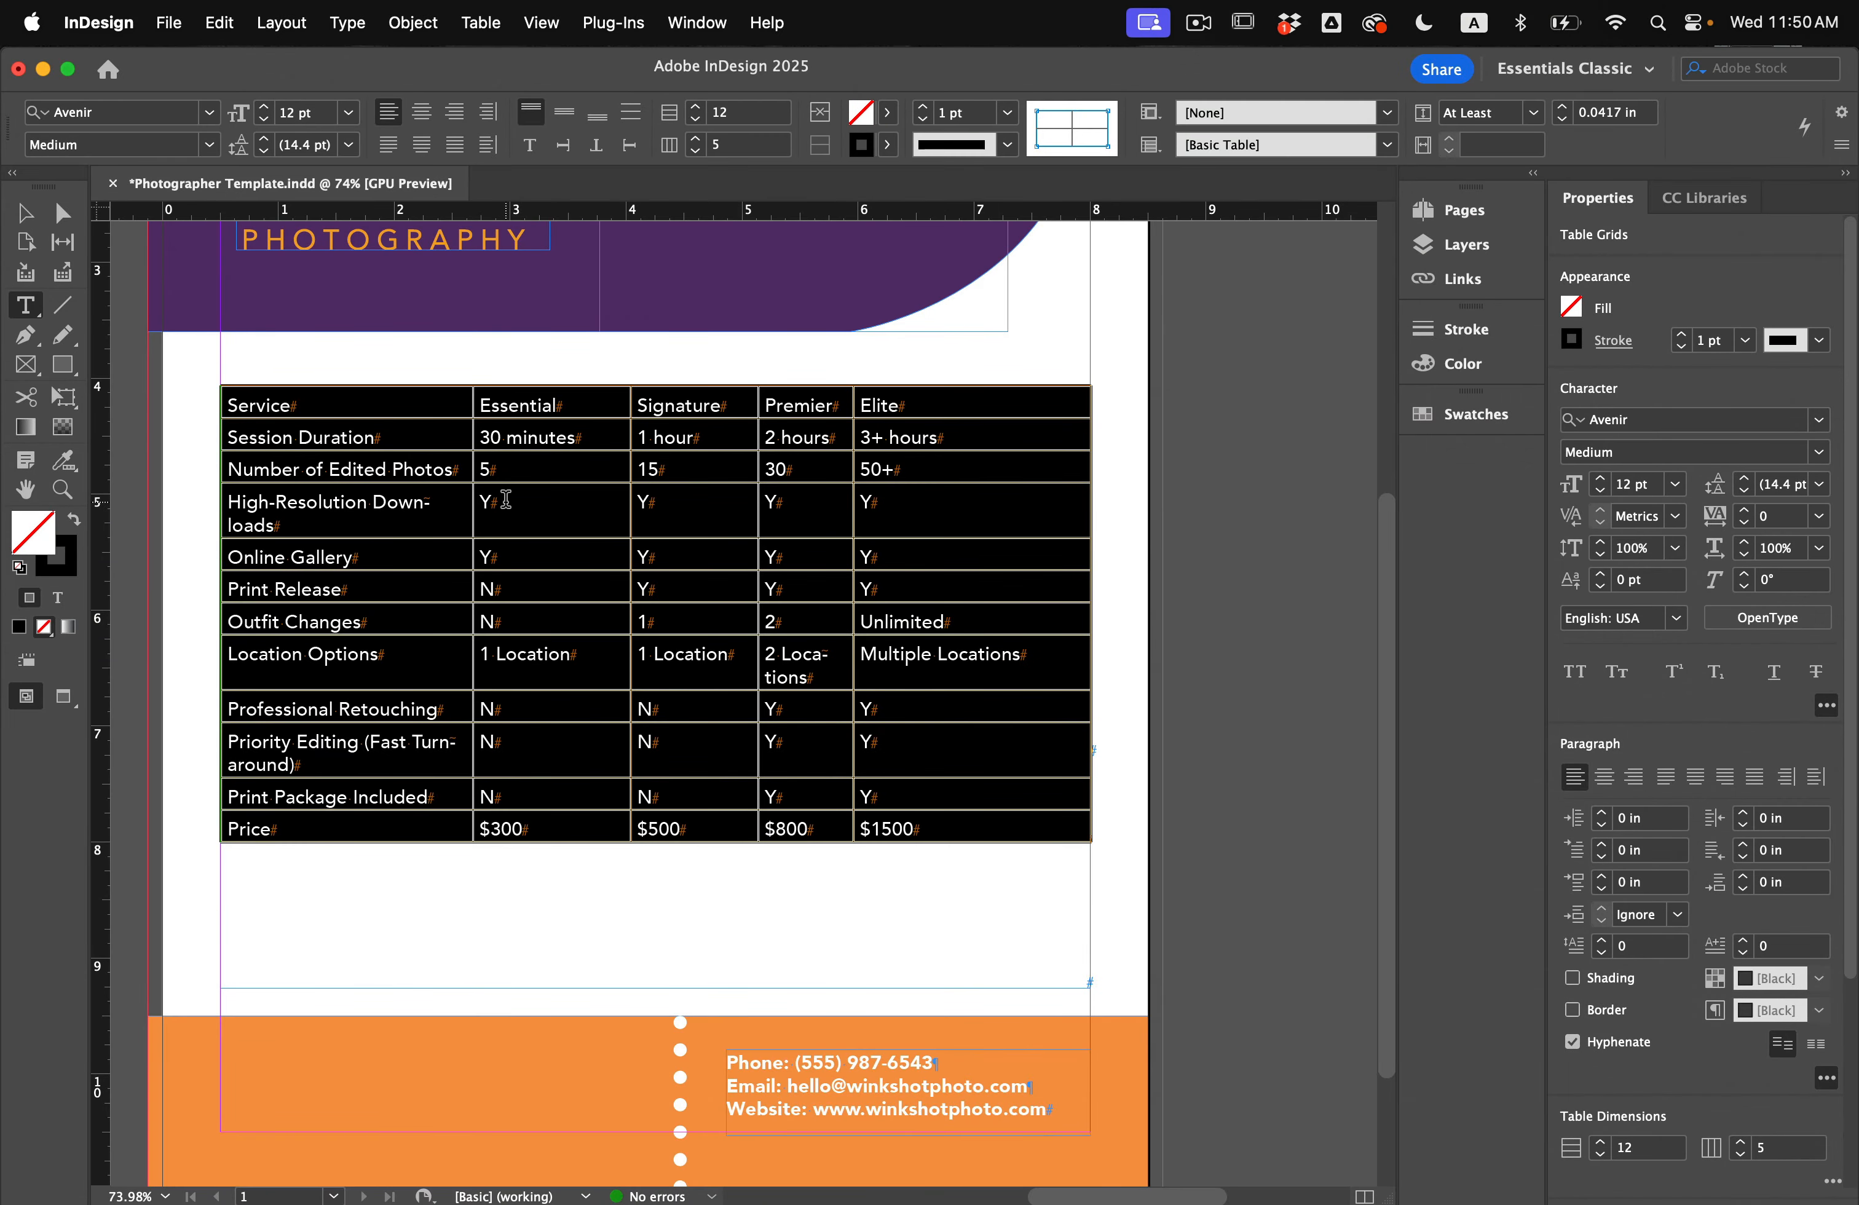
# Step: Widen the Service column to about 2.5 in and even out the four package columns at about 1.2 to 1.3 in each
pyautogui.moveTo(853, 514); pyautogui.dragTo(913, 514)
pyautogui.moveTo(758, 508); pyautogui.dragTo(796, 508)
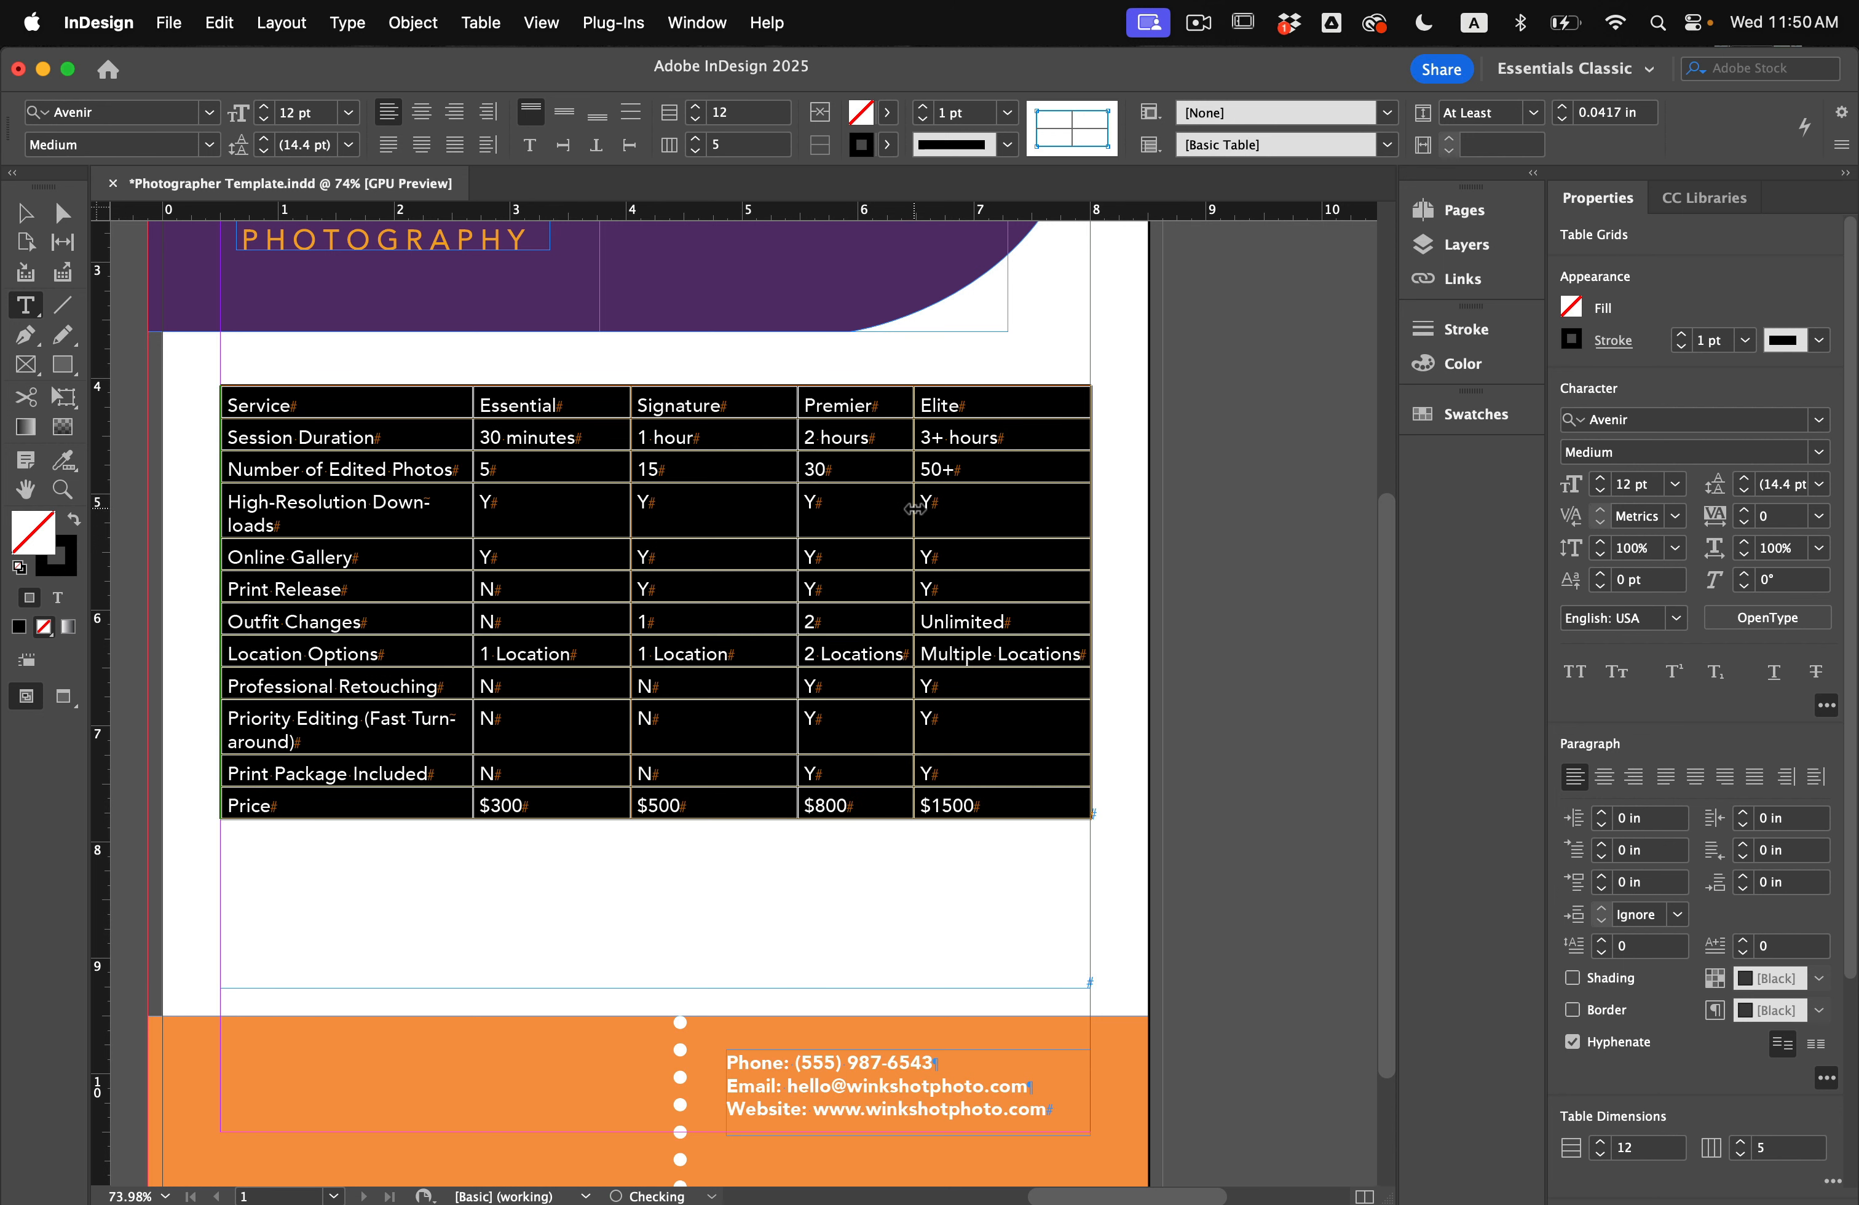
pyautogui.moveTo(915, 508); pyautogui.dragTo(946, 508)
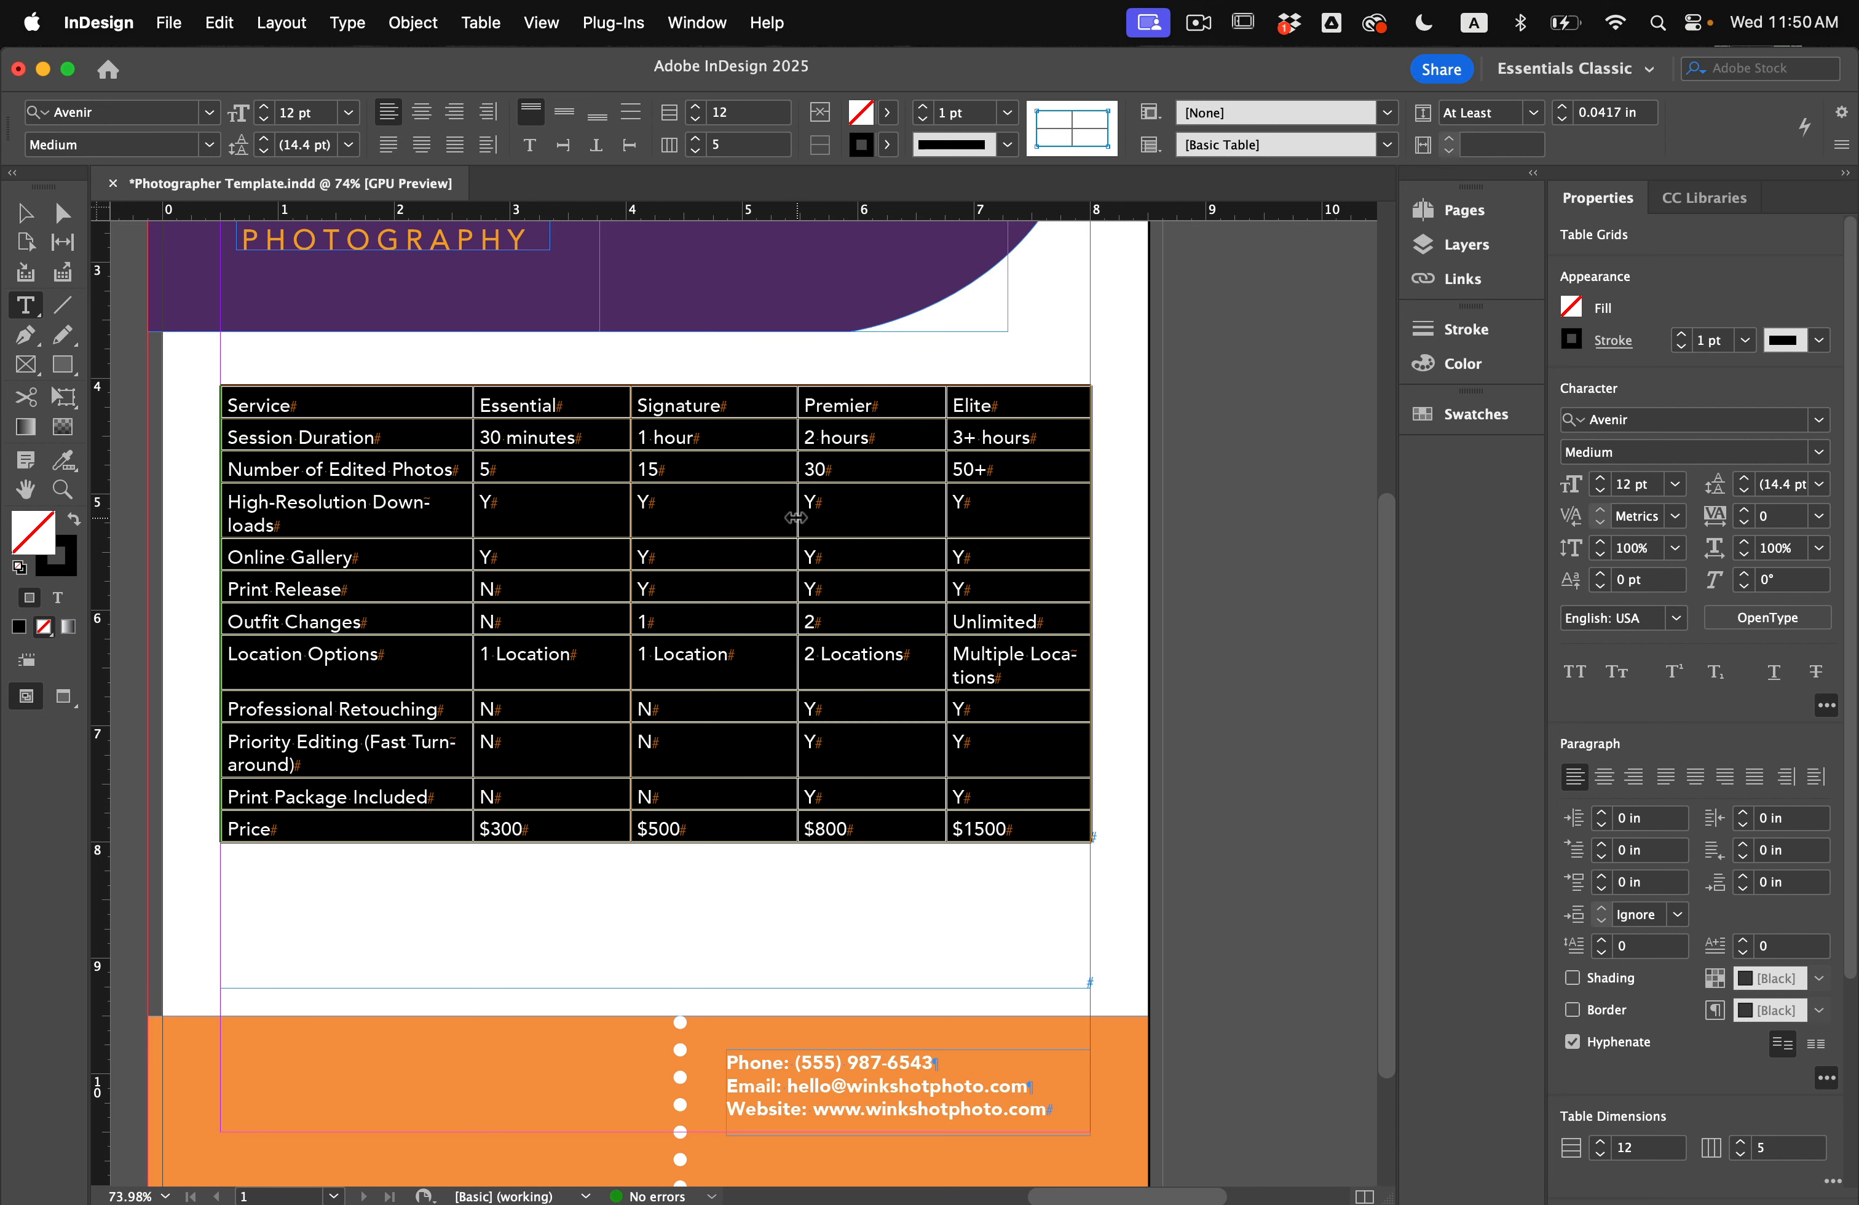
pyautogui.moveTo(796, 517); pyautogui.dragTo(779, 514)
pyautogui.moveTo(626, 514); pyautogui.dragTo(661, 514)
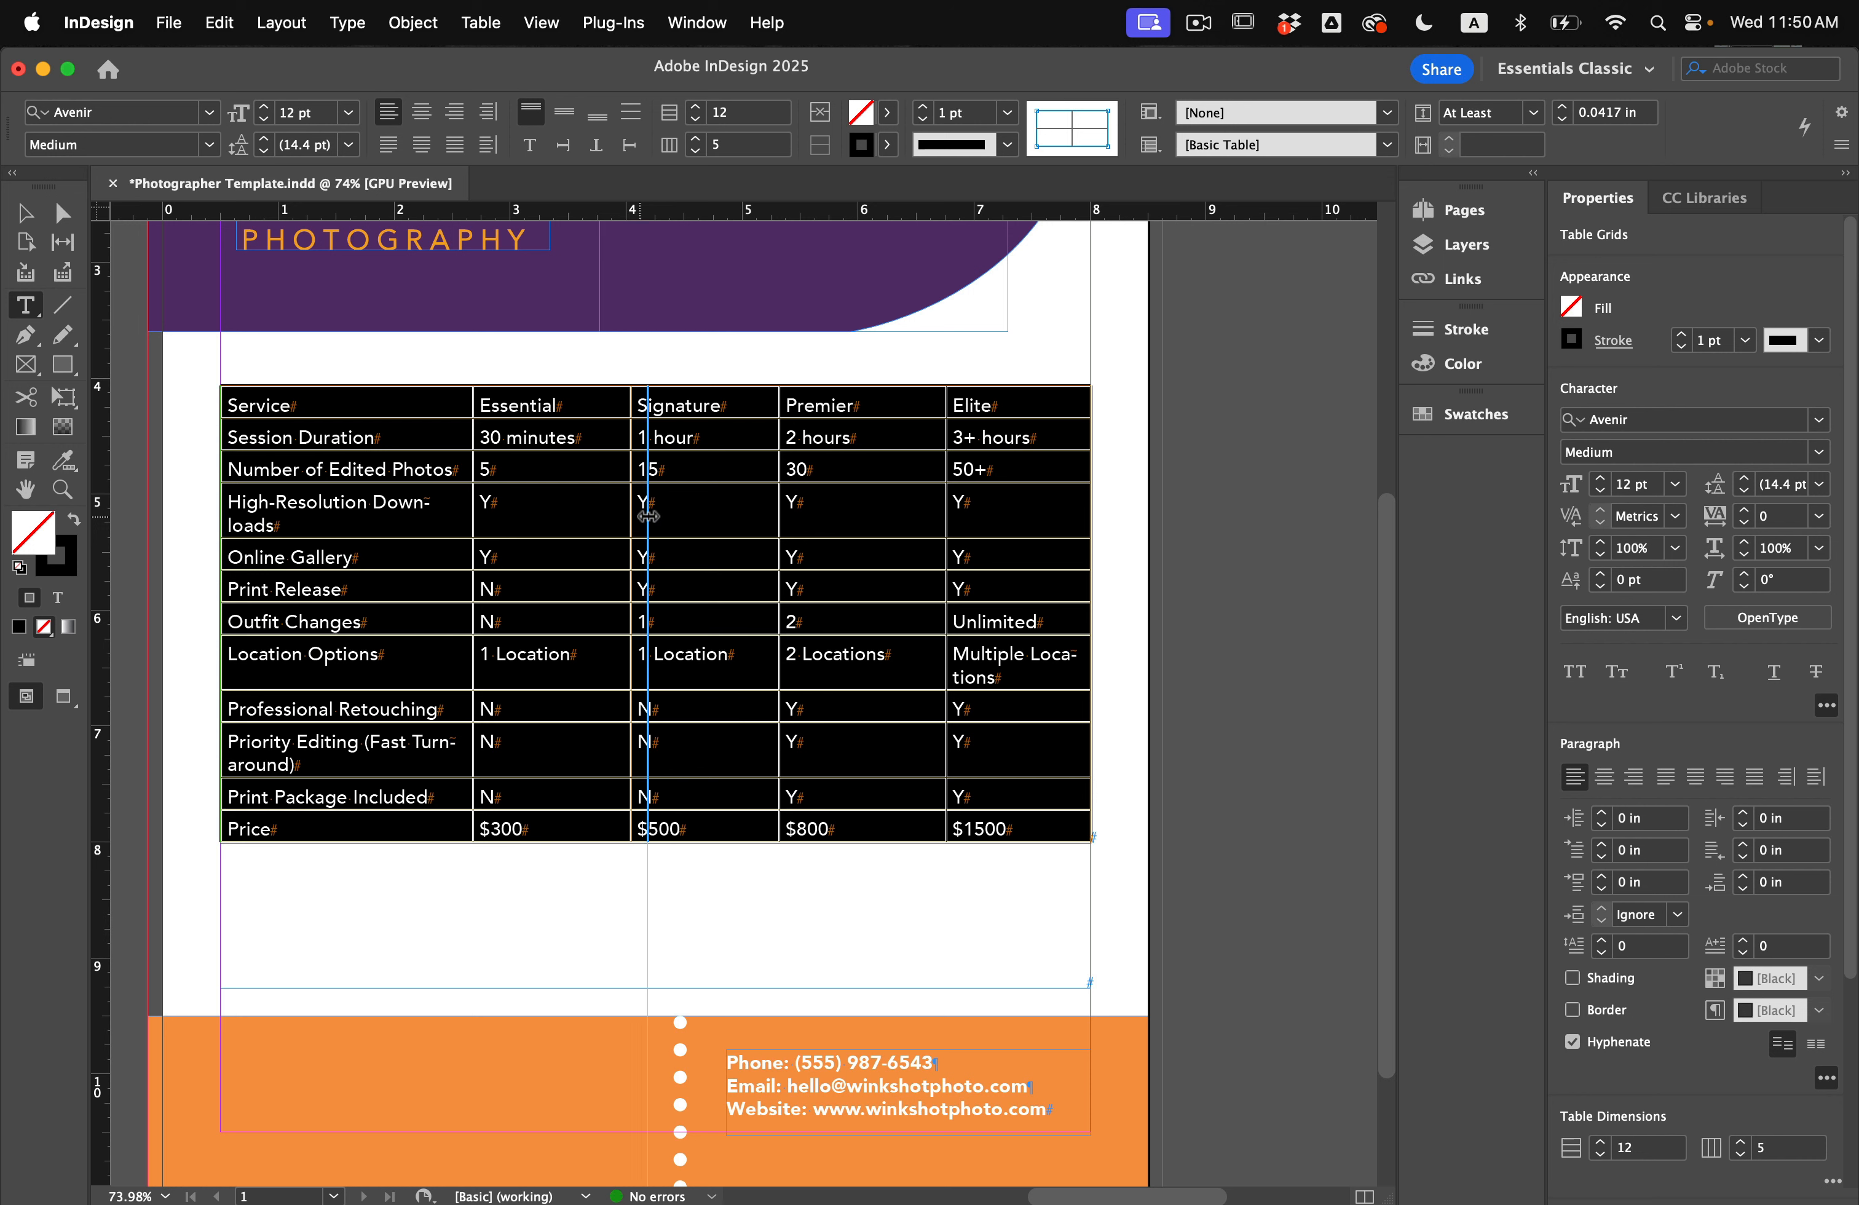
pyautogui.moveTo(475, 520); pyautogui.dragTo(507, 521)
pyautogui.moveTo(945, 497); pyautogui.dragTo(937, 498)
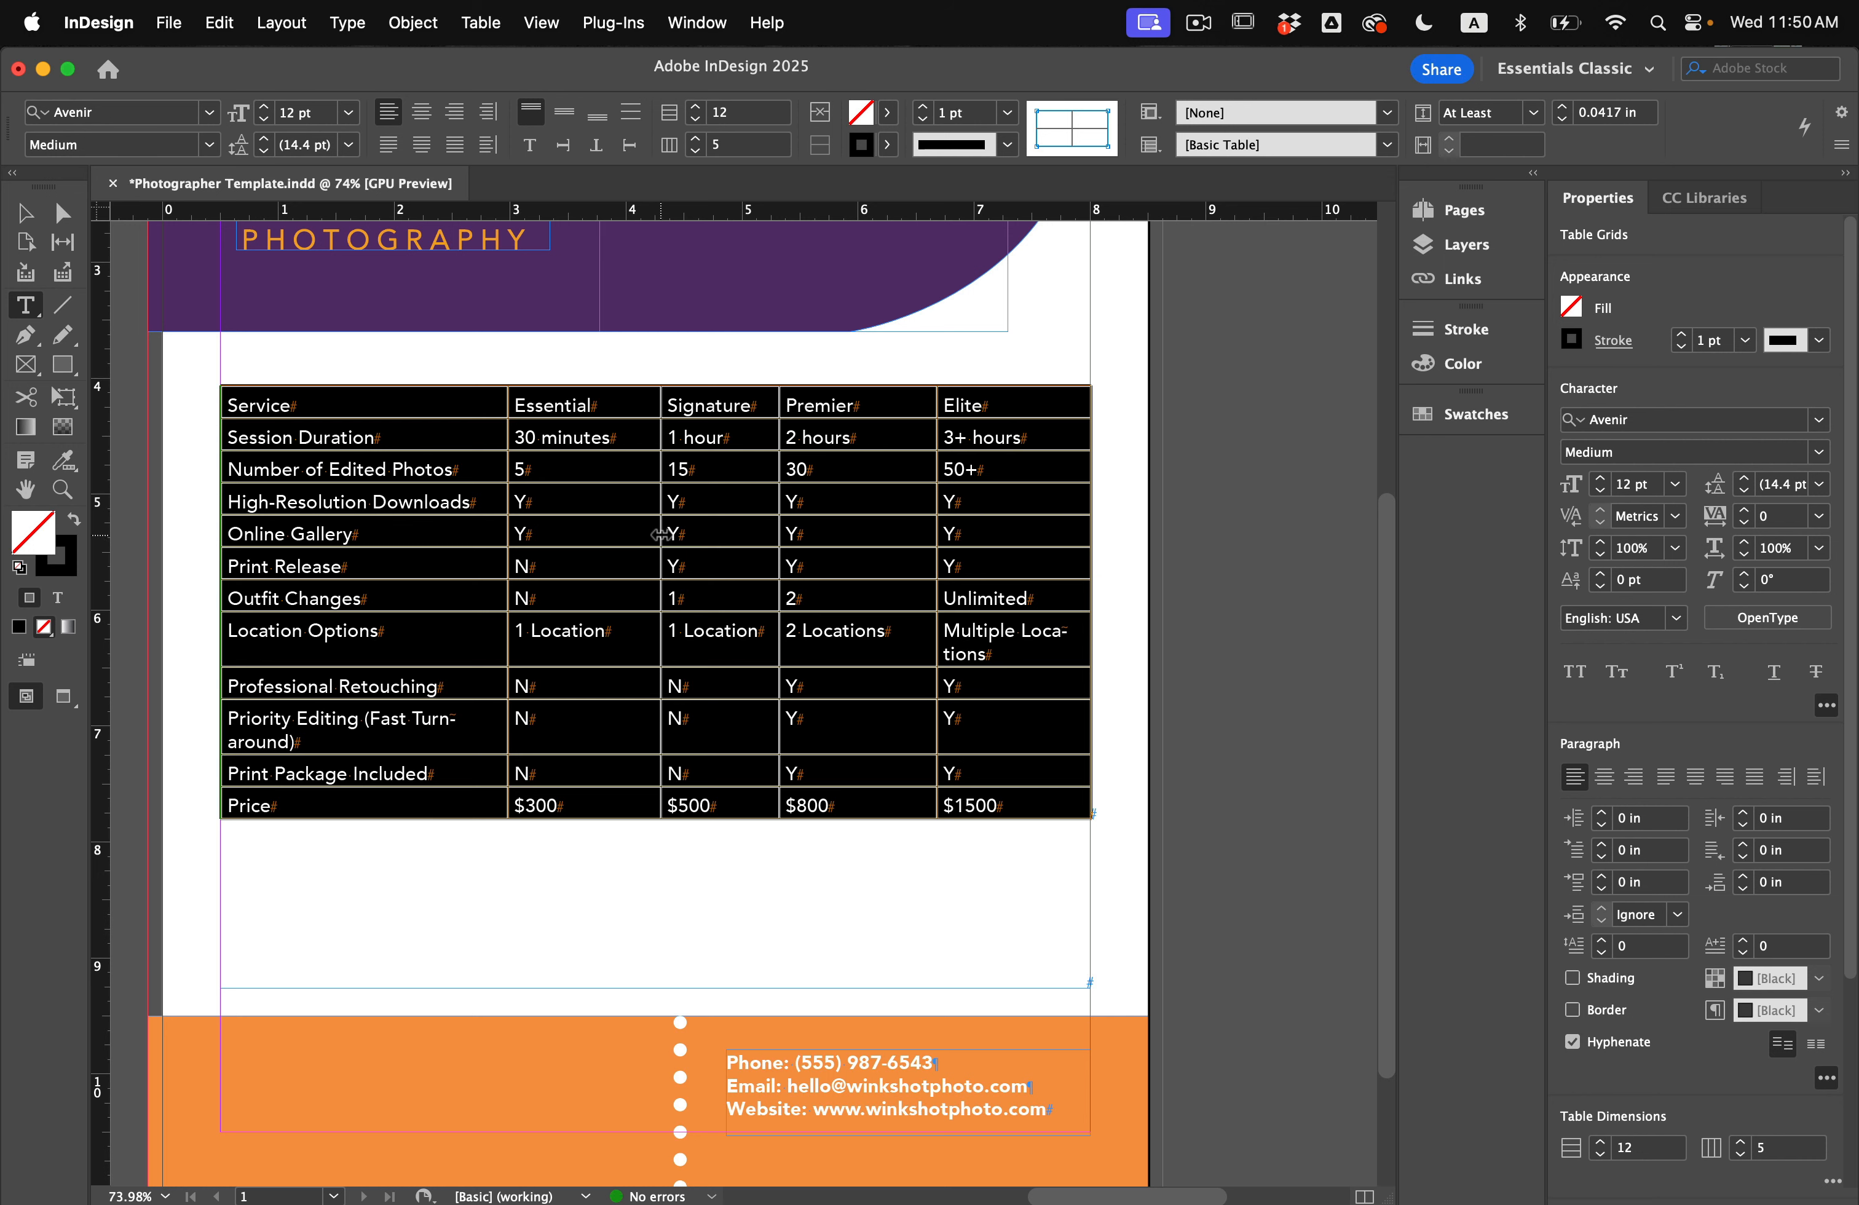
pyautogui.moveTo(660, 534); pyautogui.dragTo(643, 534)
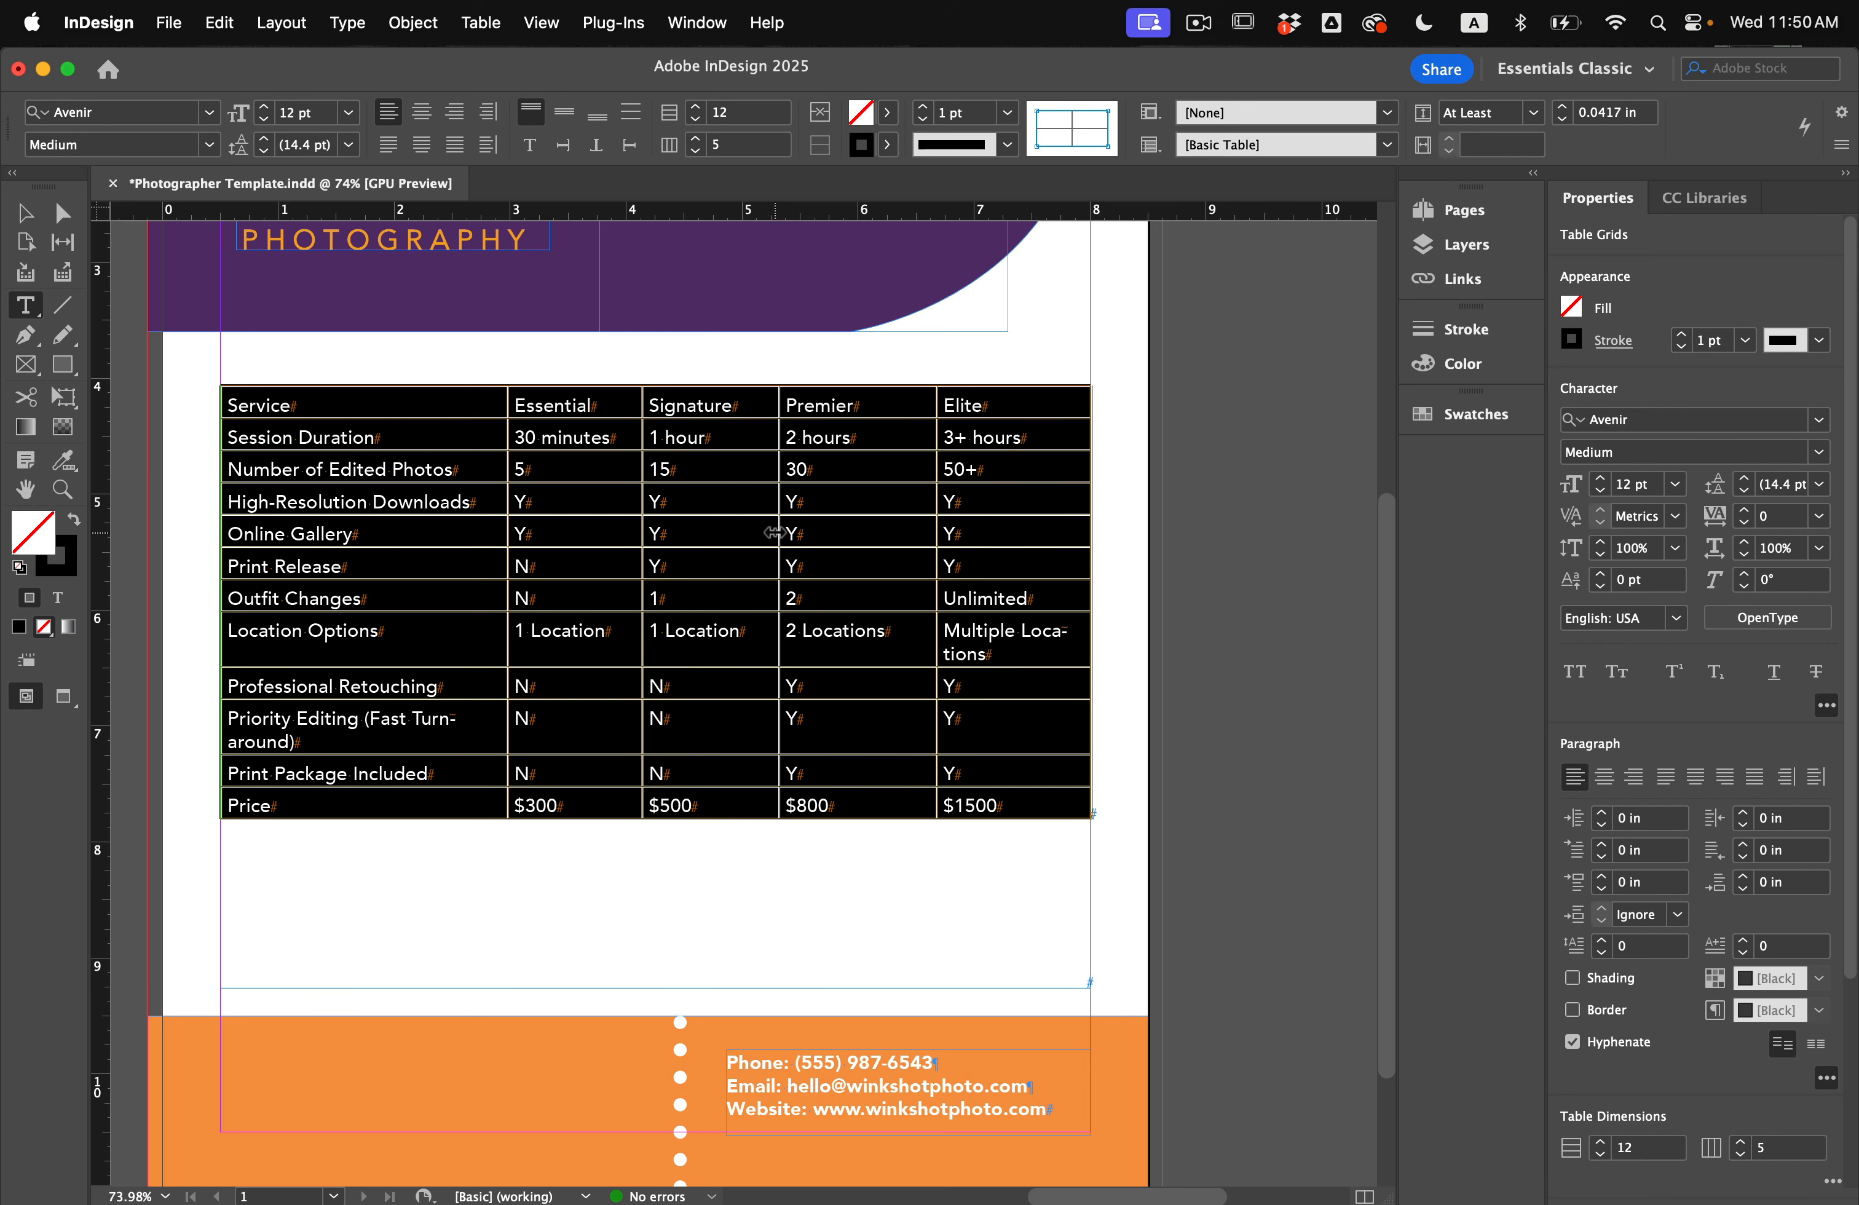
pyautogui.moveTo(777, 531); pyautogui.dragTo(786, 532)
pyautogui.click(213, 540)
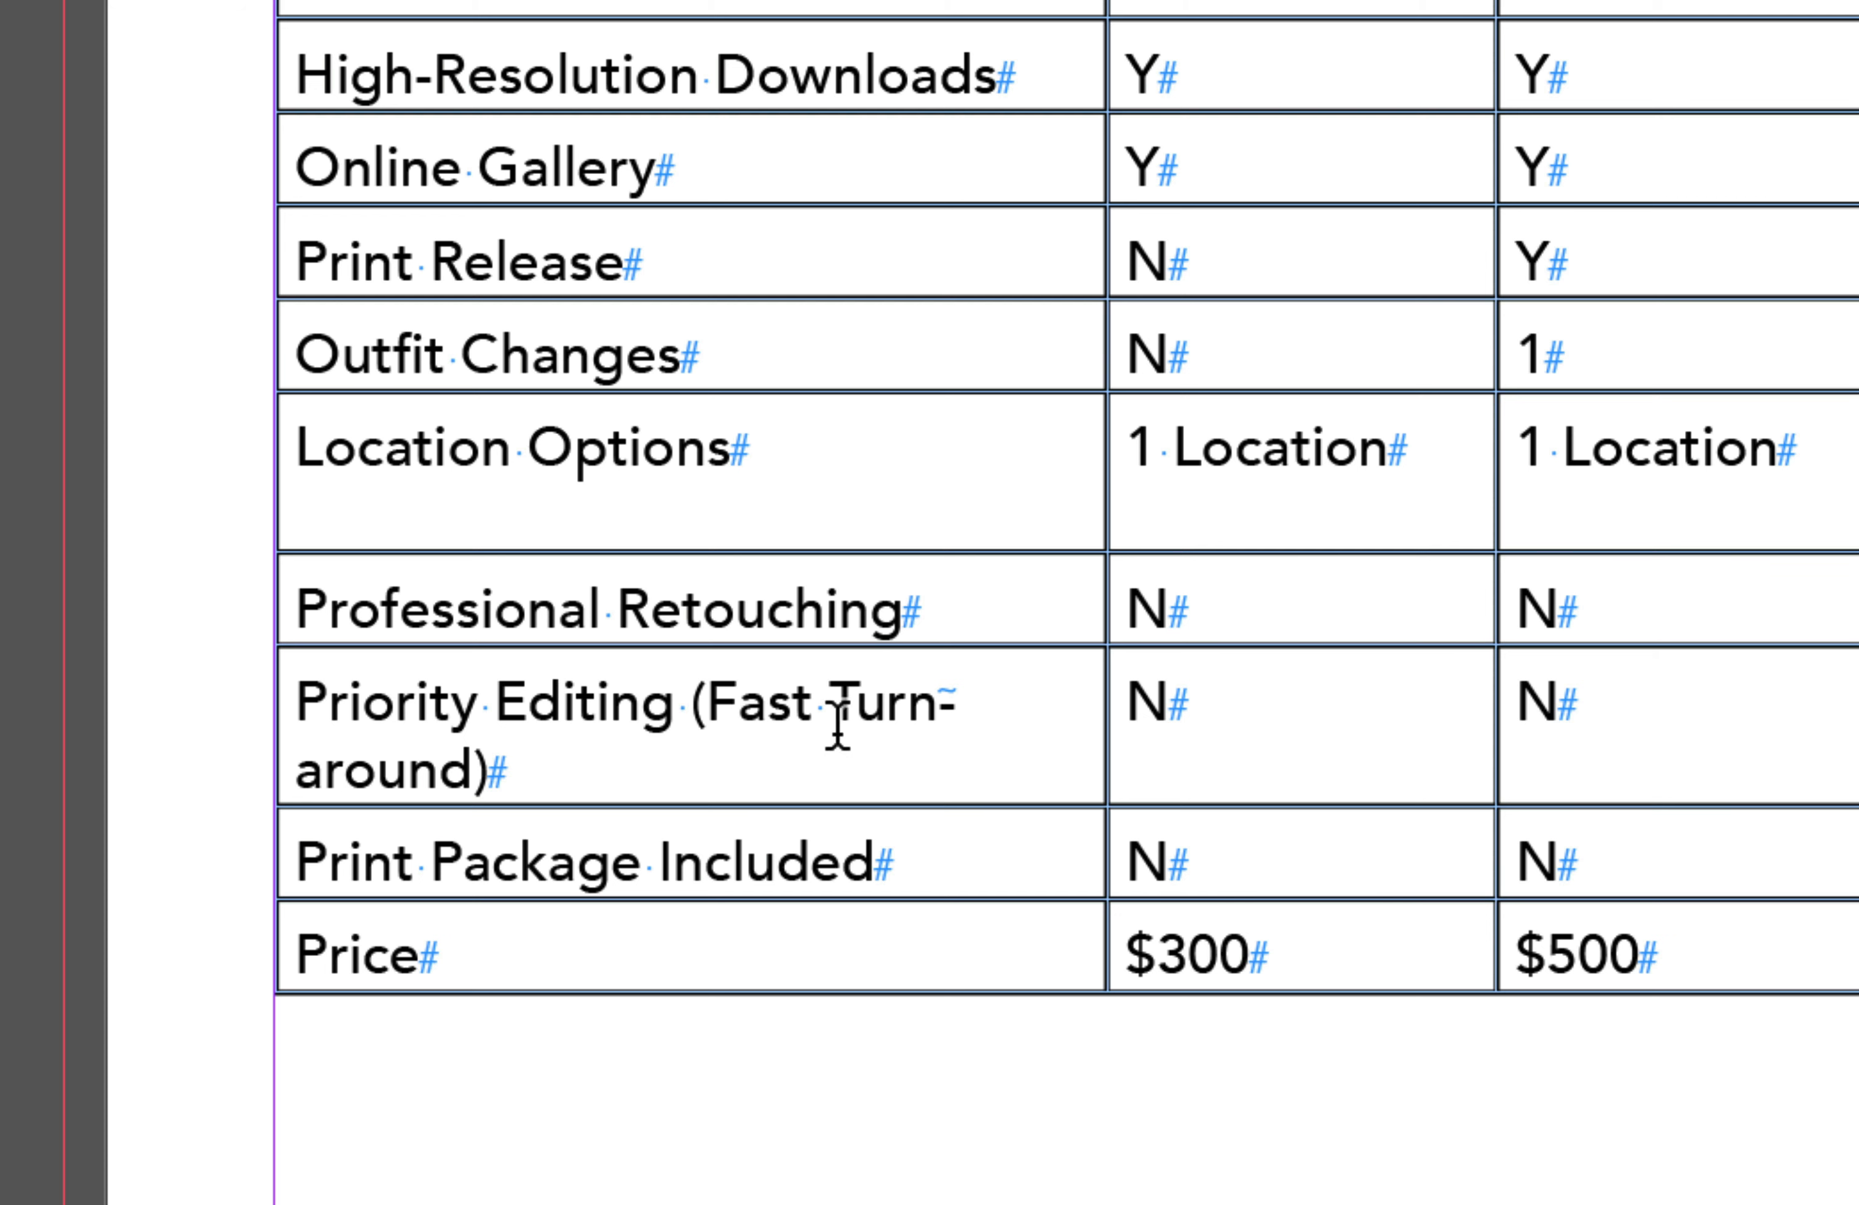
# Step: Break the Priority Editing cell's text so that "(Fast Turnaround)" starts on a second line
pyautogui.click(880, 817)
pyautogui.click(691, 704)
pyautogui.press('Return')
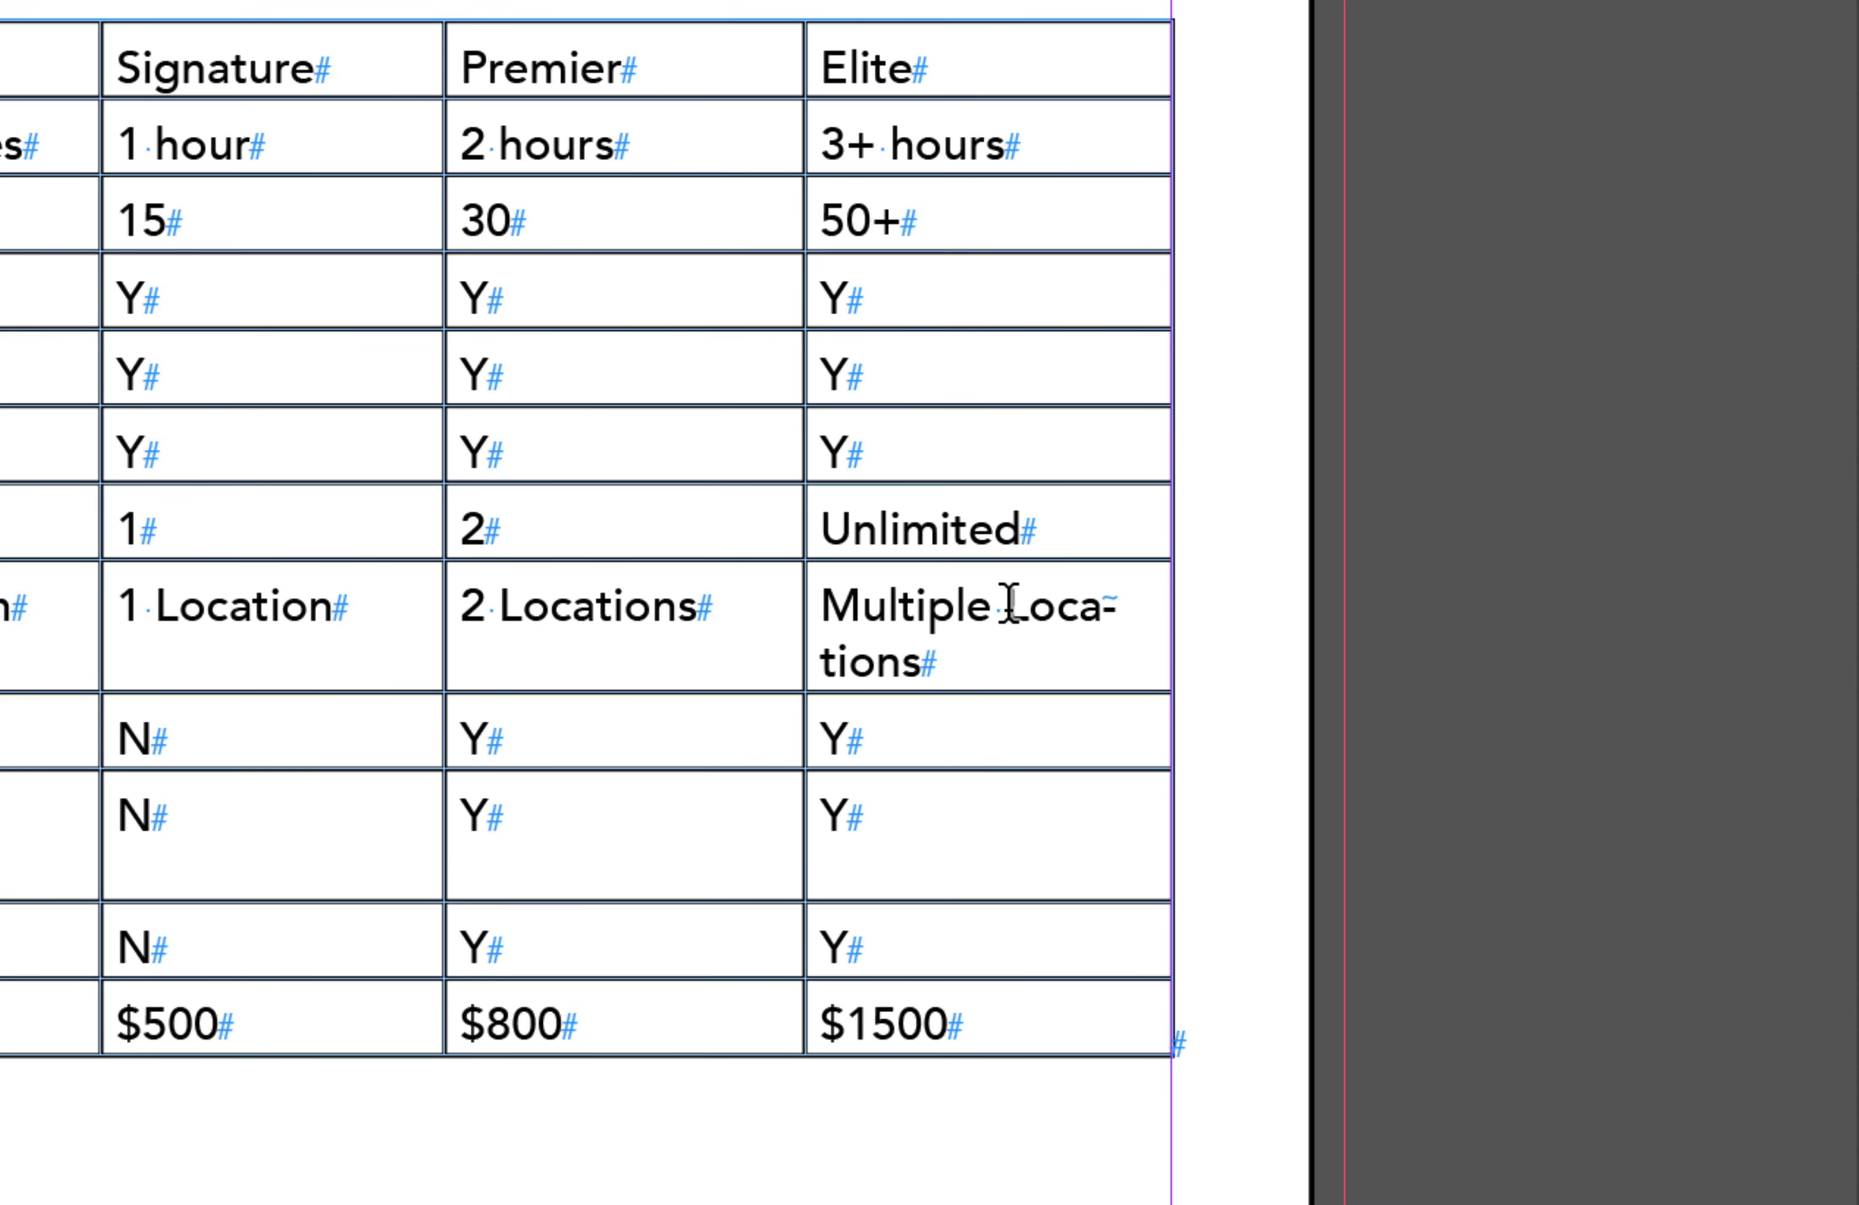
# Step: Put "Location" or "Locations" on its own line in all four package cells of the Location Options row, removing the extra space after "2"
pyautogui.click(1010, 605)
pyautogui.press('Return')
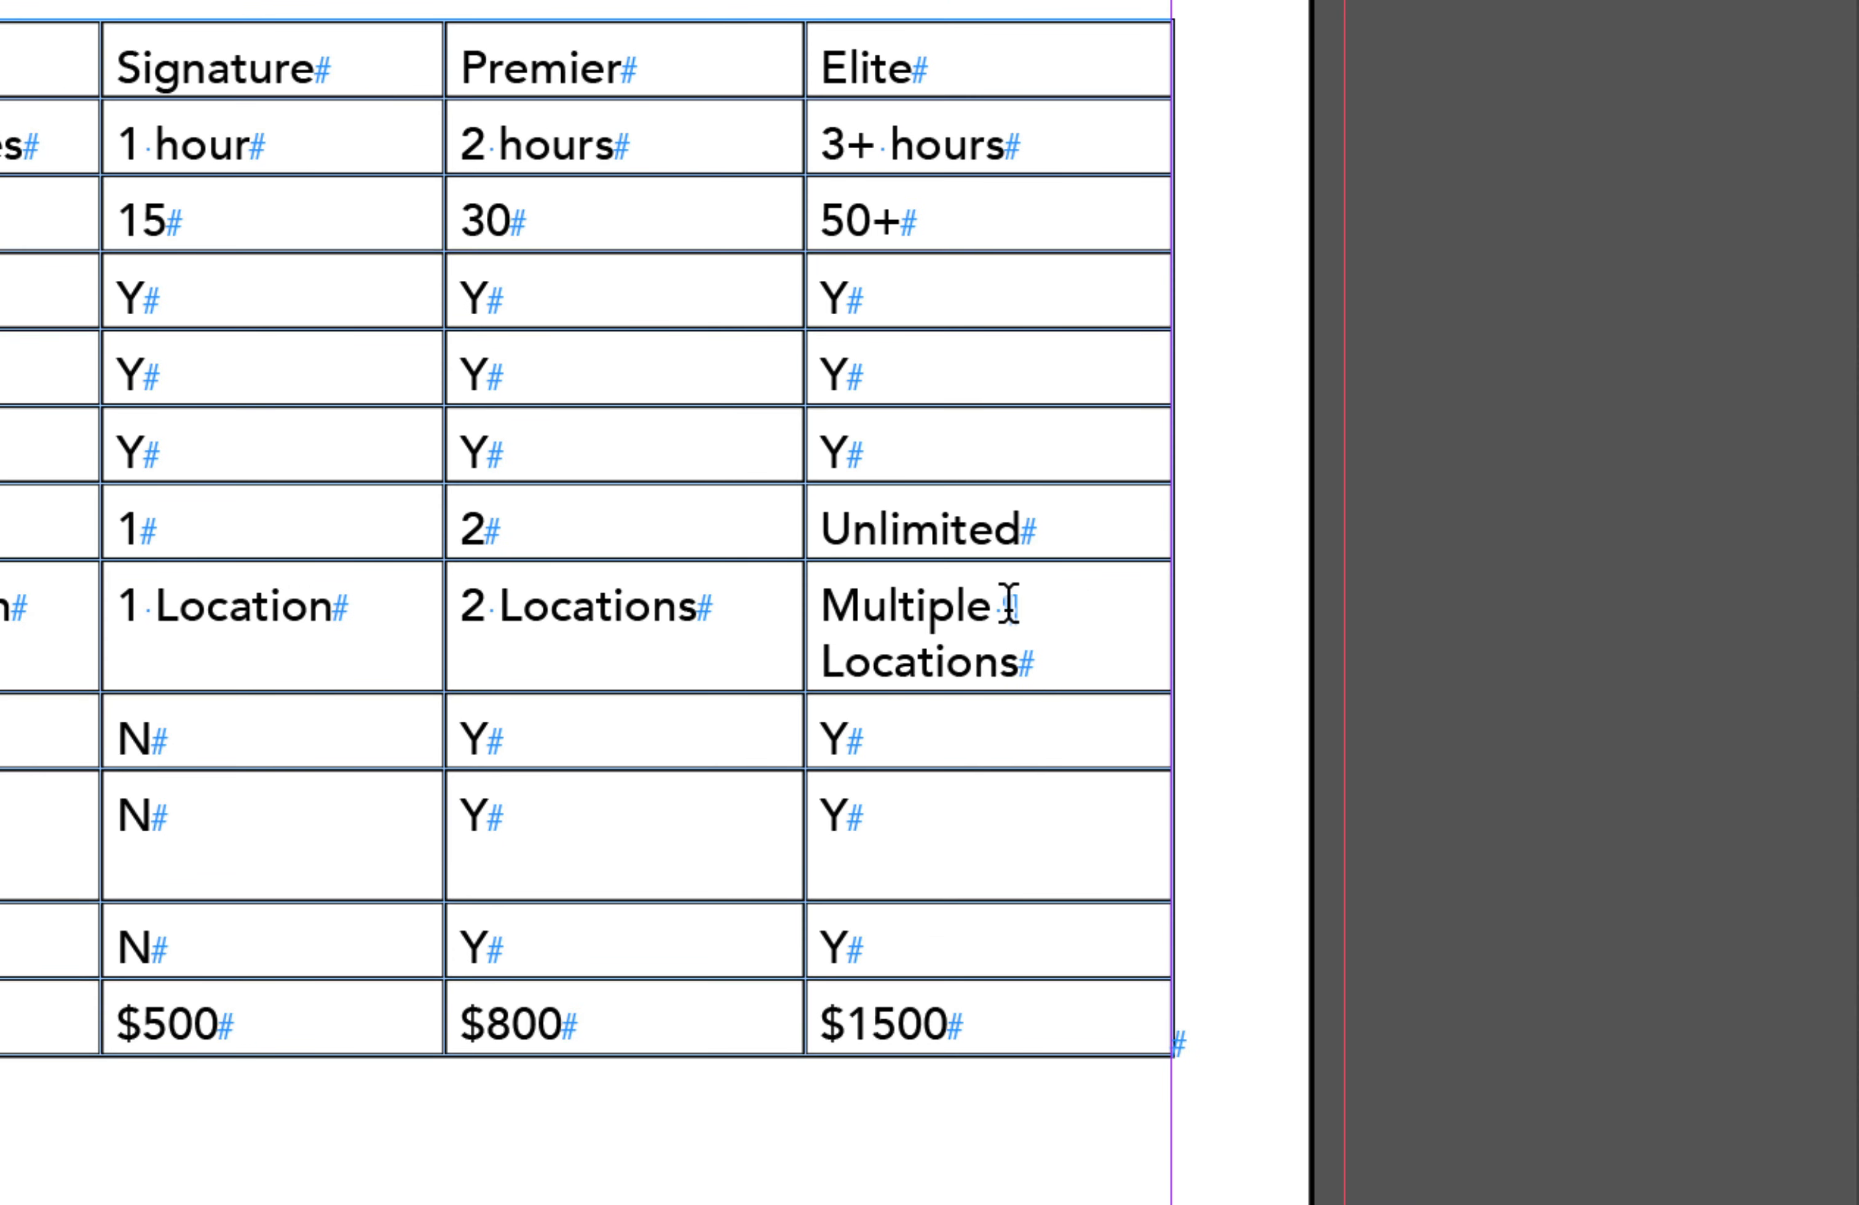
pyautogui.click(509, 599)
pyautogui.press('Return')
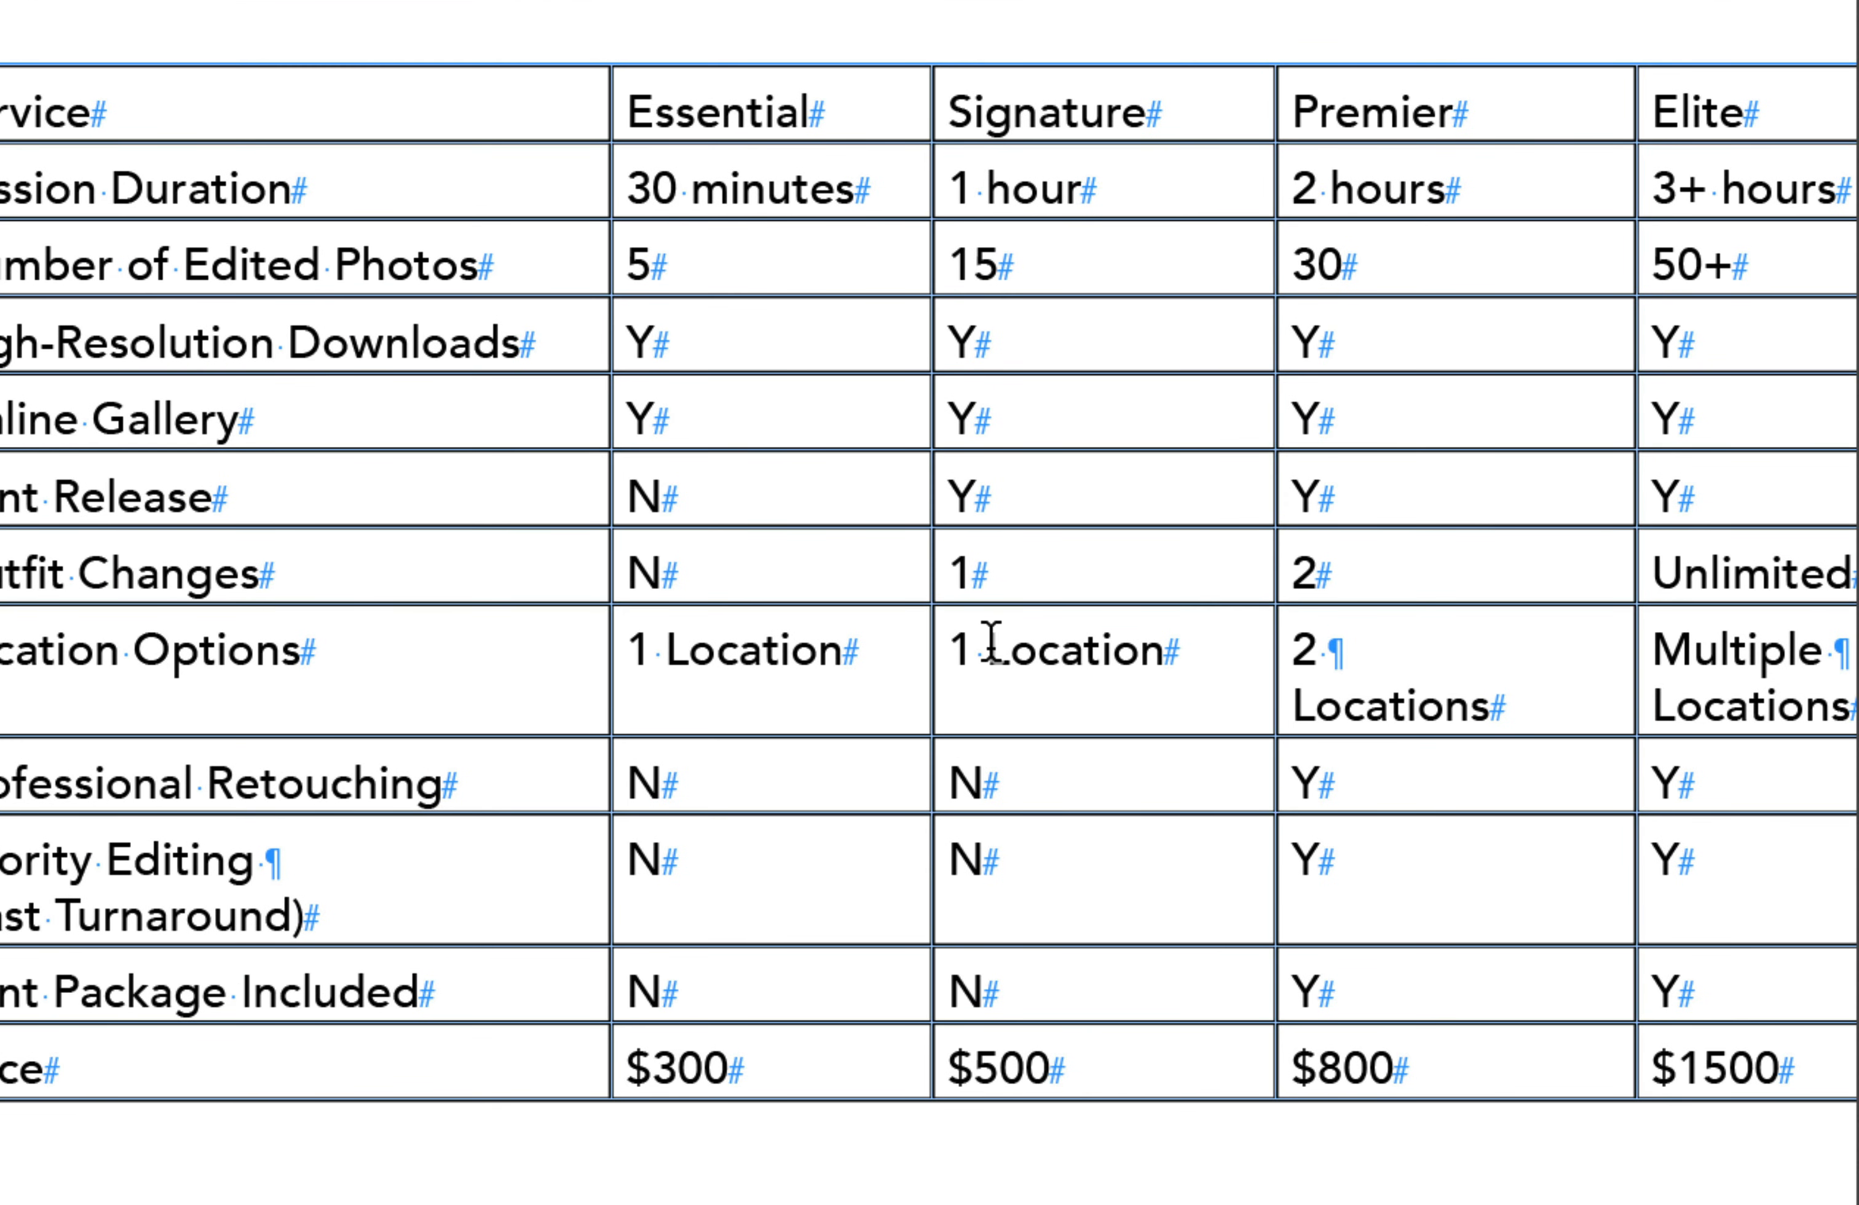
pyautogui.click(992, 642)
pyautogui.press('Return')
pyautogui.click(665, 637)
pyautogui.press('Return')
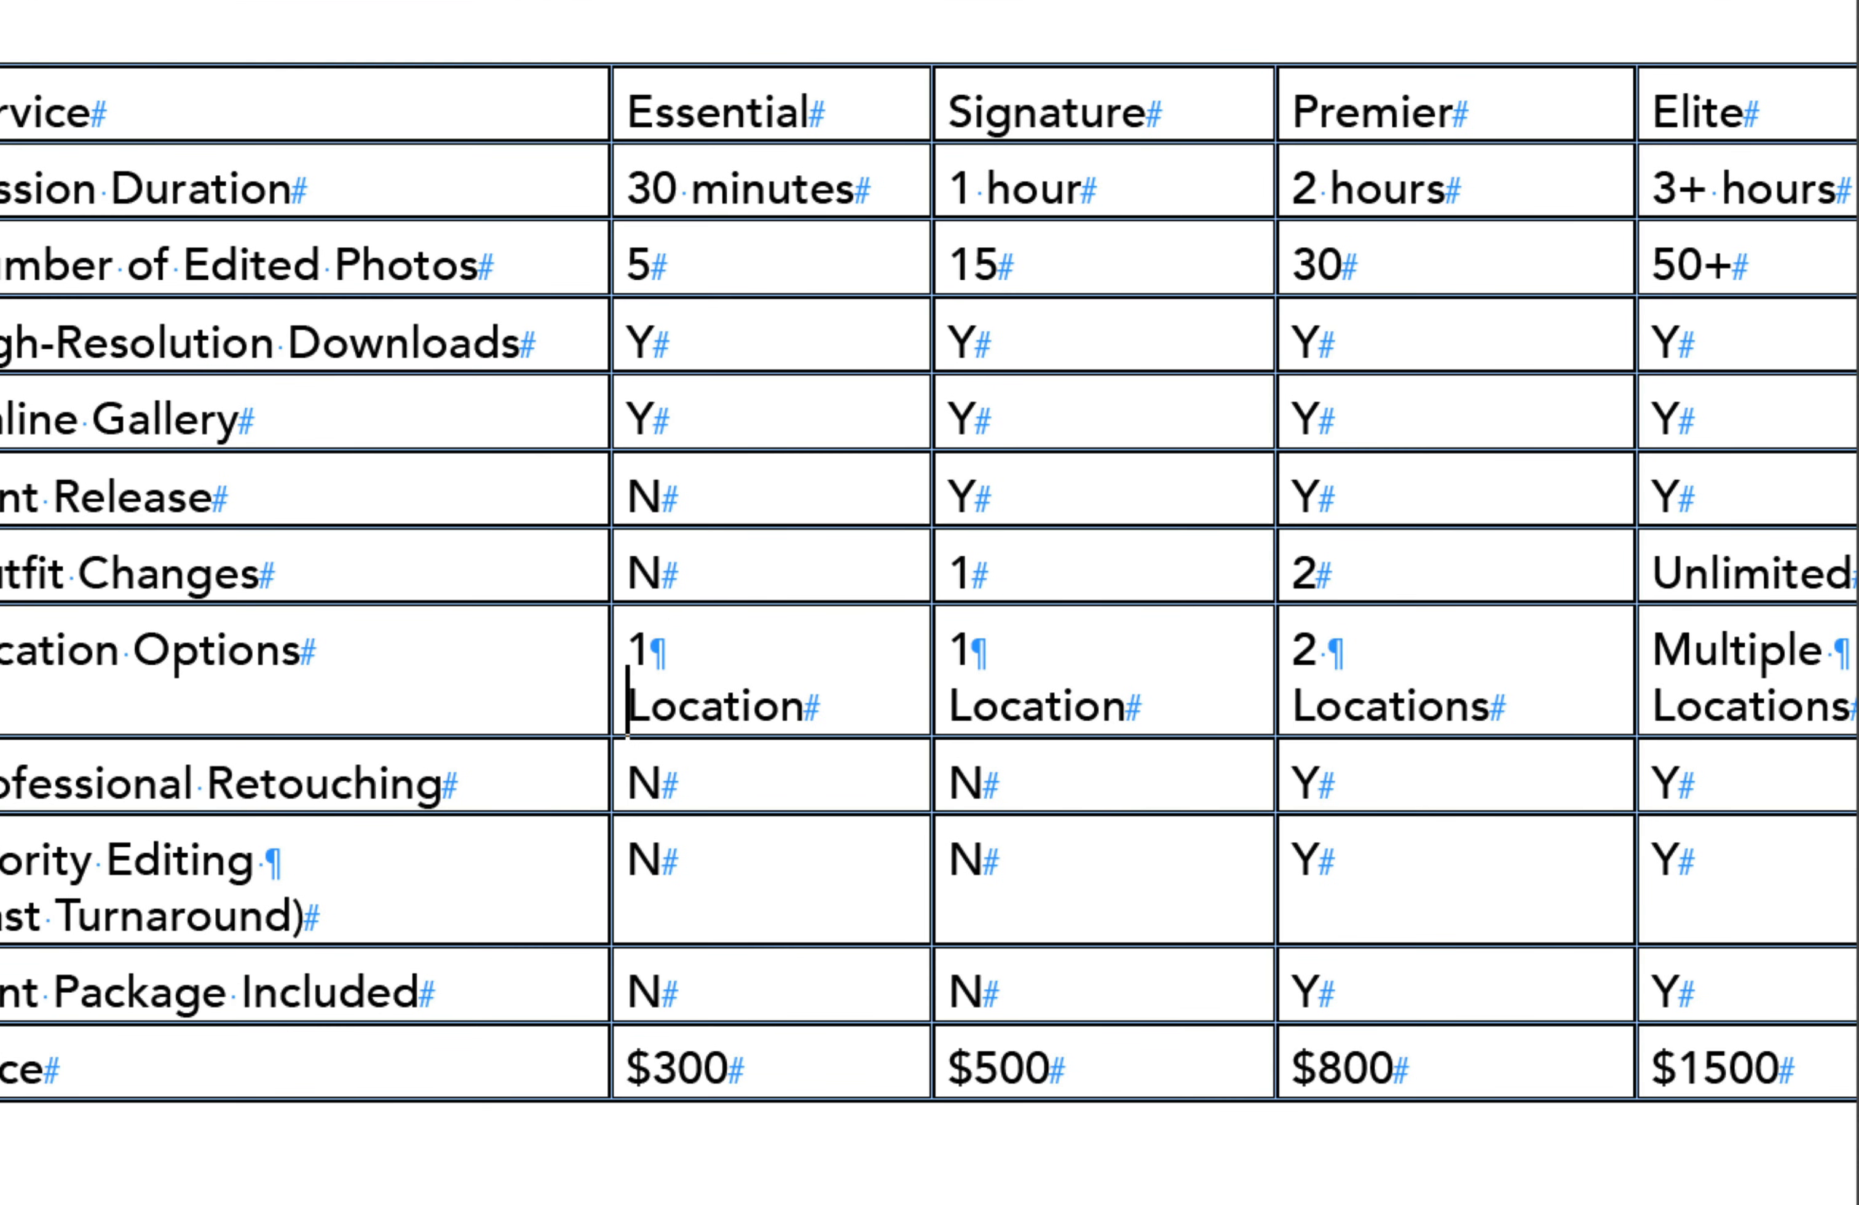
pyautogui.click(1348, 652)
pyautogui.press('BackSpace')
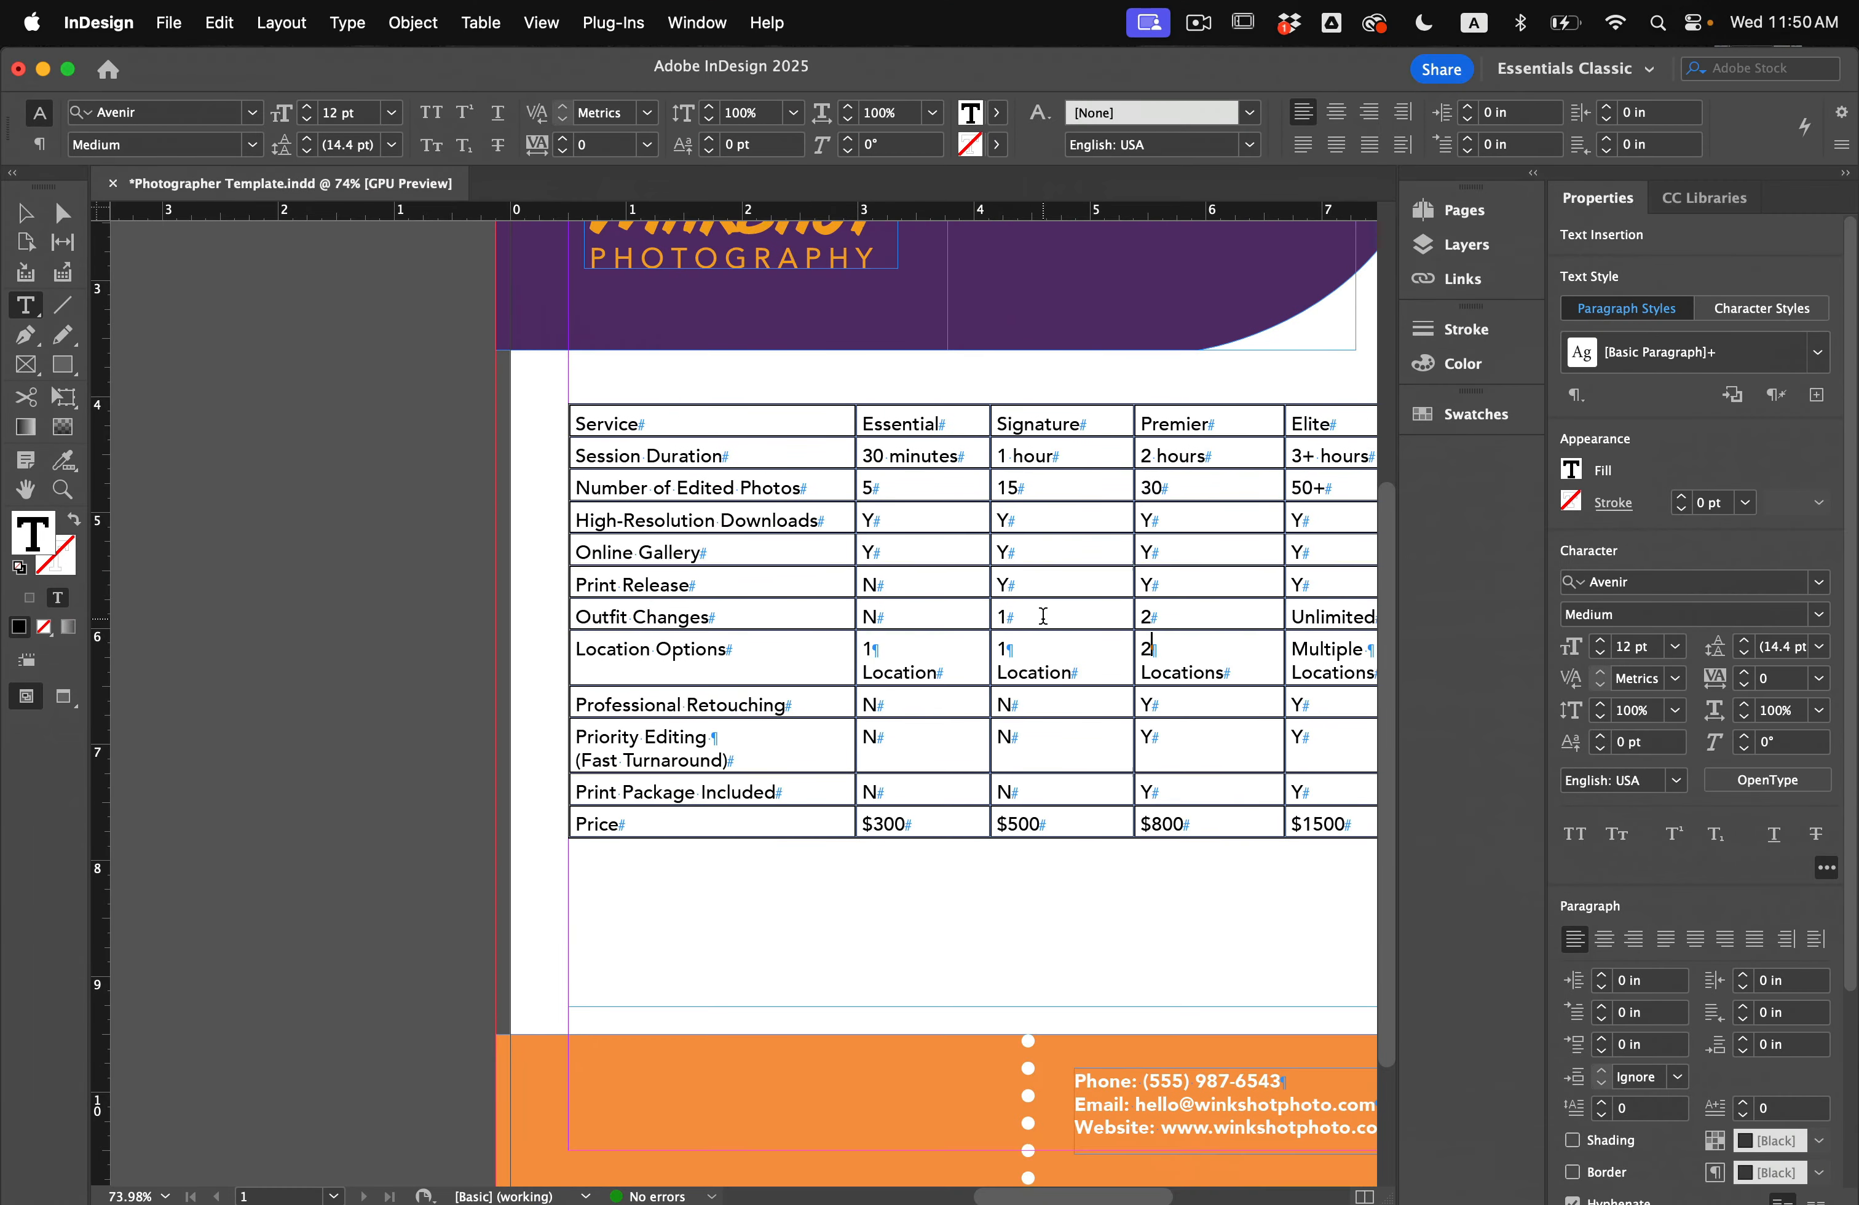
# Step: Center-align the text in all cells of the table
pyautogui.hscroll(5, 1052, 569)
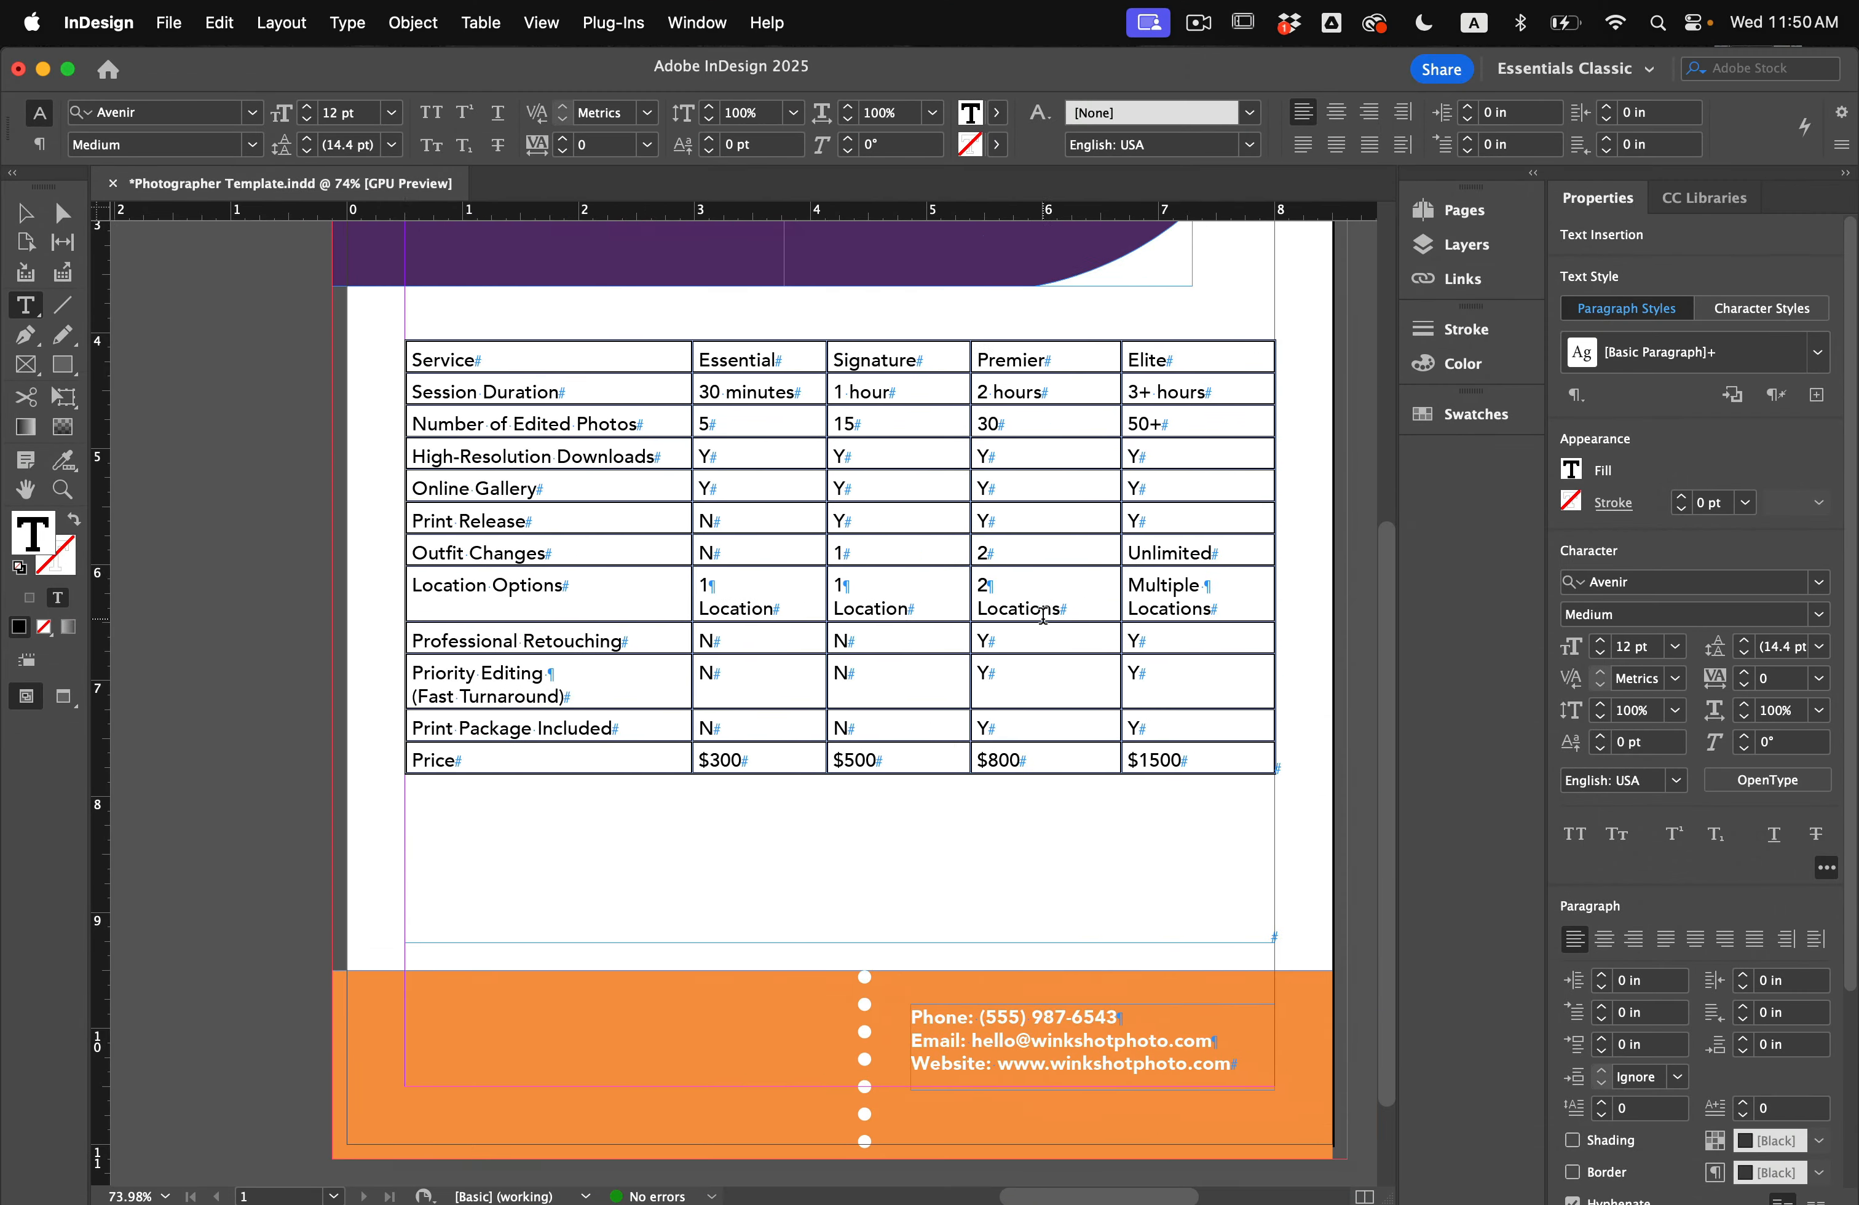
pyautogui.scroll(3, 1052, 569)
pyautogui.scroll(-3, 1043, 616)
pyautogui.hscroll(-2, 1044, 616)
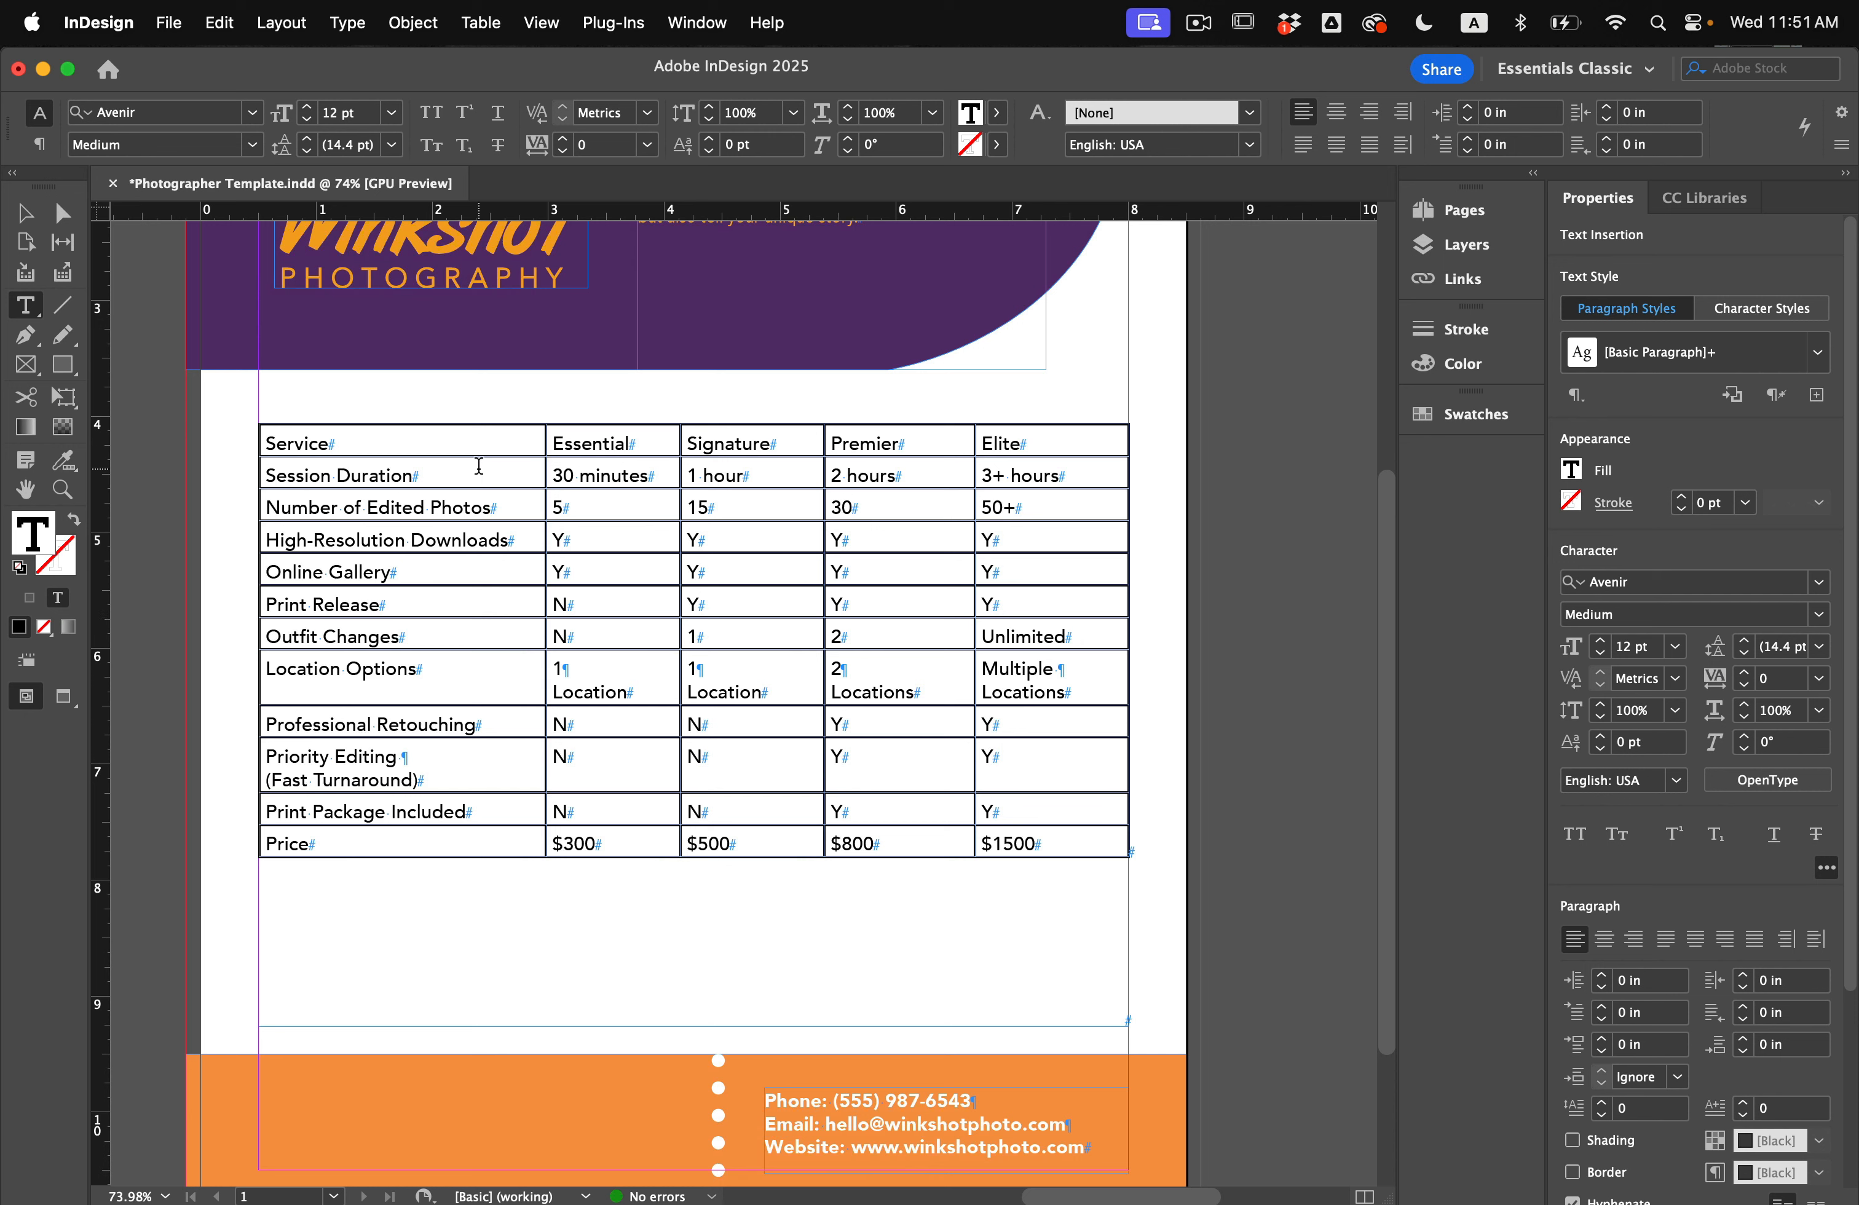
pyautogui.moveTo(402, 429); pyautogui.dragTo(1071, 835)
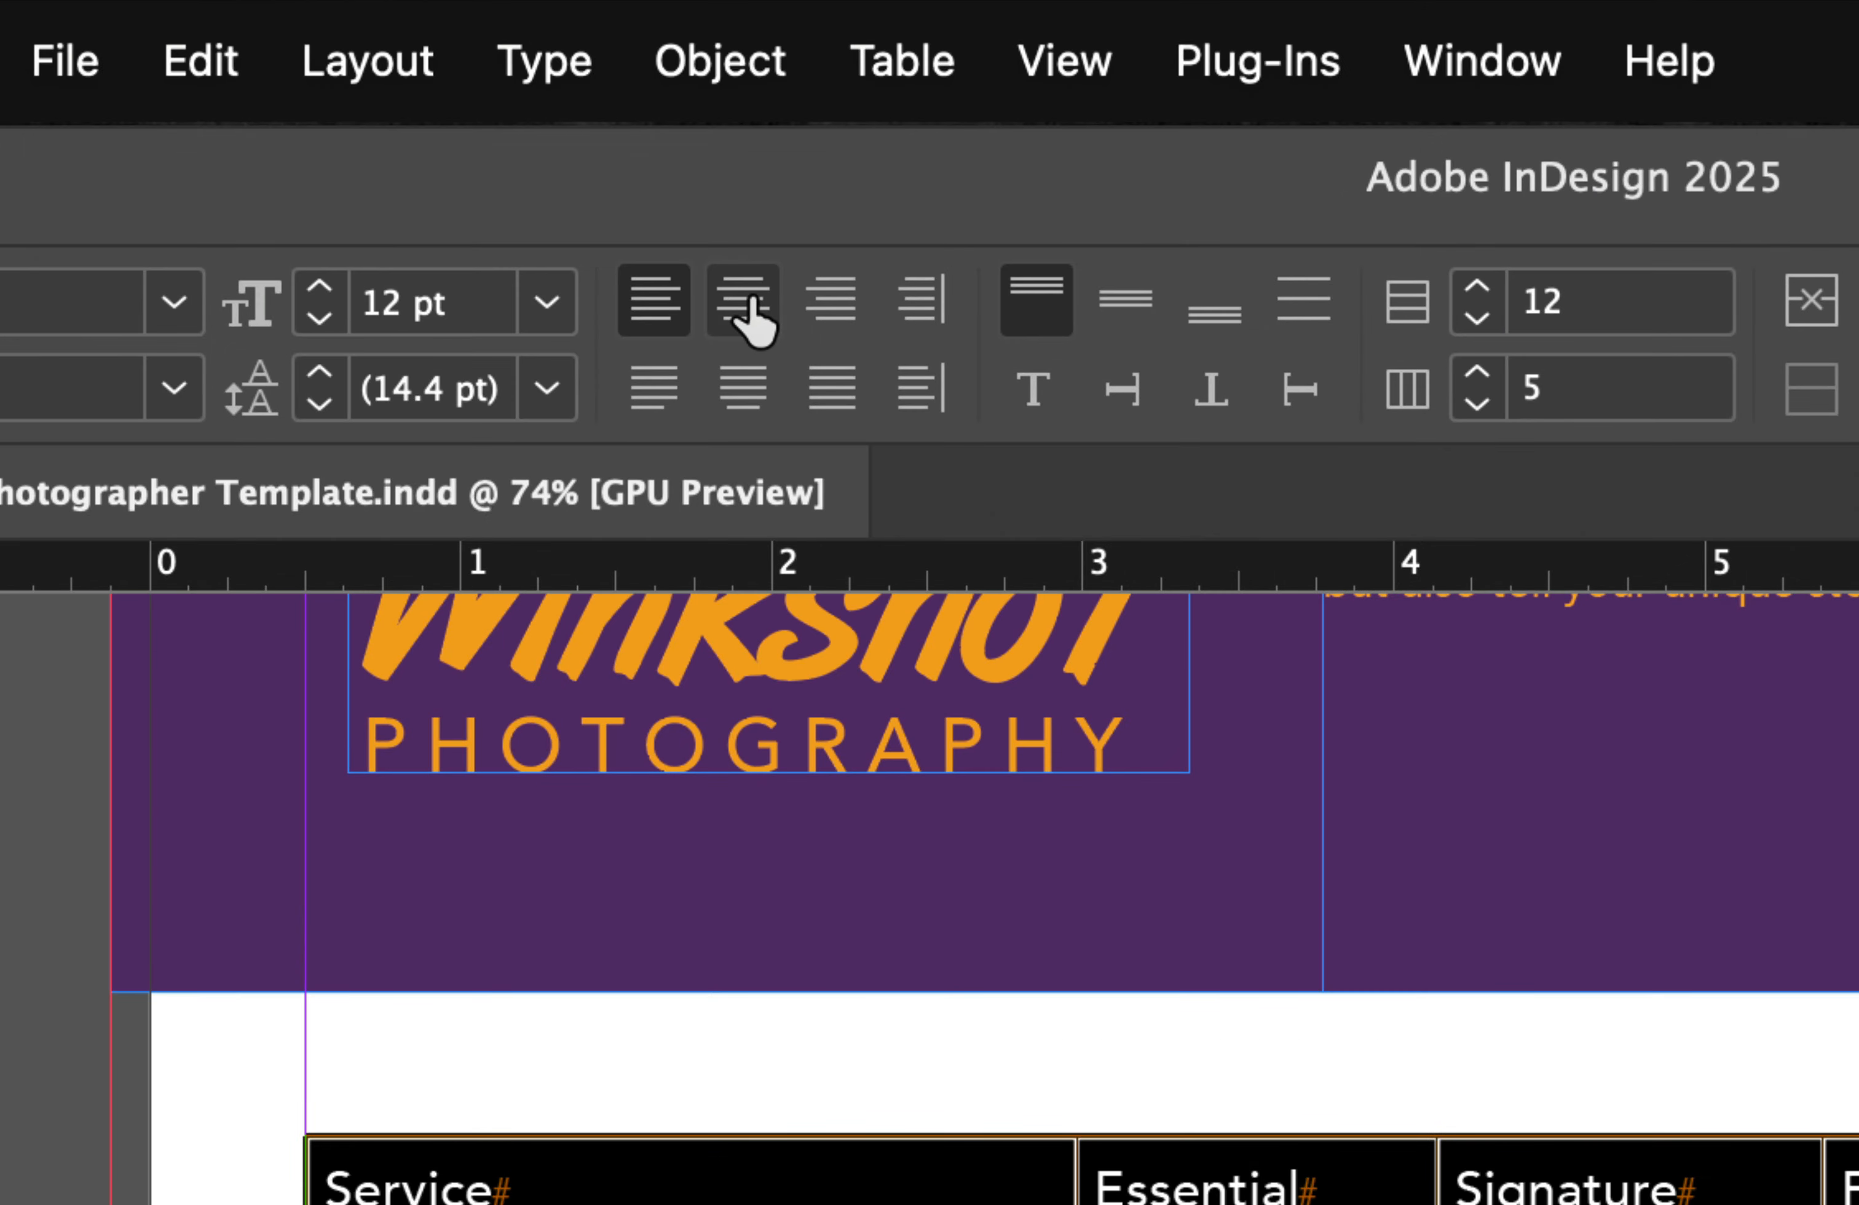
pyautogui.click(422, 112)
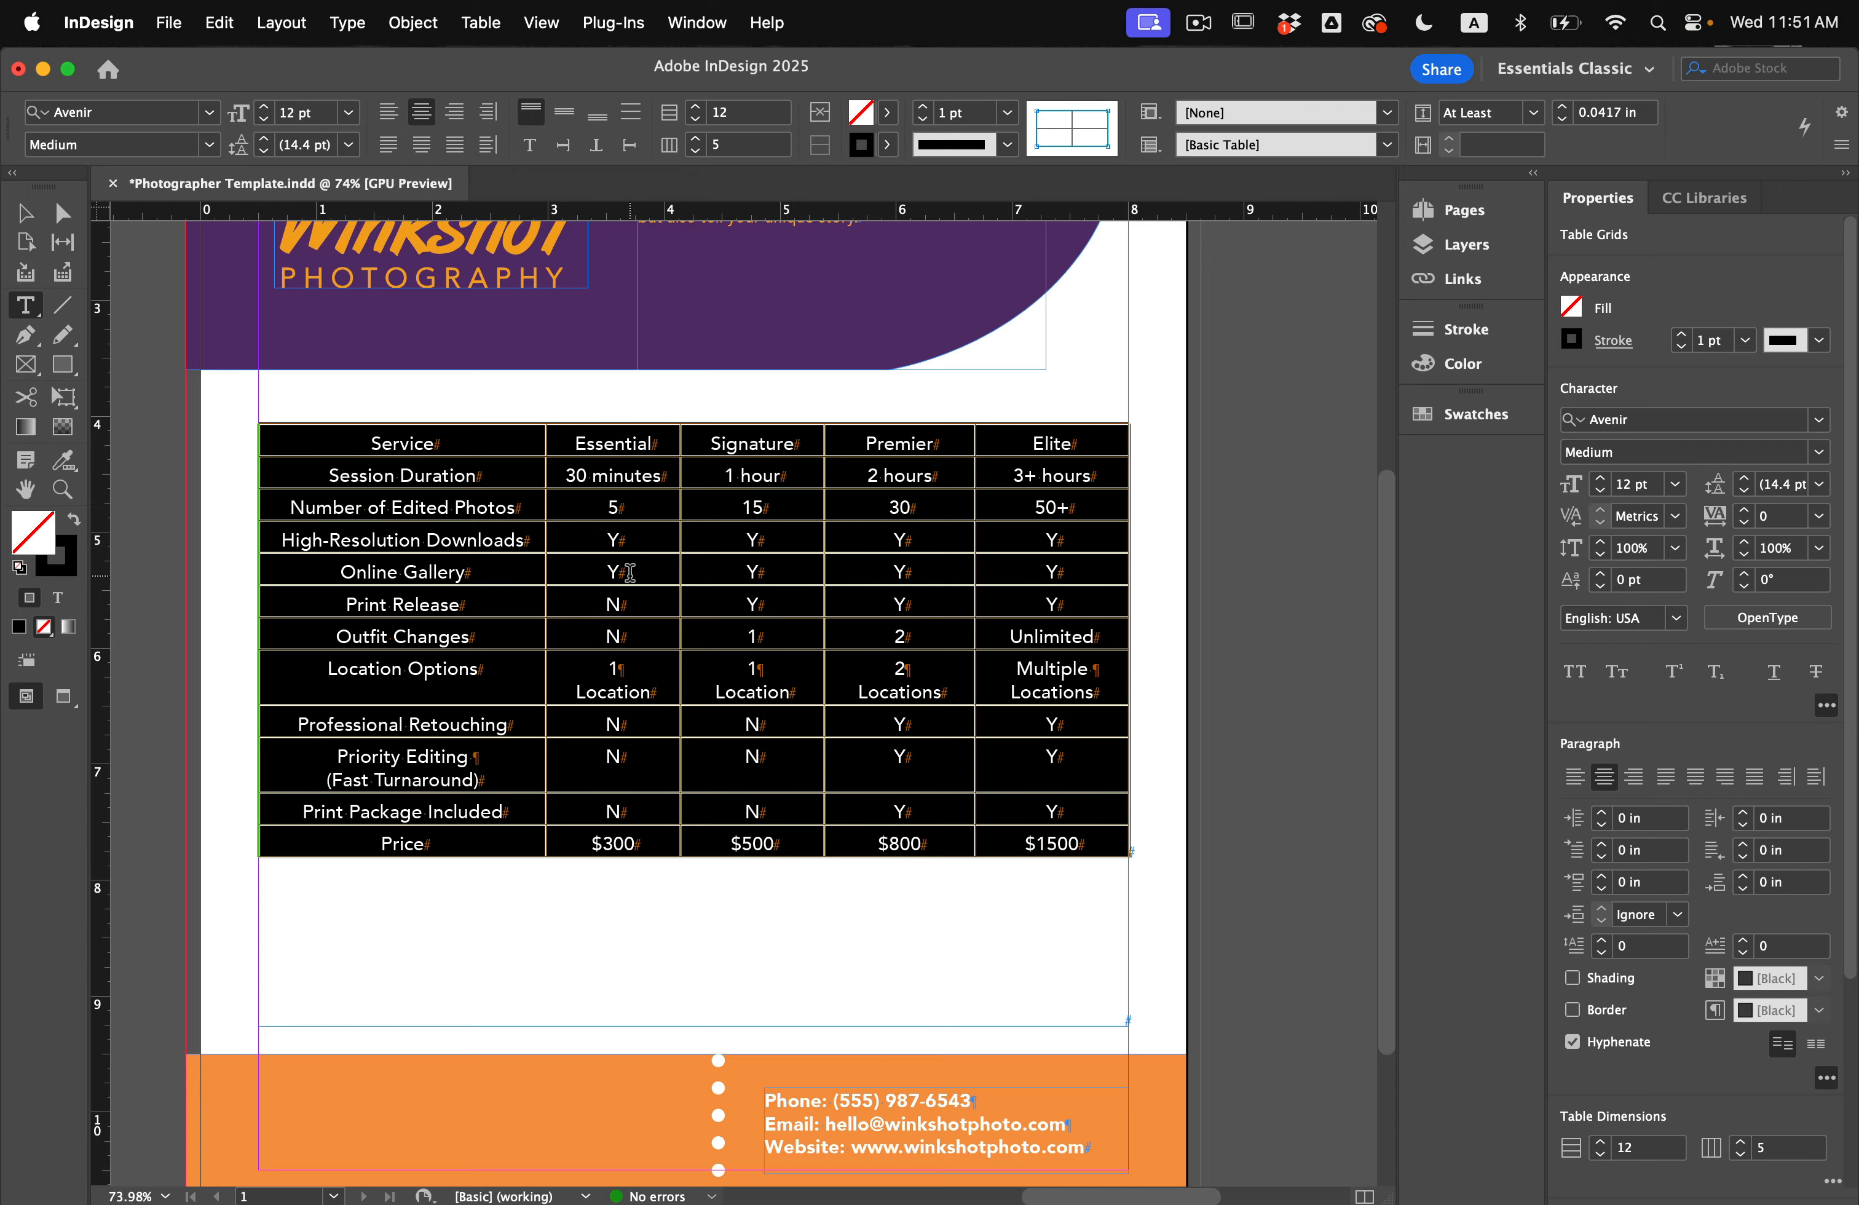
# Step: Right-align the text in all cells of the Service column, from the header down to Price
pyautogui.click(631, 571)
pyautogui.moveTo(458, 444); pyautogui.dragTo(482, 847)
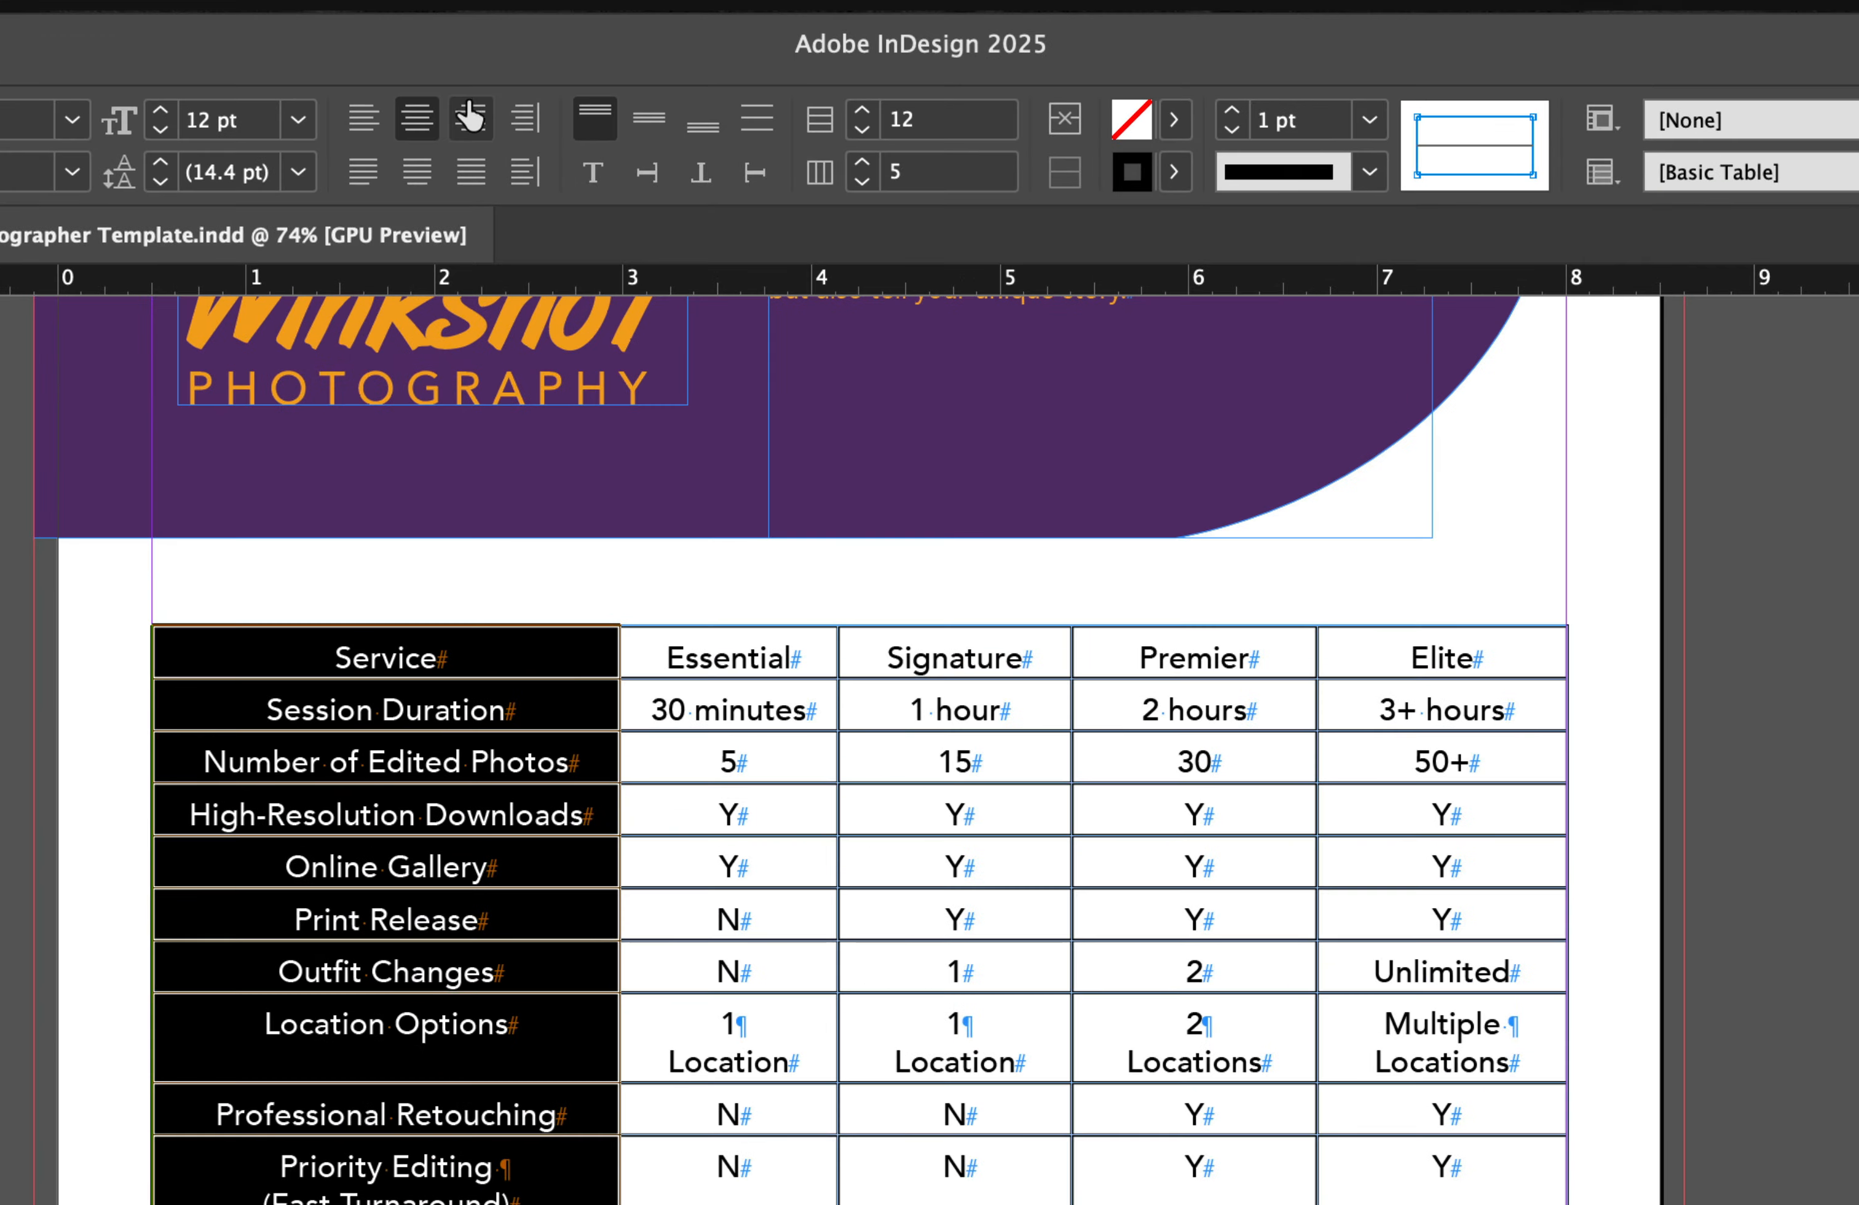
pyautogui.click(463, 114)
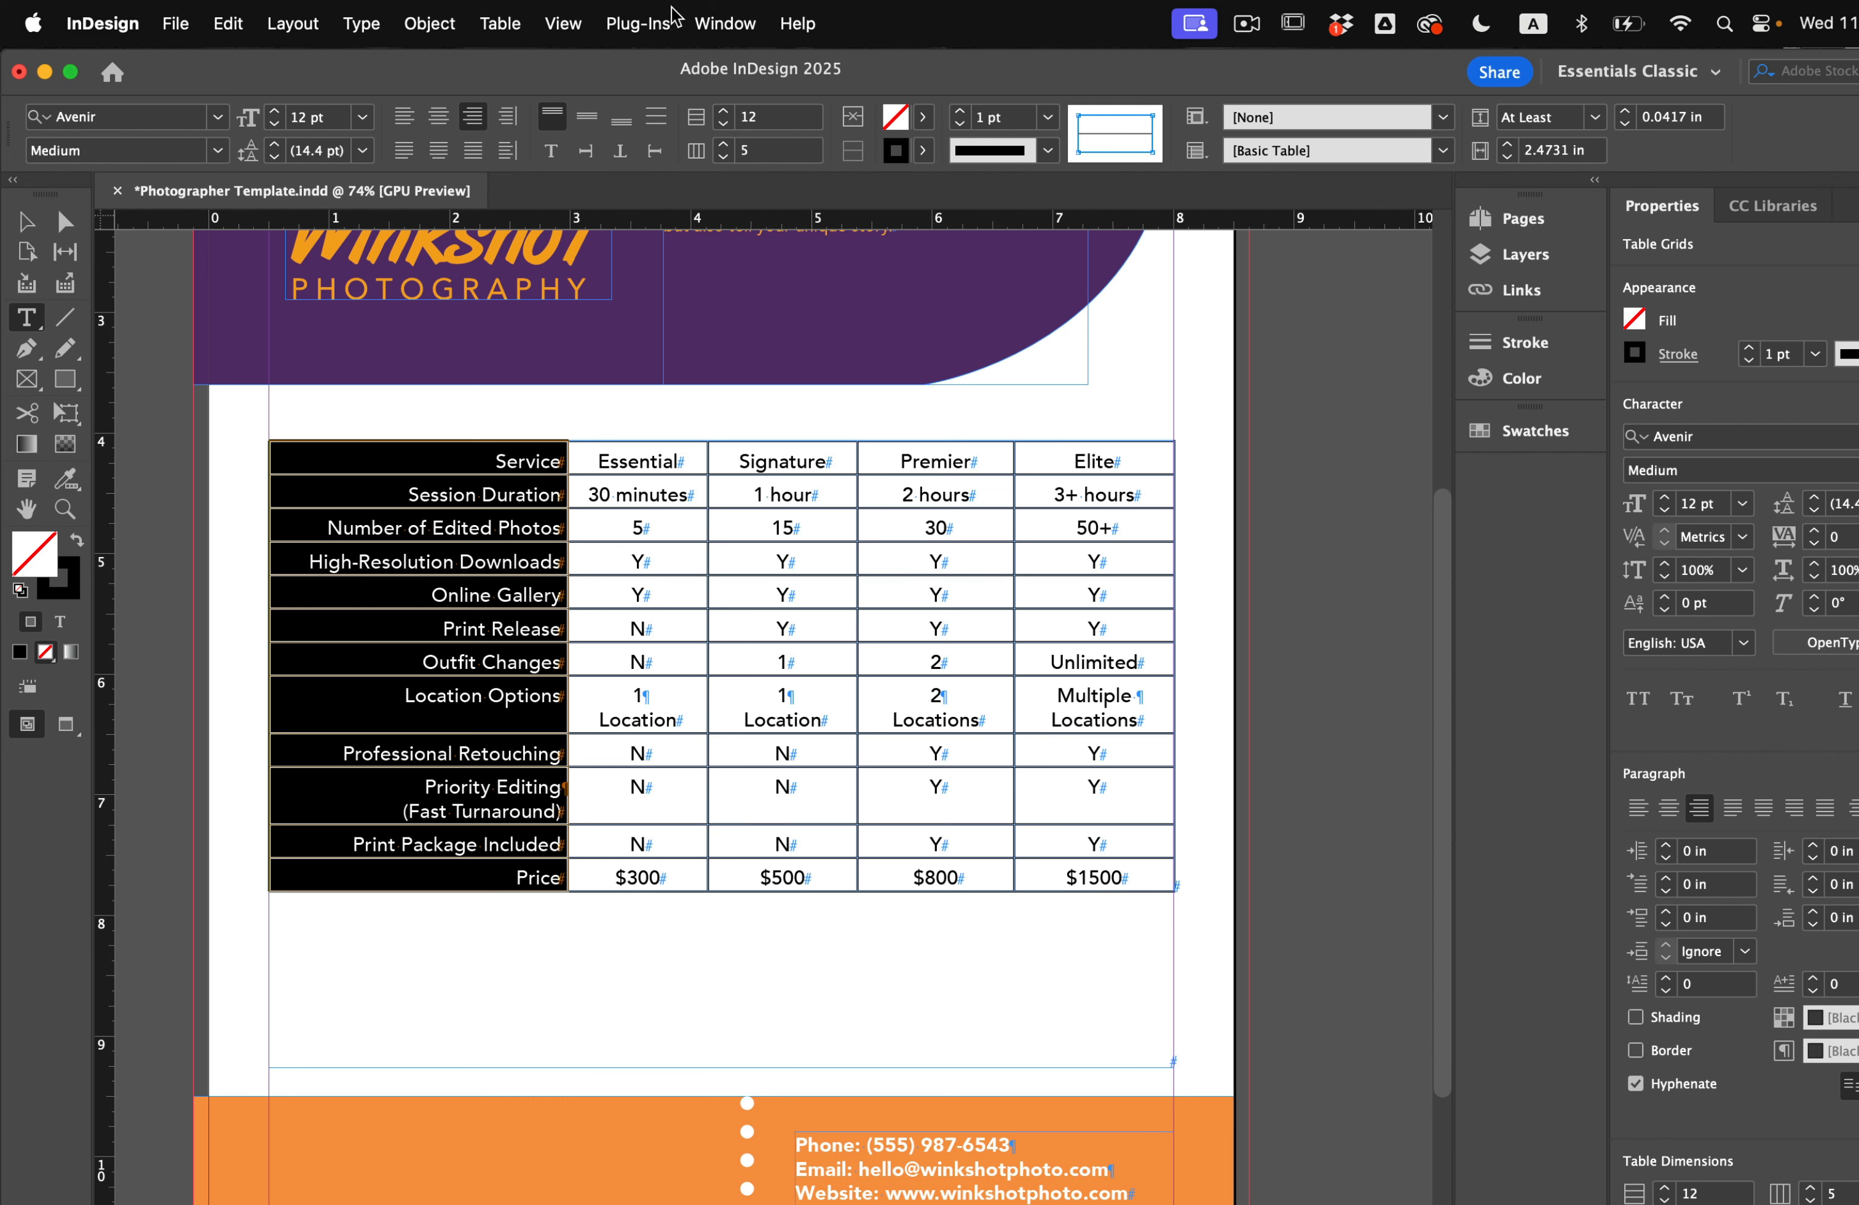
# Step: Bring up the table settings and vertically center the text in every cell of the table
pyautogui.click(732, 17)
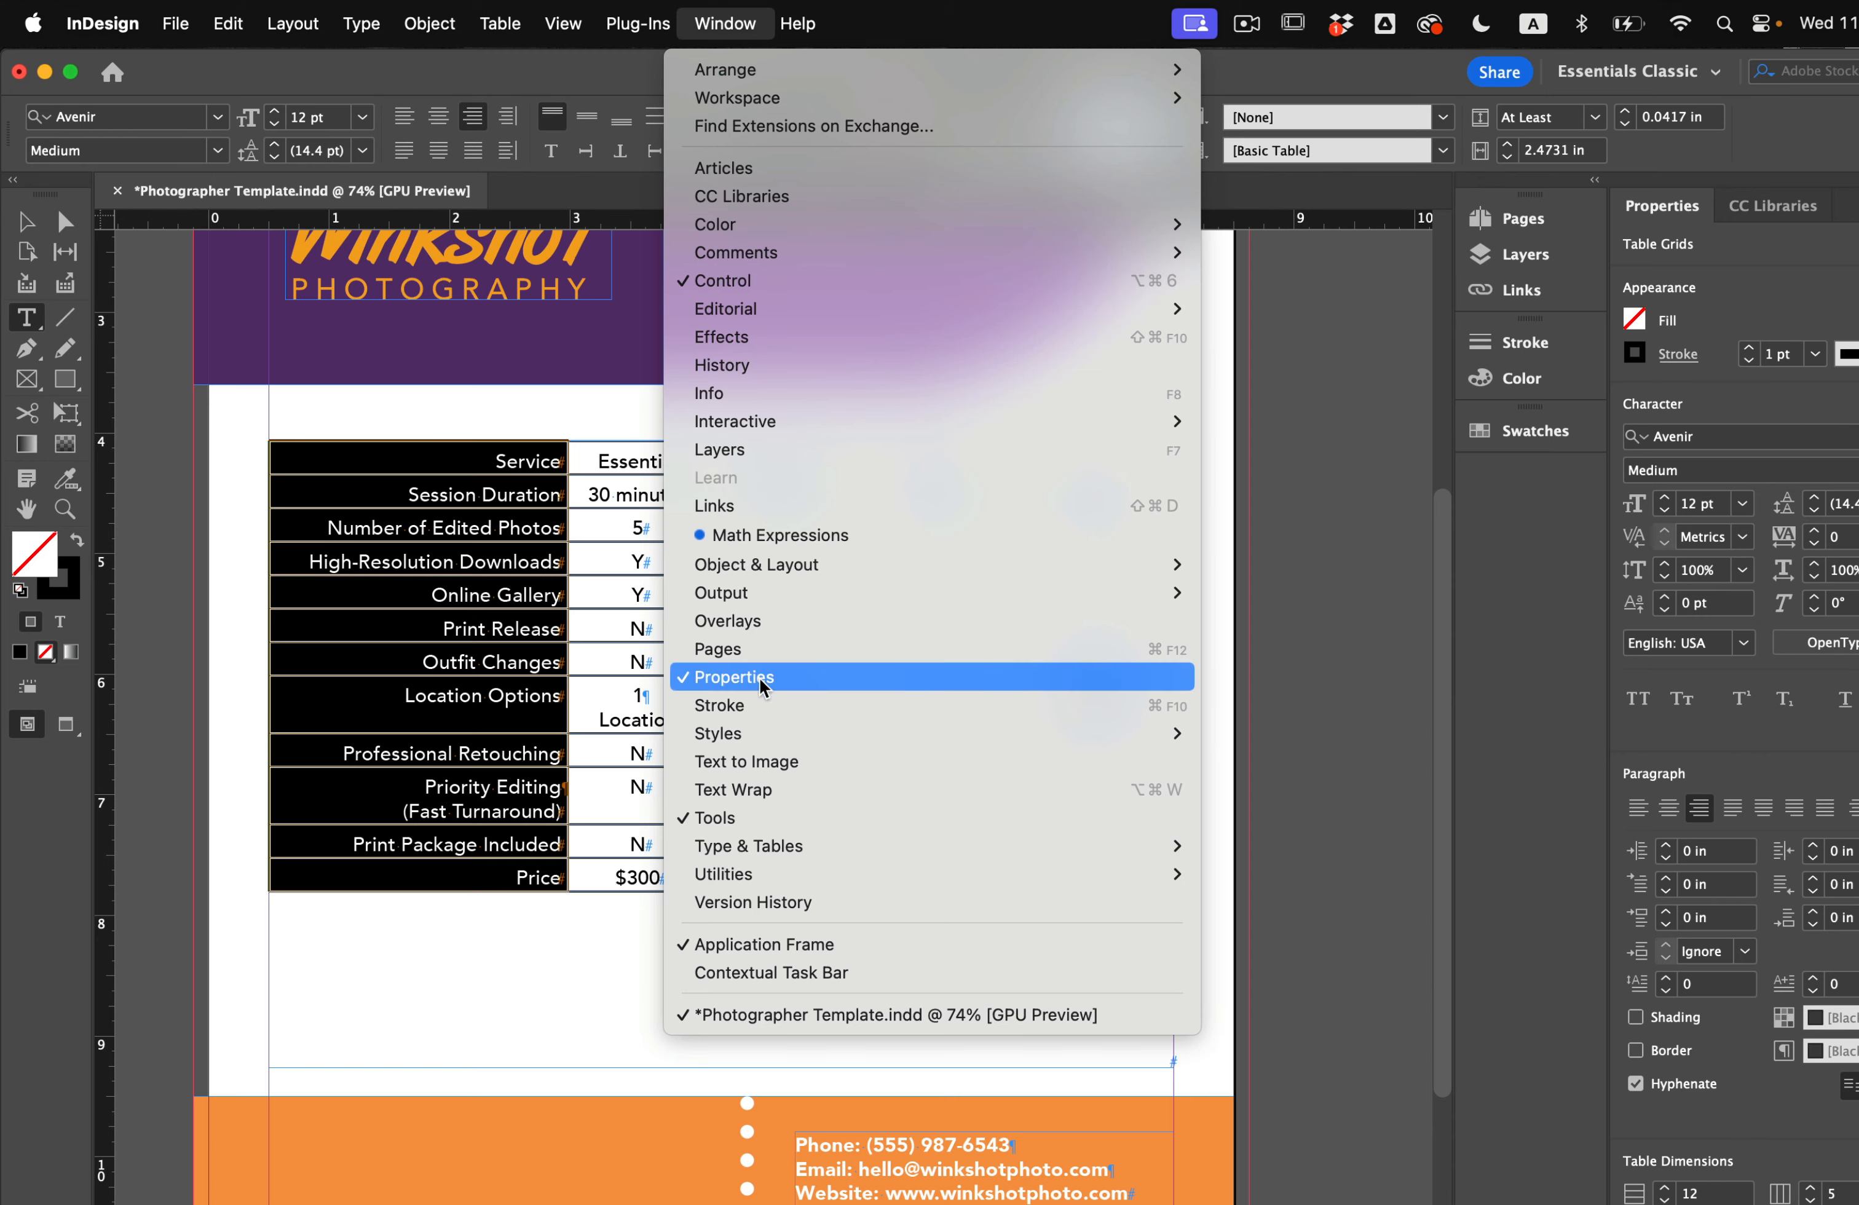
pyautogui.moveTo(1134, 845)
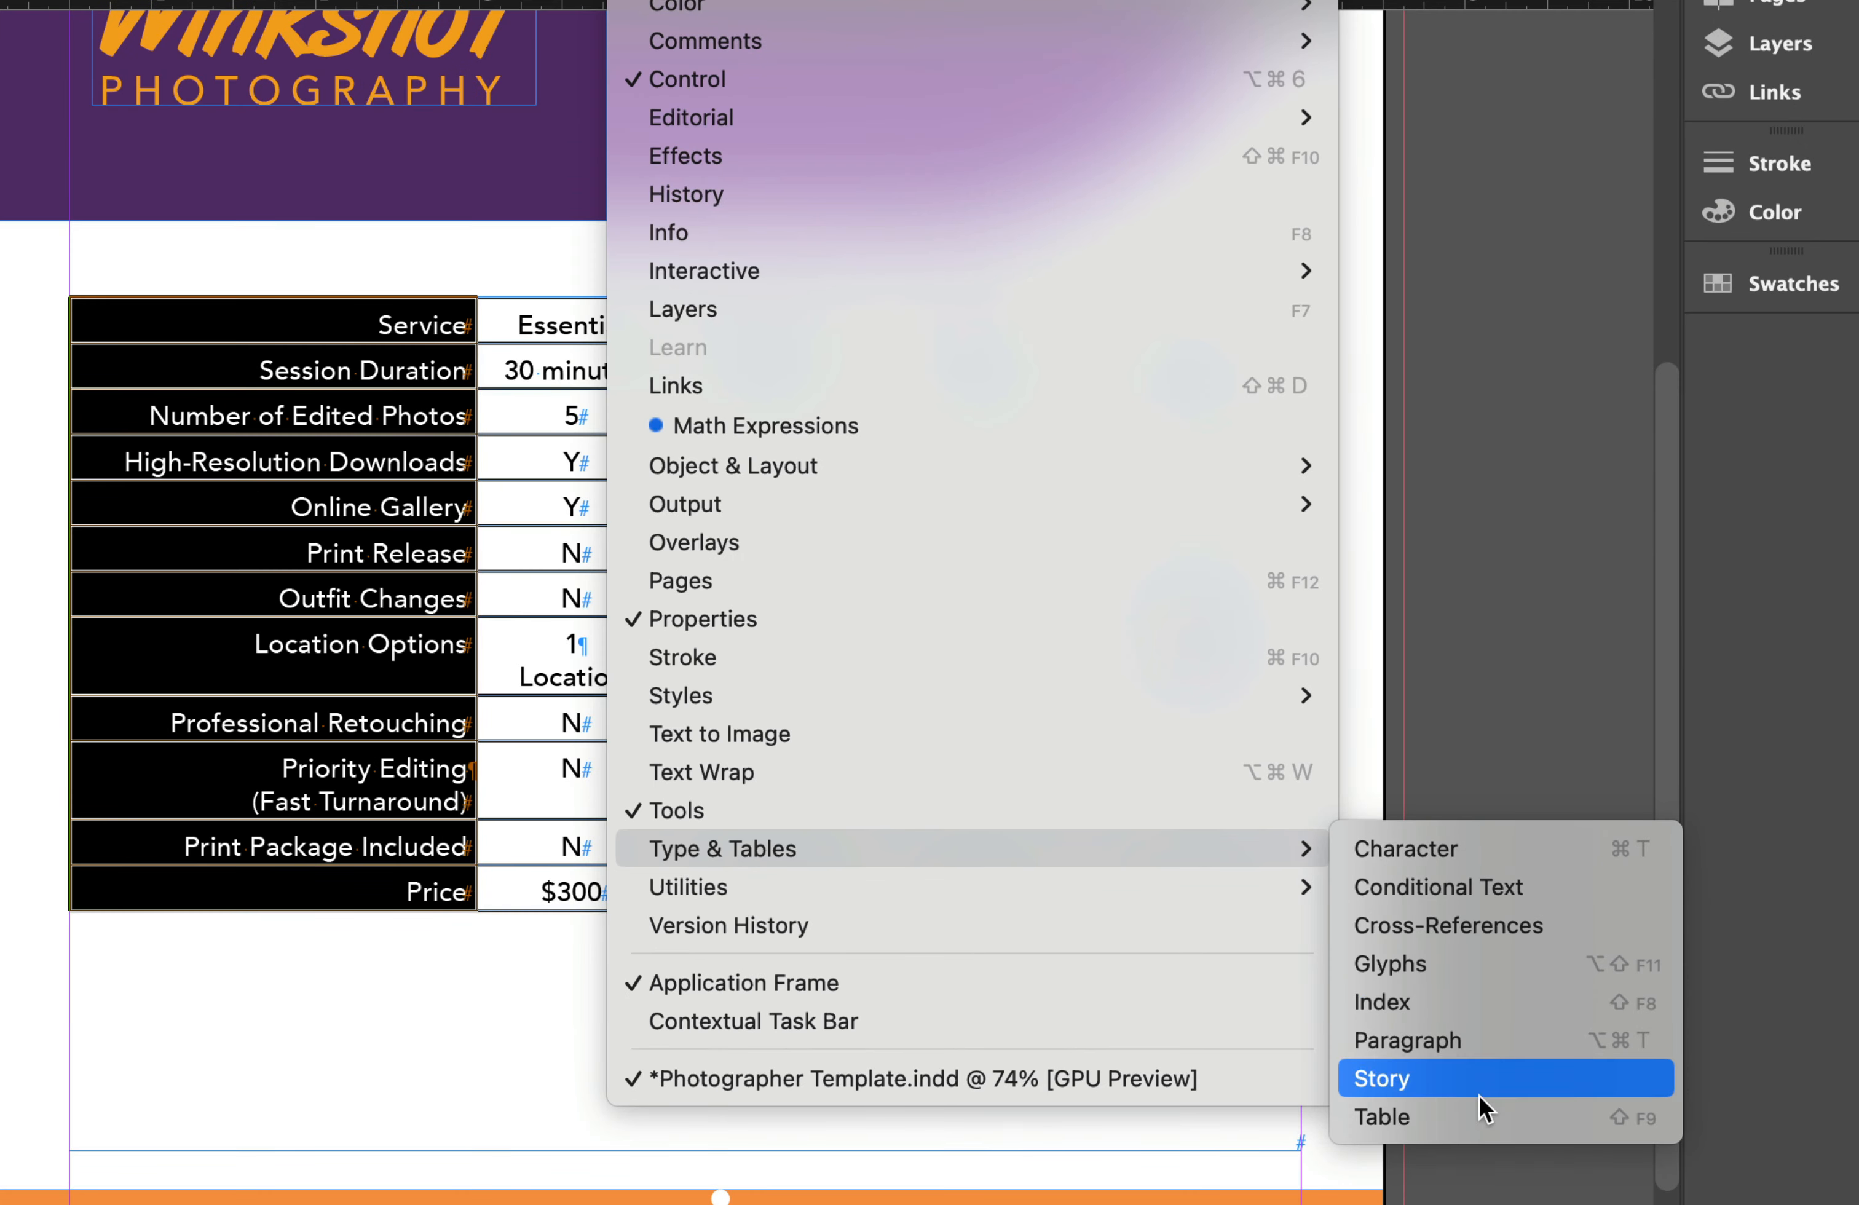
pyautogui.click(1474, 1113)
pyautogui.moveTo(969, 353); pyautogui.dragTo(1397, 522)
pyautogui.click(419, 313)
pyautogui.moveTo(418, 313); pyautogui.dragTo(1177, 892)
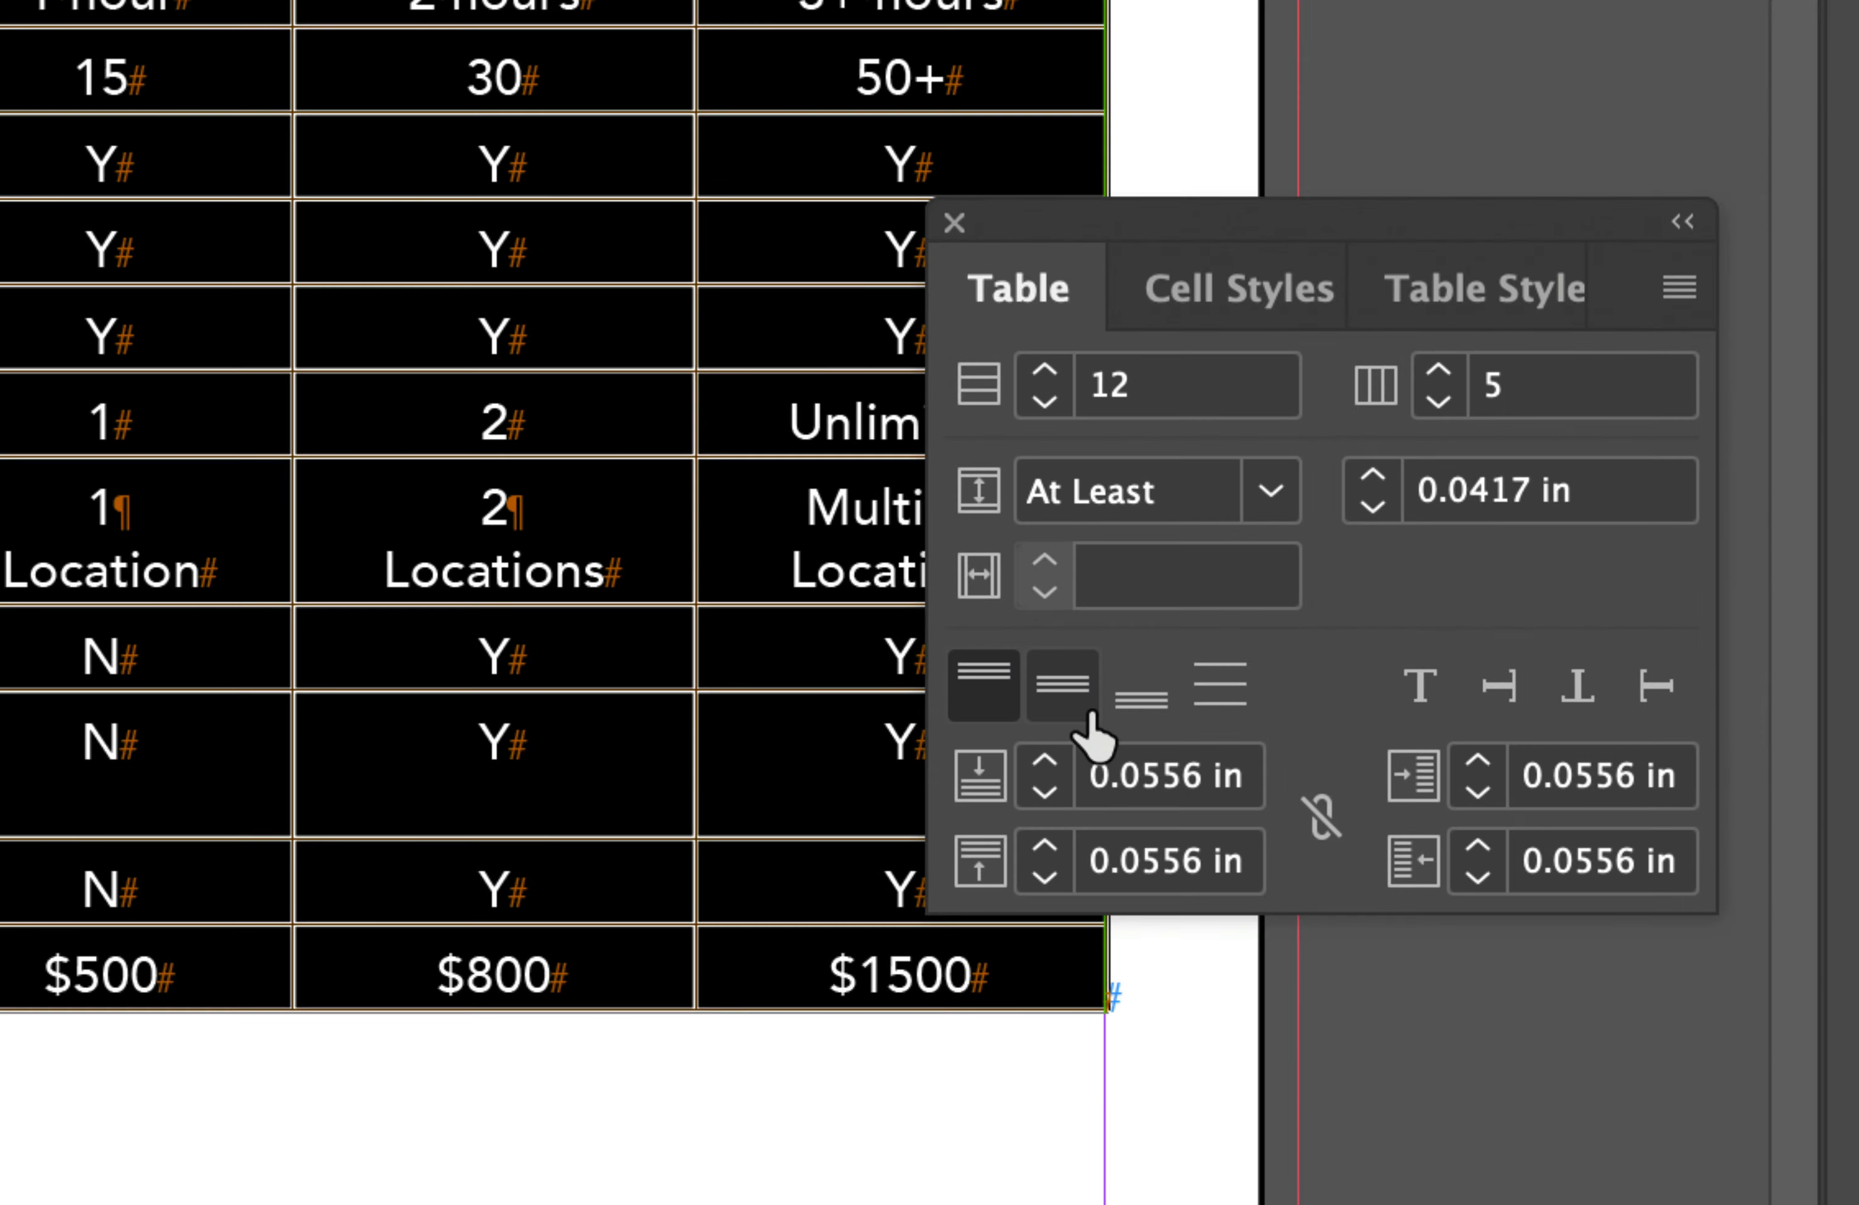
pyautogui.click(1277, 737)
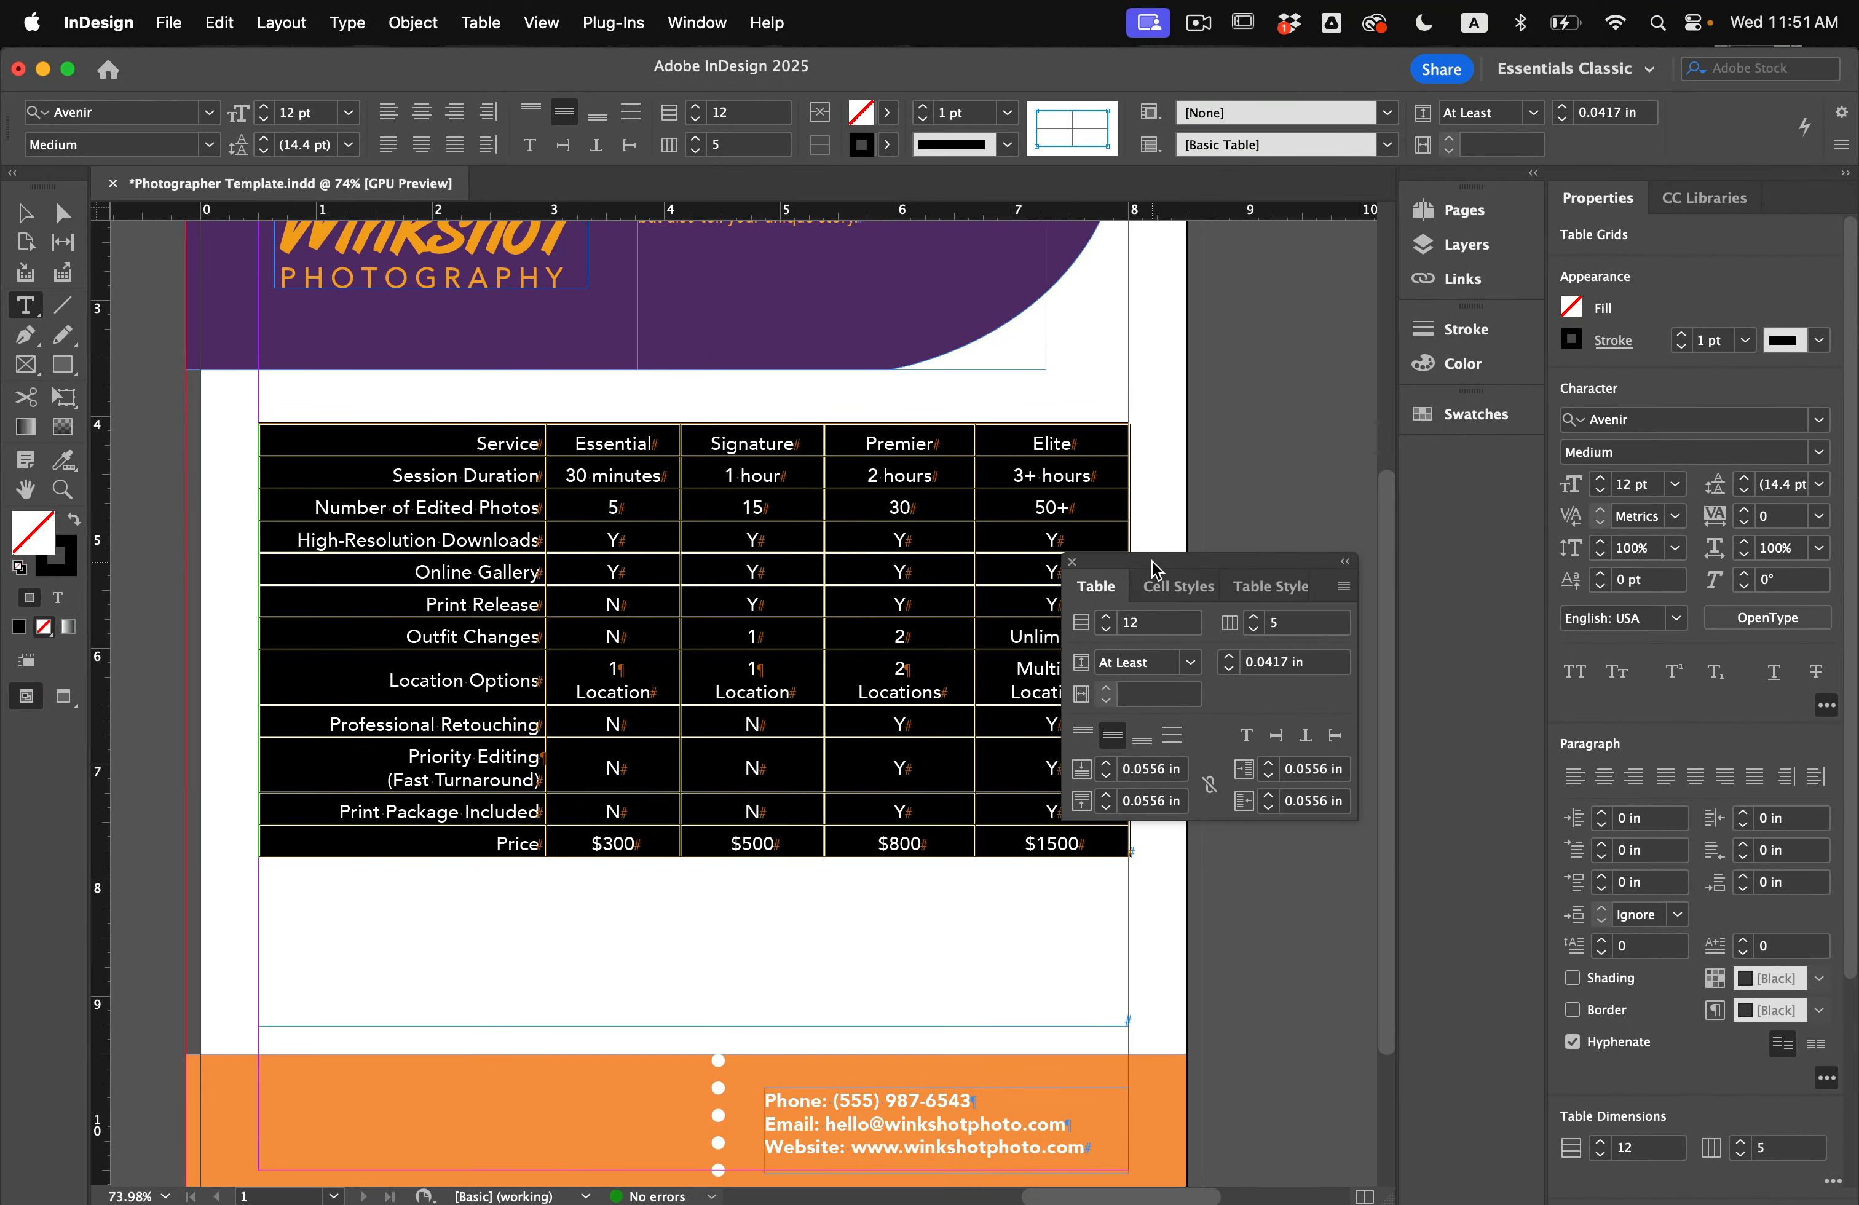
pyautogui.moveTo(1189, 227); pyautogui.dragTo(1469, 237)
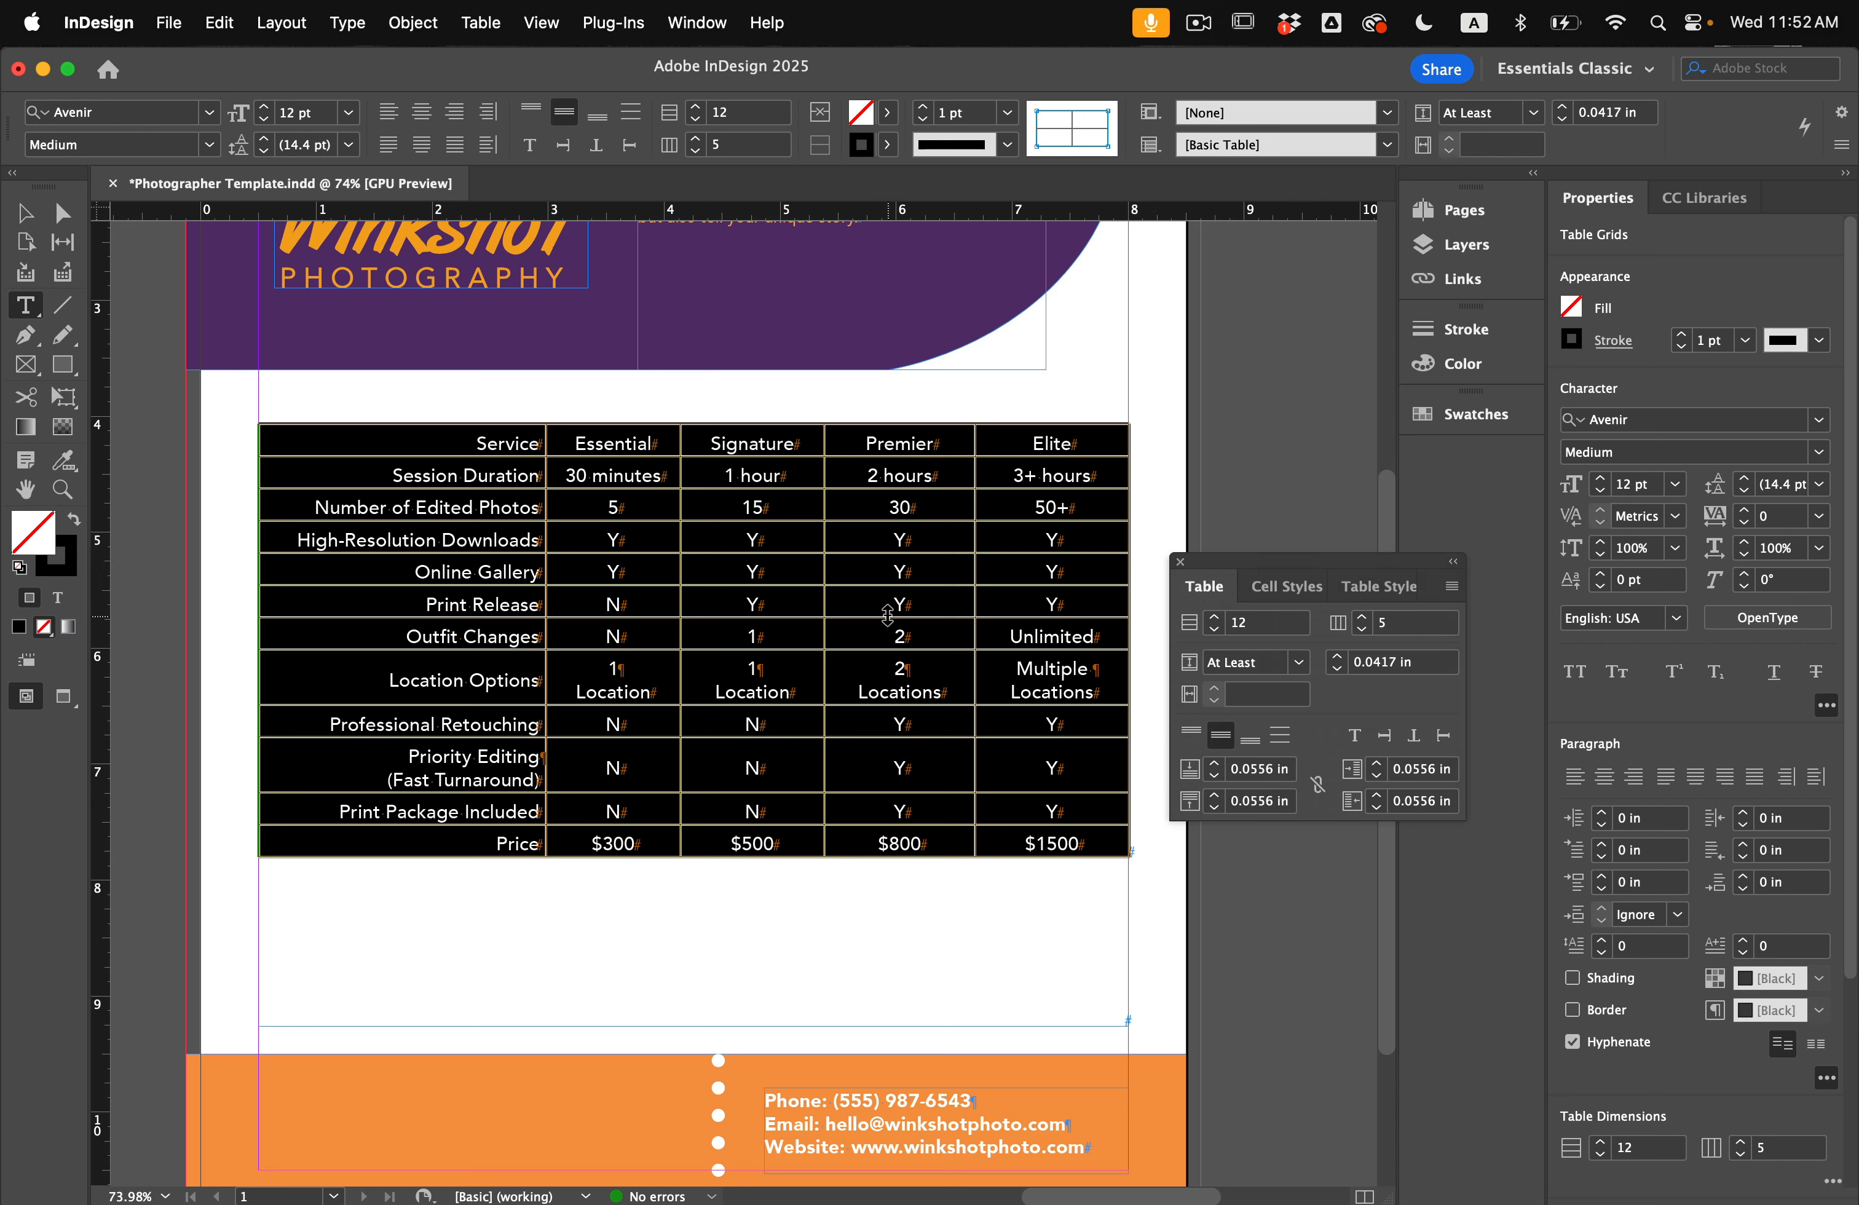
pyautogui.click(772, 561)
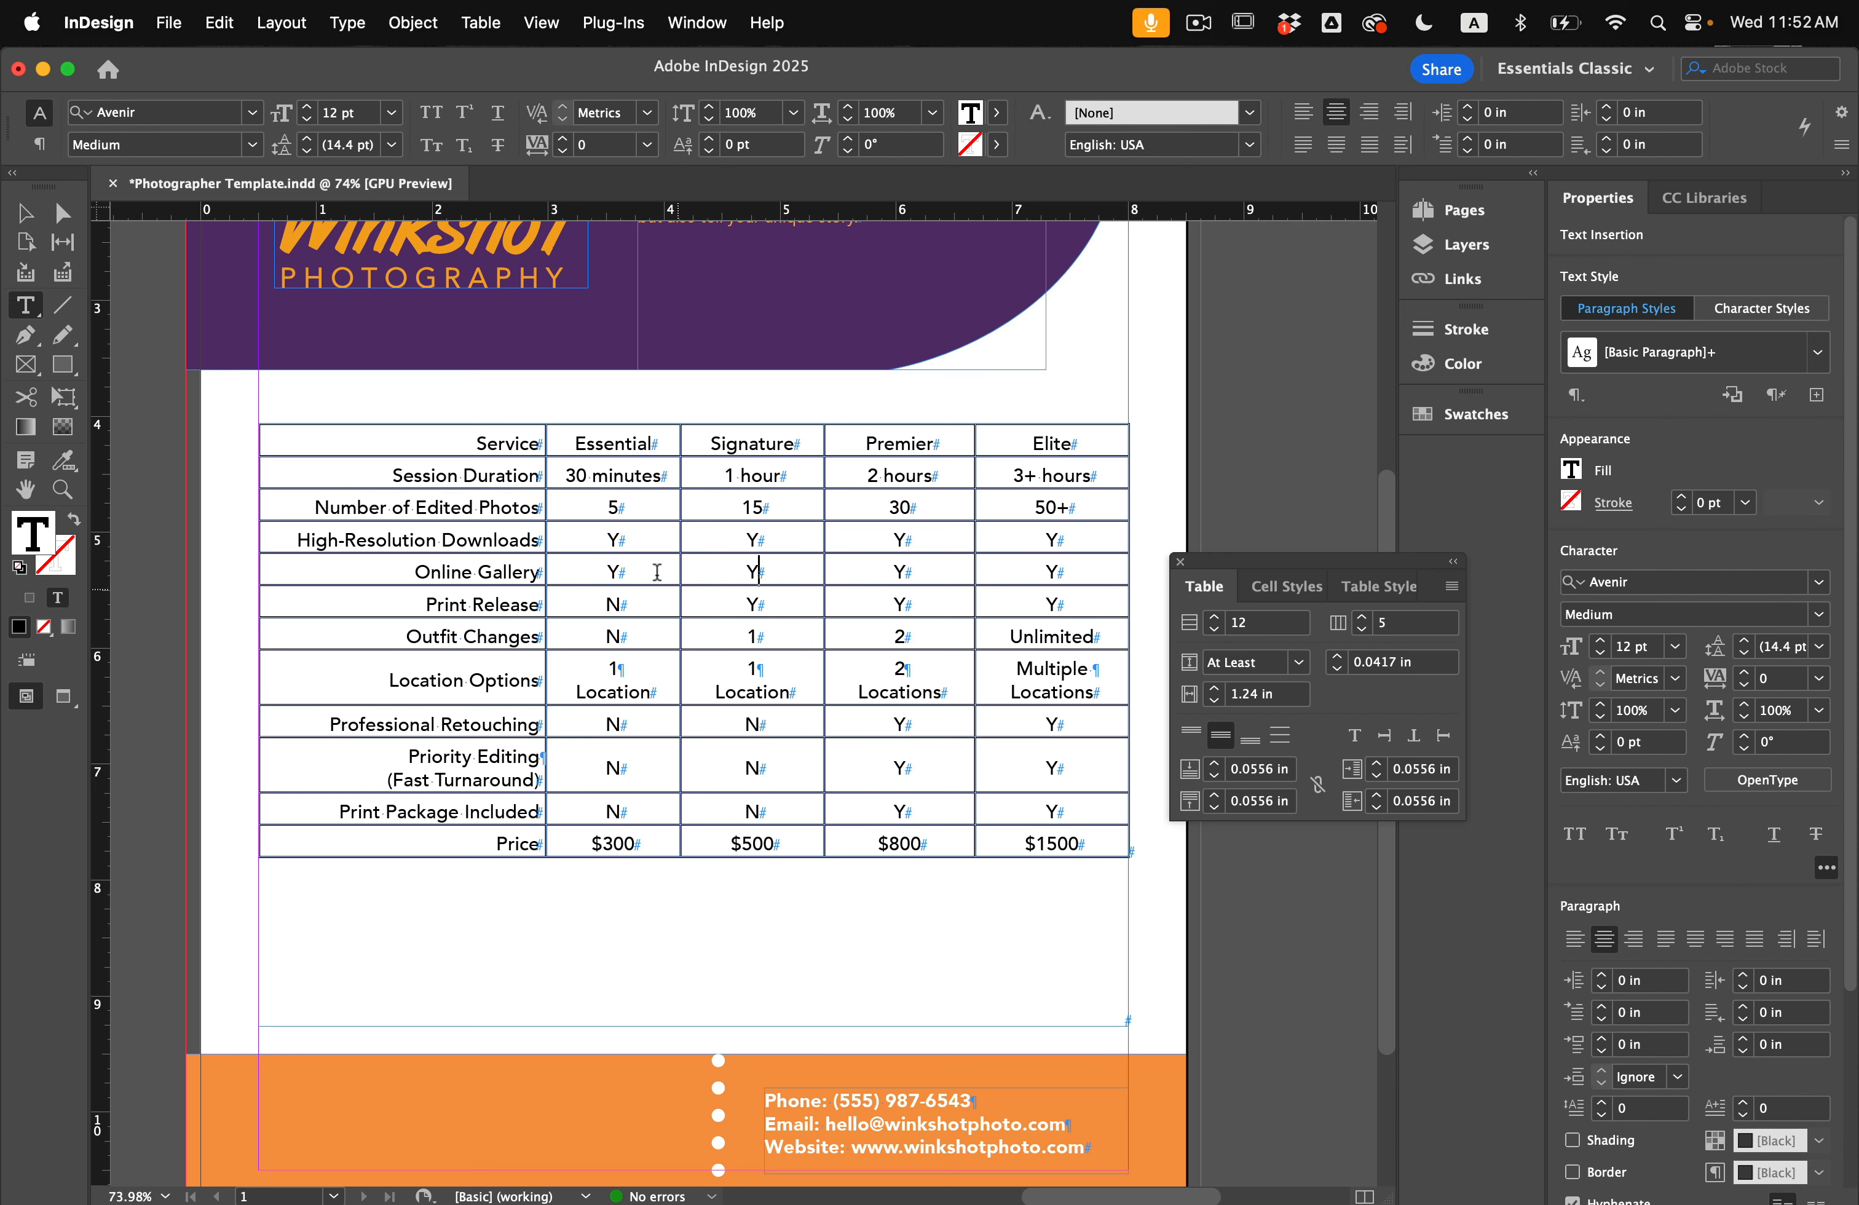
# Step: Try making the Session Duration and Number of Edited Photos rows taller by hand, and undo both height changes
pyautogui.moveTo(562, 489); pyautogui.dragTo(564, 552)
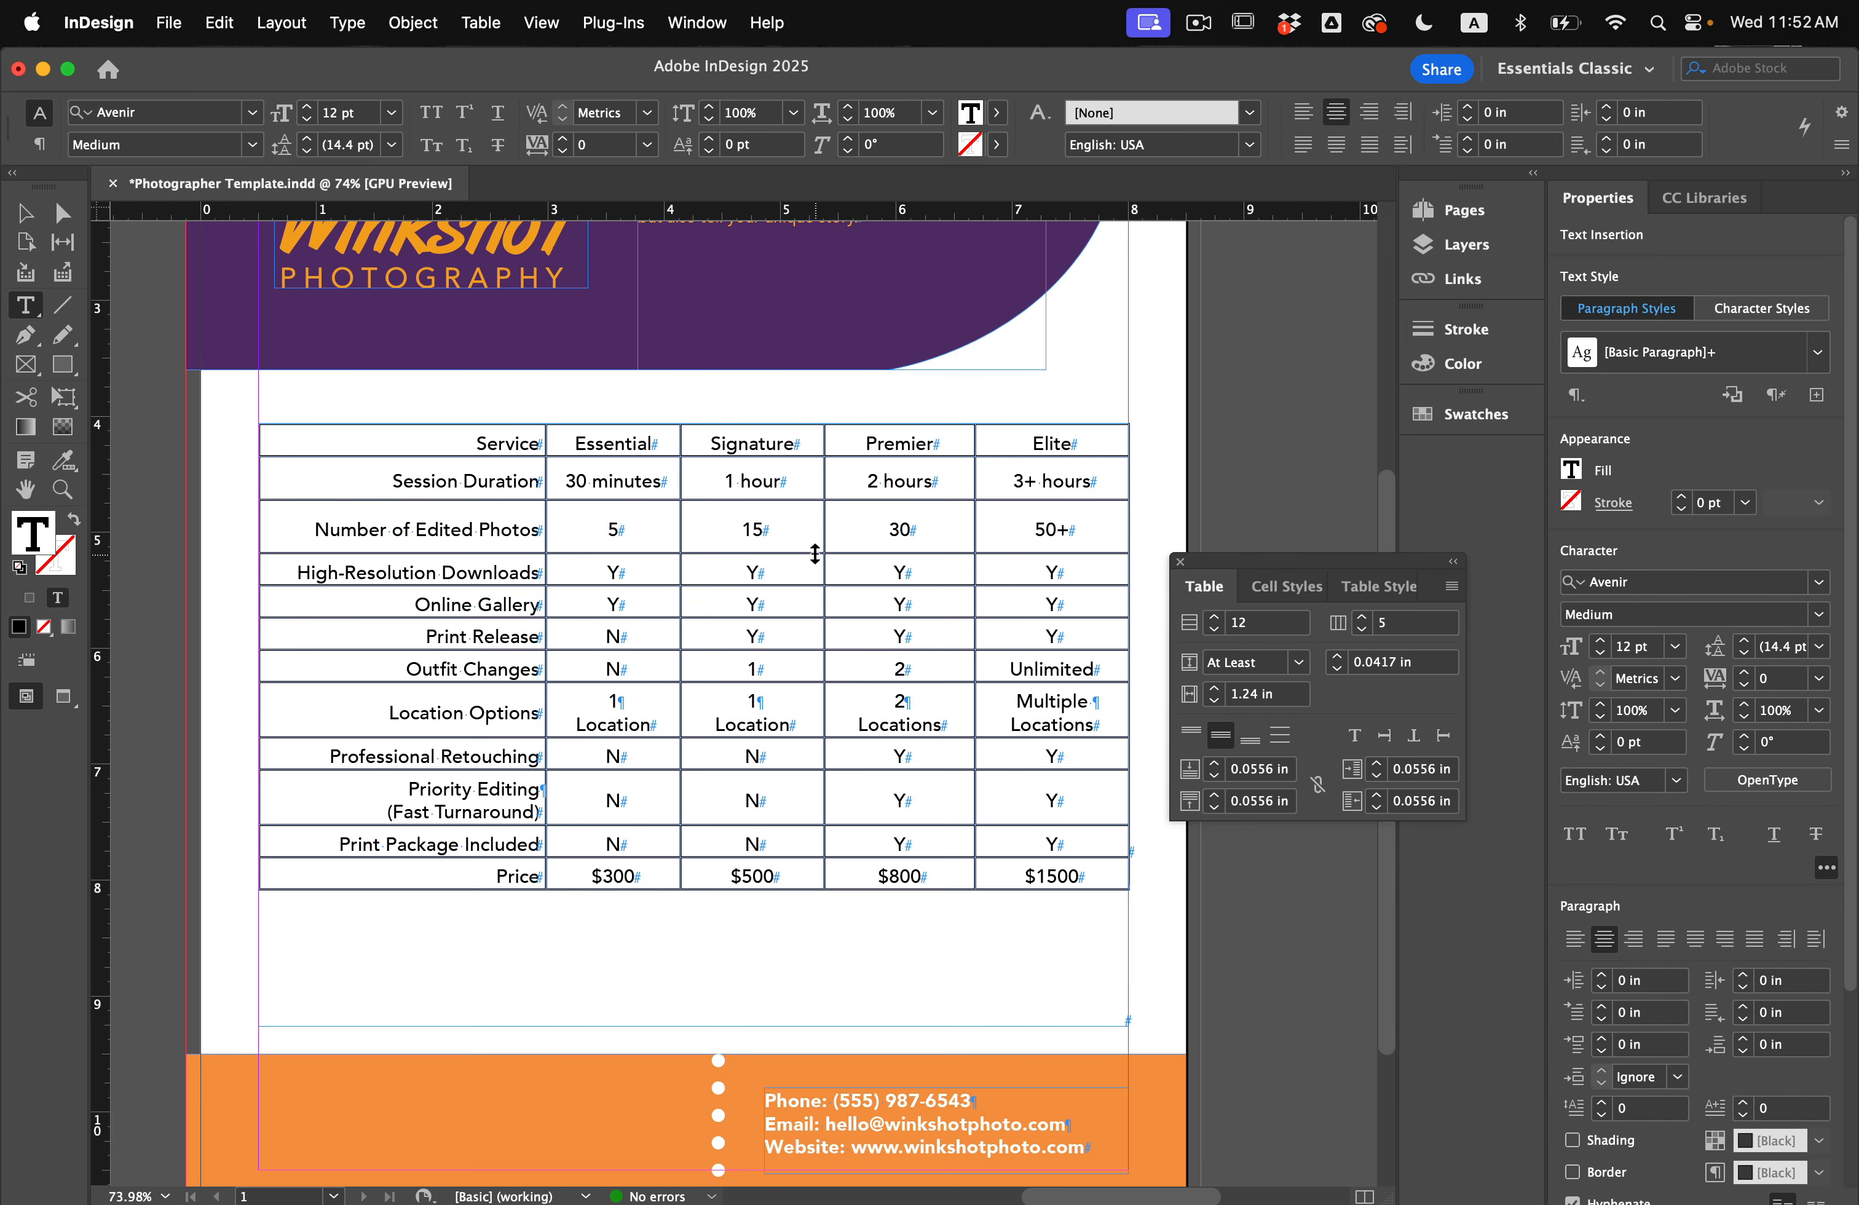
pyautogui.press('super+z')
pyautogui.press('super+z')
# Step: Set the top and bottom cell insets to 0.125 in for all rows below the header
pyautogui.moveTo(476, 467); pyautogui.dragTo(1048, 849)
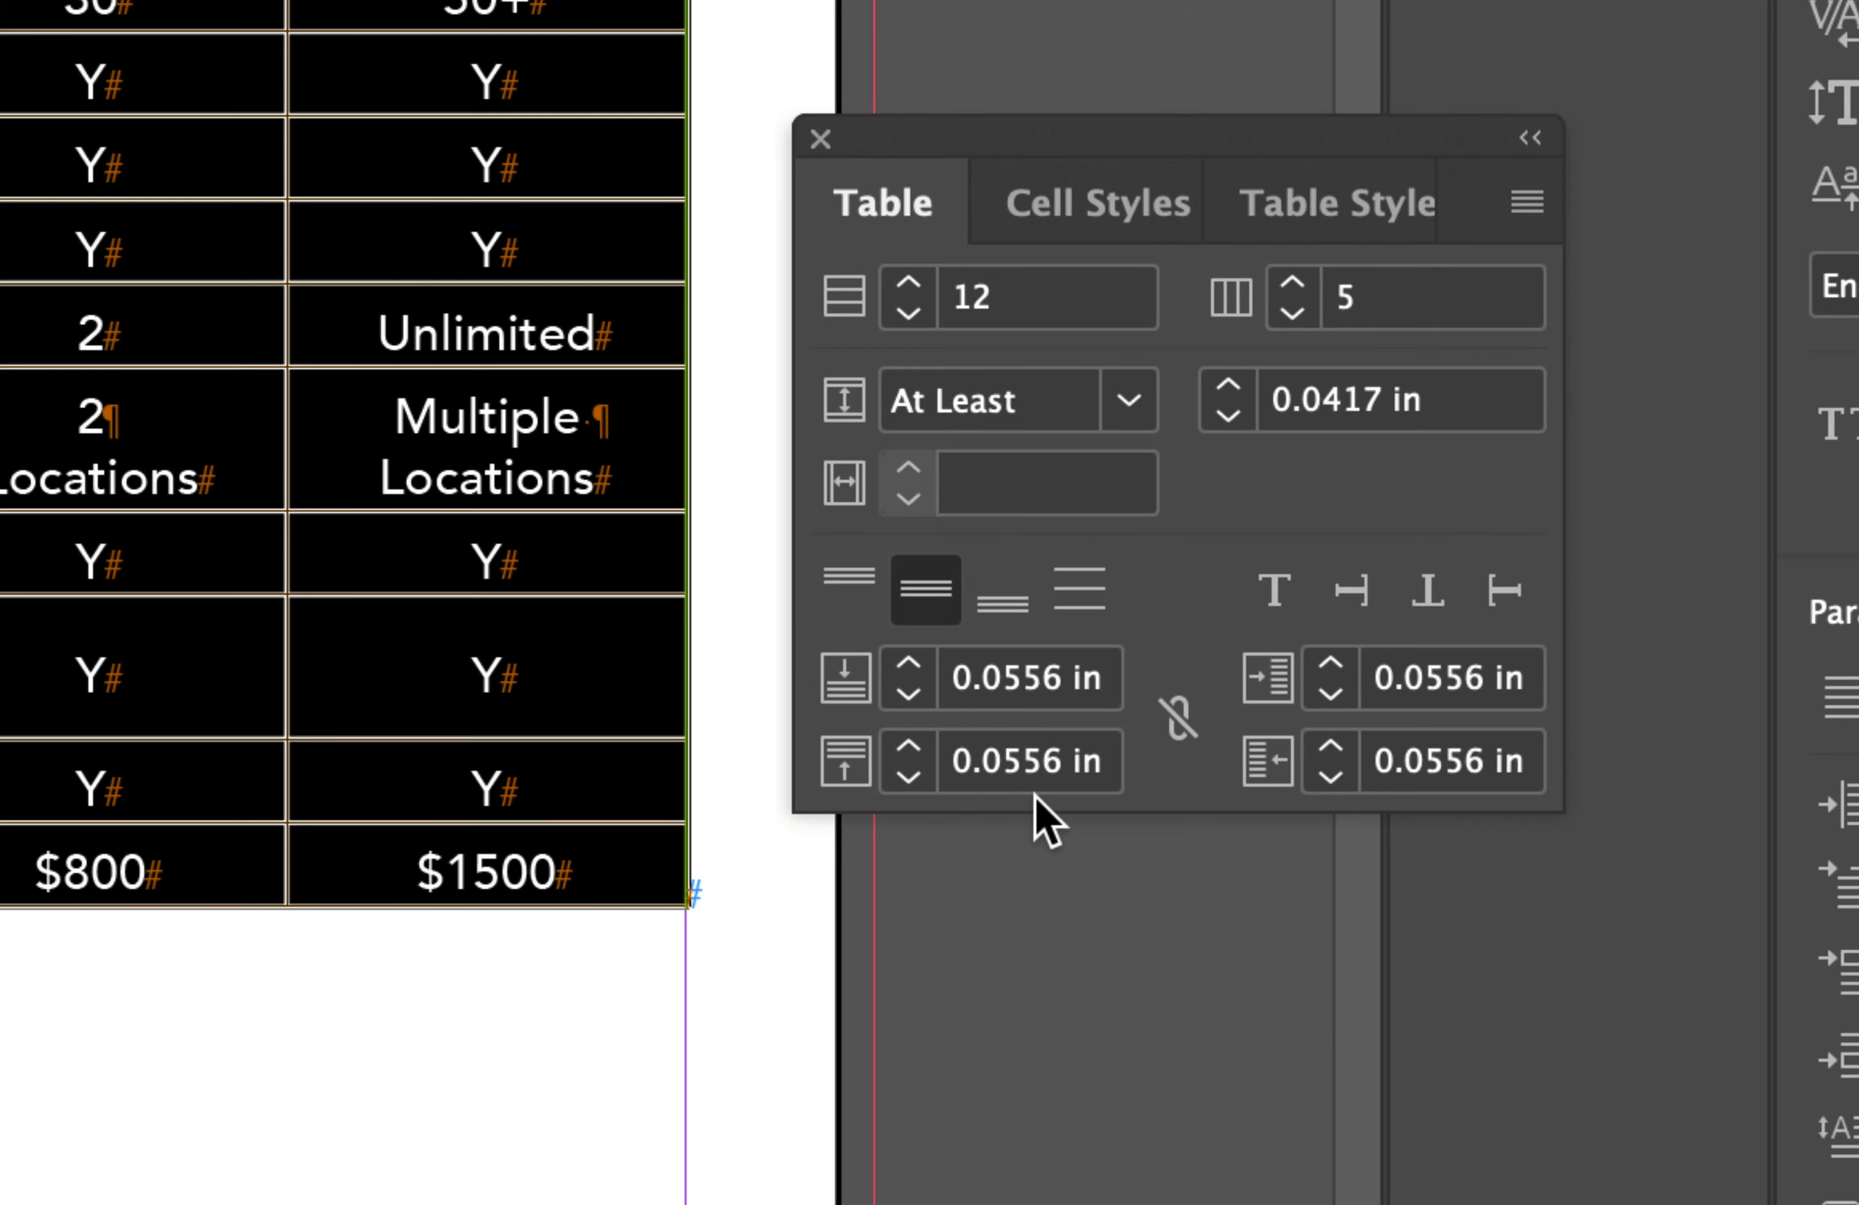
pyautogui.click(907, 665)
pyautogui.click(906, 746)
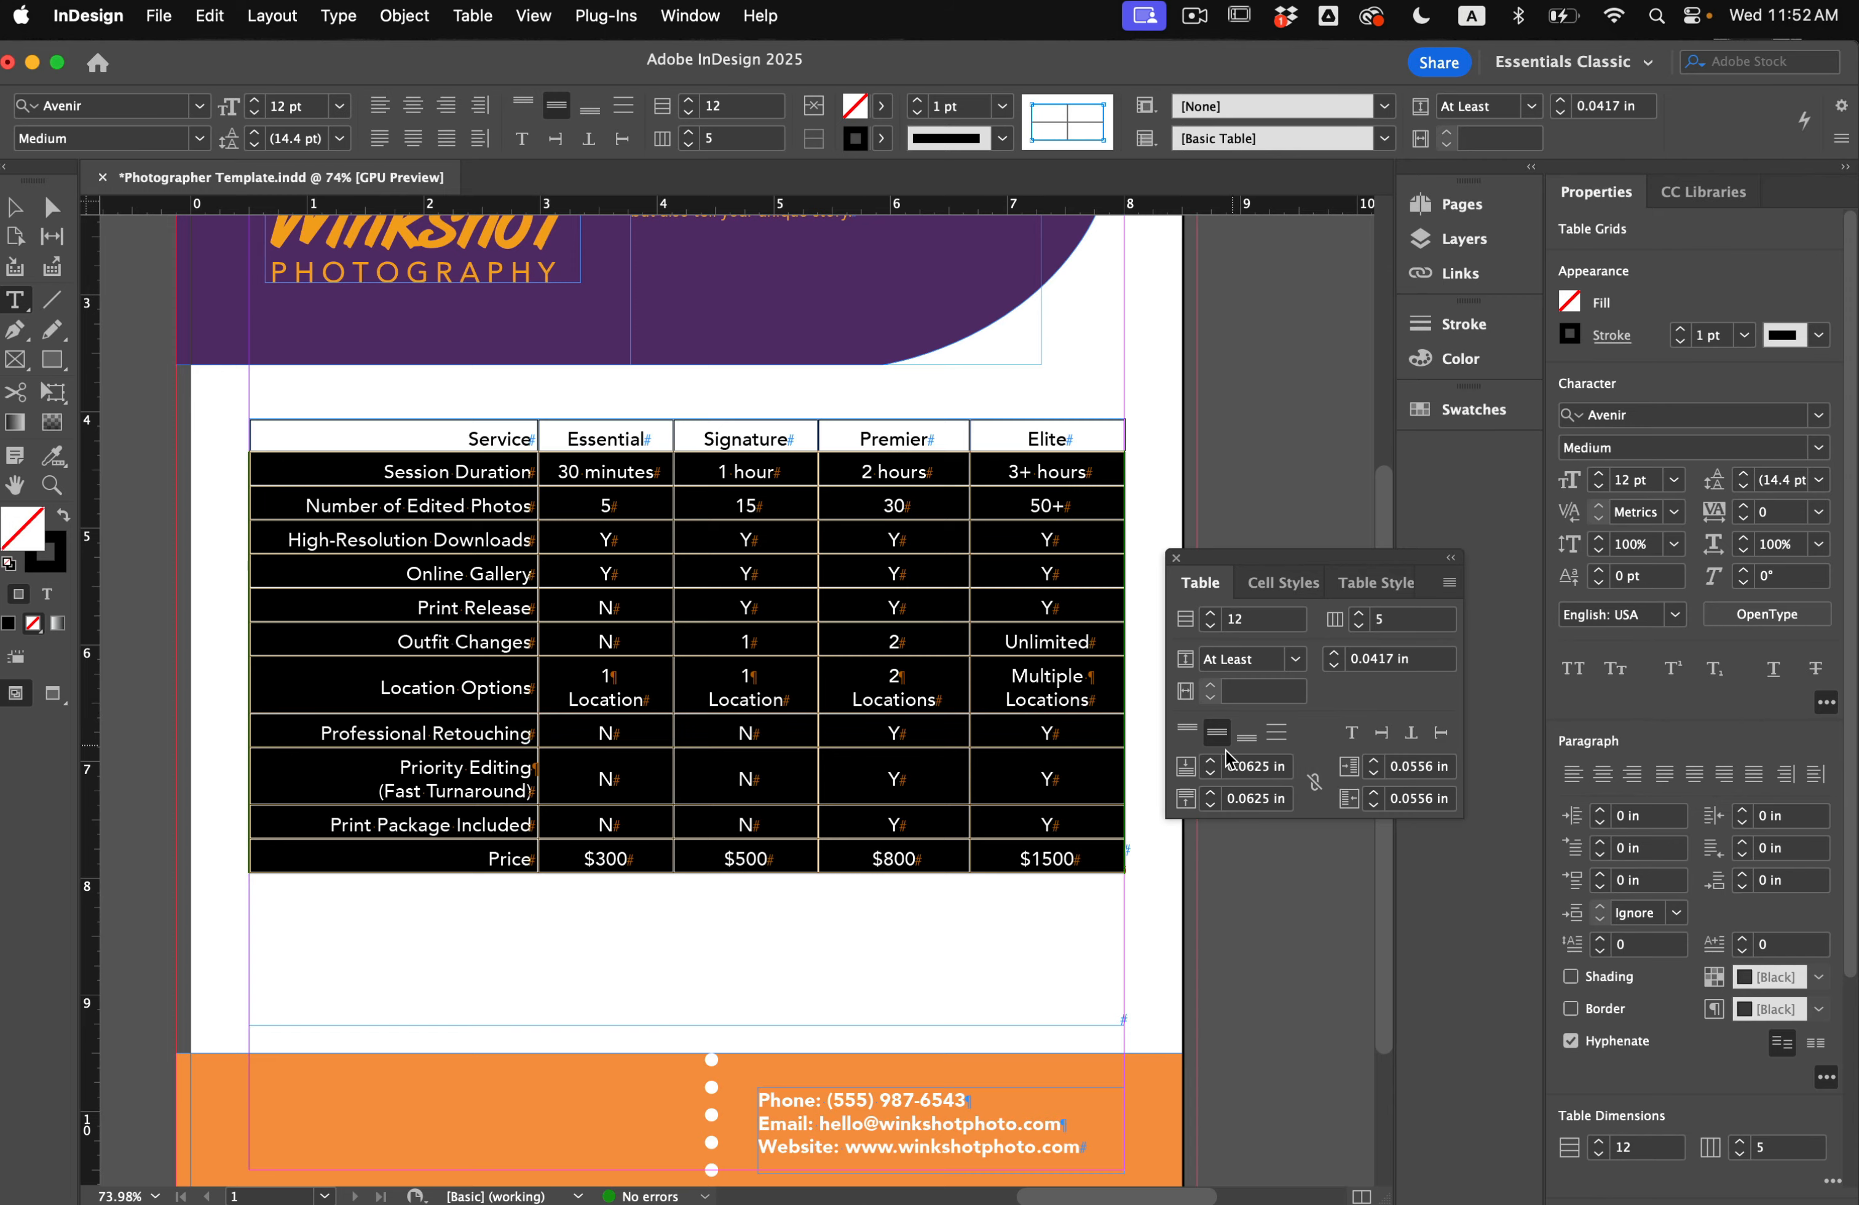
pyautogui.click(1210, 758)
pyautogui.click(1211, 792)
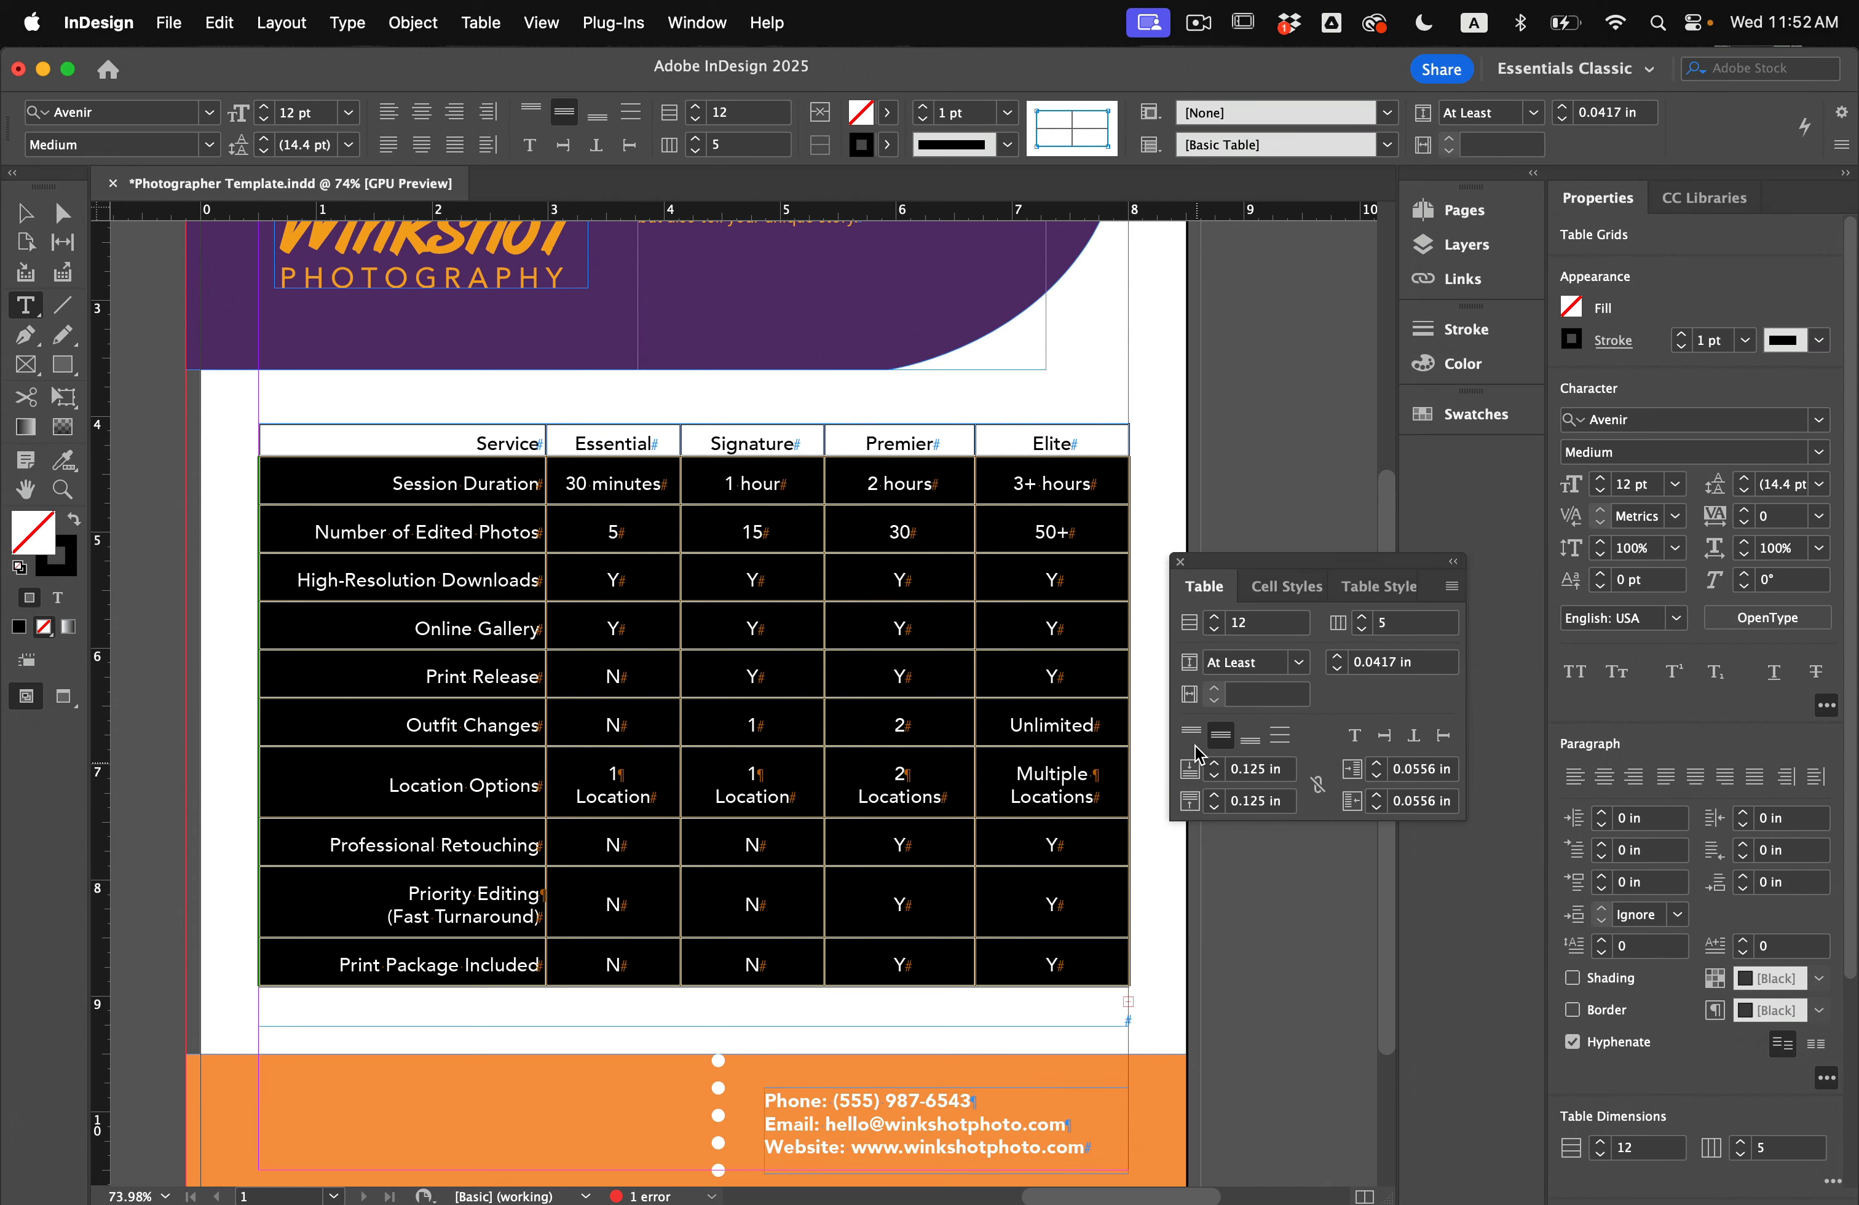
# Step: Try 0.0625 in for the top and bottom cell insets and return both to 0.125 in
pyautogui.click(1213, 807)
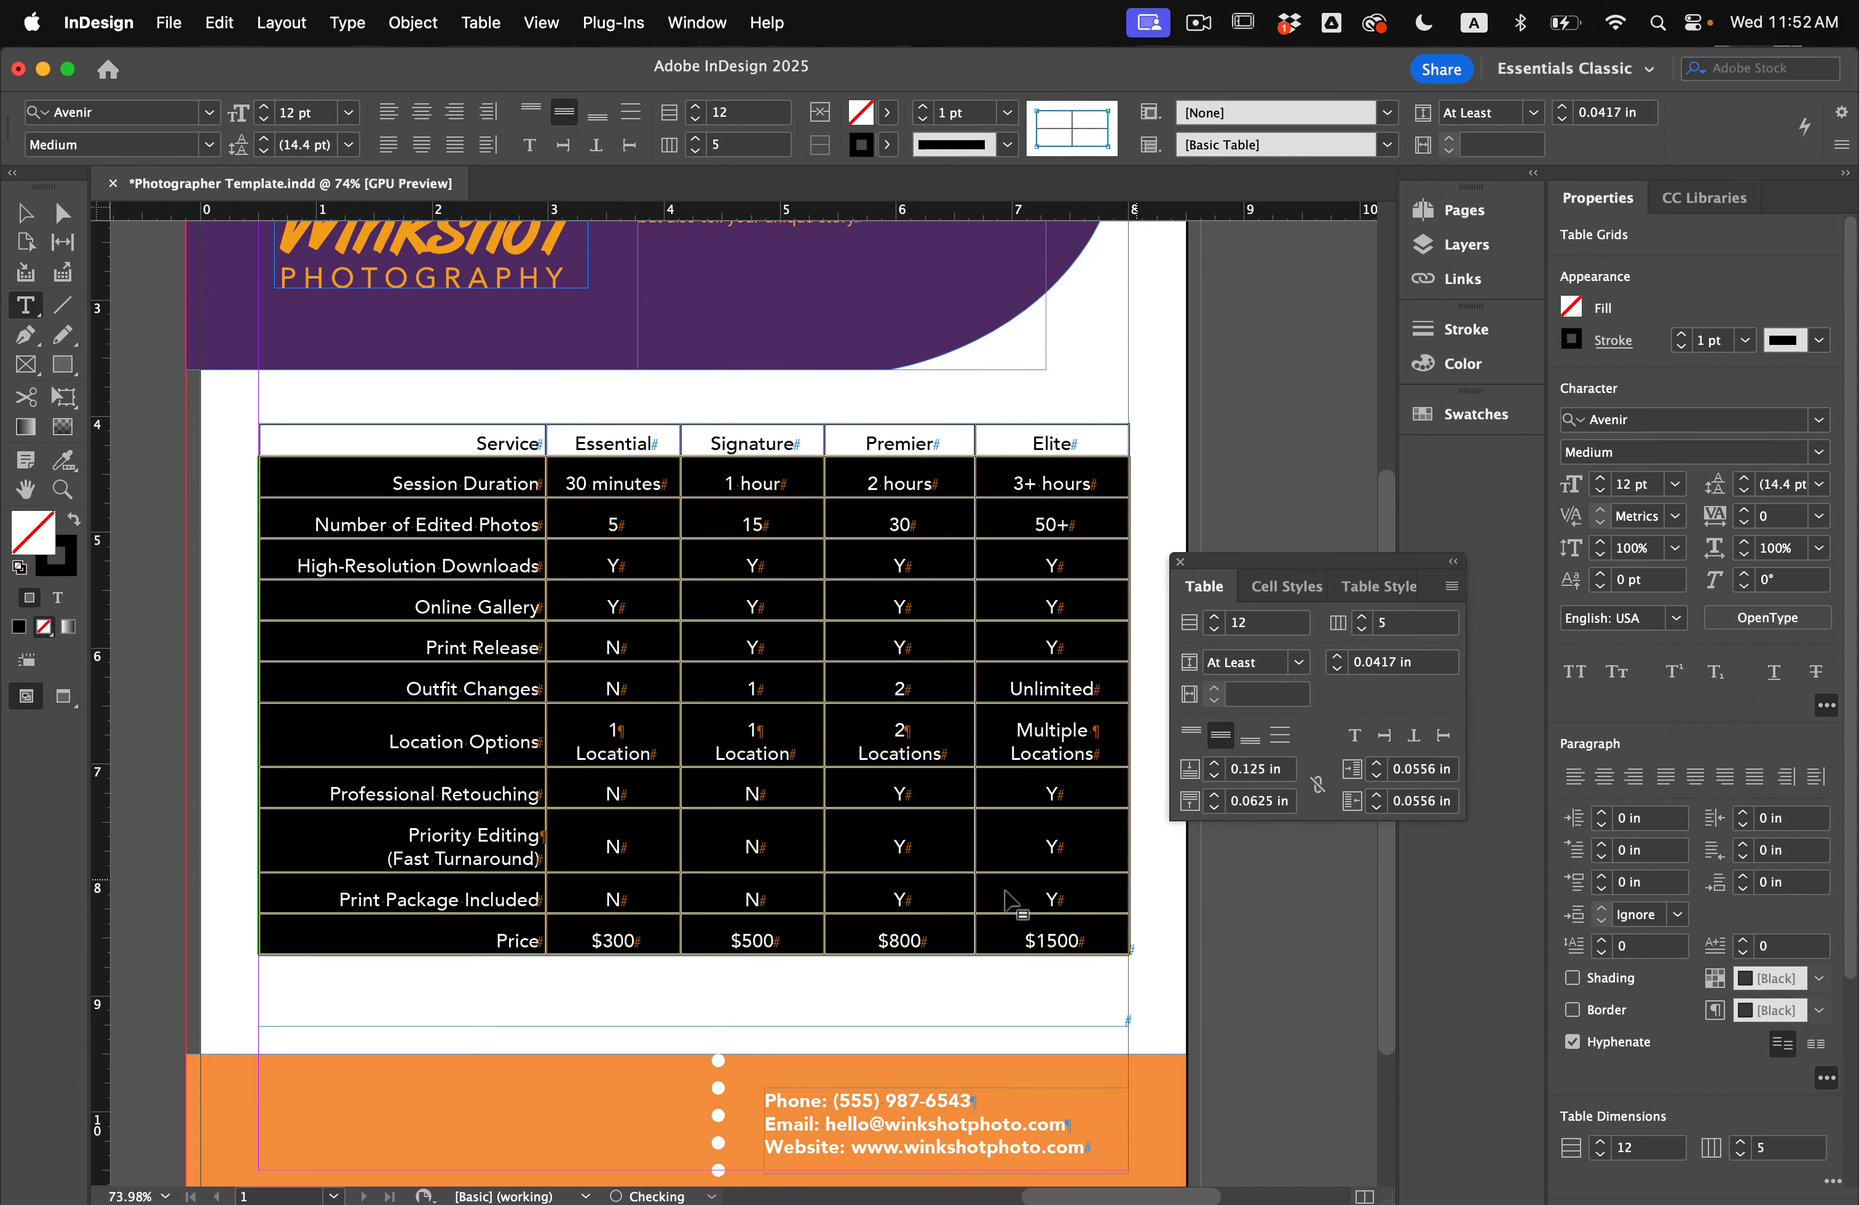
pyautogui.click(1216, 774)
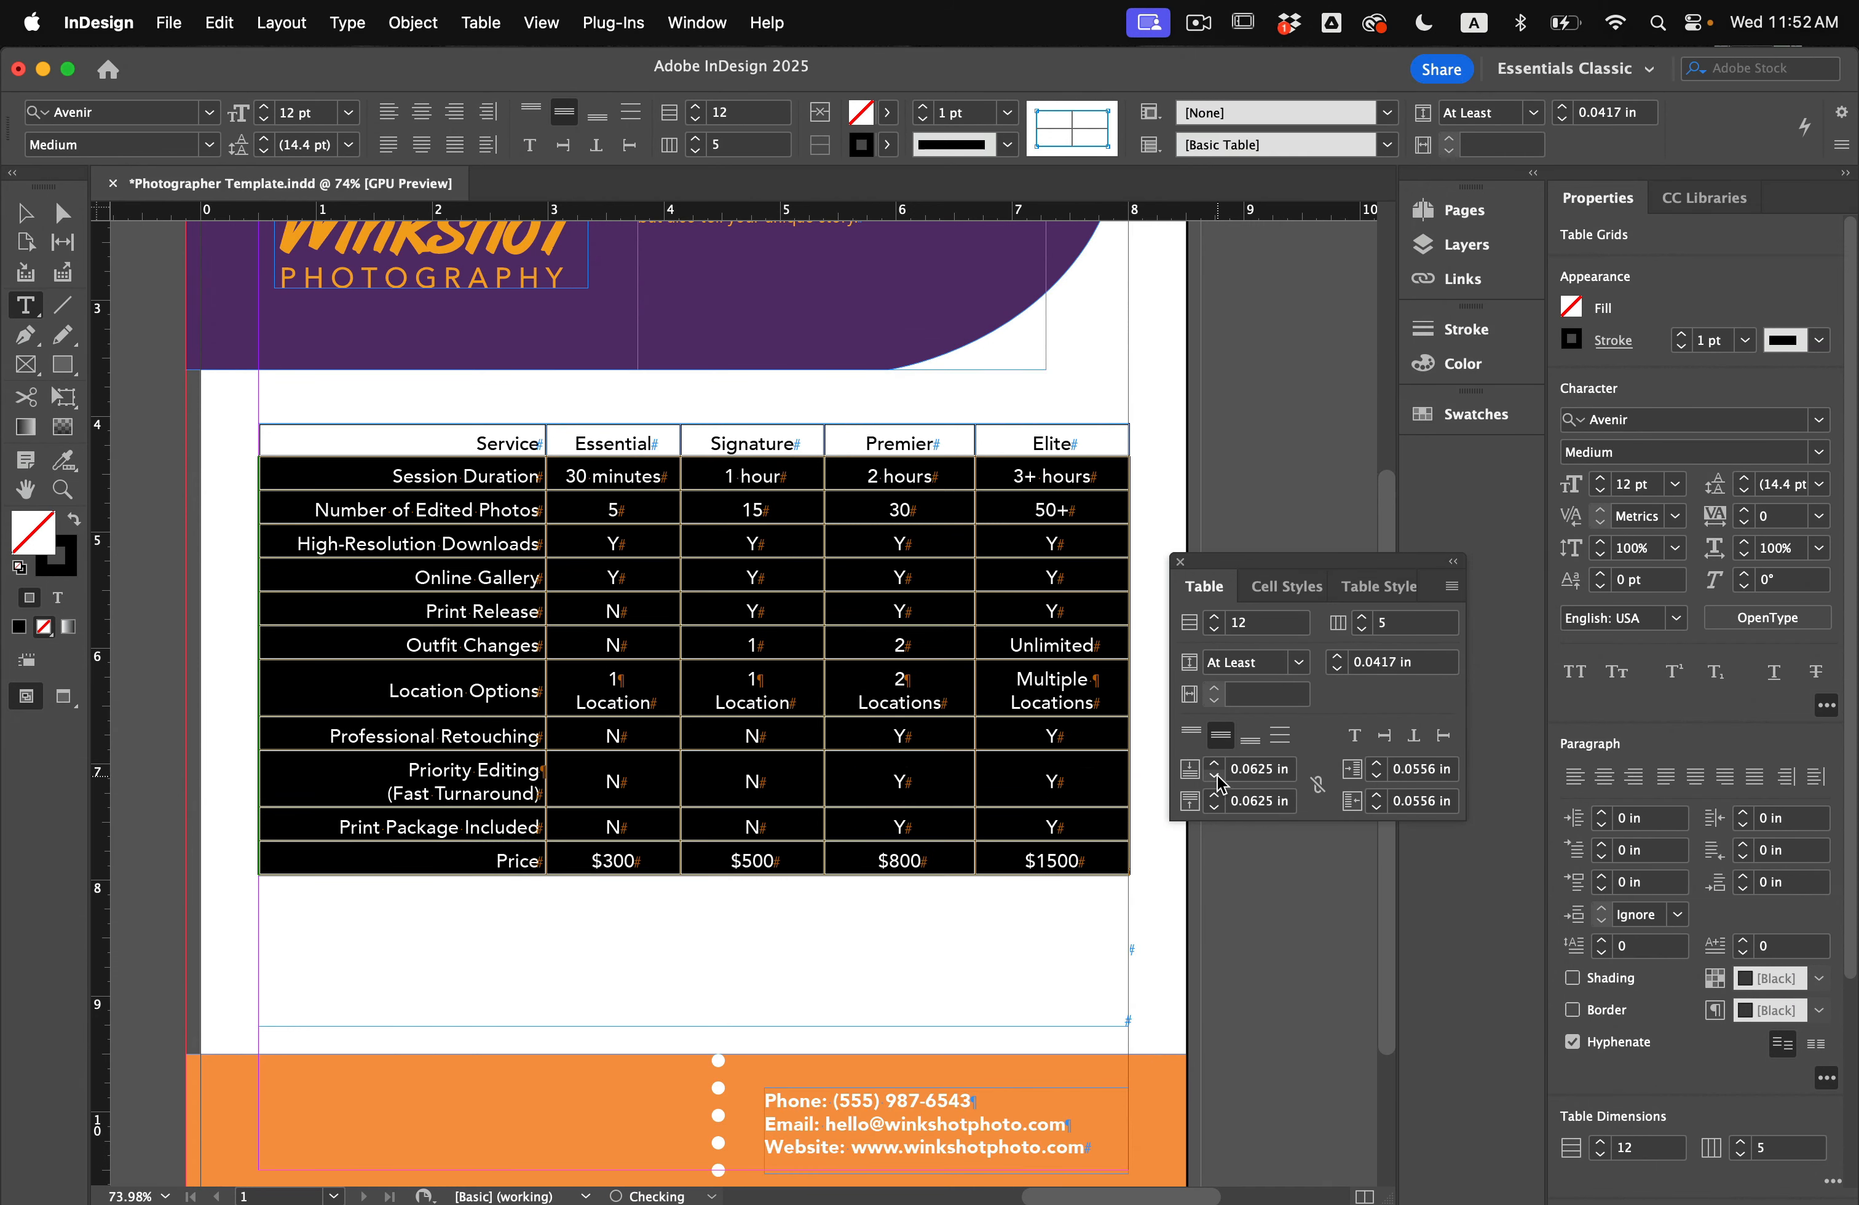
pyautogui.click(1214, 763)
pyautogui.click(1216, 794)
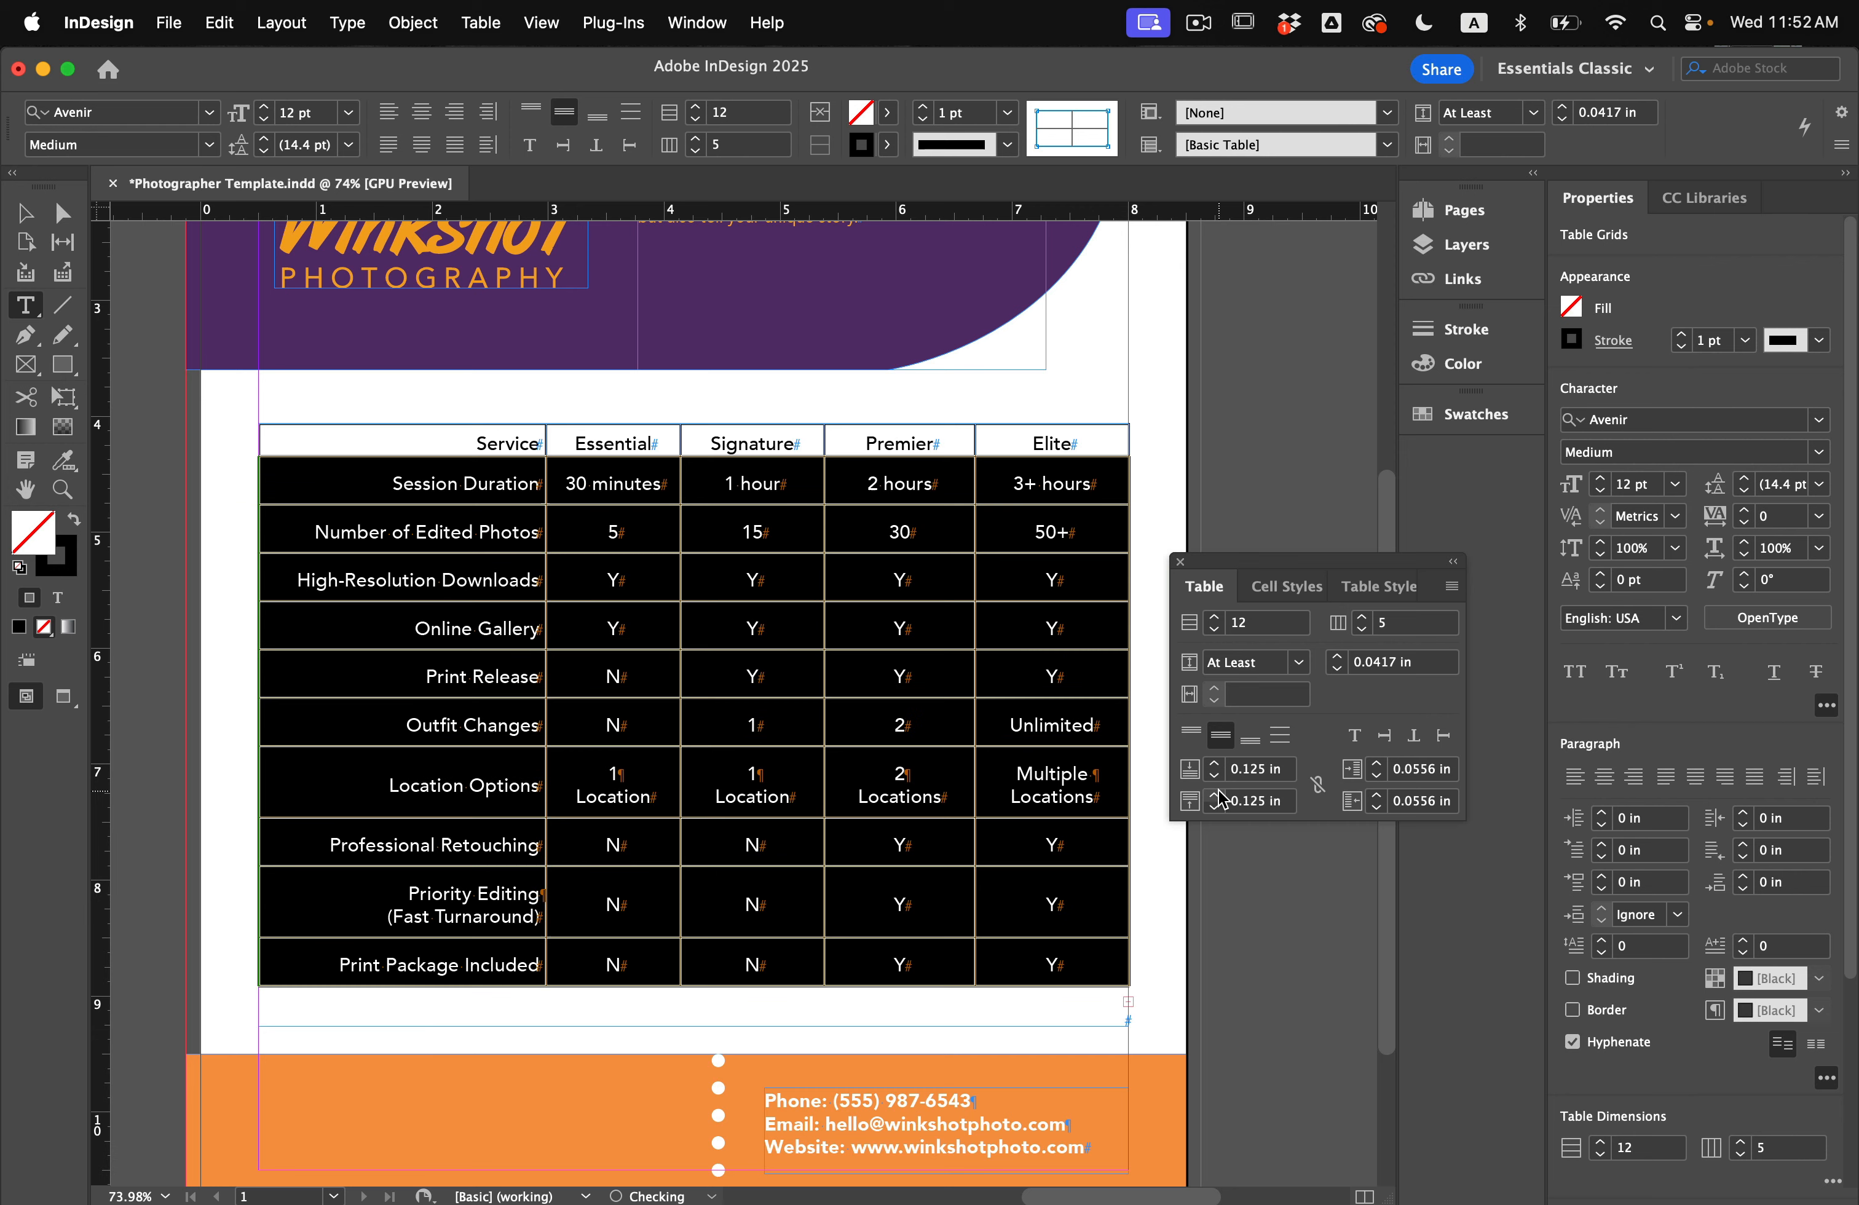
pyautogui.click(1216, 775)
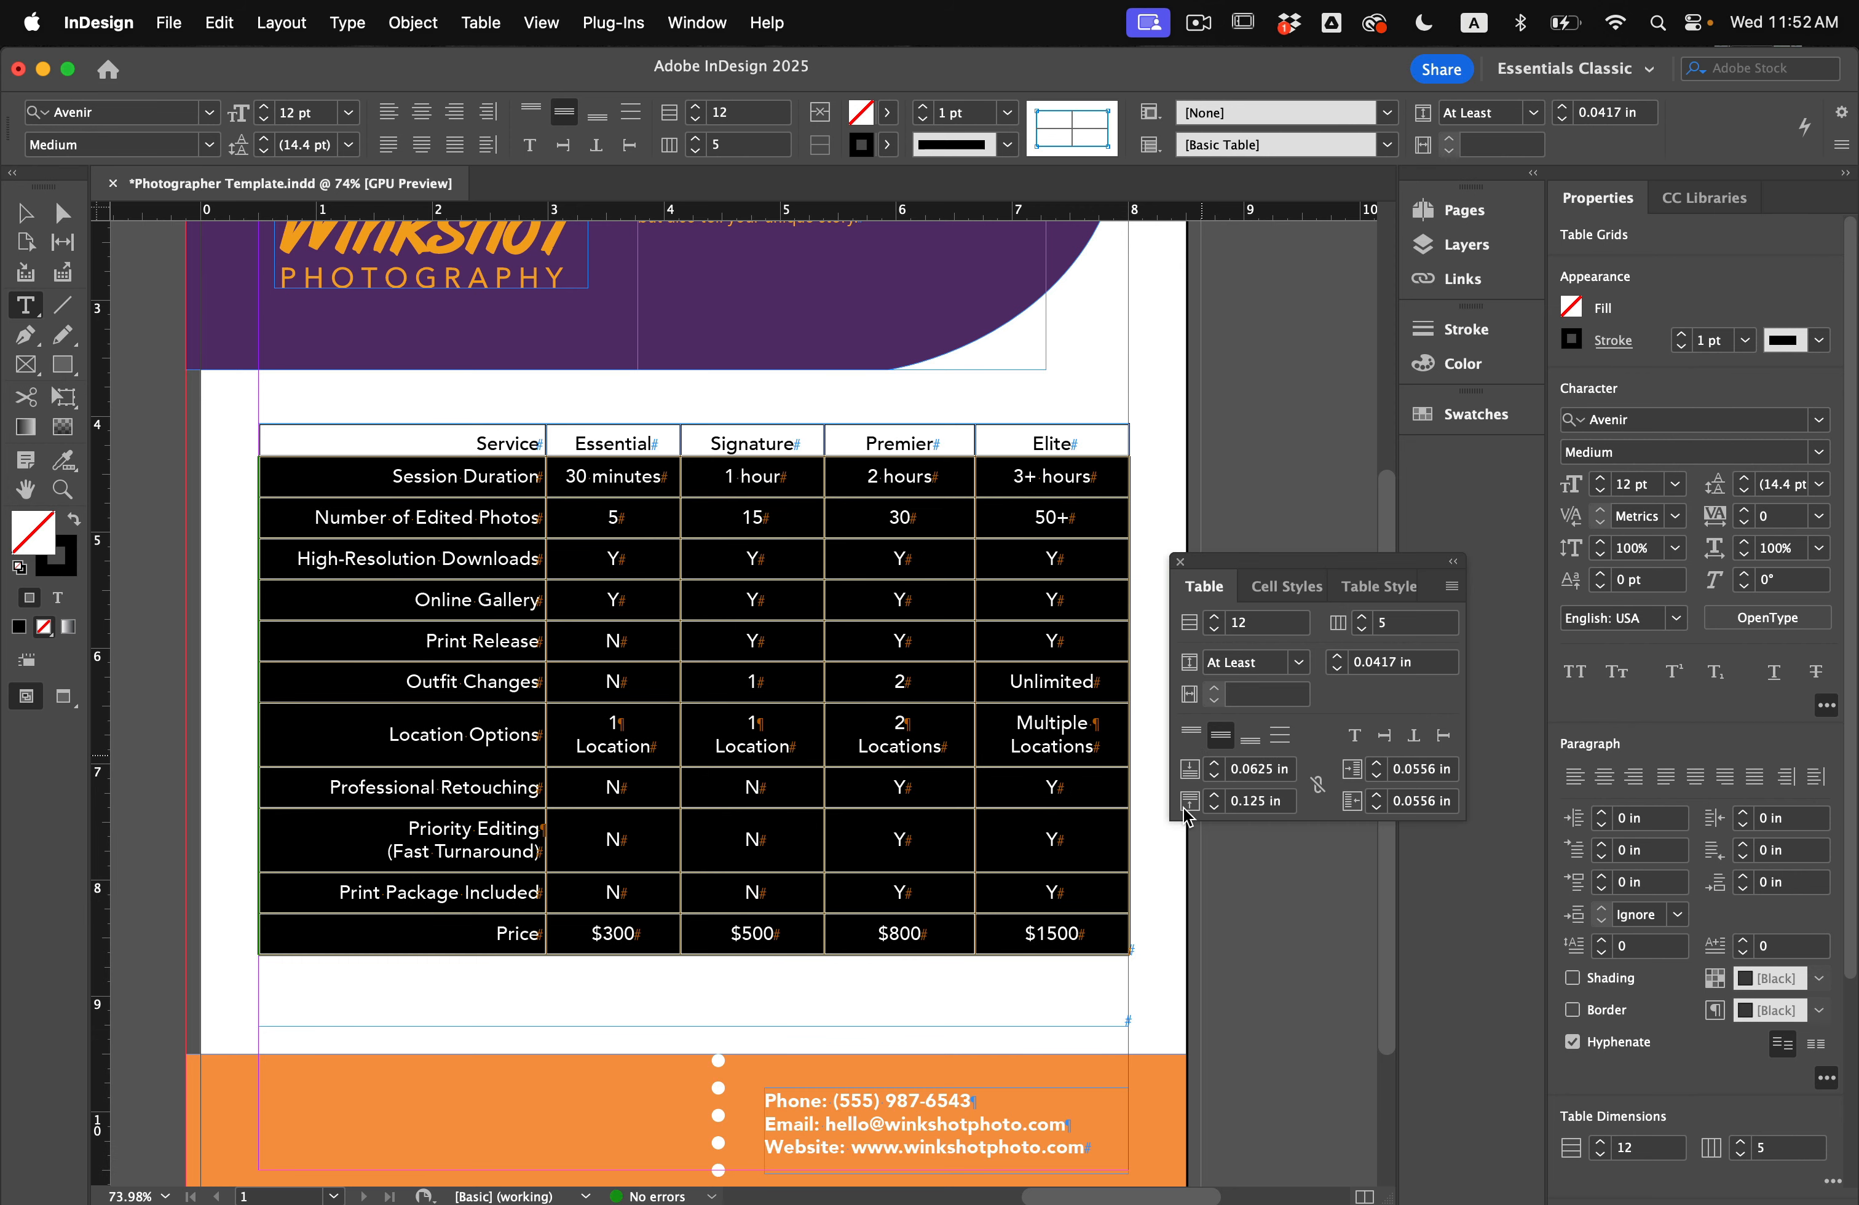
pyautogui.click(1214, 763)
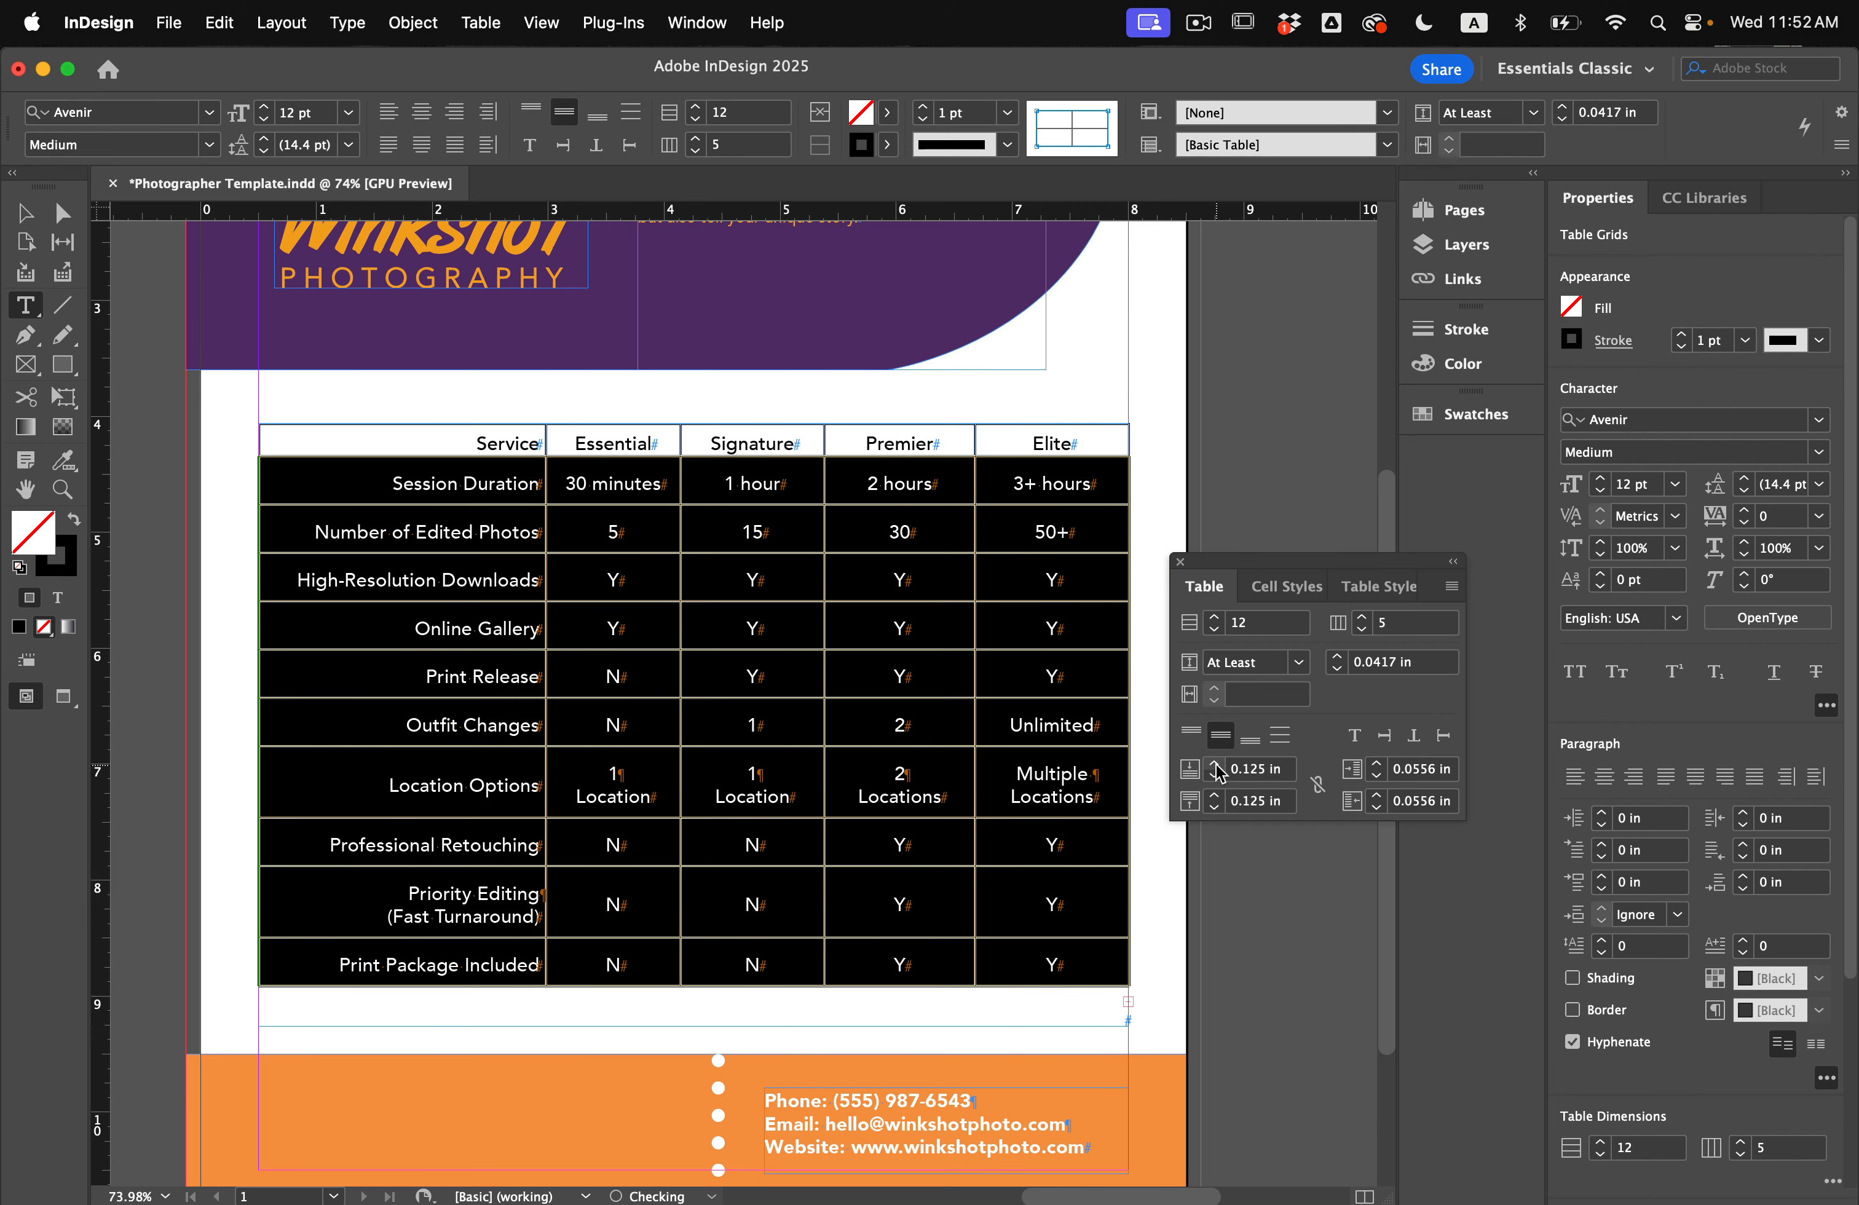
# Step: Fit the height of the table's text frame to its content so the Price row is included
pyautogui.press('Escape')
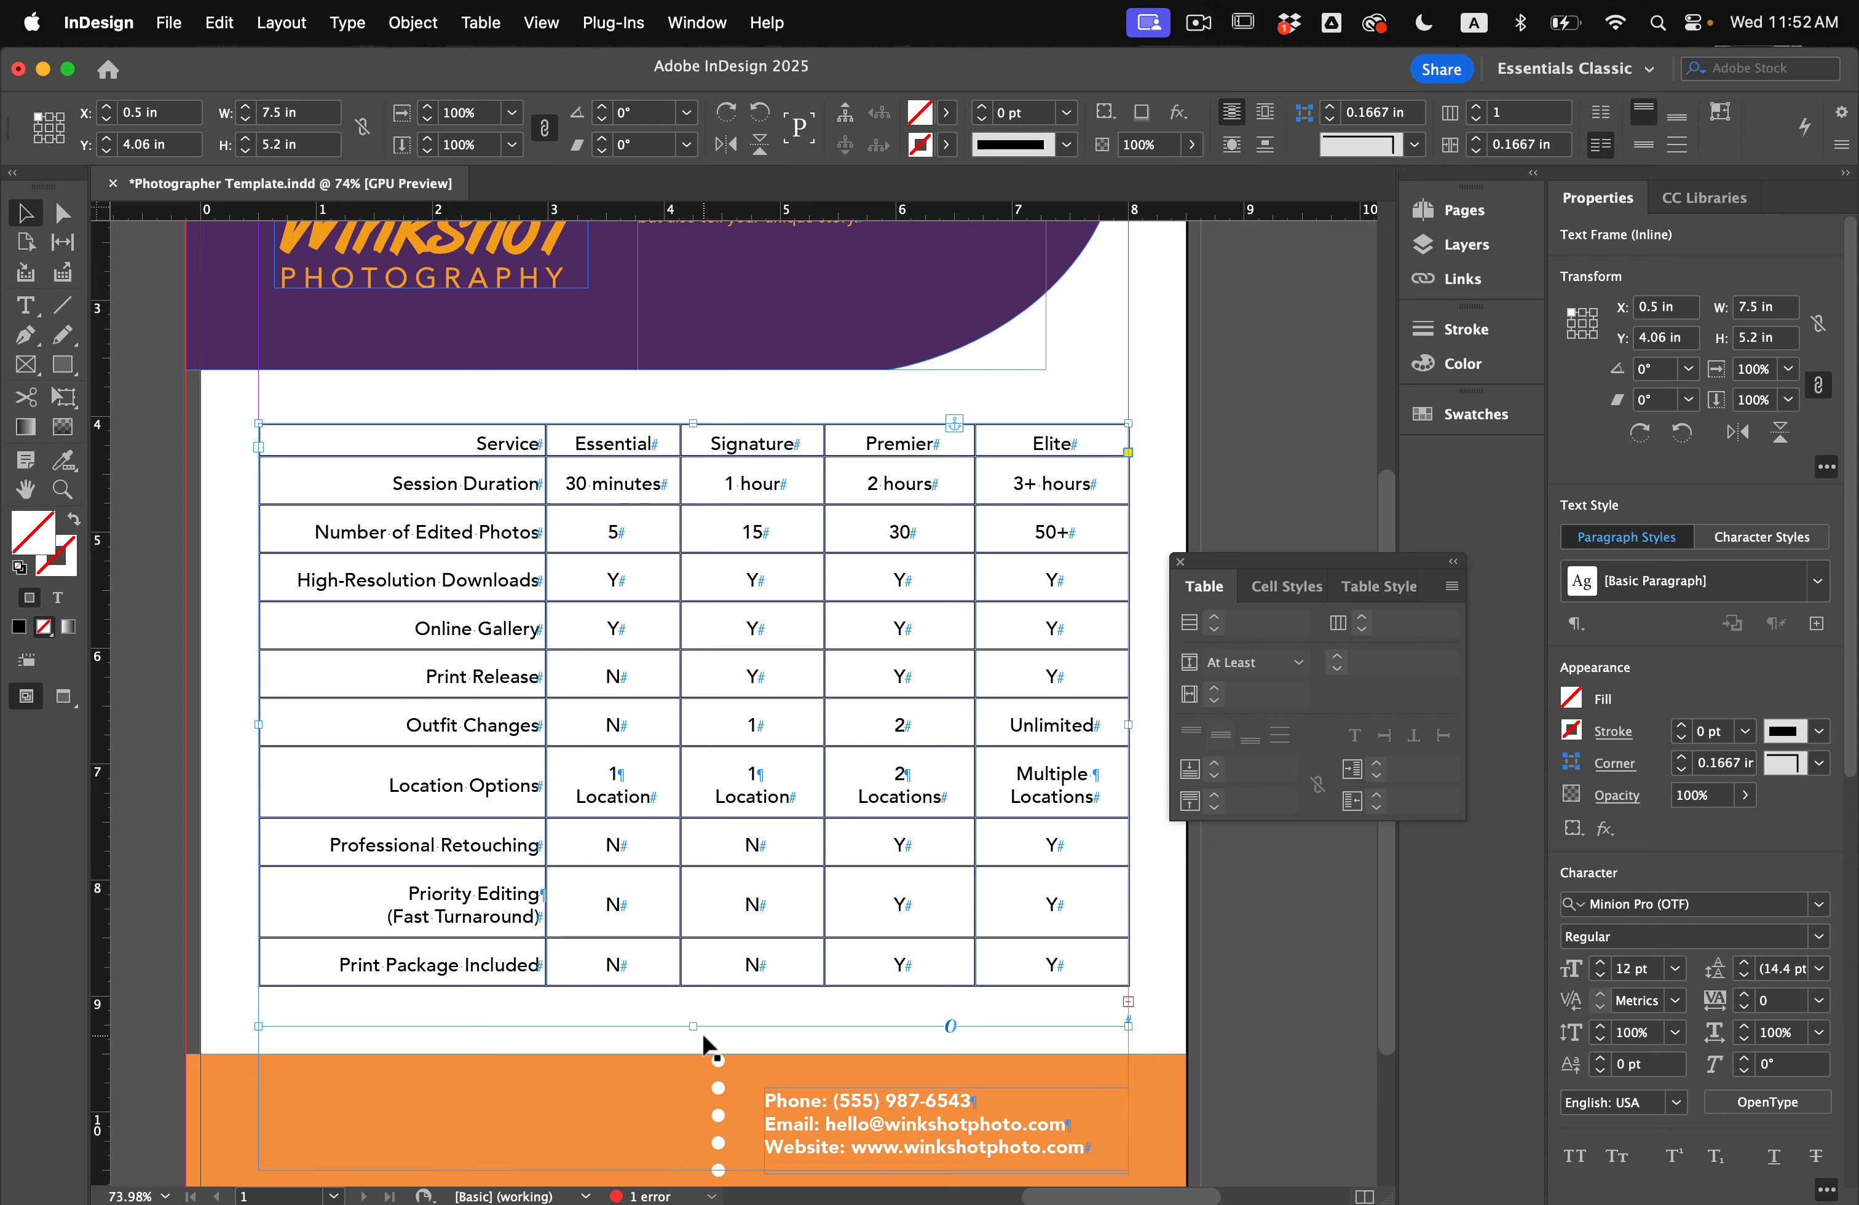
pyautogui.doubleClick(694, 1027)
pyautogui.click(1219, 1010)
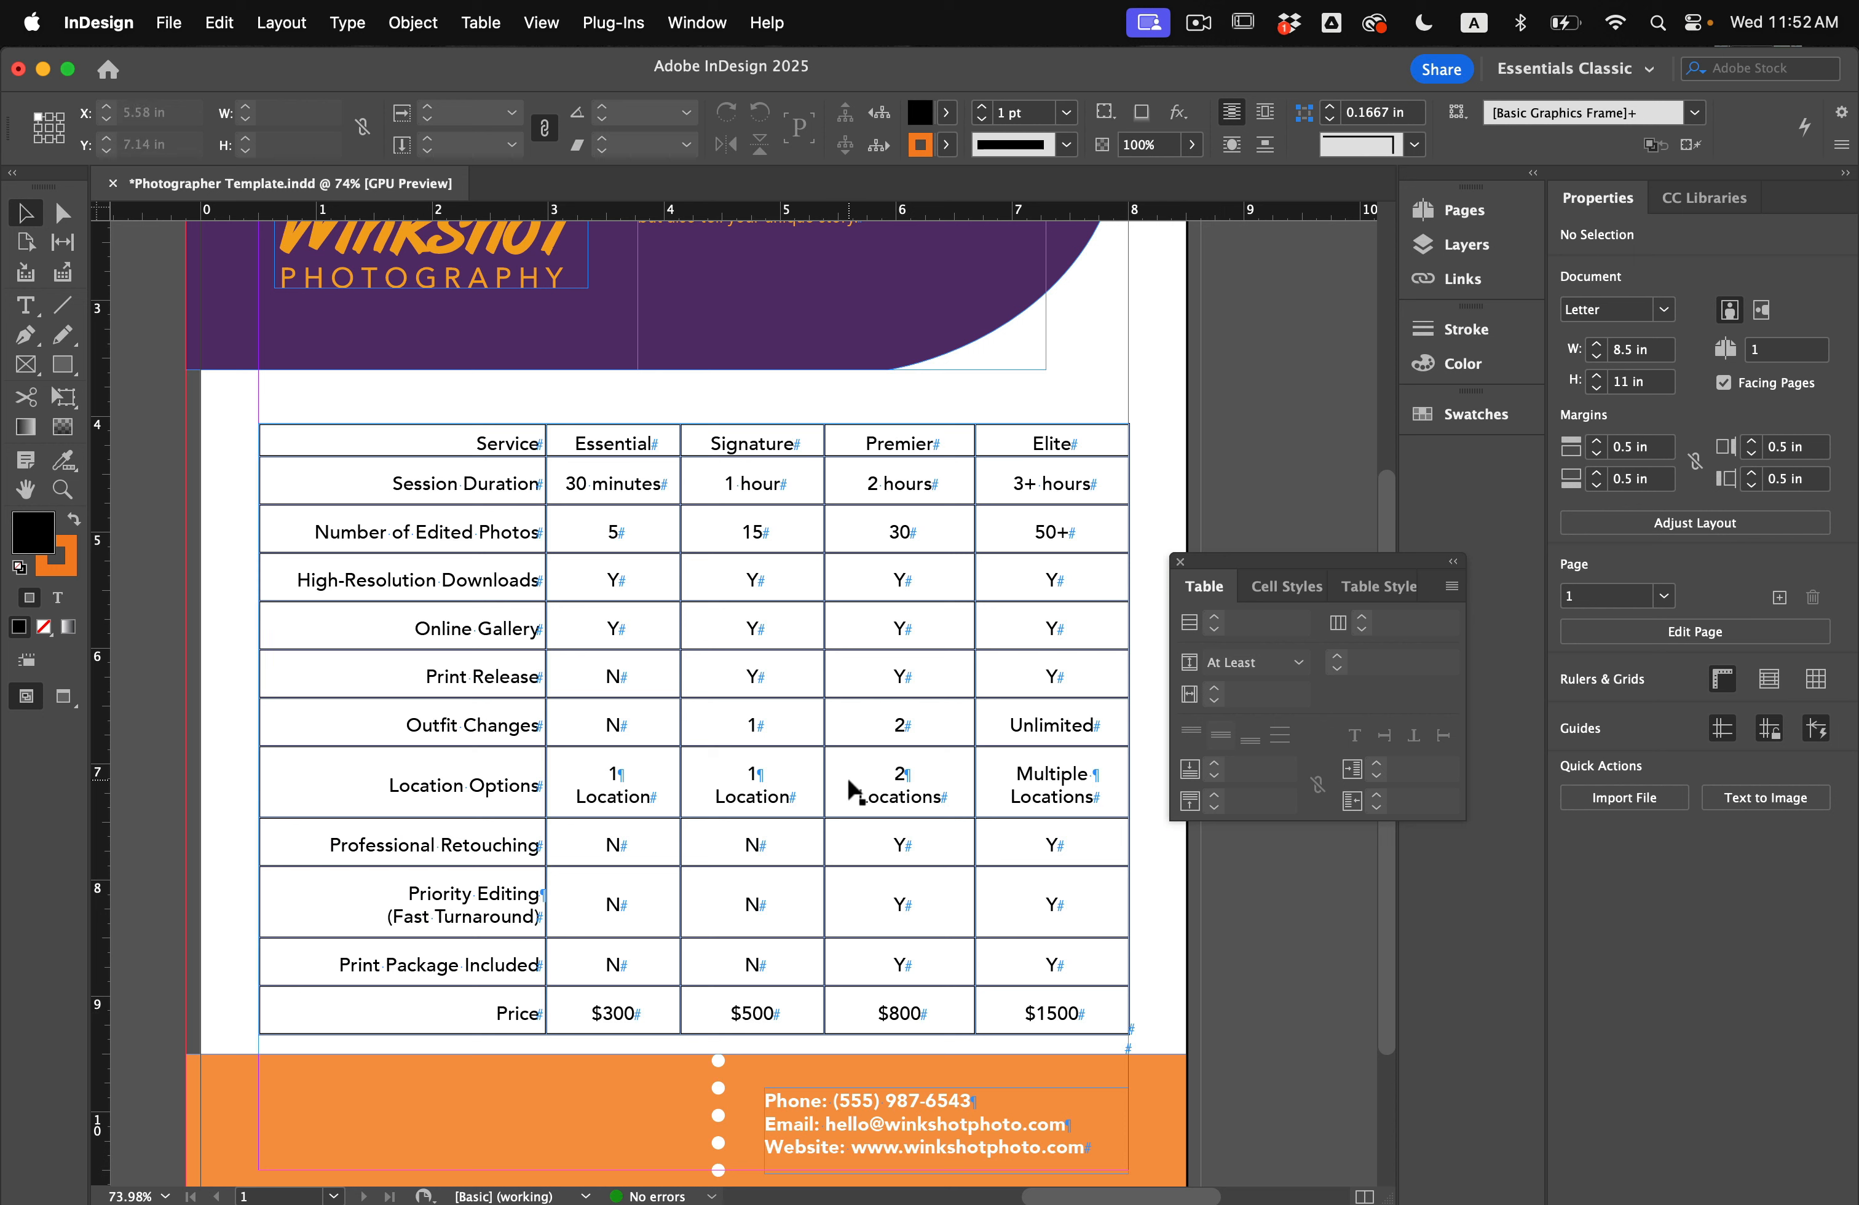
# Step: Fill the Essential column below the header with C=80 M=98 Y=31 K=5 and the Signature column with C=0 M=36 Y=99 K=0
pyautogui.press('t')
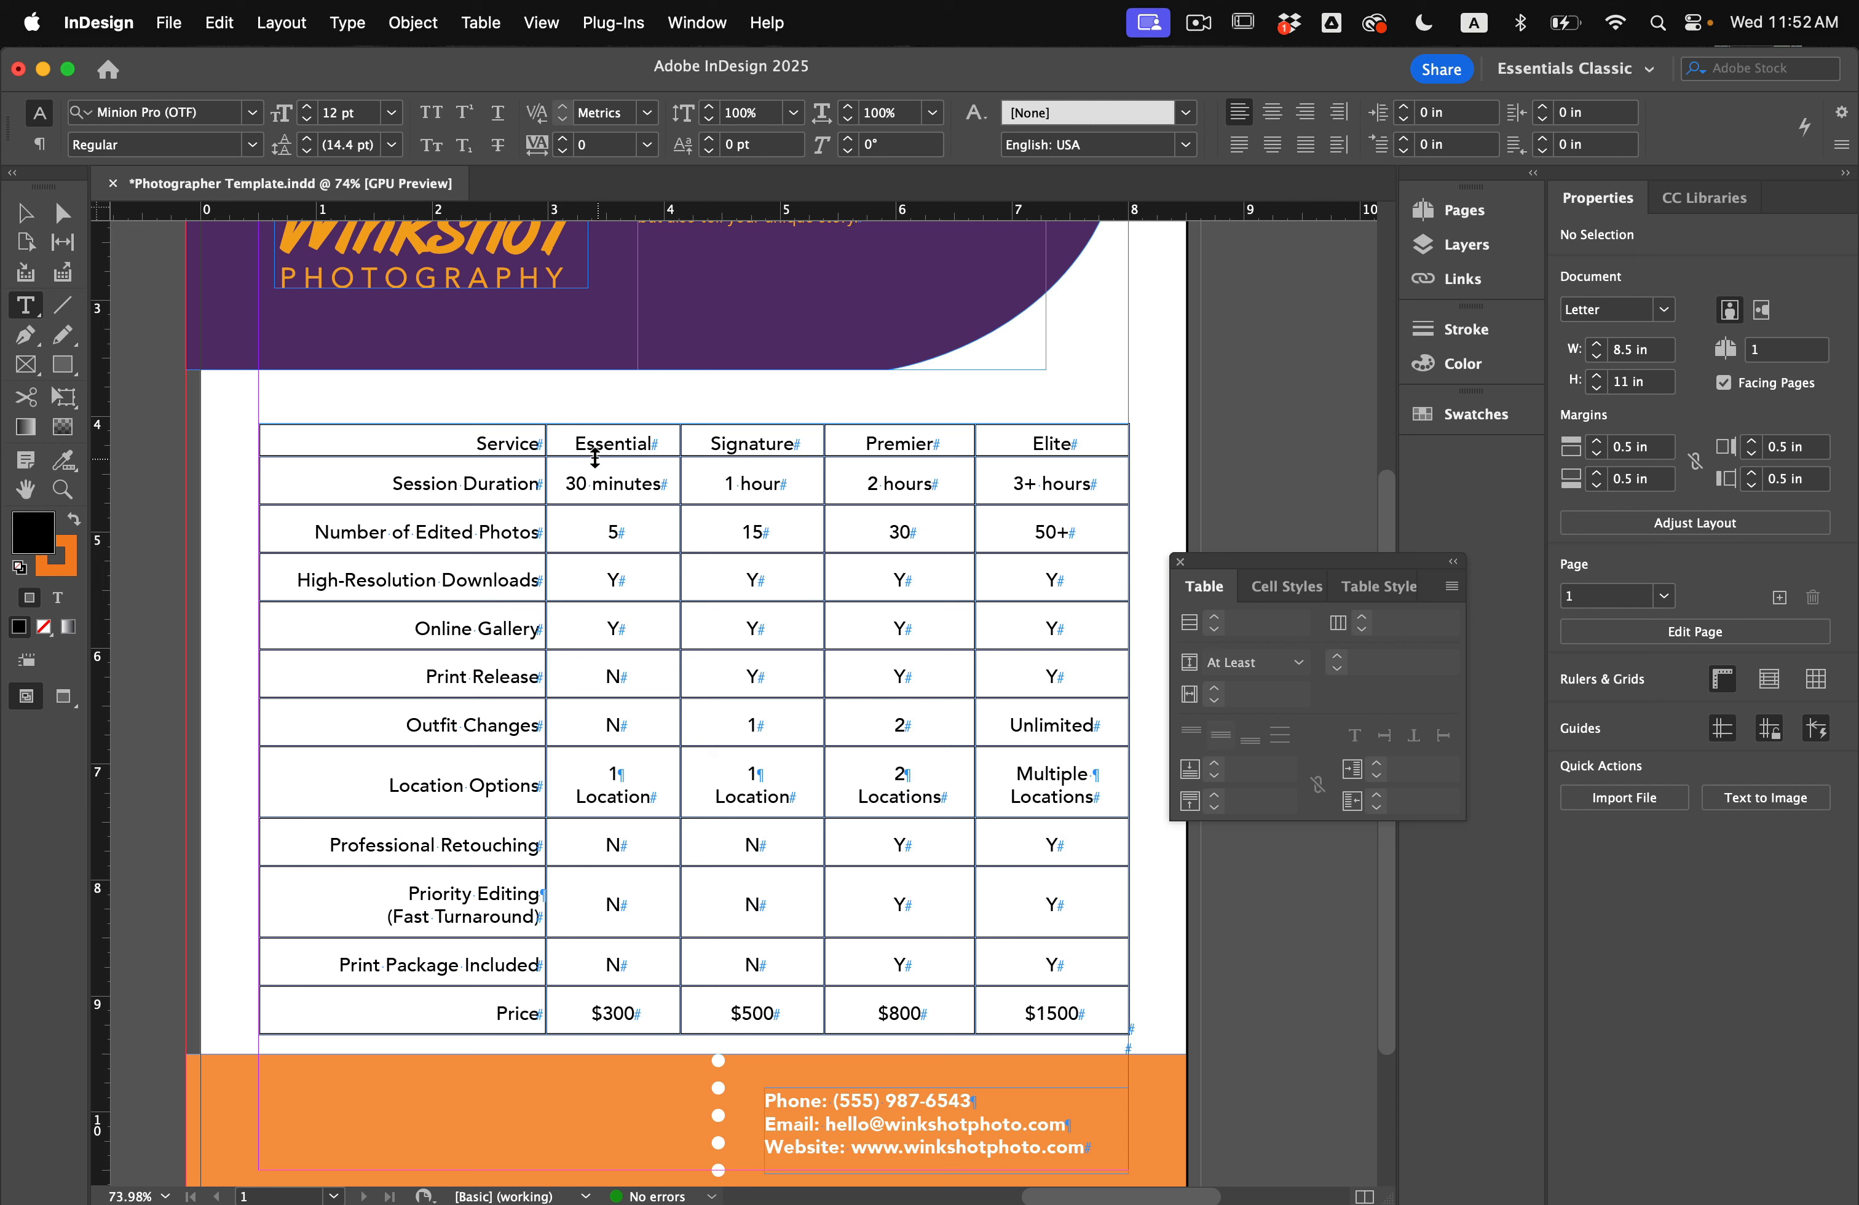
pyautogui.moveTo(577, 461); pyautogui.dragTo(639, 1011)
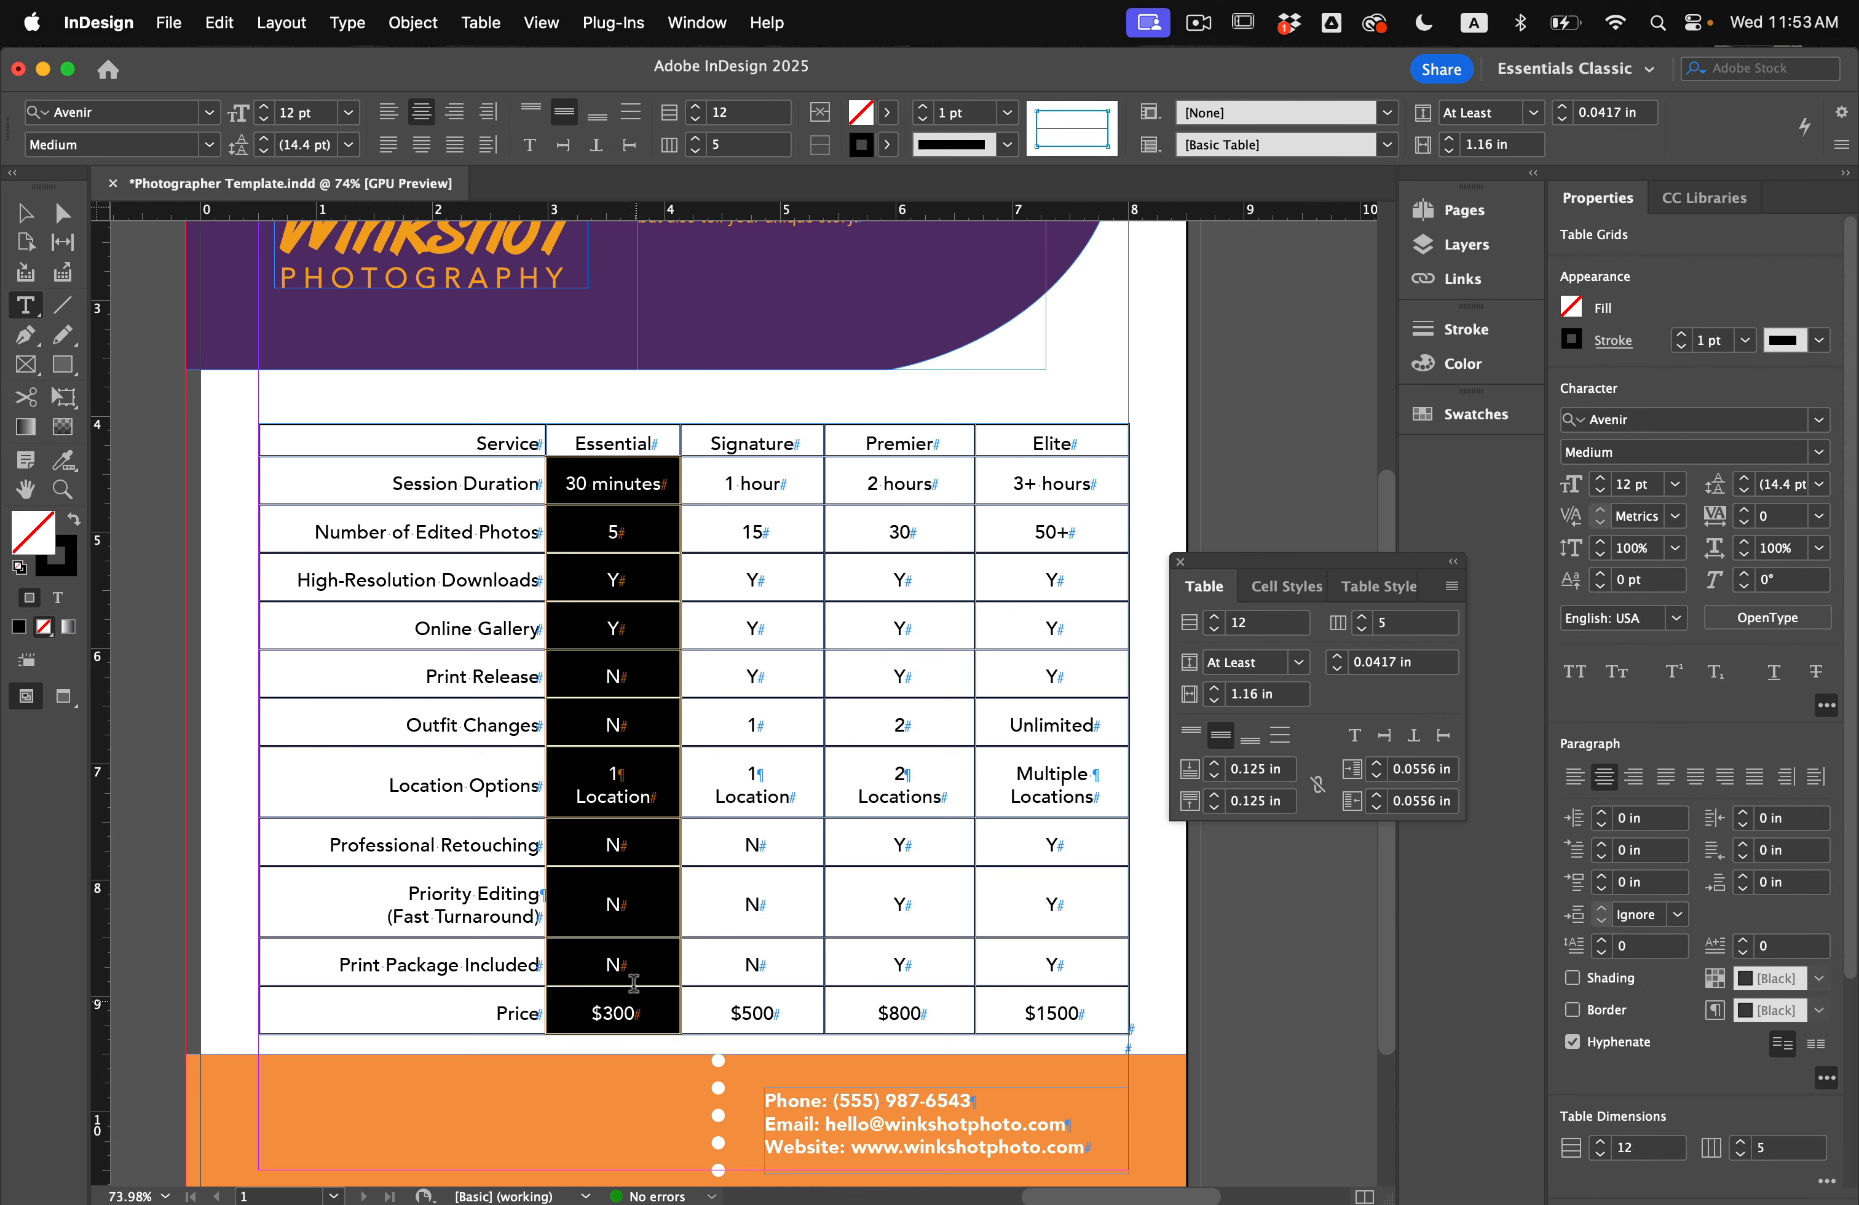
pyautogui.click(1463, 413)
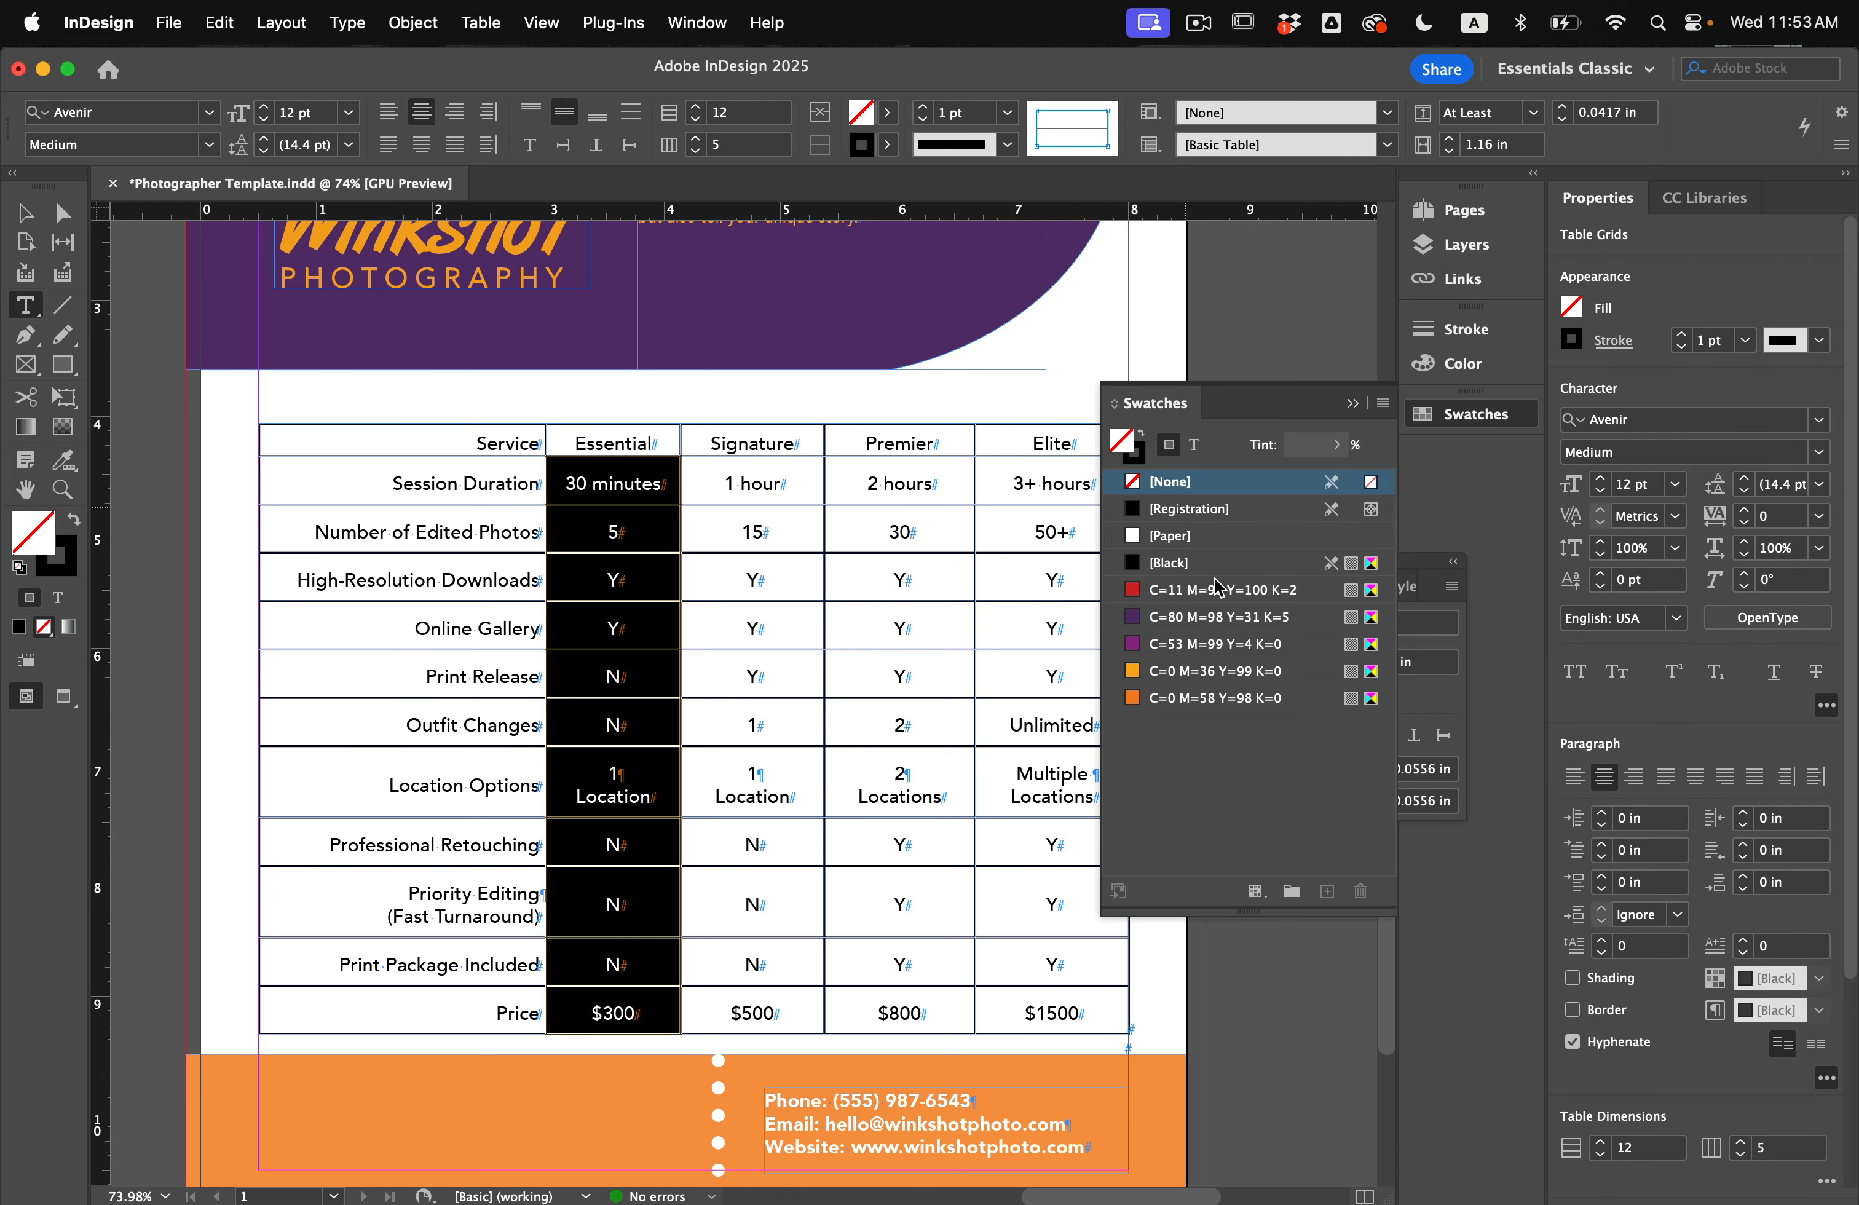
pyautogui.click(1207, 620)
pyautogui.click(753, 532)
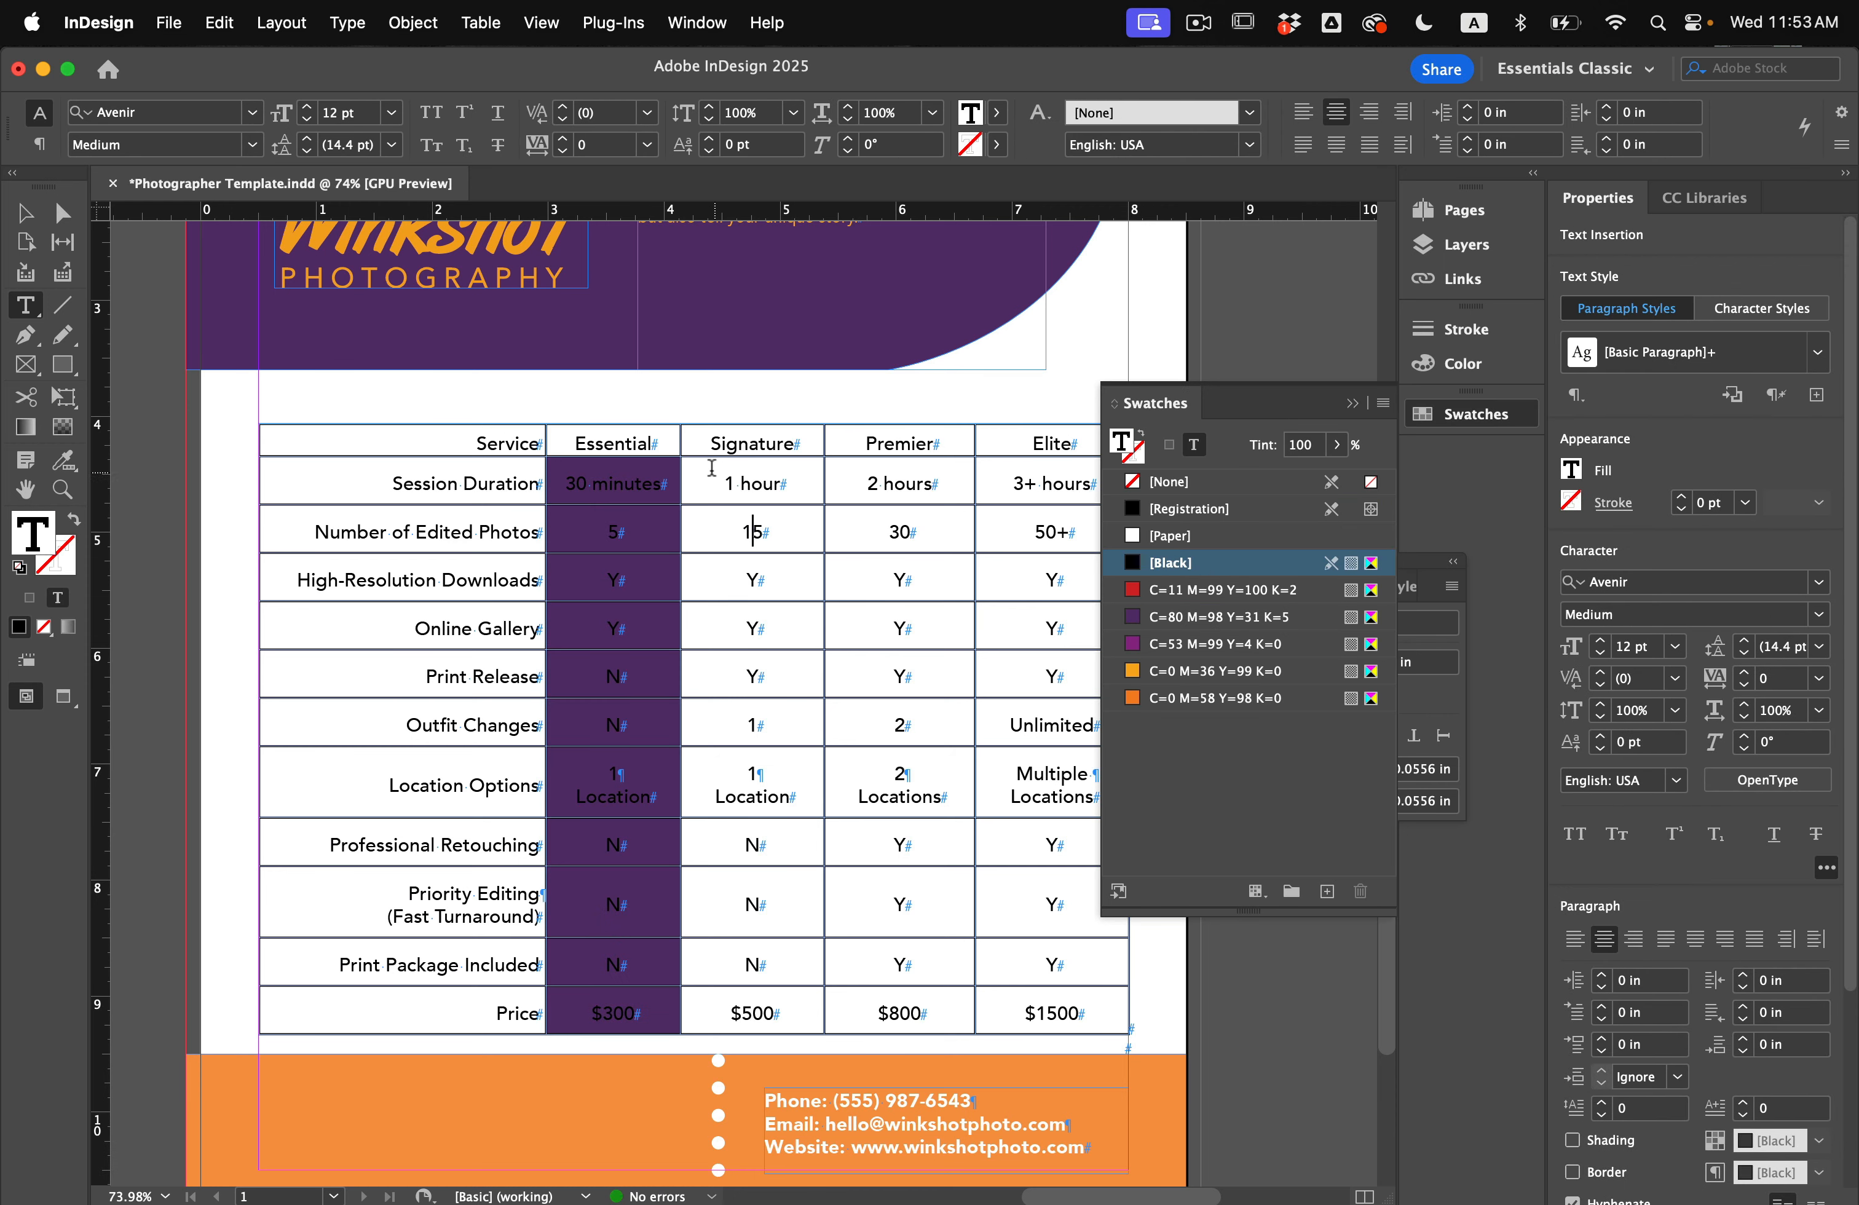
pyautogui.moveTo(710, 464)
pyautogui.mouseDown()
pyautogui.moveTo(787, 967)
pyautogui.moveTo(753, 1014)
pyautogui.mouseUp()
pyautogui.click(1215, 671)
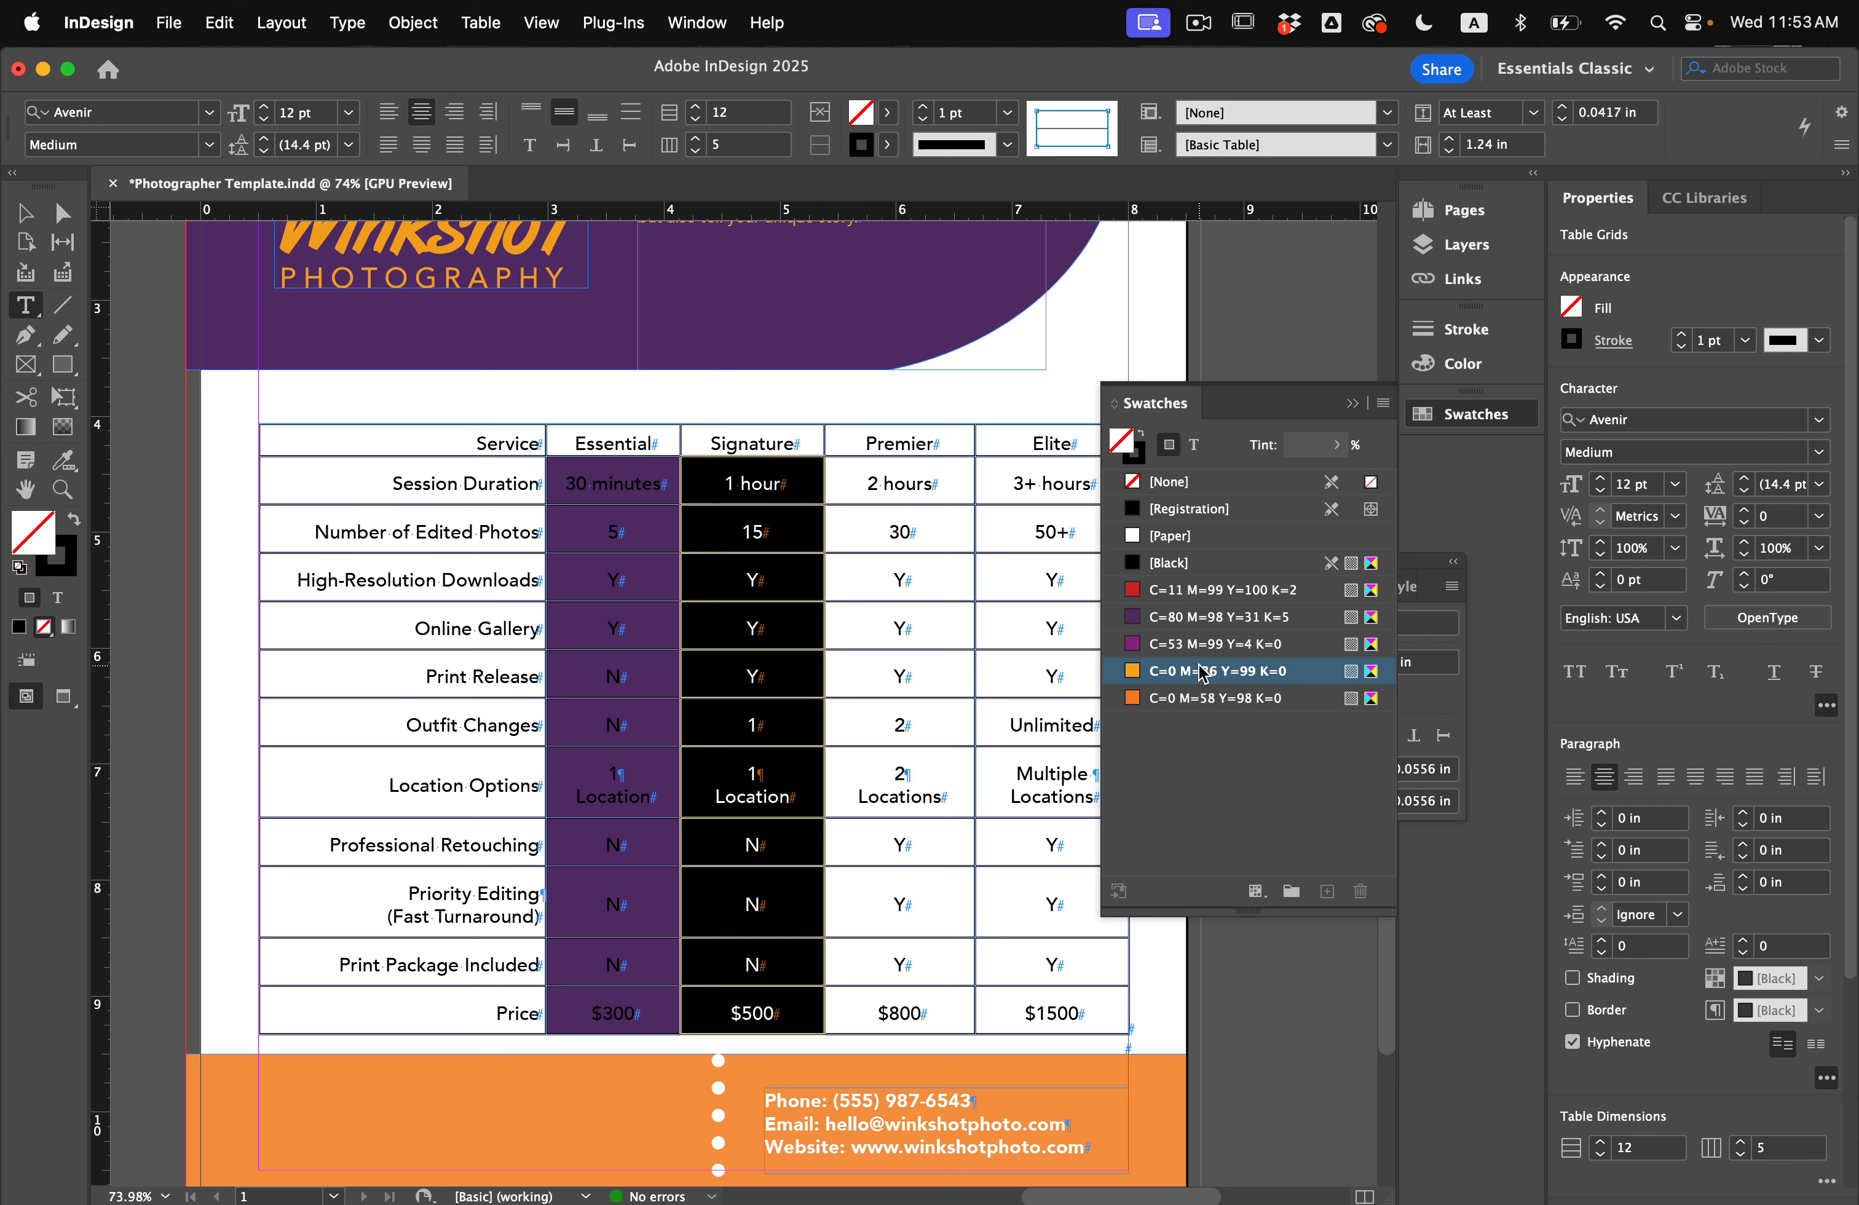
# Step: Fill the Premier column below the header with C=53 M=99 Y=4 K=0 and the Elite column with C=0 M=58 Y=98 K=0
pyautogui.moveTo(867, 491); pyautogui.dragTo(961, 990)
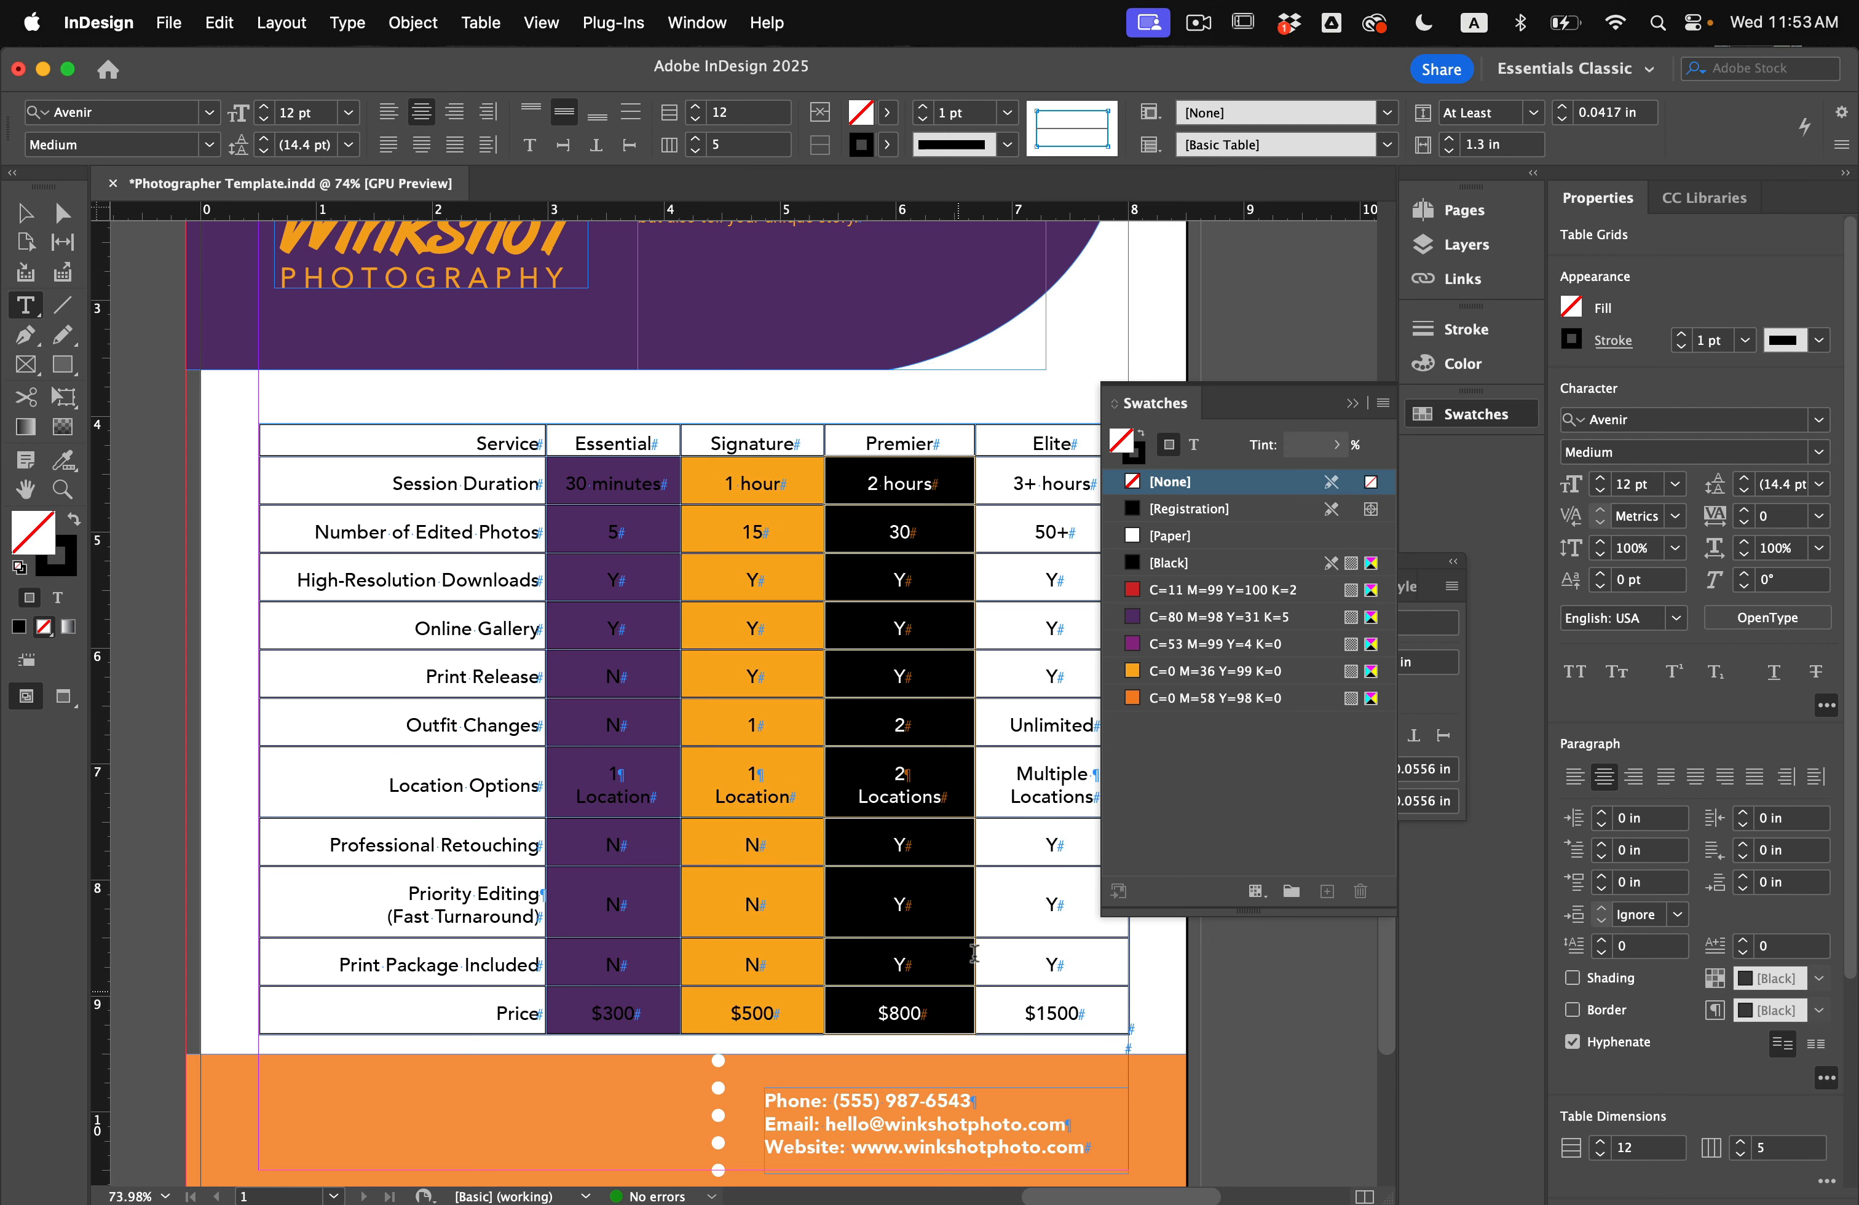
pyautogui.click(1213, 643)
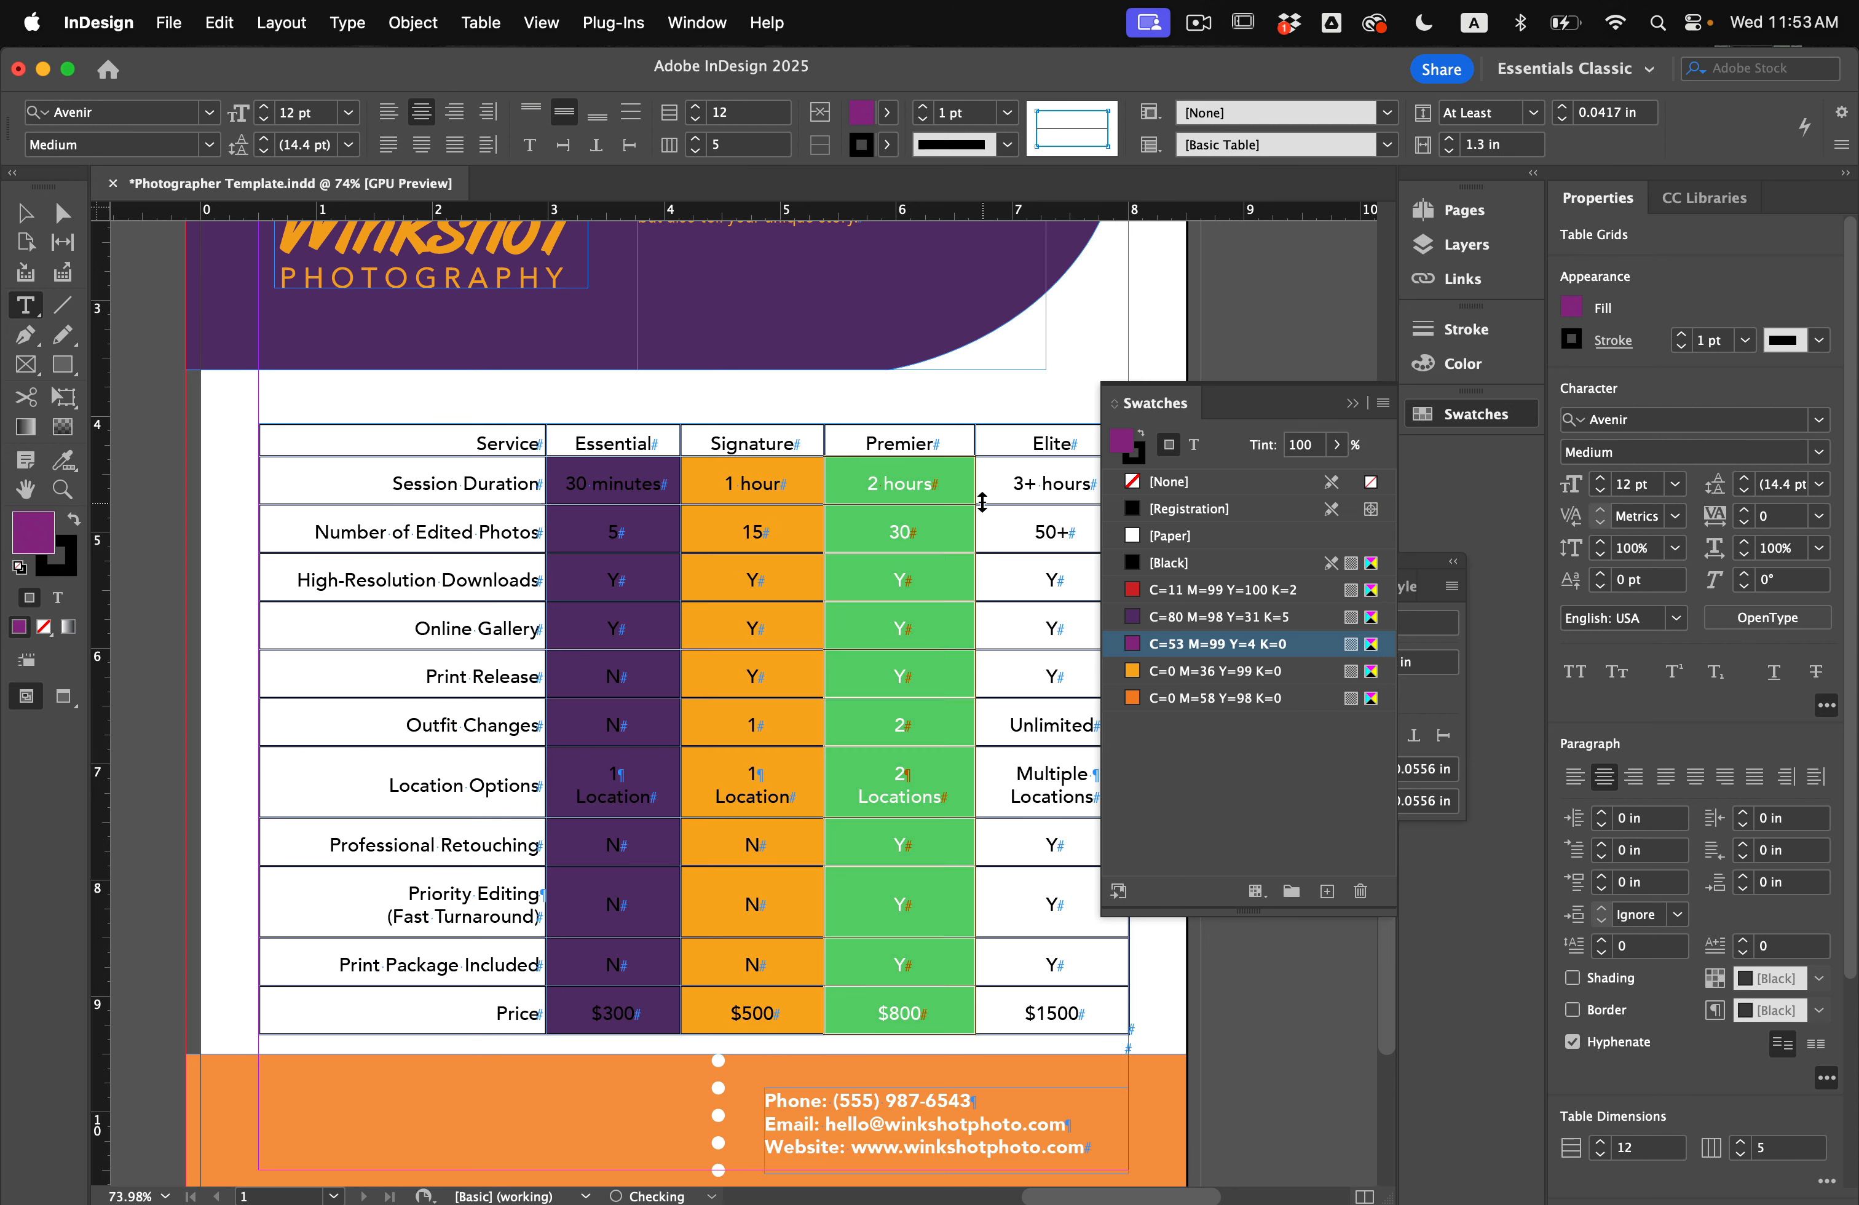
pyautogui.moveTo(1005, 487); pyautogui.dragTo(1044, 1013)
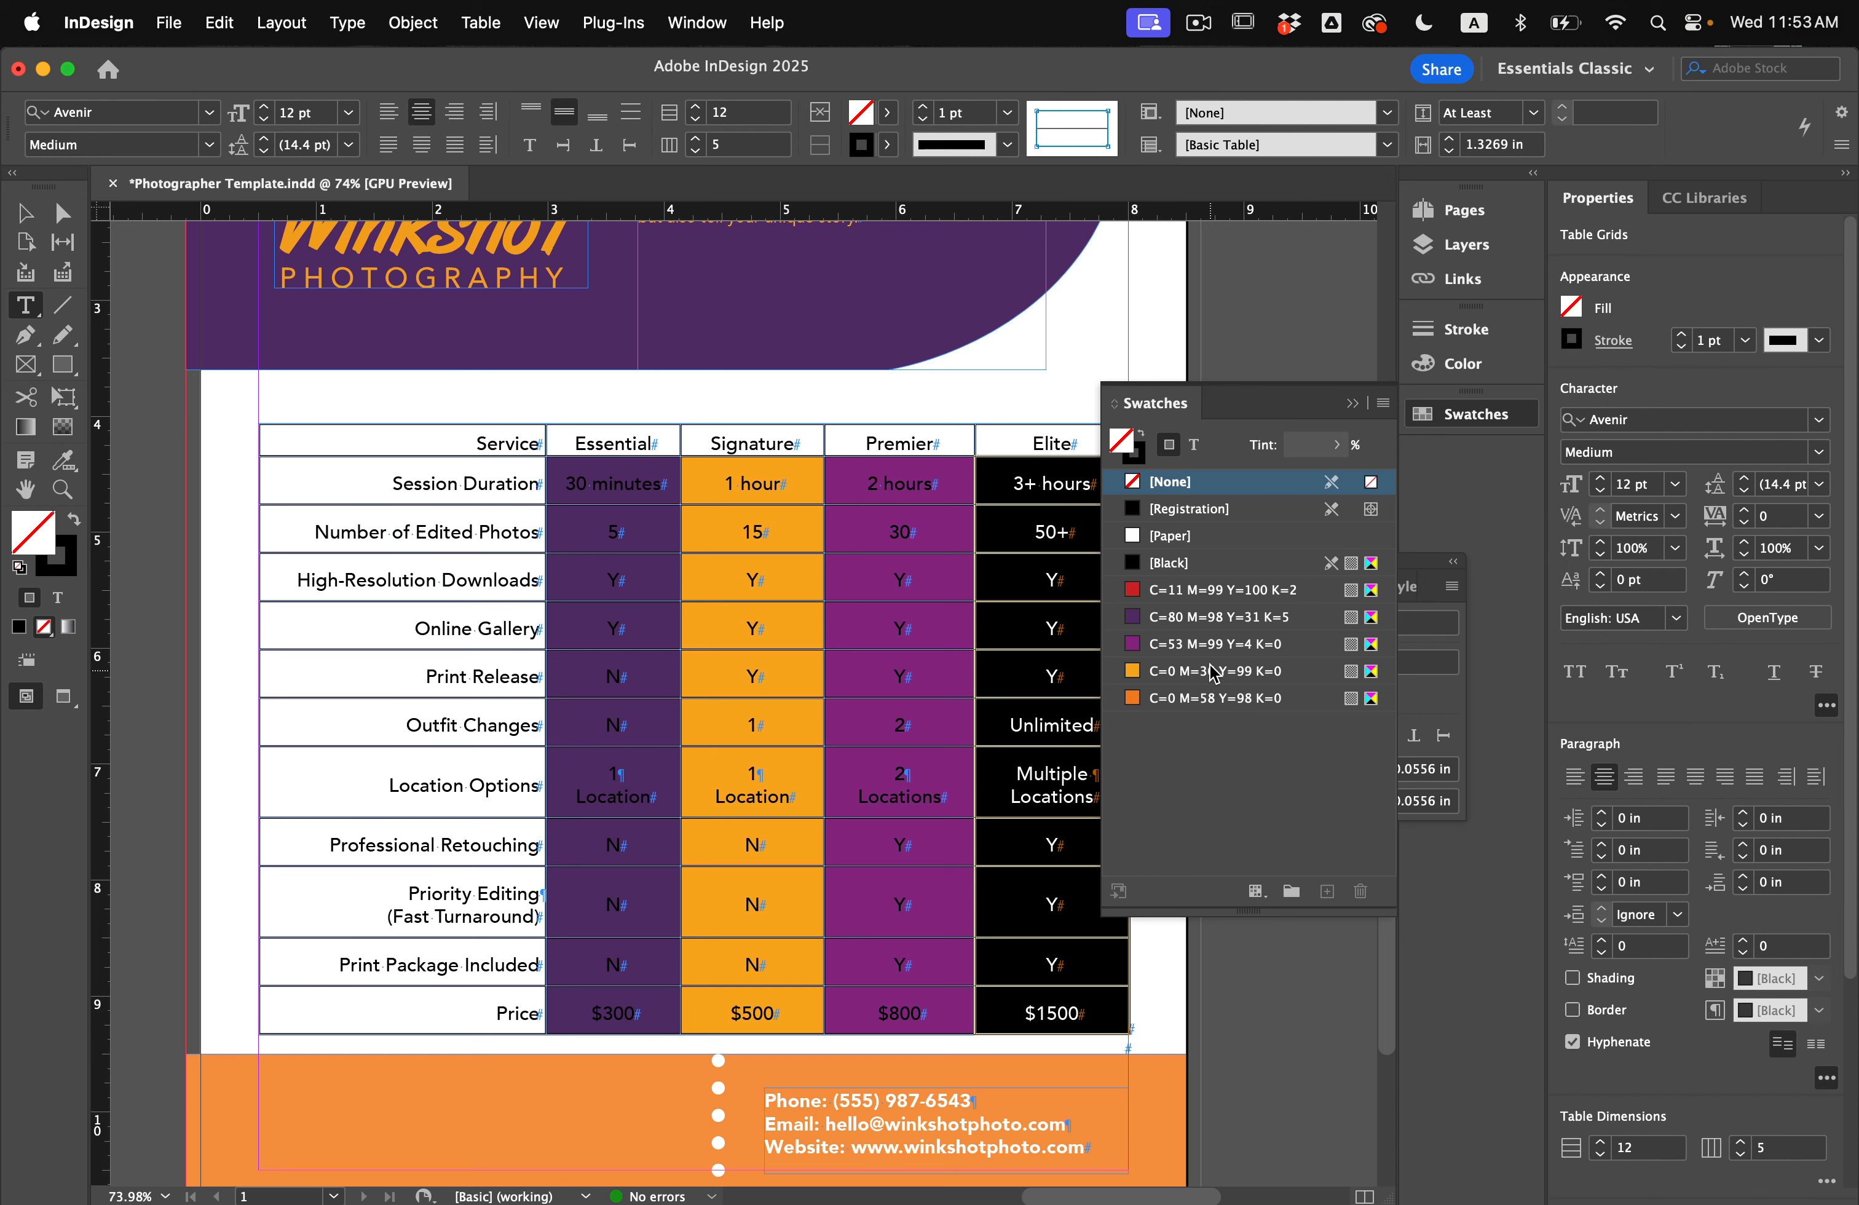
pyautogui.click(1216, 671)
pyautogui.click(1211, 697)
pyautogui.click(987, 726)
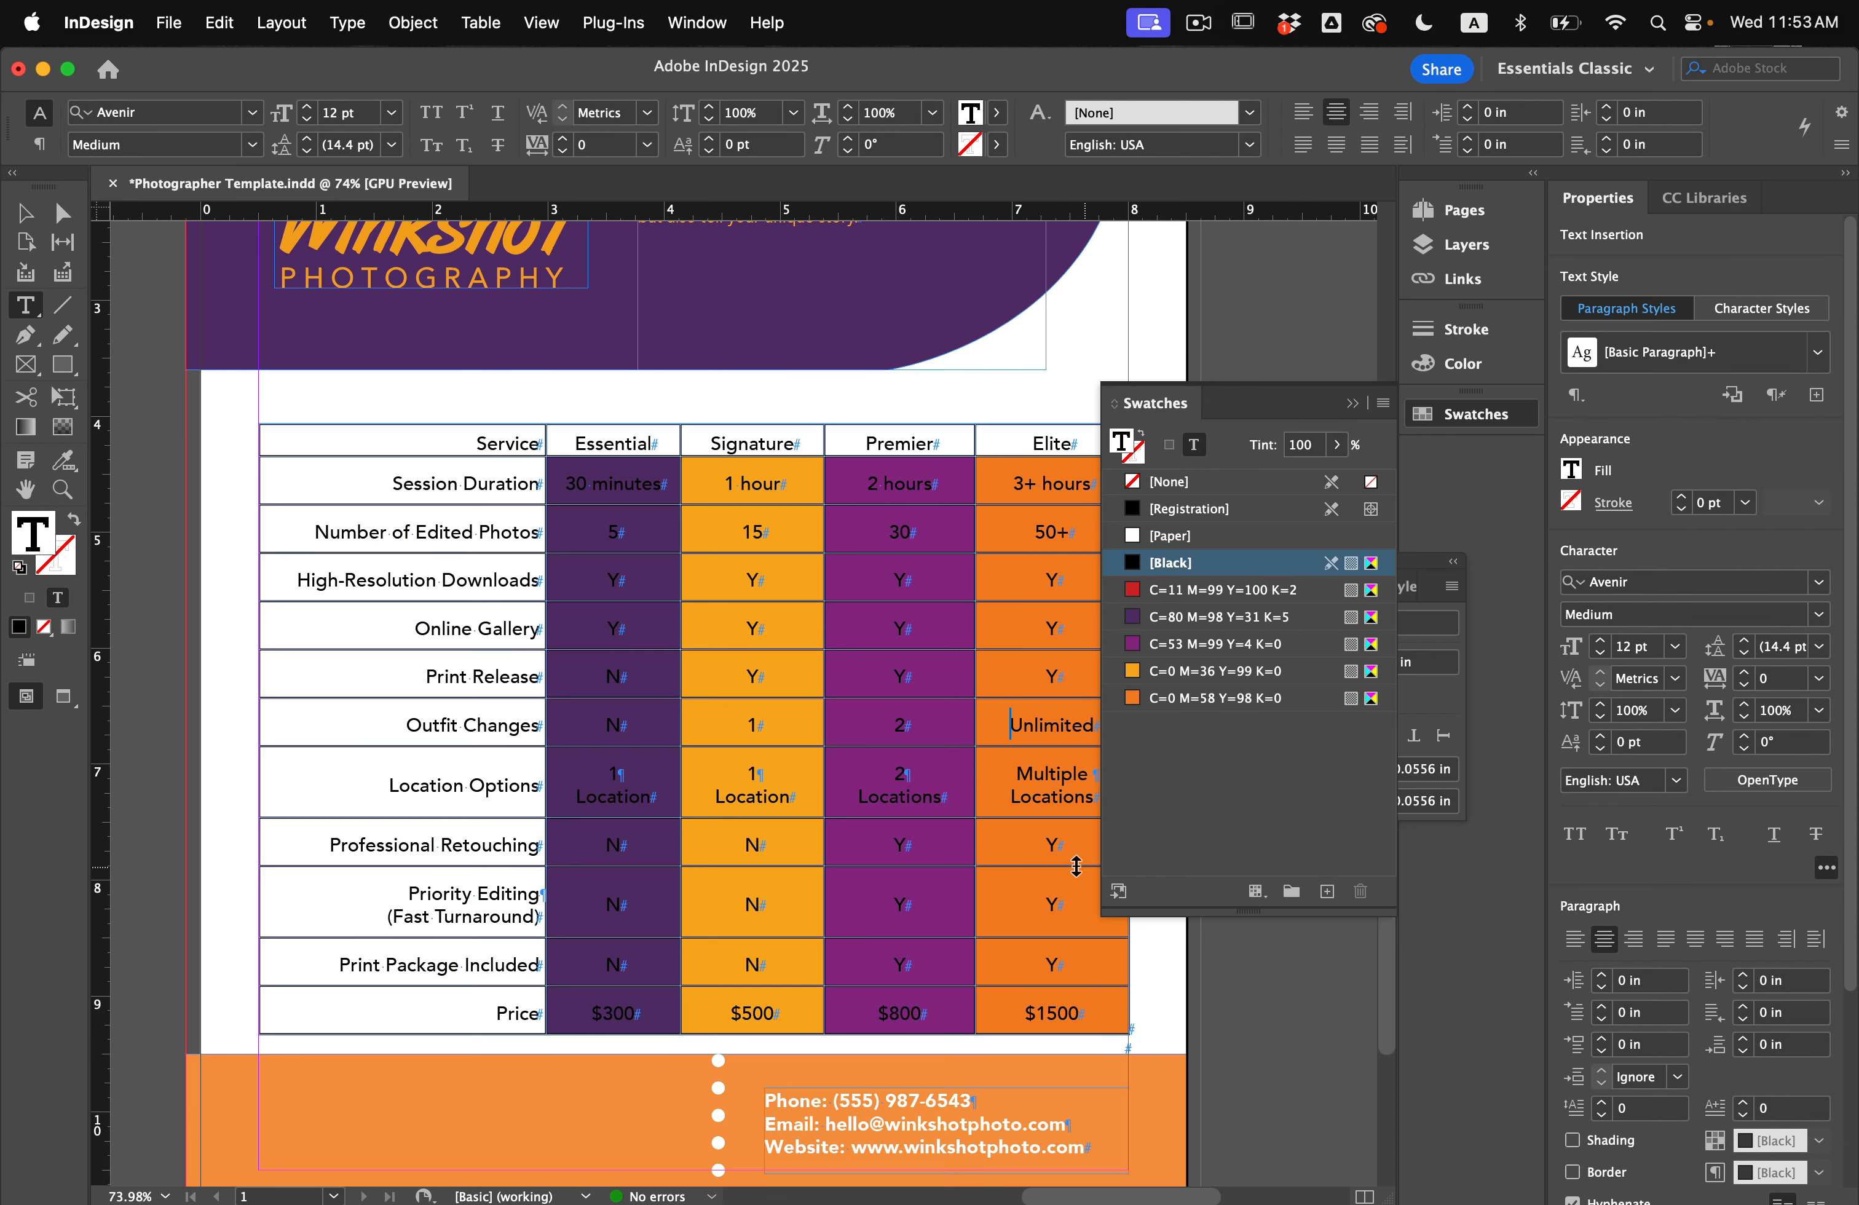
# Step: Set the text colour to [Paper] in the four coloured package columns below the header row
pyautogui.hscroll(2, 864, 774)
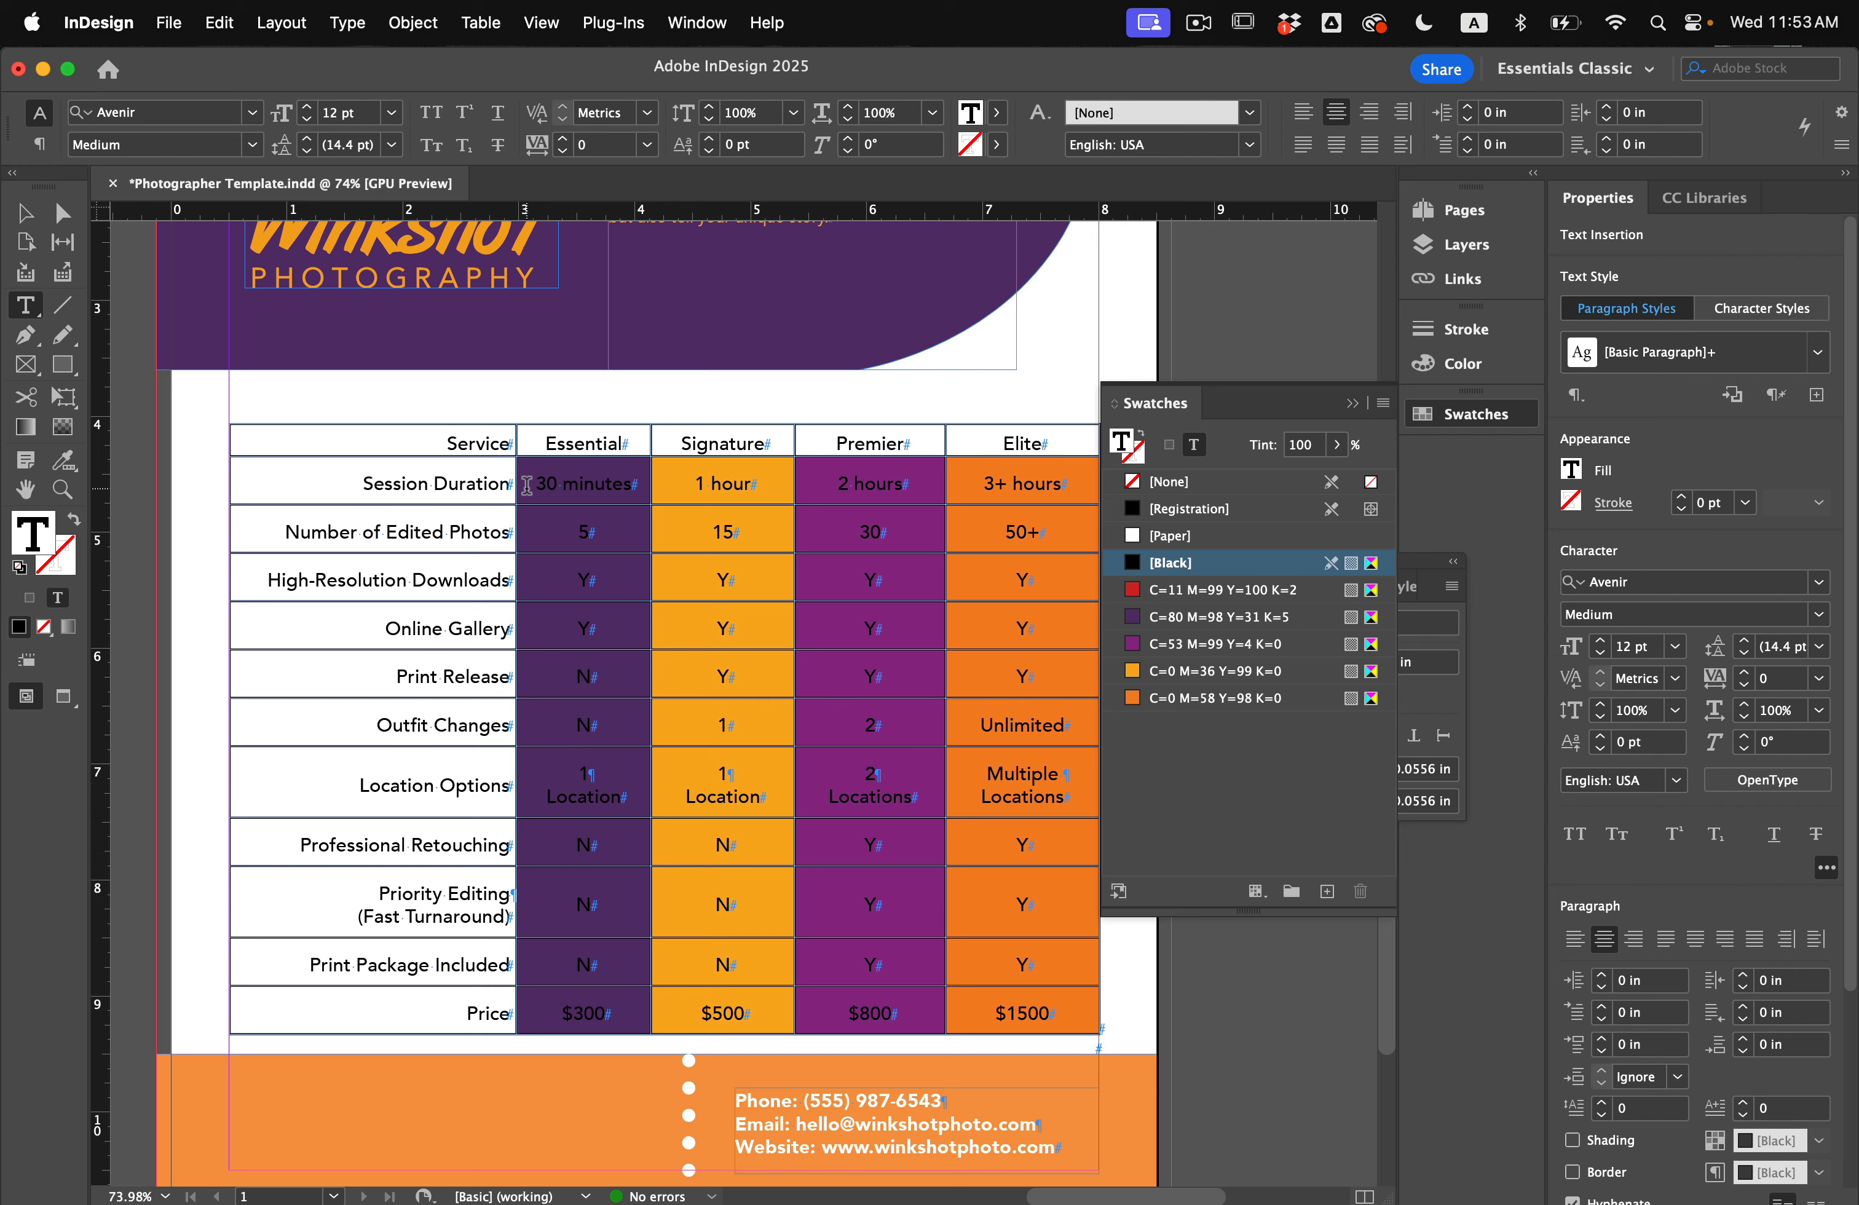
pyautogui.moveTo(526, 485); pyautogui.dragTo(1053, 1005)
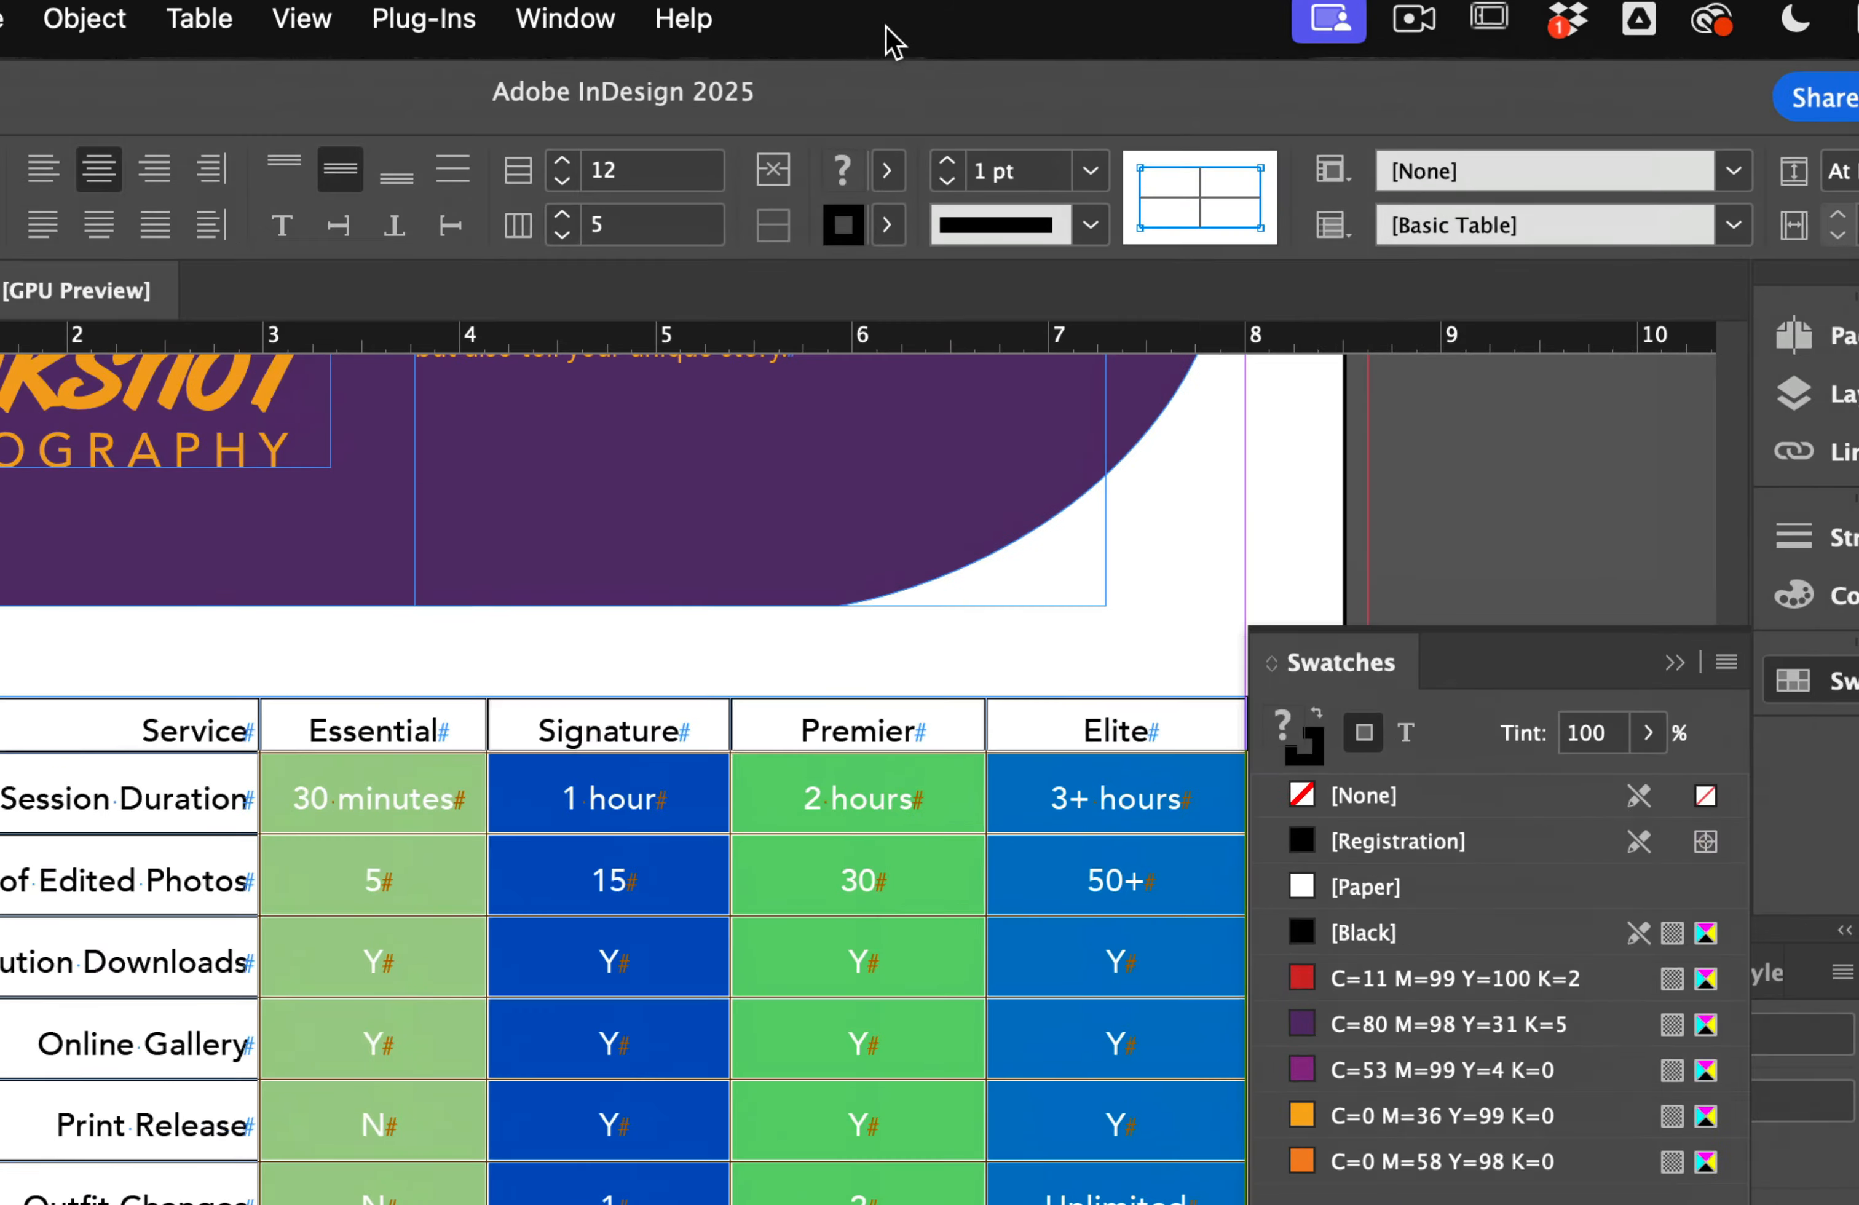
pyautogui.click(887, 112)
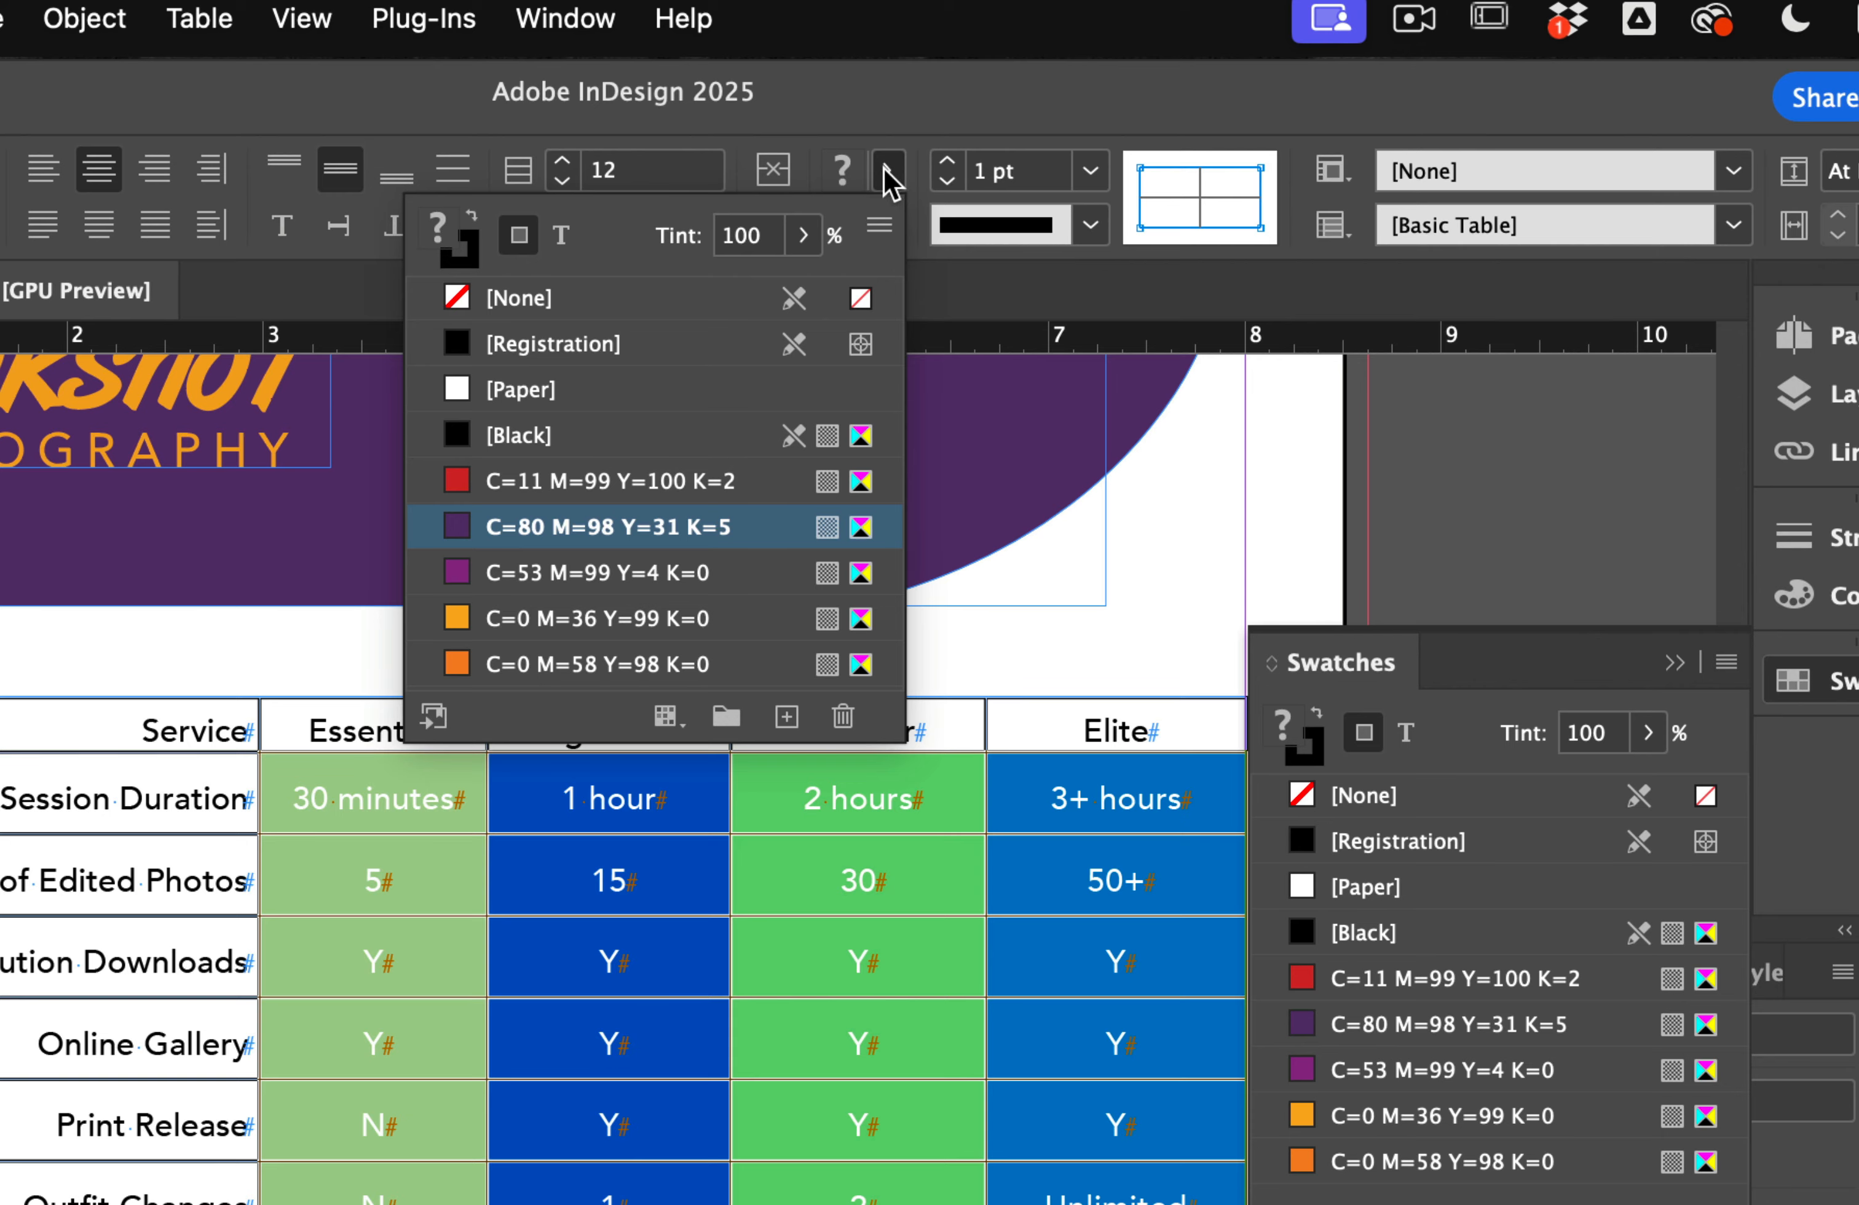
pyautogui.click(561, 235)
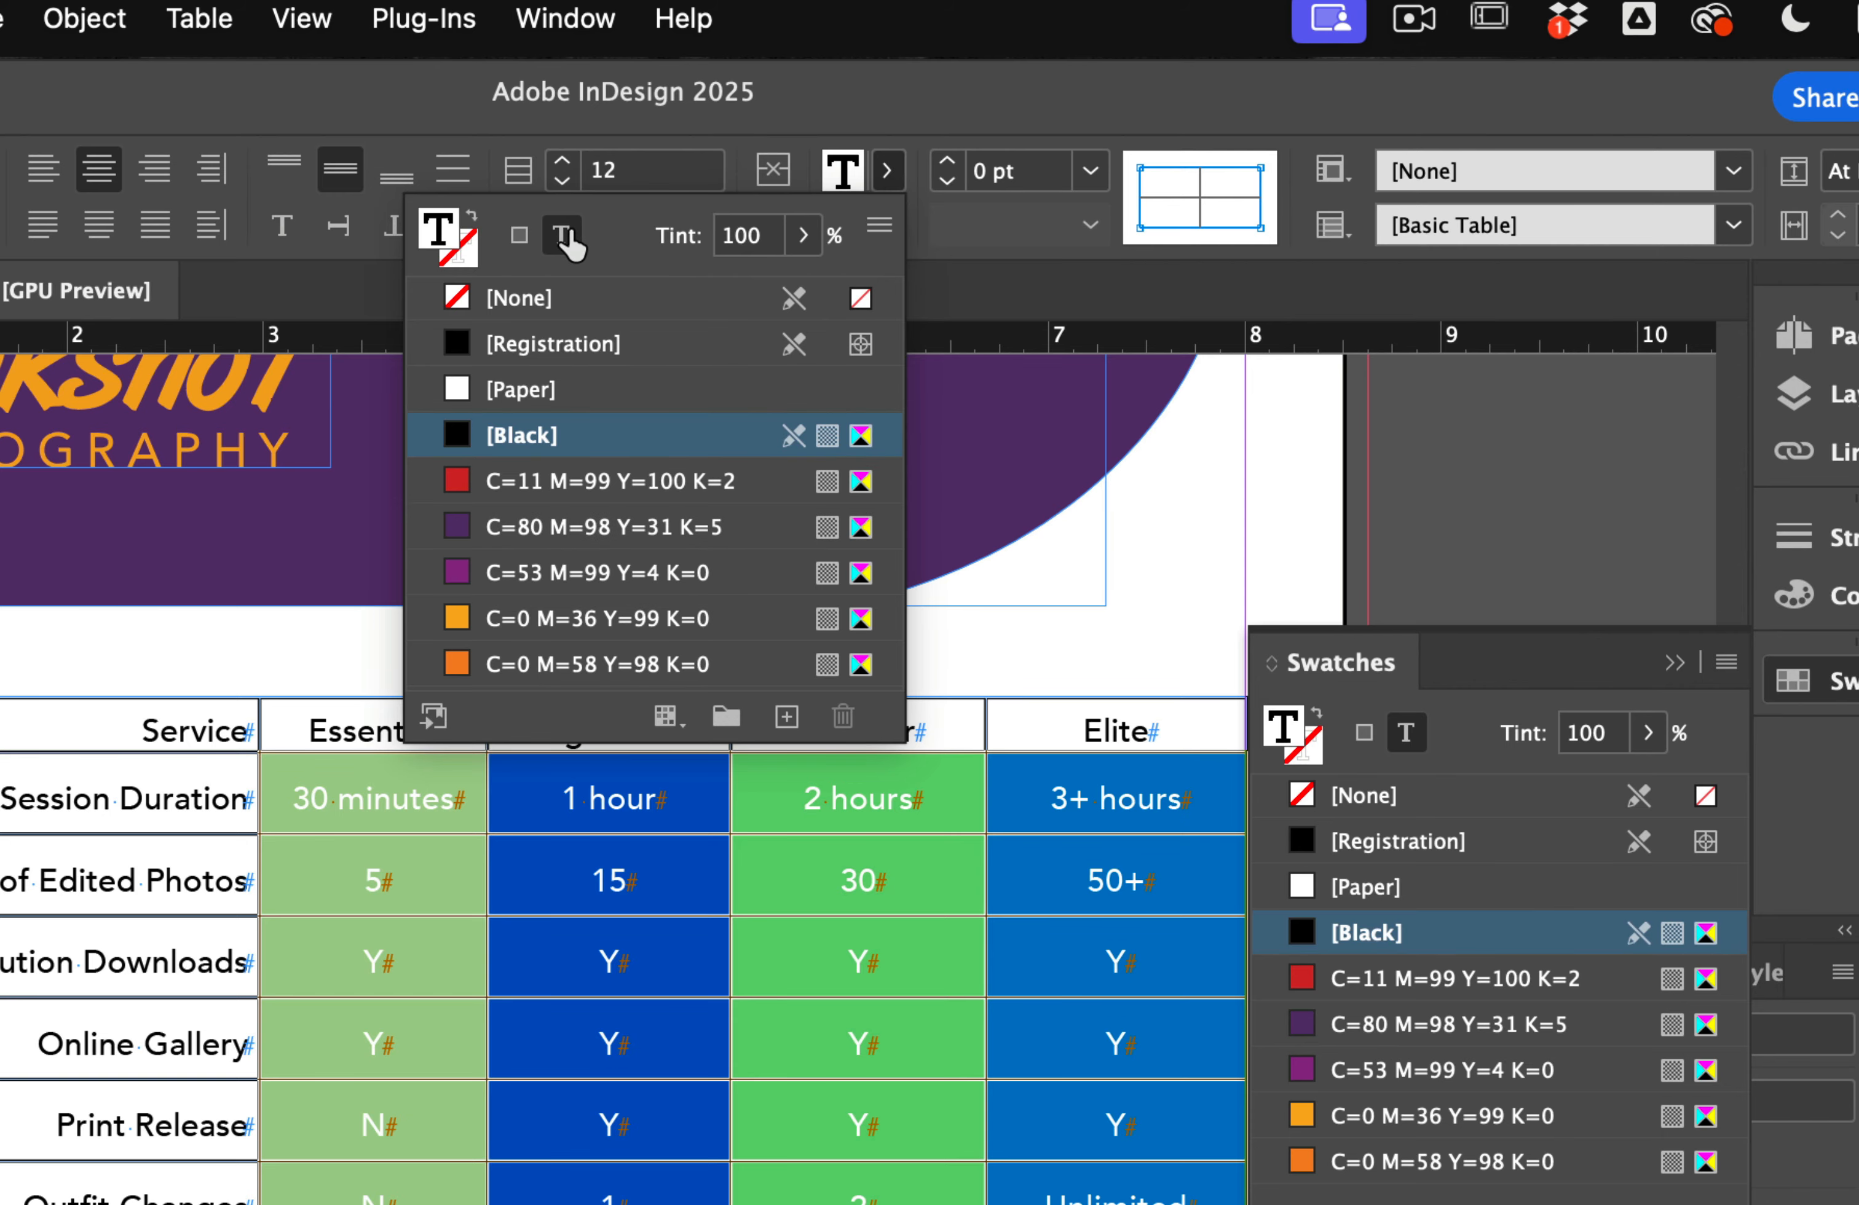
pyautogui.click(535, 403)
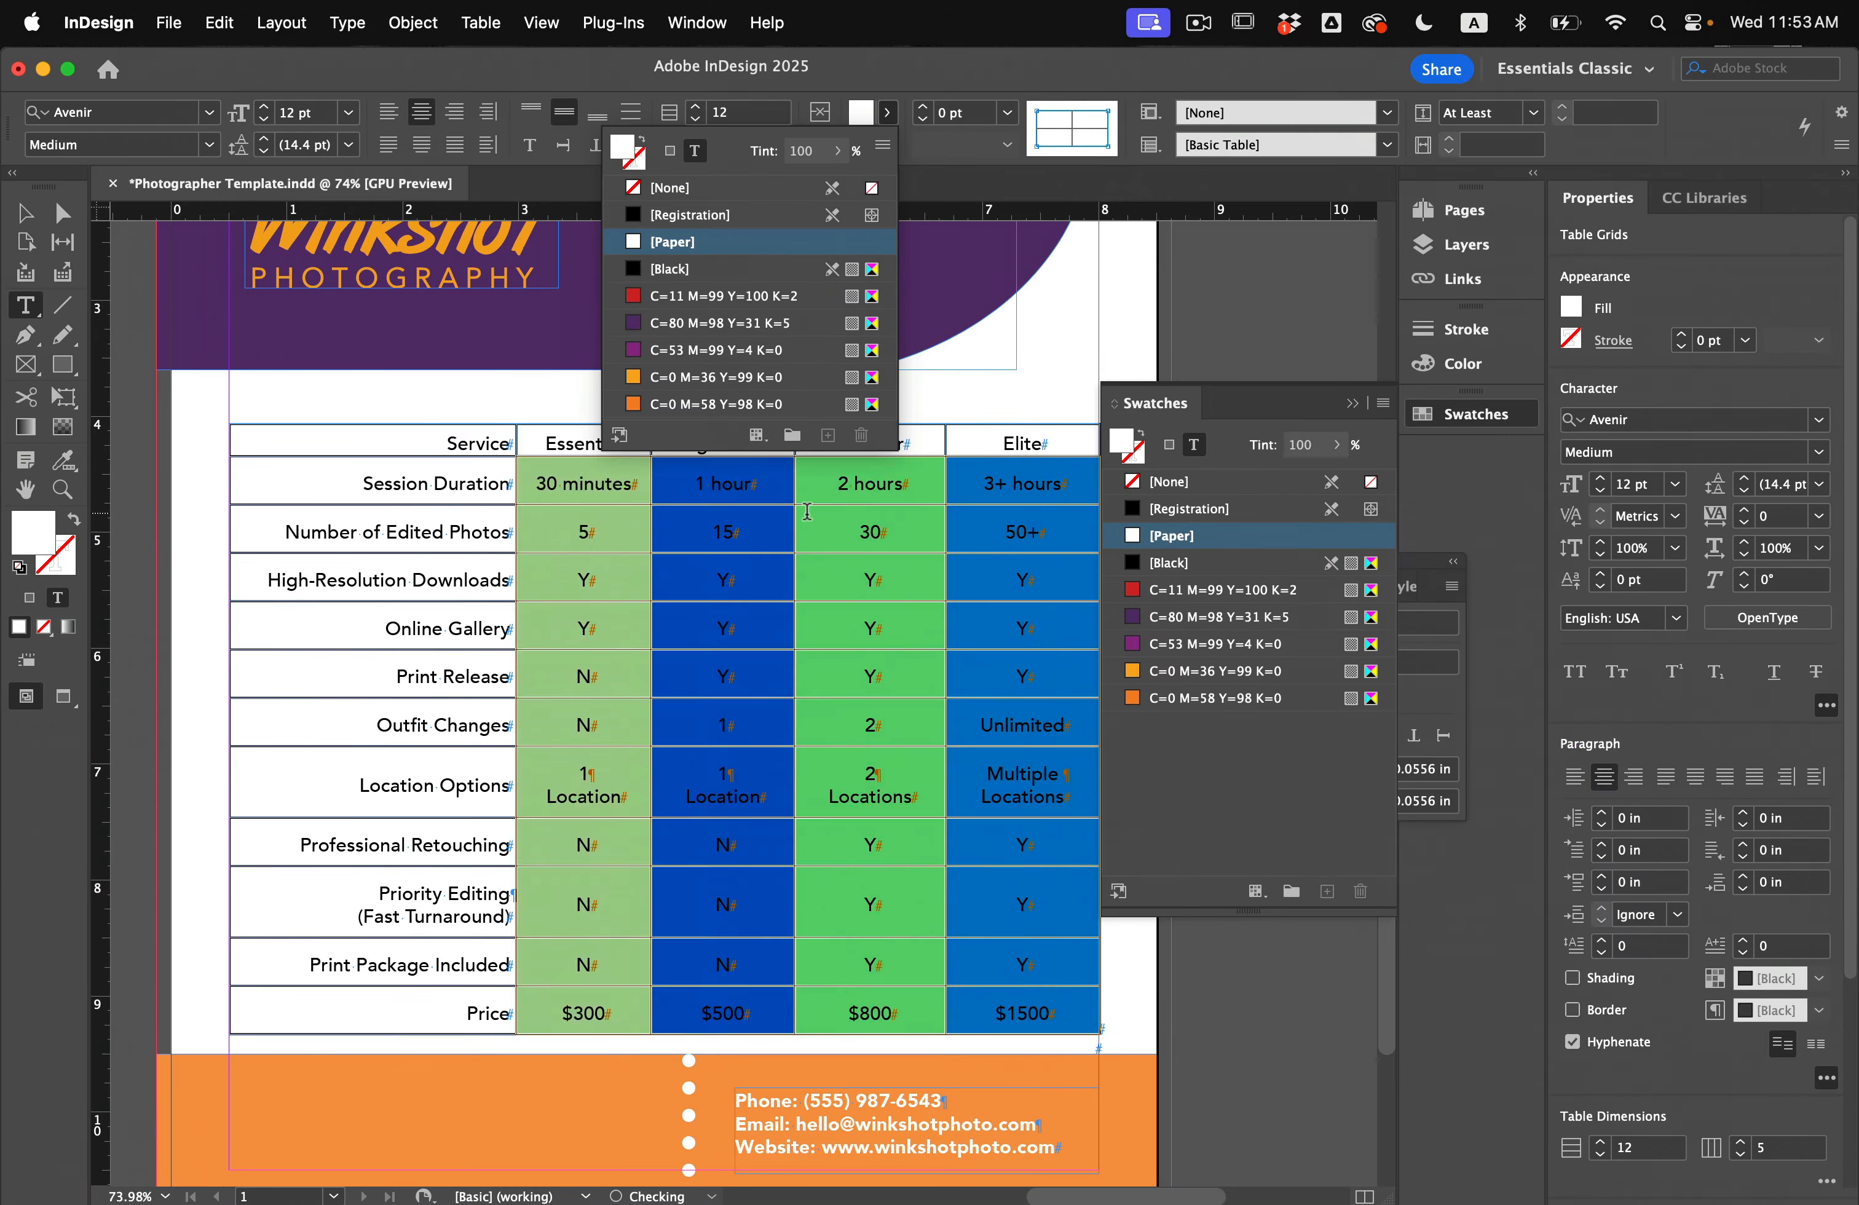
pyautogui.click(867, 621)
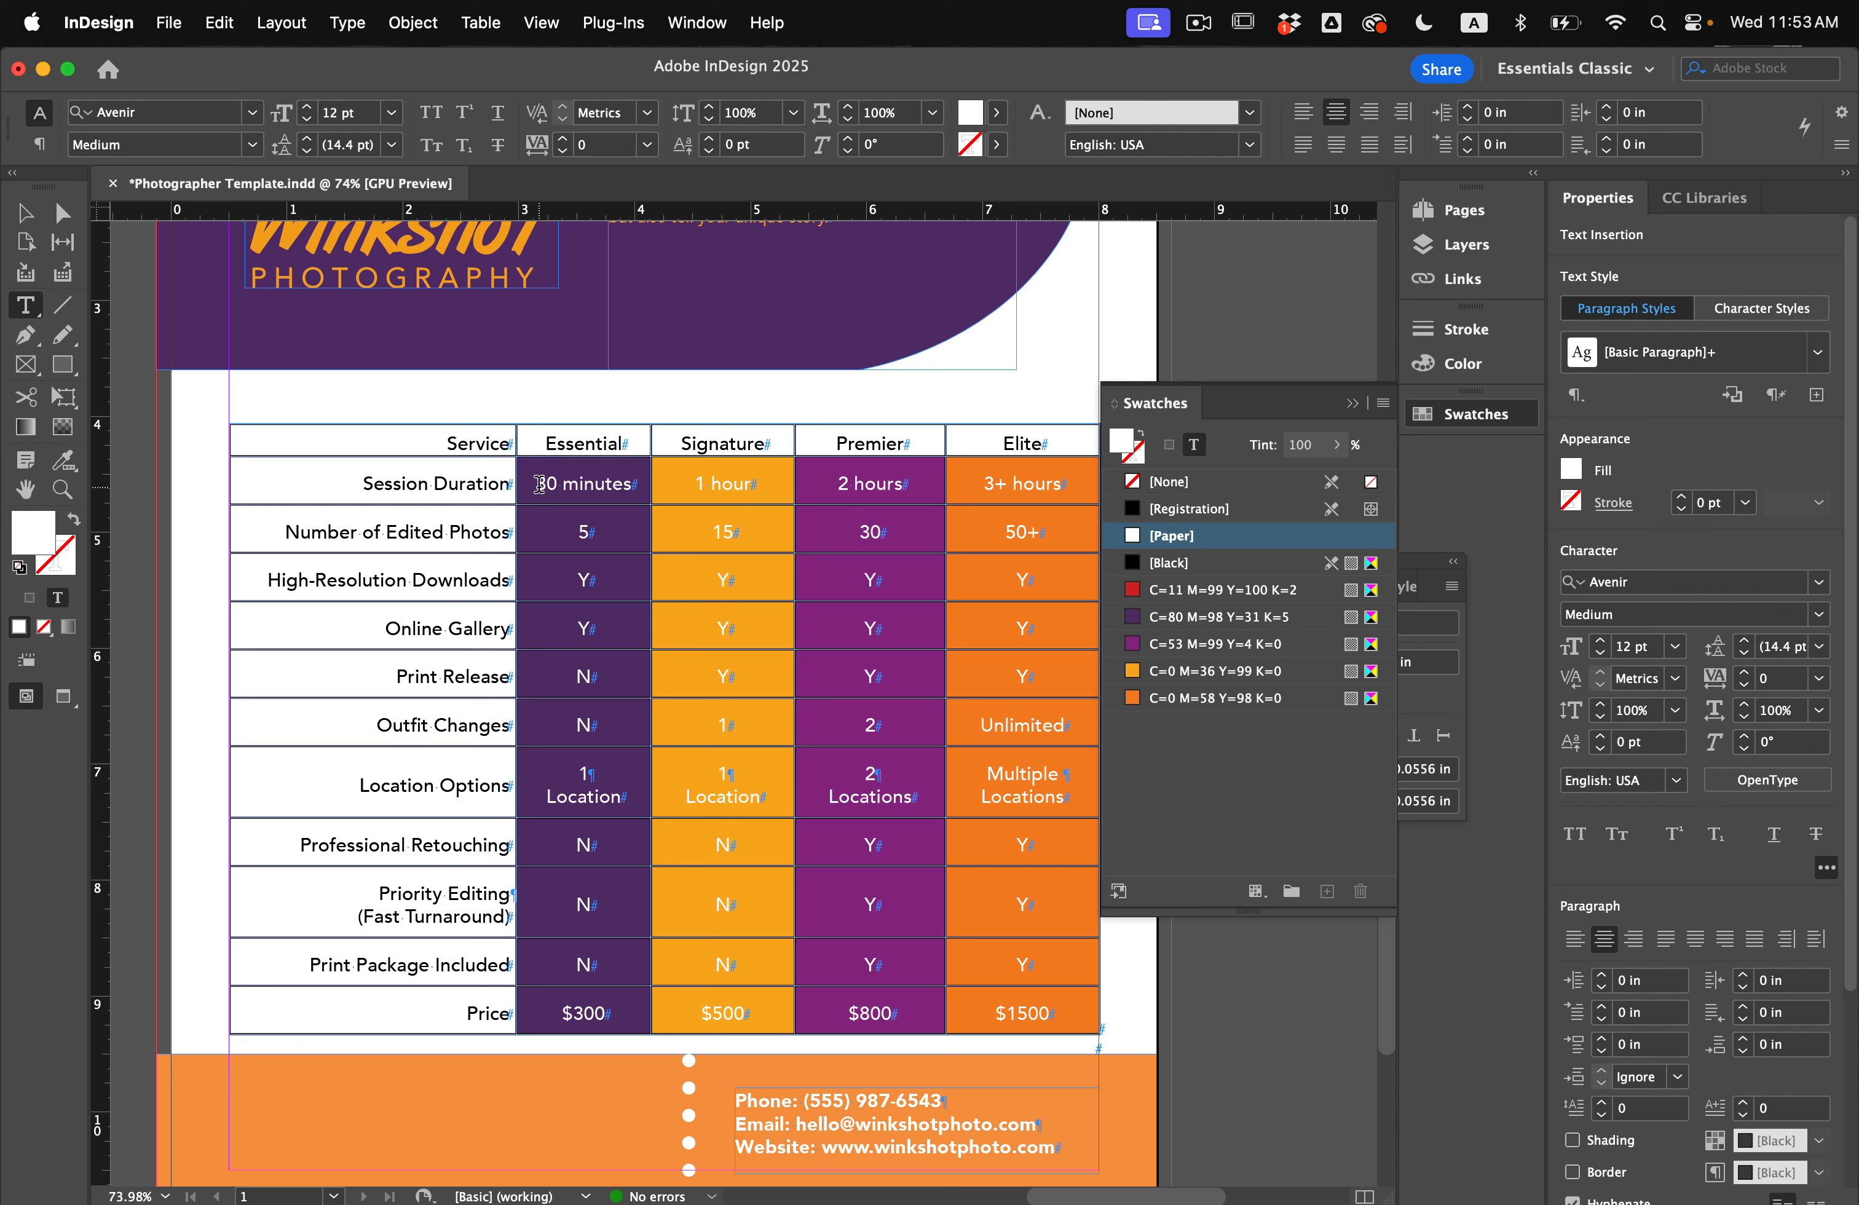
# Step: Set the service names in the first column below the header to the Black style of Avenir
pyautogui.moveTo(415, 468); pyautogui.dragTo(445, 1007)
pyautogui.click(209, 143)
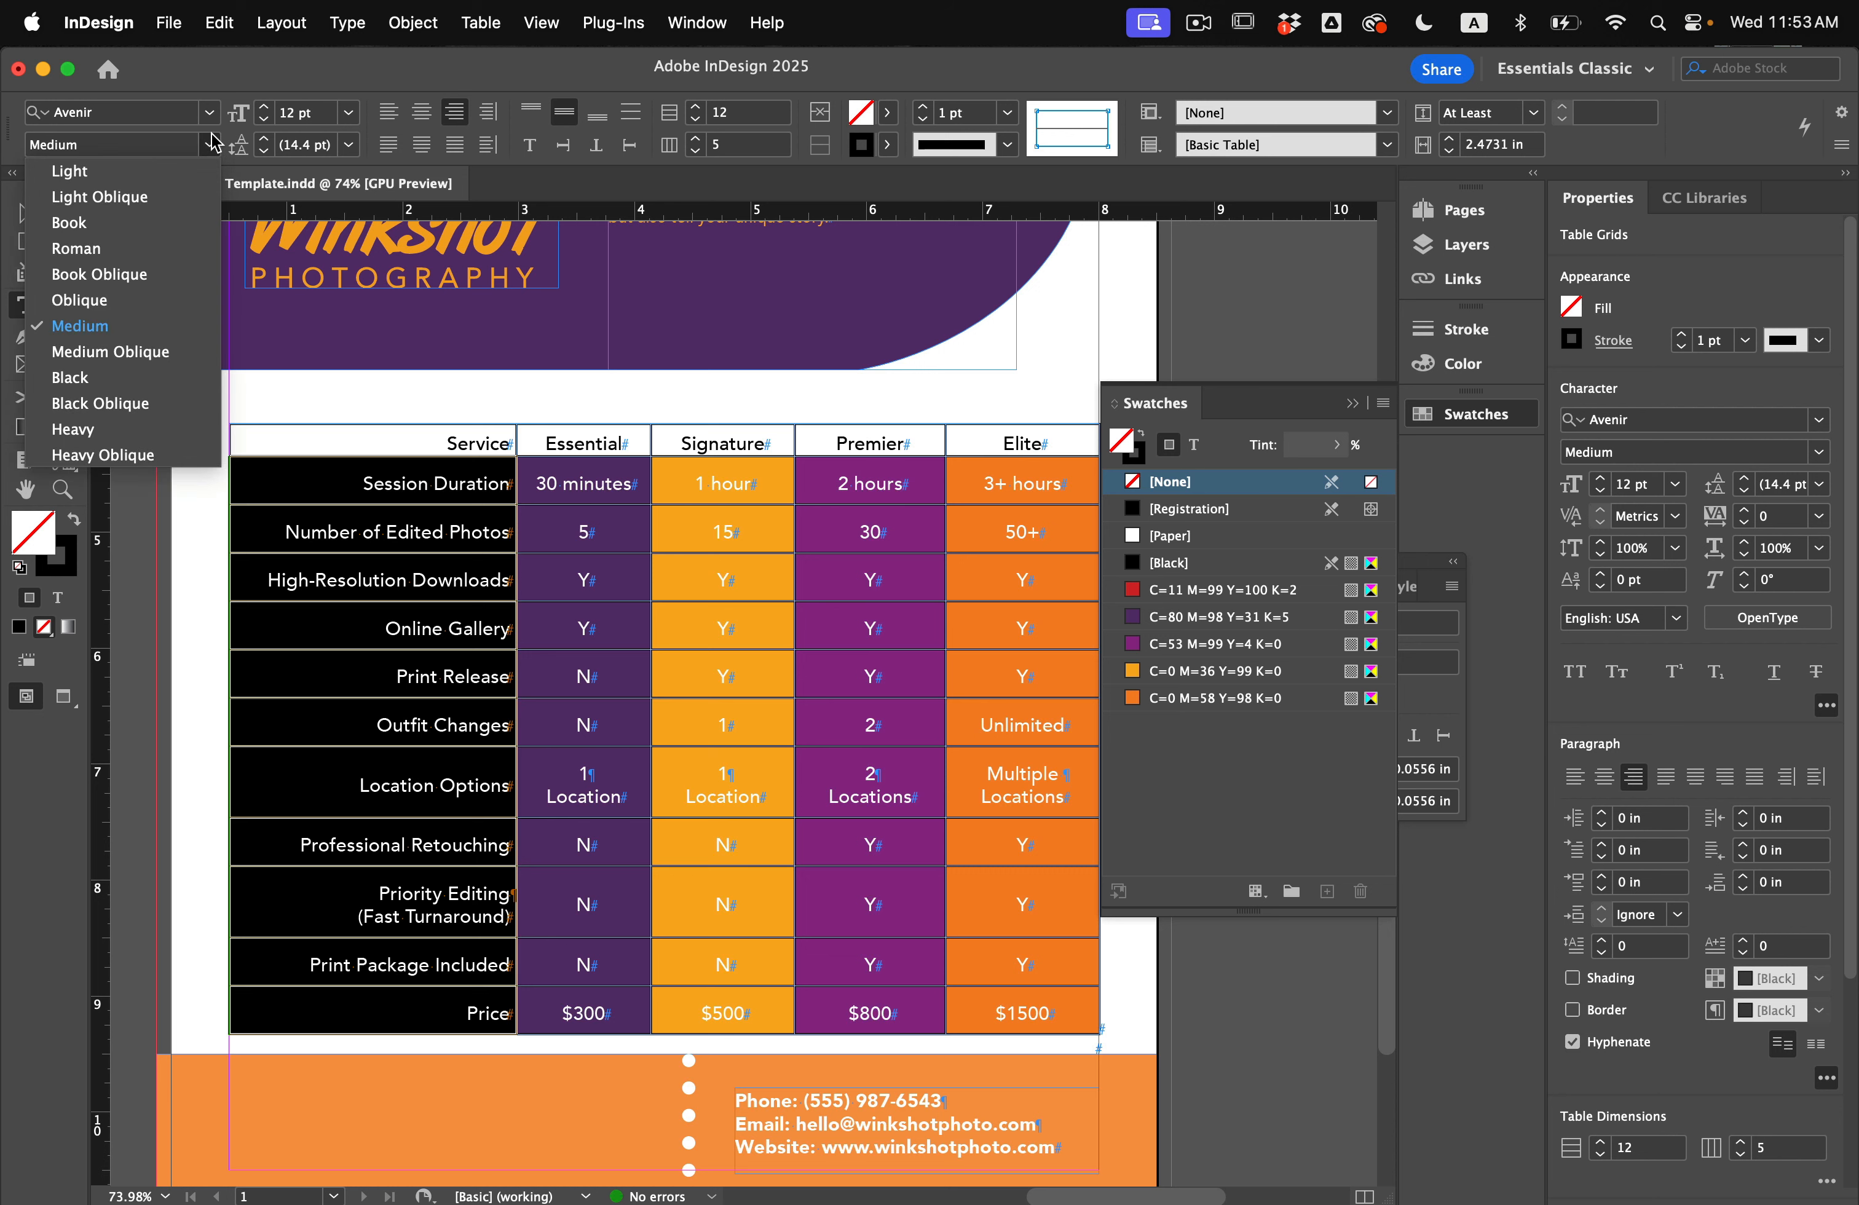
pyautogui.click(107, 384)
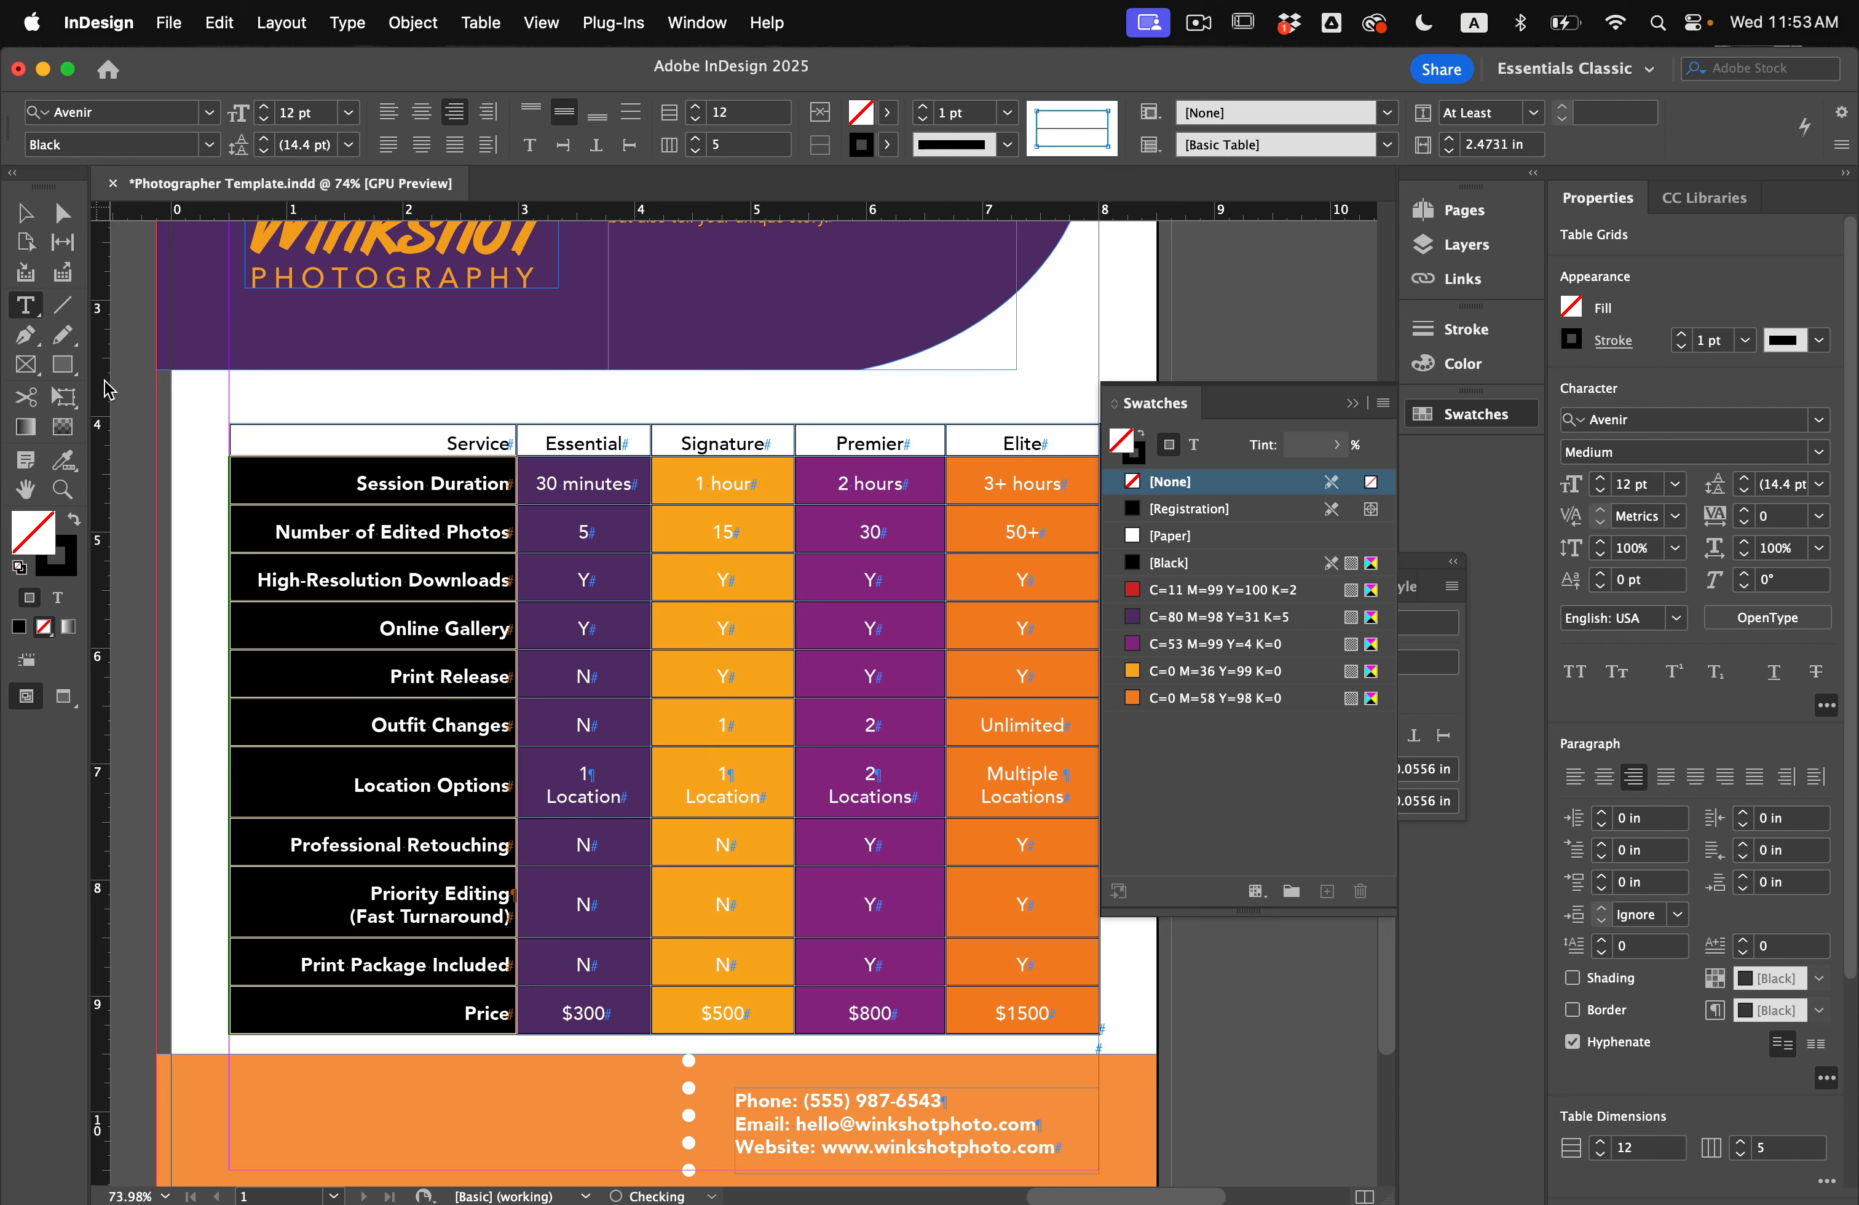
pyautogui.click(404, 786)
pyautogui.hscroll(1, 524, 809)
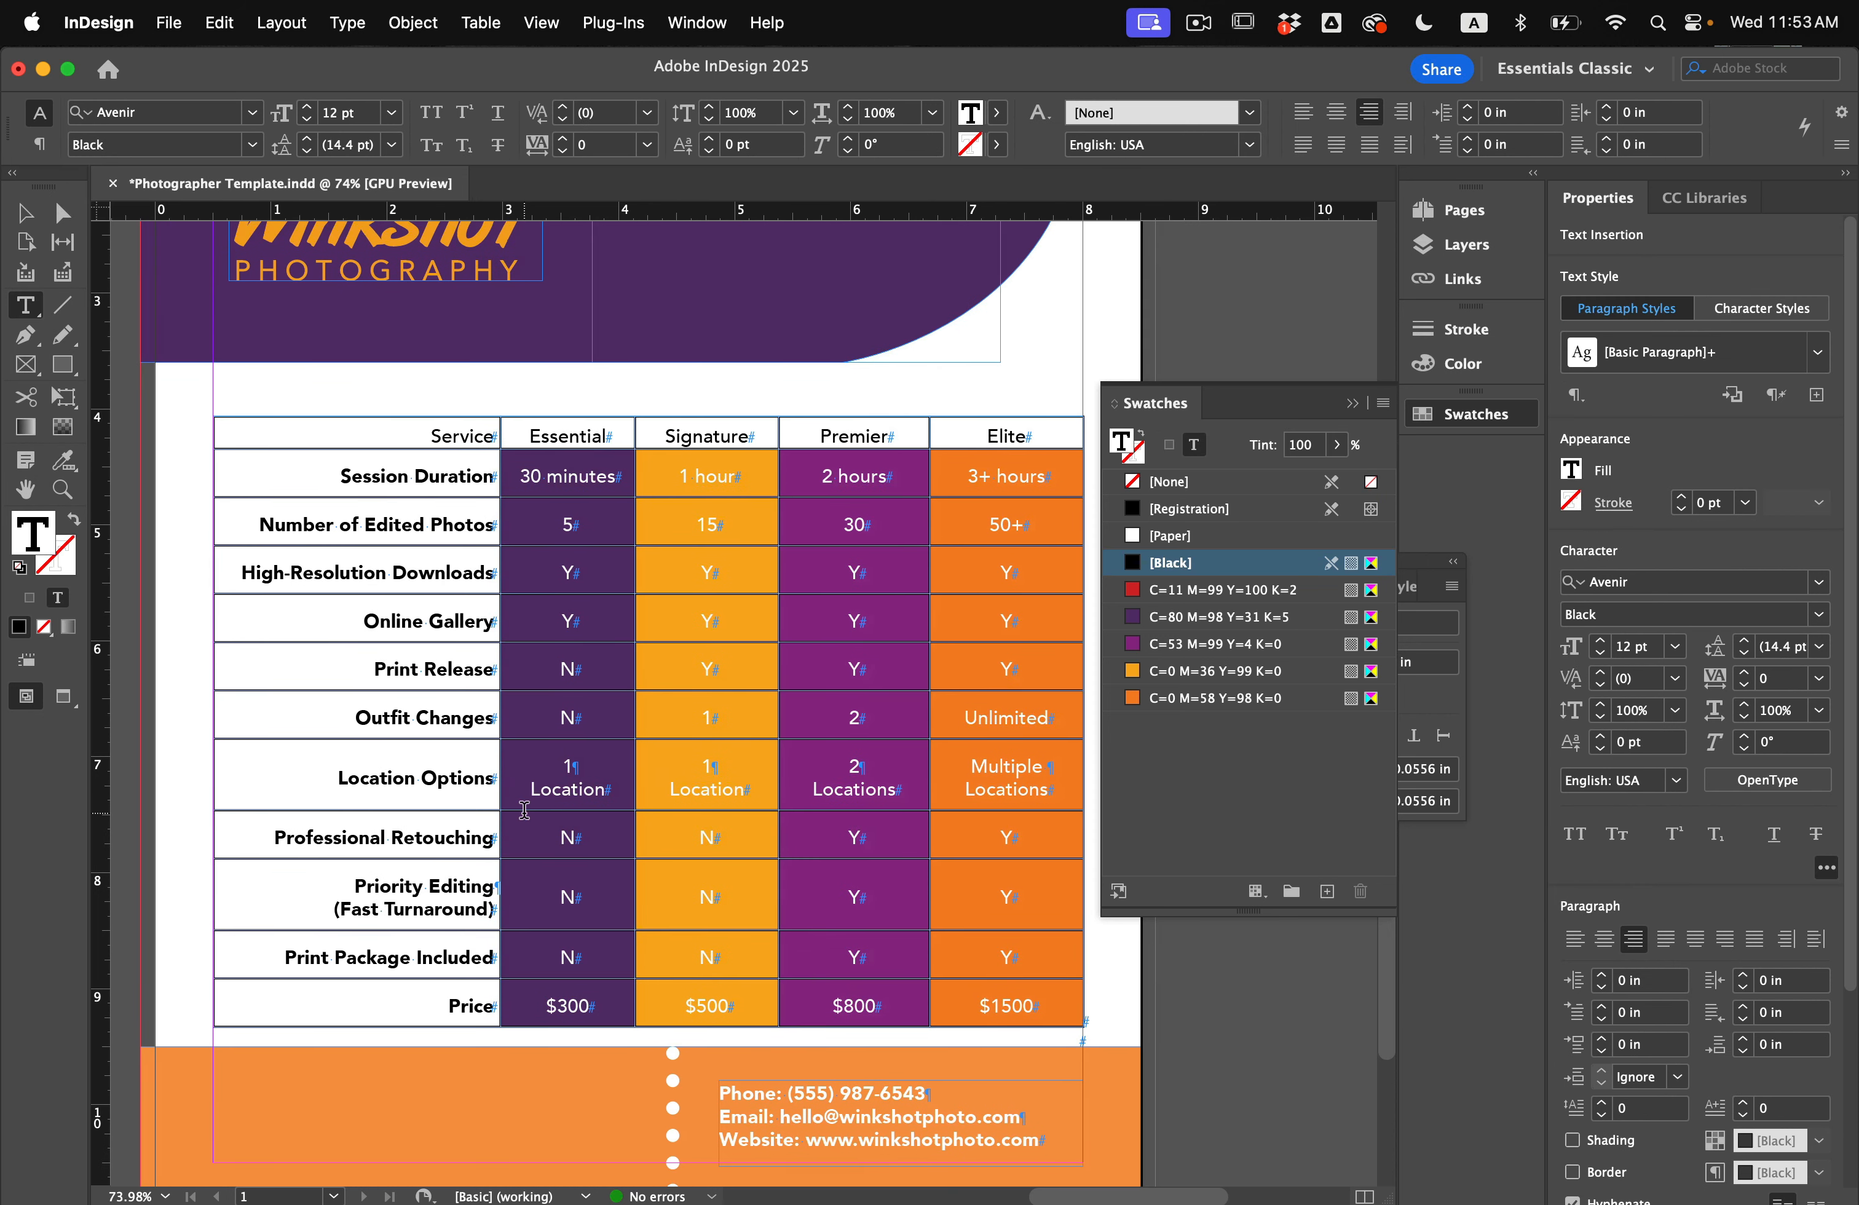
# Step: Display the page in Preview mode without guides, frame edges and hidden characters
pyautogui.click(26, 212)
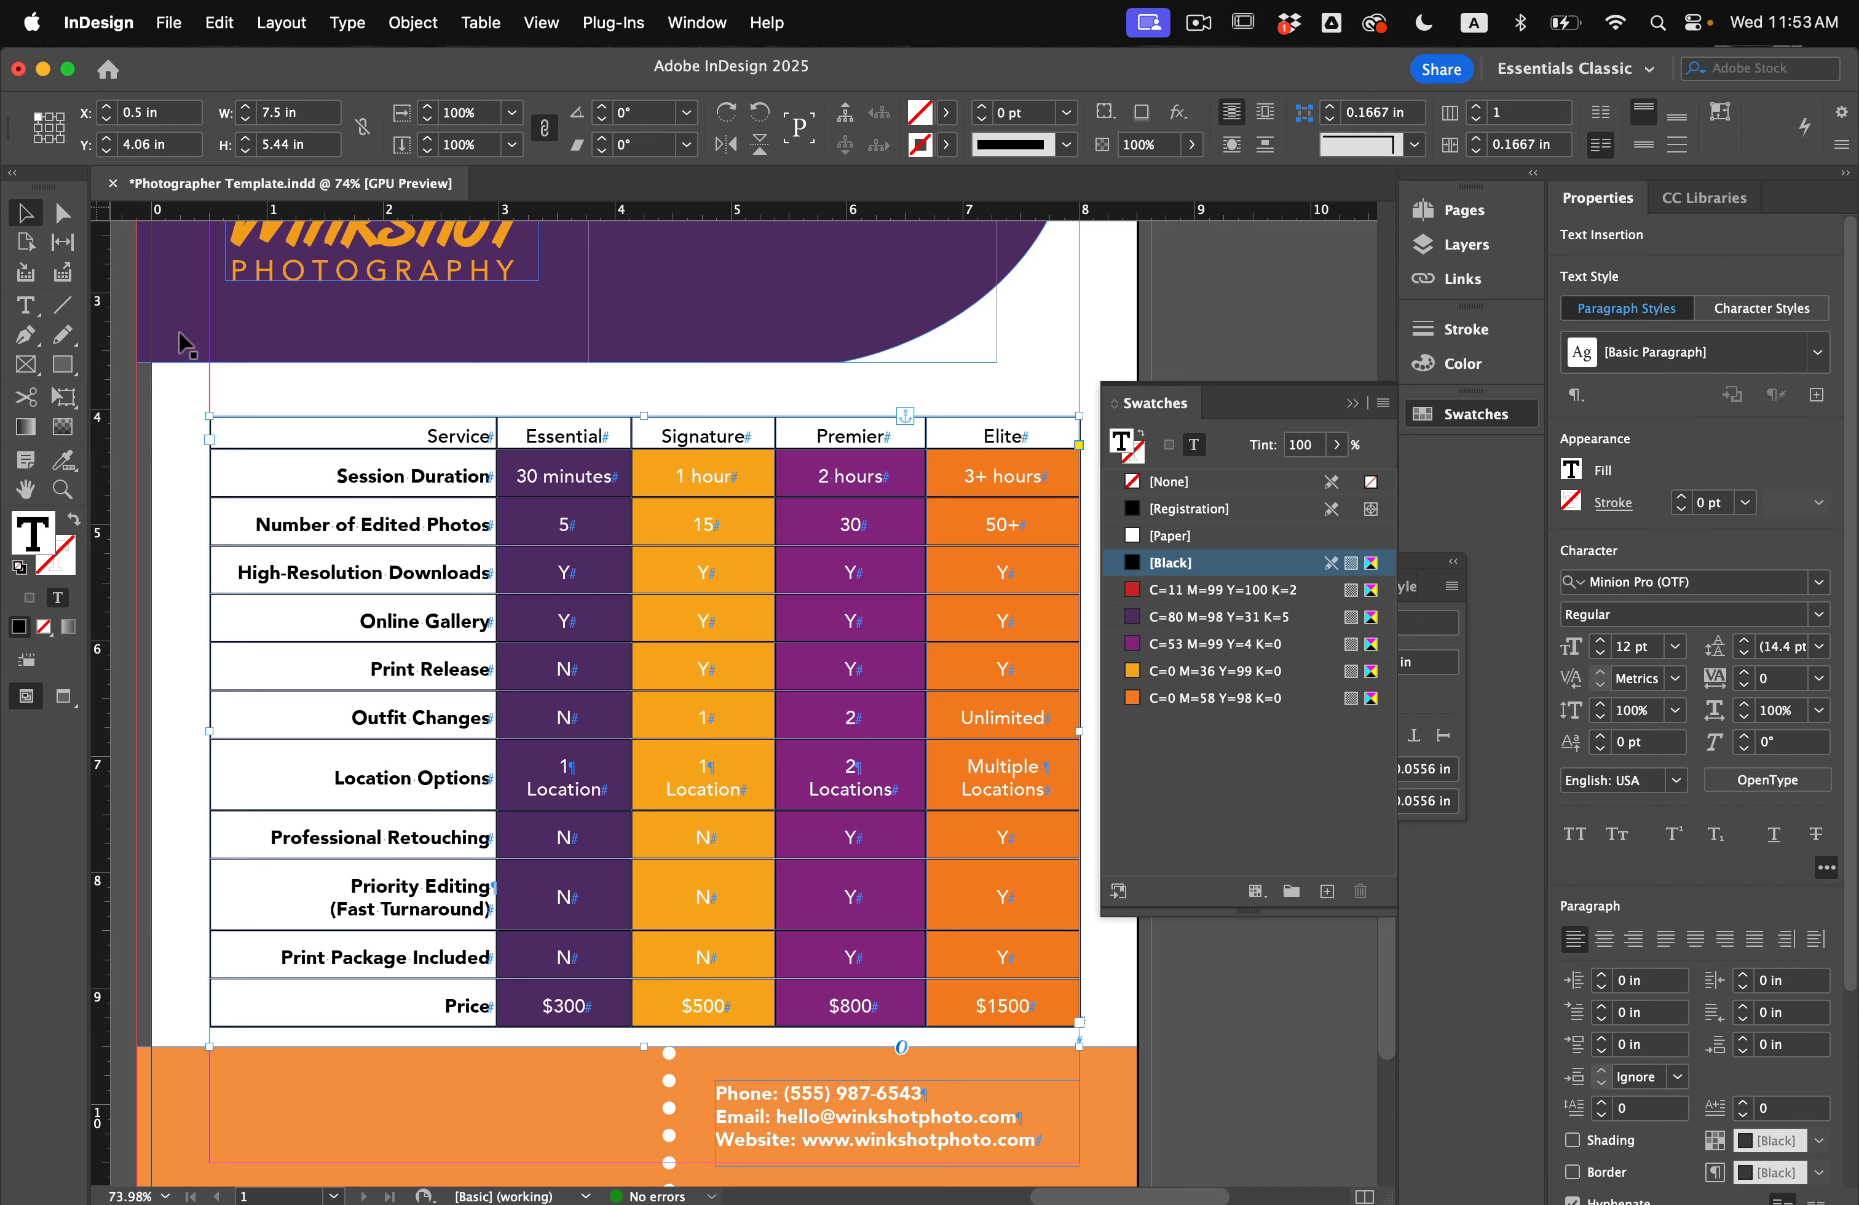
pyautogui.press('w')
pyautogui.hscroll(1, 406, 474)
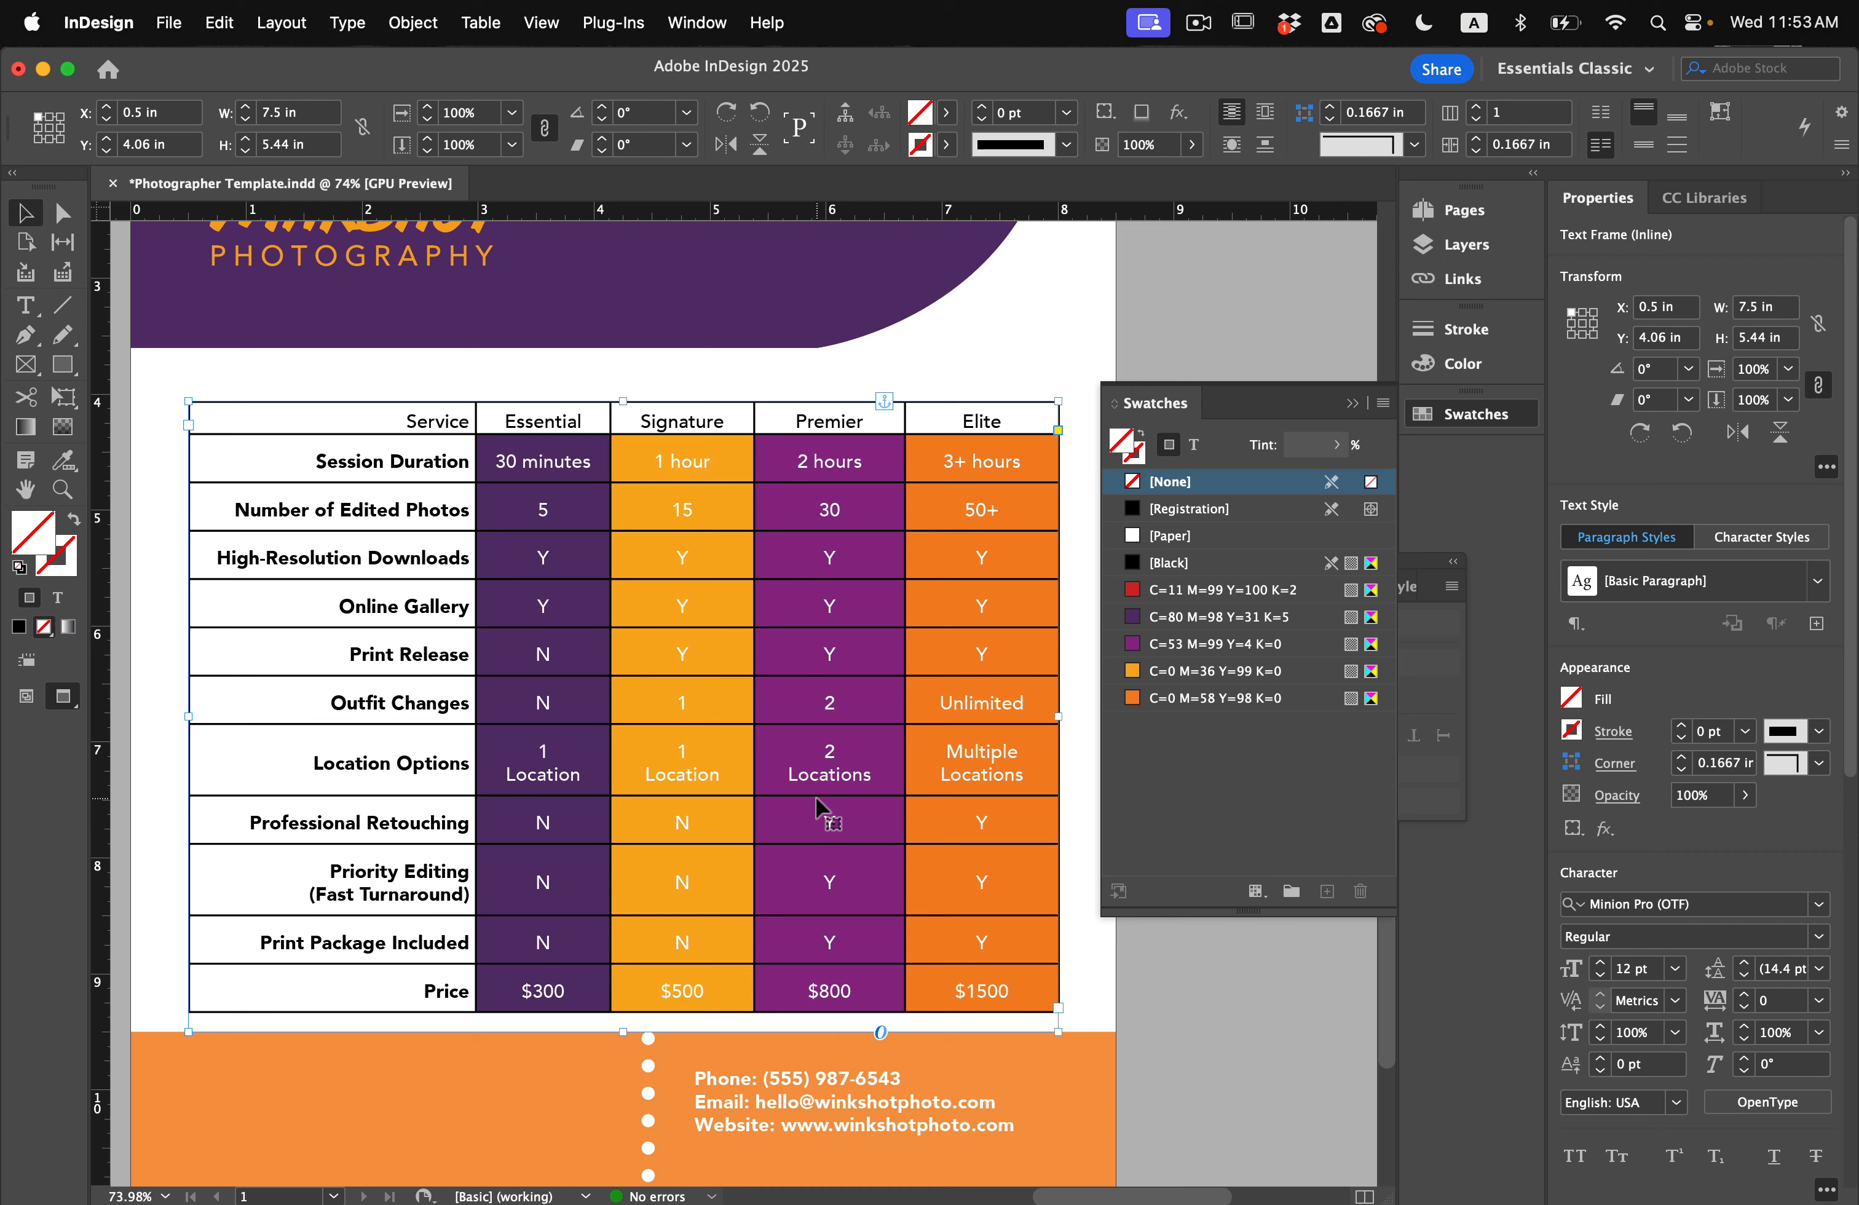
# Step: Set all cell borders of the four coloured package columns below the header to 0 pt
pyautogui.press('t')
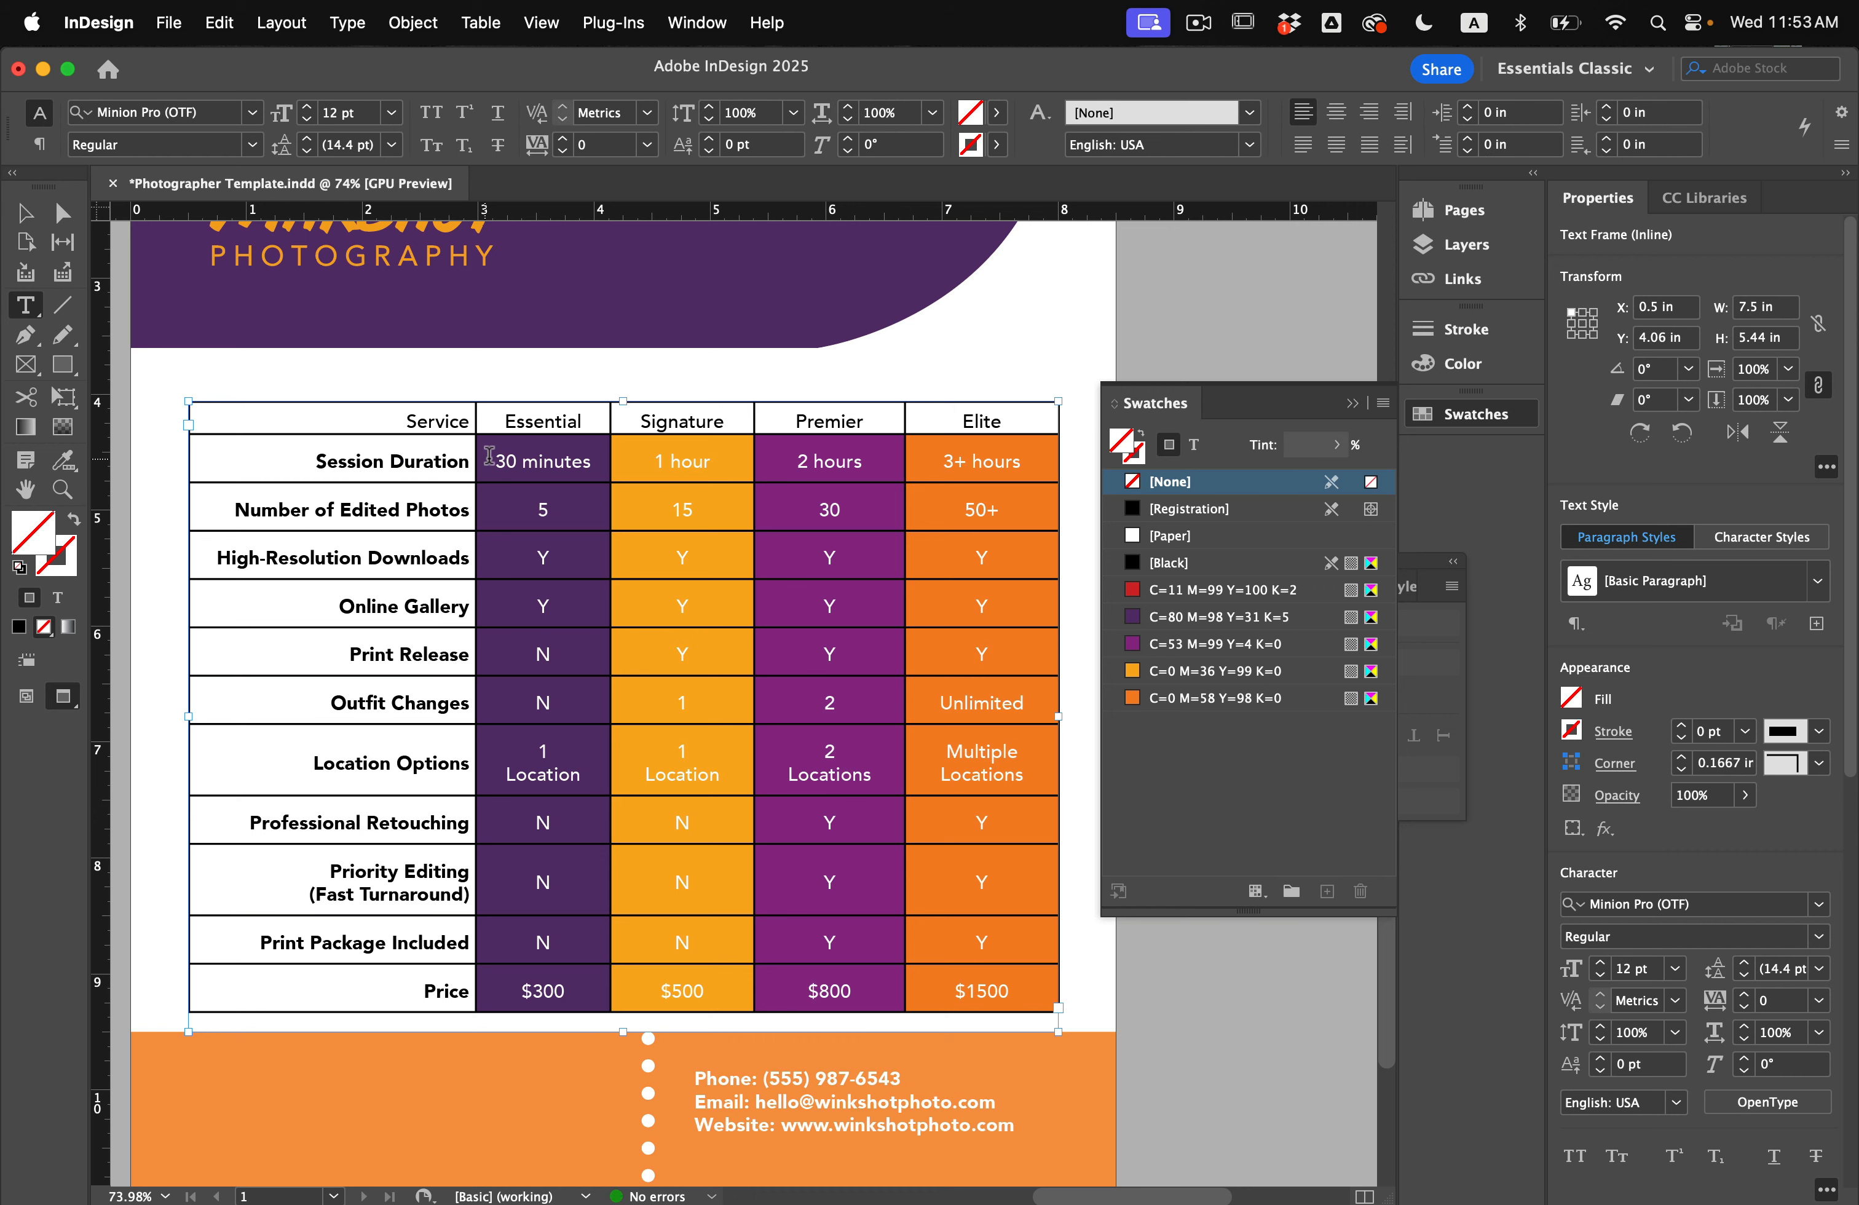
pyautogui.moveTo(489, 456); pyautogui.dragTo(984, 982)
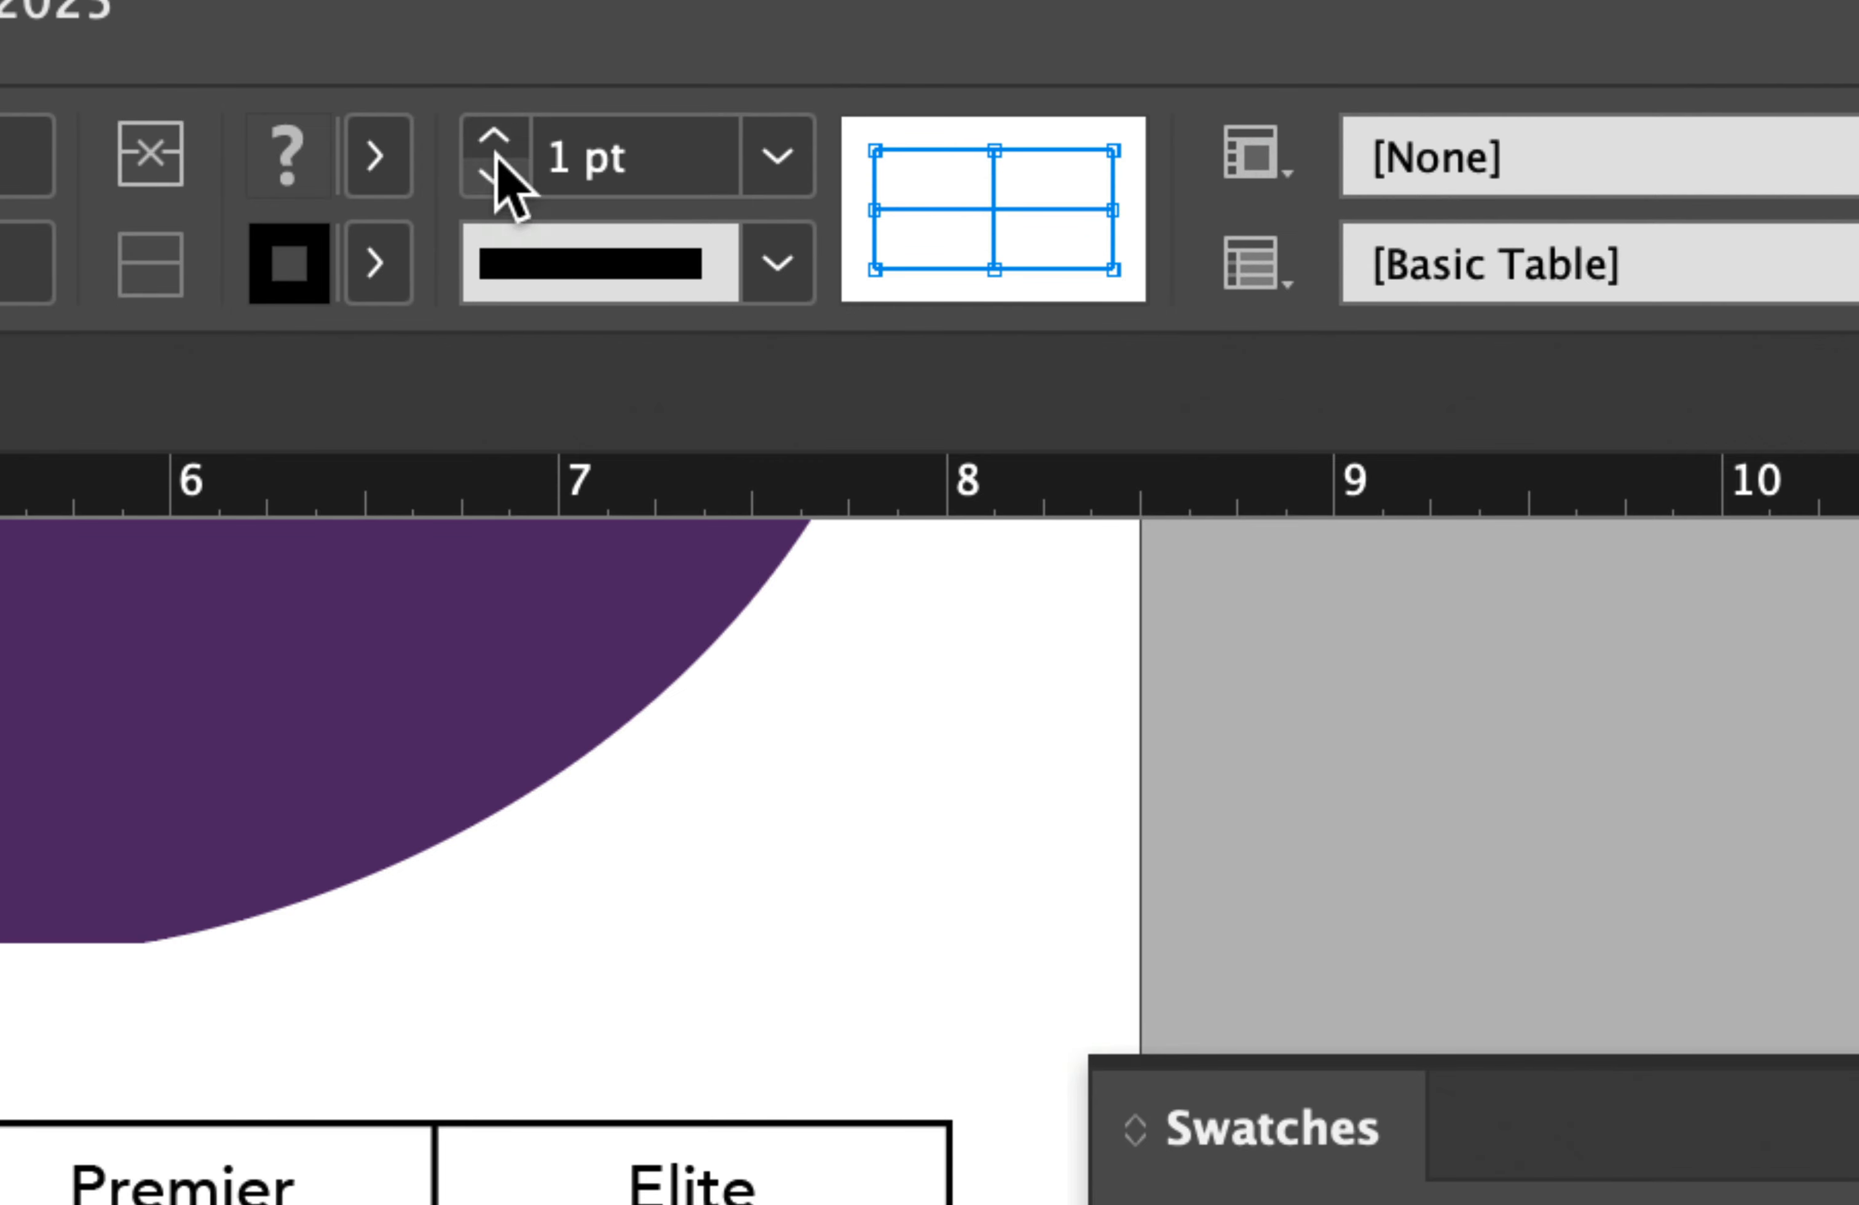
pyautogui.click(495, 174)
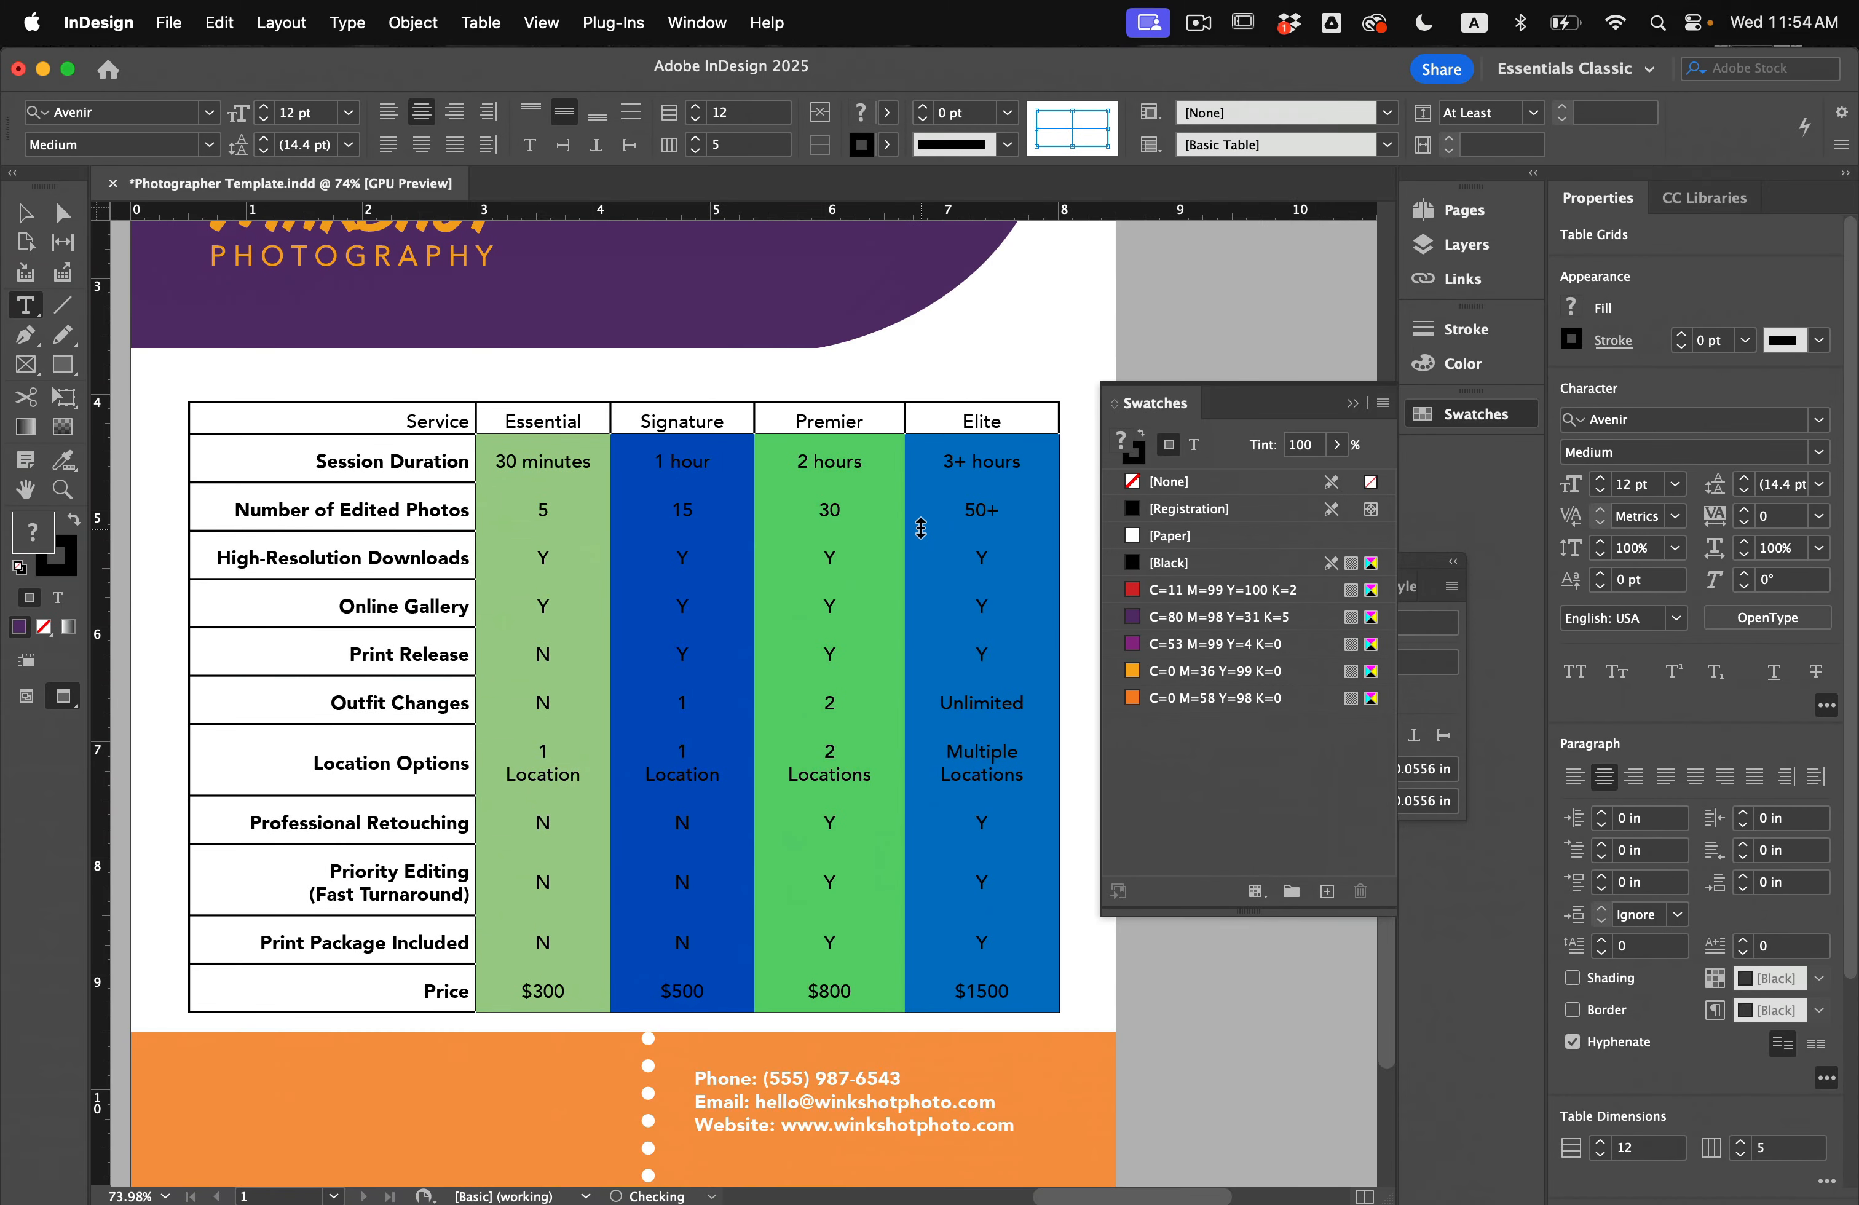
pyautogui.click(875, 517)
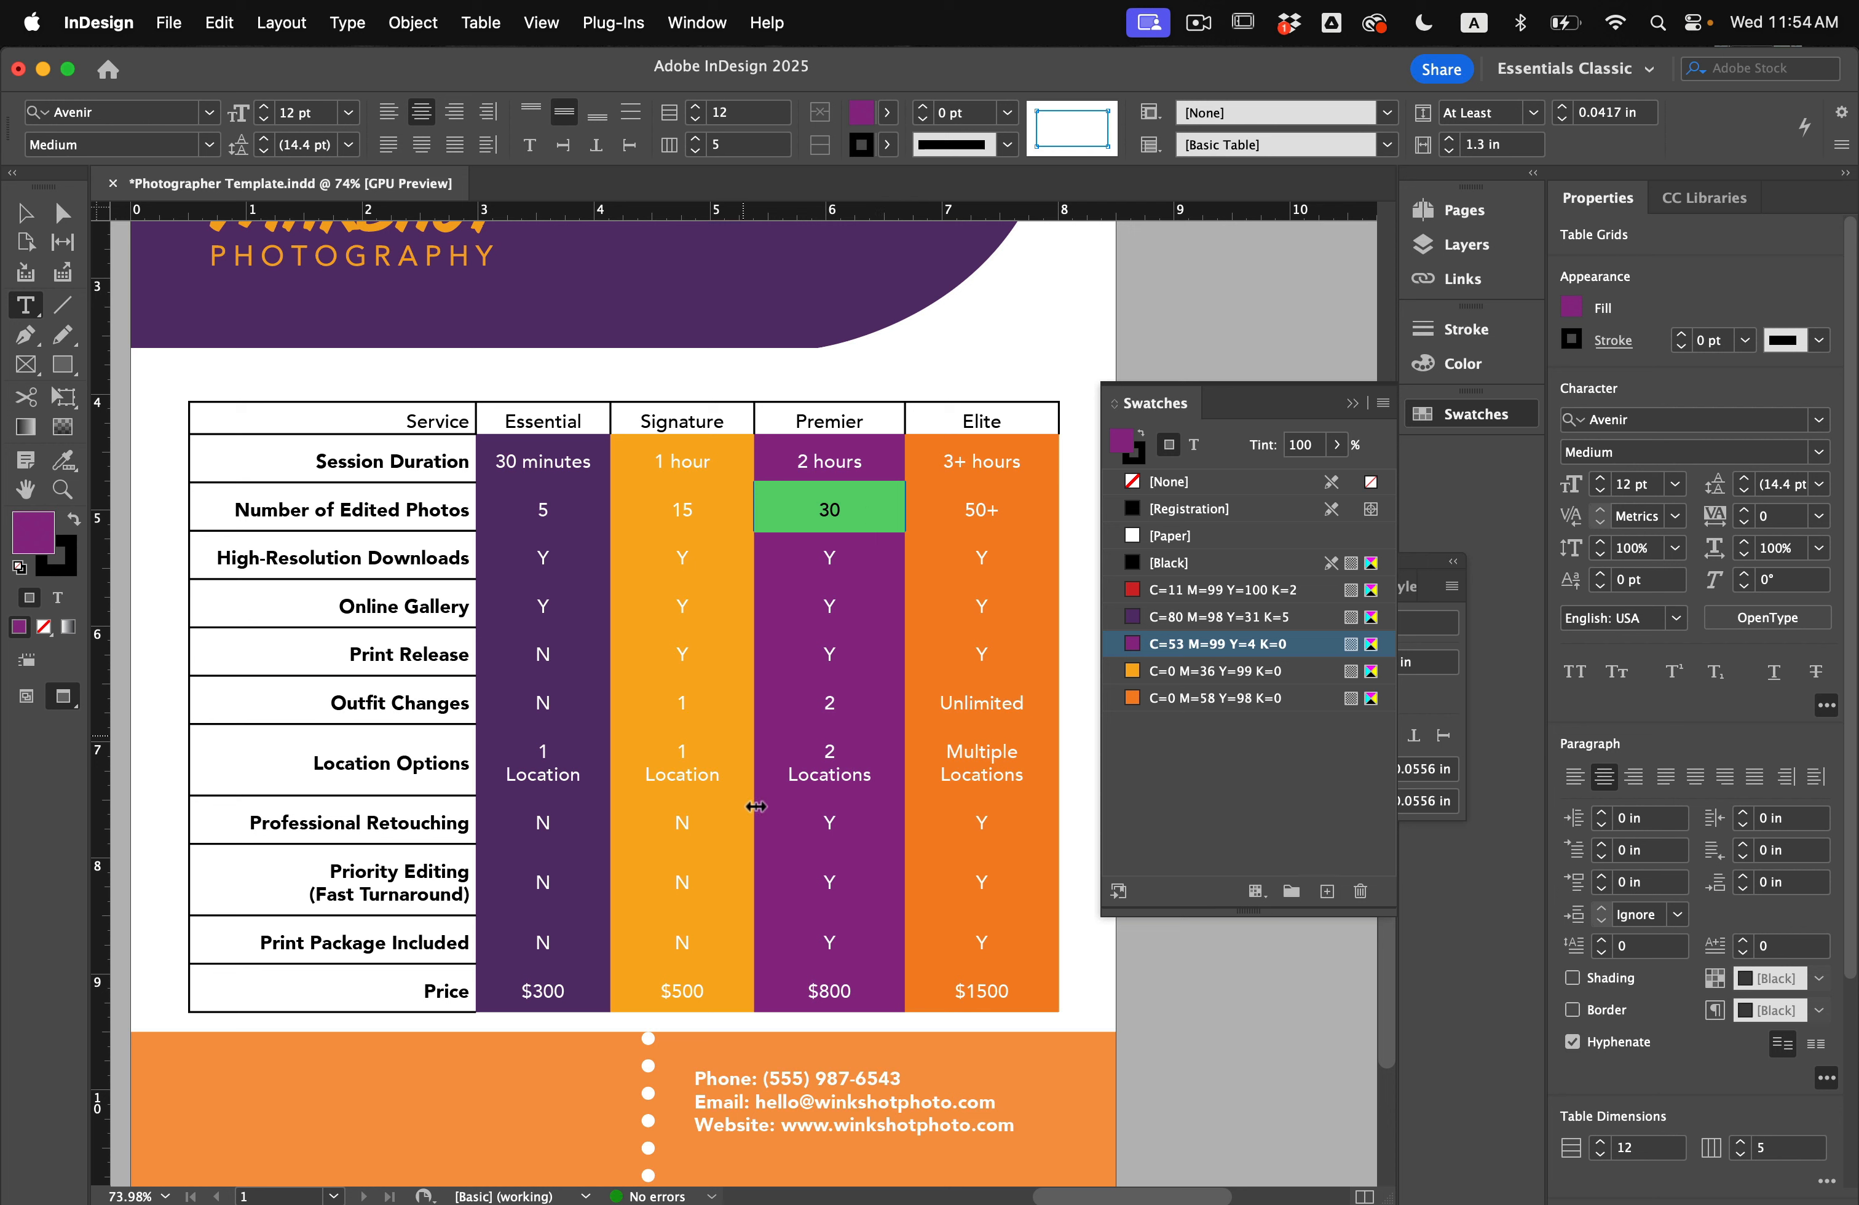
# Step: Give the coloured package cells 2 pt [Paper] strokes on the outer and inner vertical borders, excluding the inner horizontal ones
pyautogui.moveTo(563, 473); pyautogui.dragTo(959, 984)
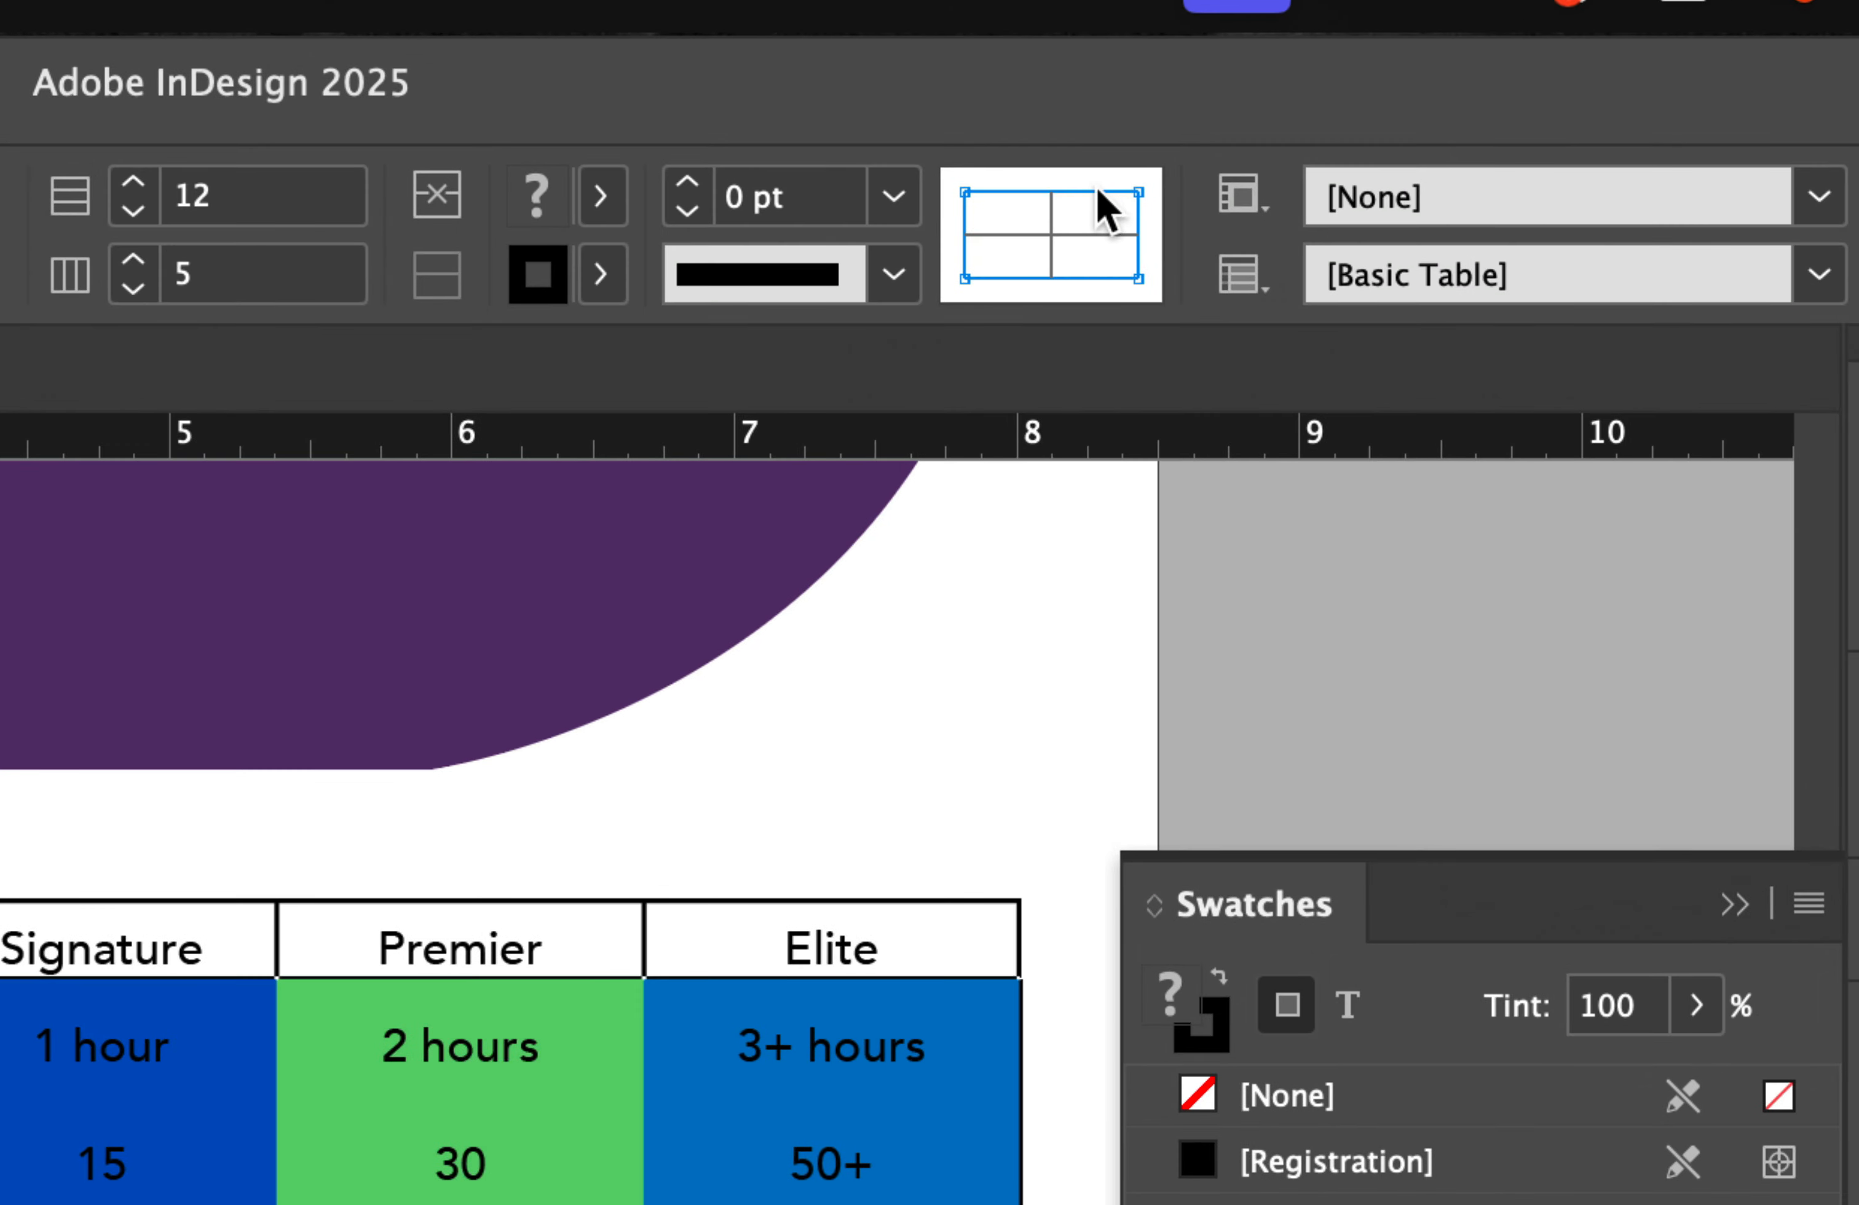
pyautogui.click(1096, 191)
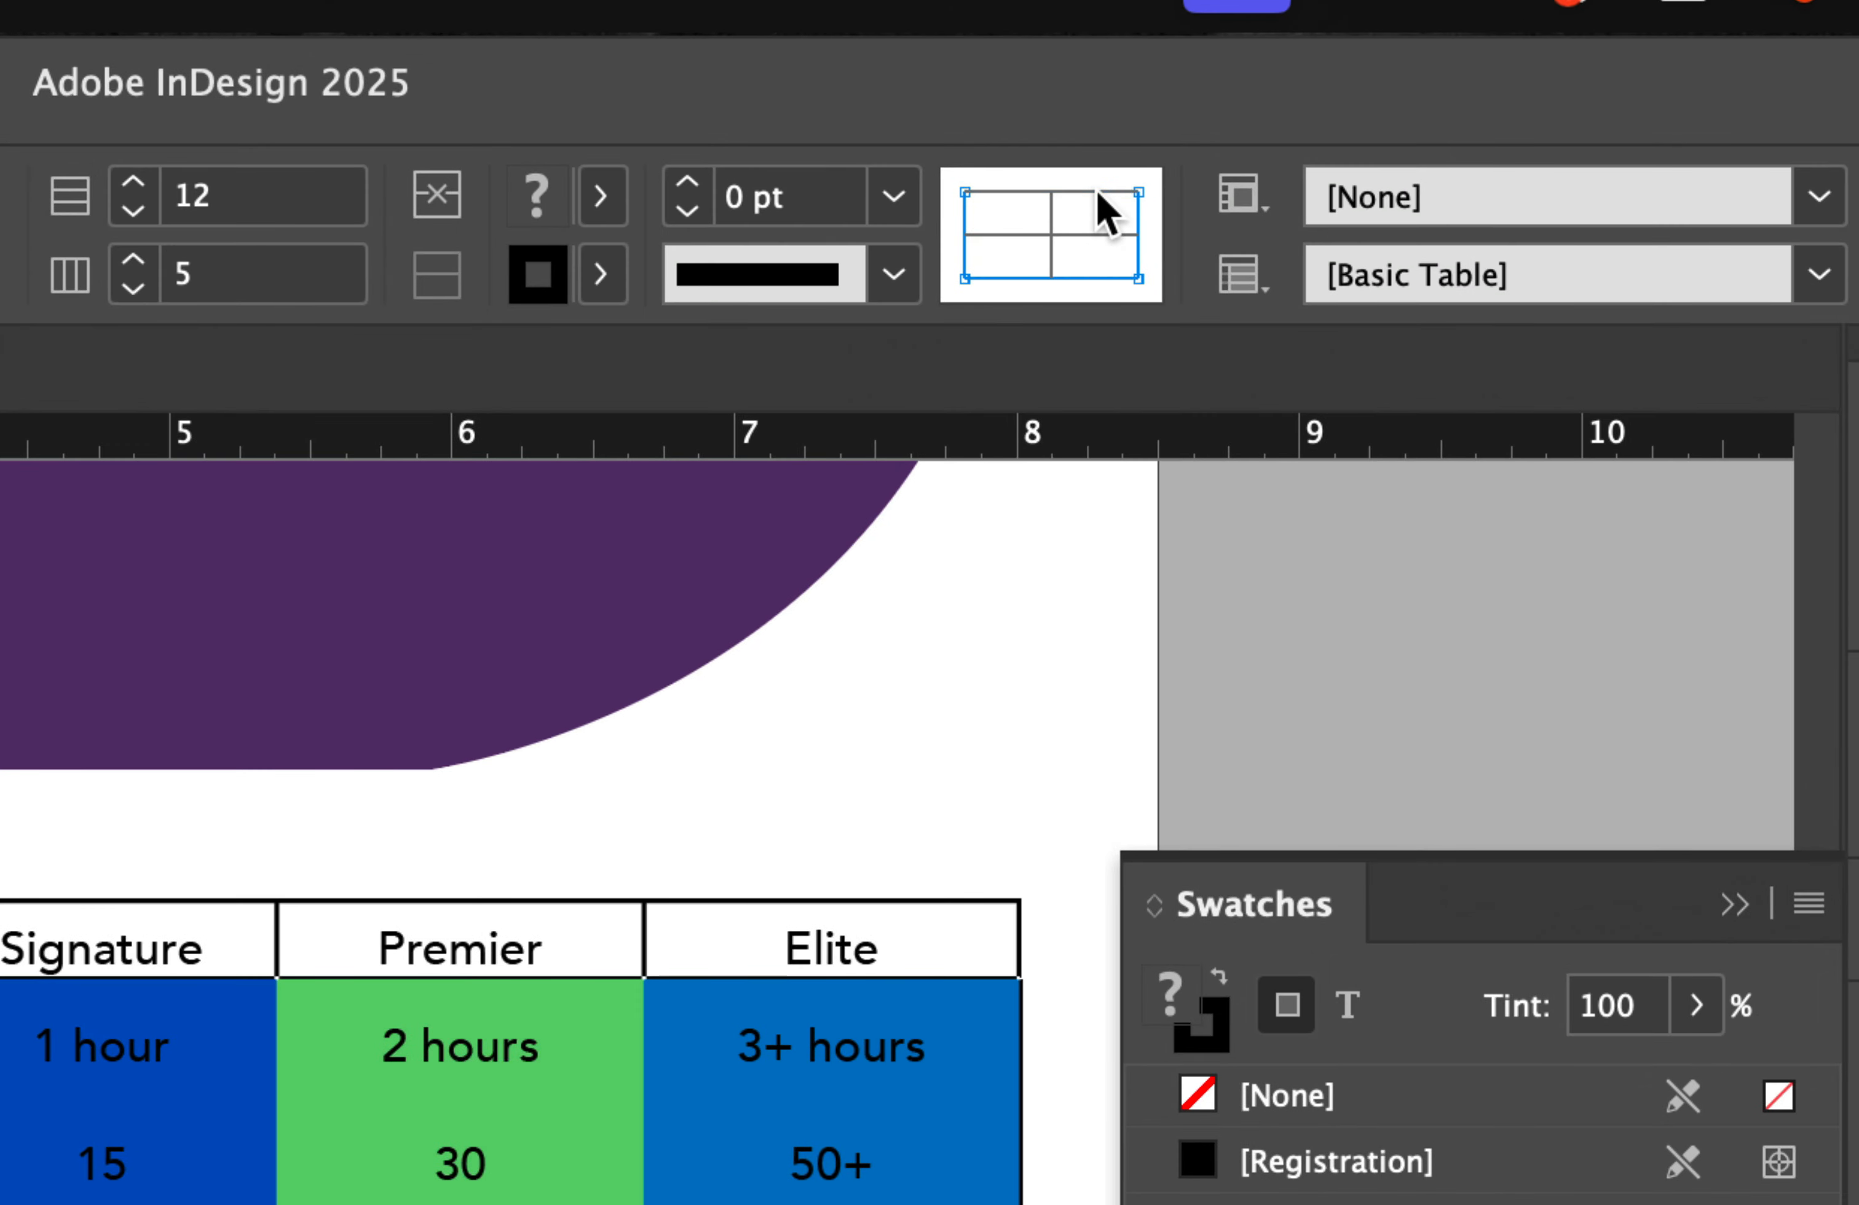
pyautogui.click(1102, 279)
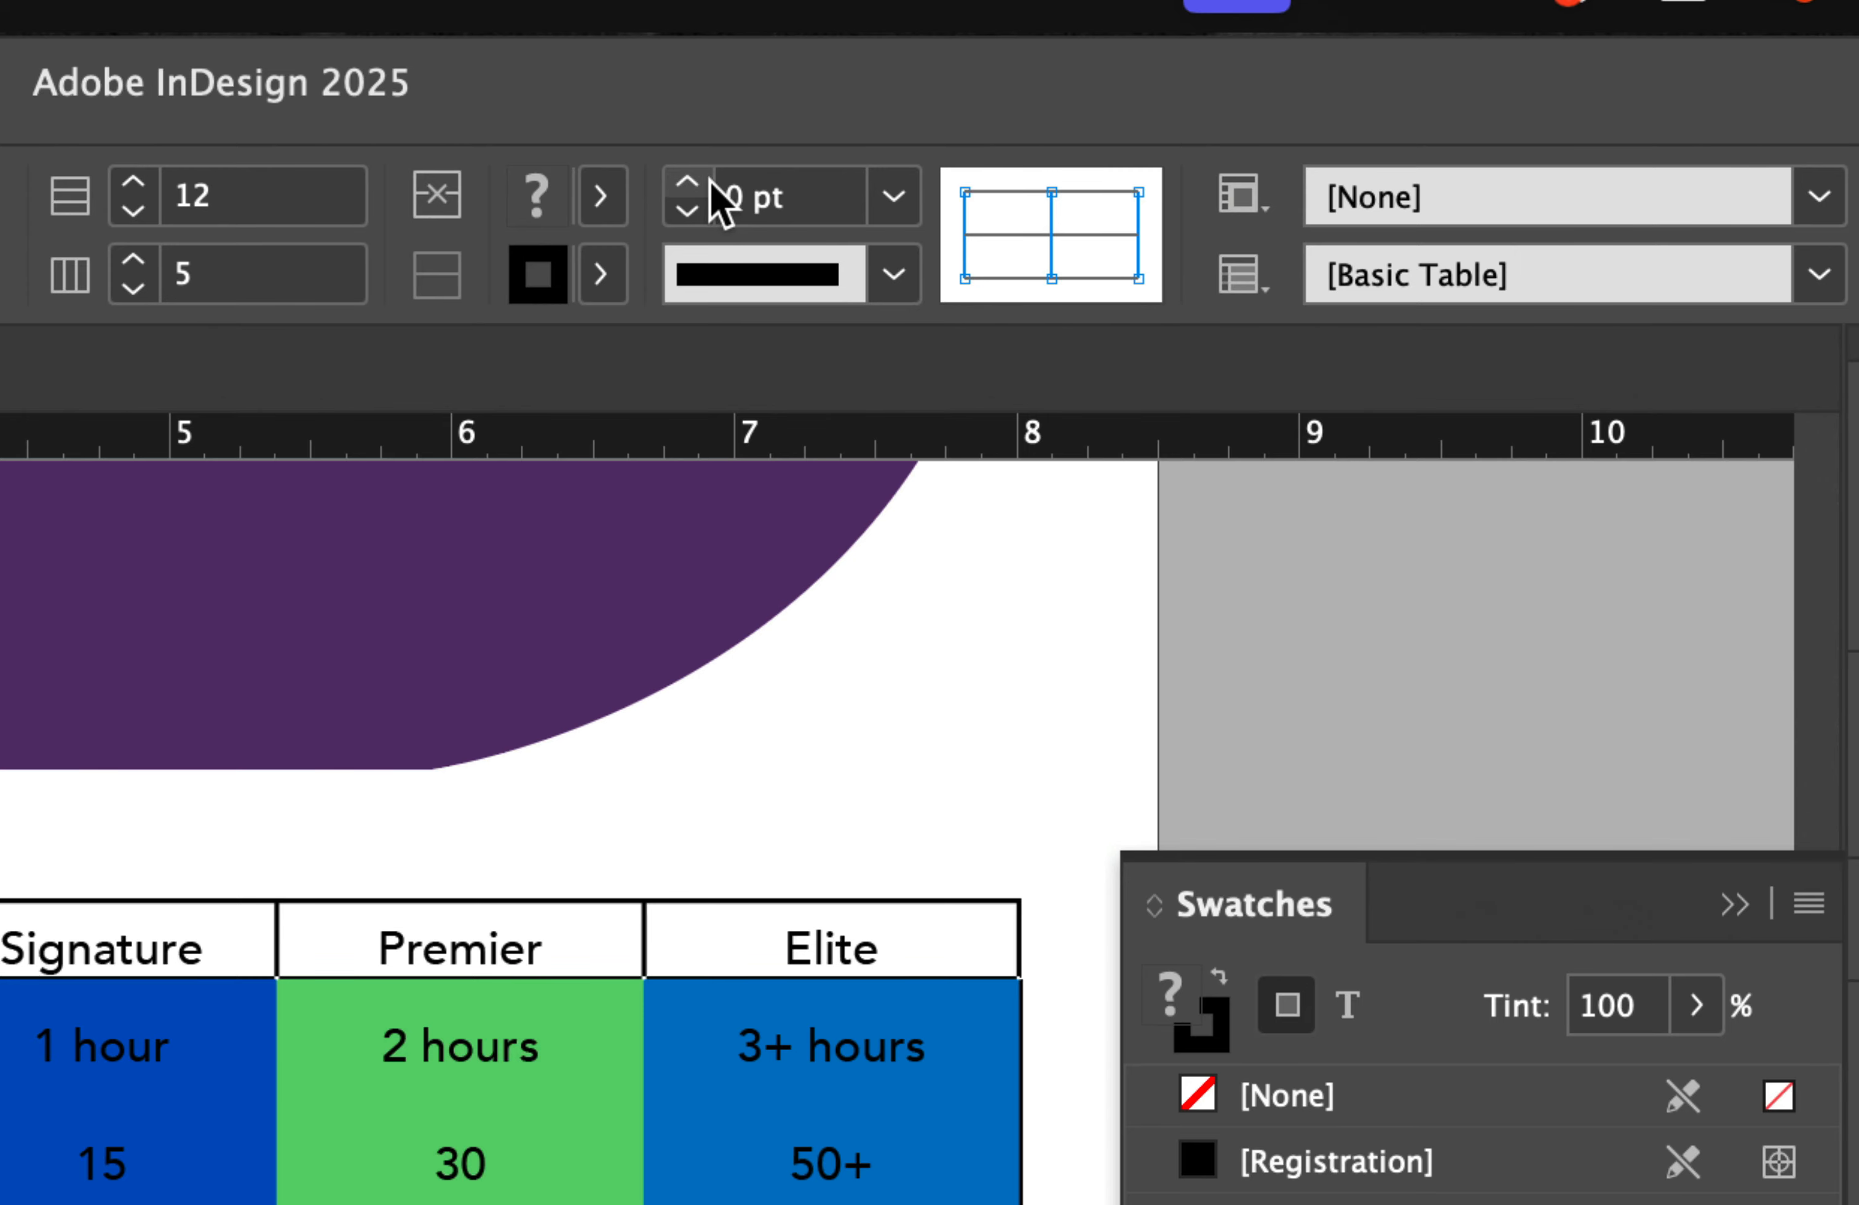
pyautogui.click(687, 183)
pyautogui.click(686, 182)
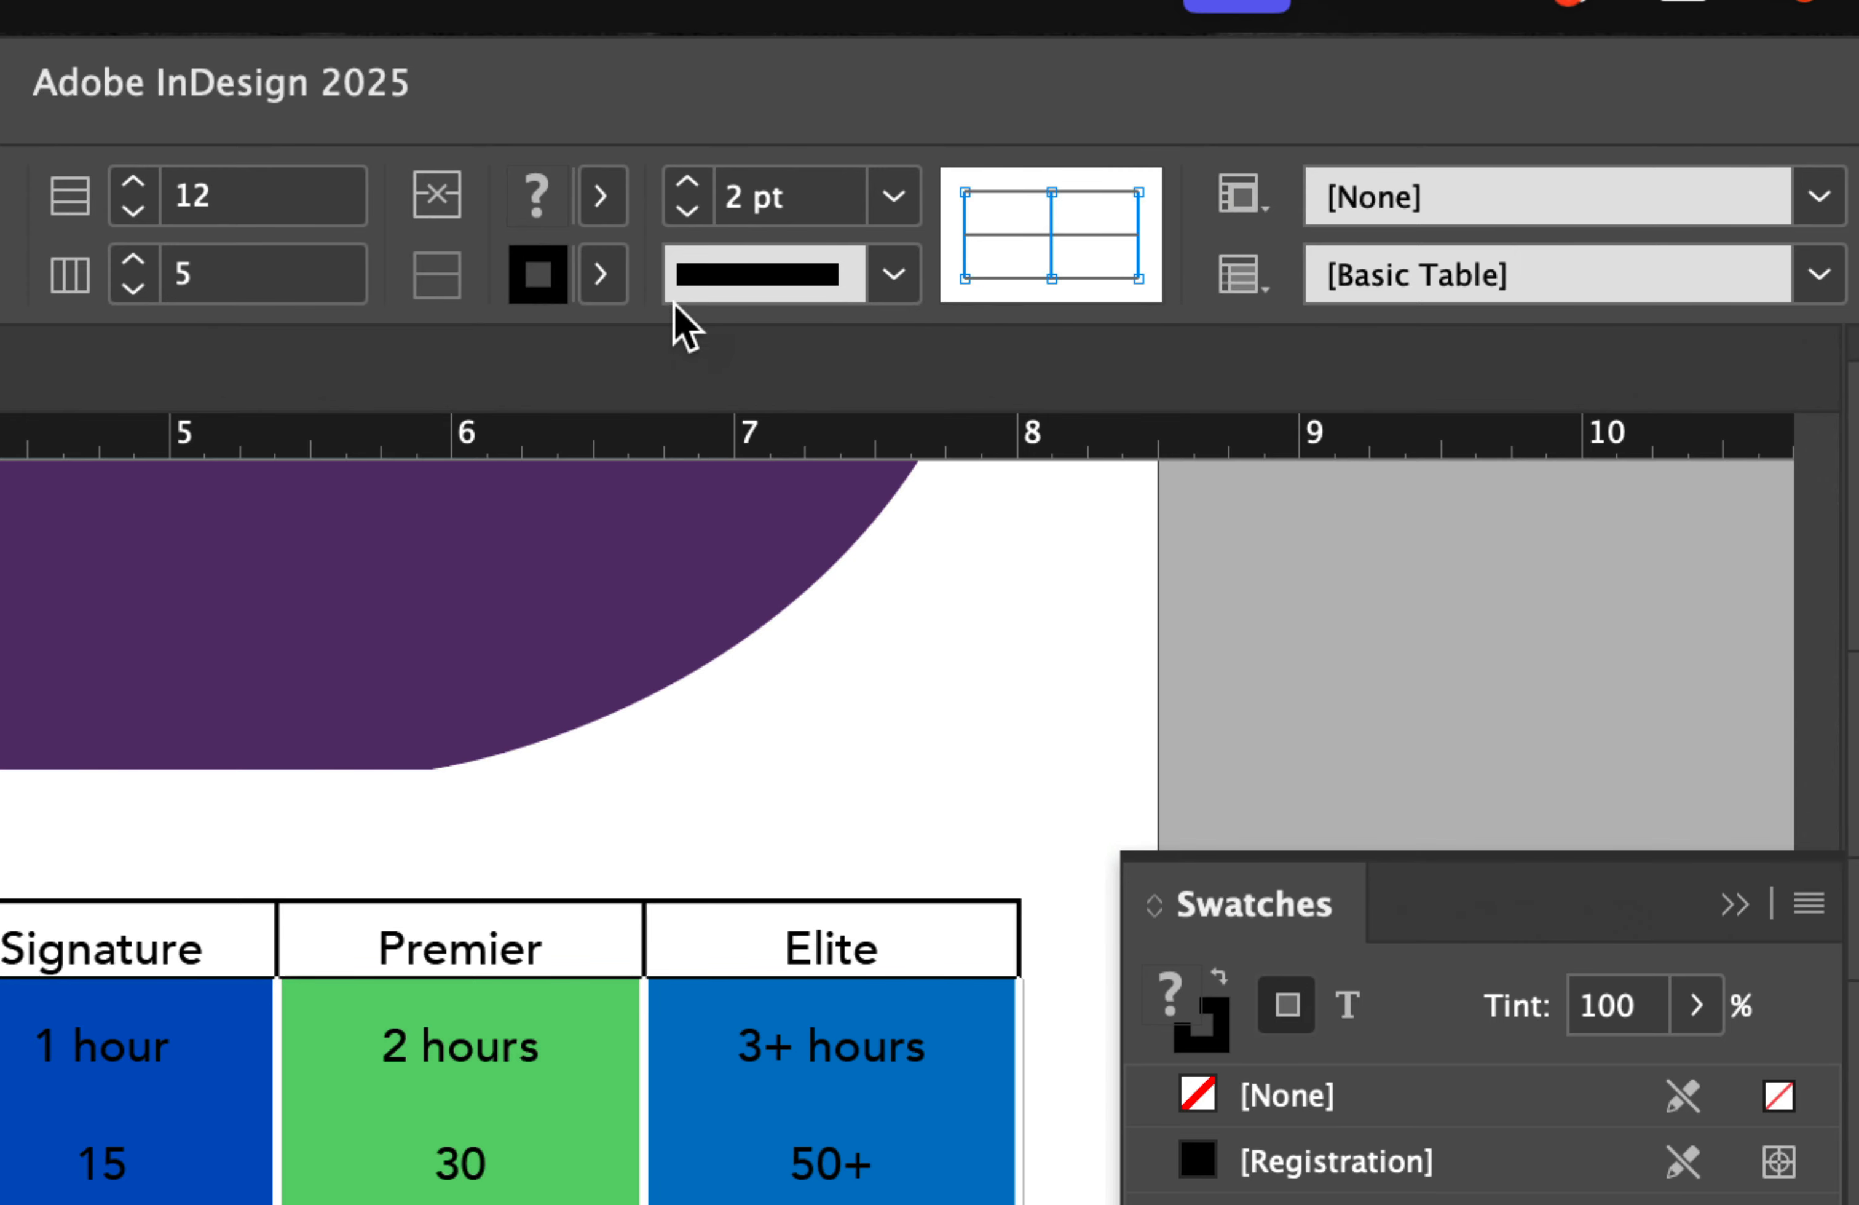
pyautogui.click(600, 273)
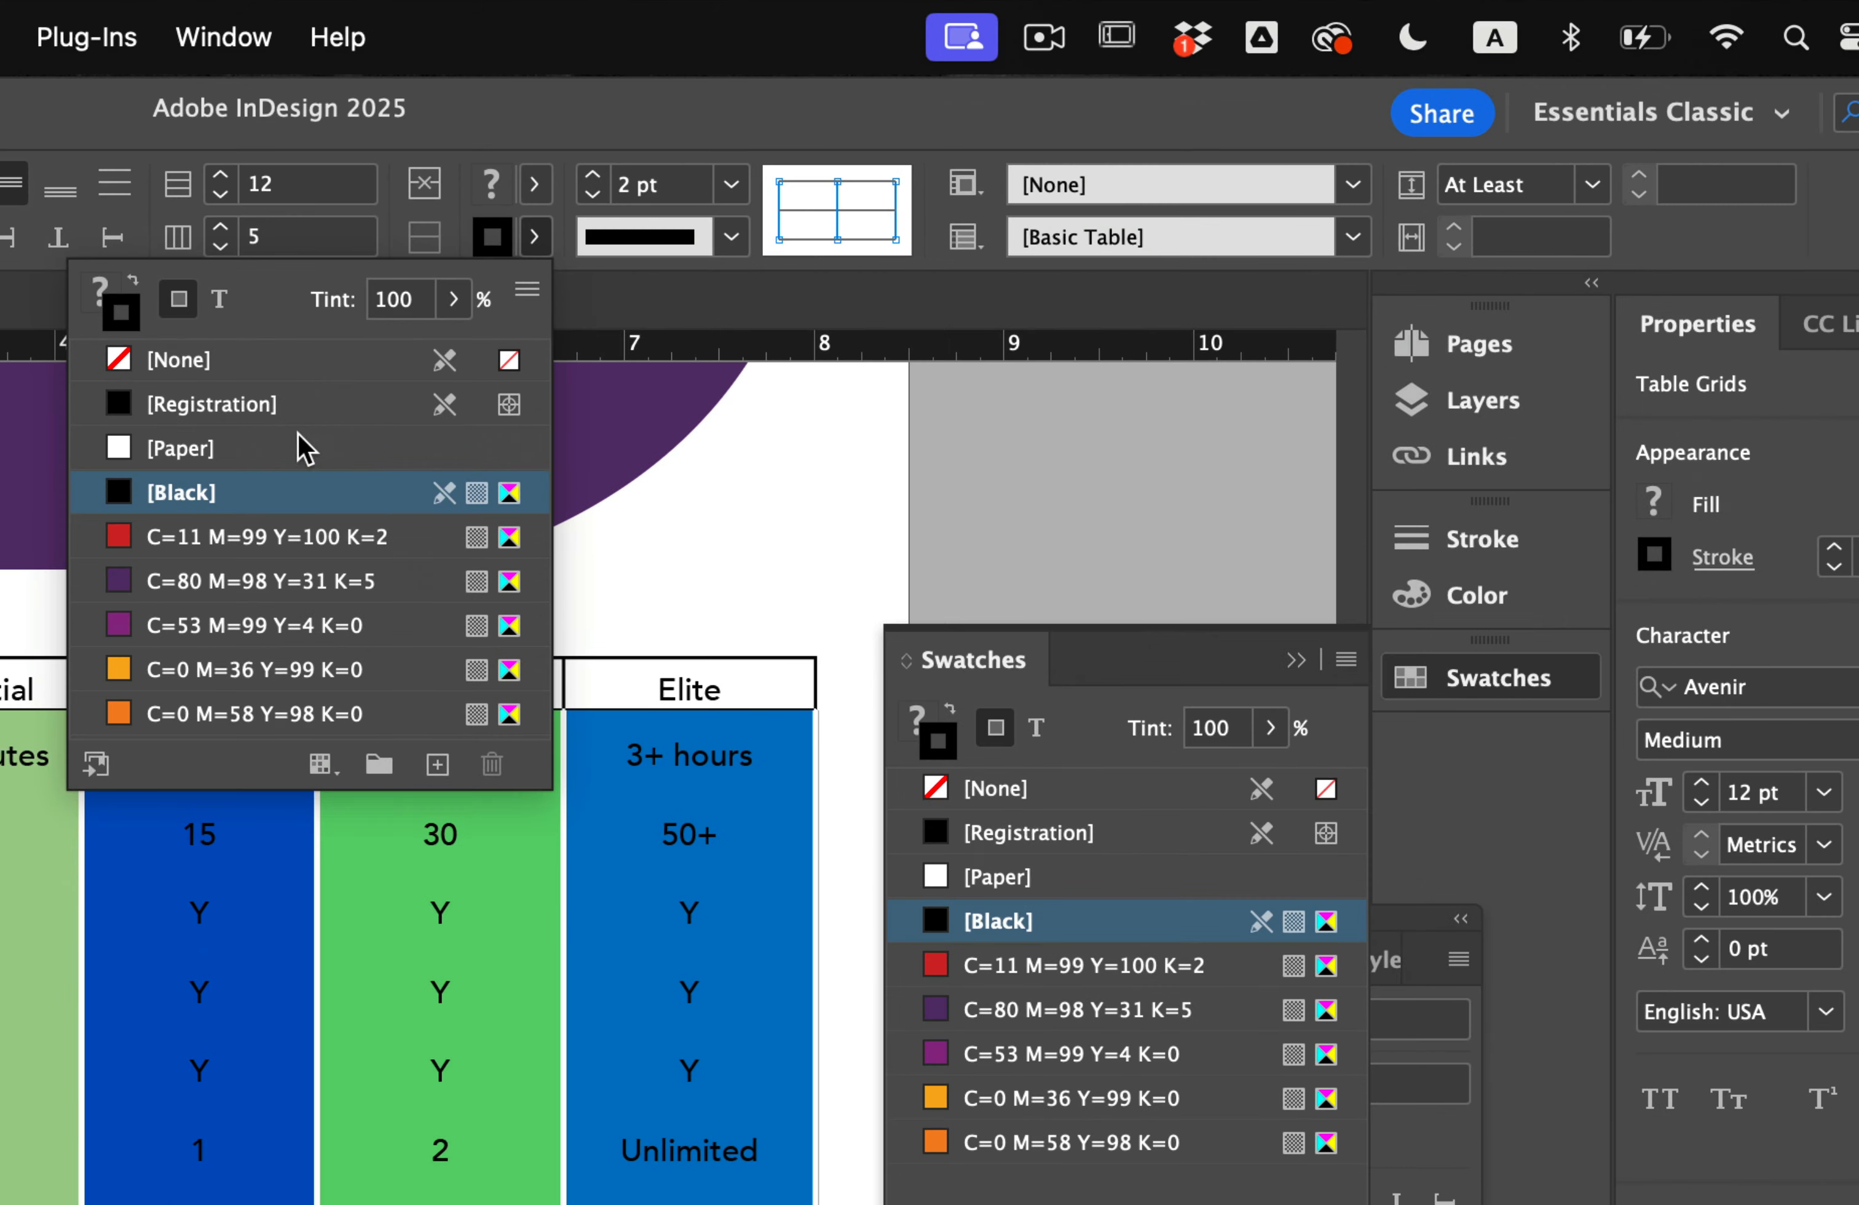
pyautogui.click(250, 505)
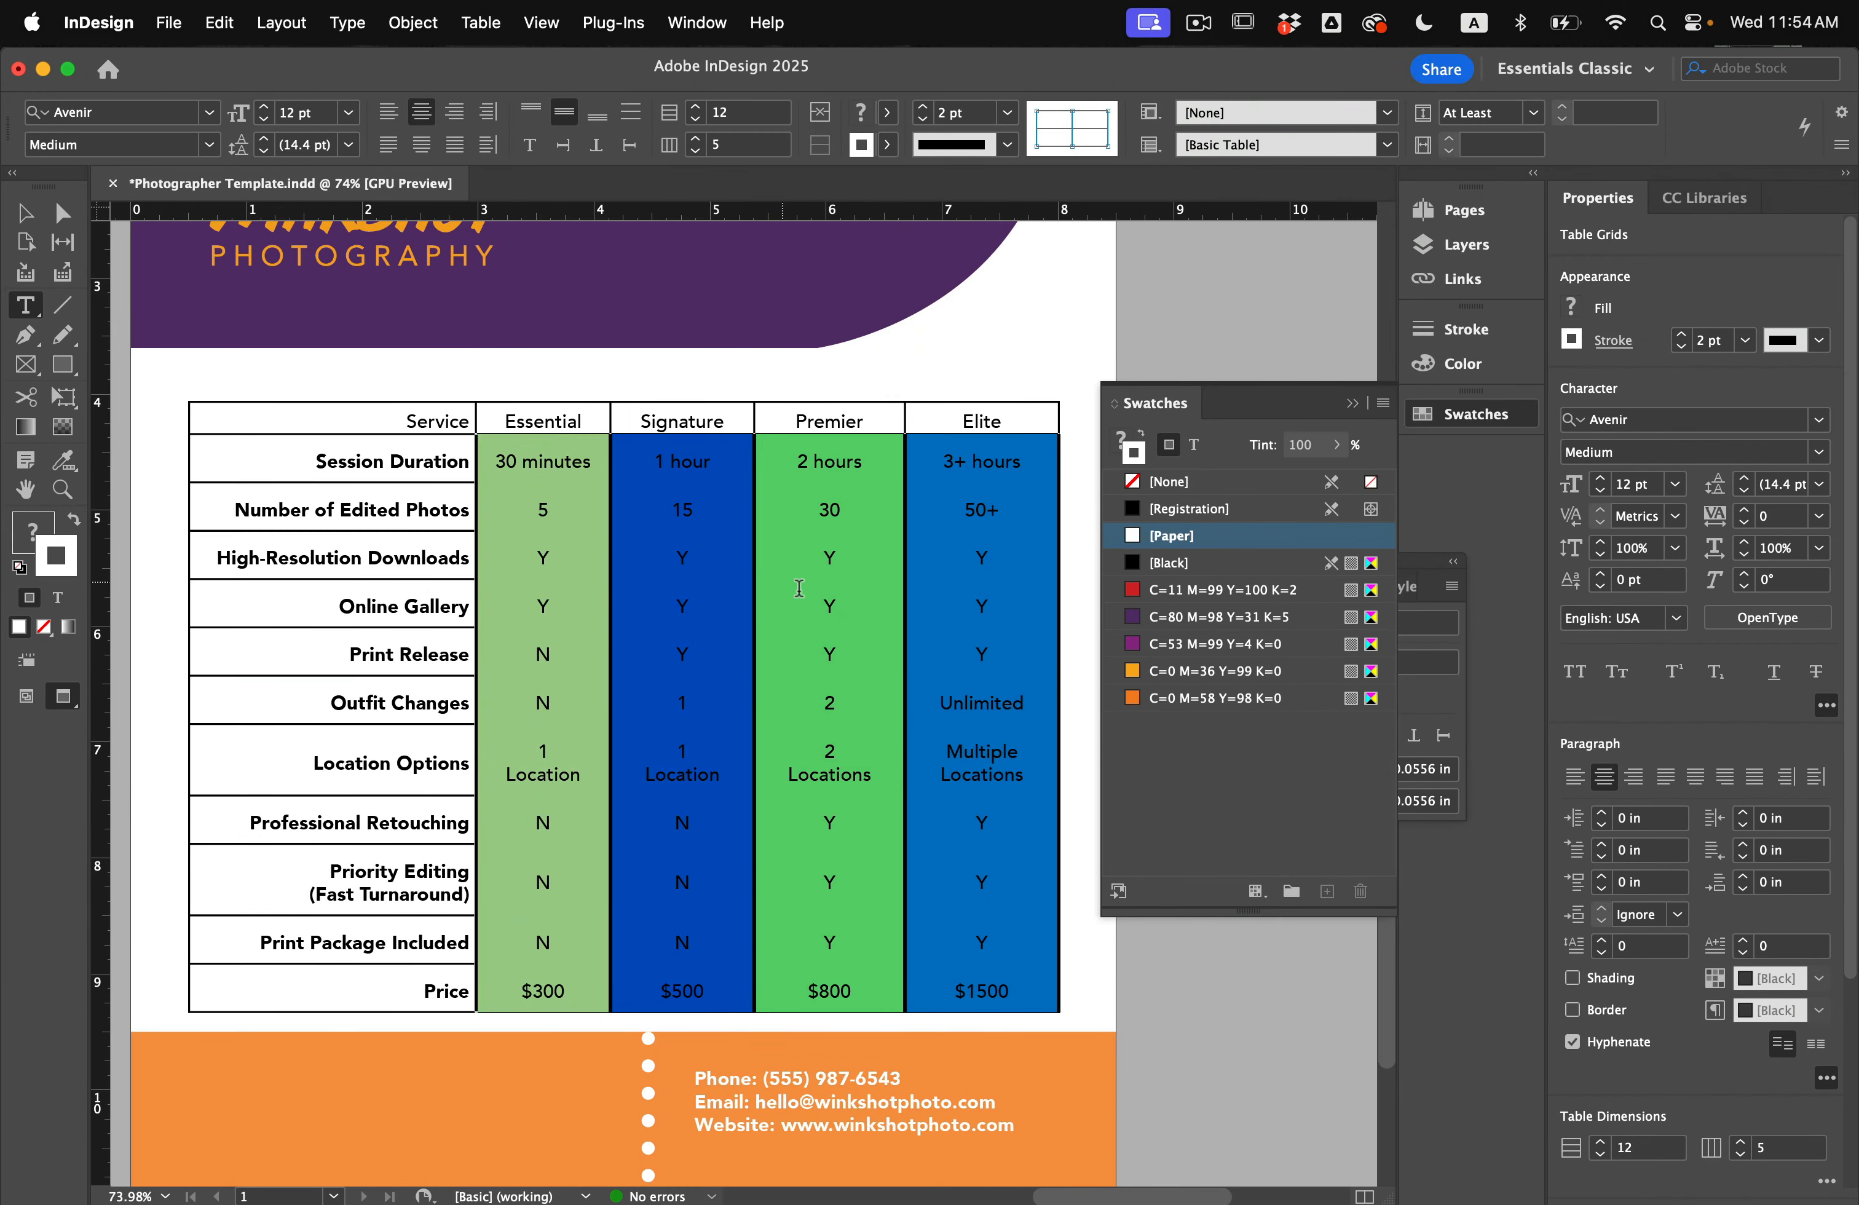
pyautogui.click(876, 732)
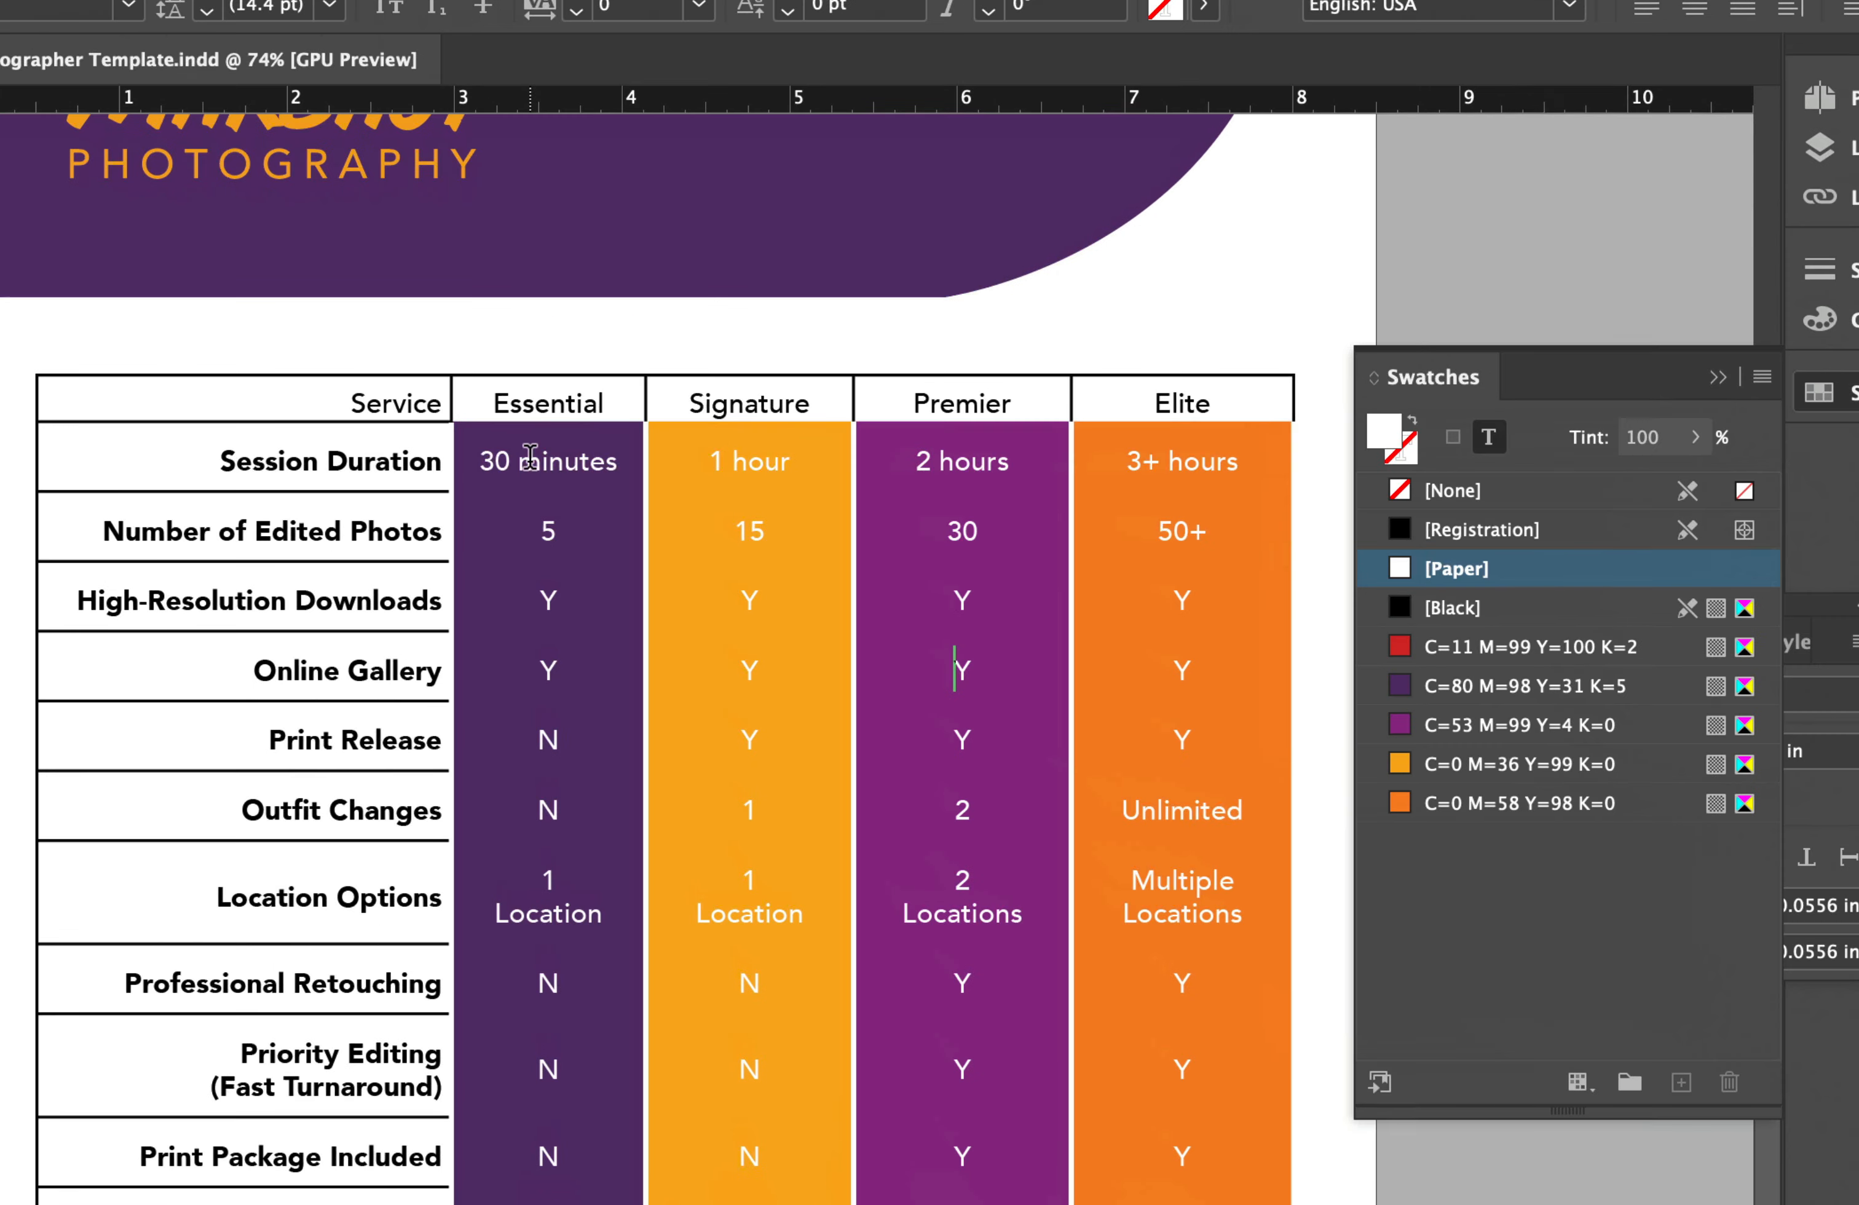
# Step: Try to lighten the package cells of the Number of Edited Photos row with a 60% tint
pyautogui.moveTo(531, 461); pyautogui.dragTo(956, 461)
pyautogui.moveTo(546, 528); pyautogui.dragTo(1184, 528)
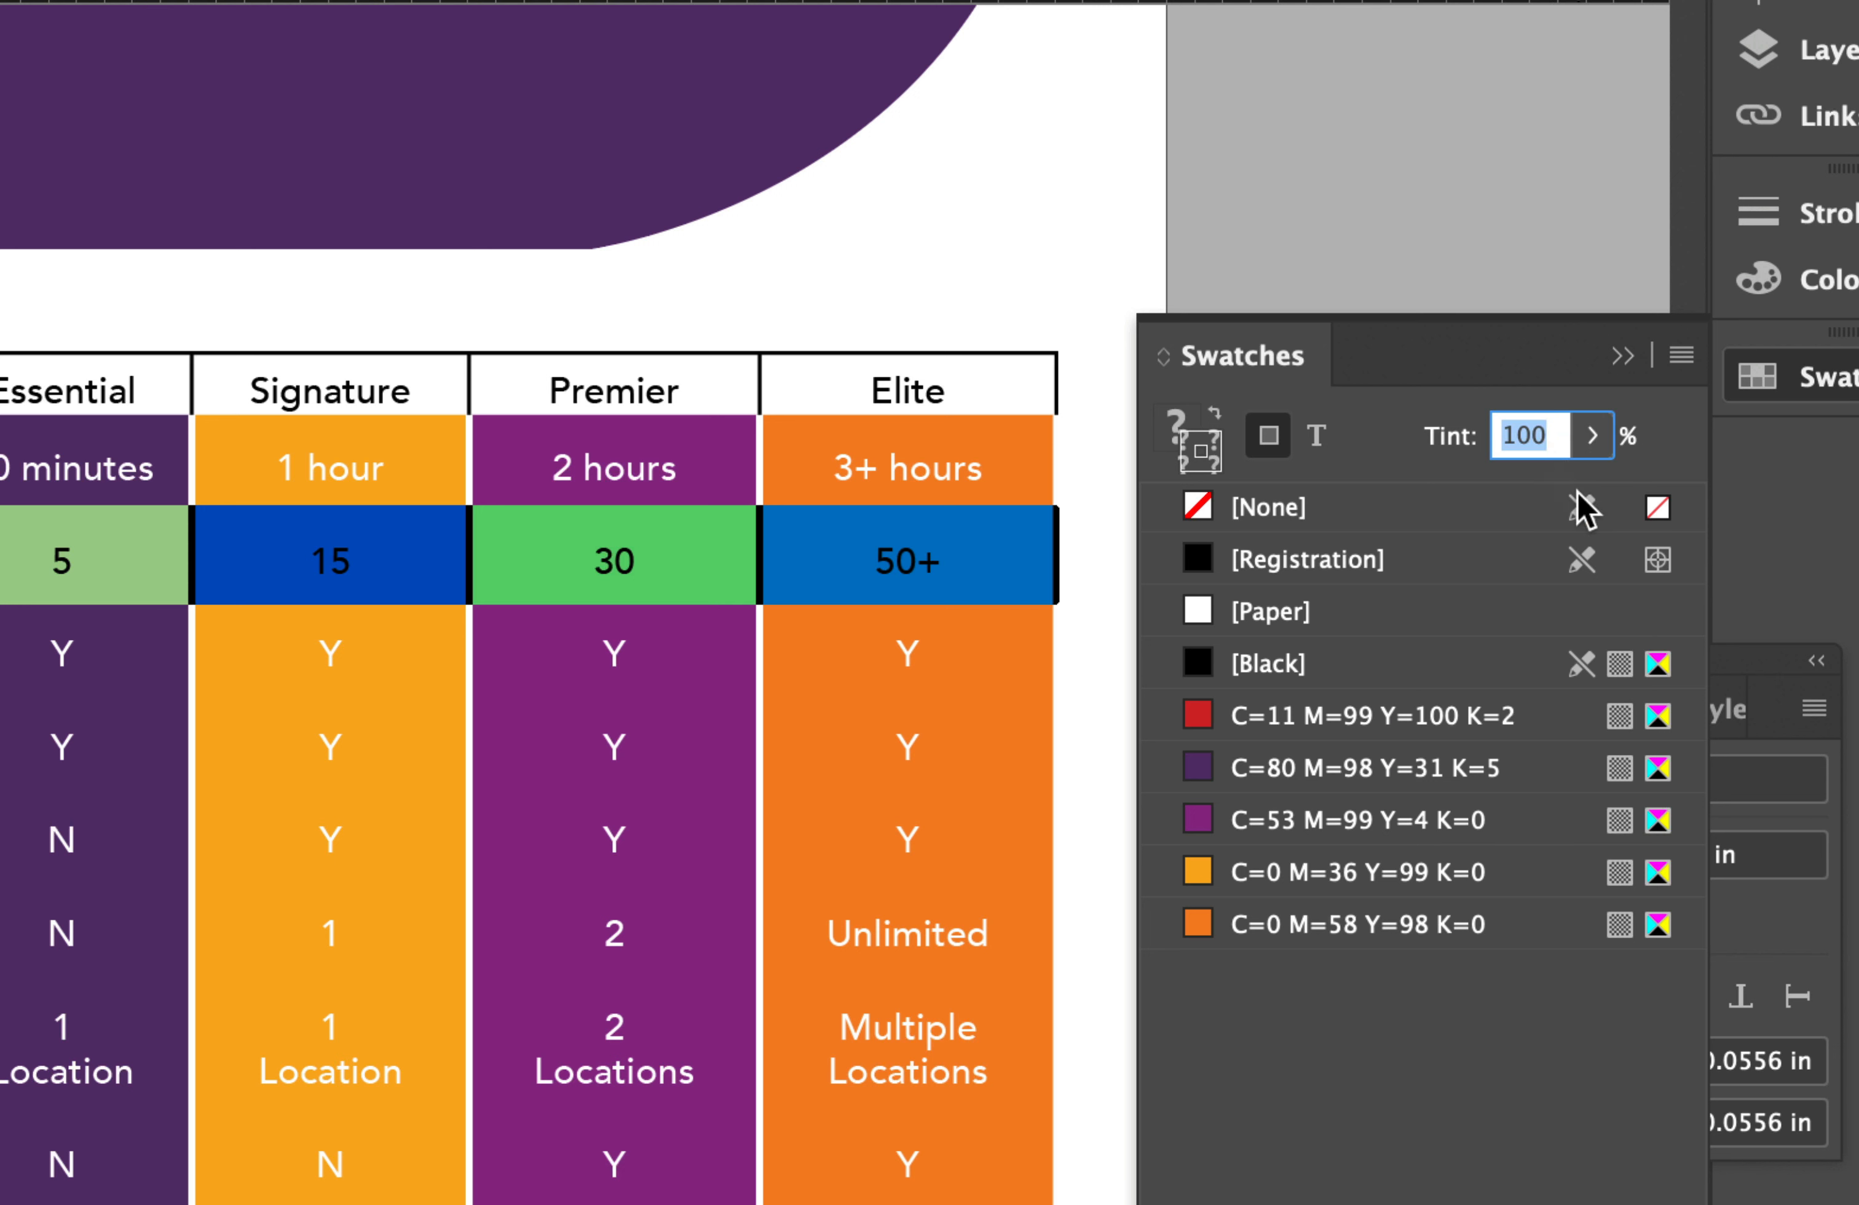
pyautogui.write('60')
pyautogui.press('Return')
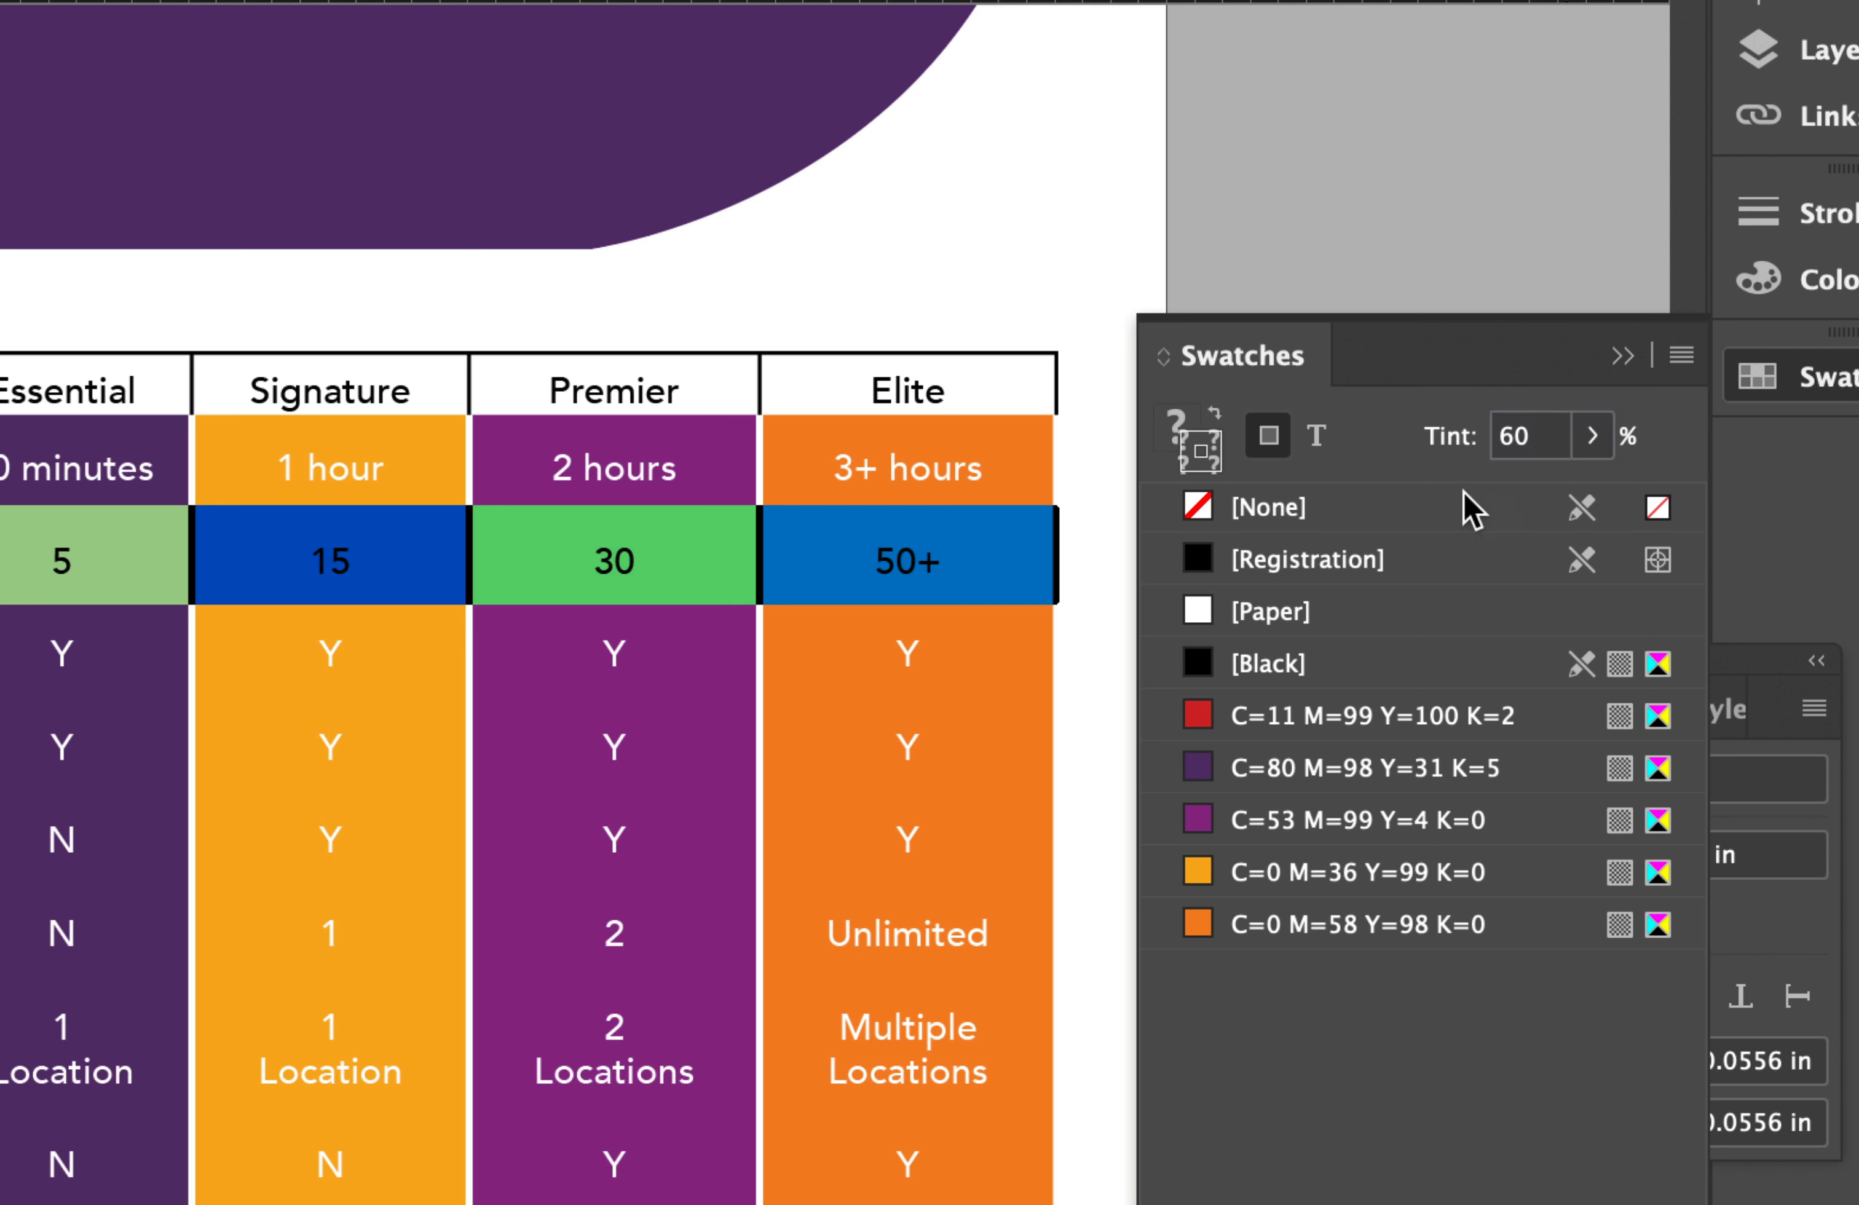
pyautogui.click(900, 547)
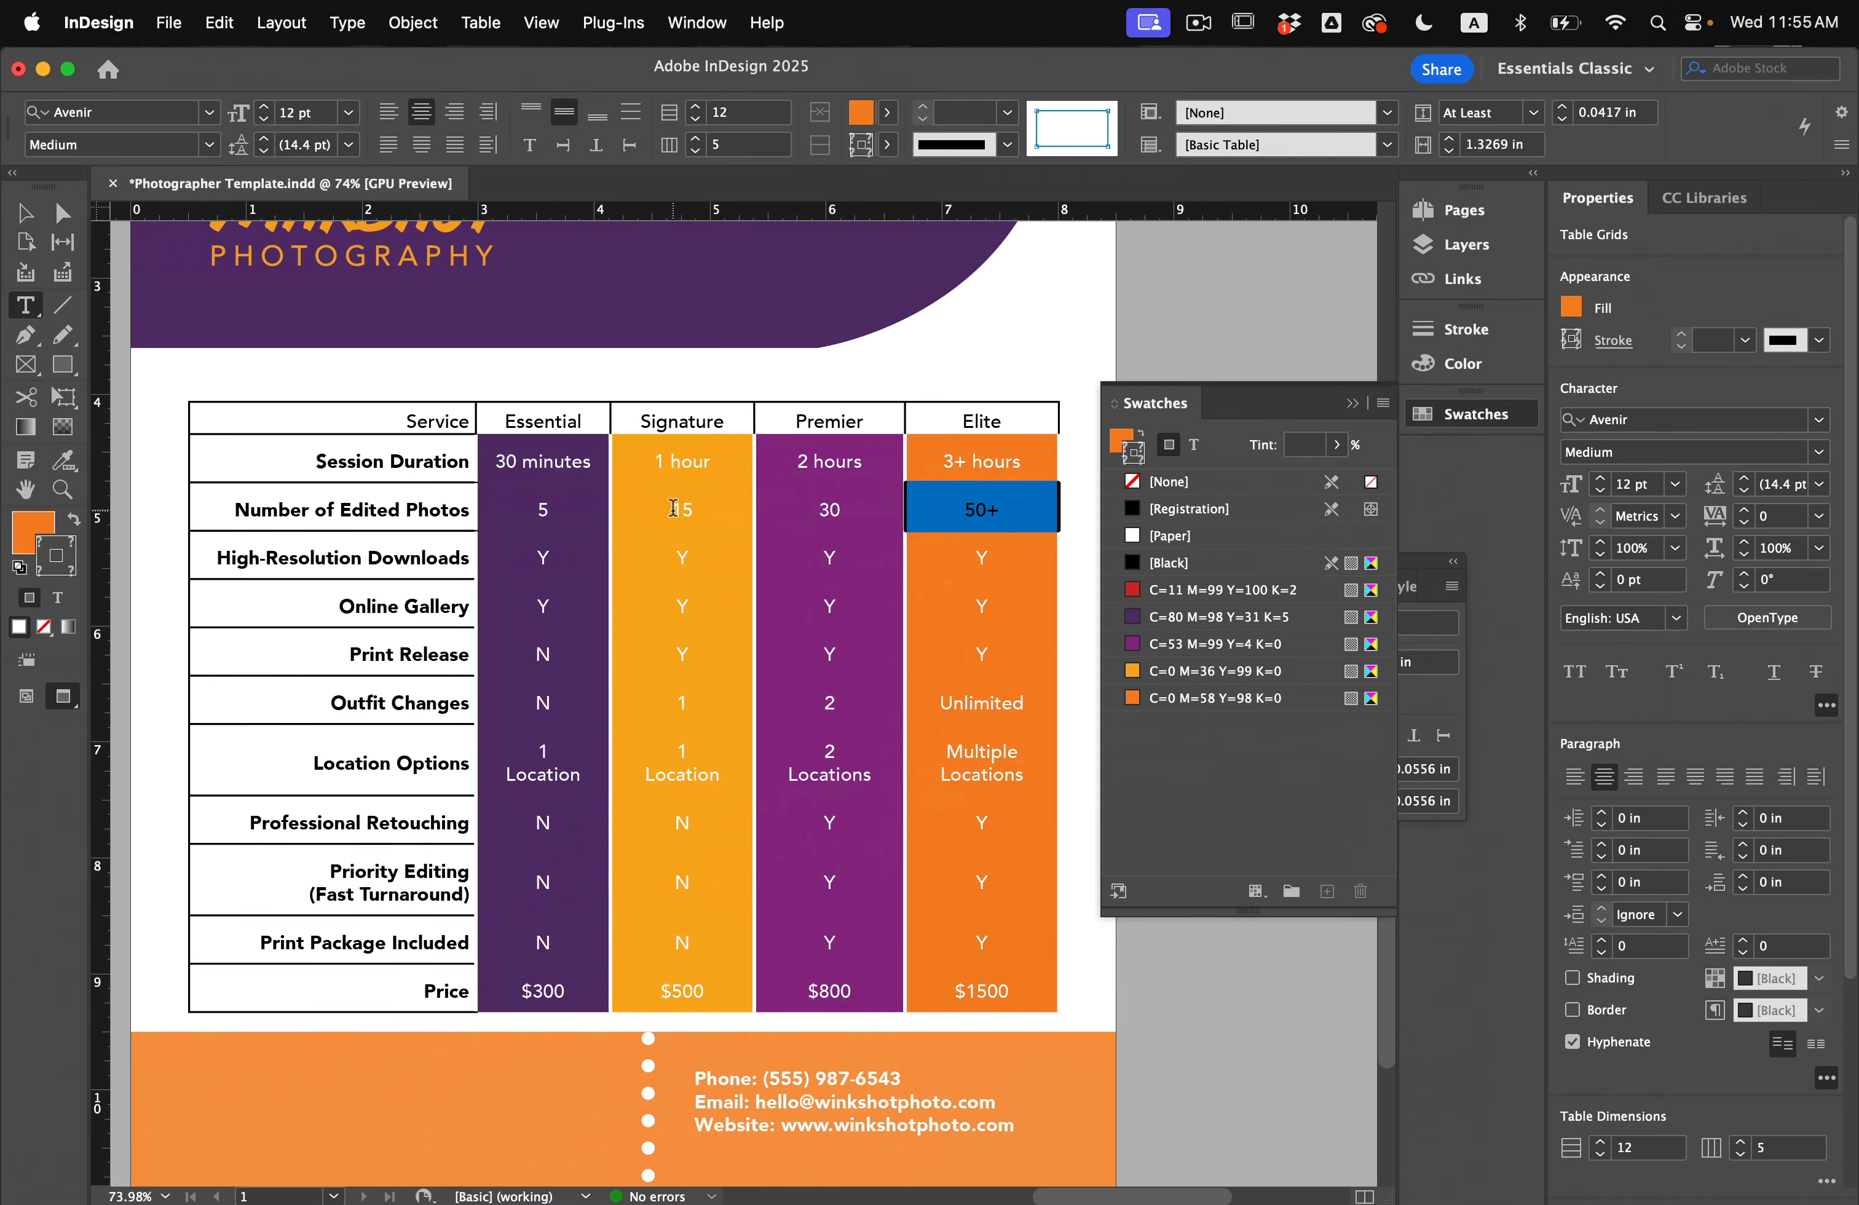
# Step: Set the fill tint of the four package cells in the Number of Edited Photos row to 60%
pyautogui.moveTo(581, 510); pyautogui.dragTo(1004, 503)
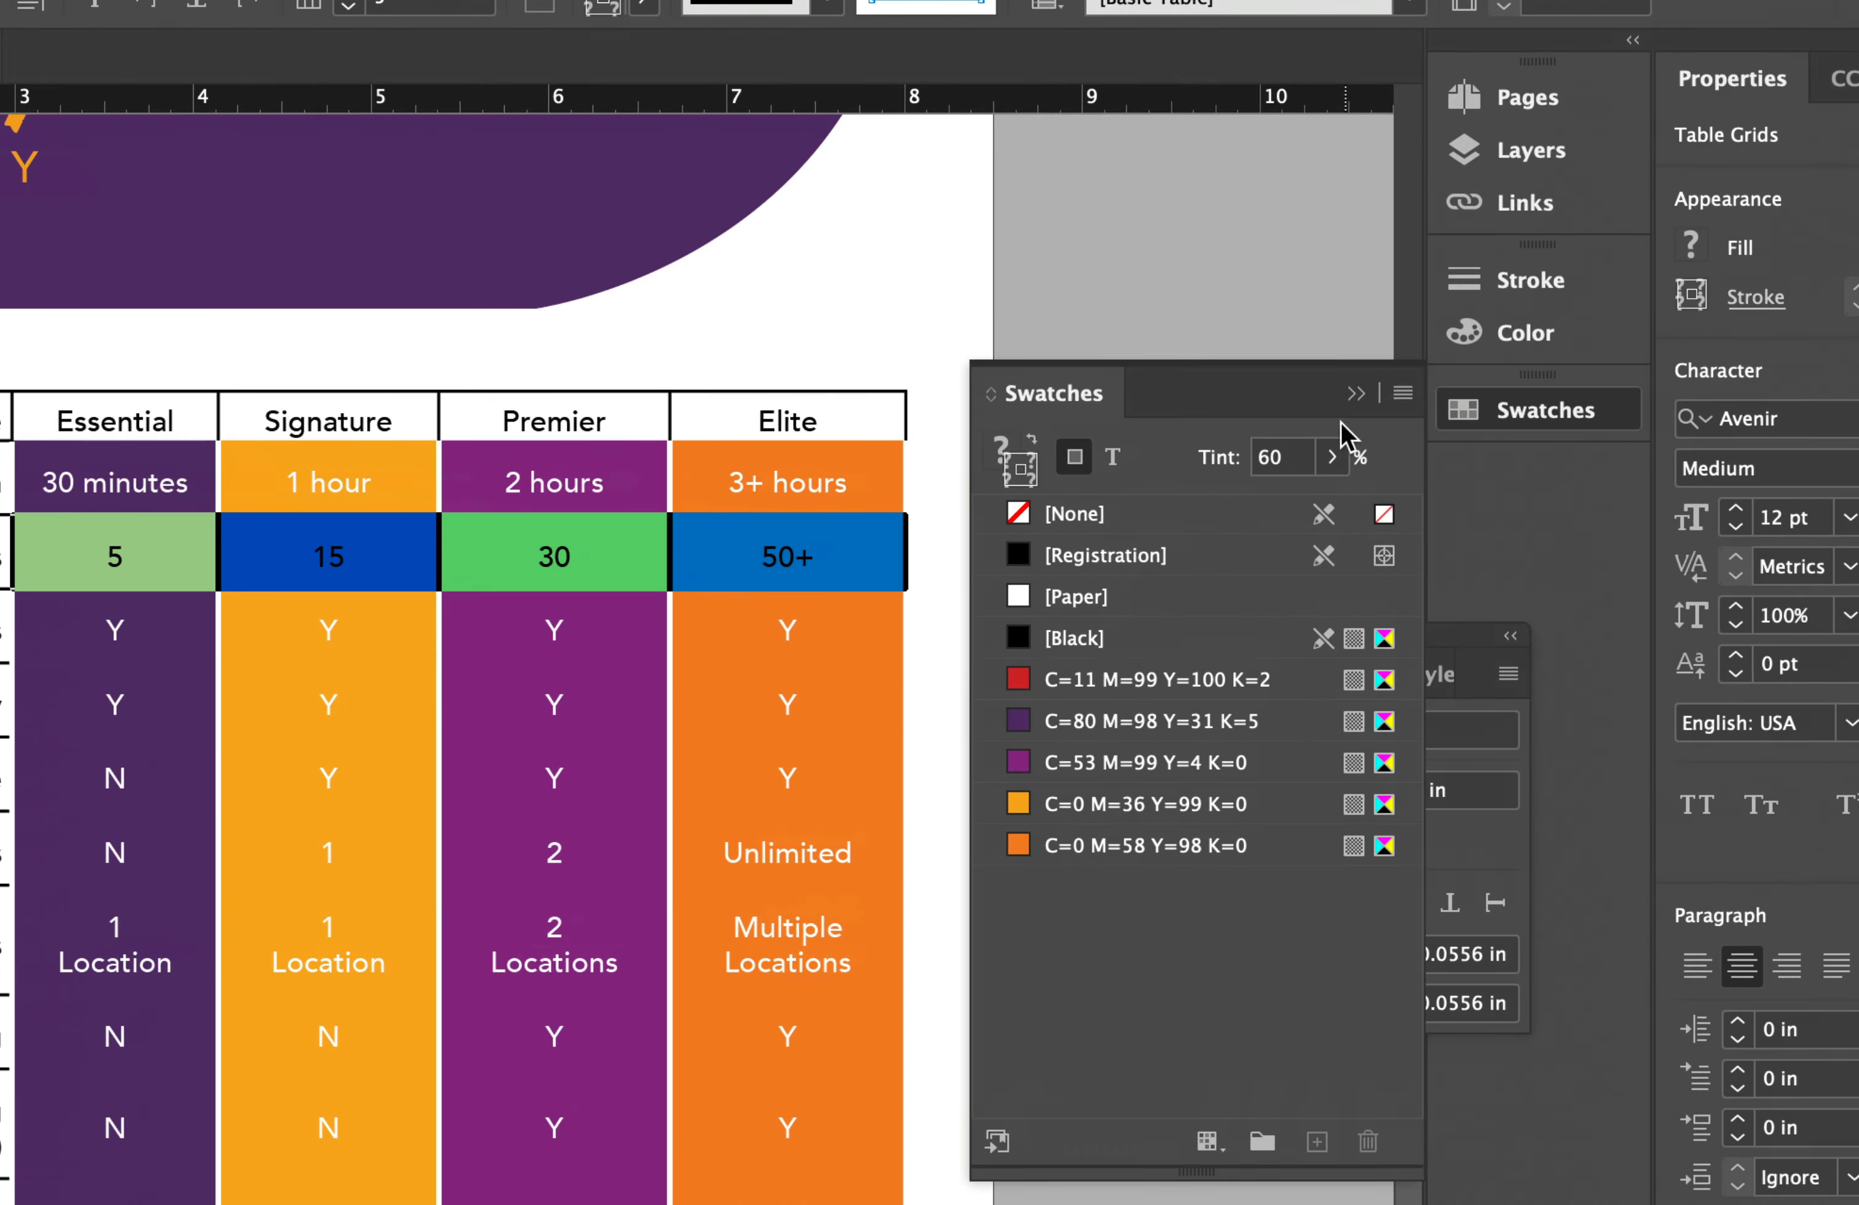
pyautogui.click(1011, 446)
pyautogui.click(1302, 460)
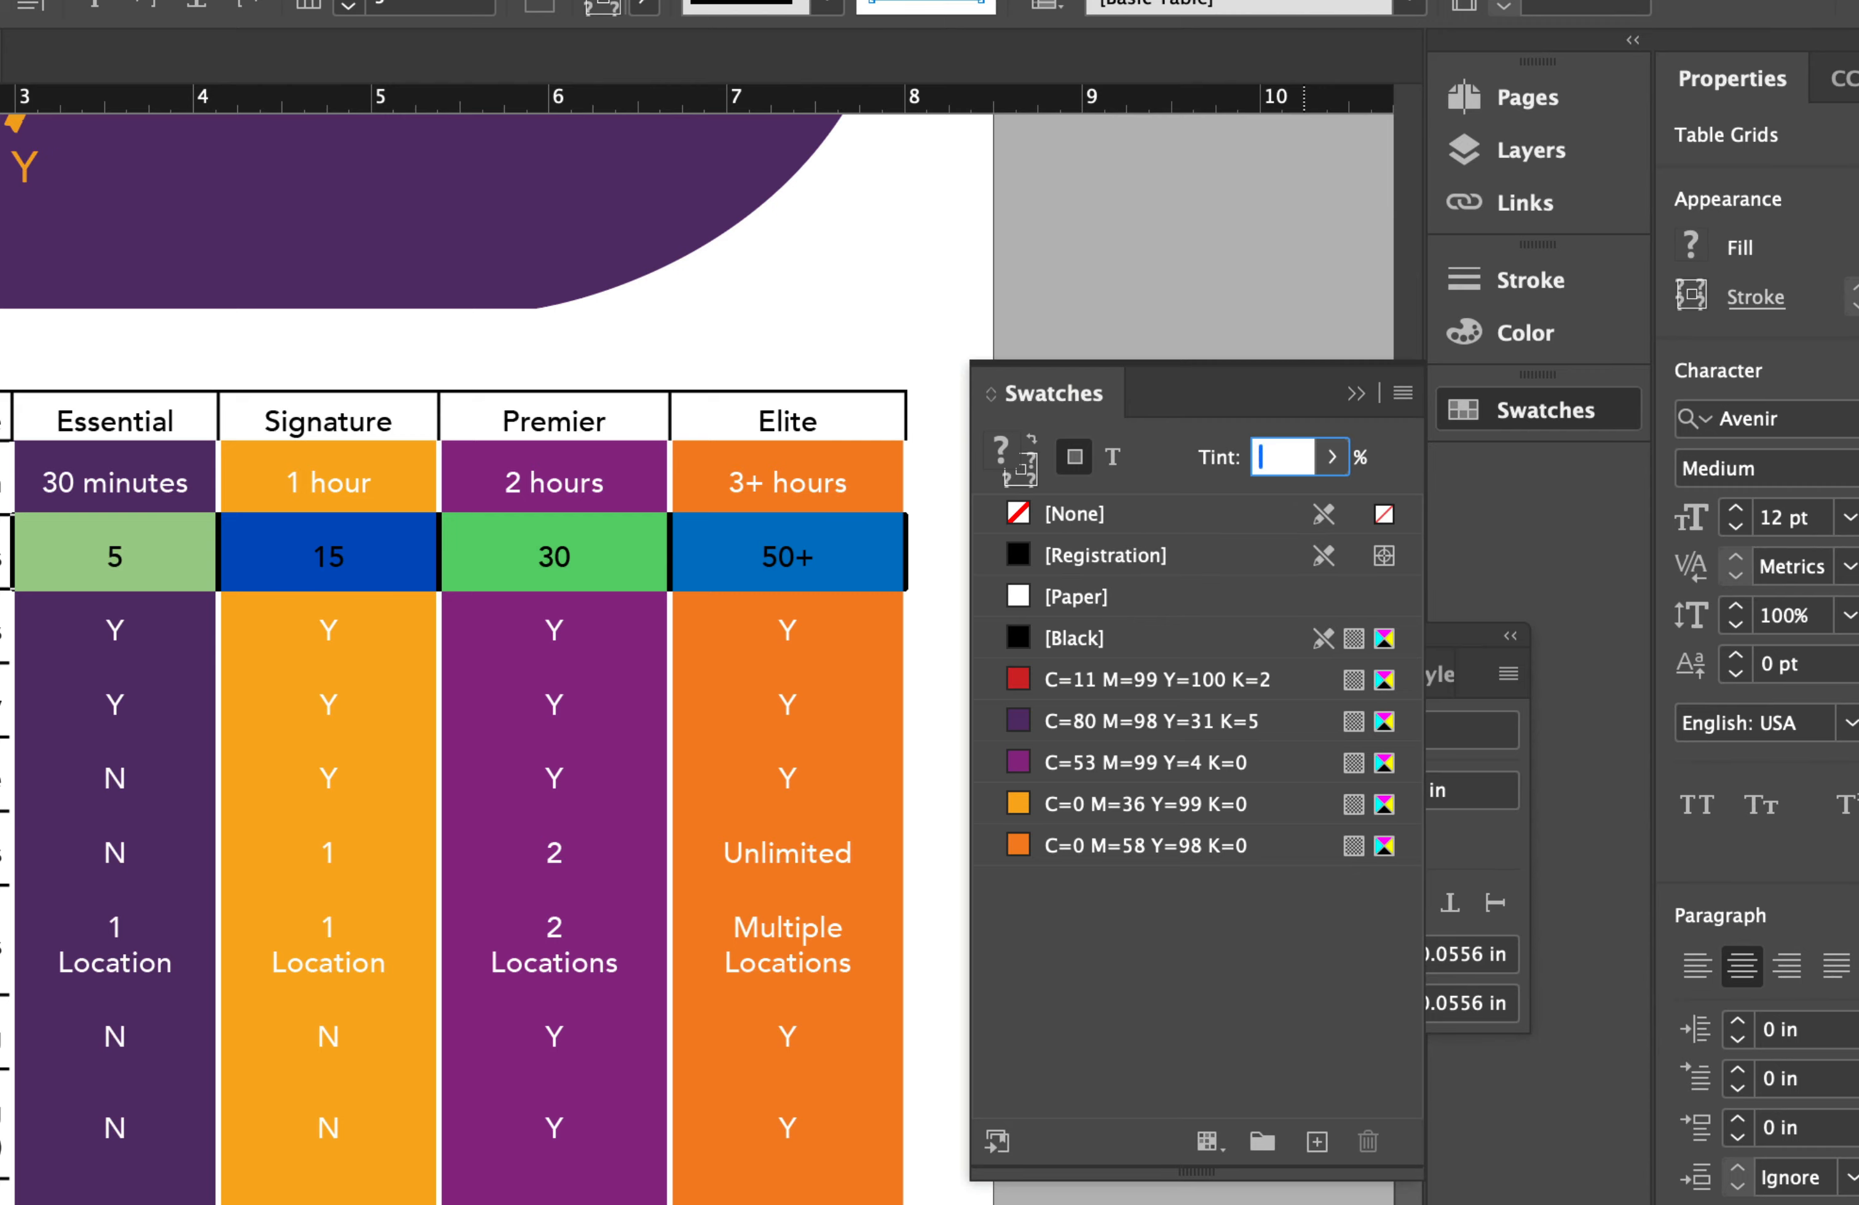
pyautogui.write('60')
pyautogui.press('Return')
pyautogui.click(800, 772)
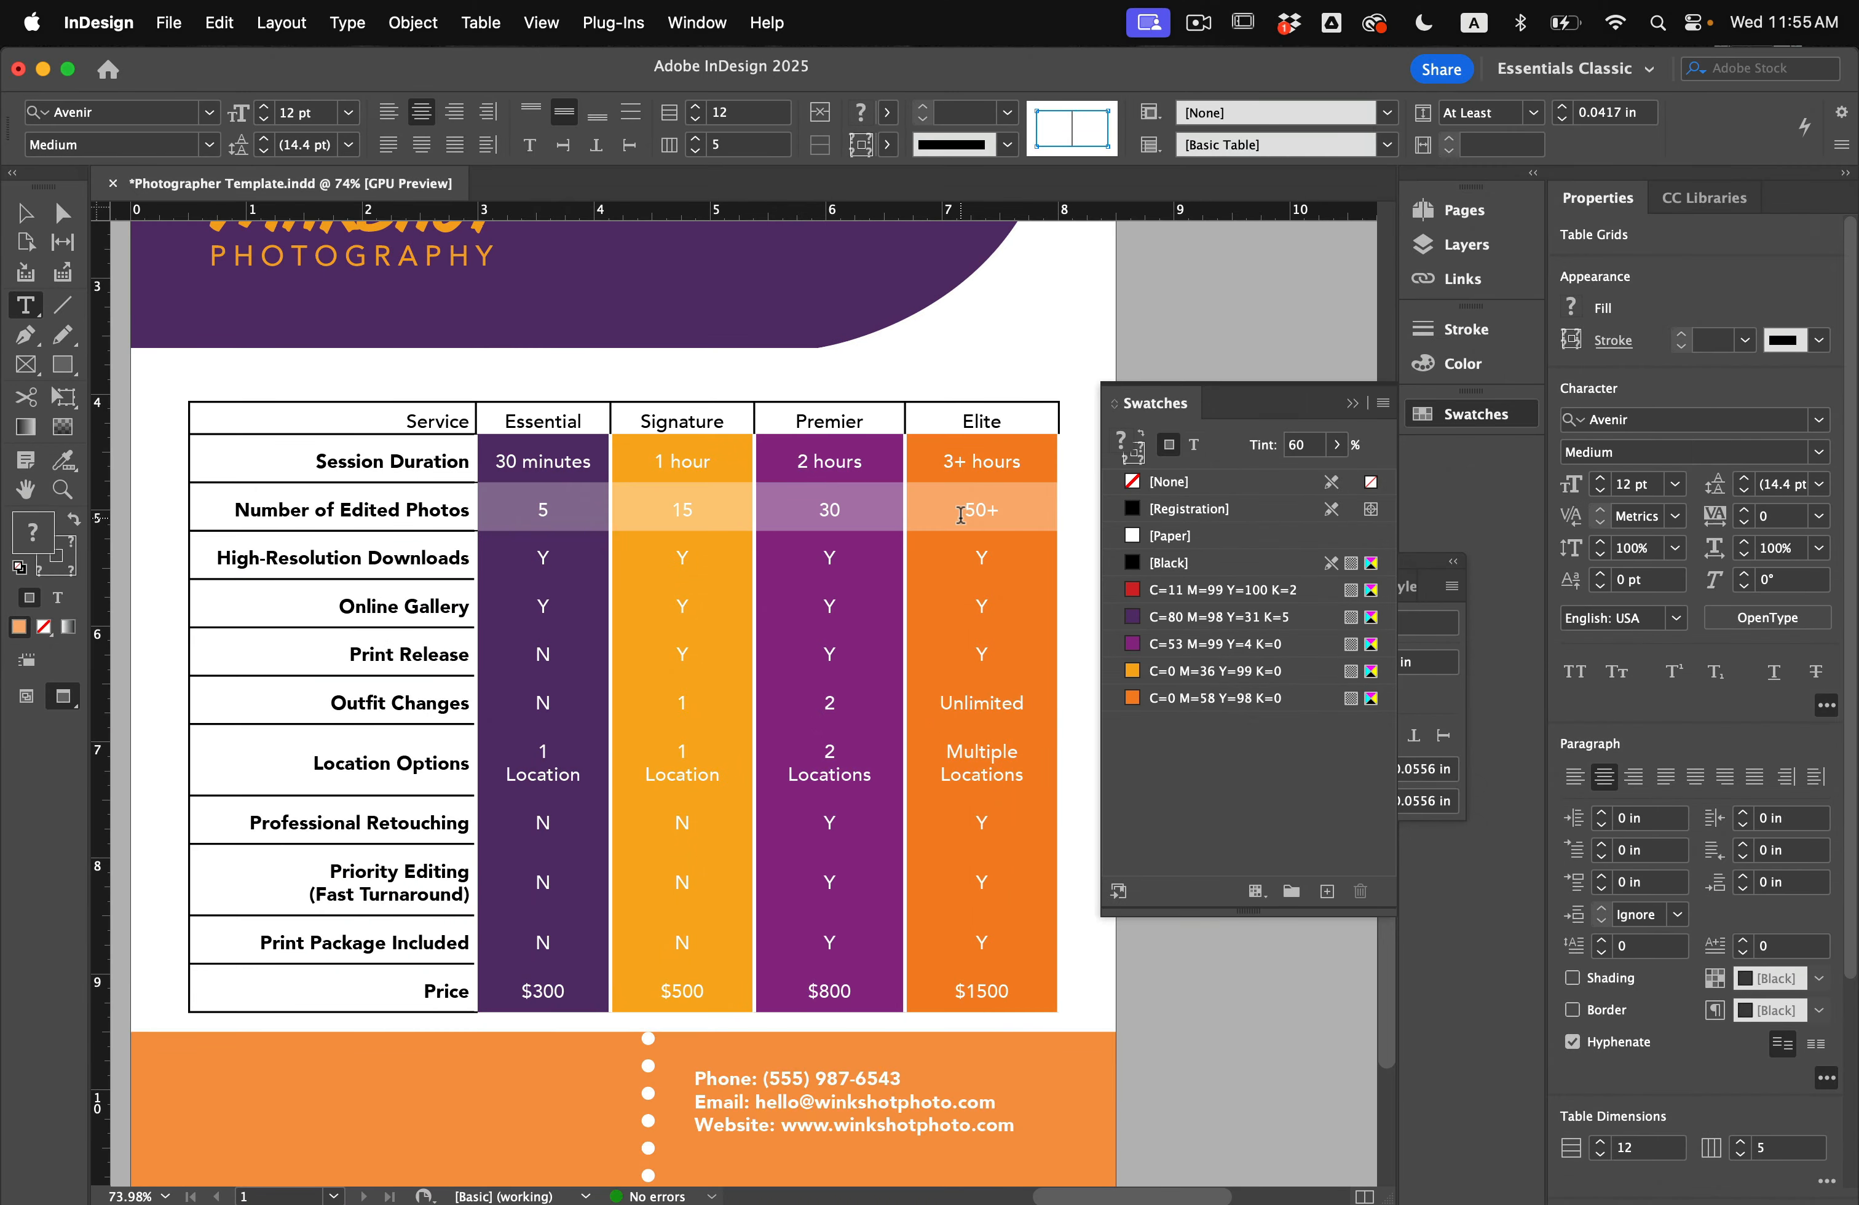
# Step: Set the fill tint of the package cells in the Online Gallery and Outfit Changes rows to 60%
pyautogui.moveTo(596, 610); pyautogui.dragTo(970, 605)
pyautogui.click(1310, 454)
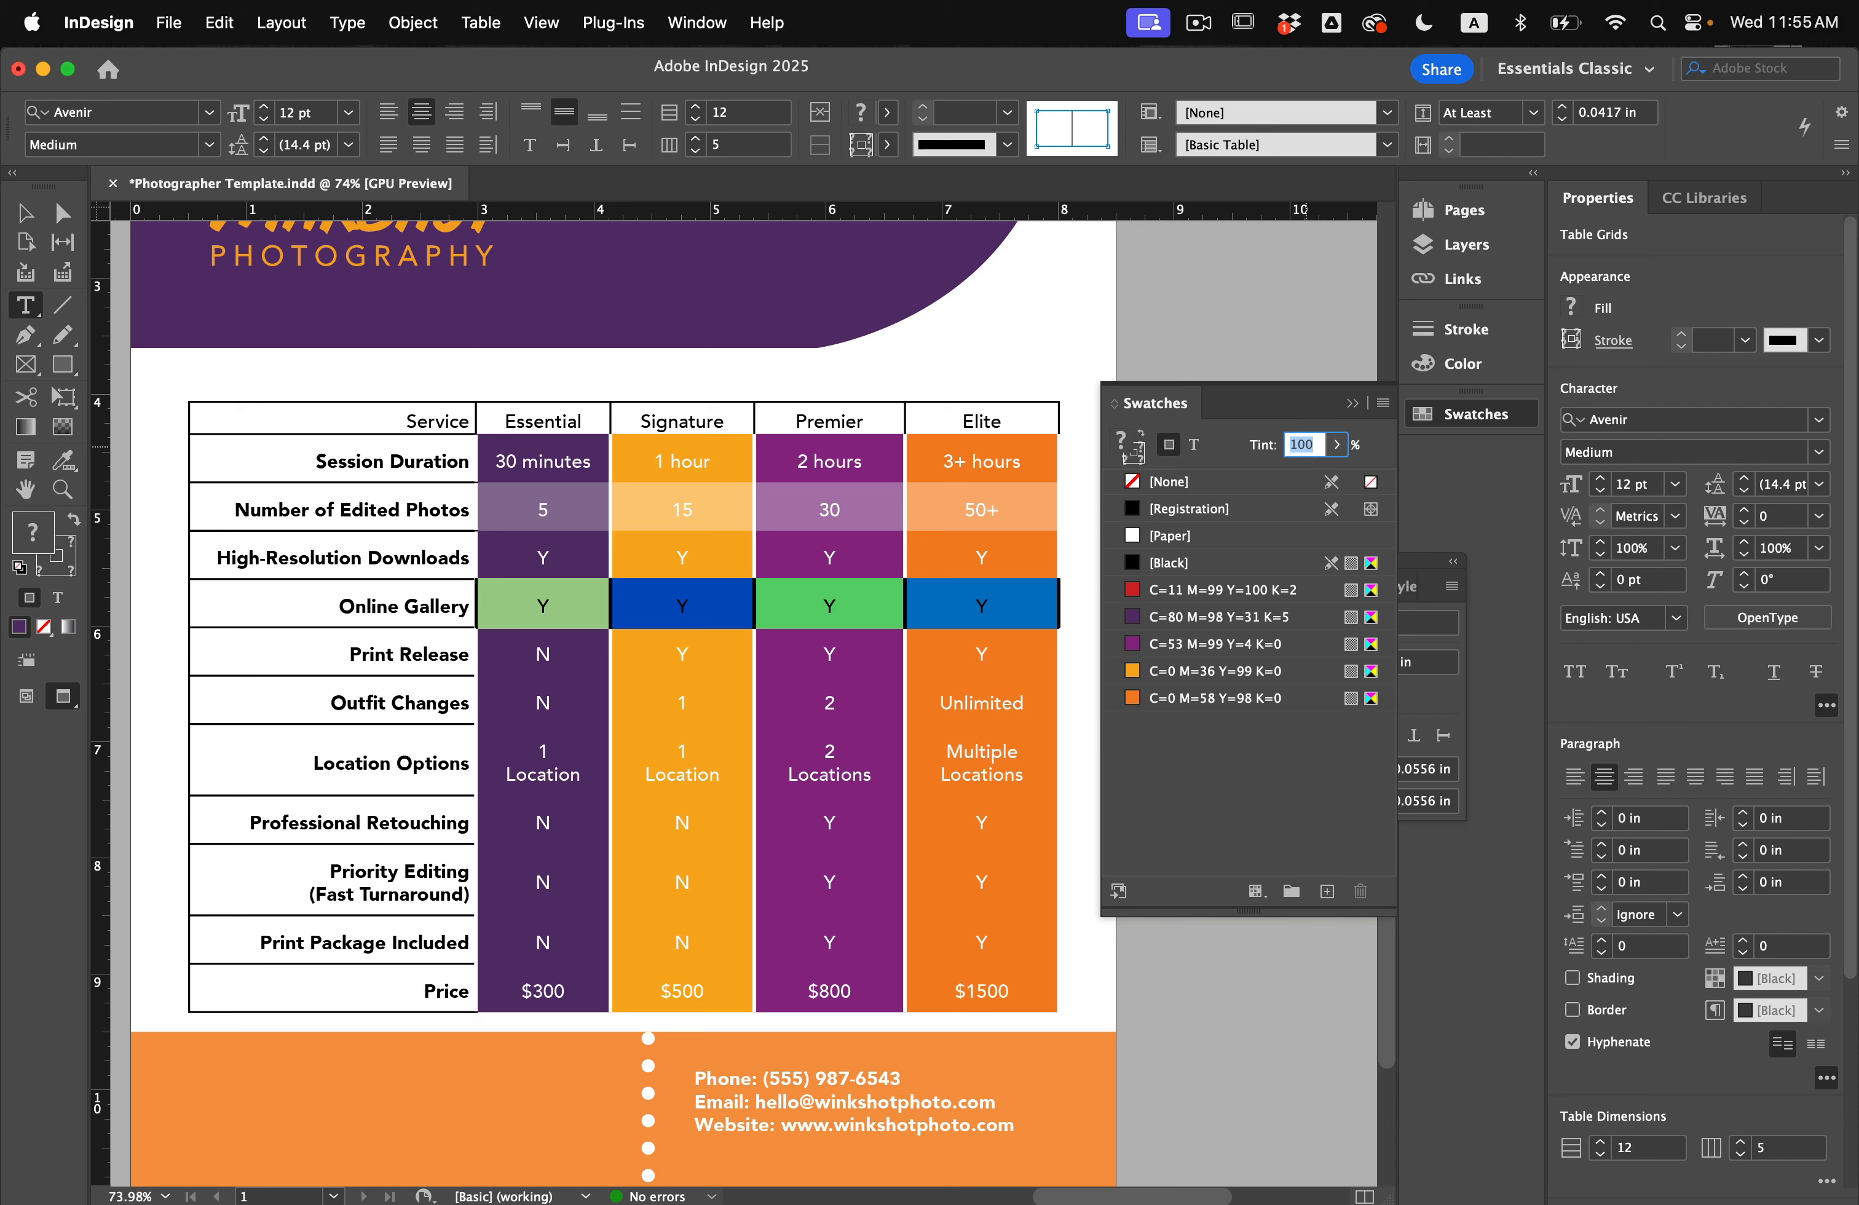
pyautogui.press('Return')
pyautogui.moveTo(565, 703); pyautogui.dragTo(943, 702)
pyautogui.click(1316, 443)
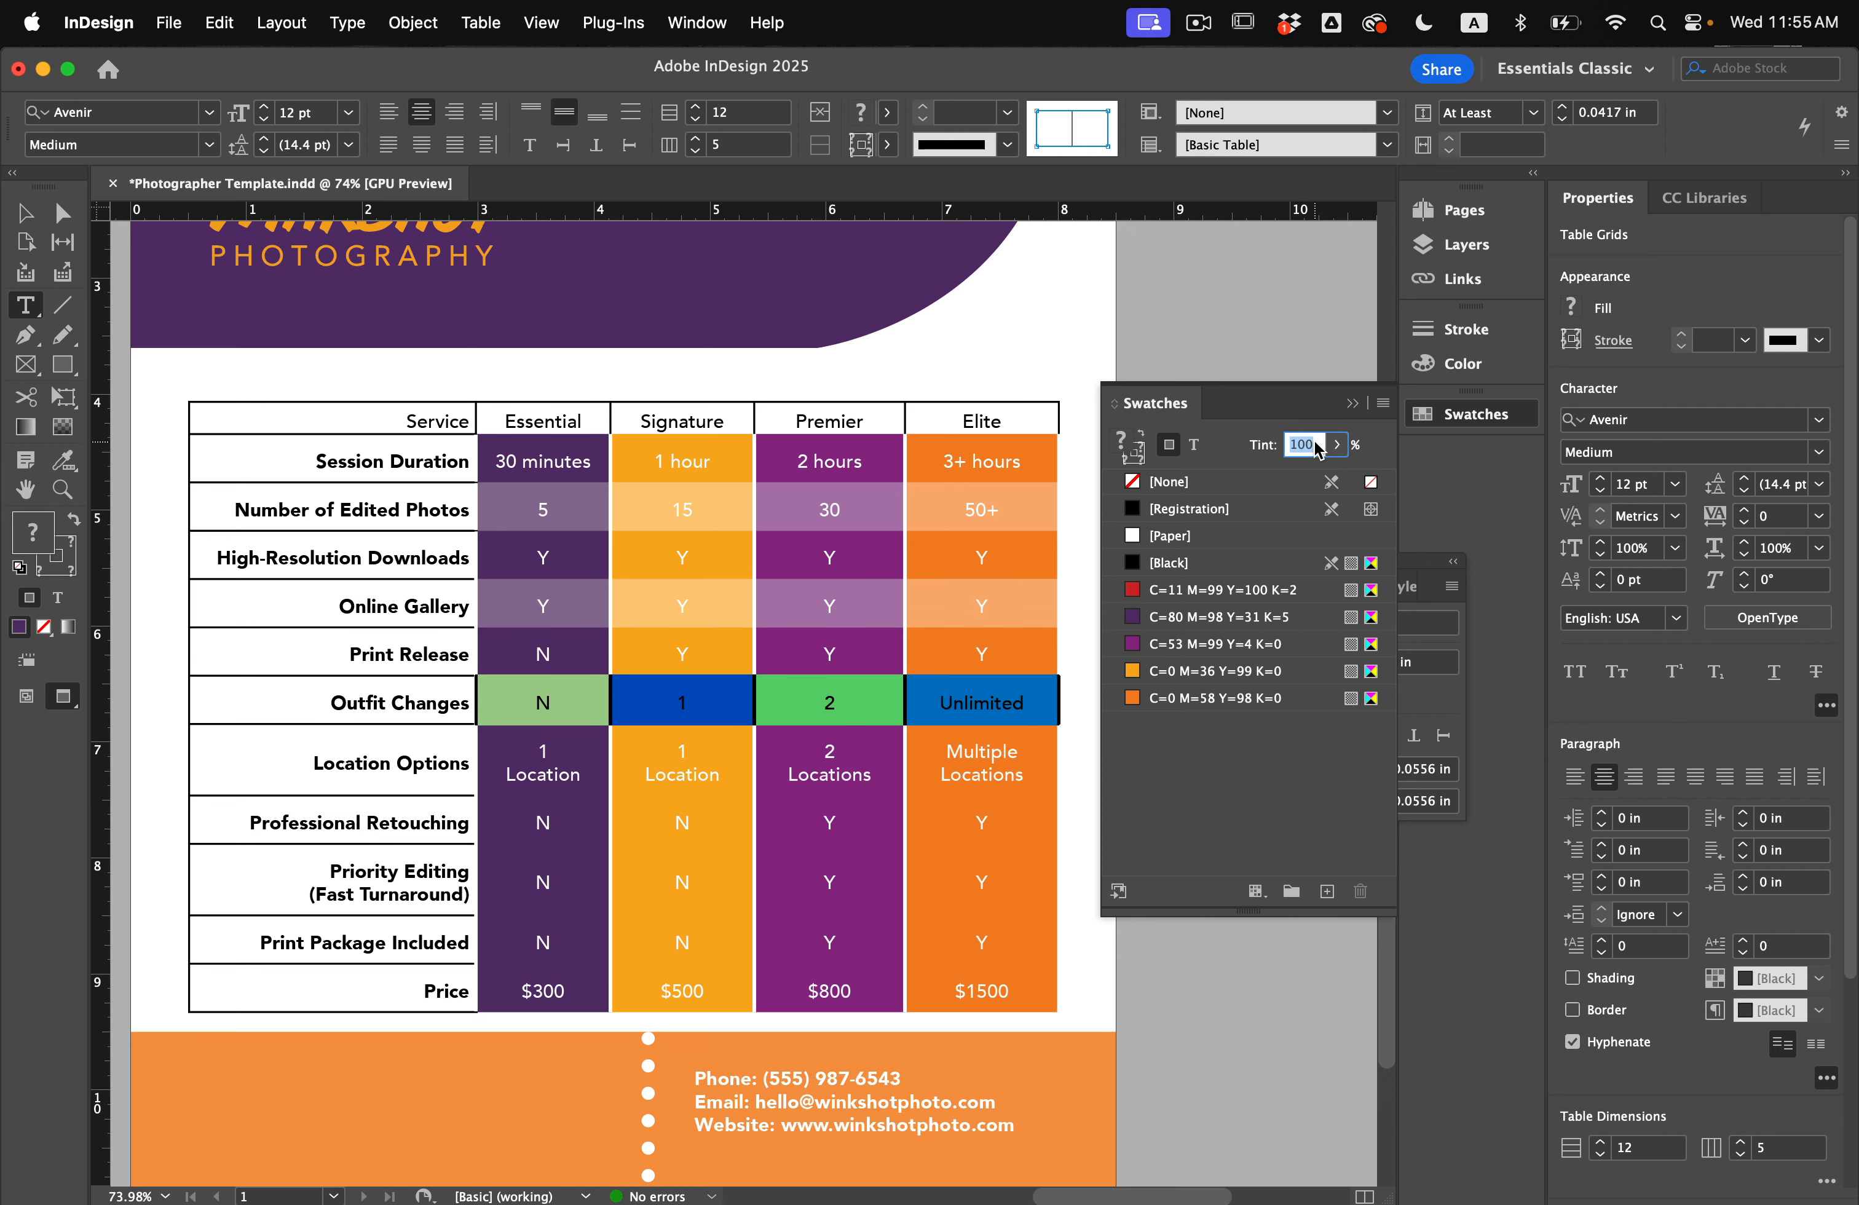
pyautogui.write('60')
pyautogui.press('Return')
# Step: Set the fill tint of the package cells in the Professional Retouching and Print Package Included rows to 60%
pyautogui.moveTo(548, 821); pyautogui.dragTo(951, 823)
pyautogui.click(1317, 447)
pyautogui.write('6')
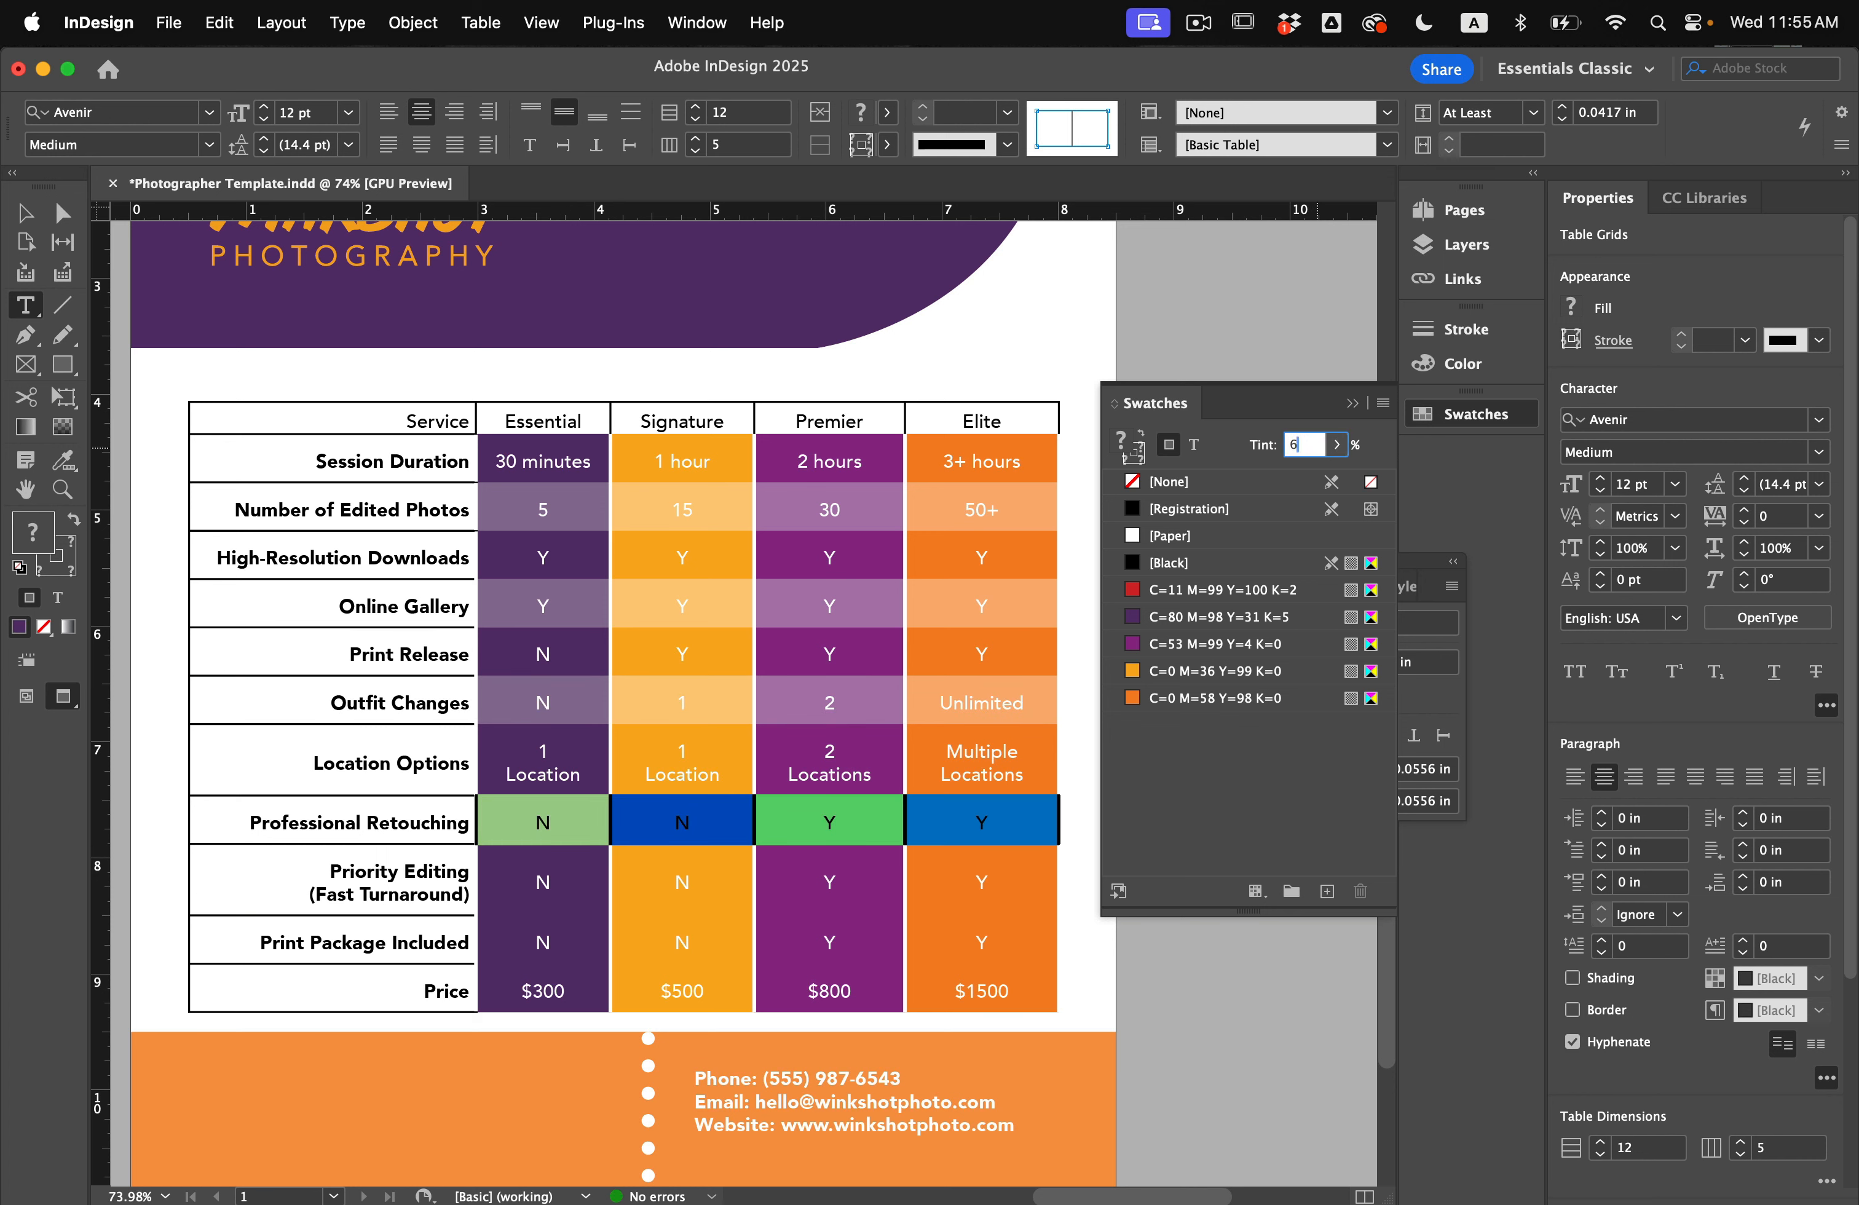
pyautogui.write('0')
pyautogui.press('Return')
pyautogui.moveTo(560, 922)
pyautogui.mouseDown()
pyautogui.moveTo(830, 939)
pyautogui.moveTo(952, 923)
pyautogui.mouseUp()
pyautogui.click(1303, 446)
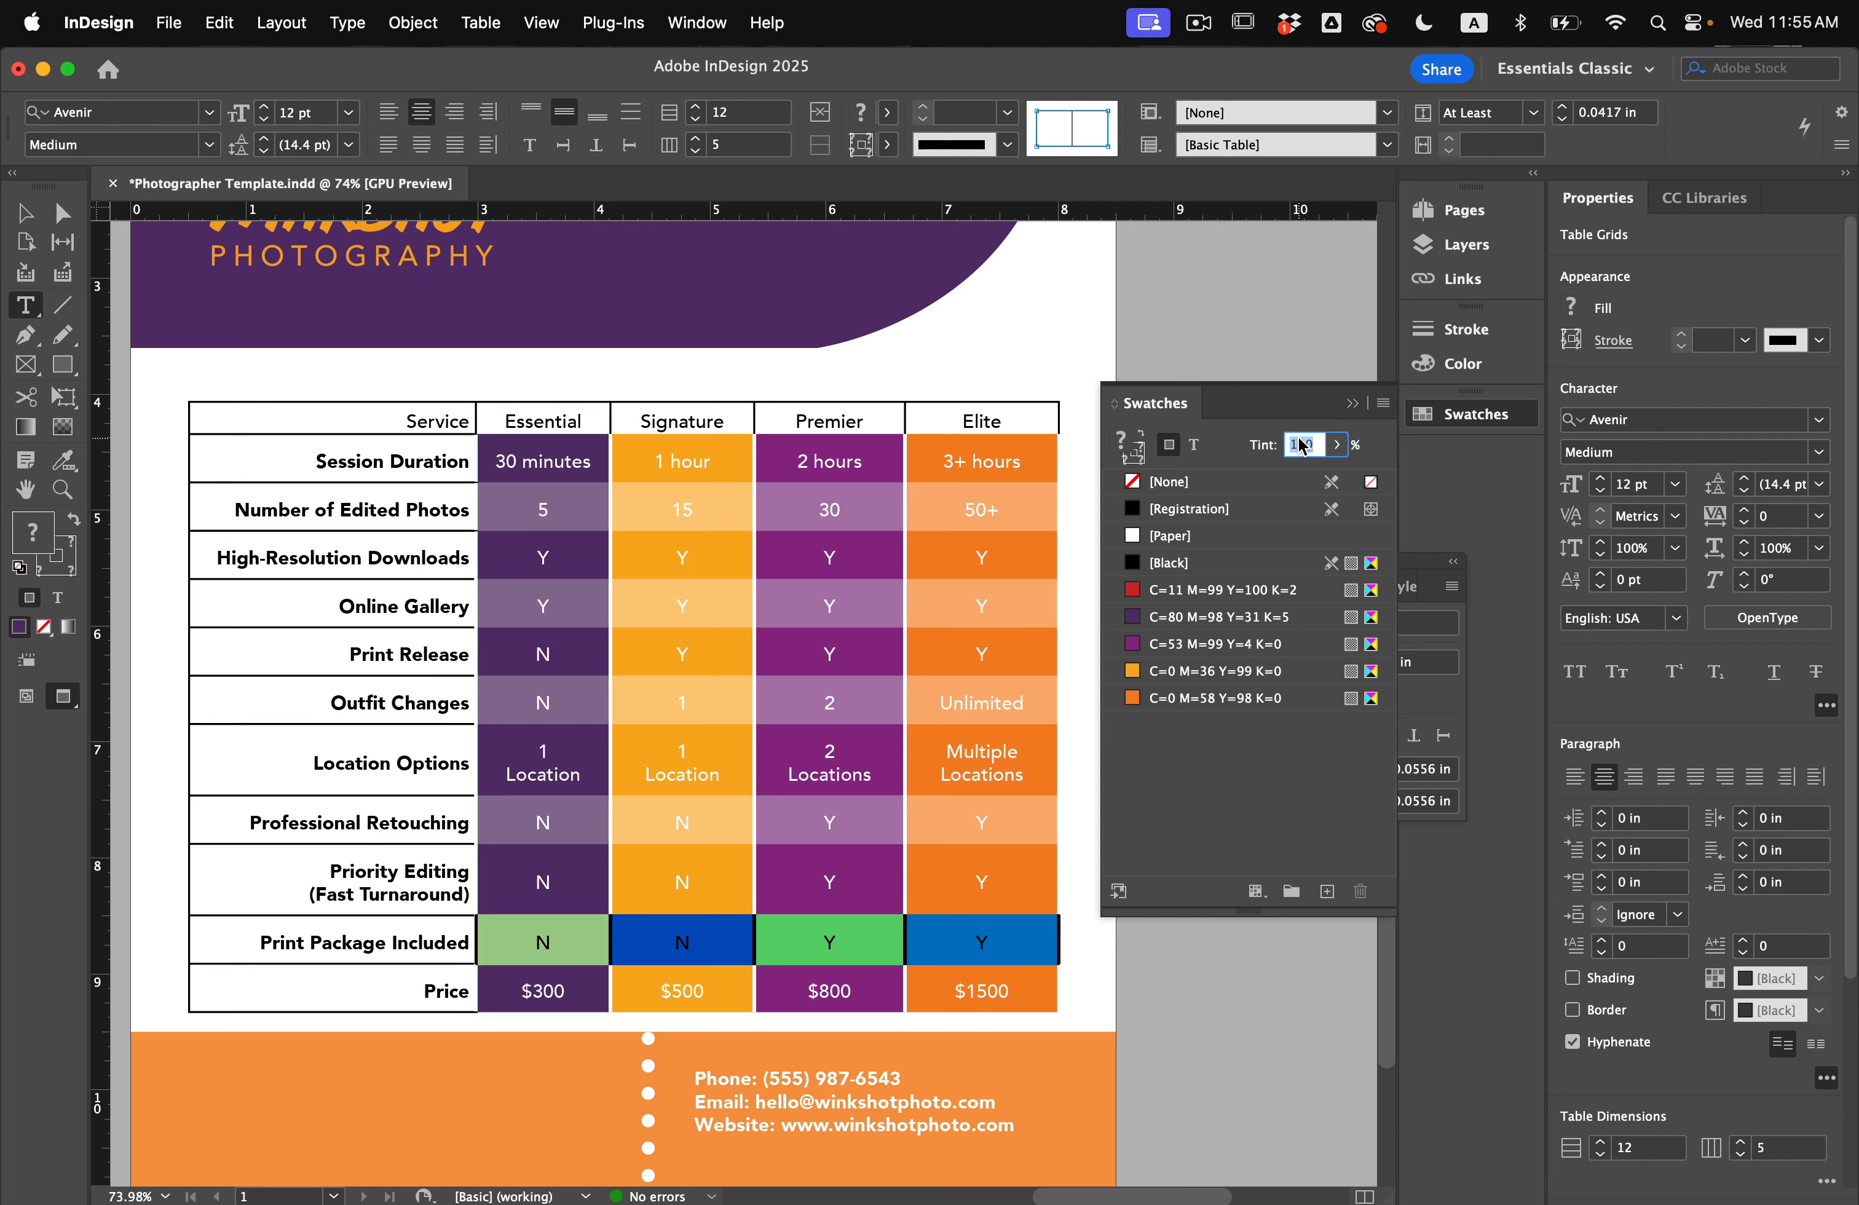
pyautogui.press('Return')
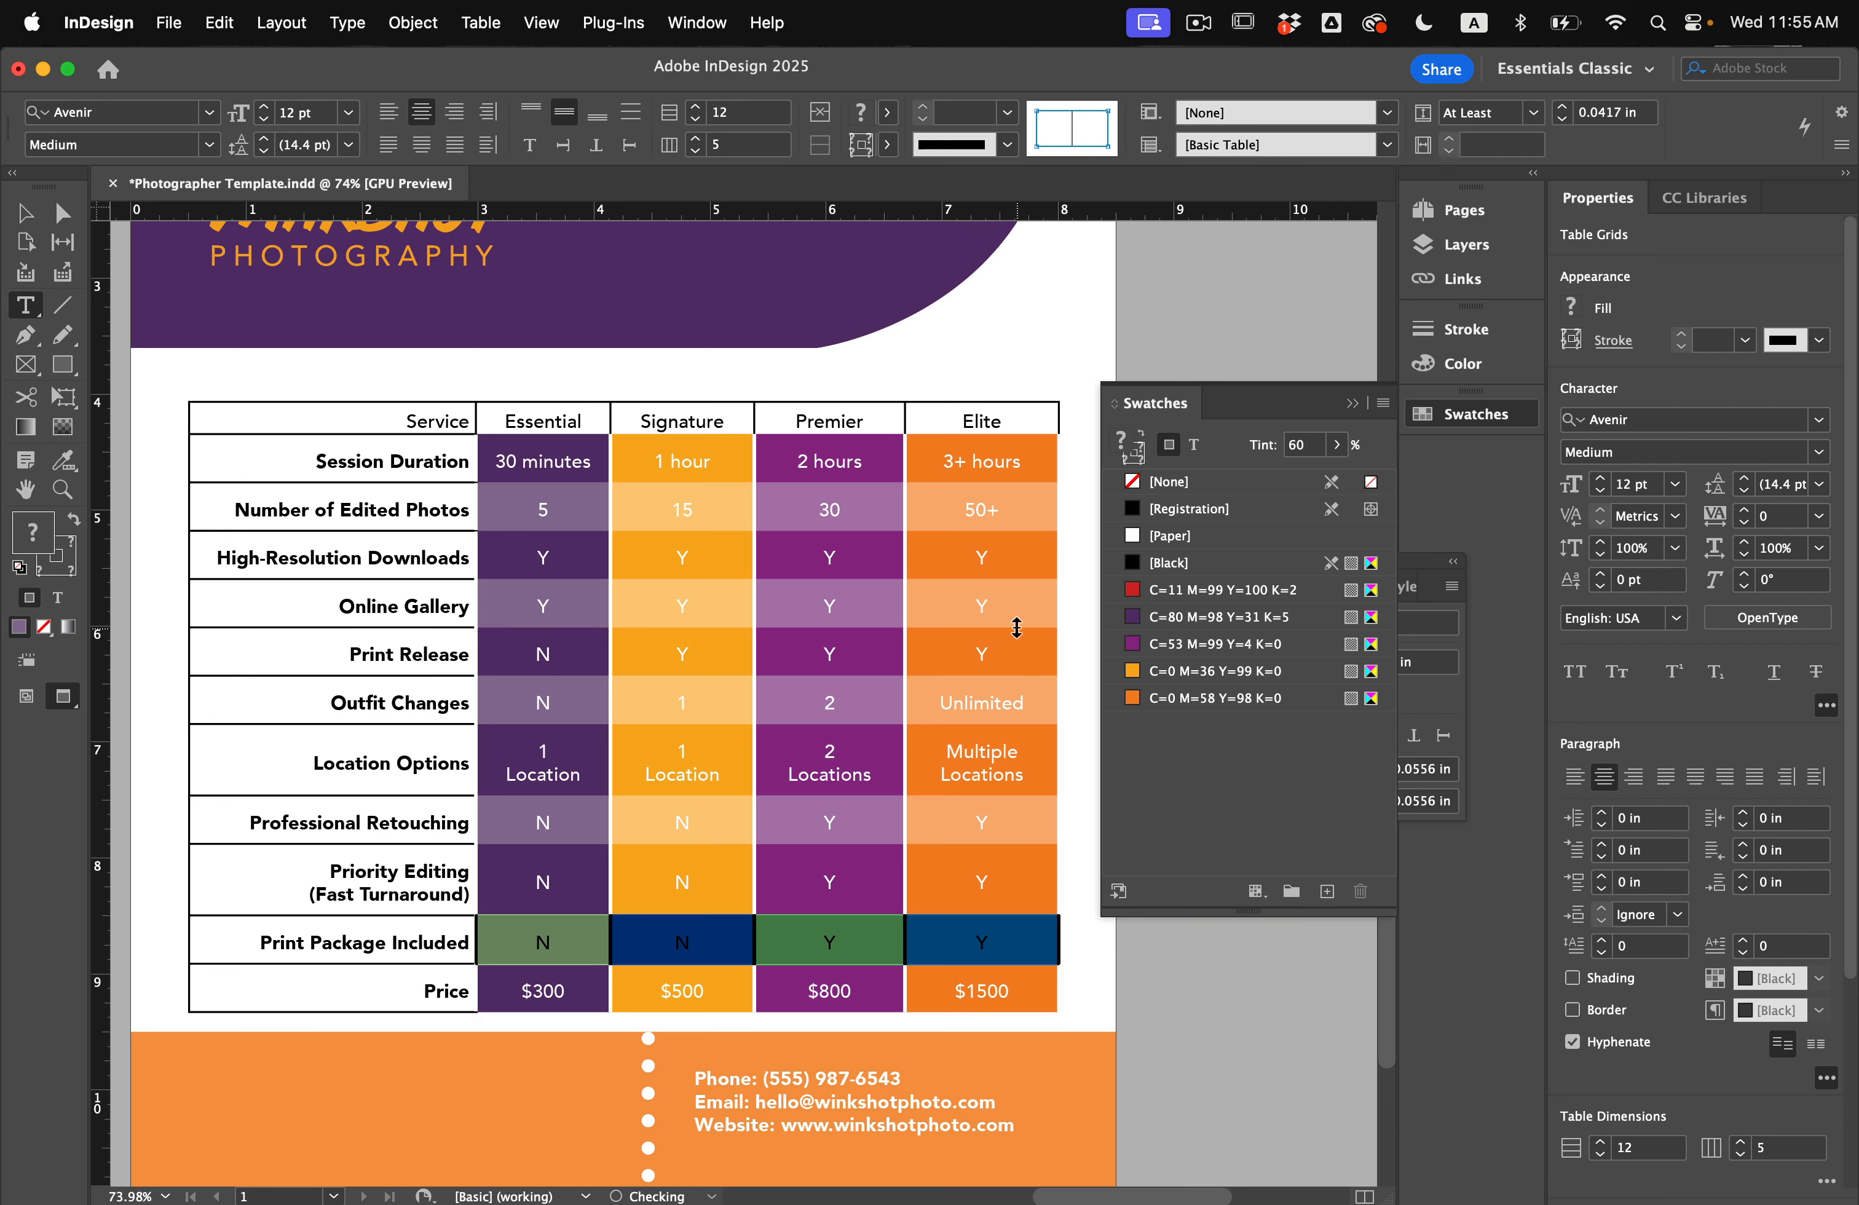
pyautogui.click(1016, 773)
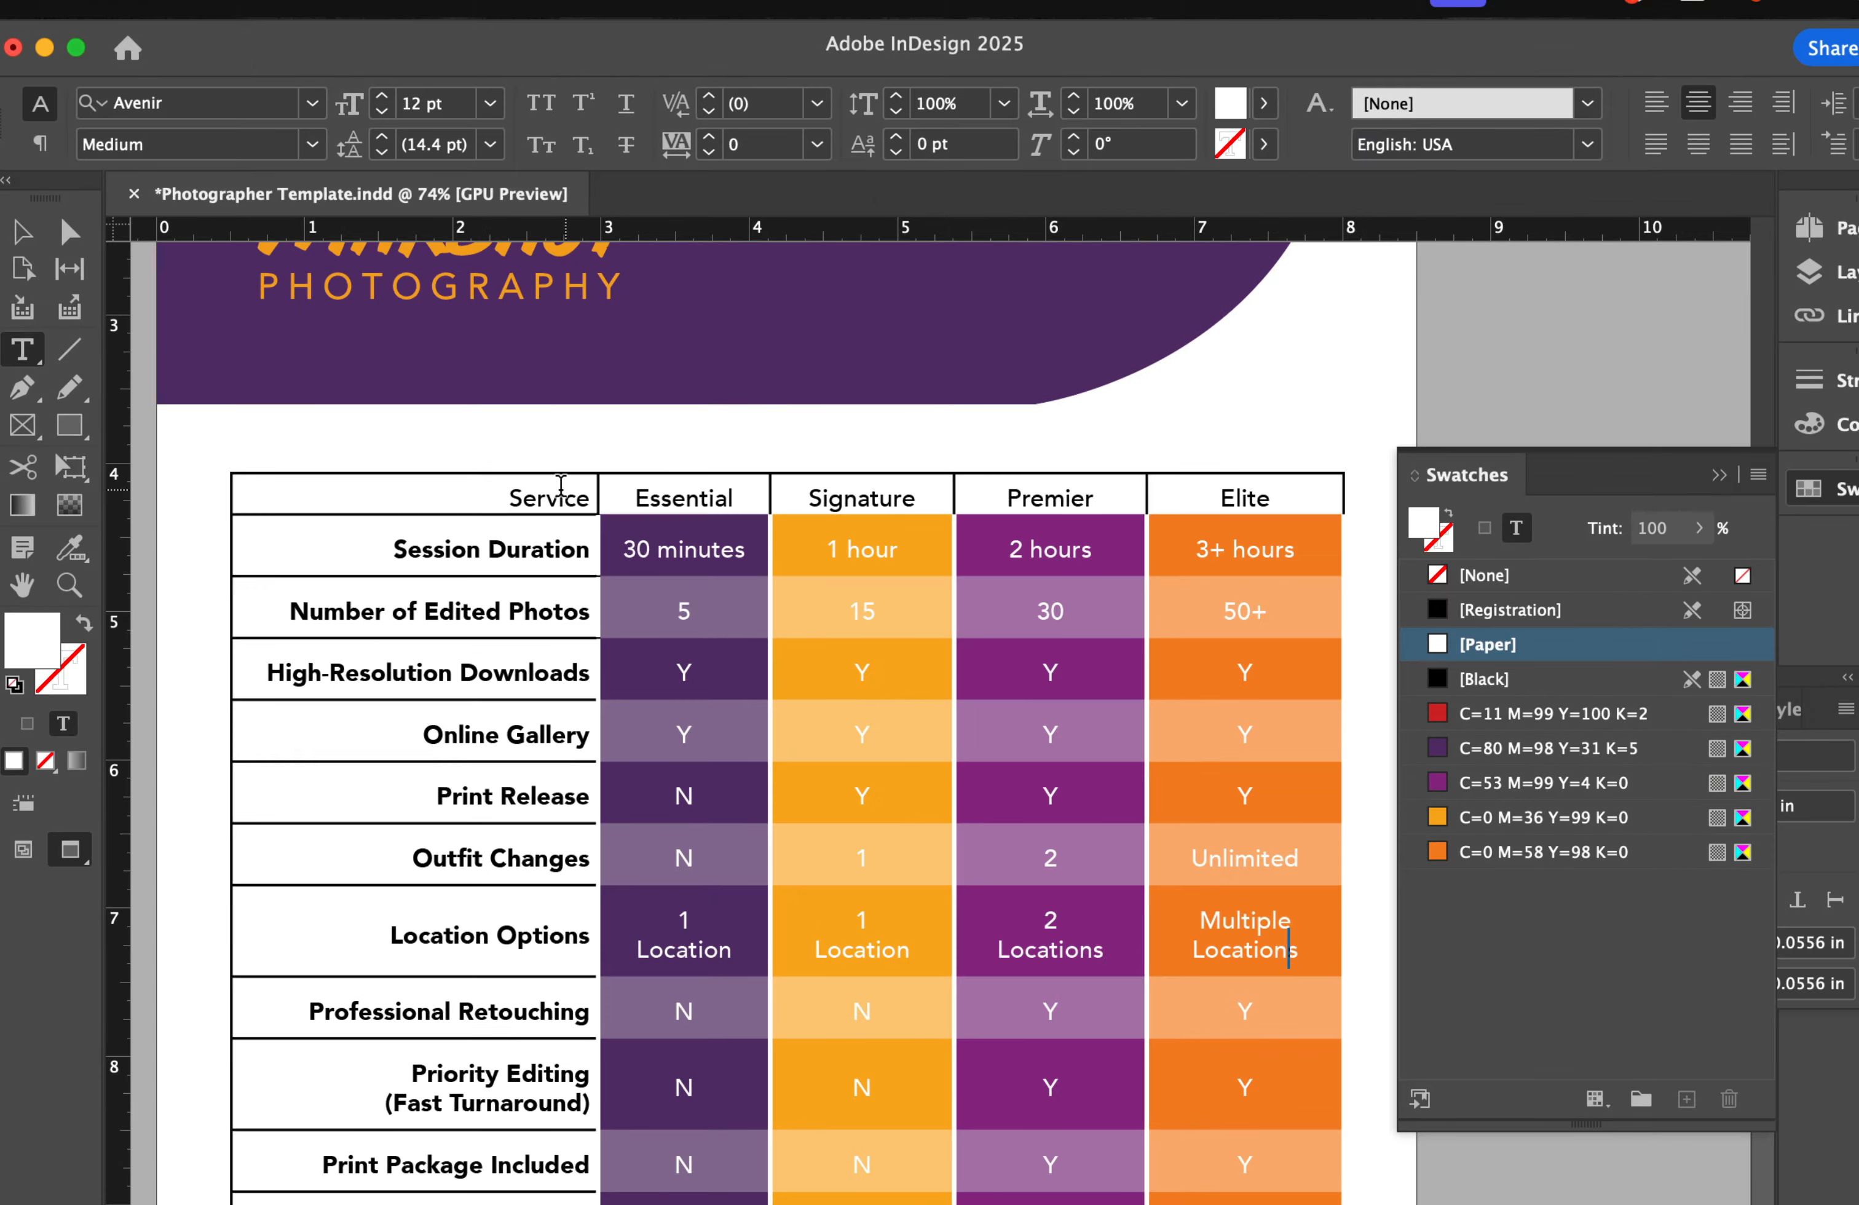
# Step: Remove the header row's cell borders, from Service to Elite, with a stroke weight of 0 pt
pyautogui.moveTo(506, 493); pyautogui.dragTo(924, 498)
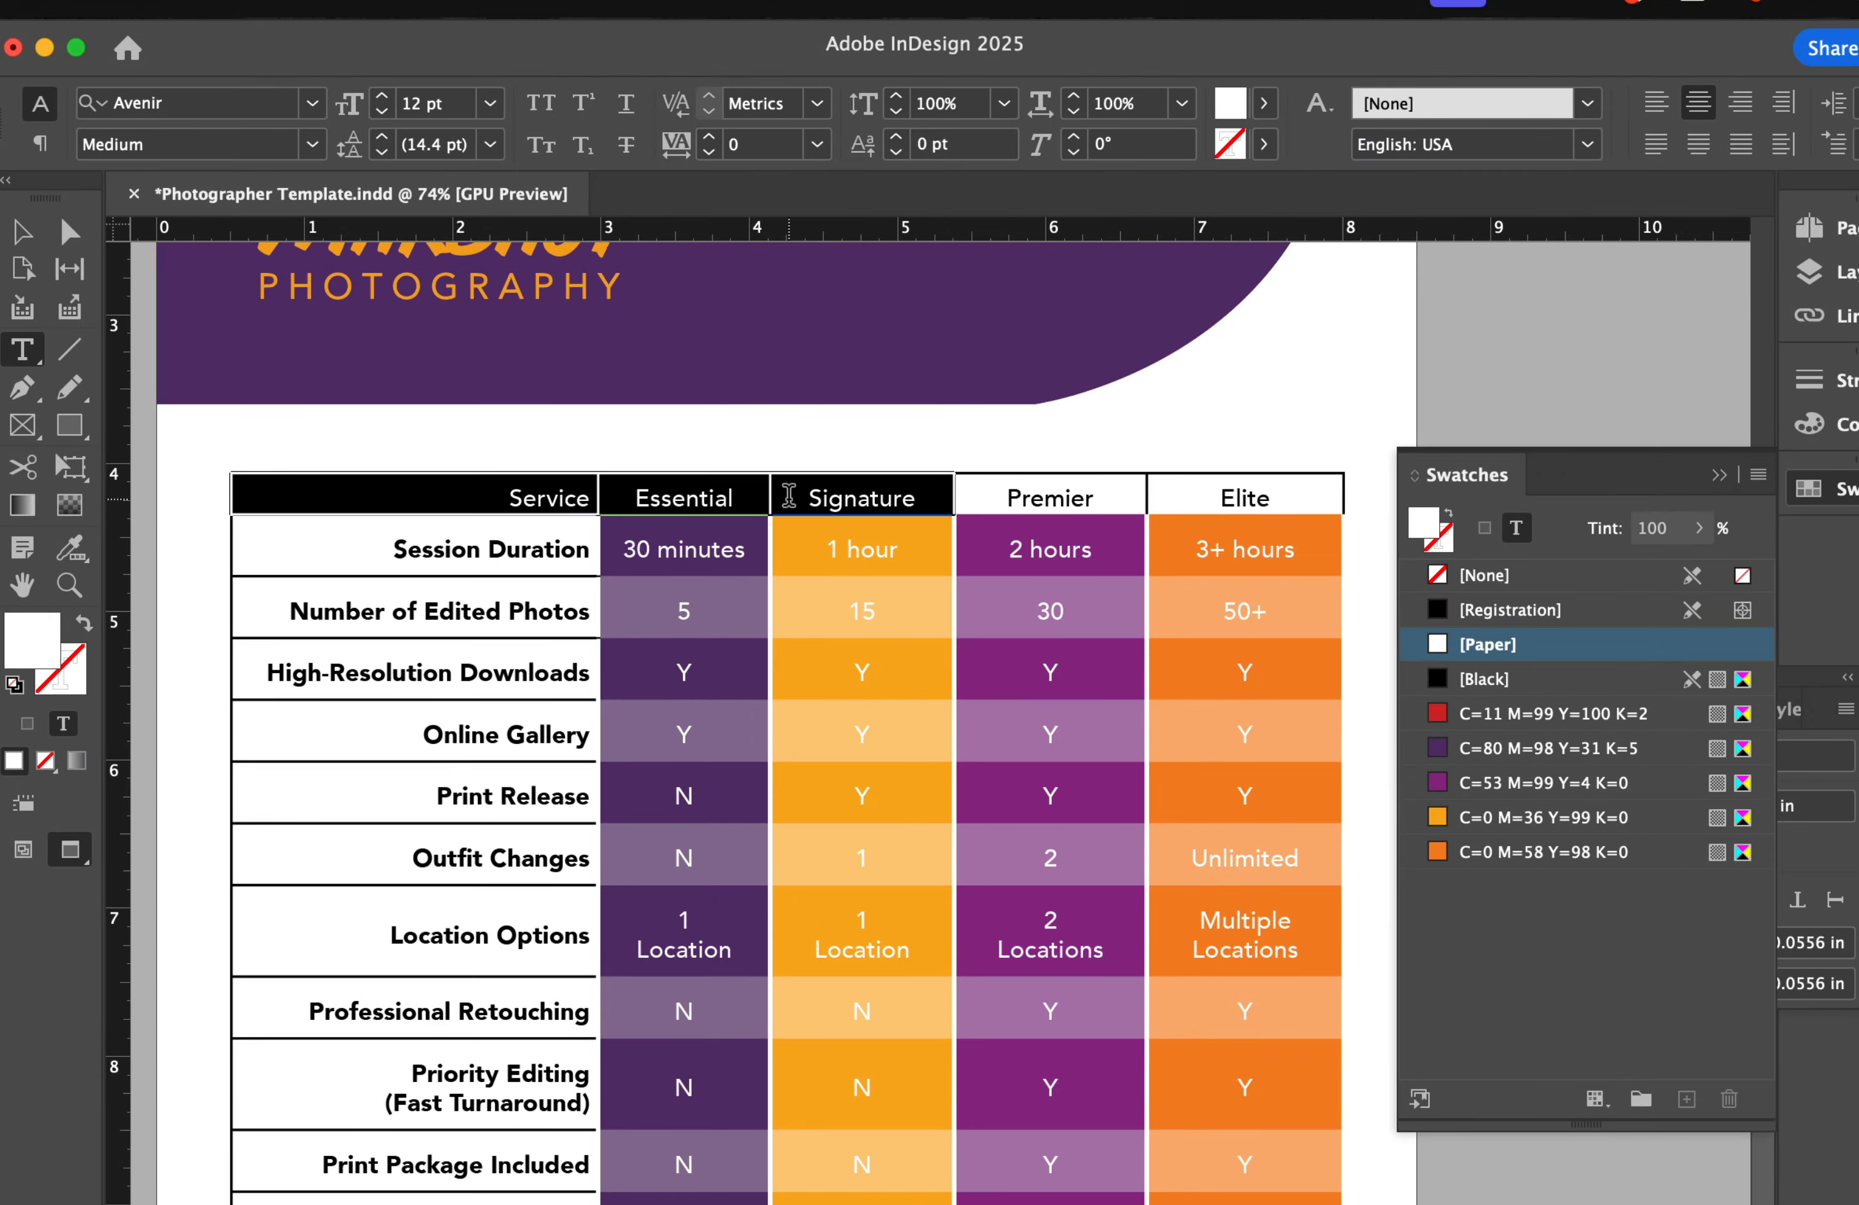
pyautogui.moveTo(789, 495); pyautogui.dragTo(1087, 398)
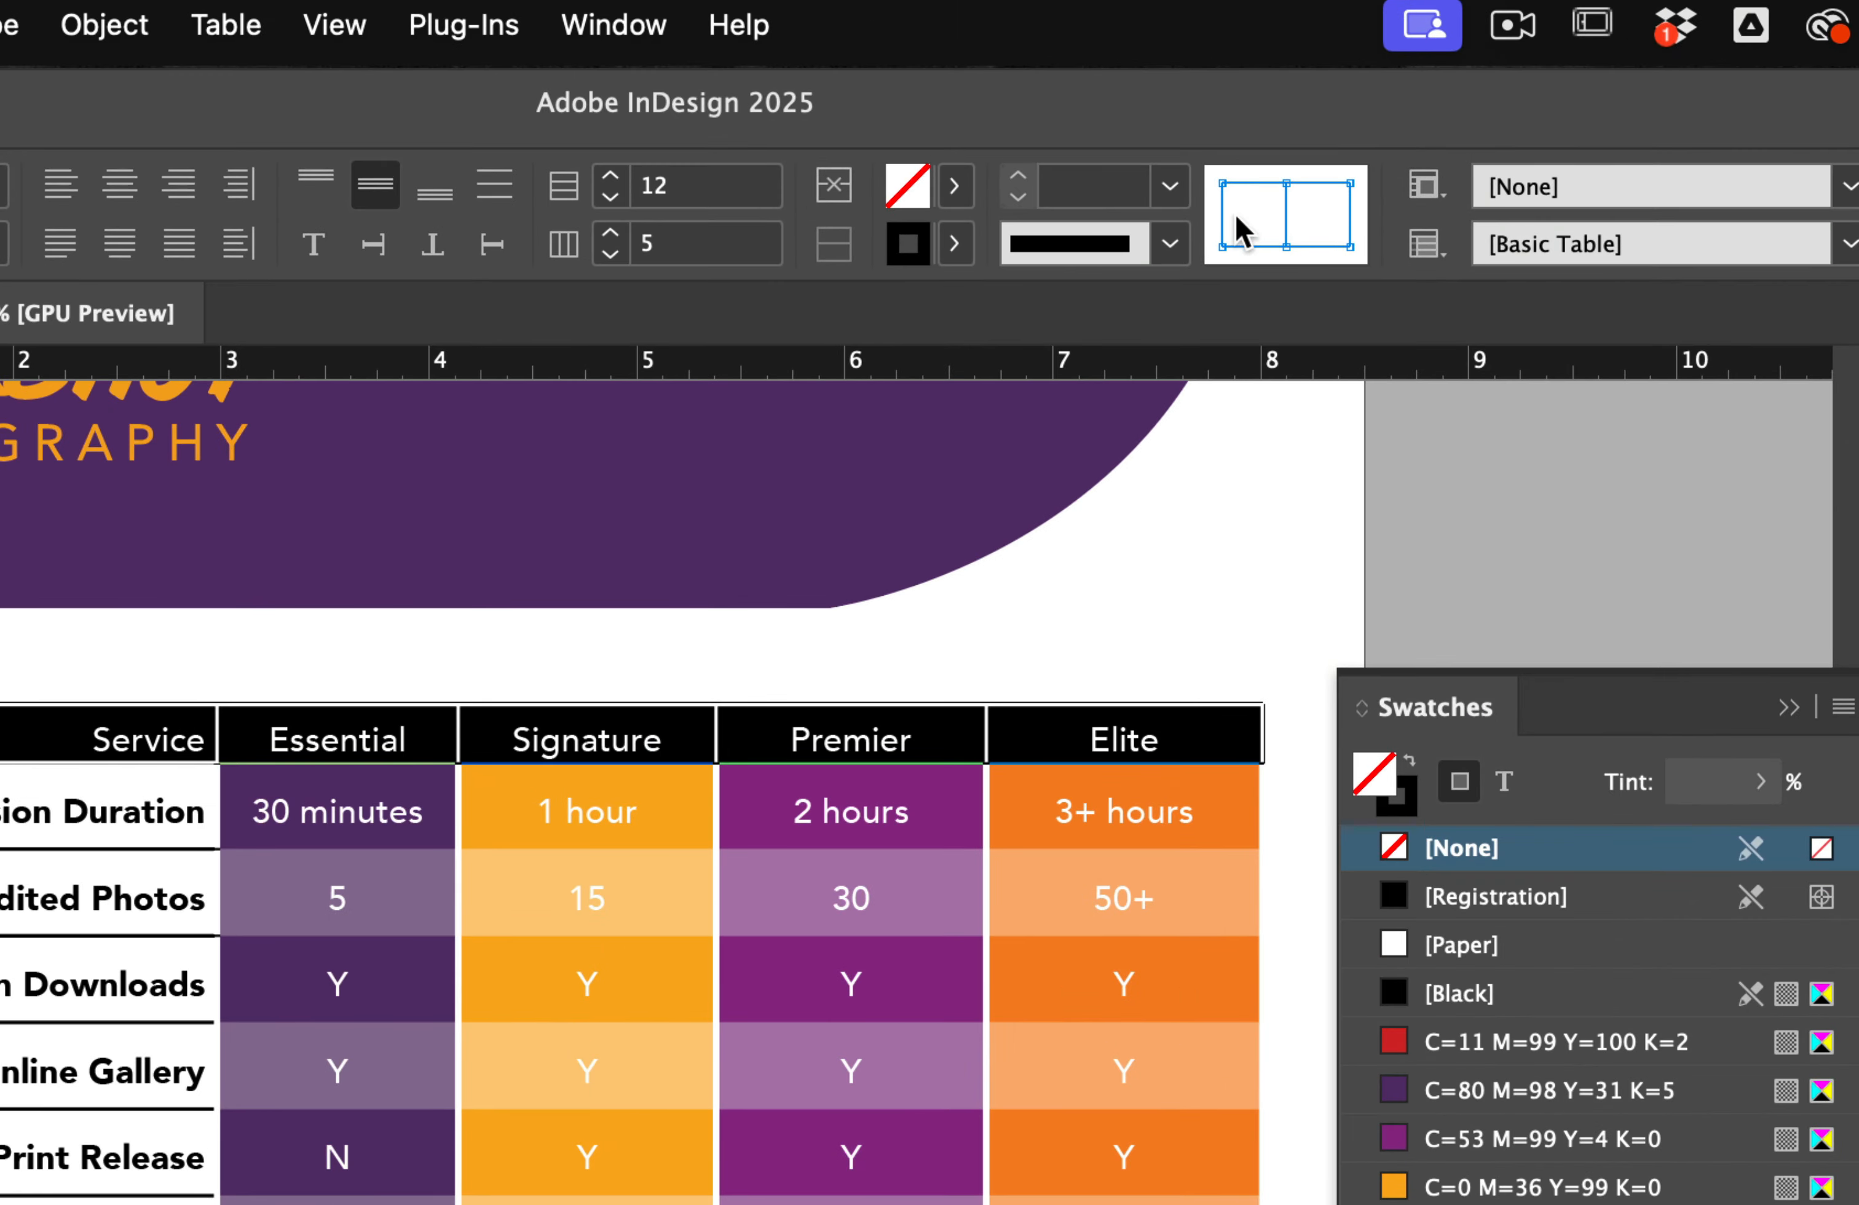
pyautogui.click(1041, 188)
pyautogui.write('0')
pyautogui.press('Return')
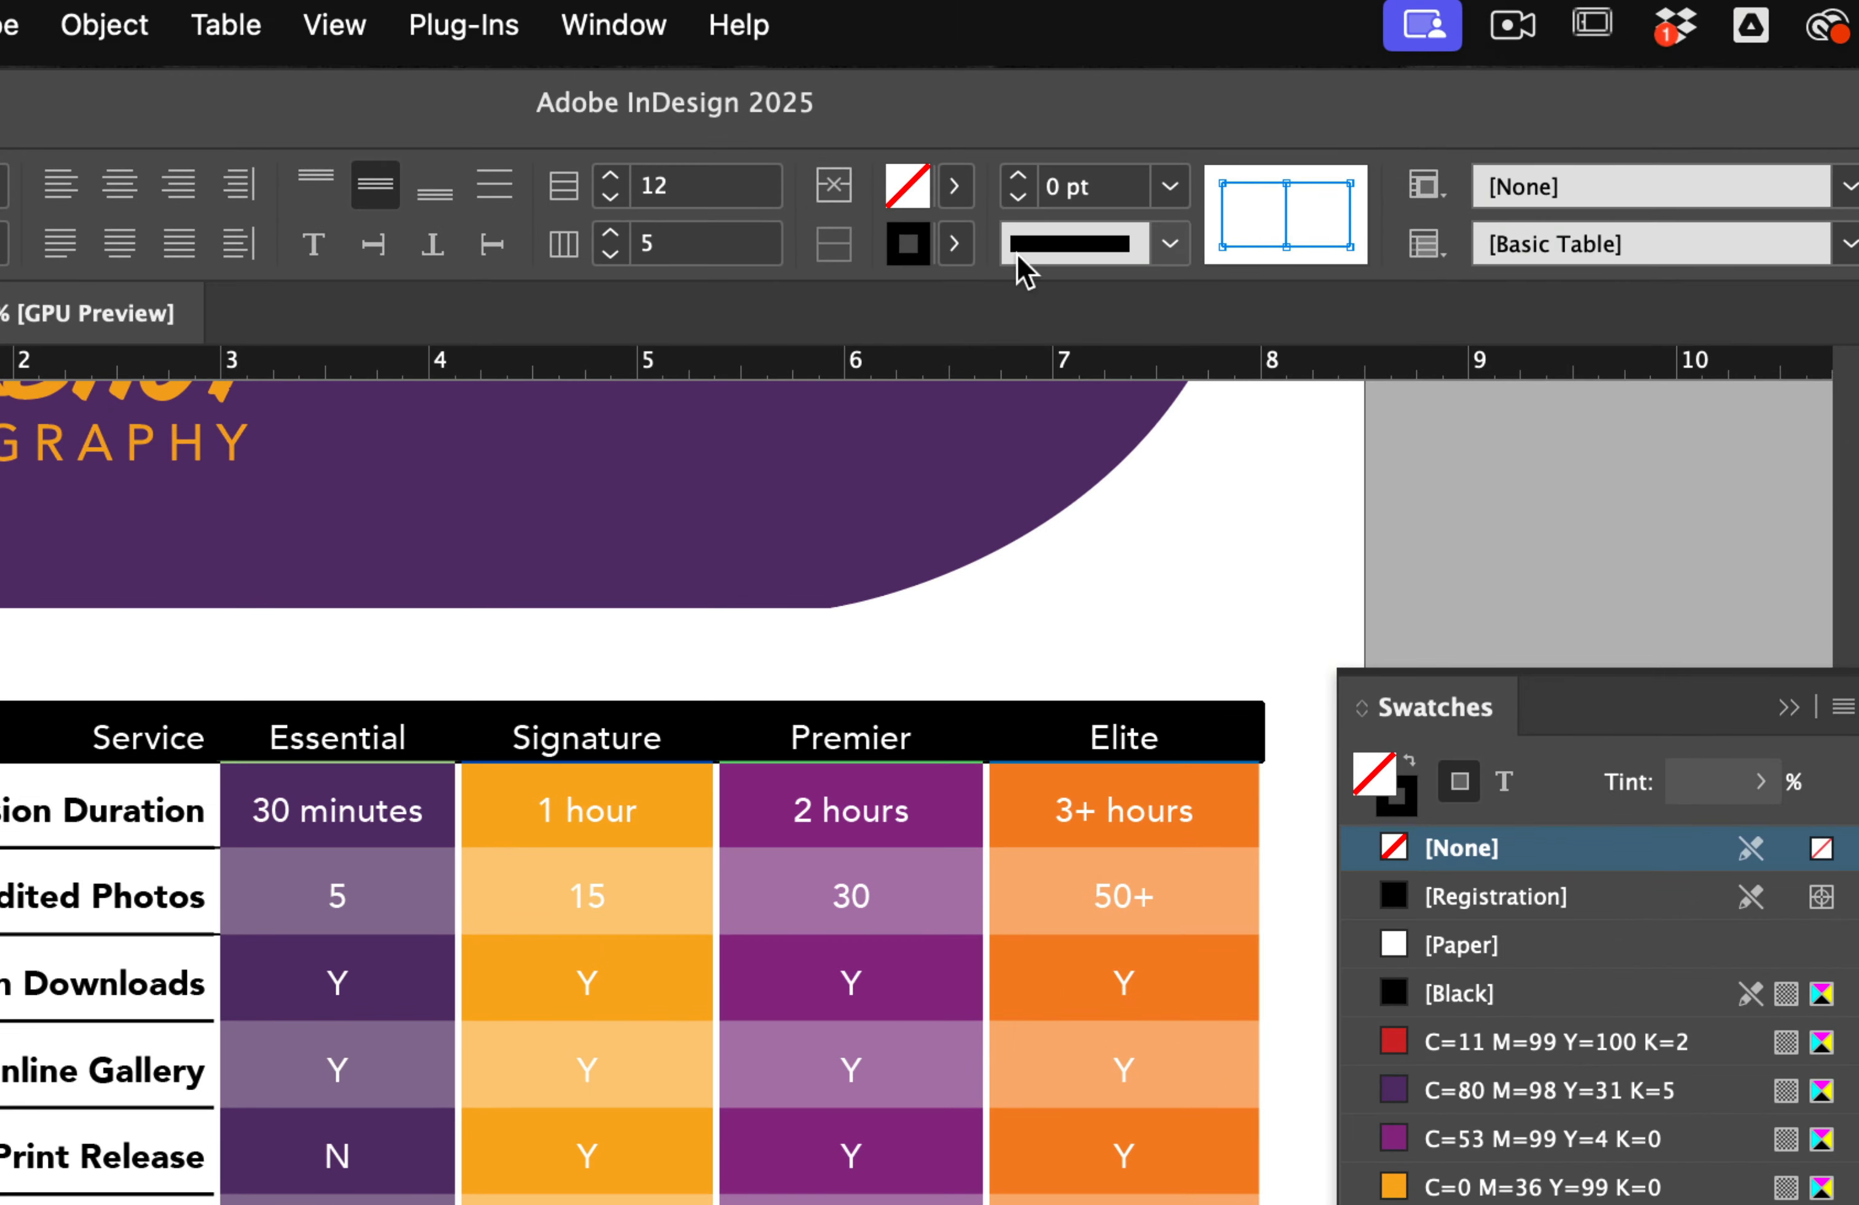
pyautogui.click(904, 726)
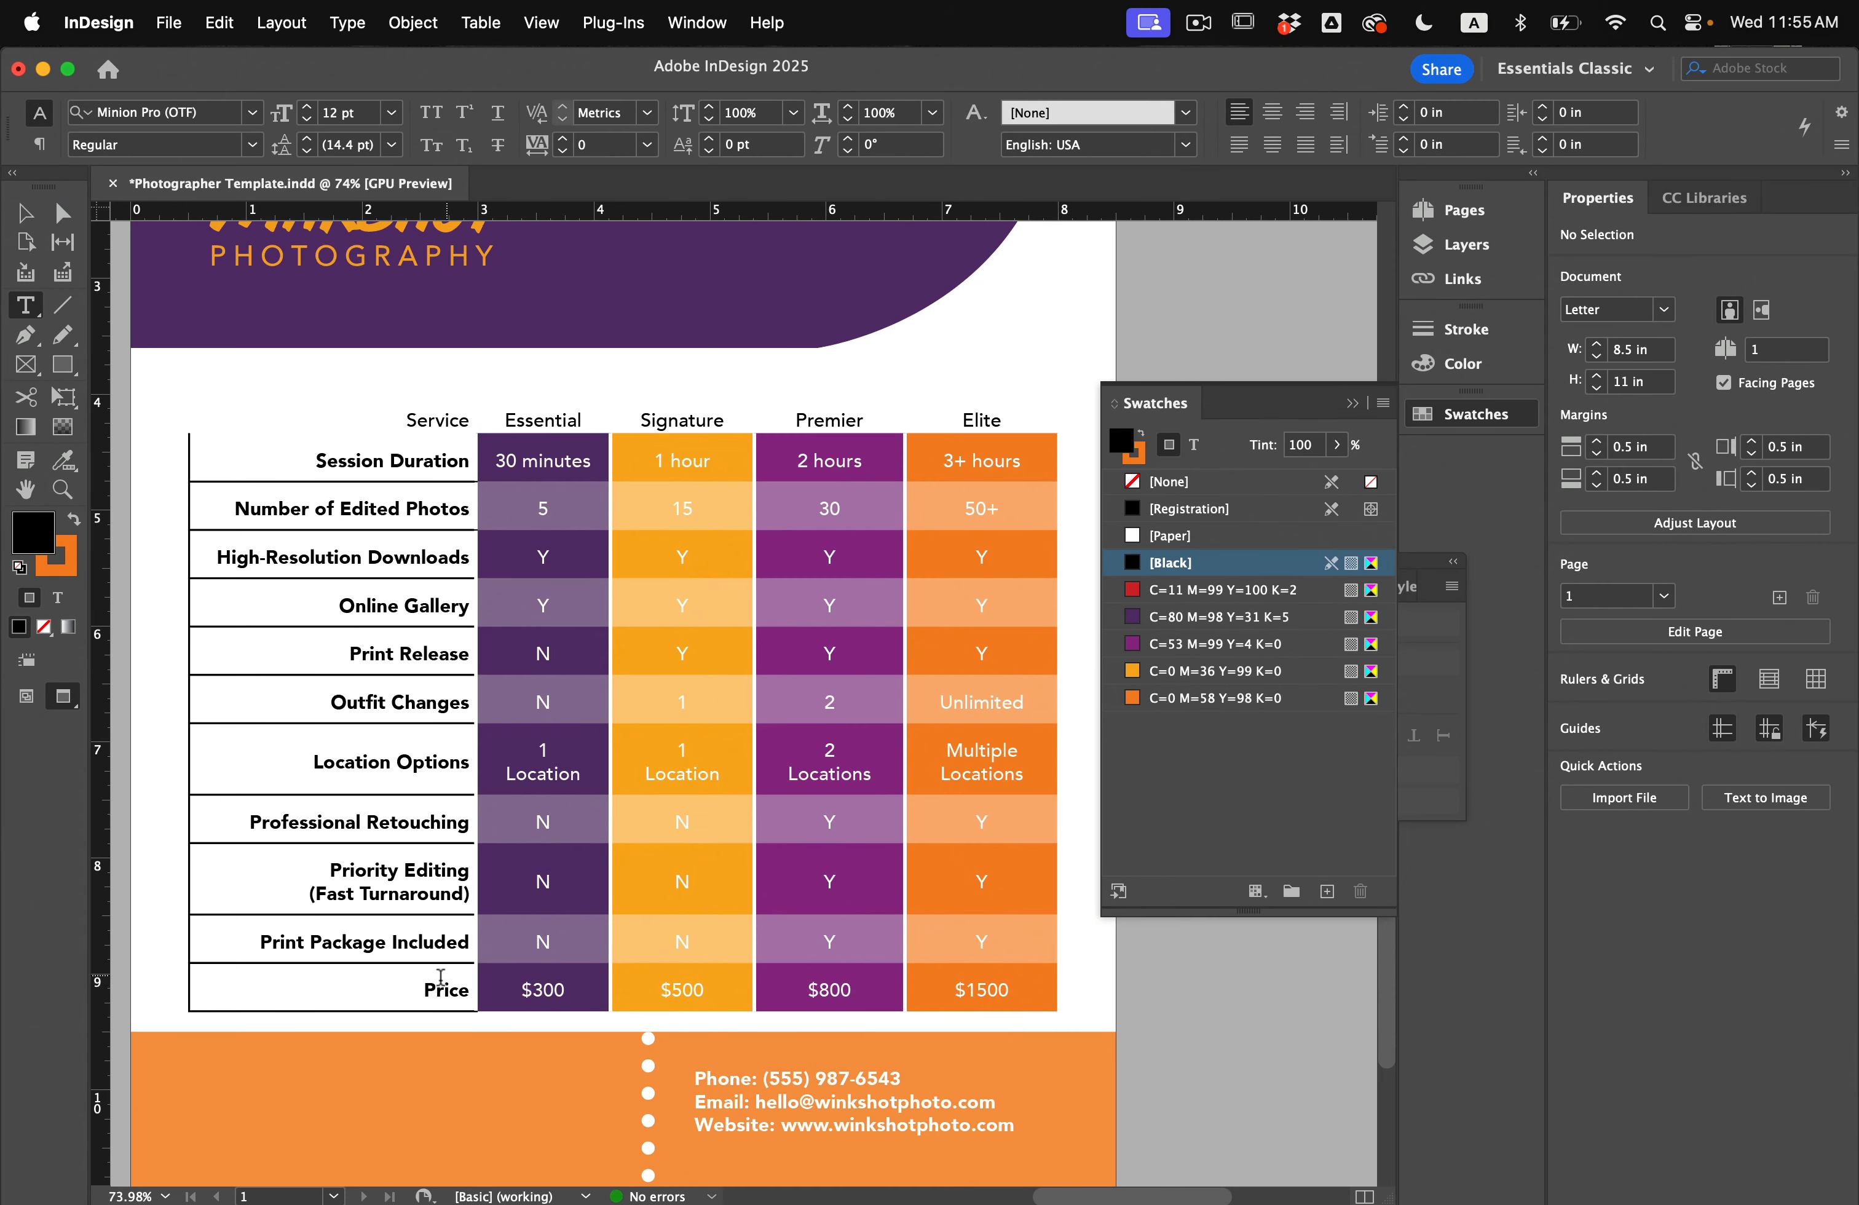
# Step: Set the stroke weight of all cell borders in the Price row to 0 pt
pyautogui.moveTo(441, 976); pyautogui.dragTo(985, 979)
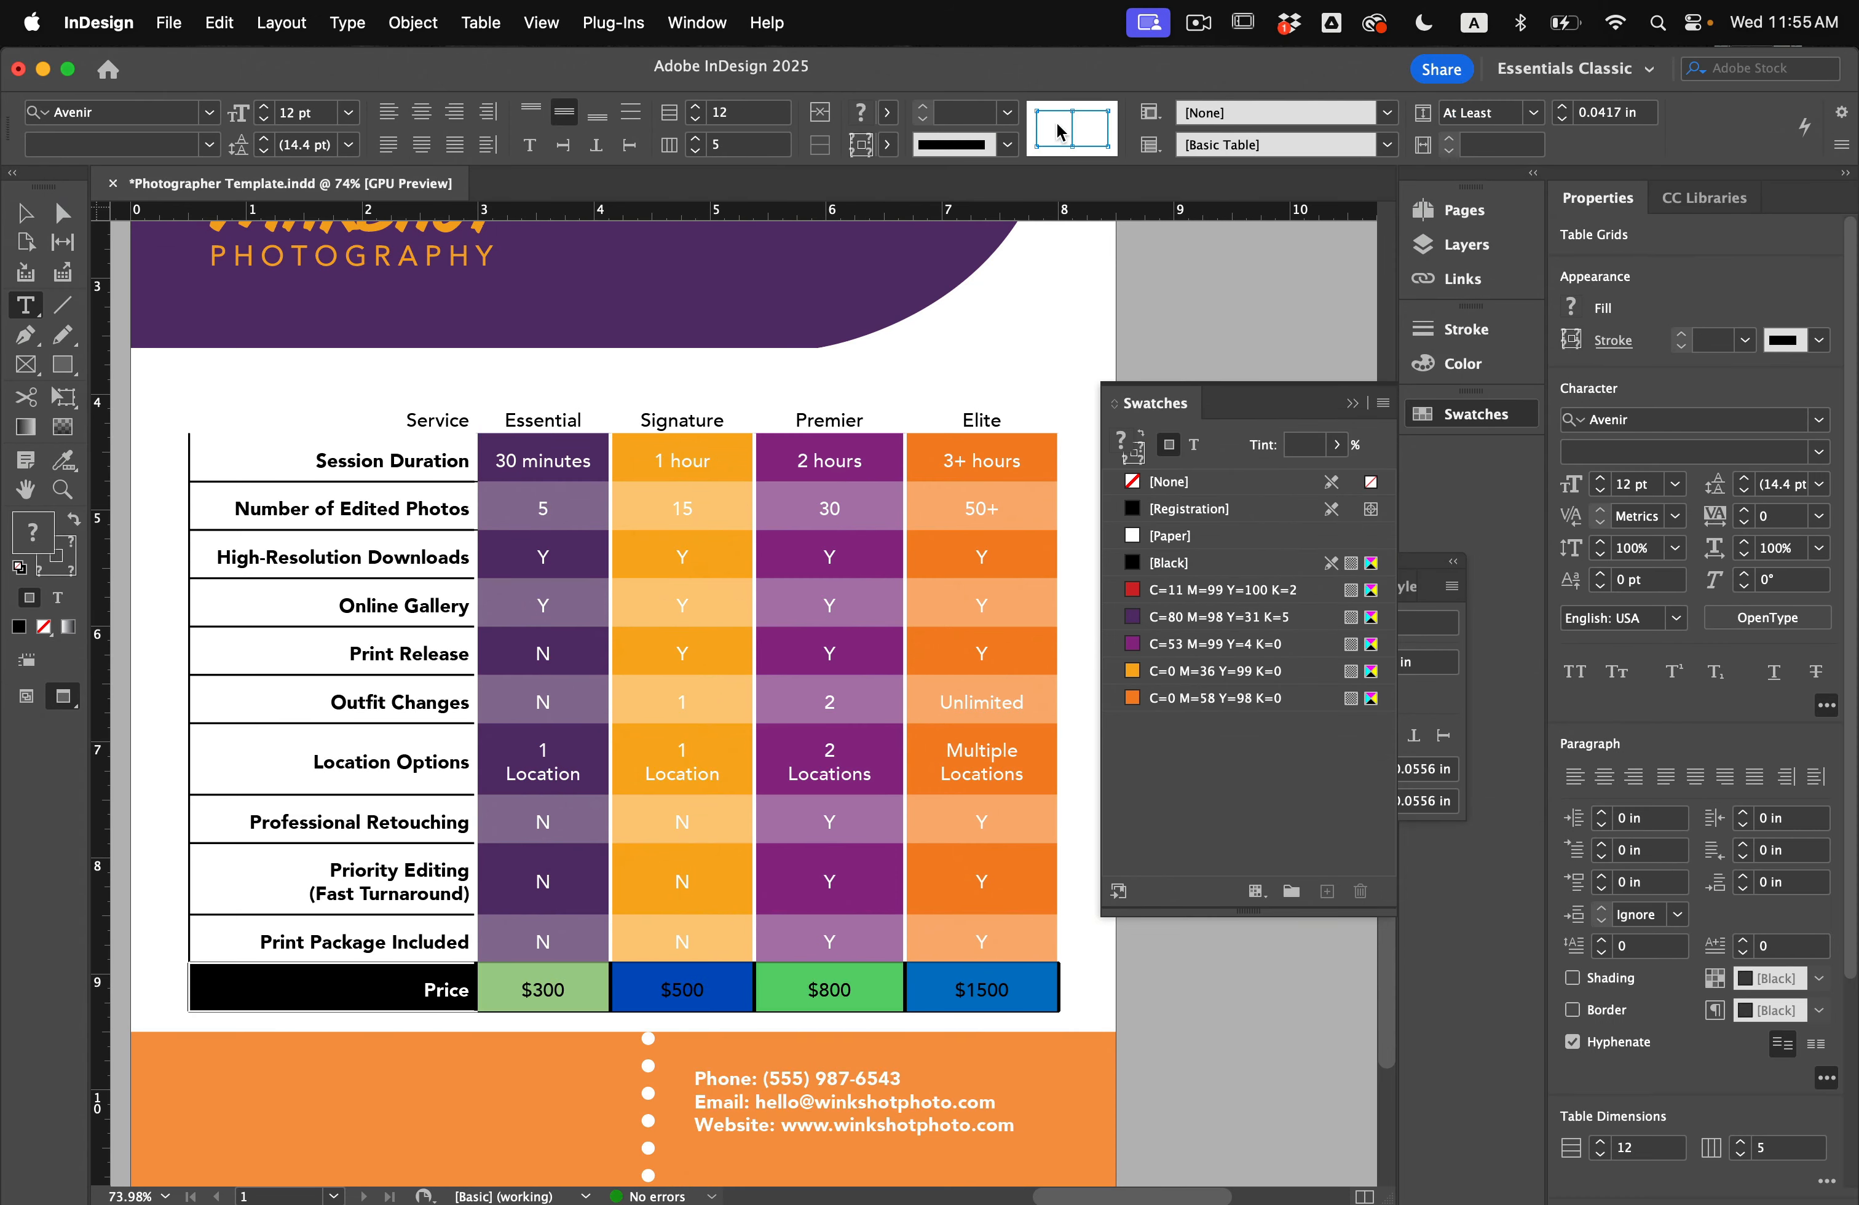
pyautogui.click(982, 121)
pyautogui.write('0')
pyautogui.press('Return')
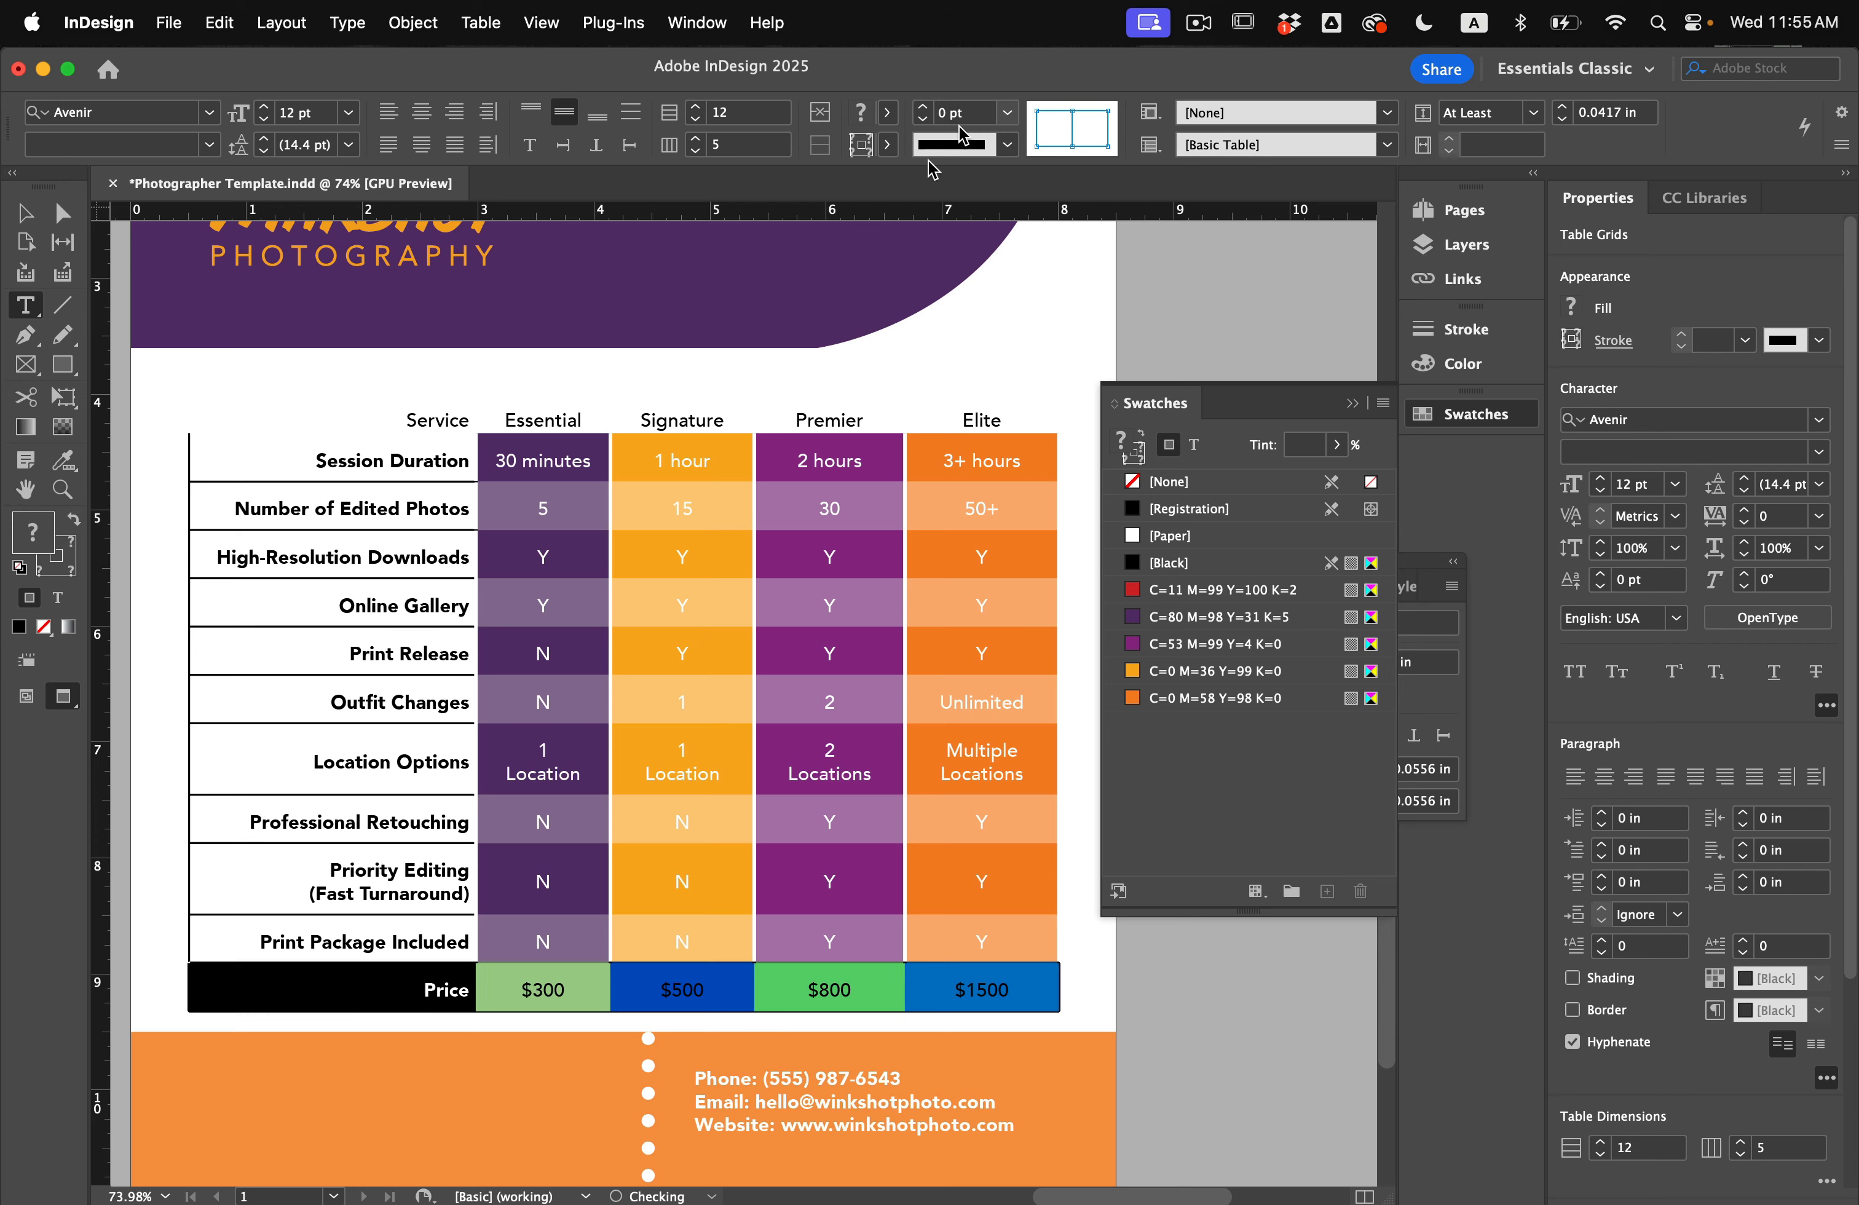
pyautogui.click(688, 654)
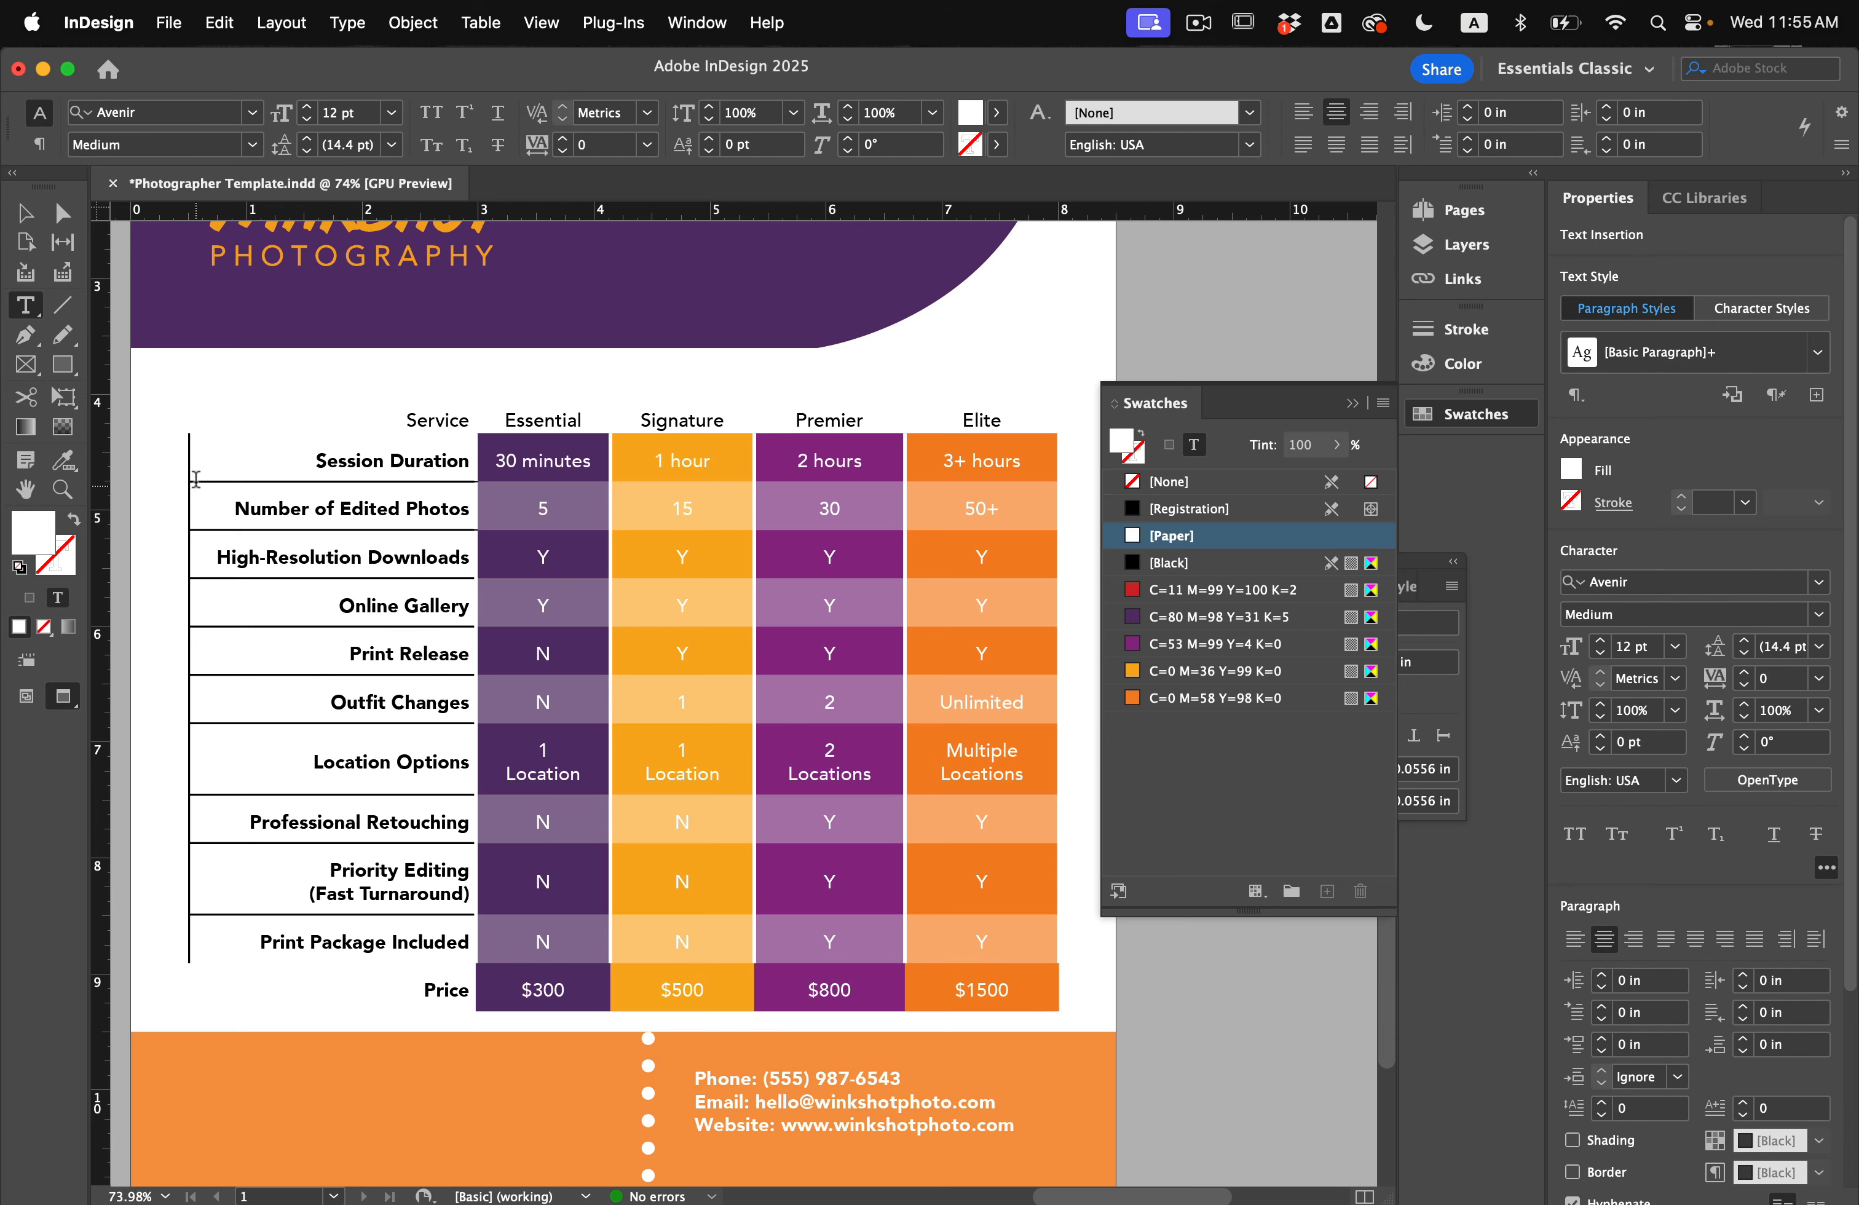
# Step: Remove the left edge border of the service name cells, from Session Duration to Price, with a stroke weight of 0 pt
pyautogui.moveTo(217, 449); pyautogui.dragTo(279, 987)
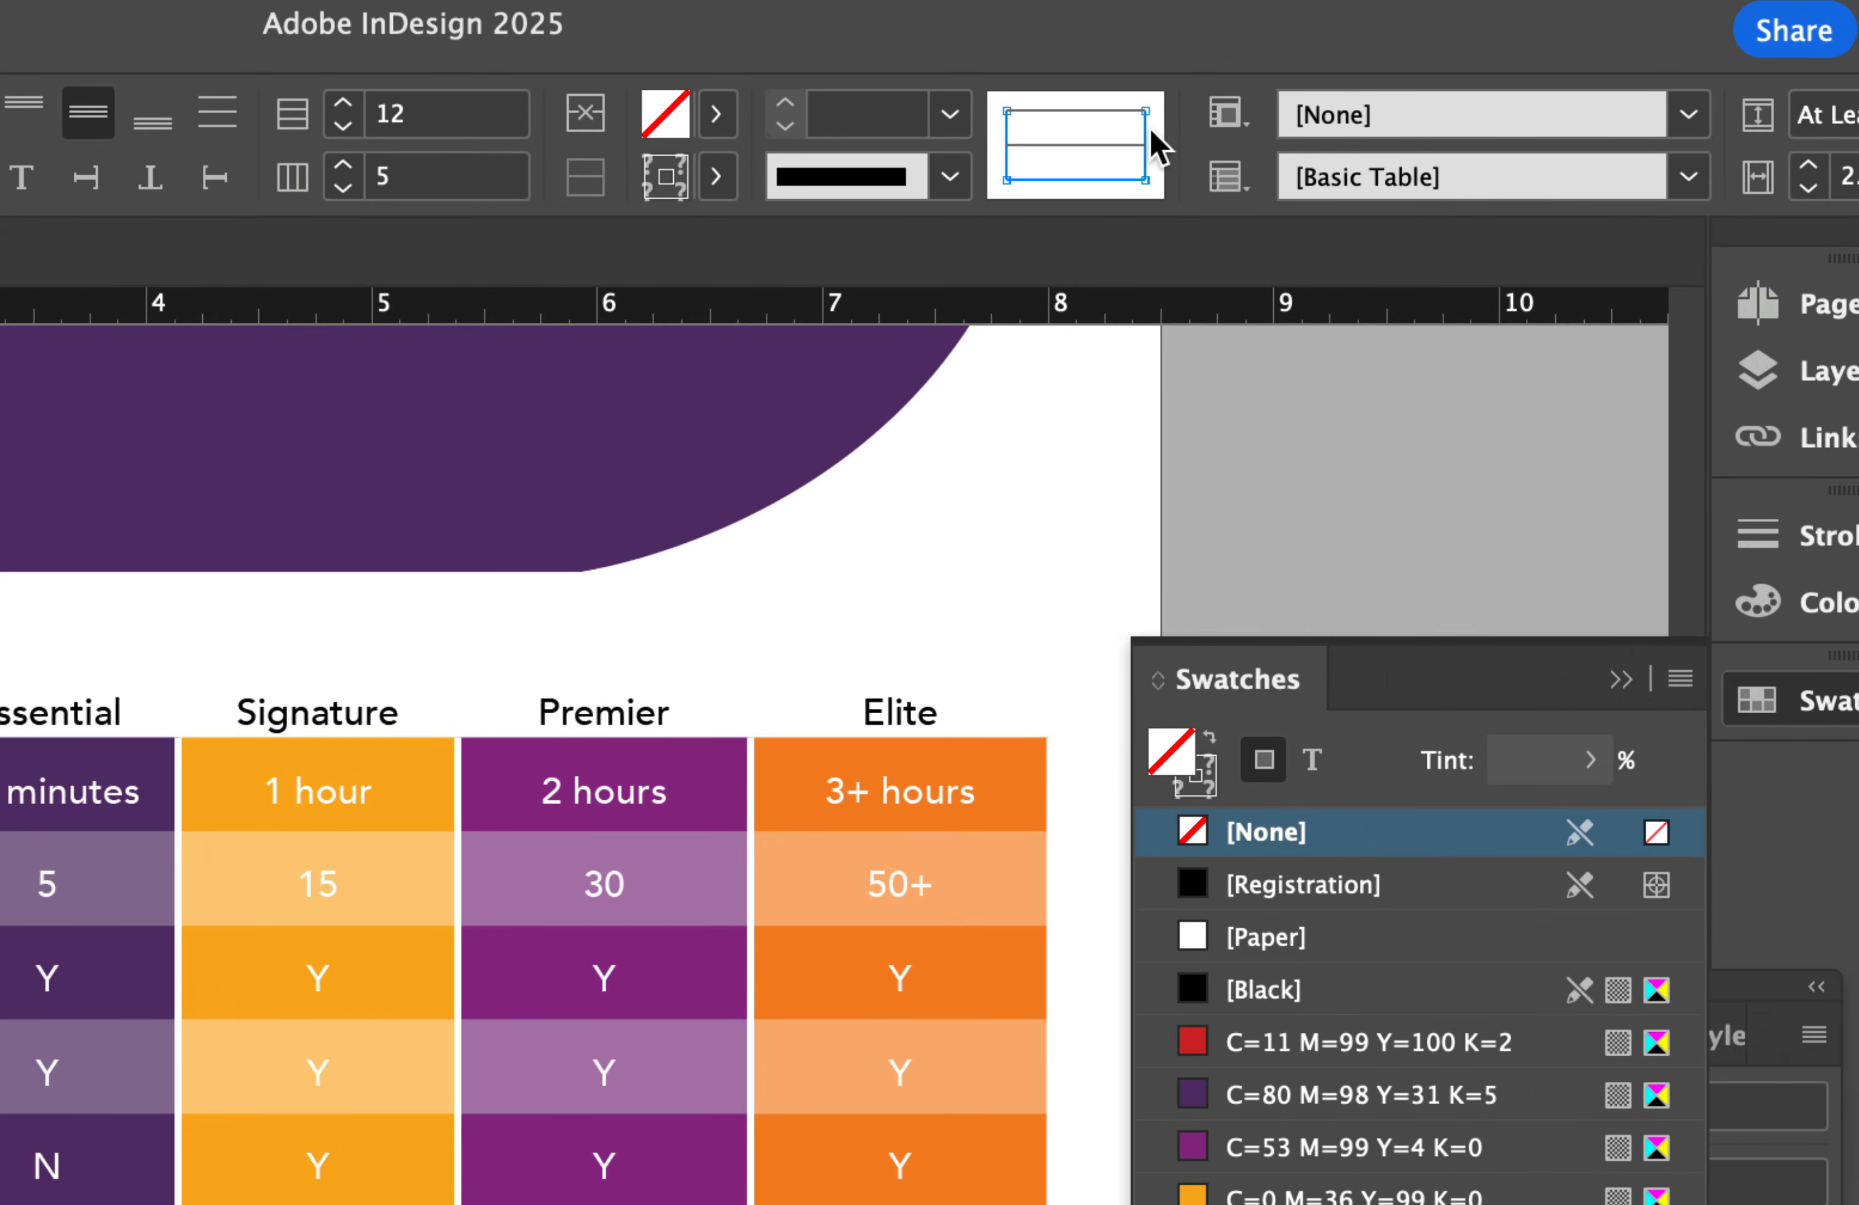
pyautogui.click(1108, 122)
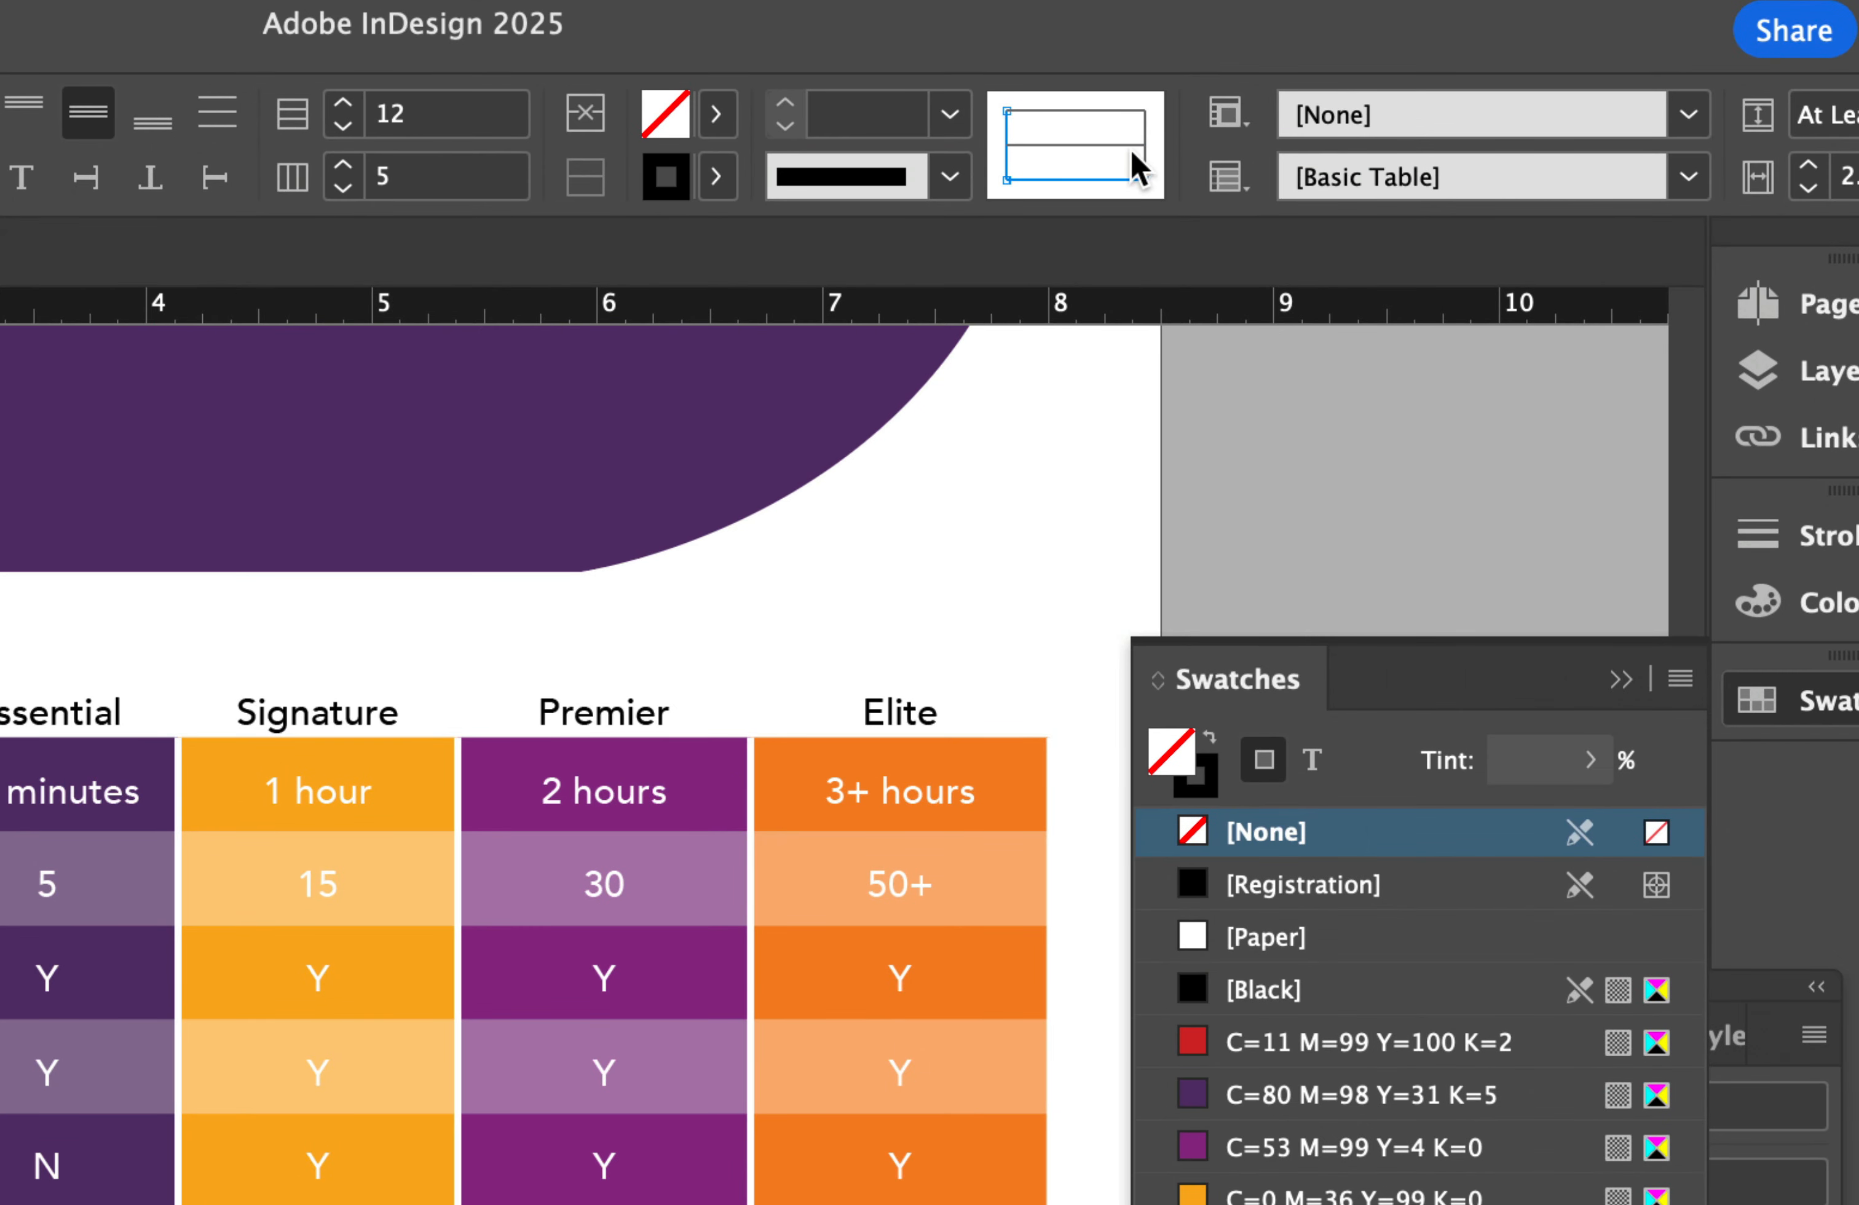
pyautogui.click(1031, 180)
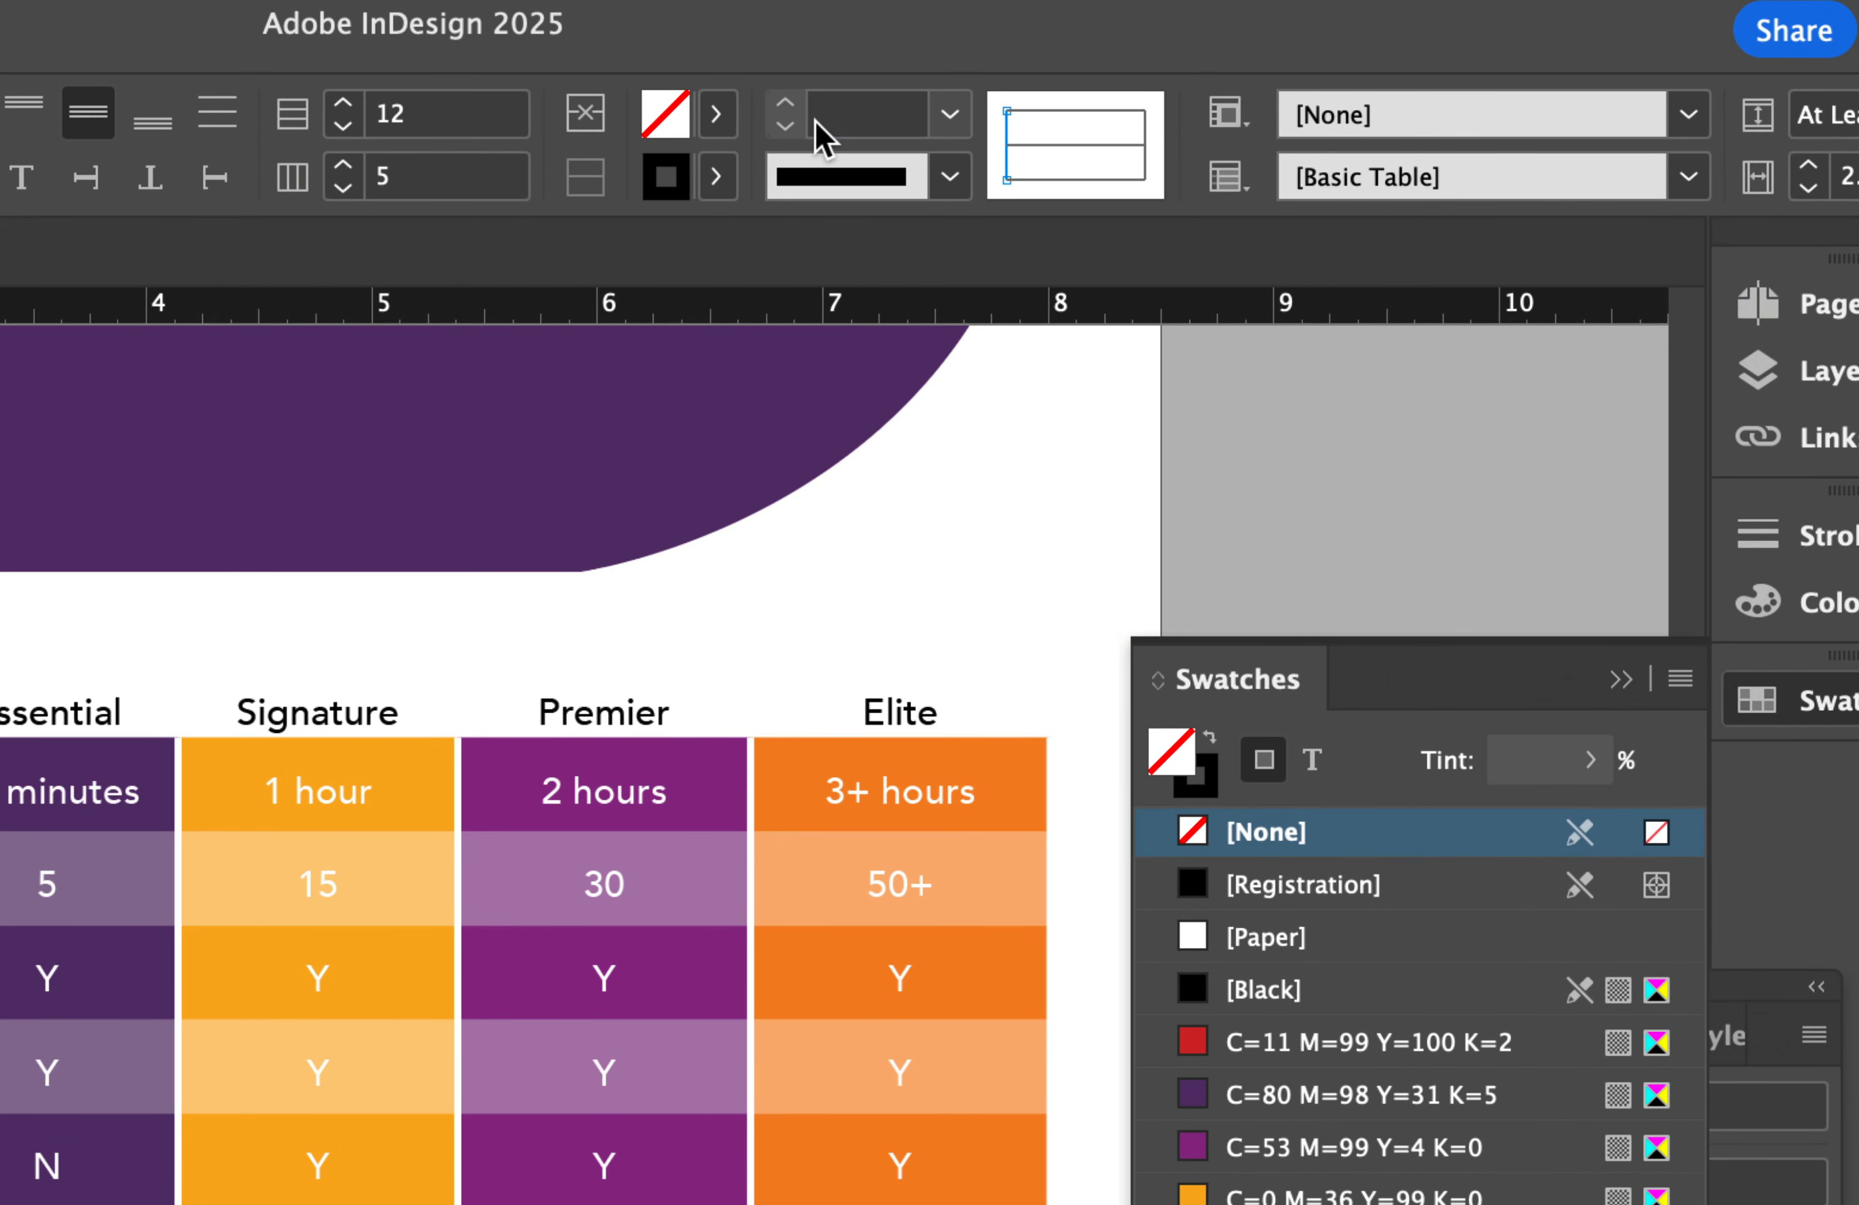
pyautogui.click(848, 122)
pyautogui.write('0')
pyautogui.press('Return')
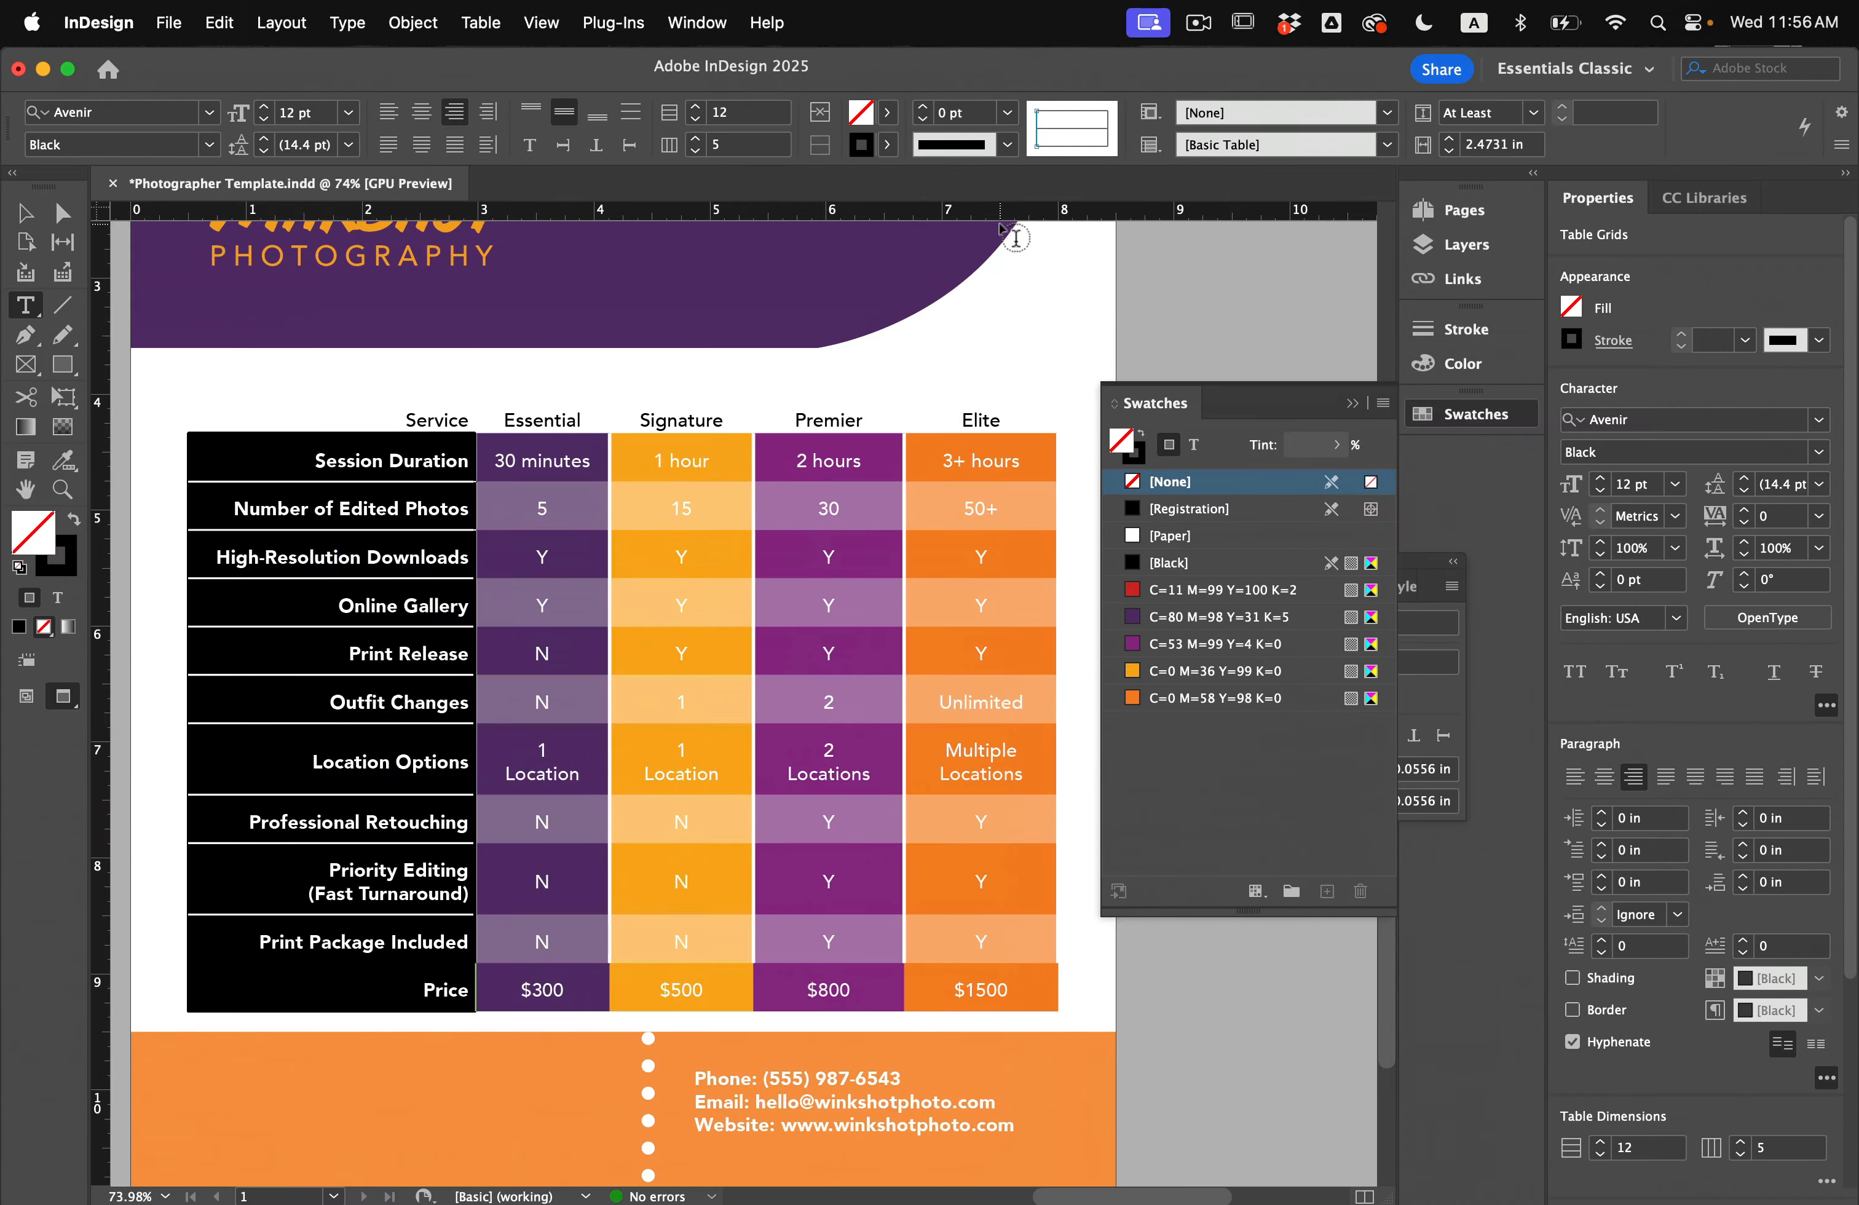
pyautogui.click(449, 436)
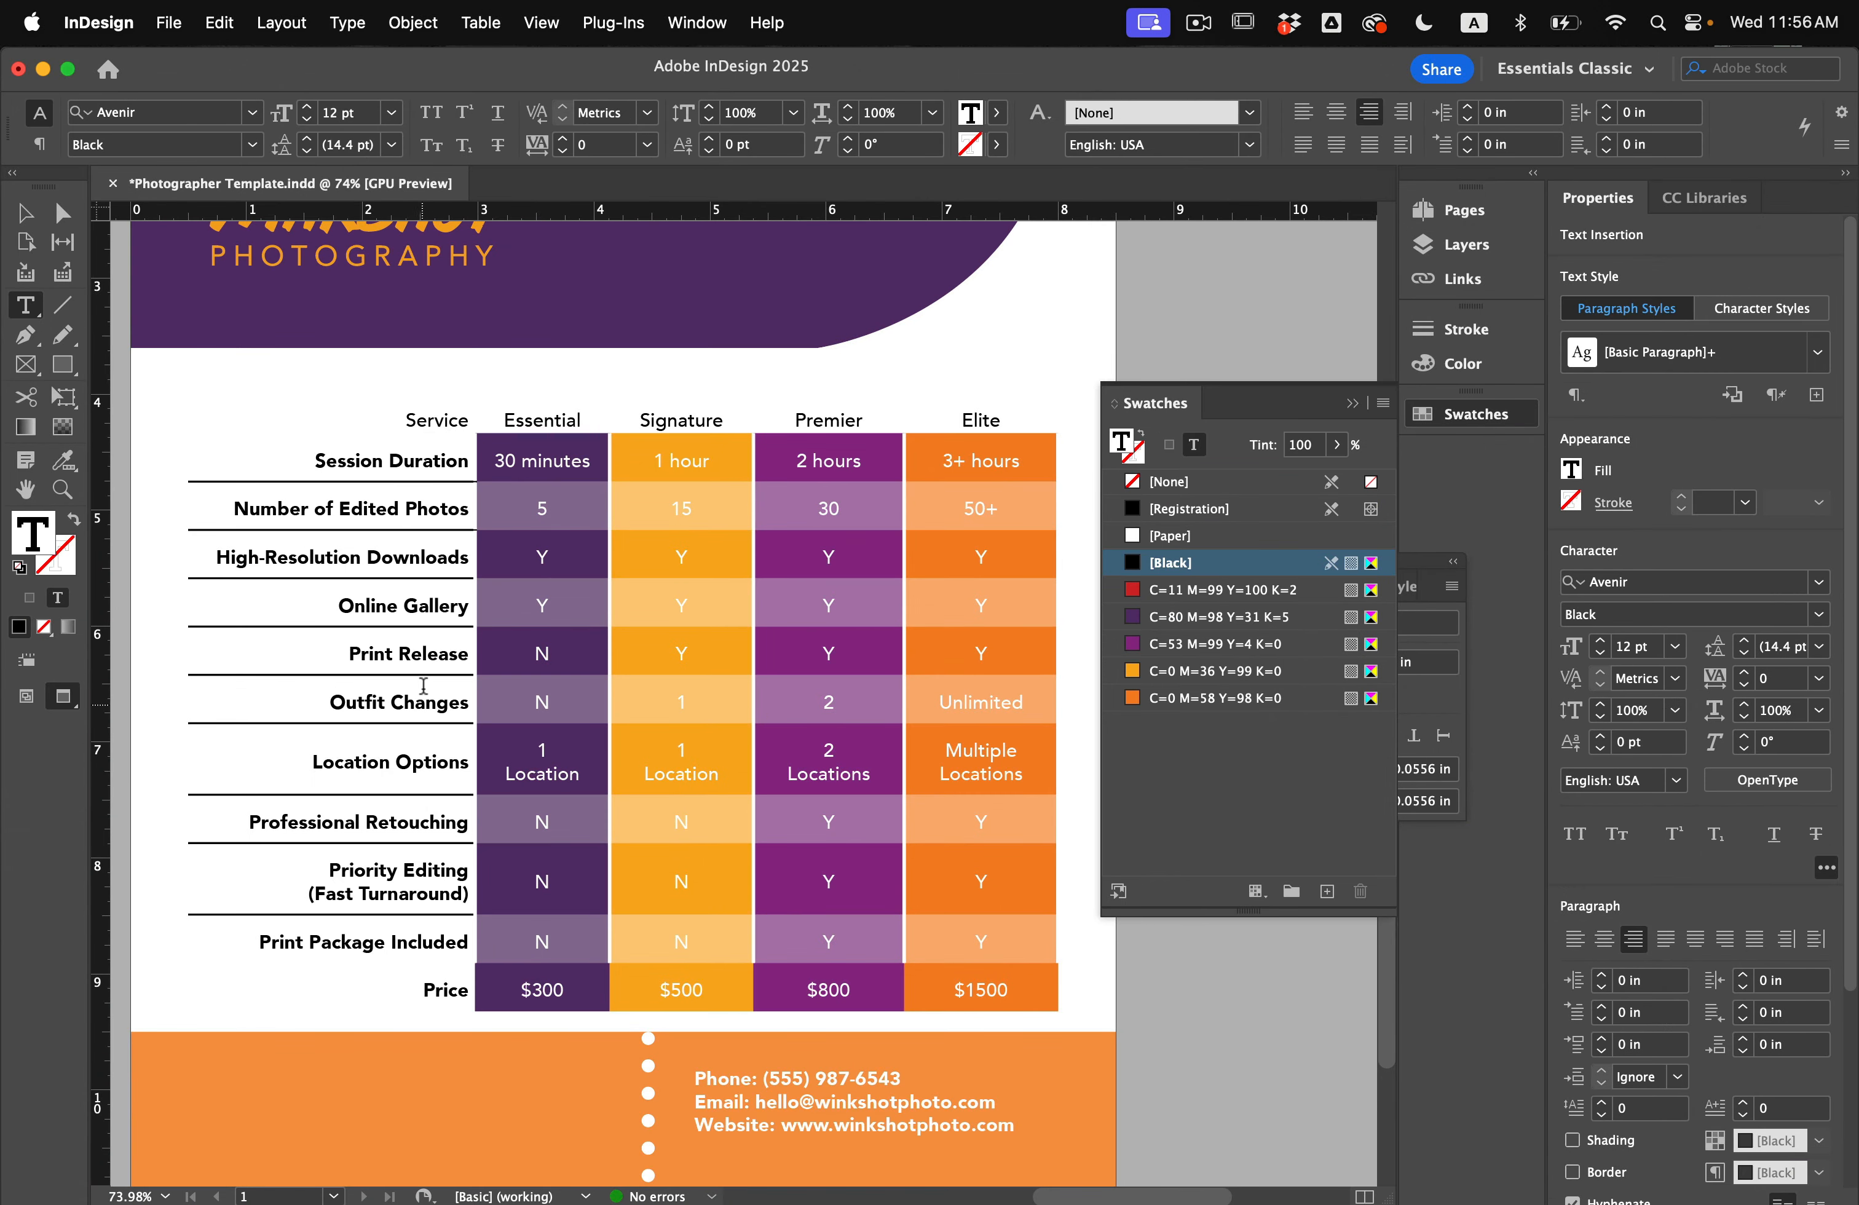
# Step: Change the horizontal dividers between the service name cells, from Session Duration to Print Package Included, to the Japanese Dots stroke type
pyautogui.moveTo(409, 470); pyautogui.dragTo(445, 932)
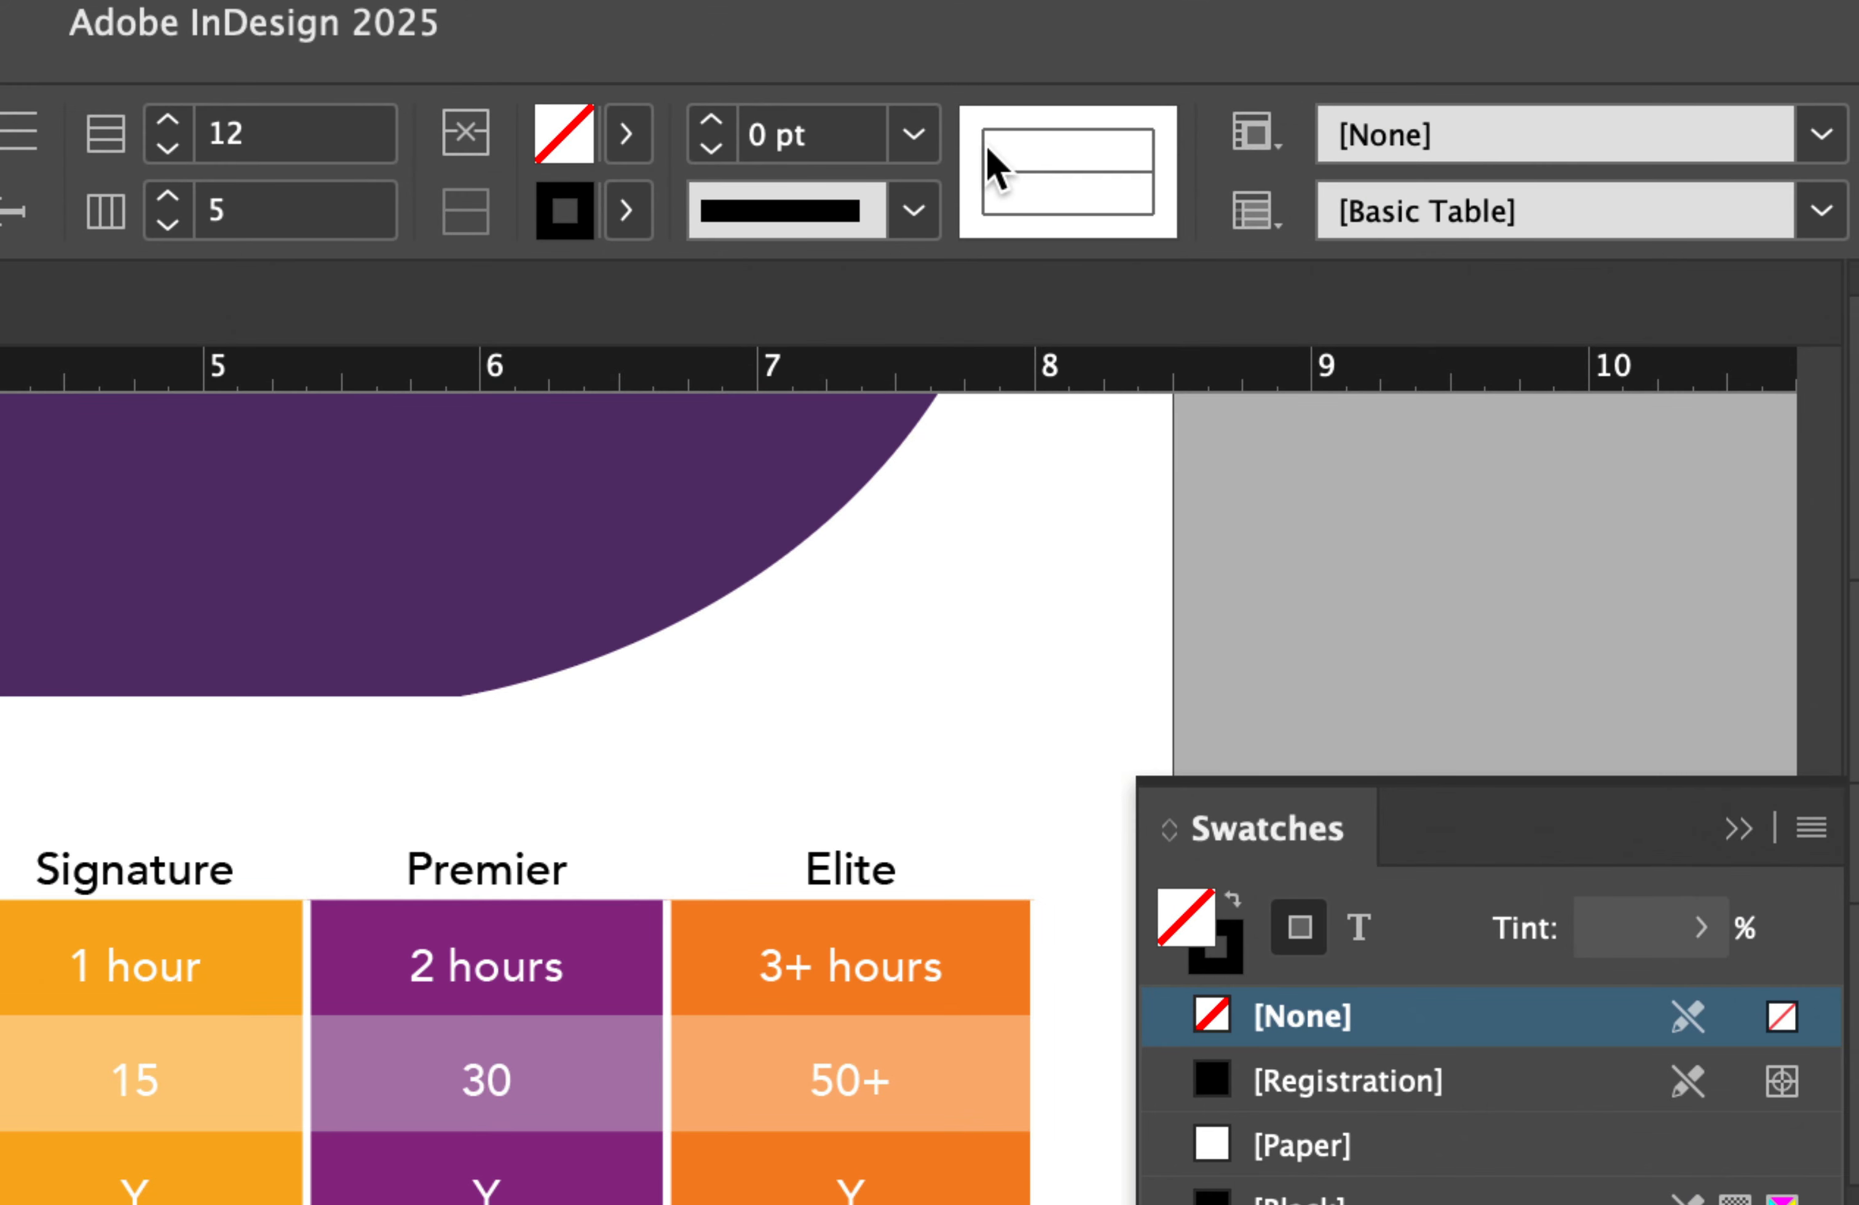
pyautogui.click(1055, 129)
pyautogui.click(913, 209)
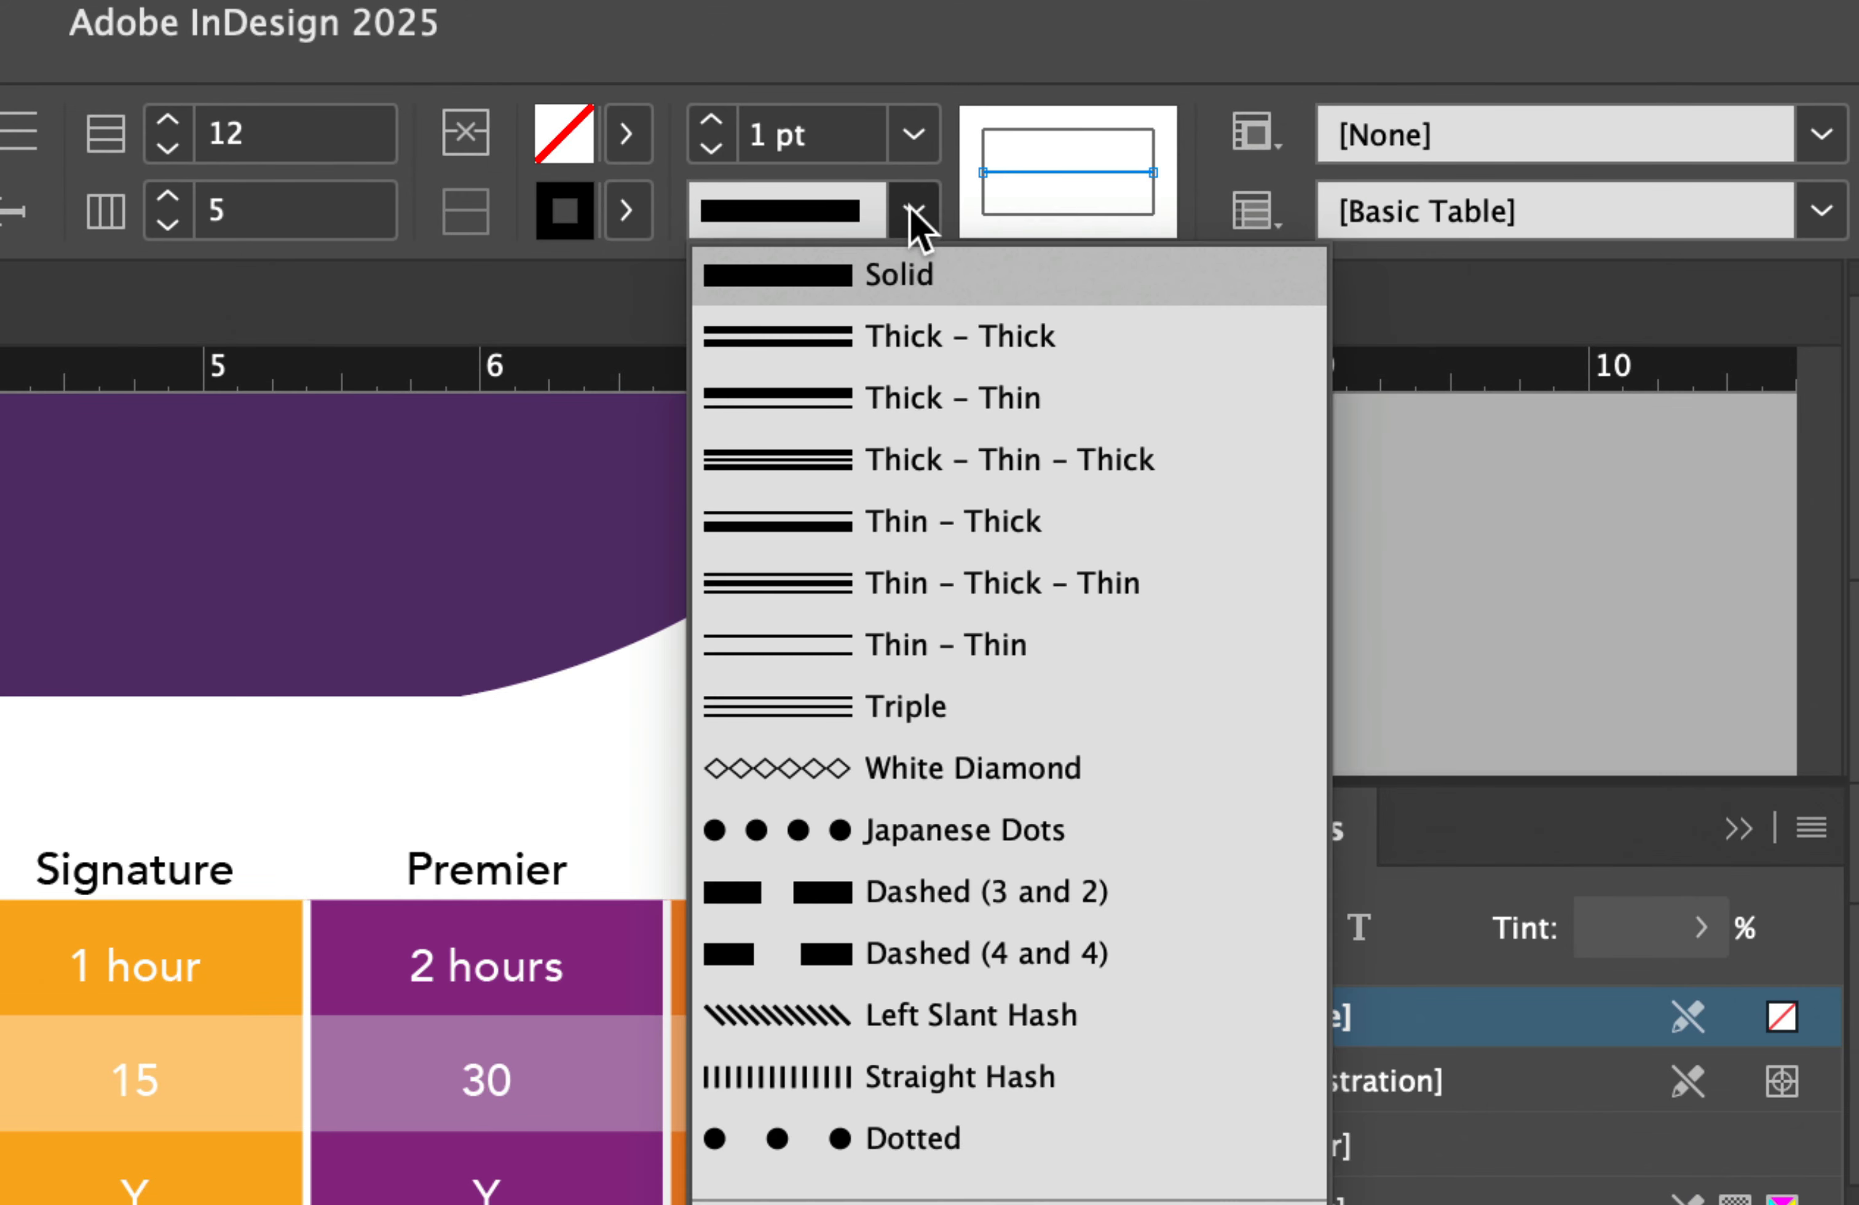
pyautogui.click(915, 832)
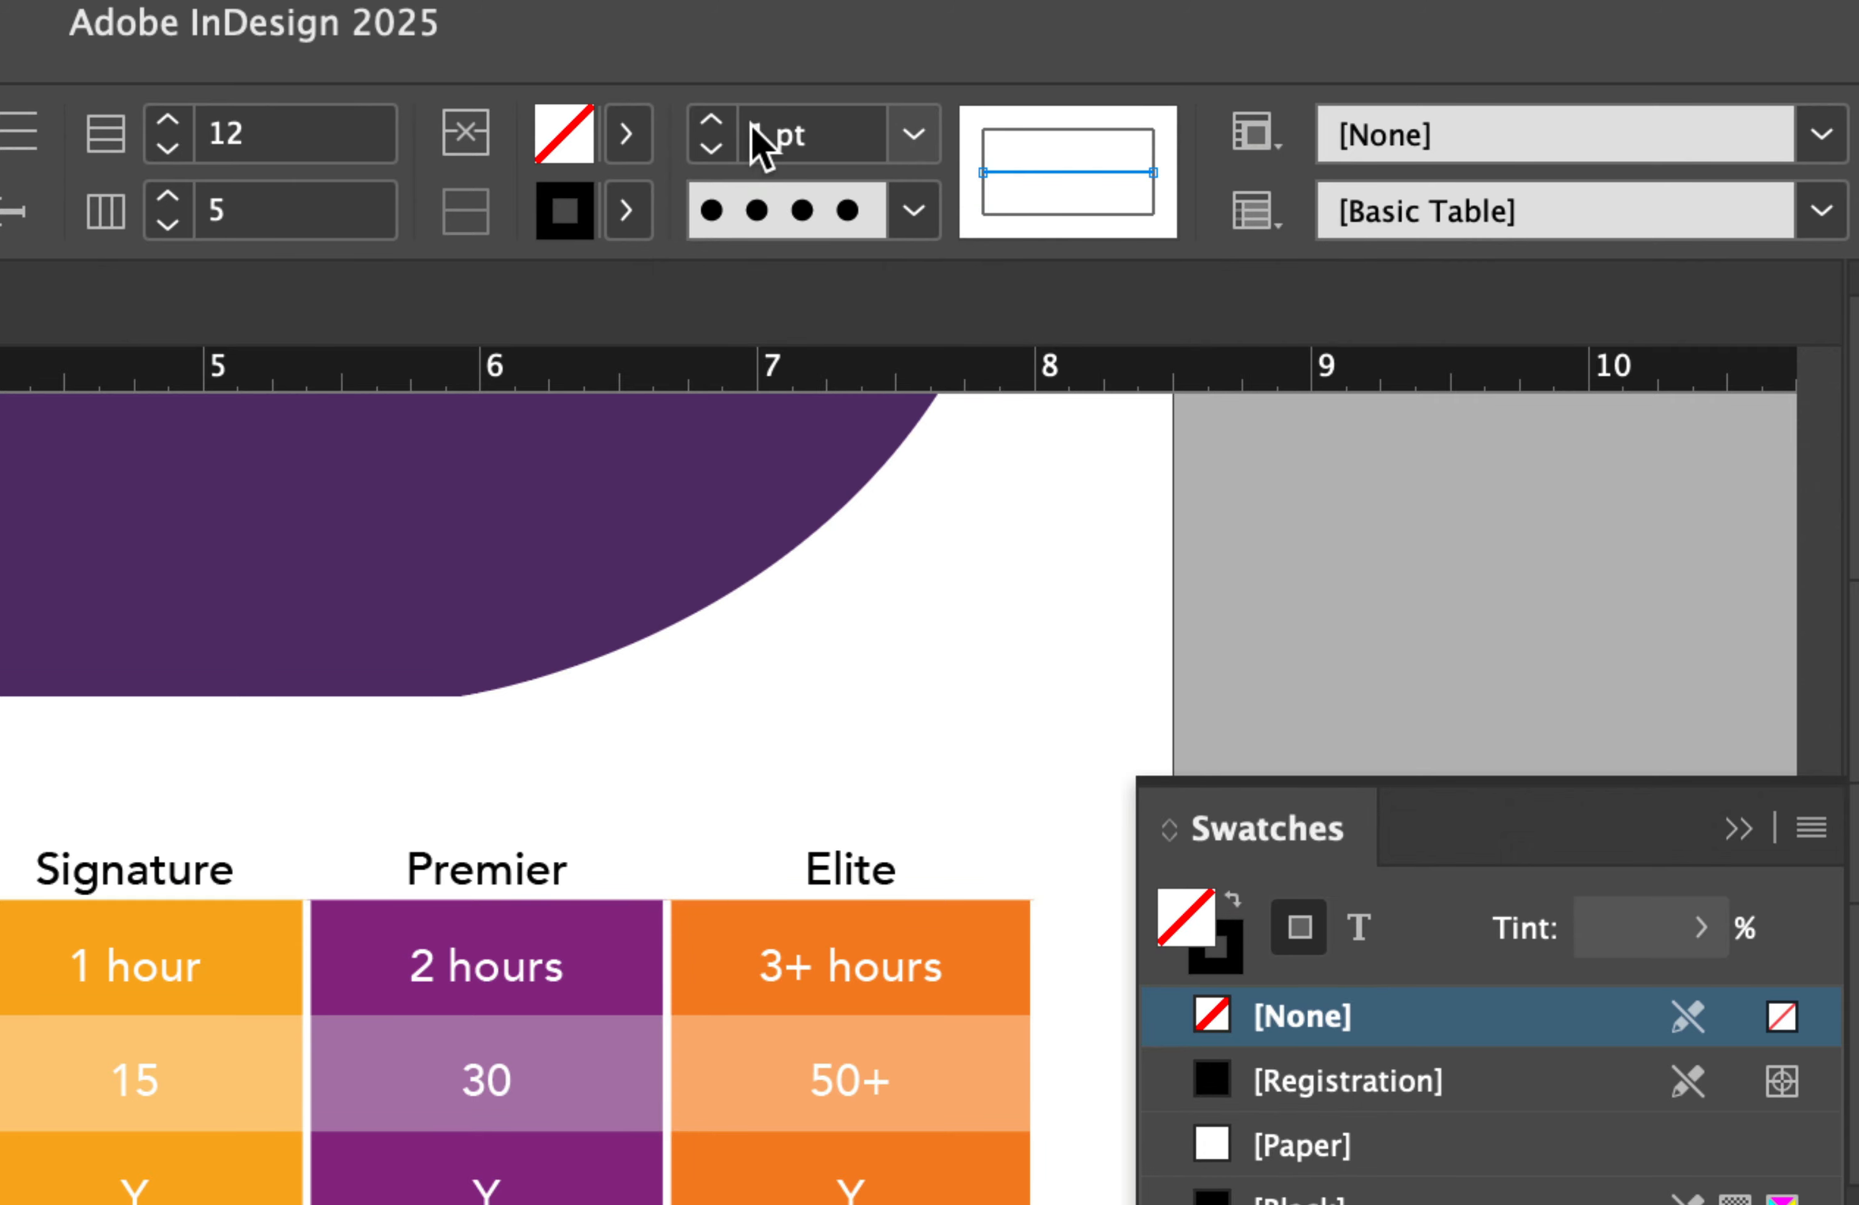
# Step: Set the dotted dividers between the service names to a 3 pt weight and the C=0 M=36 Y=99 K=0 swatch
pyautogui.click(712, 121)
pyautogui.click(712, 121)
pyautogui.click(630, 219)
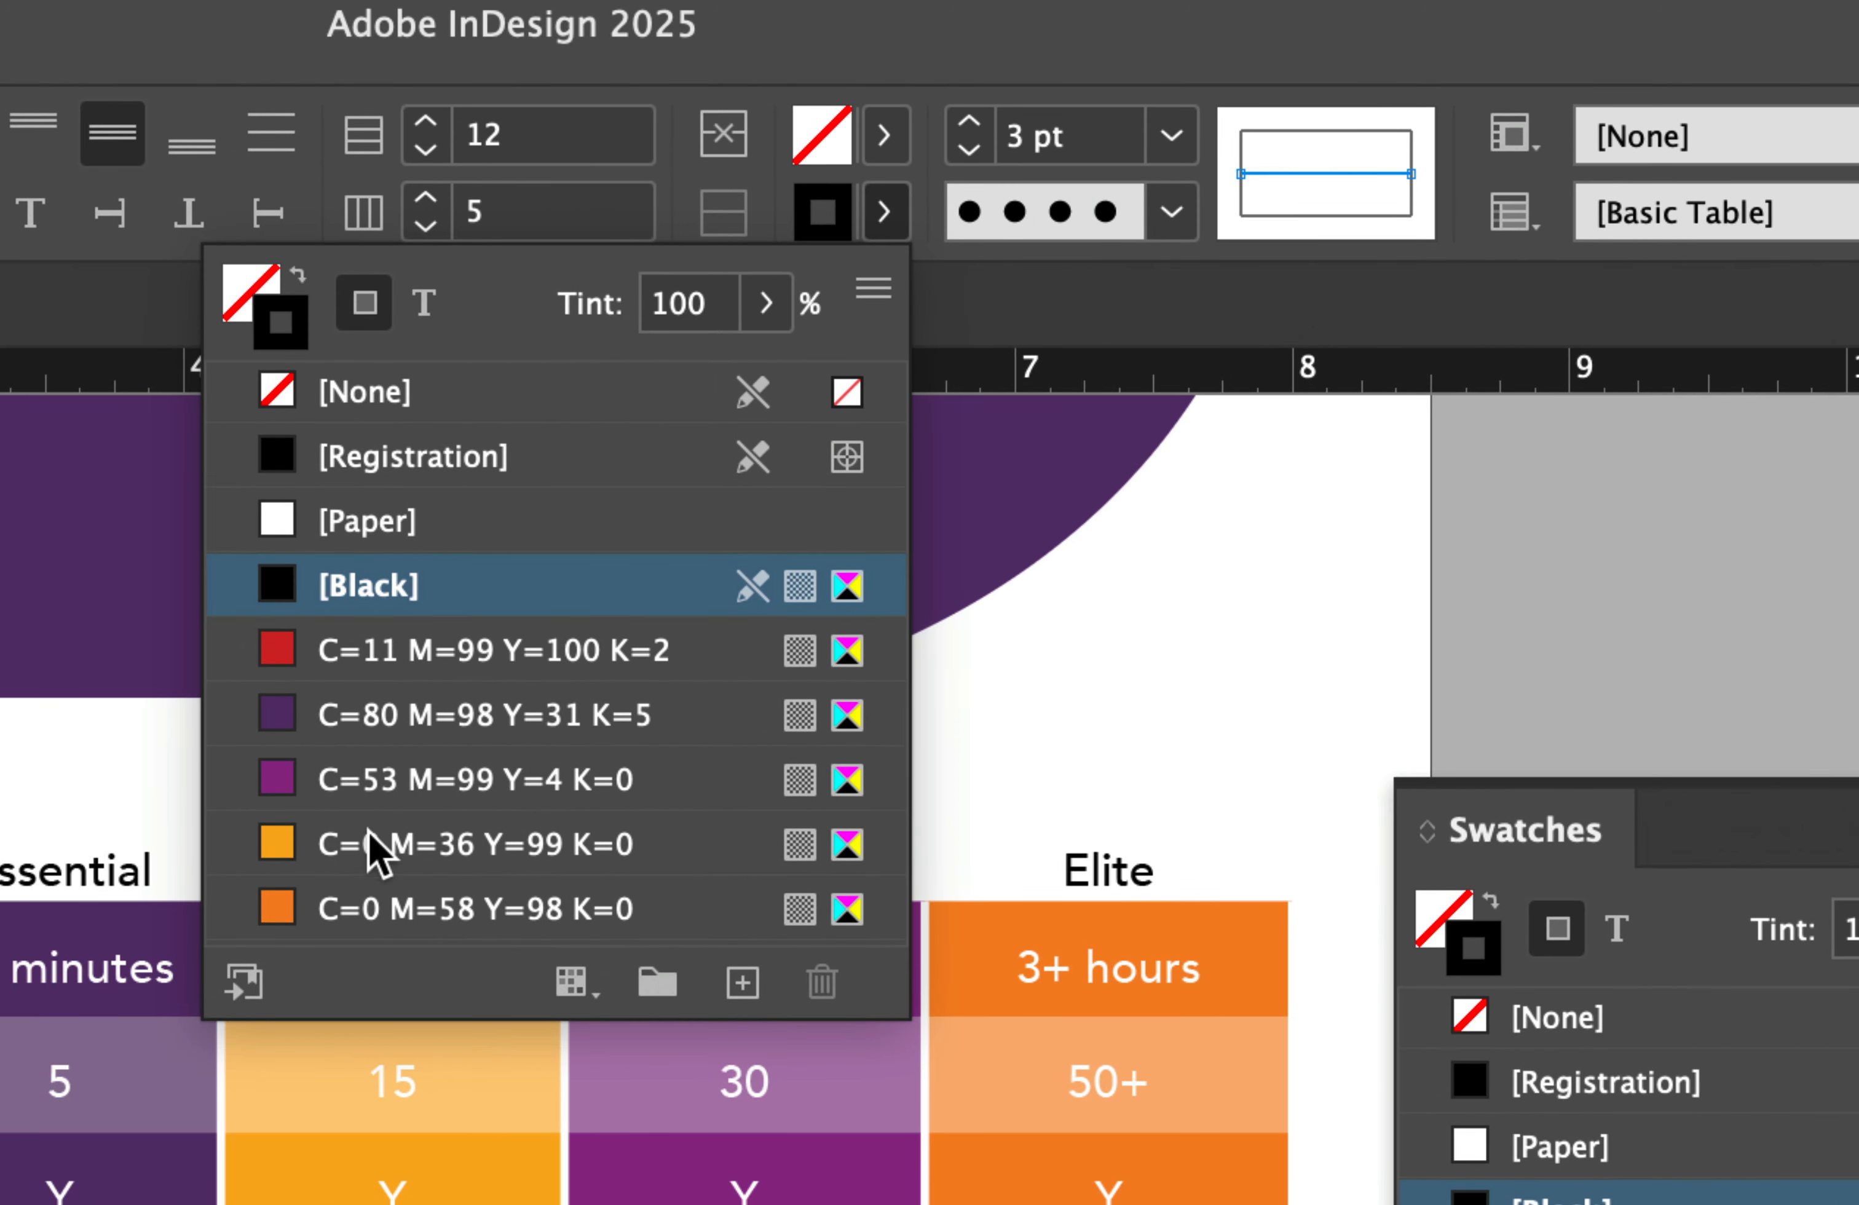
pyautogui.click(259, 841)
pyautogui.moveTo(542, 557); pyautogui.dragTo(662, 654)
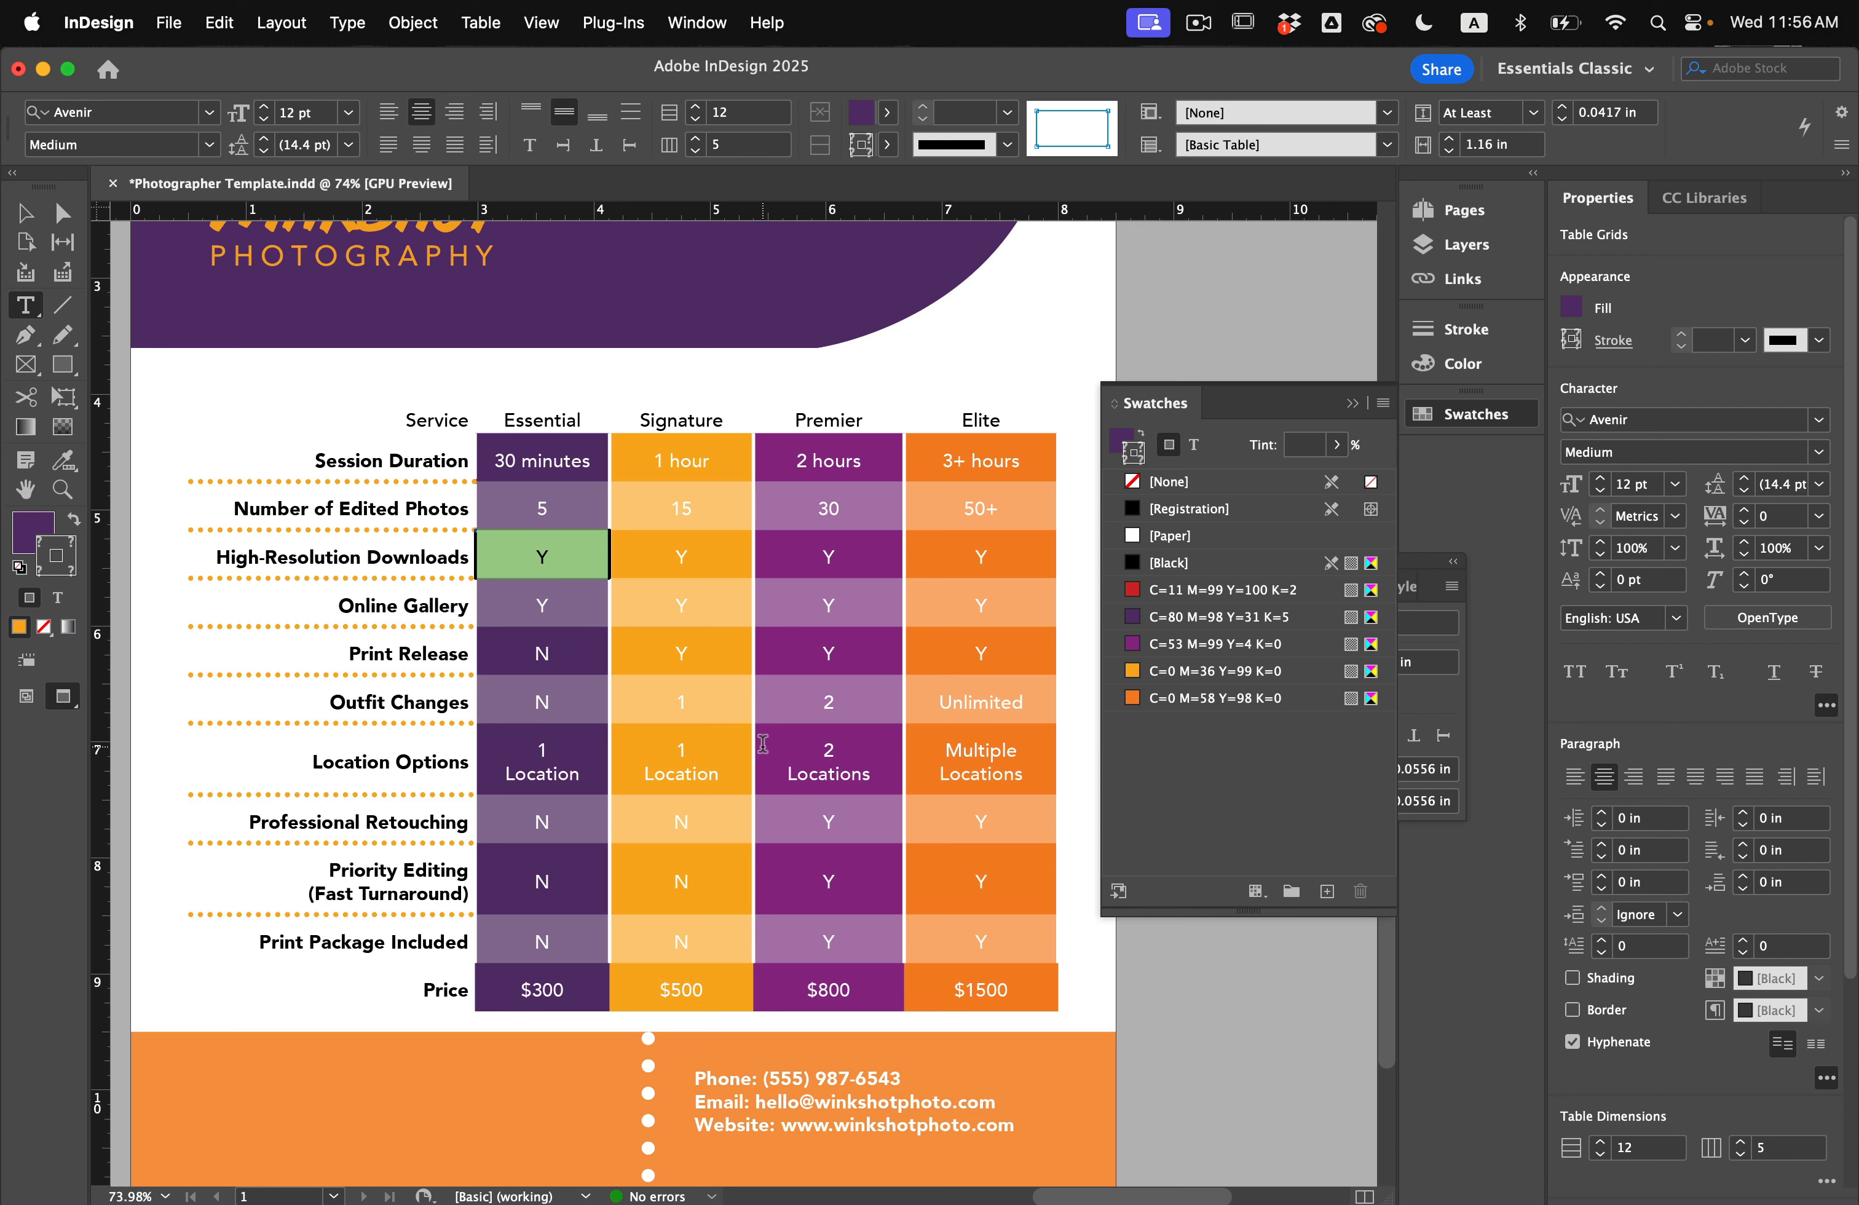
pyautogui.click(26, 212)
pyautogui.click(157, 395)
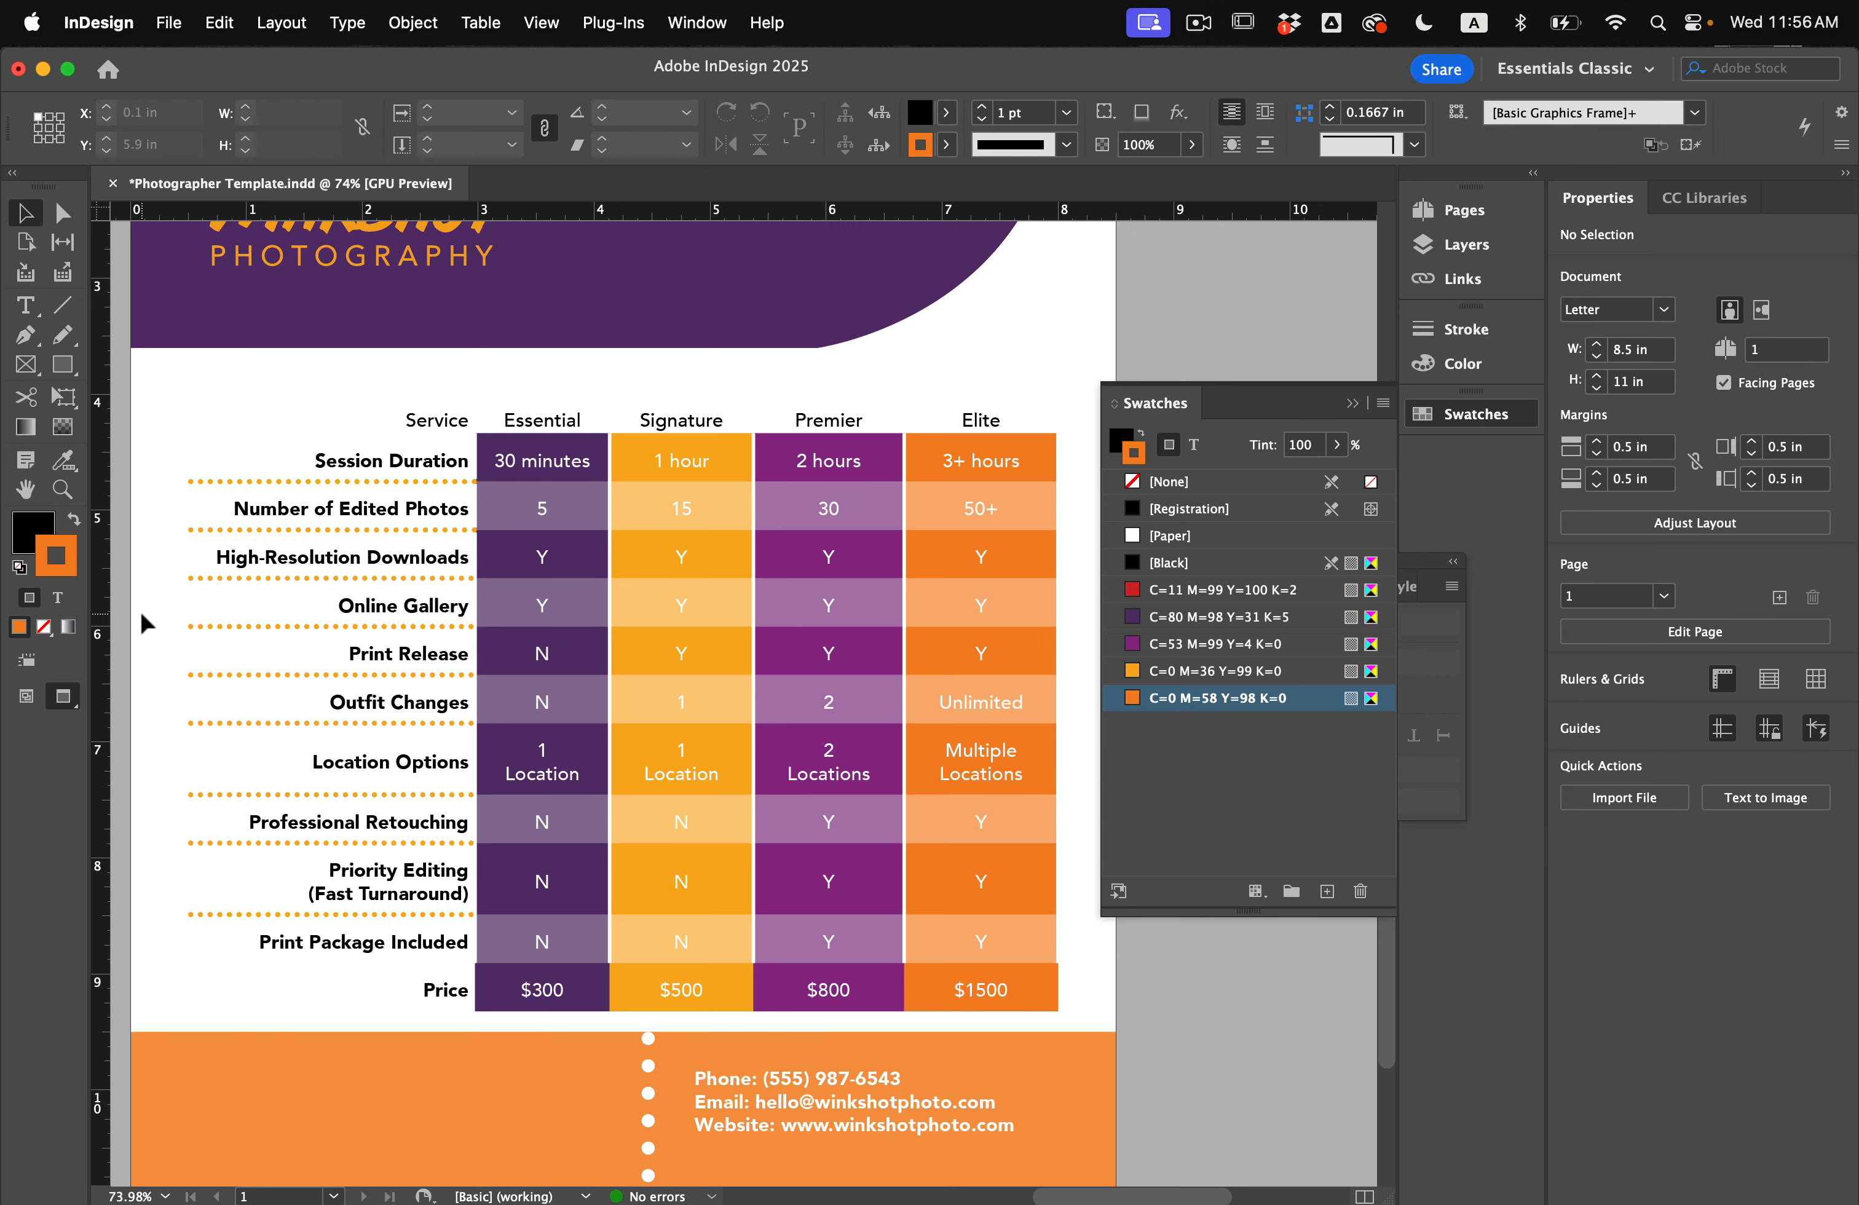
# Step: Set the package names in the header row, from Essential to Elite, to the Avenir Heavy font style
pyautogui.scroll(-3, 142, 614)
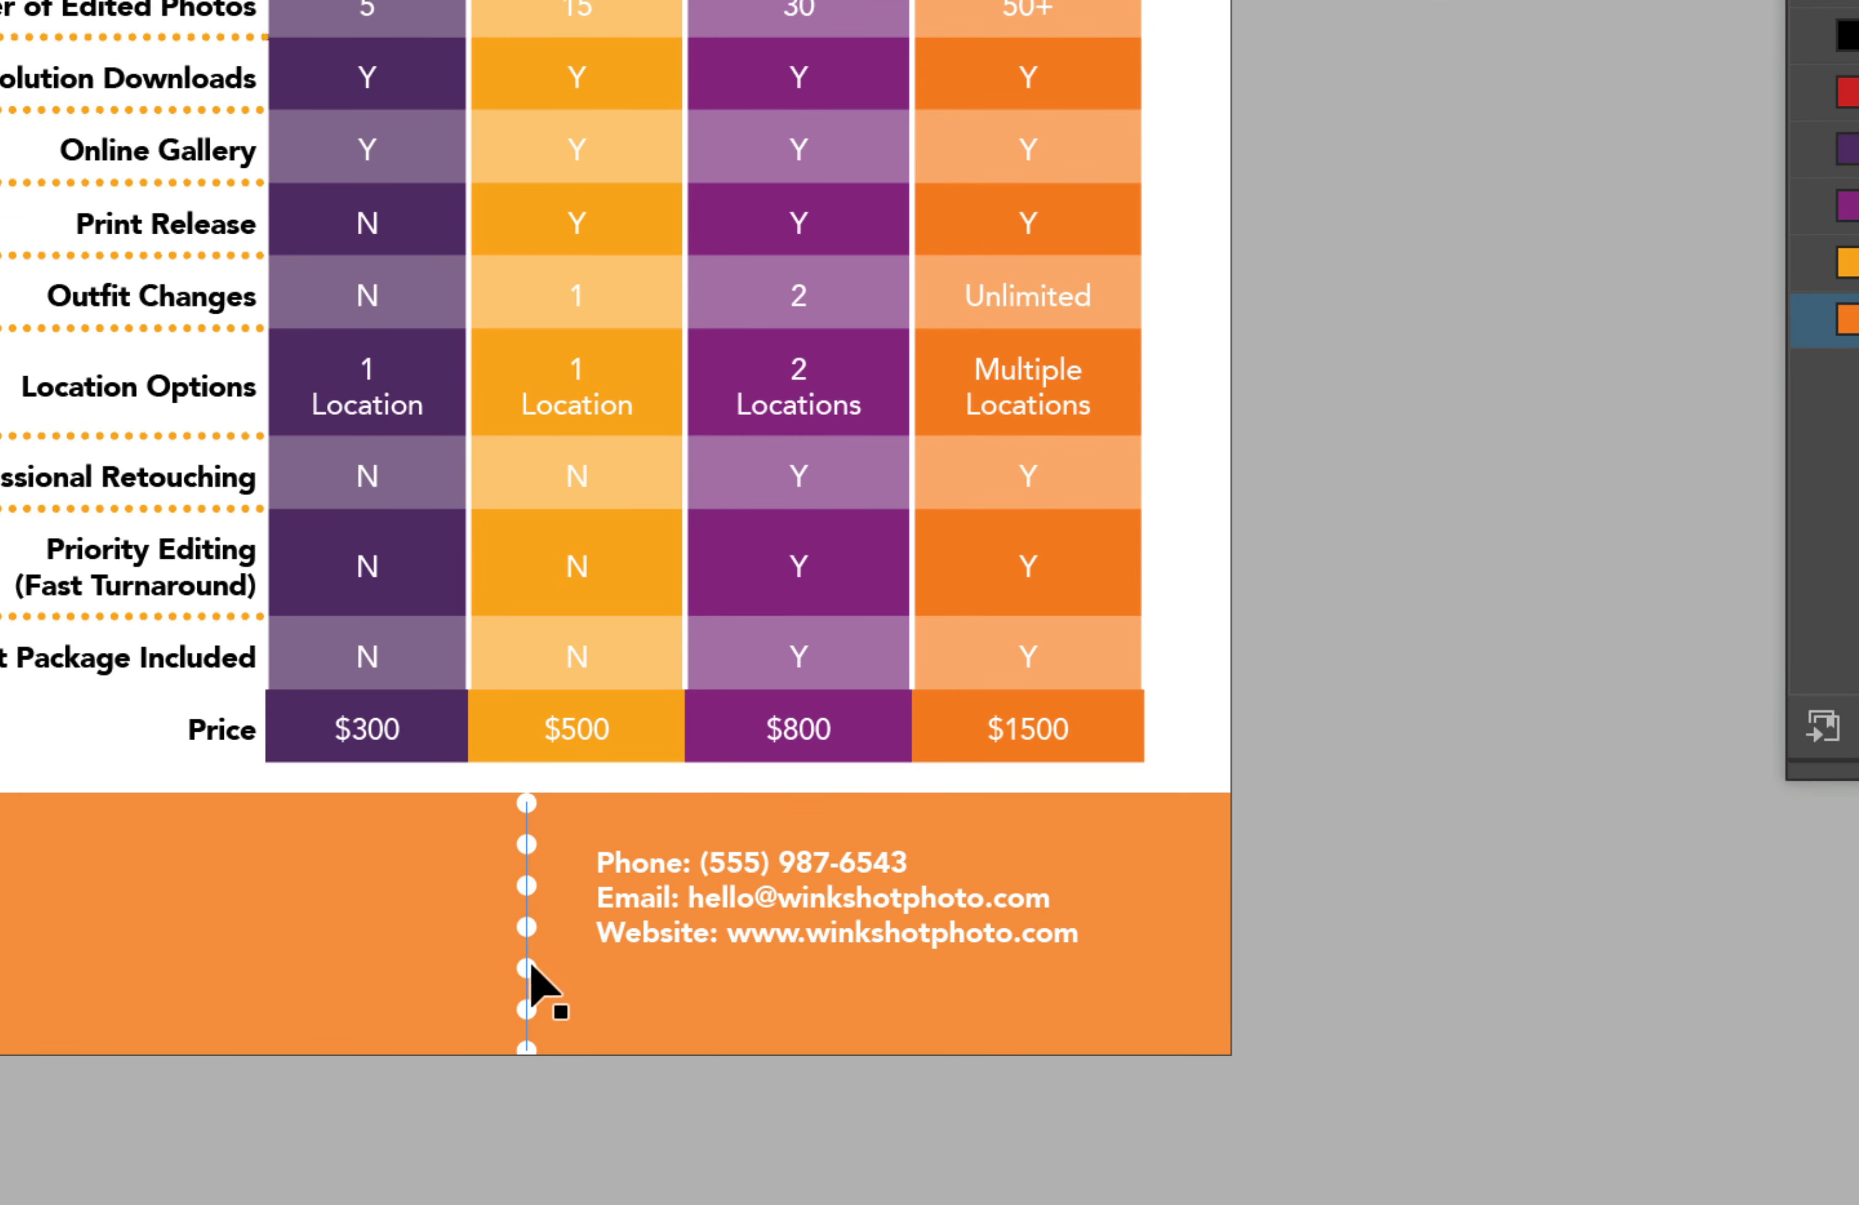
pyautogui.hscroll(-3, 1009, 780)
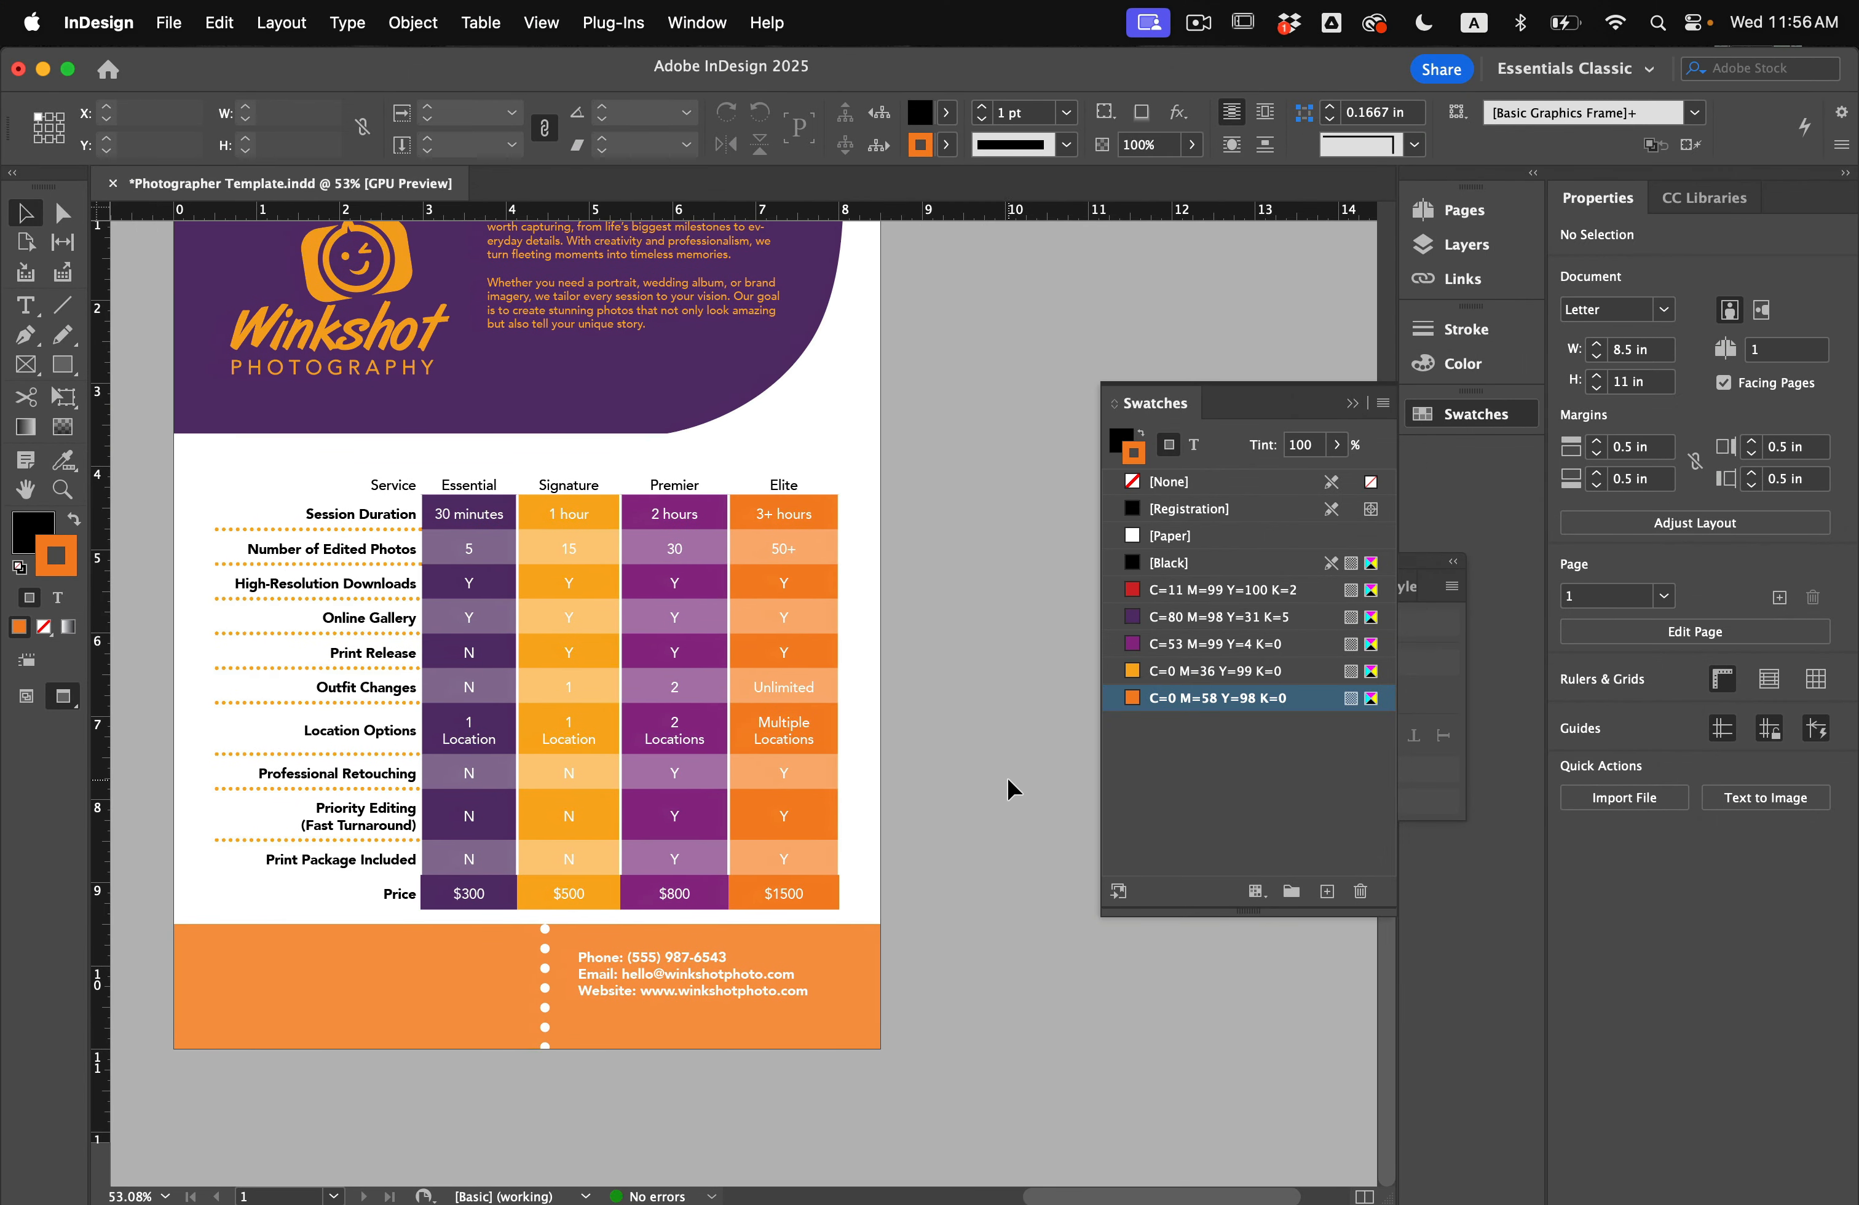
pyautogui.press('t')
pyautogui.moveTo(460, 487); pyautogui.dragTo(793, 482)
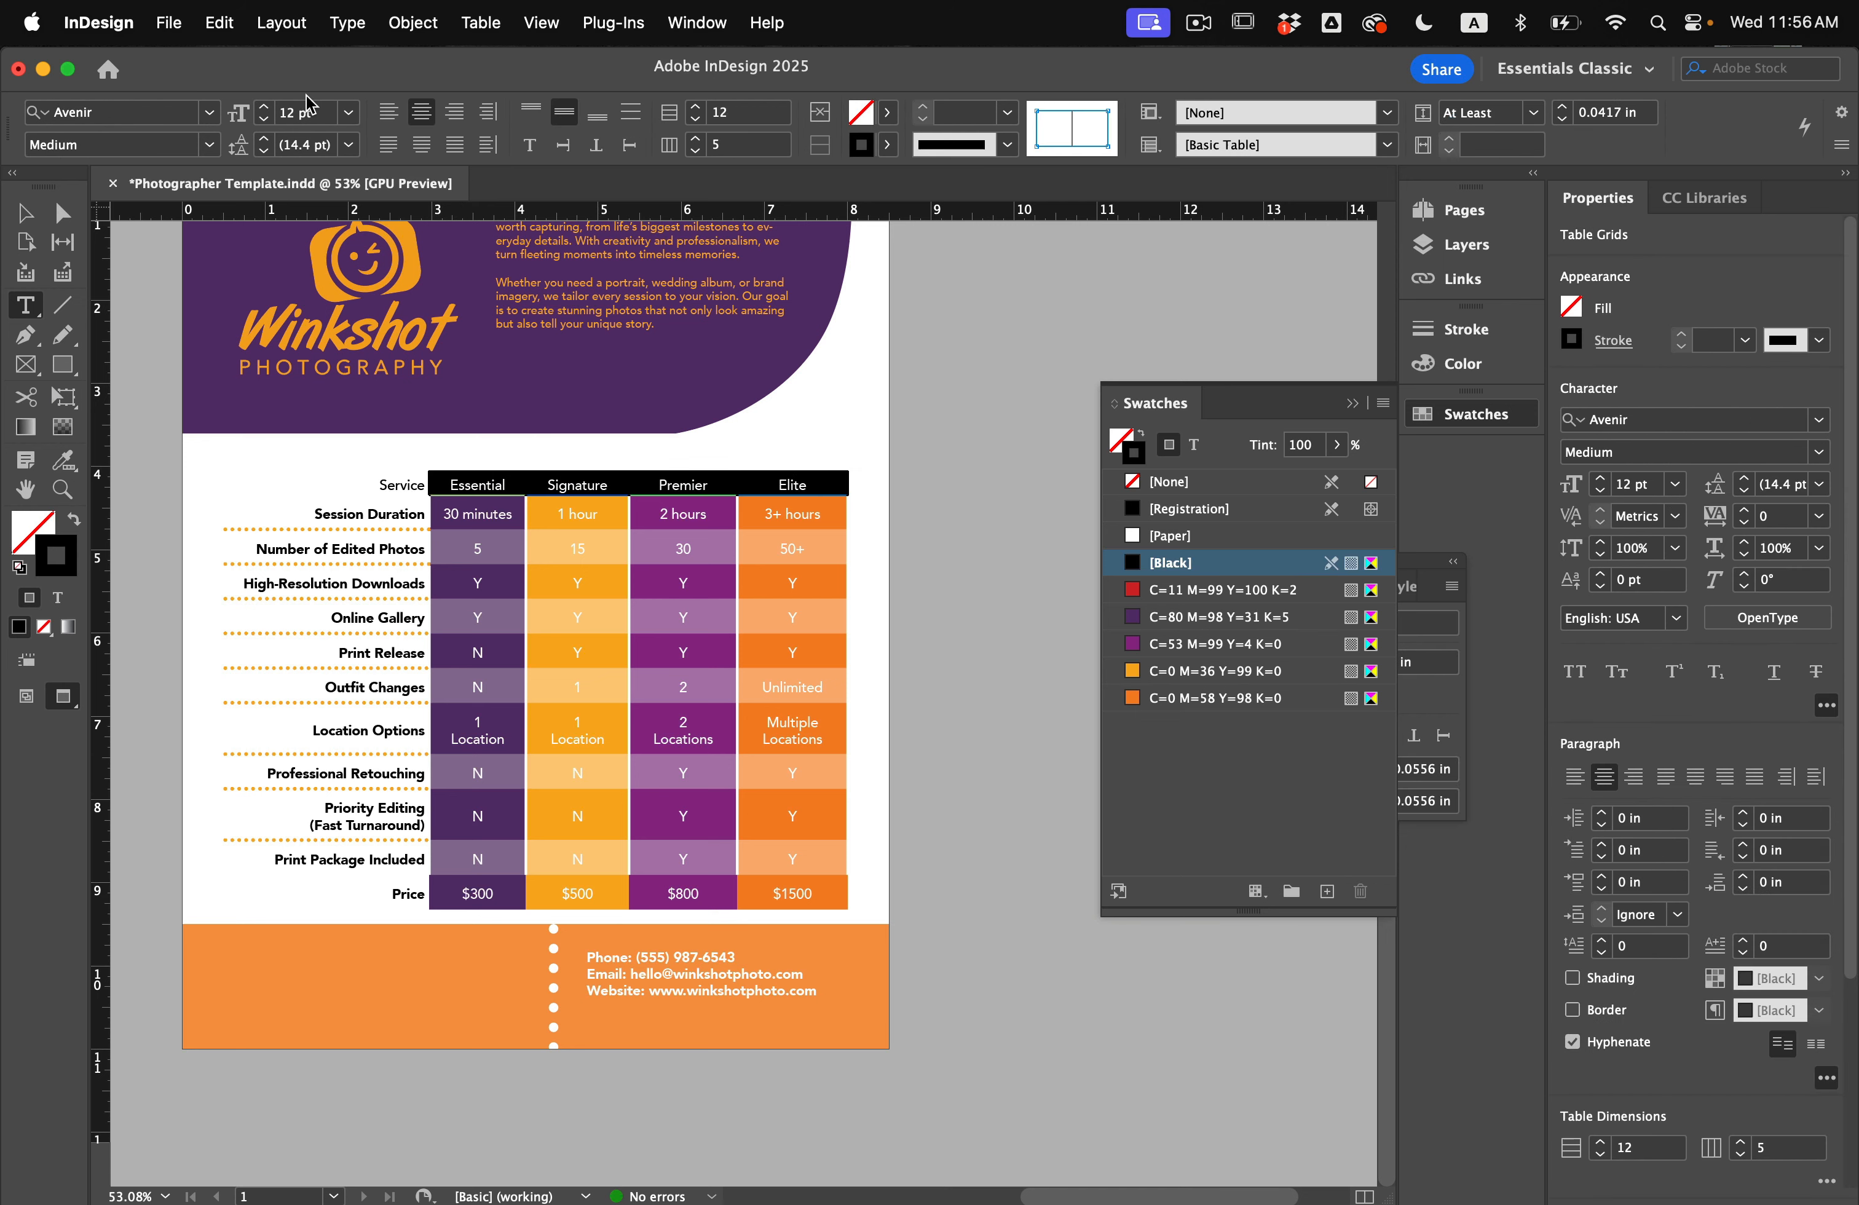
pyautogui.click(207, 146)
pyautogui.click(95, 430)
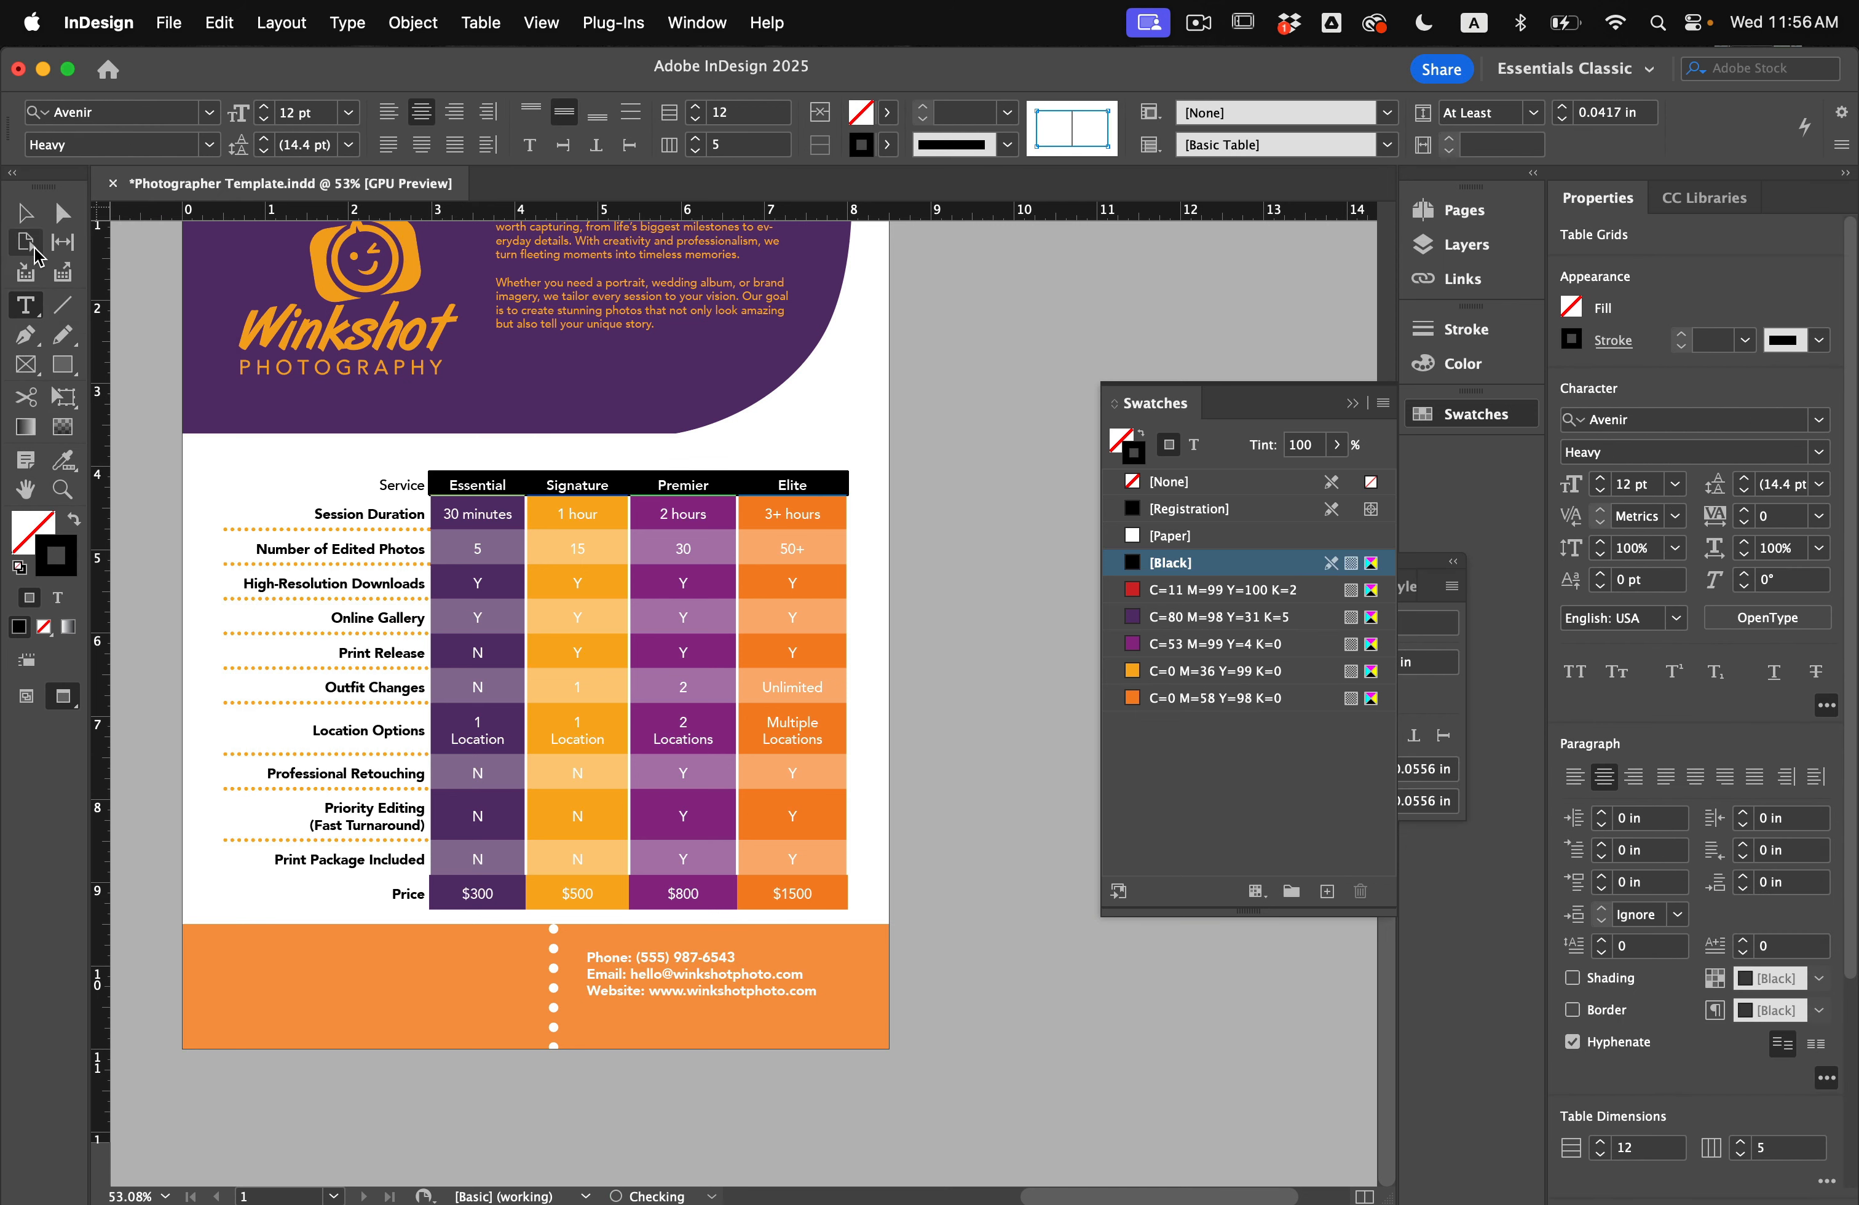
pyautogui.click(25, 213)
pyautogui.click(940, 631)
pyautogui.hscroll(-3, 940, 631)
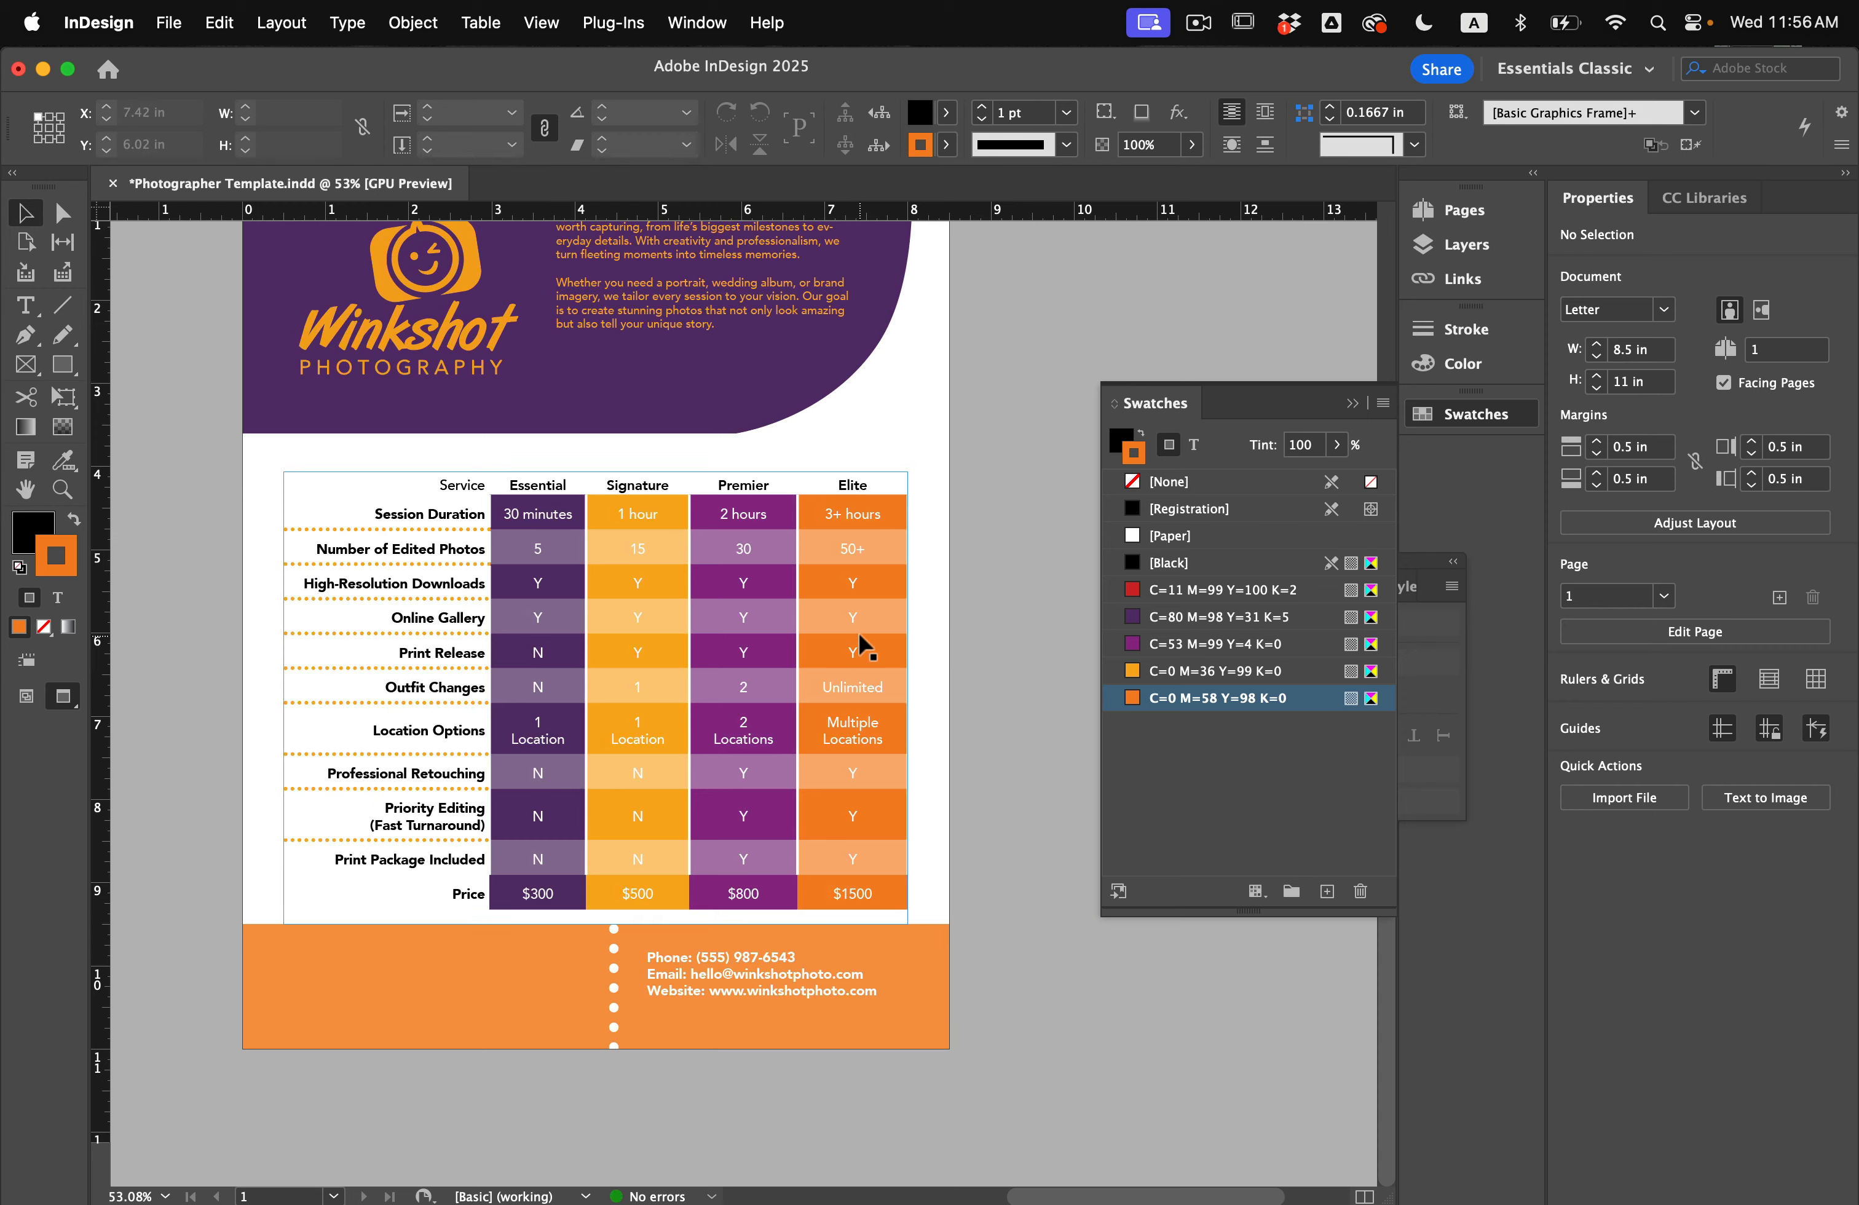
# Step: Place the green checkmark from Yes and No.ai on the pasteboard beside the table, about 0.73 by 0.74 in
pyautogui.scroll(2, 858, 630)
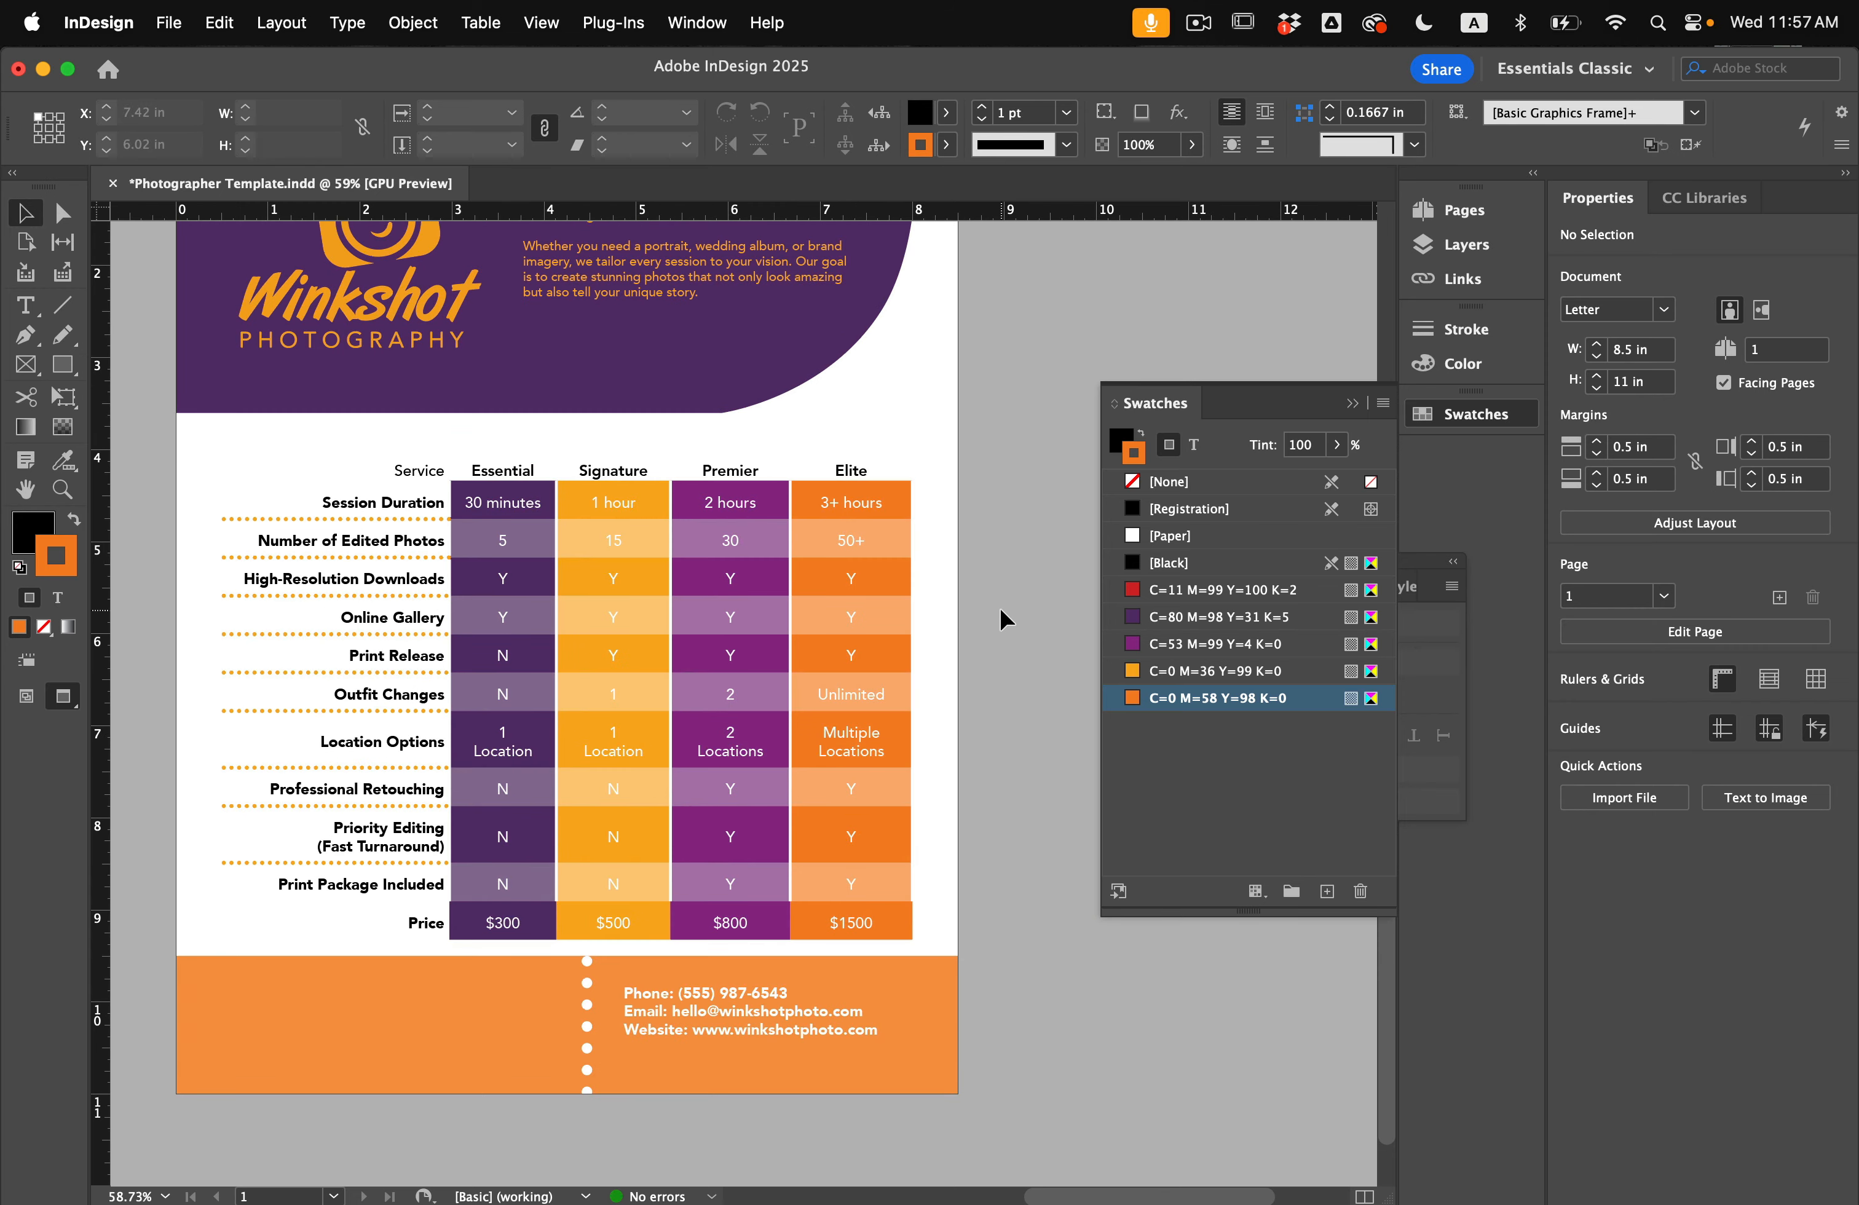
pyautogui.scroll(8, 571, 704)
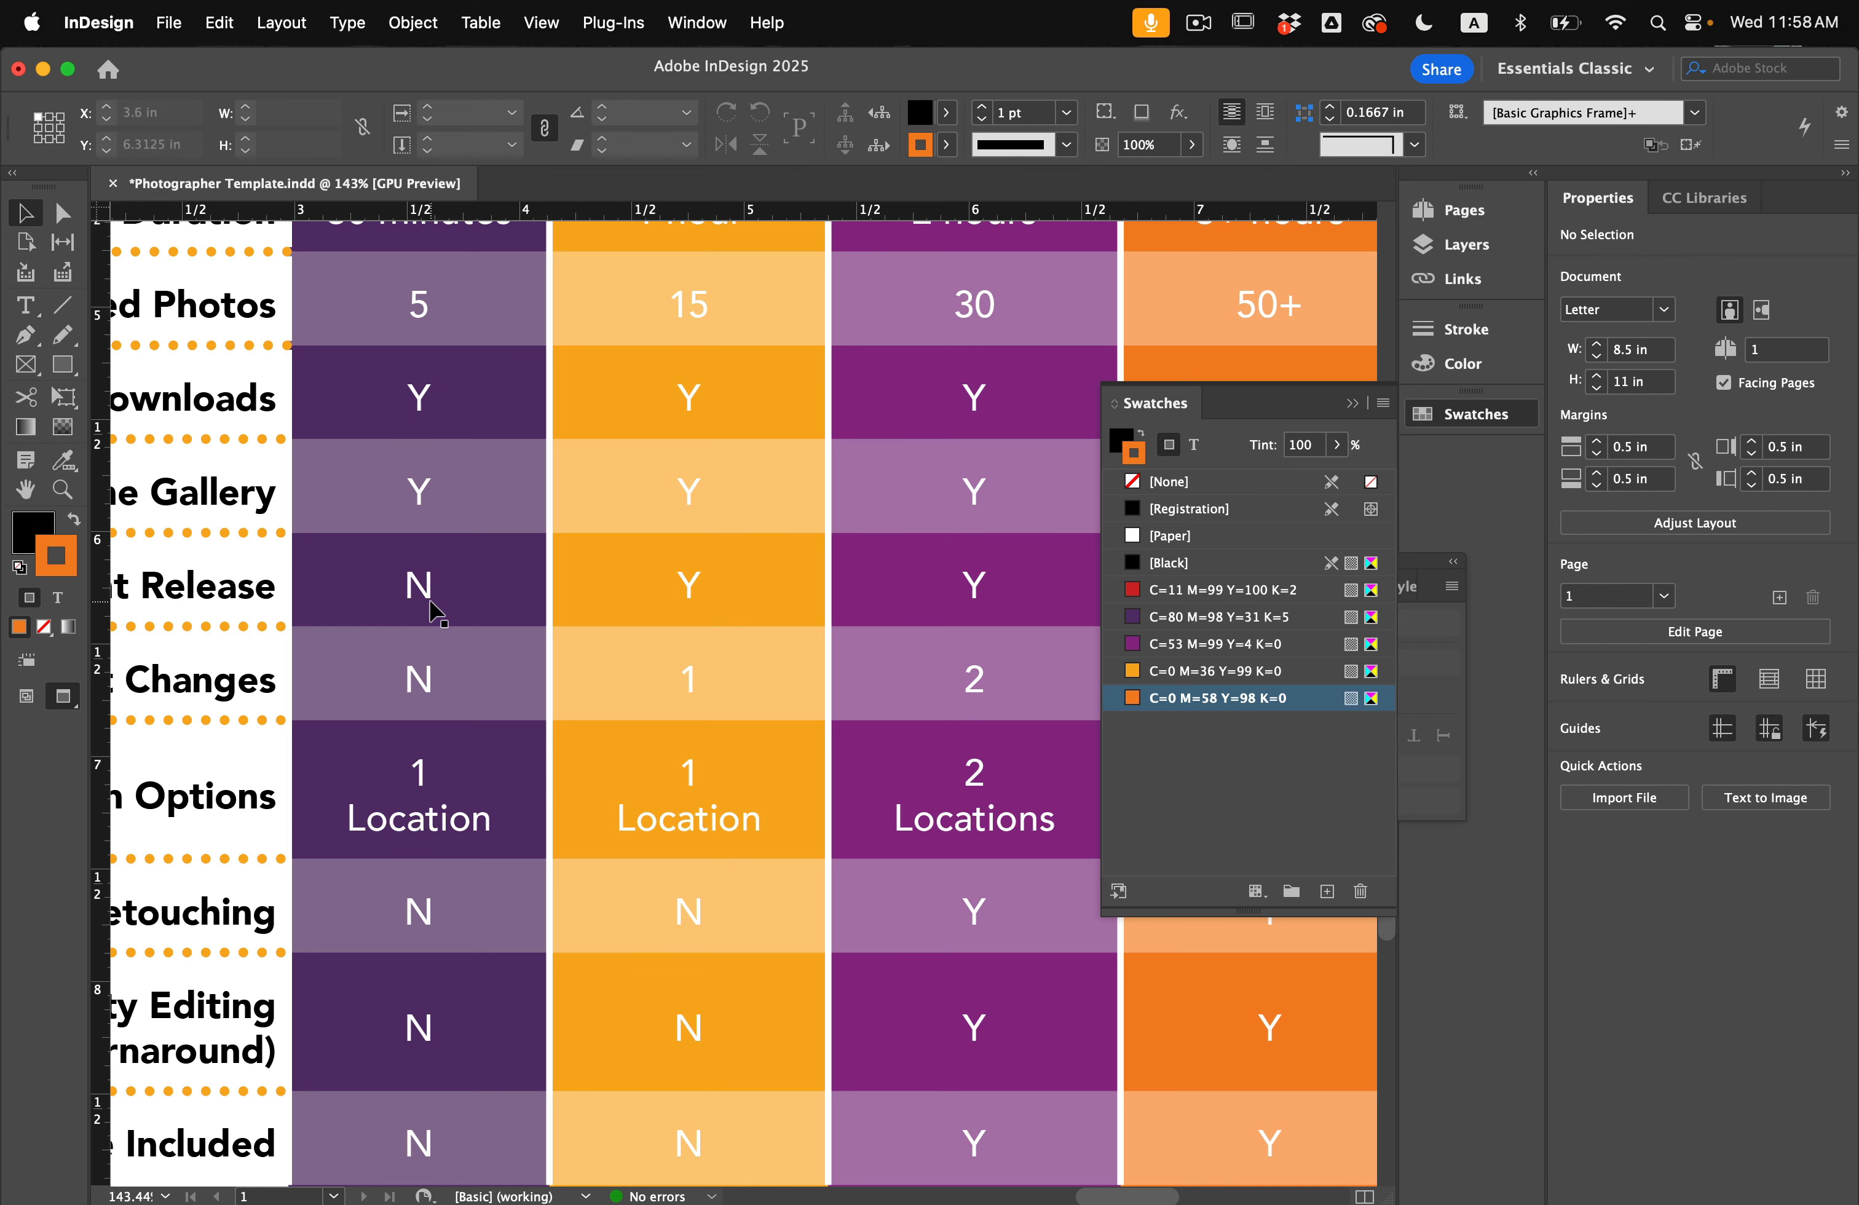
pyautogui.scroll(-5, 428, 610)
pyautogui.hscroll(-5, 428, 610)
pyautogui.scroll(2, 428, 611)
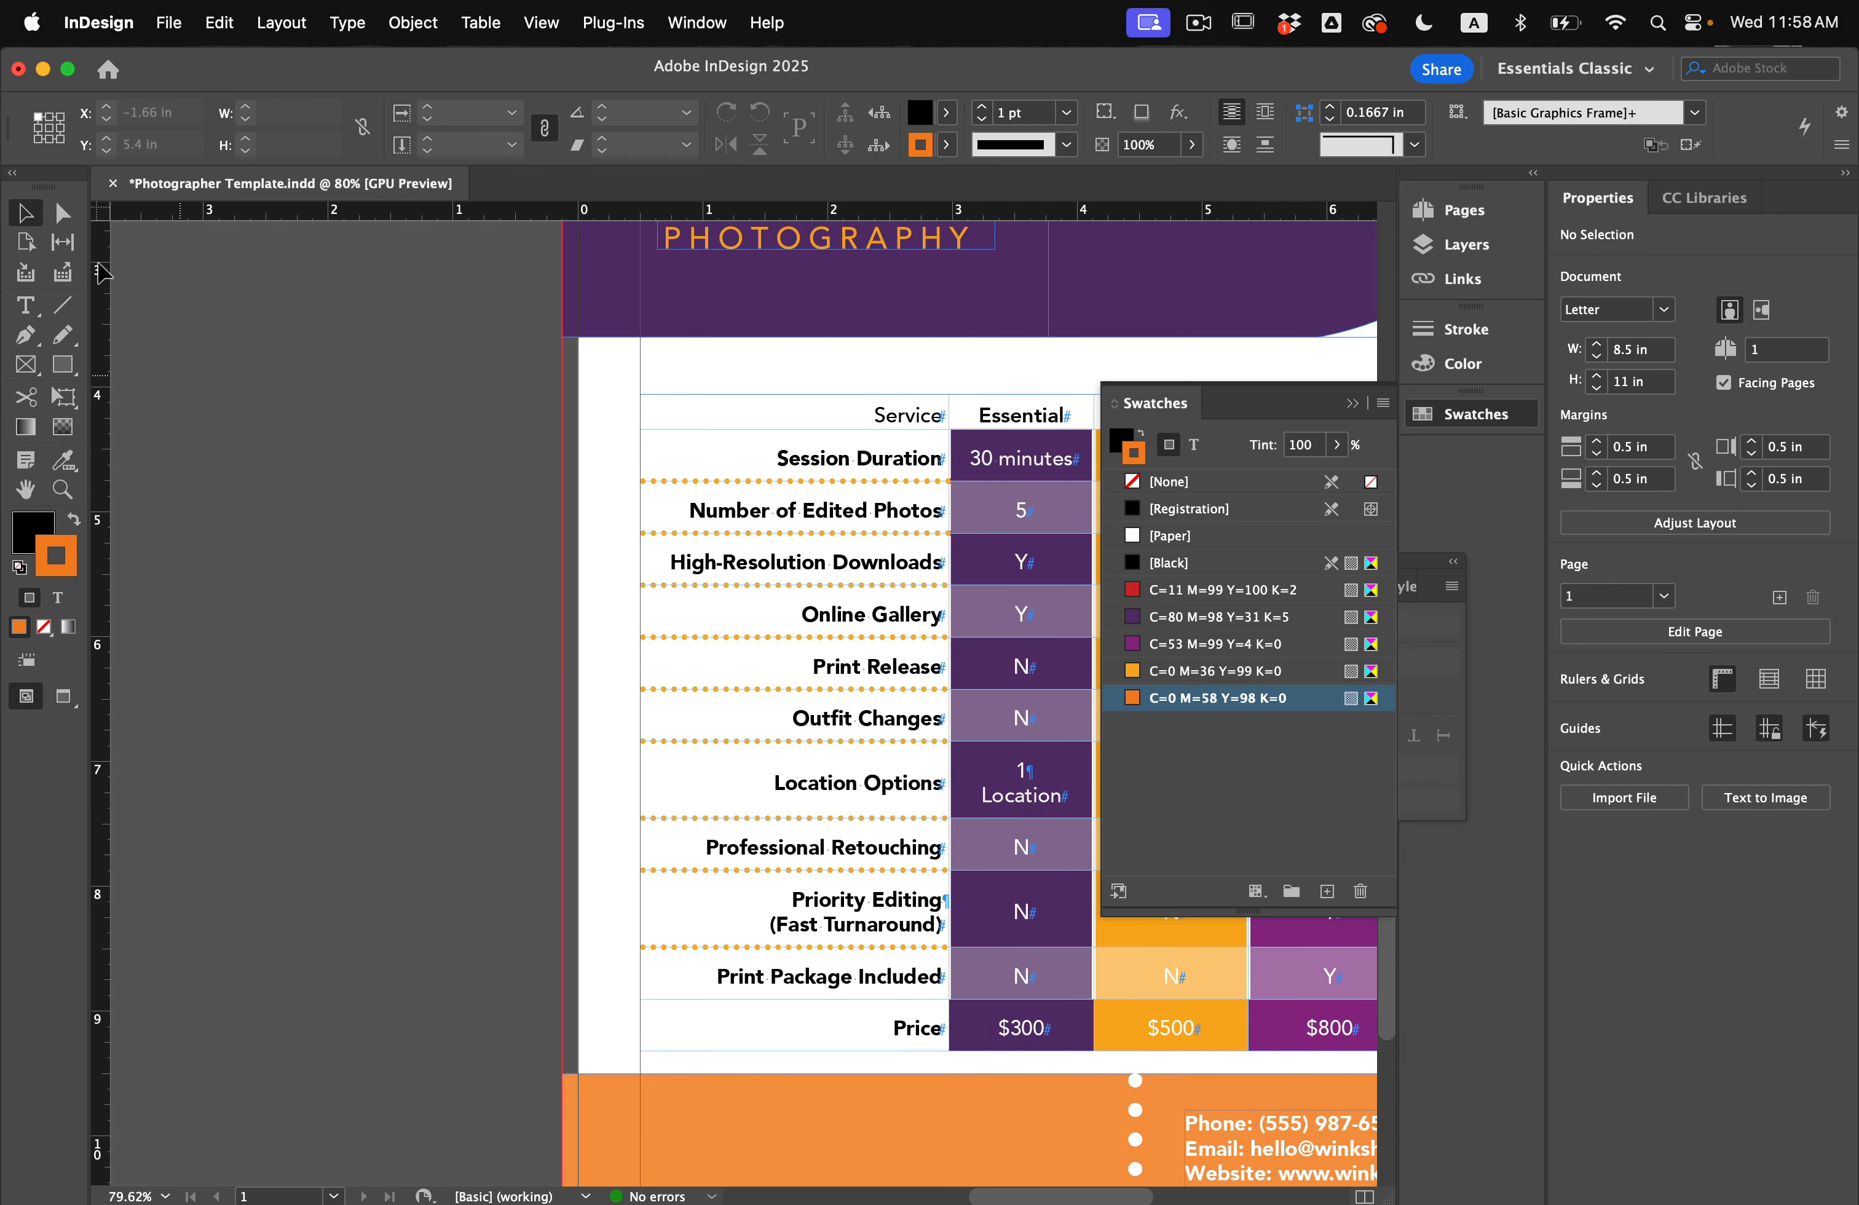
pyautogui.scroll(1, 266, 379)
pyautogui.hscroll(-1, 266, 379)
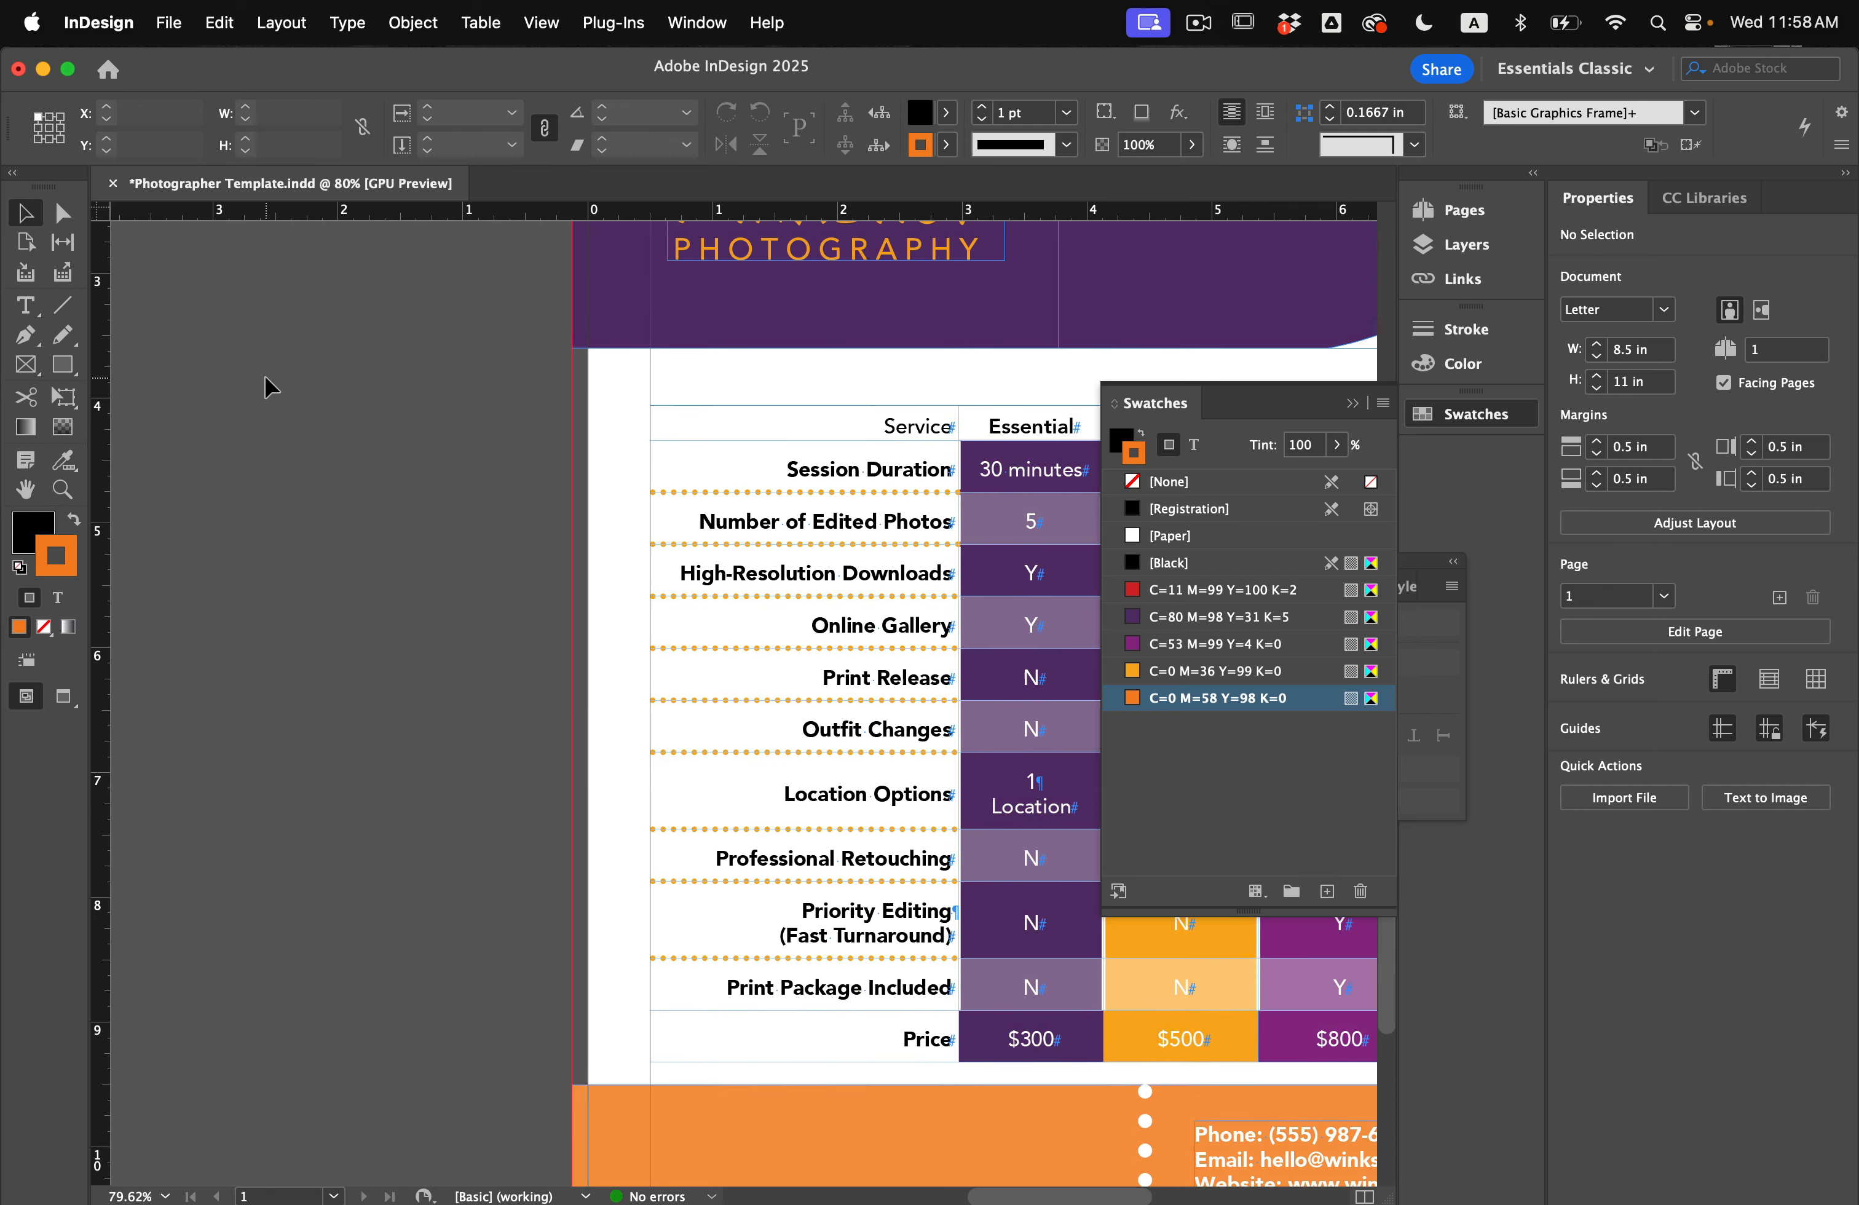
pyautogui.click(176, 19)
pyautogui.click(226, 394)
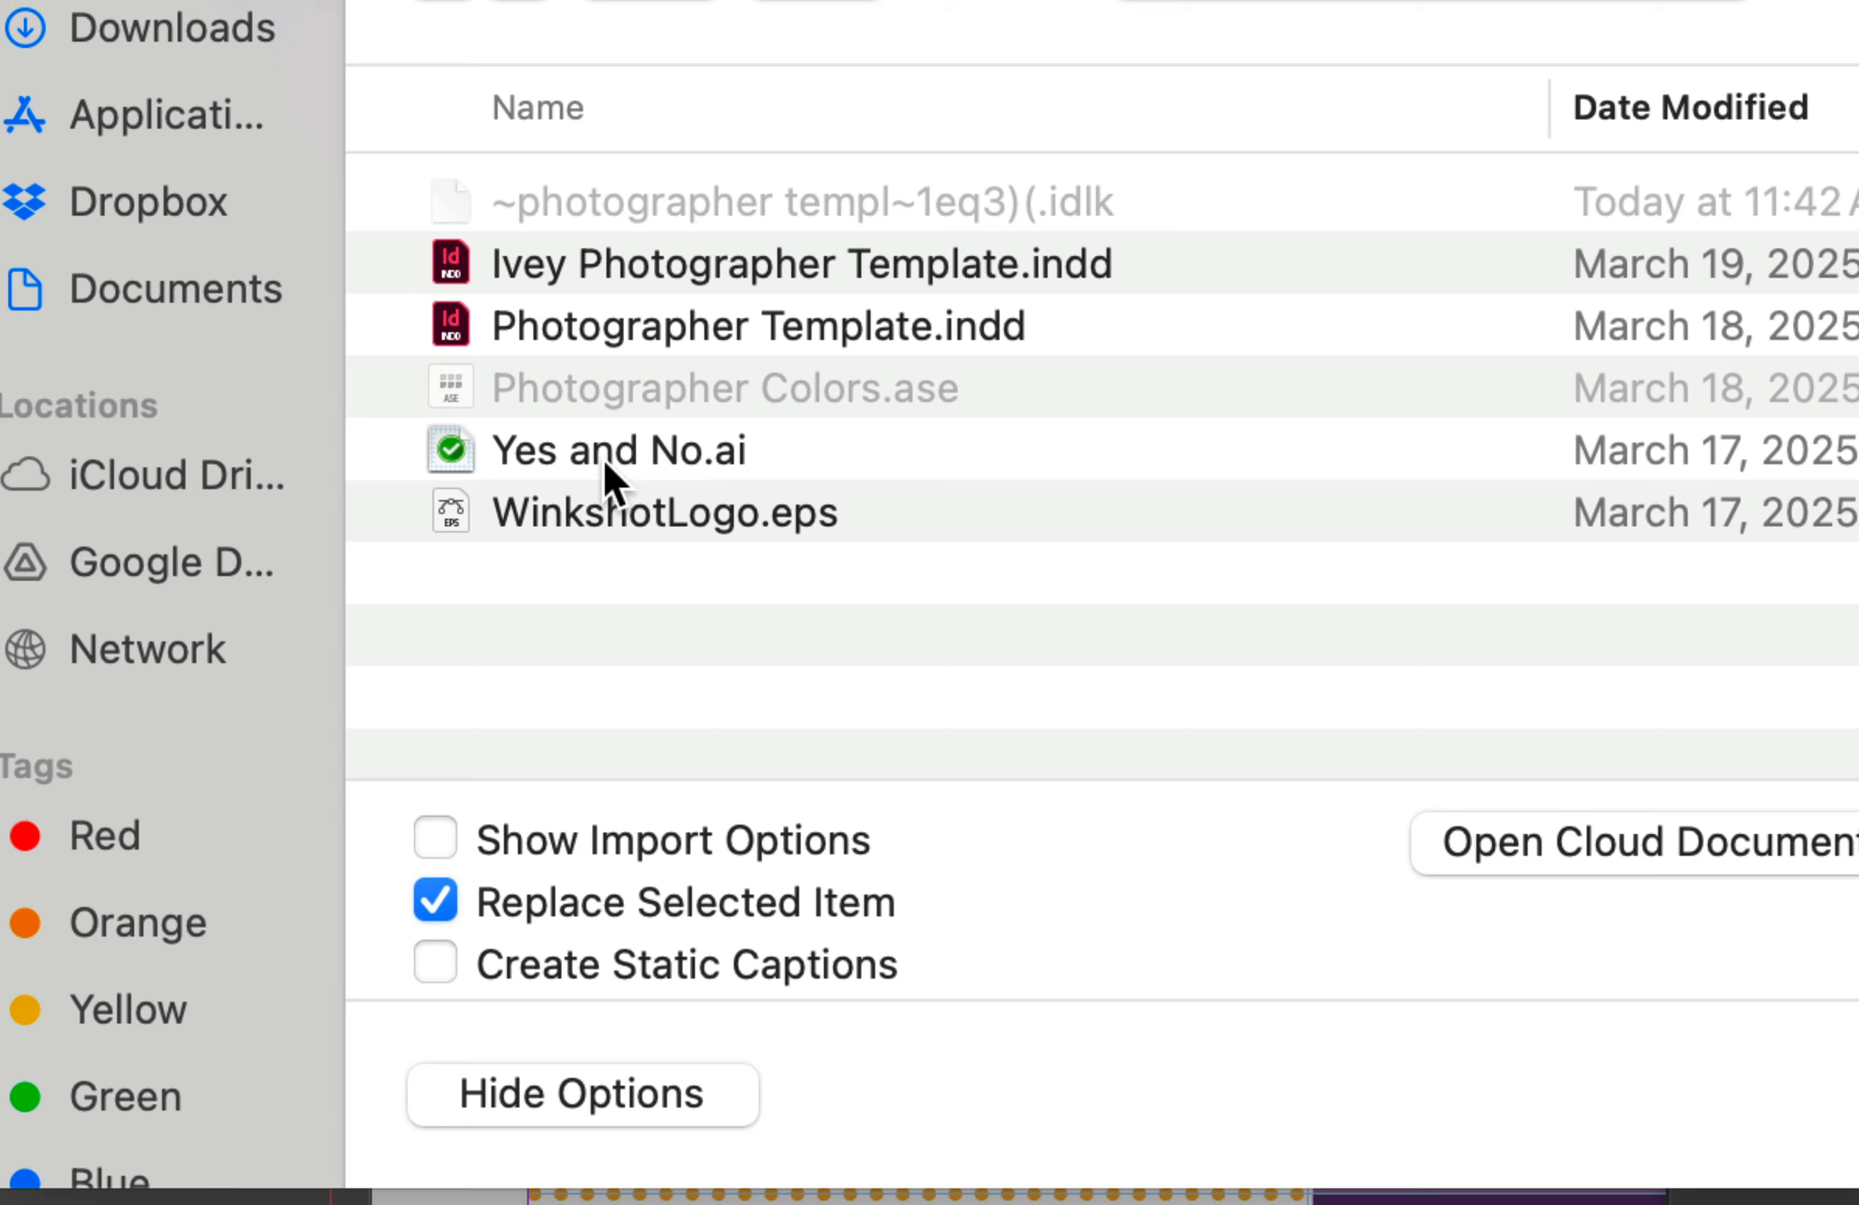
pyautogui.click(729, 445)
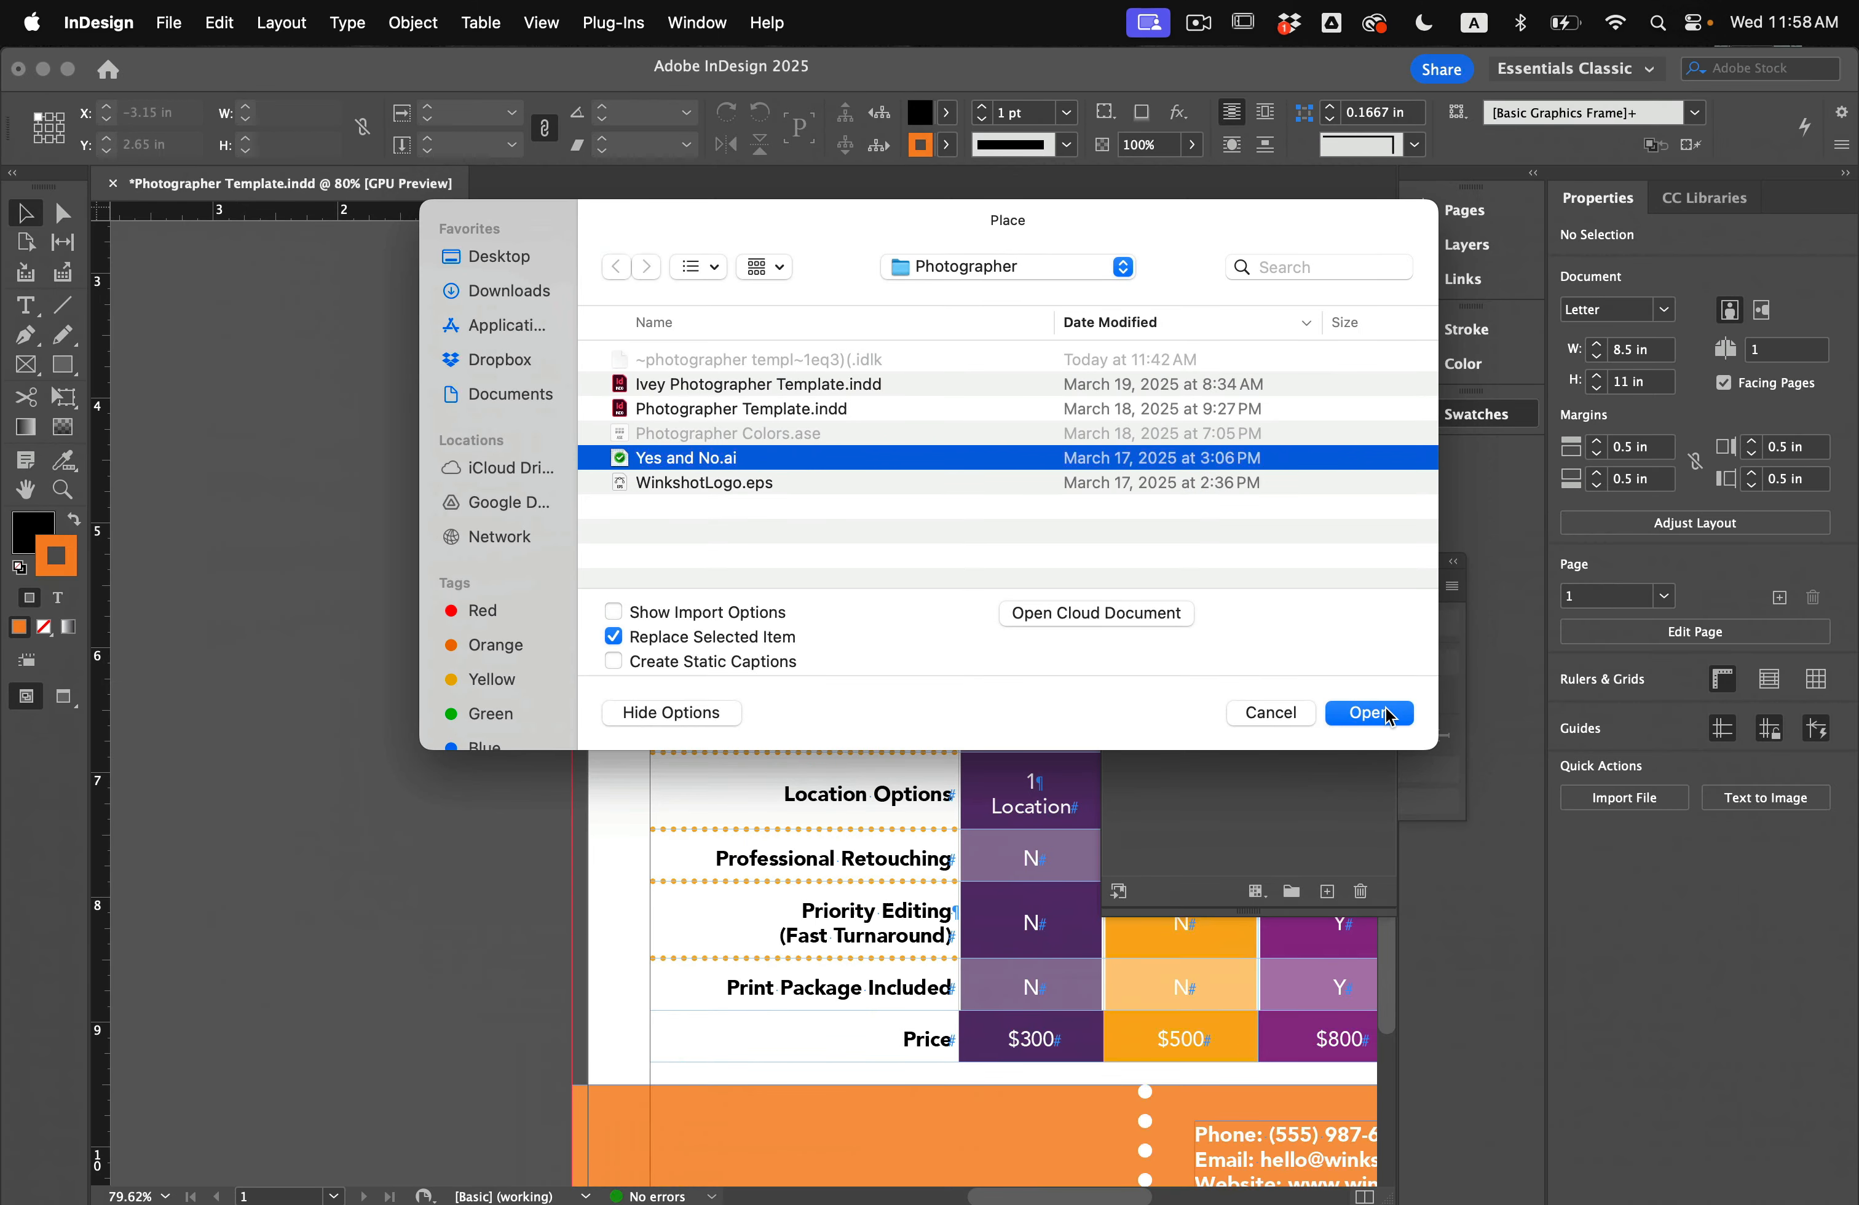
pyautogui.click(1369, 714)
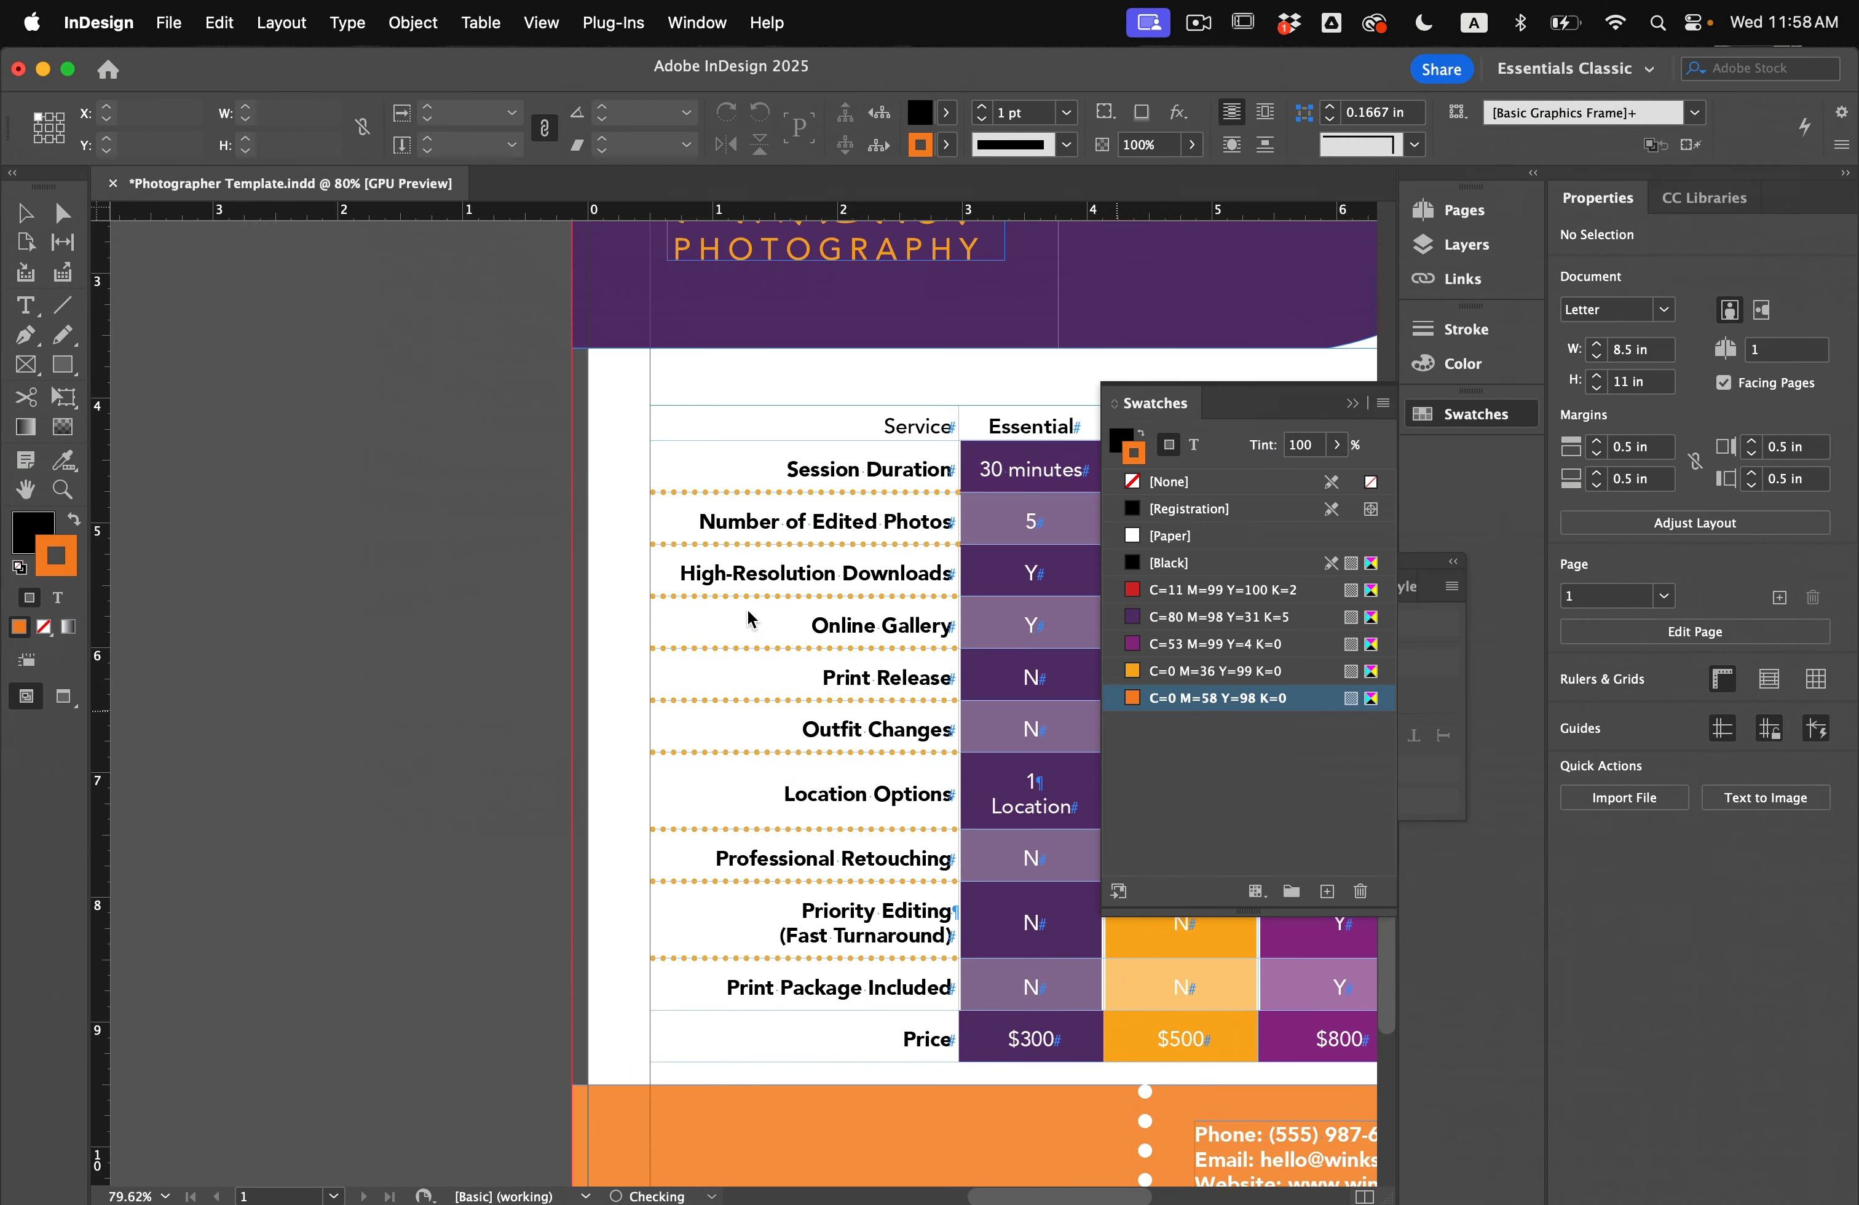
pyautogui.moveTo(229, 412); pyautogui.dragTo(313, 449)
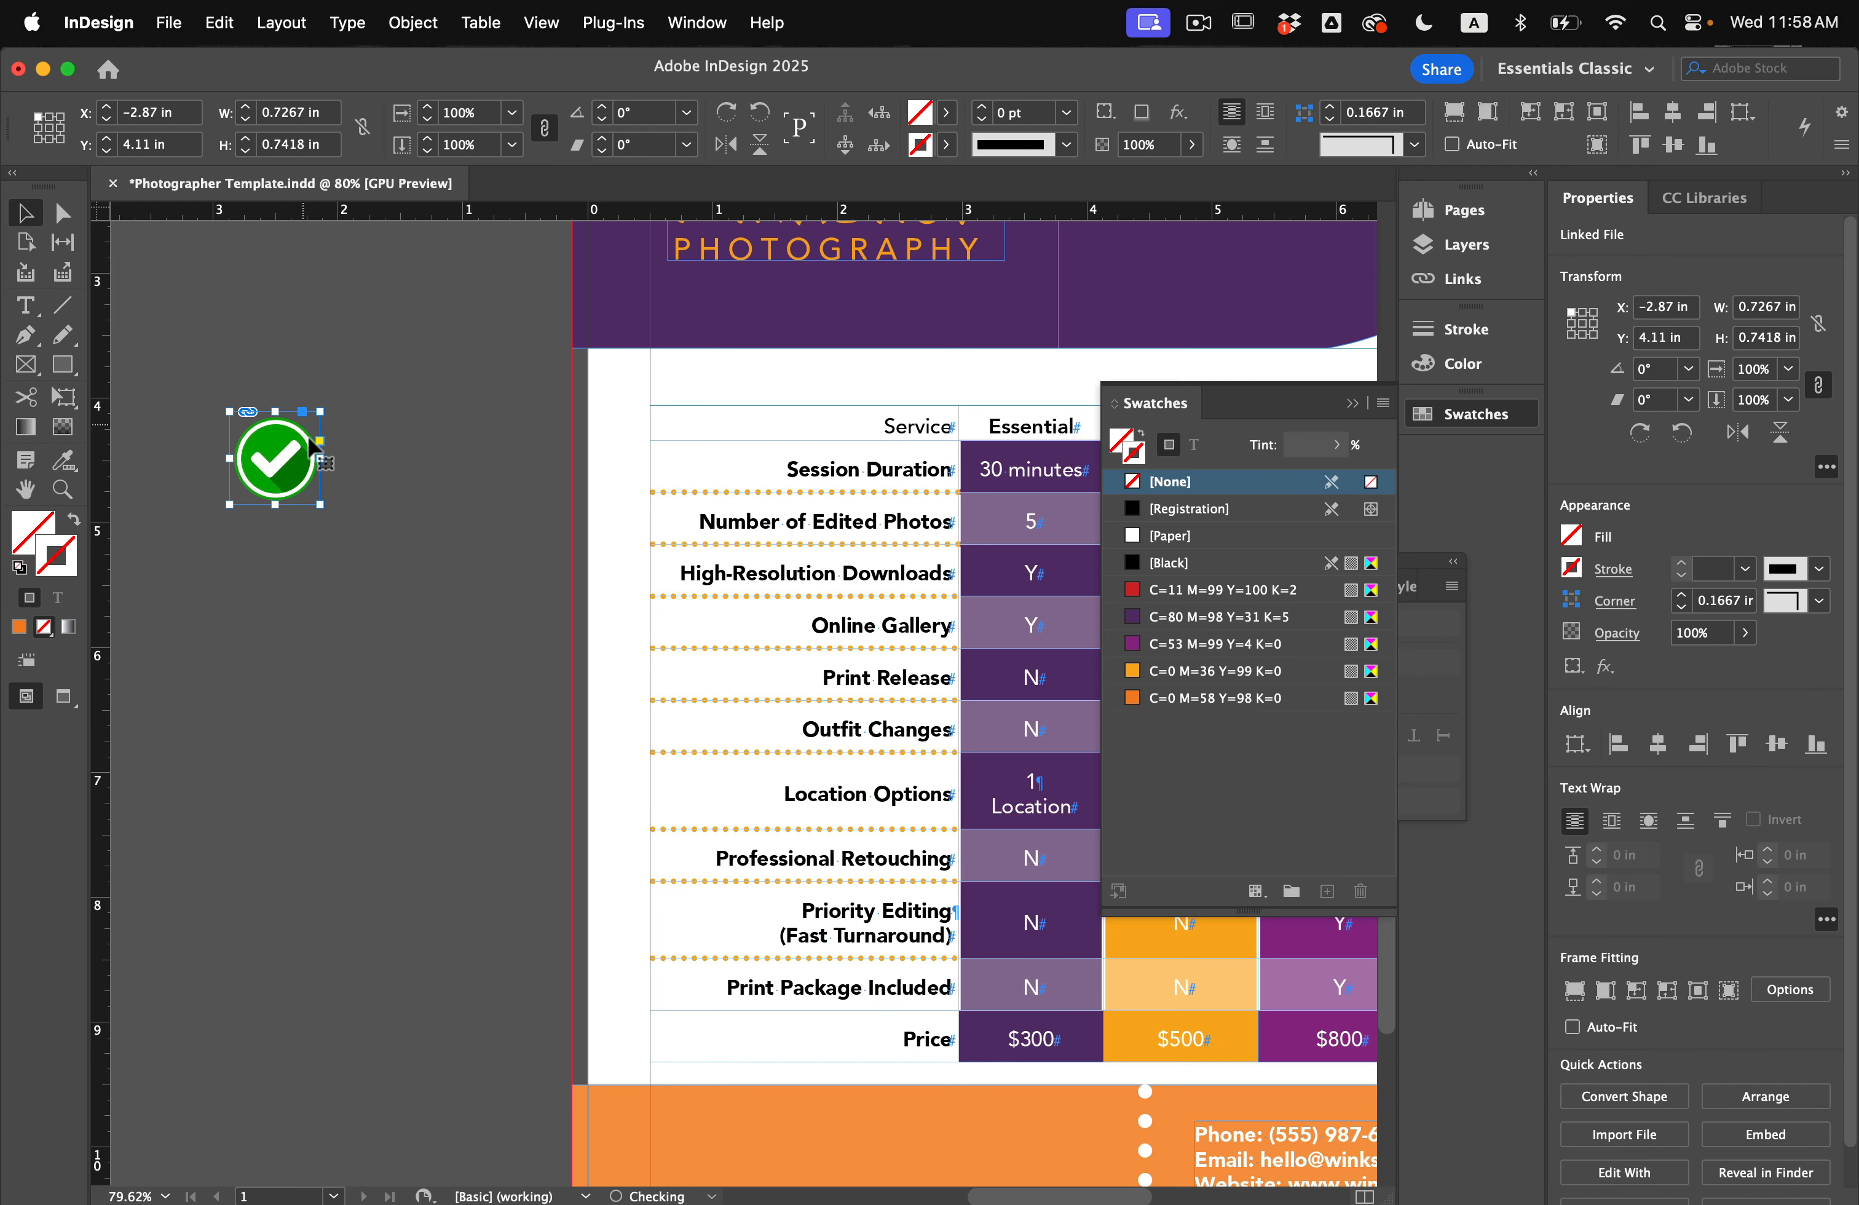
pyautogui.click(344, 471)
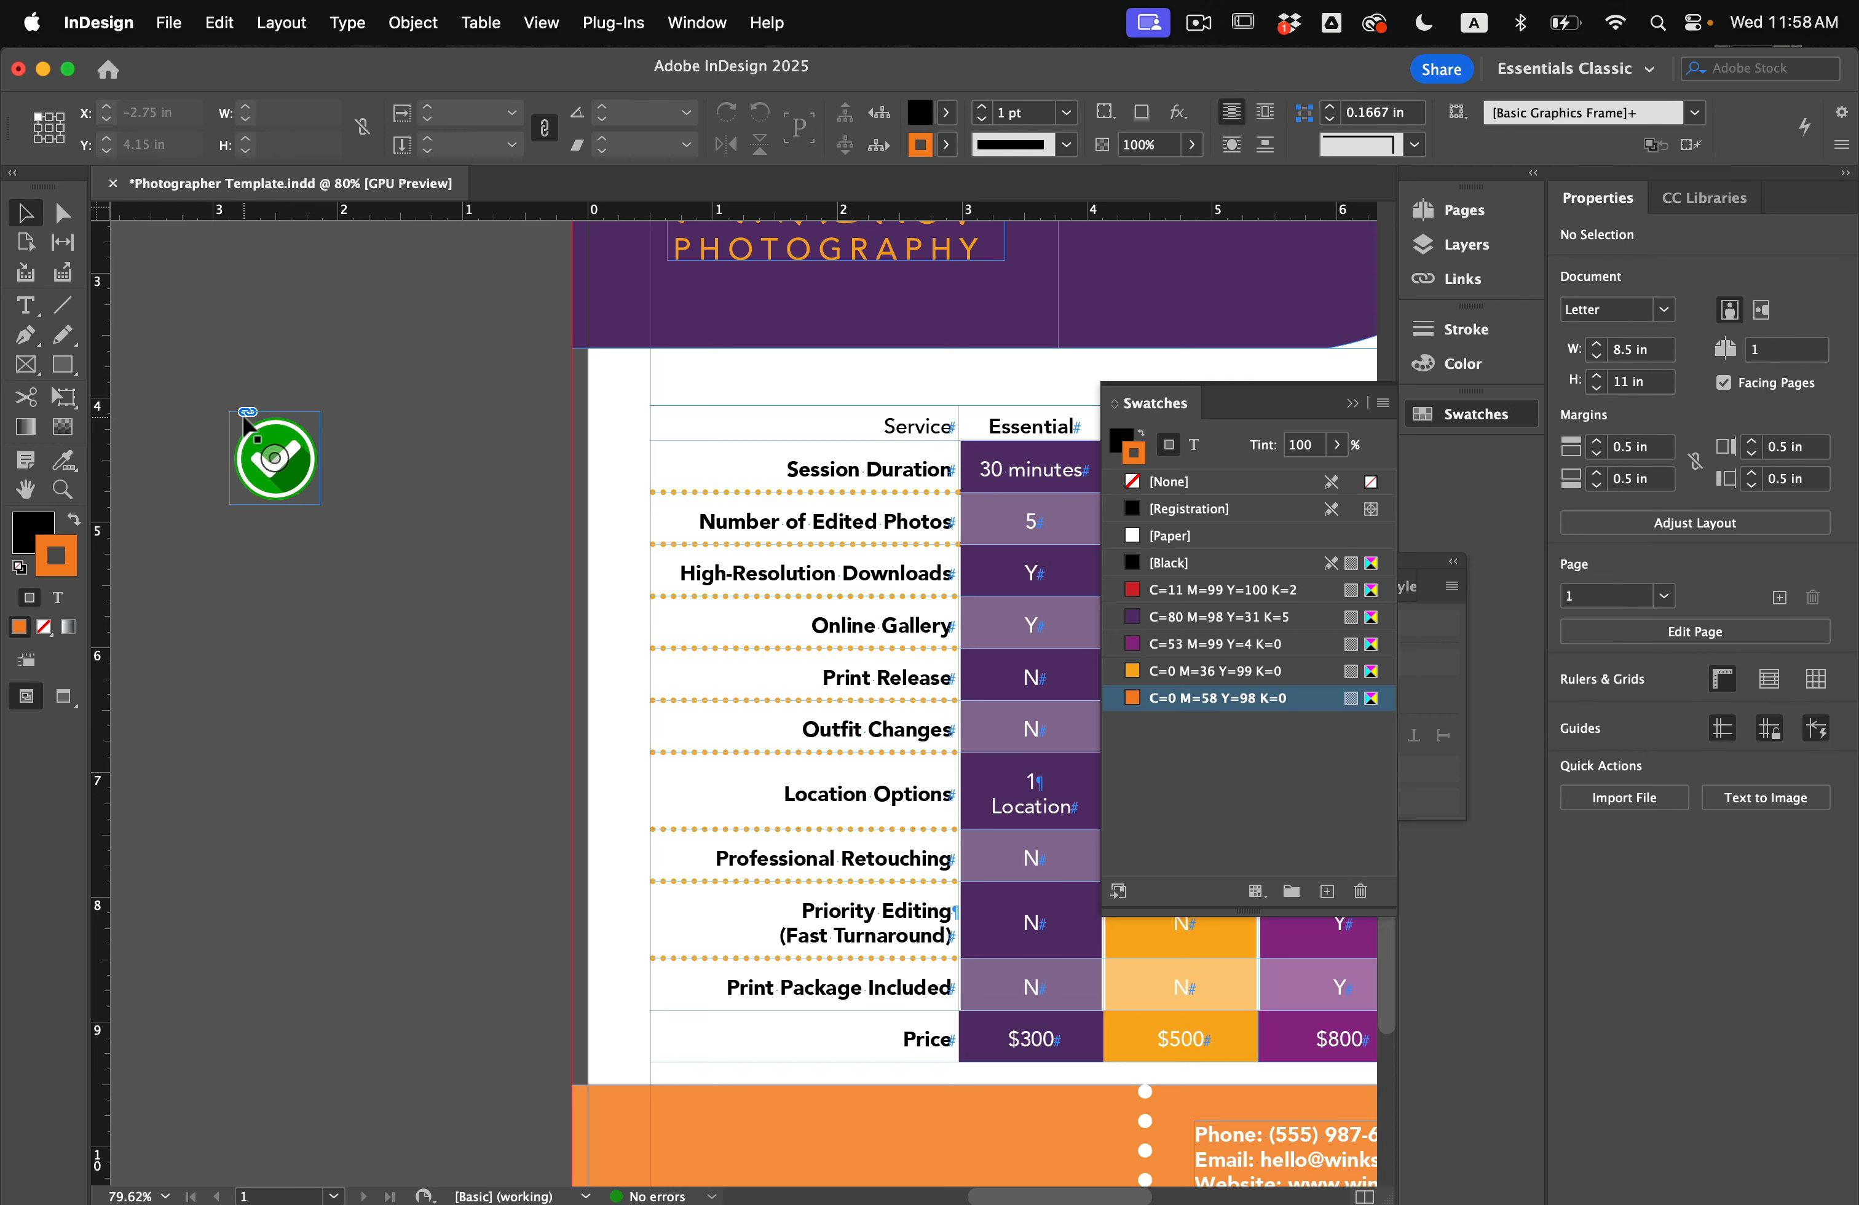
# Step: Place page 2 of Yes and No.ai, the red X, beside the checkmark using the import options, about 0.72 by 0.74 in
pyautogui.click(169, 22)
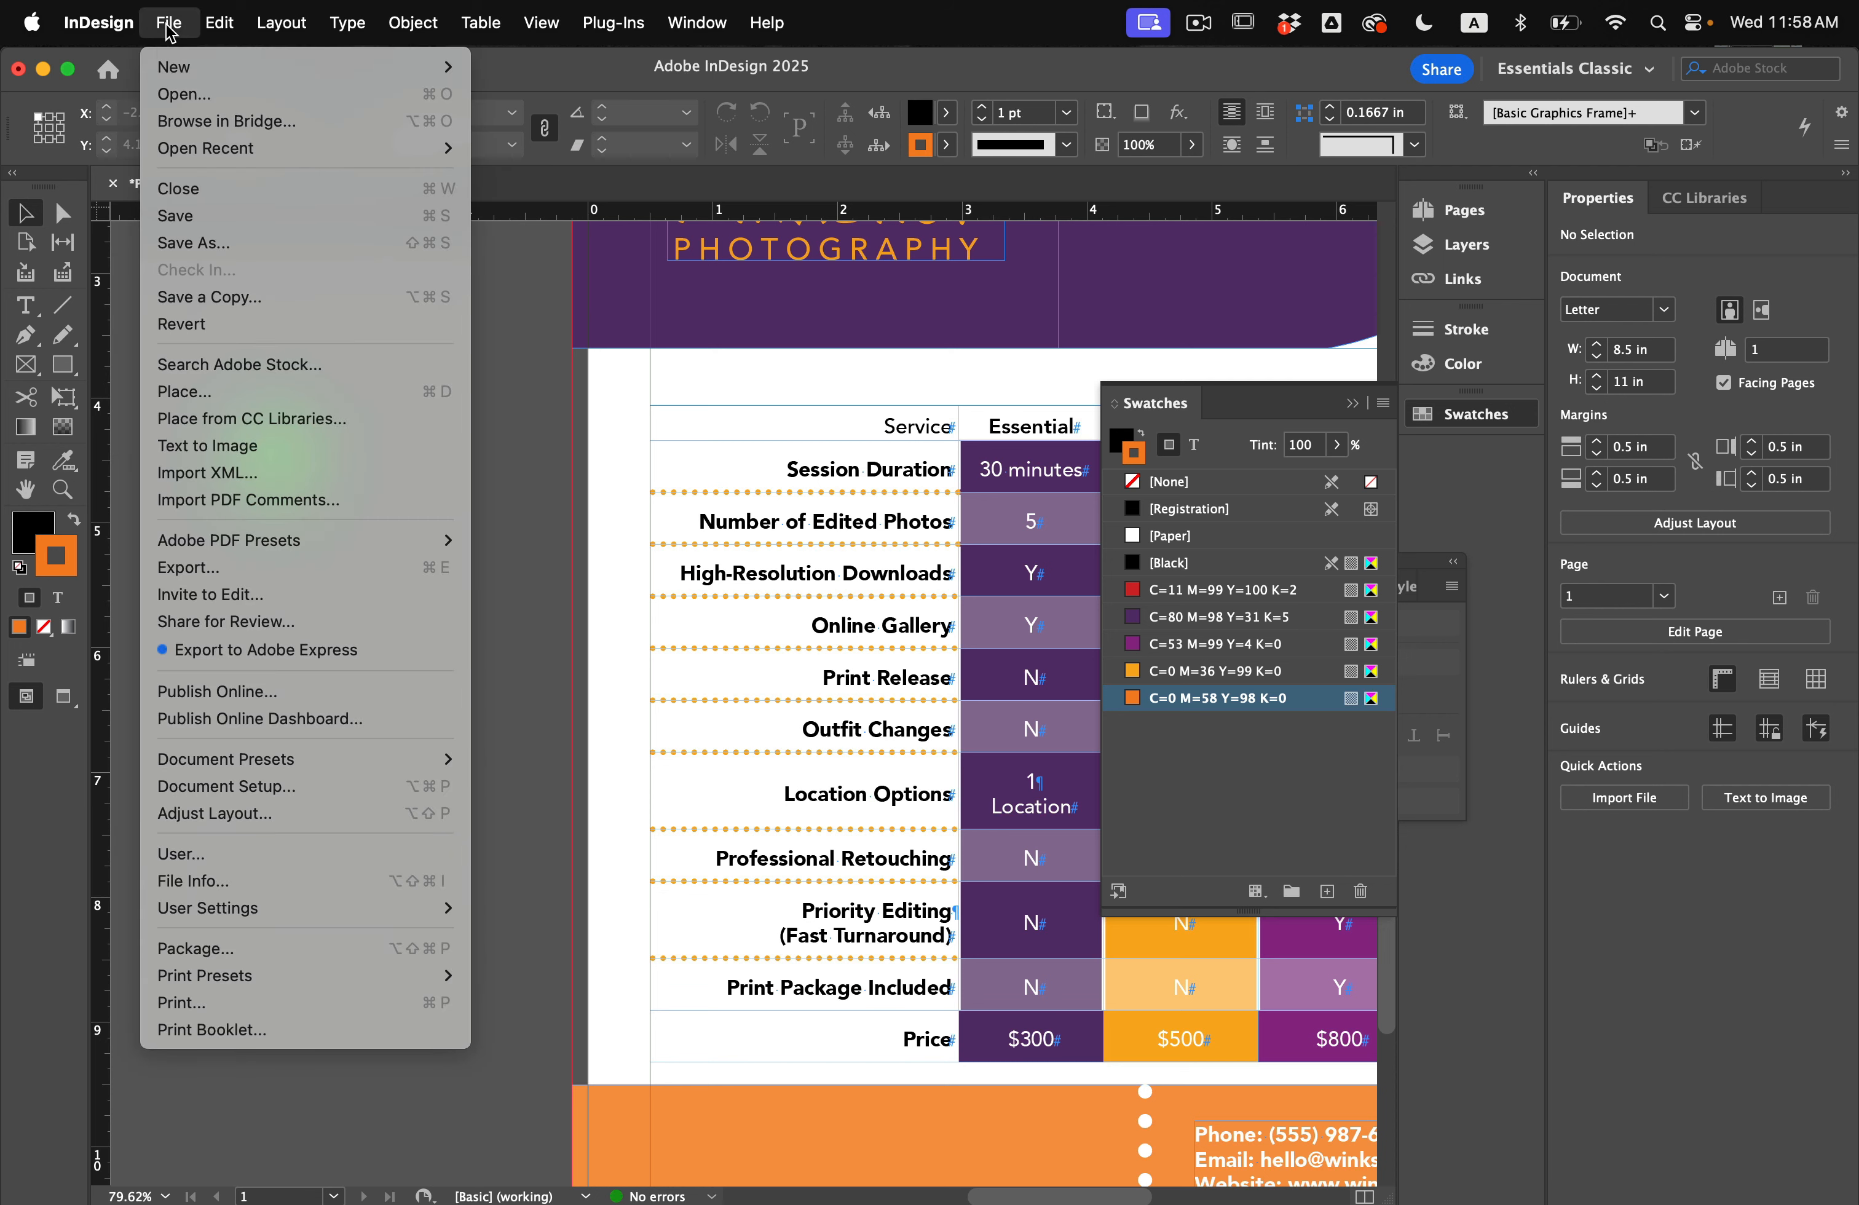
pyautogui.click(201, 391)
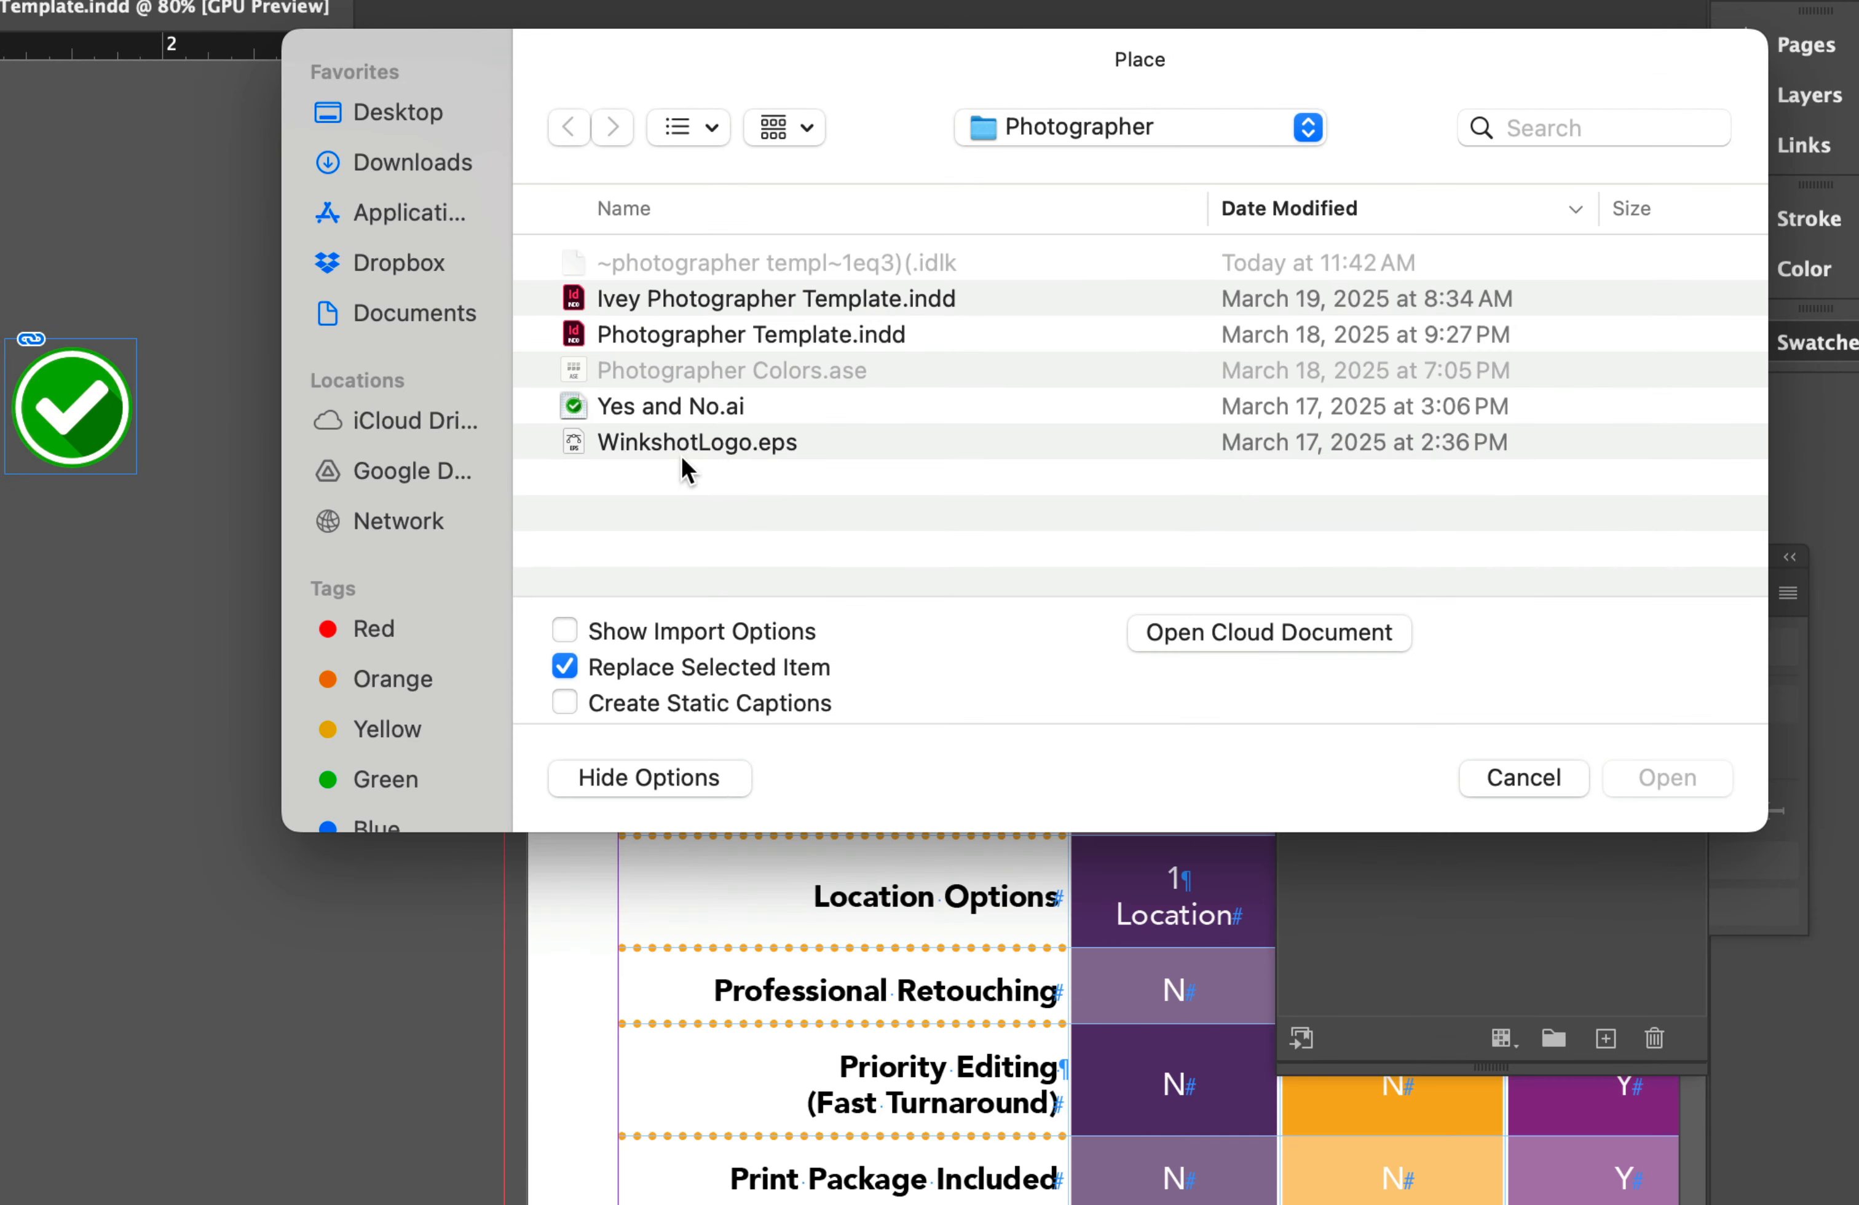
pyautogui.click(708, 458)
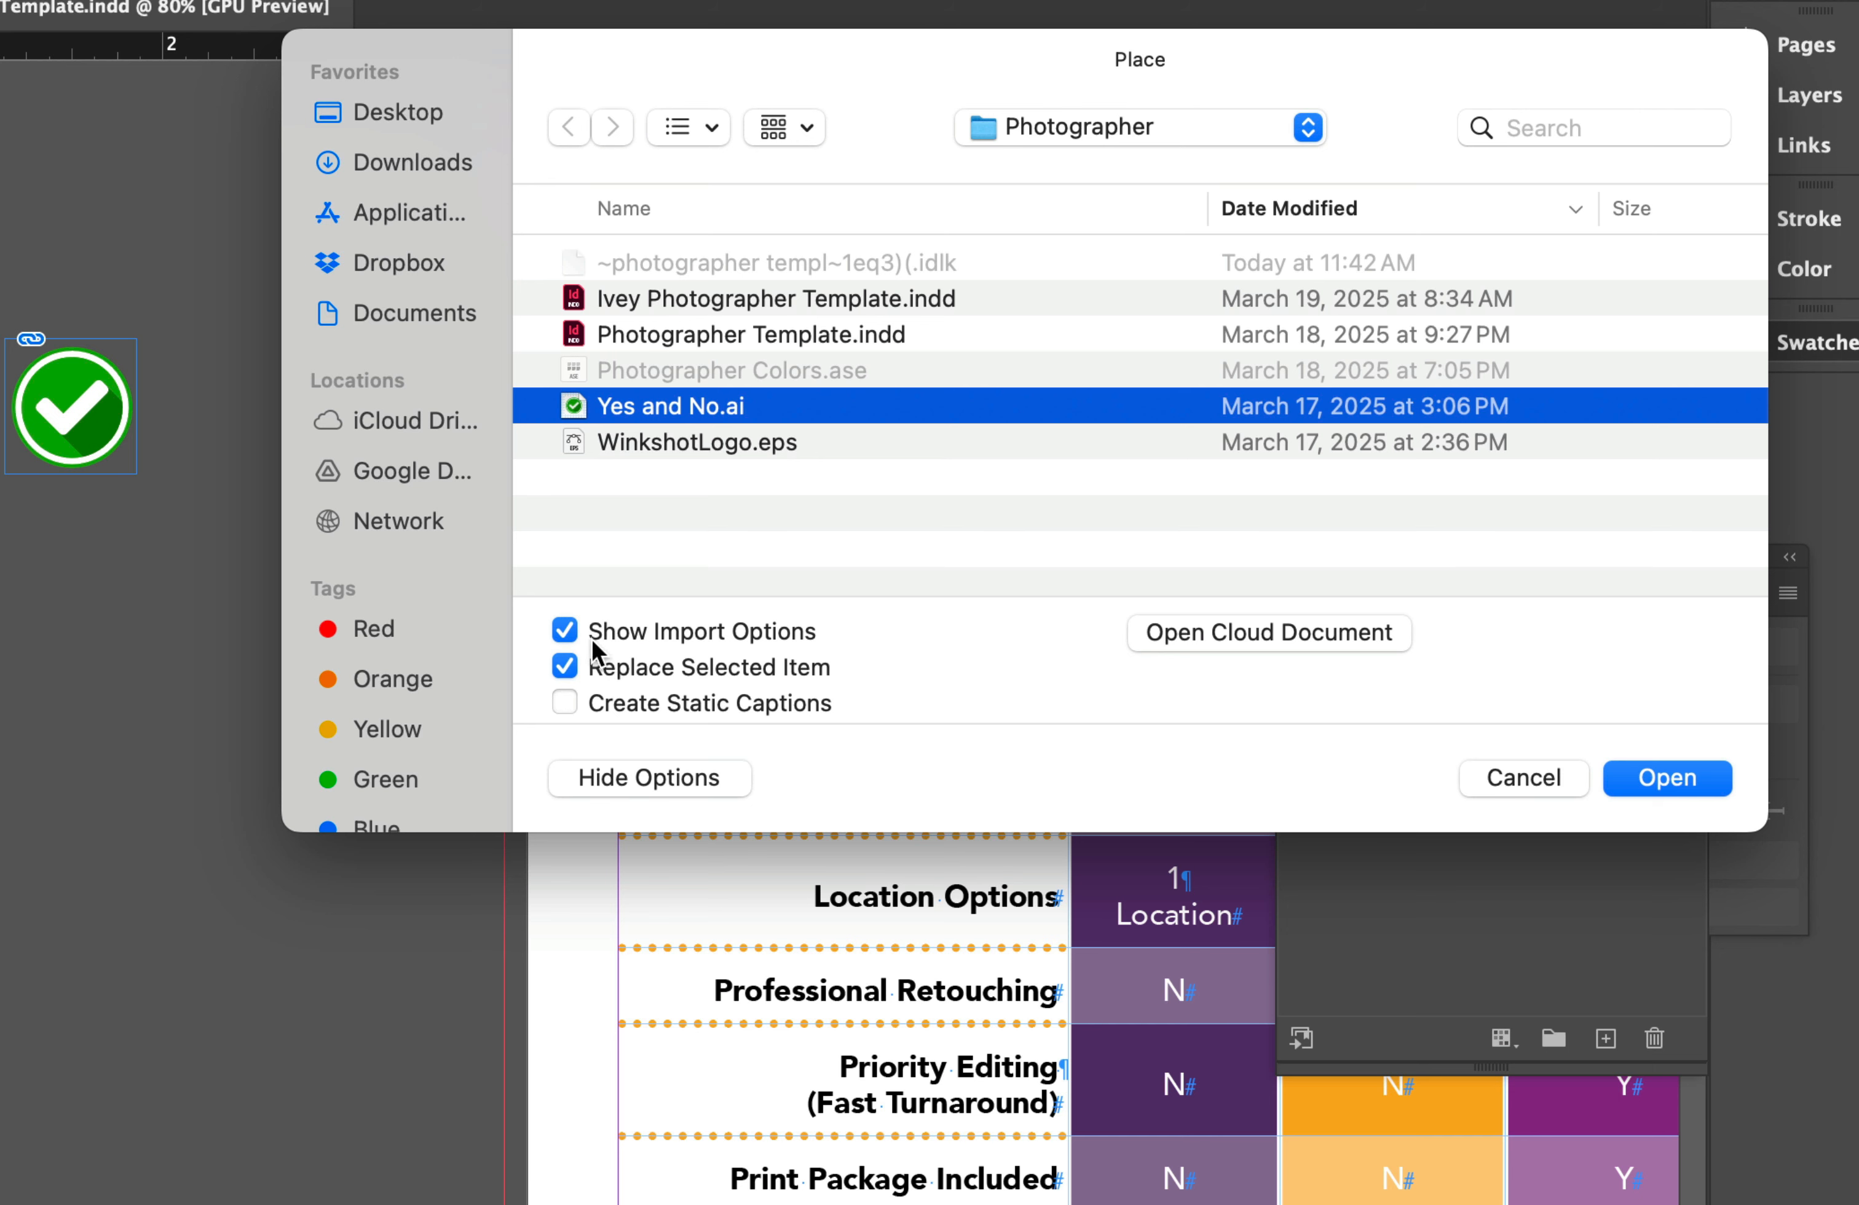
pyautogui.click(1699, 774)
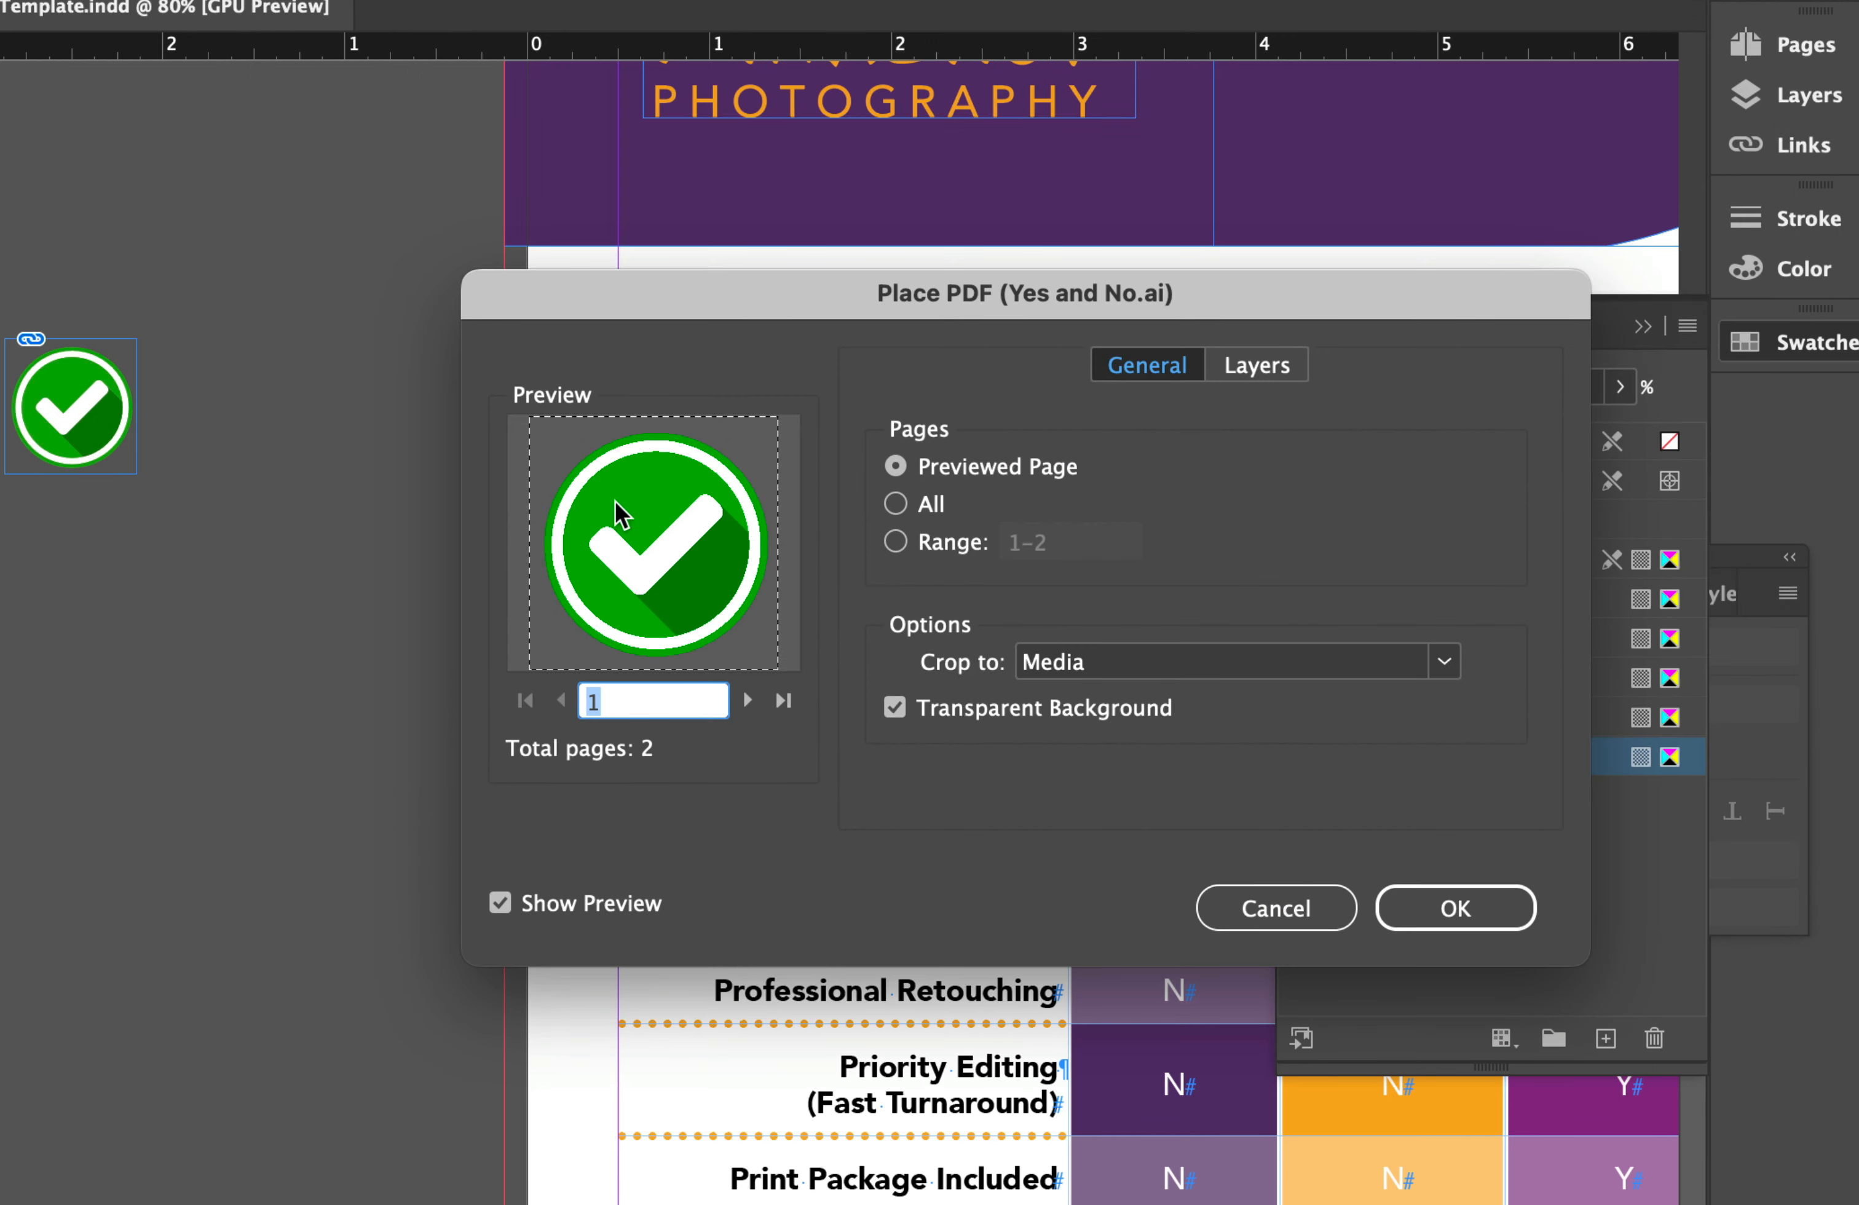
pyautogui.click(749, 700)
pyautogui.click(1432, 902)
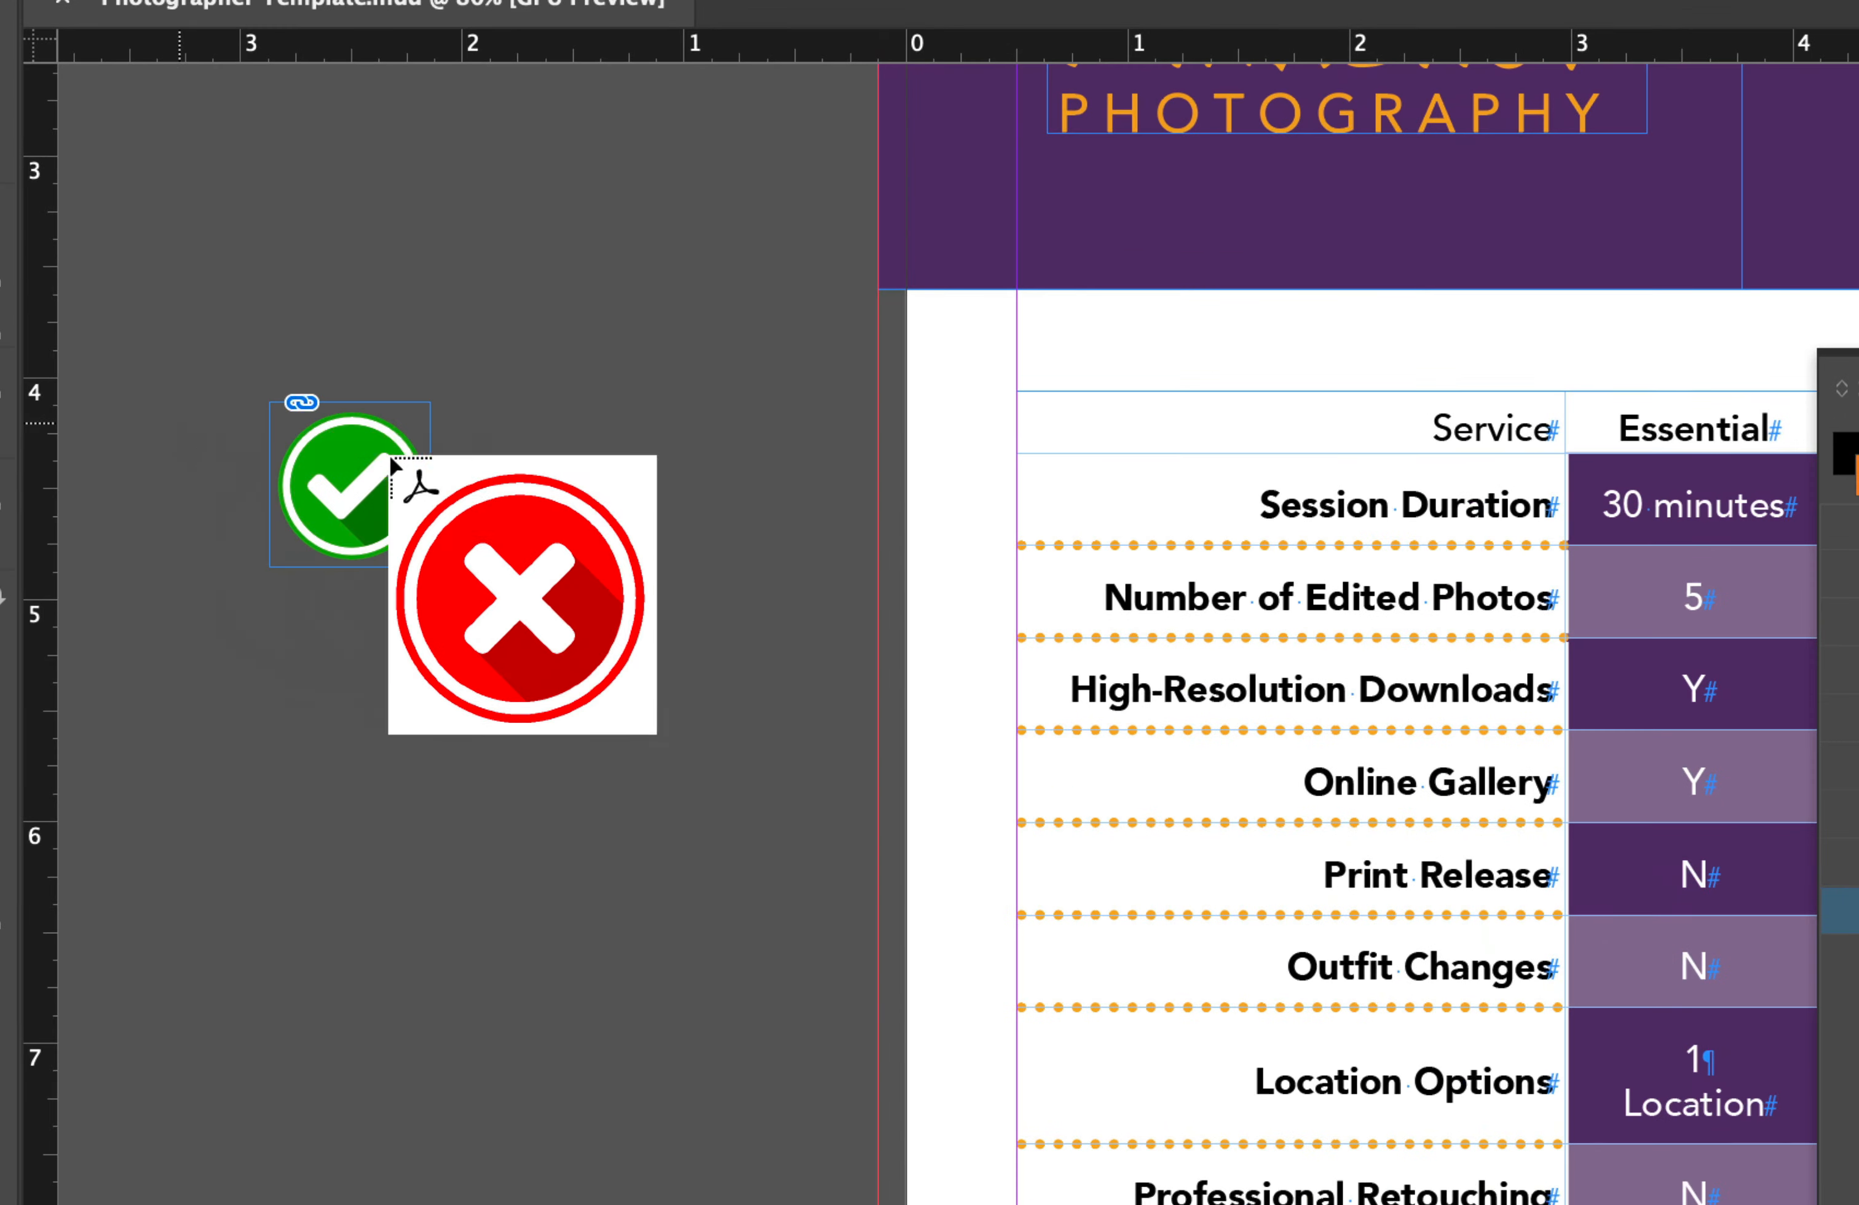
pyautogui.moveTo(442, 407); pyautogui.dragTo(600, 570)
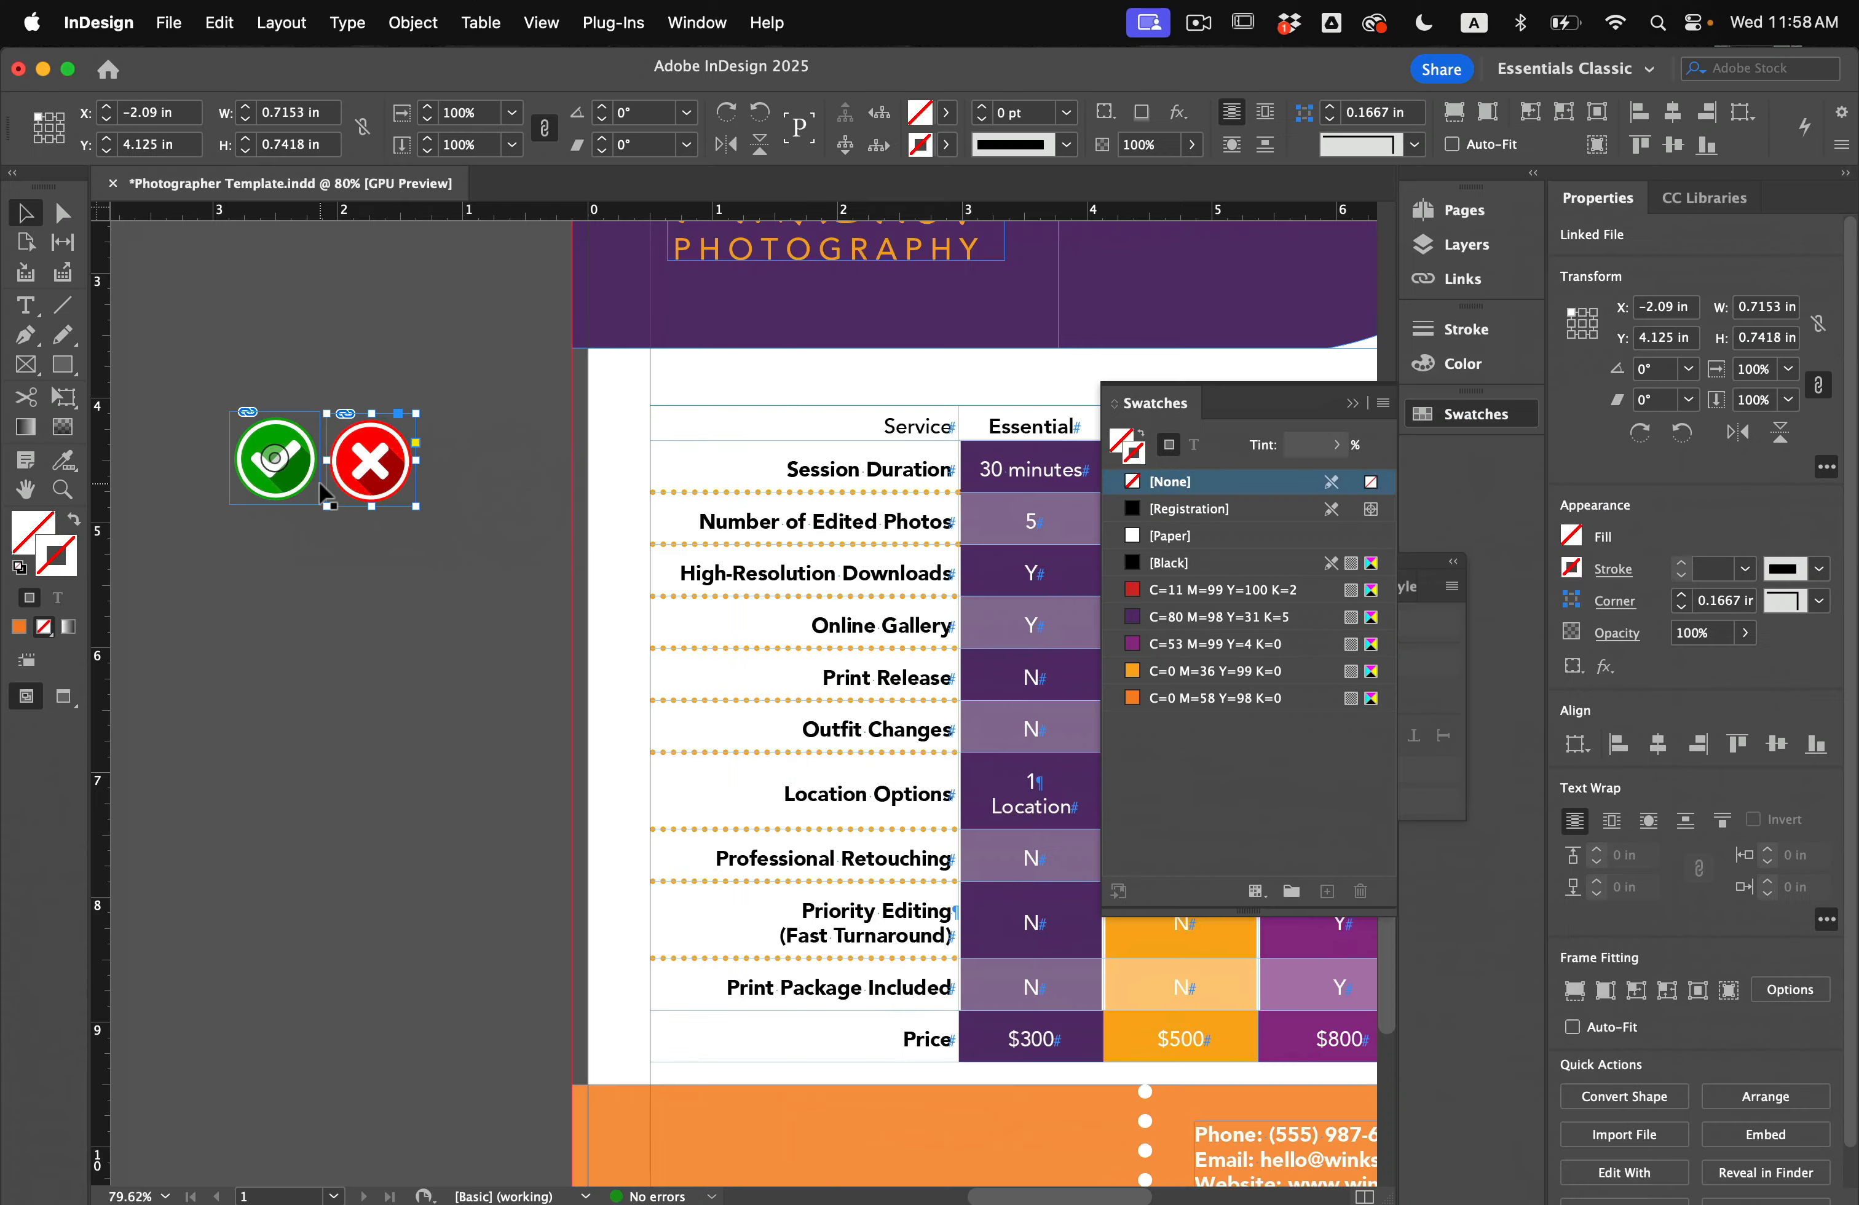
pyautogui.click(380, 634)
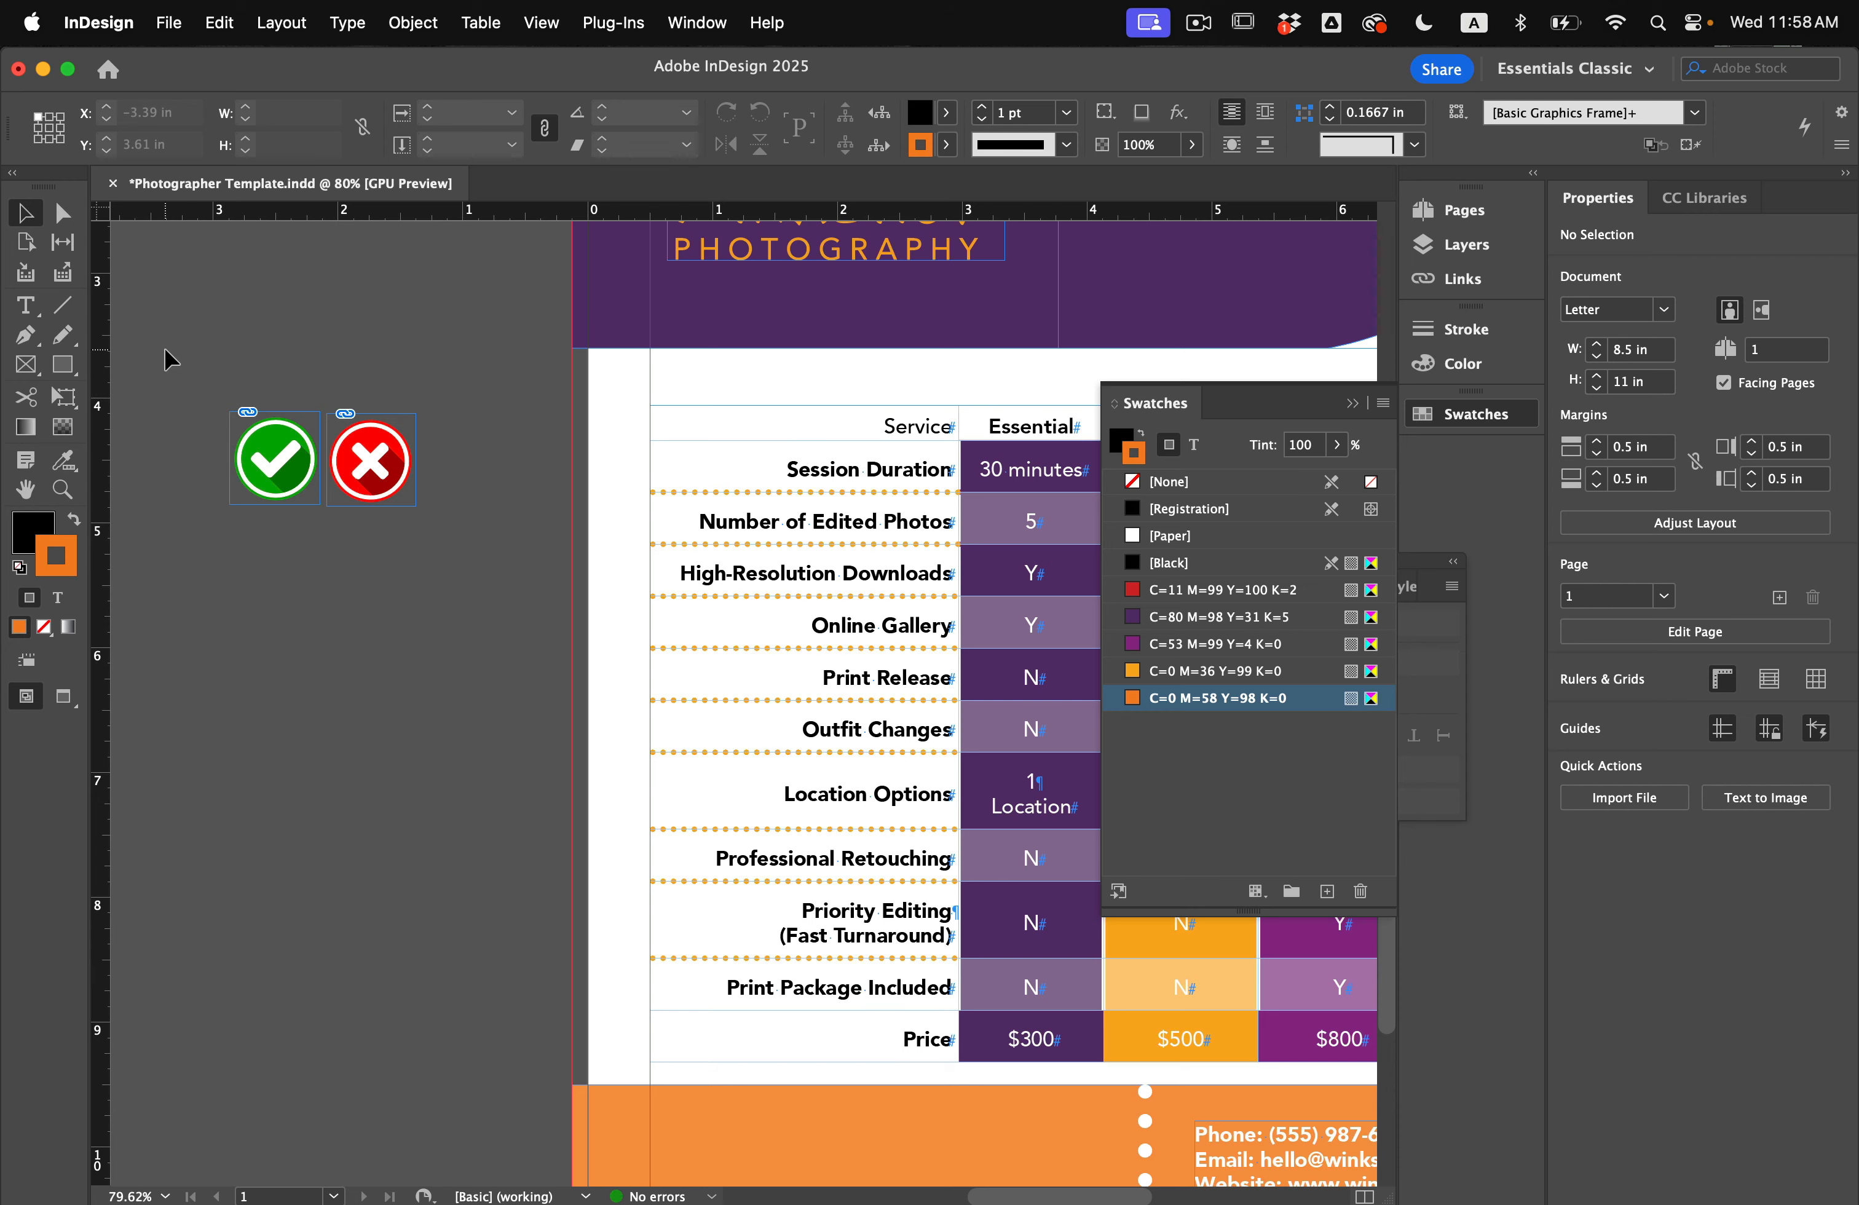
# Step: Move the checkmark and red X together over the table's Essential and Signature columns, to about X 3.61 in, Y 5.3 in
pyautogui.moveTo(168, 359); pyautogui.dragTo(419, 557)
pyautogui.moveTo(273, 487); pyautogui.dragTo(1049, 651)
pyautogui.hscroll(3, 1040, 651)
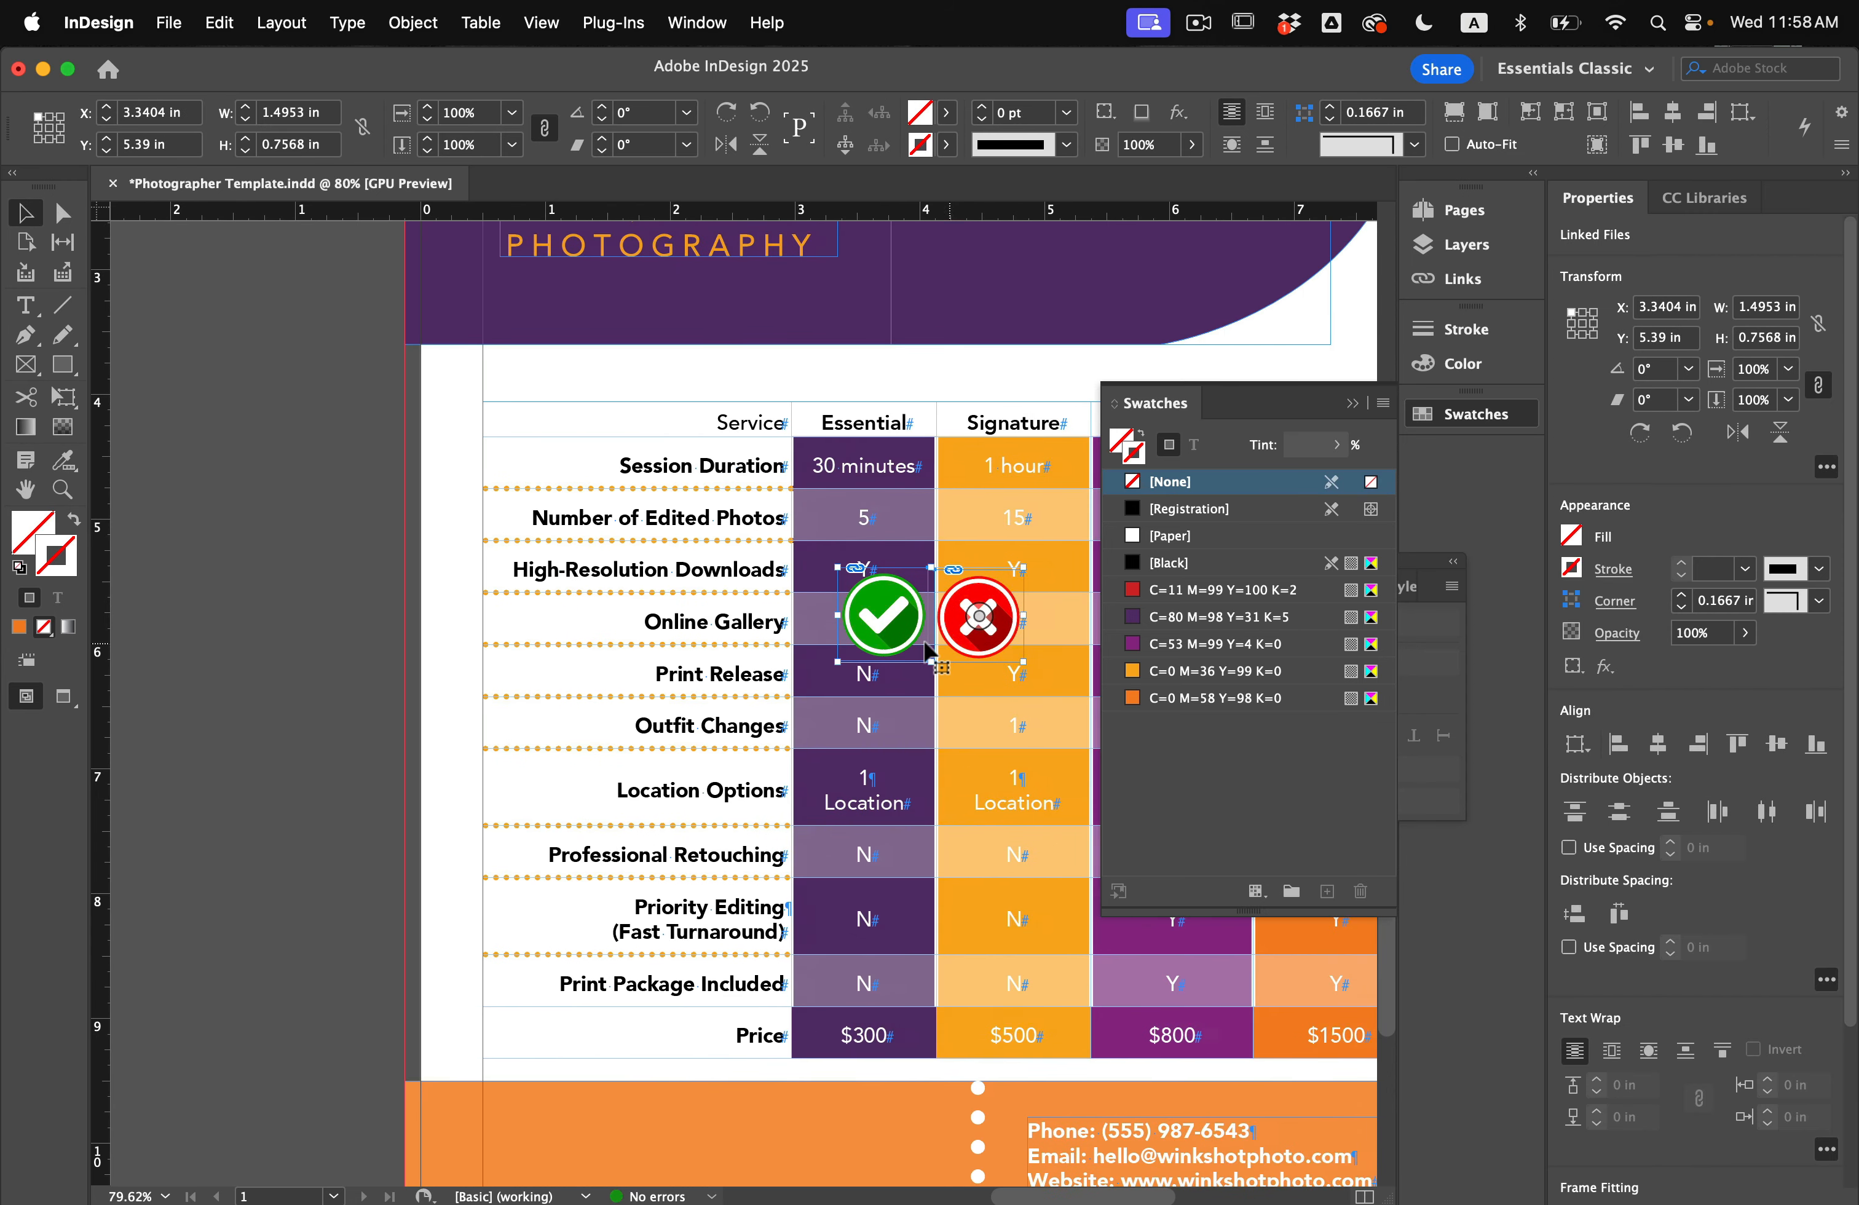
pyautogui.scroll(5, 924, 643)
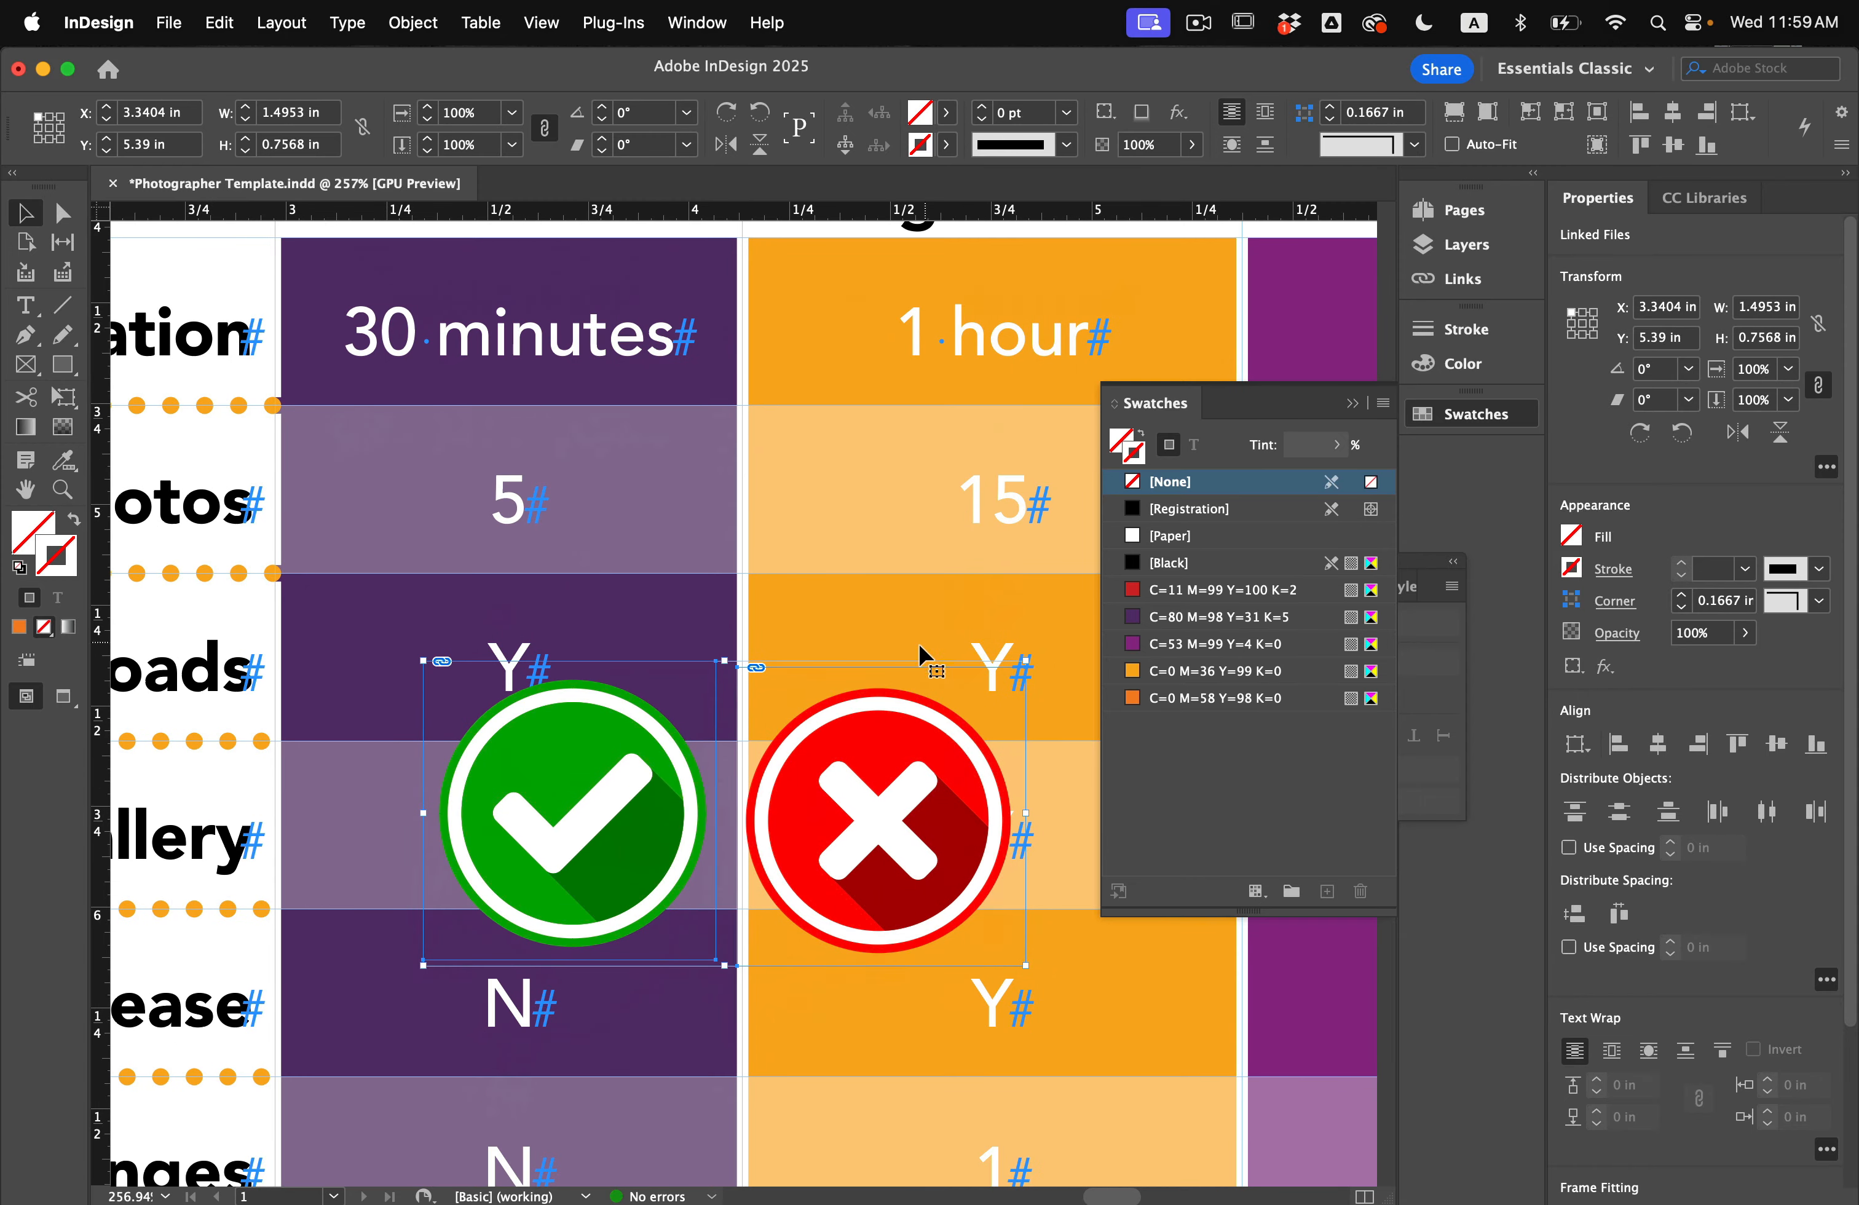
pyautogui.moveTo(672, 786); pyautogui.dragTo(781, 751)
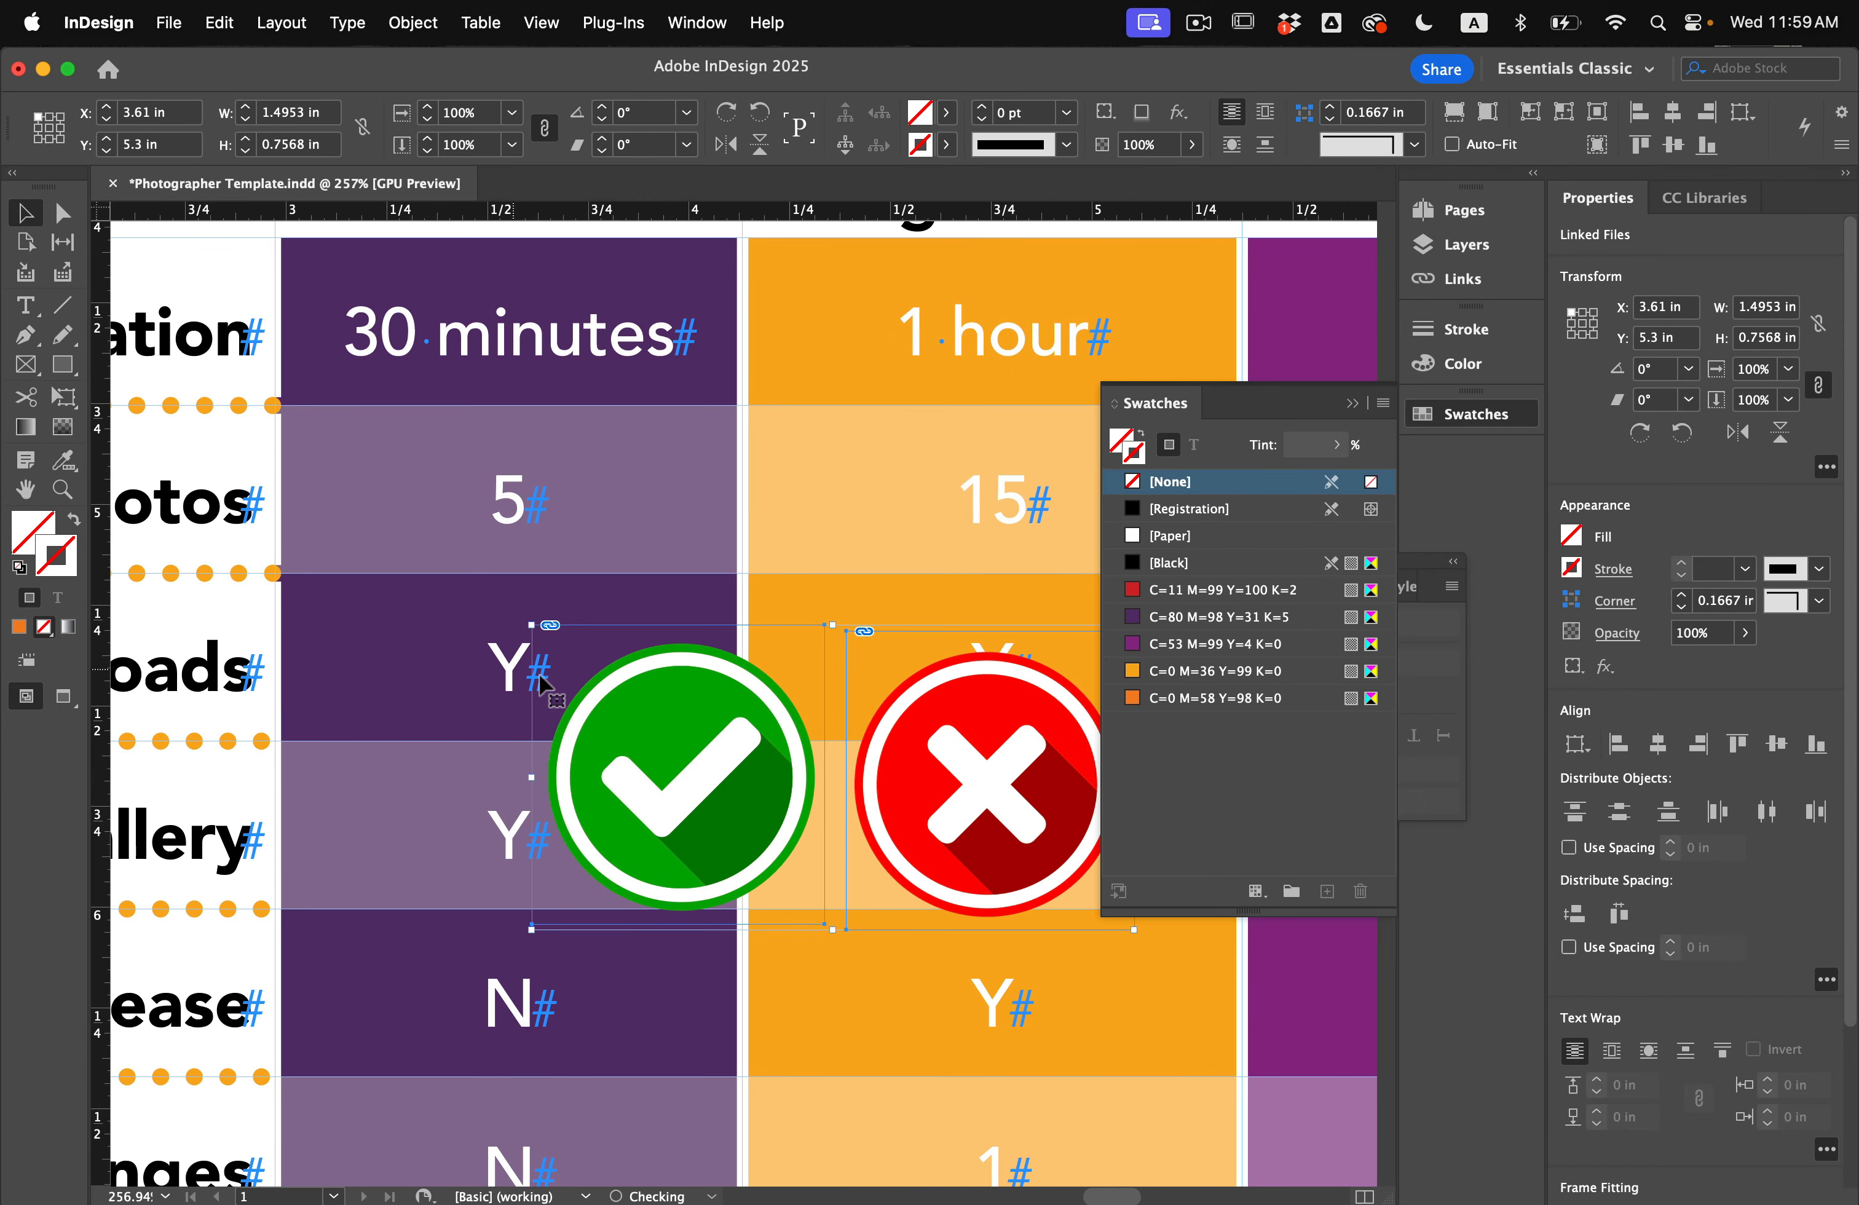
# Step: Scale the checkmark and red X together to about 0.33 by 0.17 in and move them to about X 3.8 in, Y 5.33 in
pyautogui.scroll(-5, 501, 685)
pyautogui.hscroll(5, 501, 685)
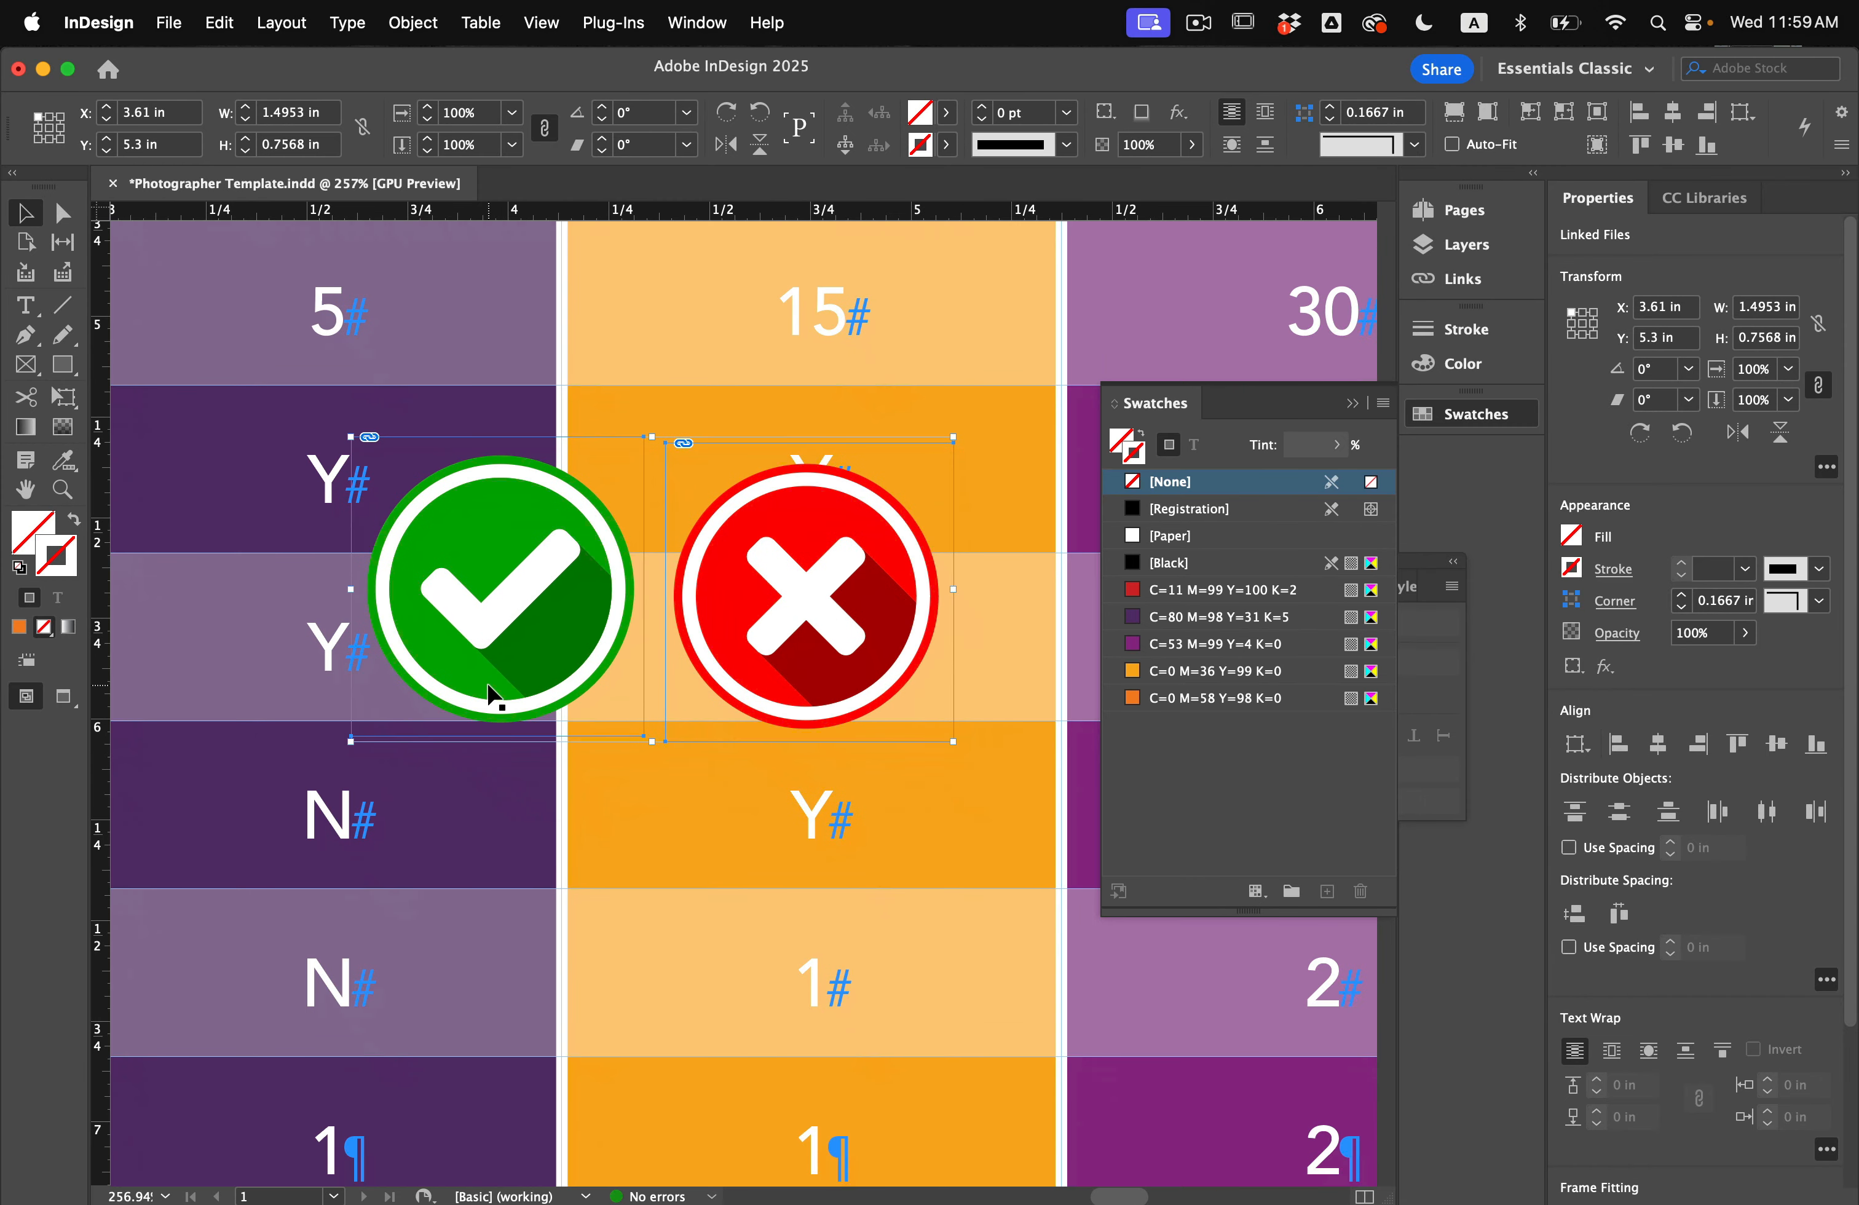
pyautogui.scroll(2, 493, 694)
pyautogui.hscroll(-1, 493, 694)
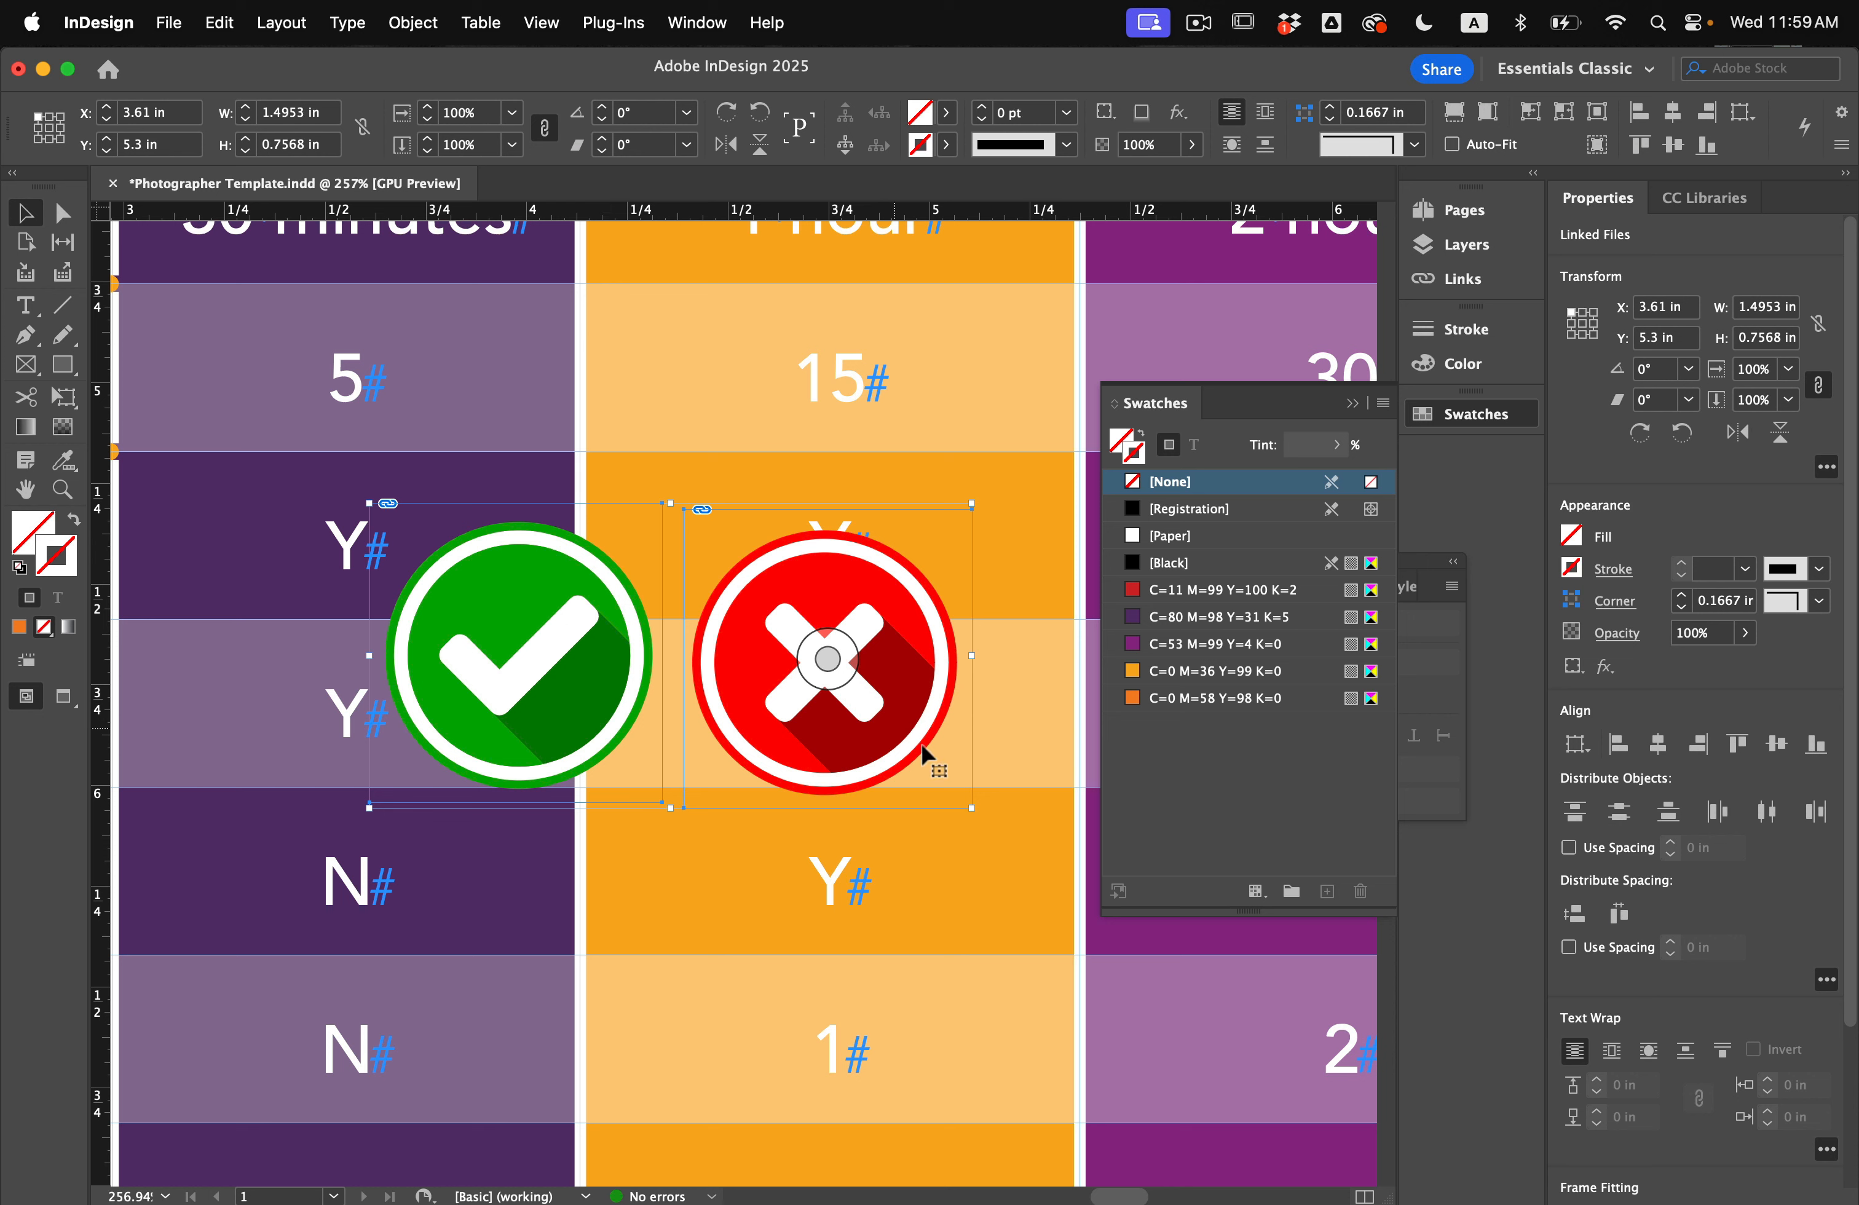
pyautogui.moveTo(972, 809); pyautogui.dragTo(479, 559)
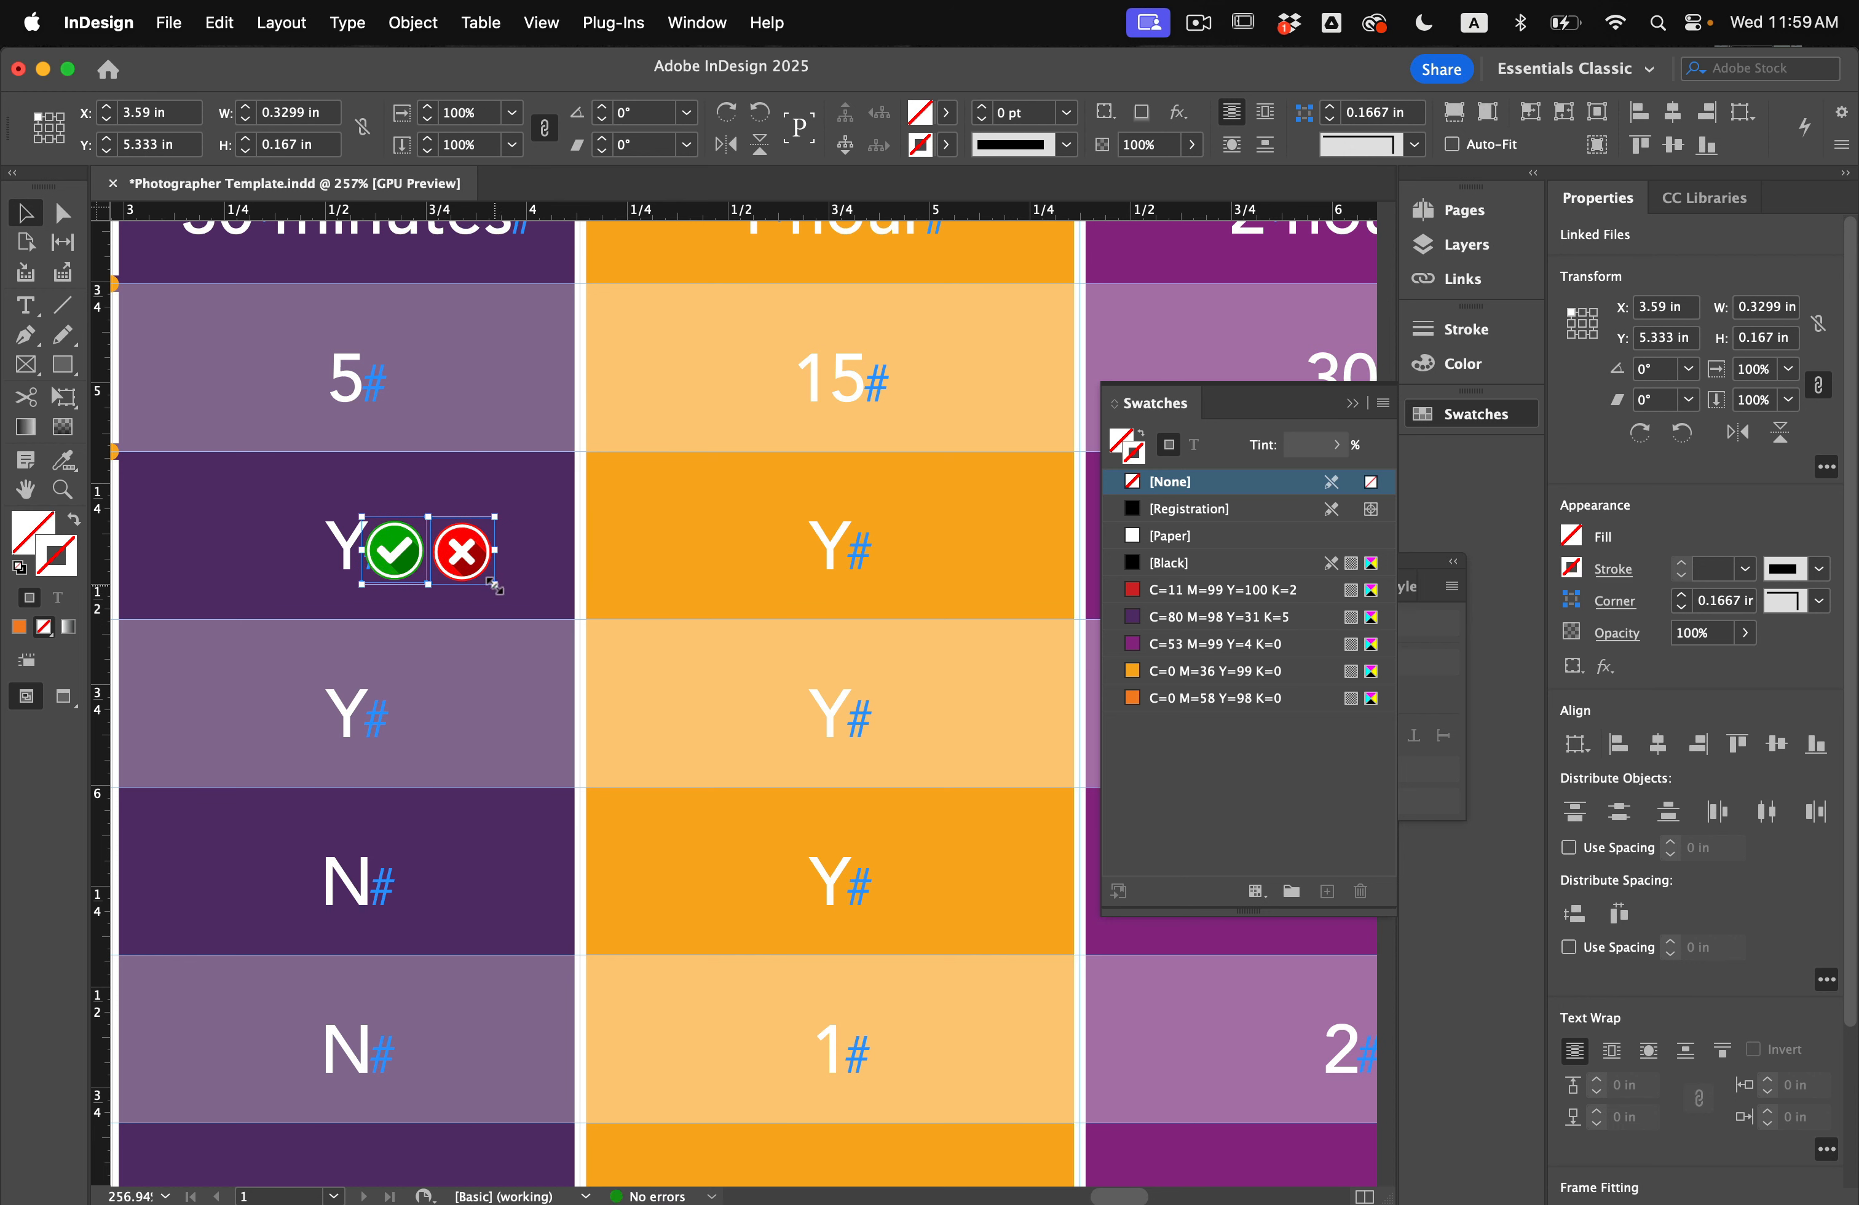
pyautogui.moveTo(463, 557); pyautogui.dragTo(563, 565)
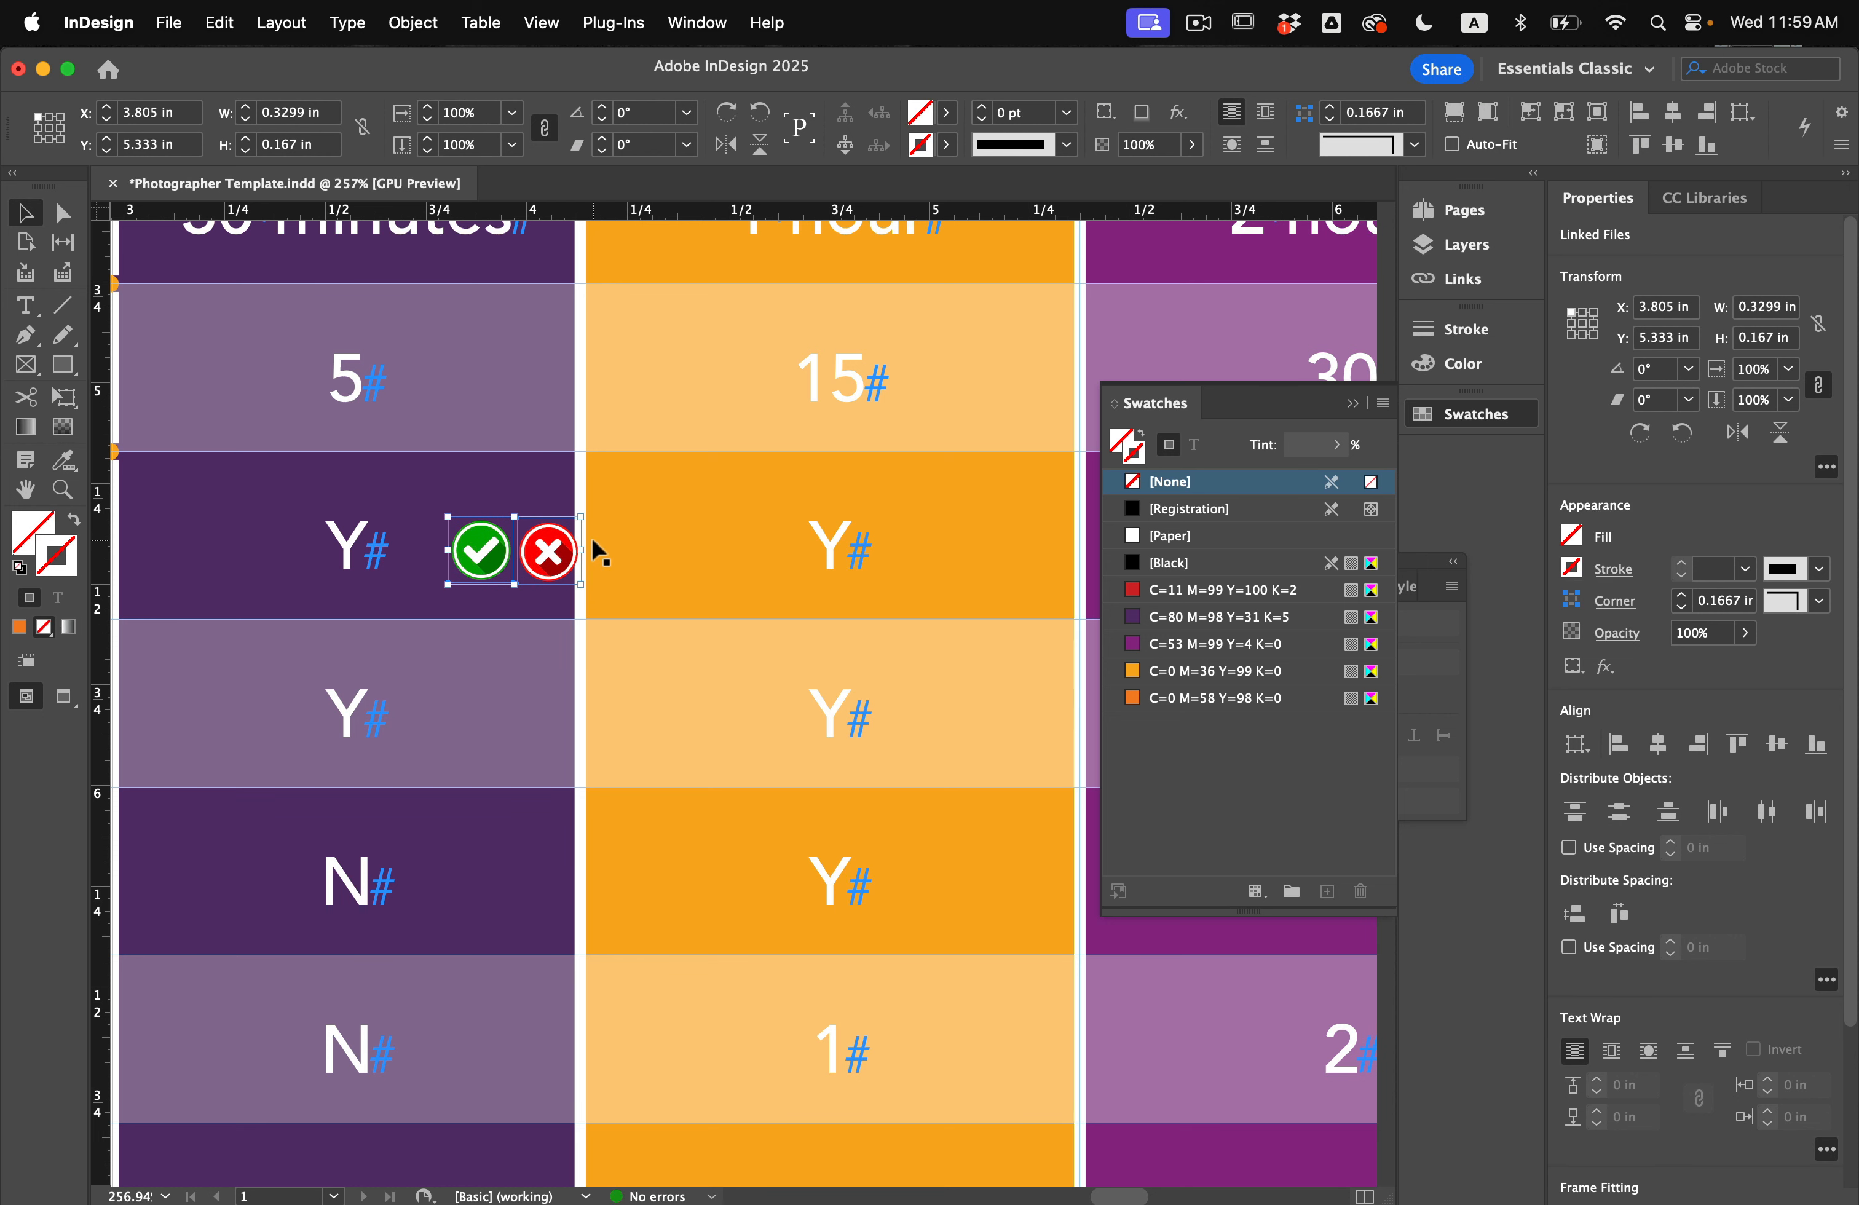
# Step: Cut the loose checkmark and paste it inline over the Y in the Essential column's Downloads row
pyautogui.hscroll(-3, 591, 536)
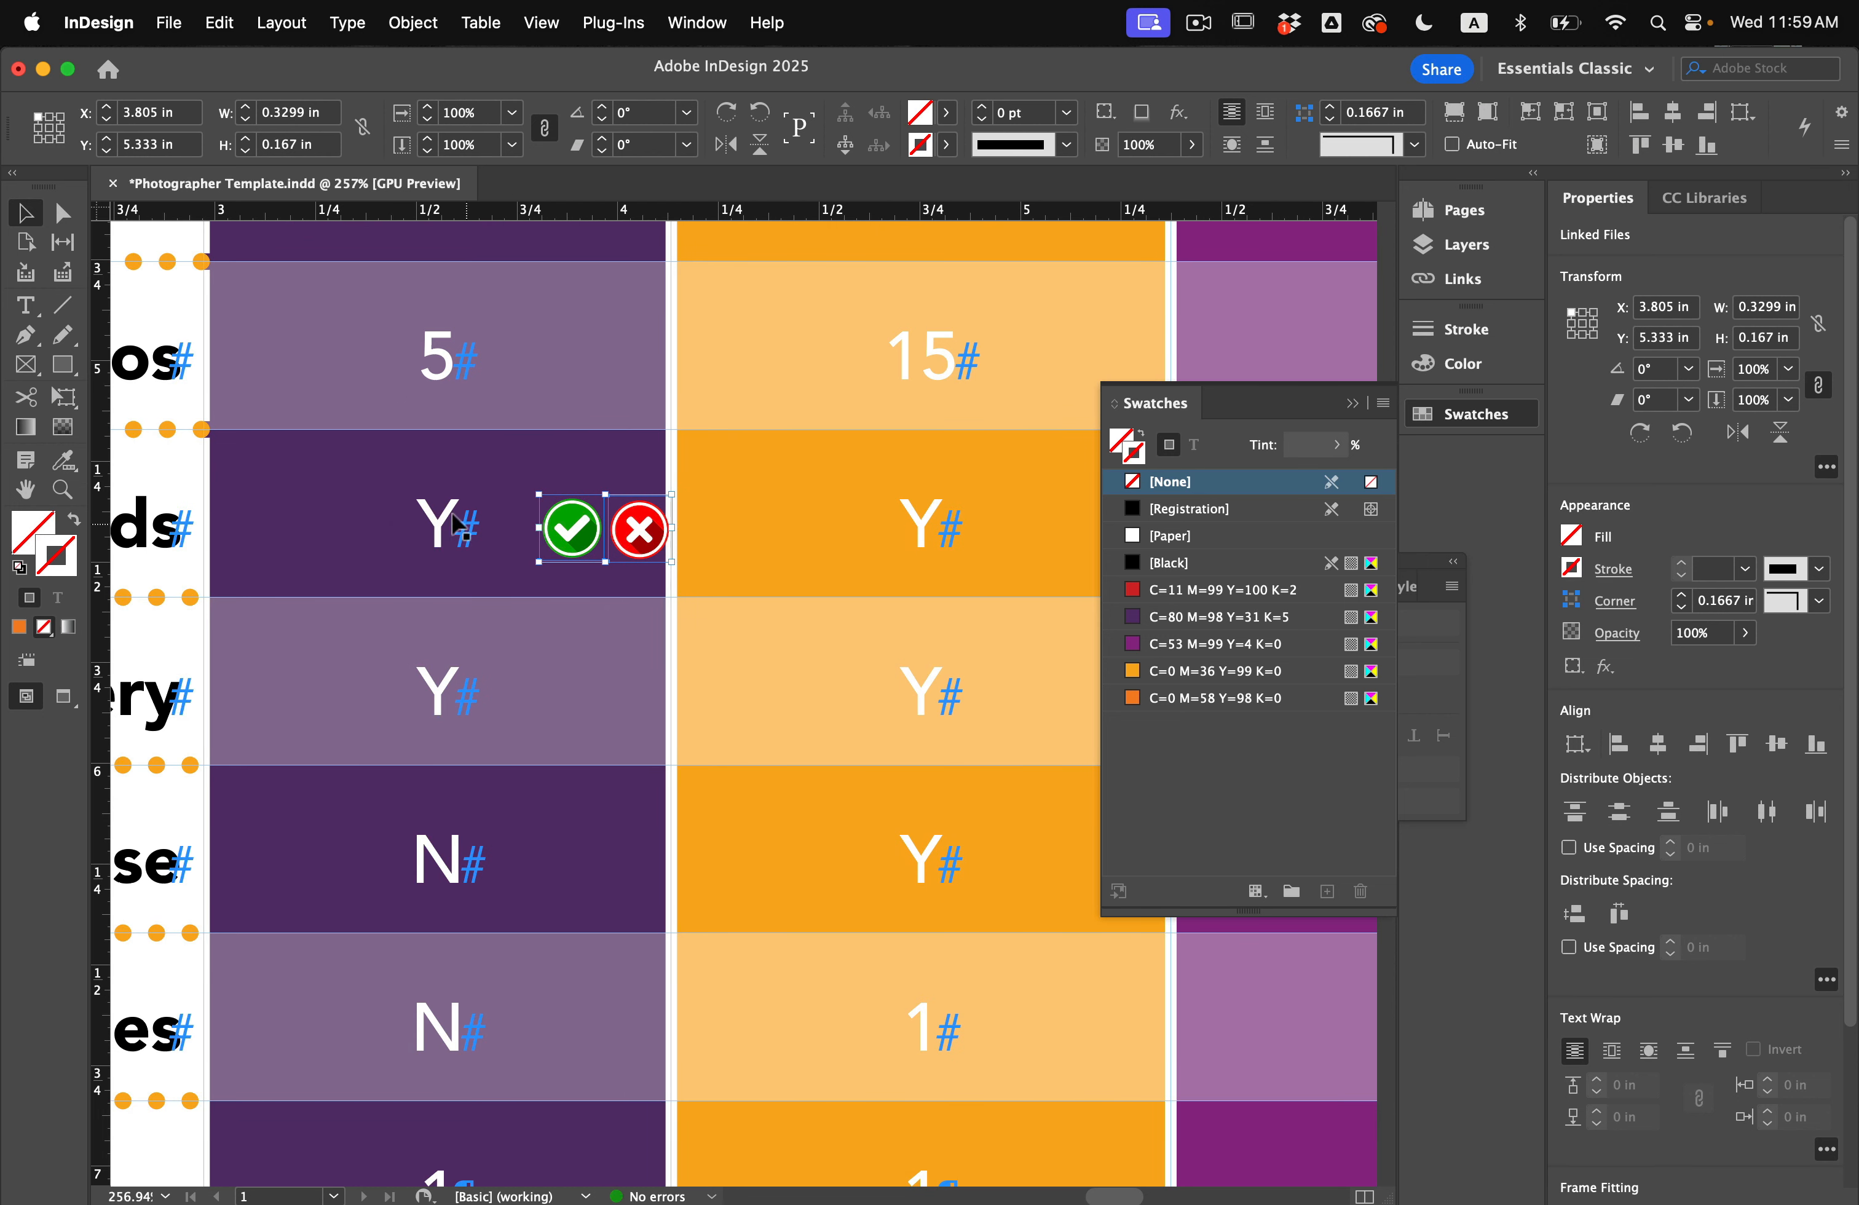
pyautogui.keyDown('shift'); pyautogui.click(624, 528); pyautogui.keyUp('shift')
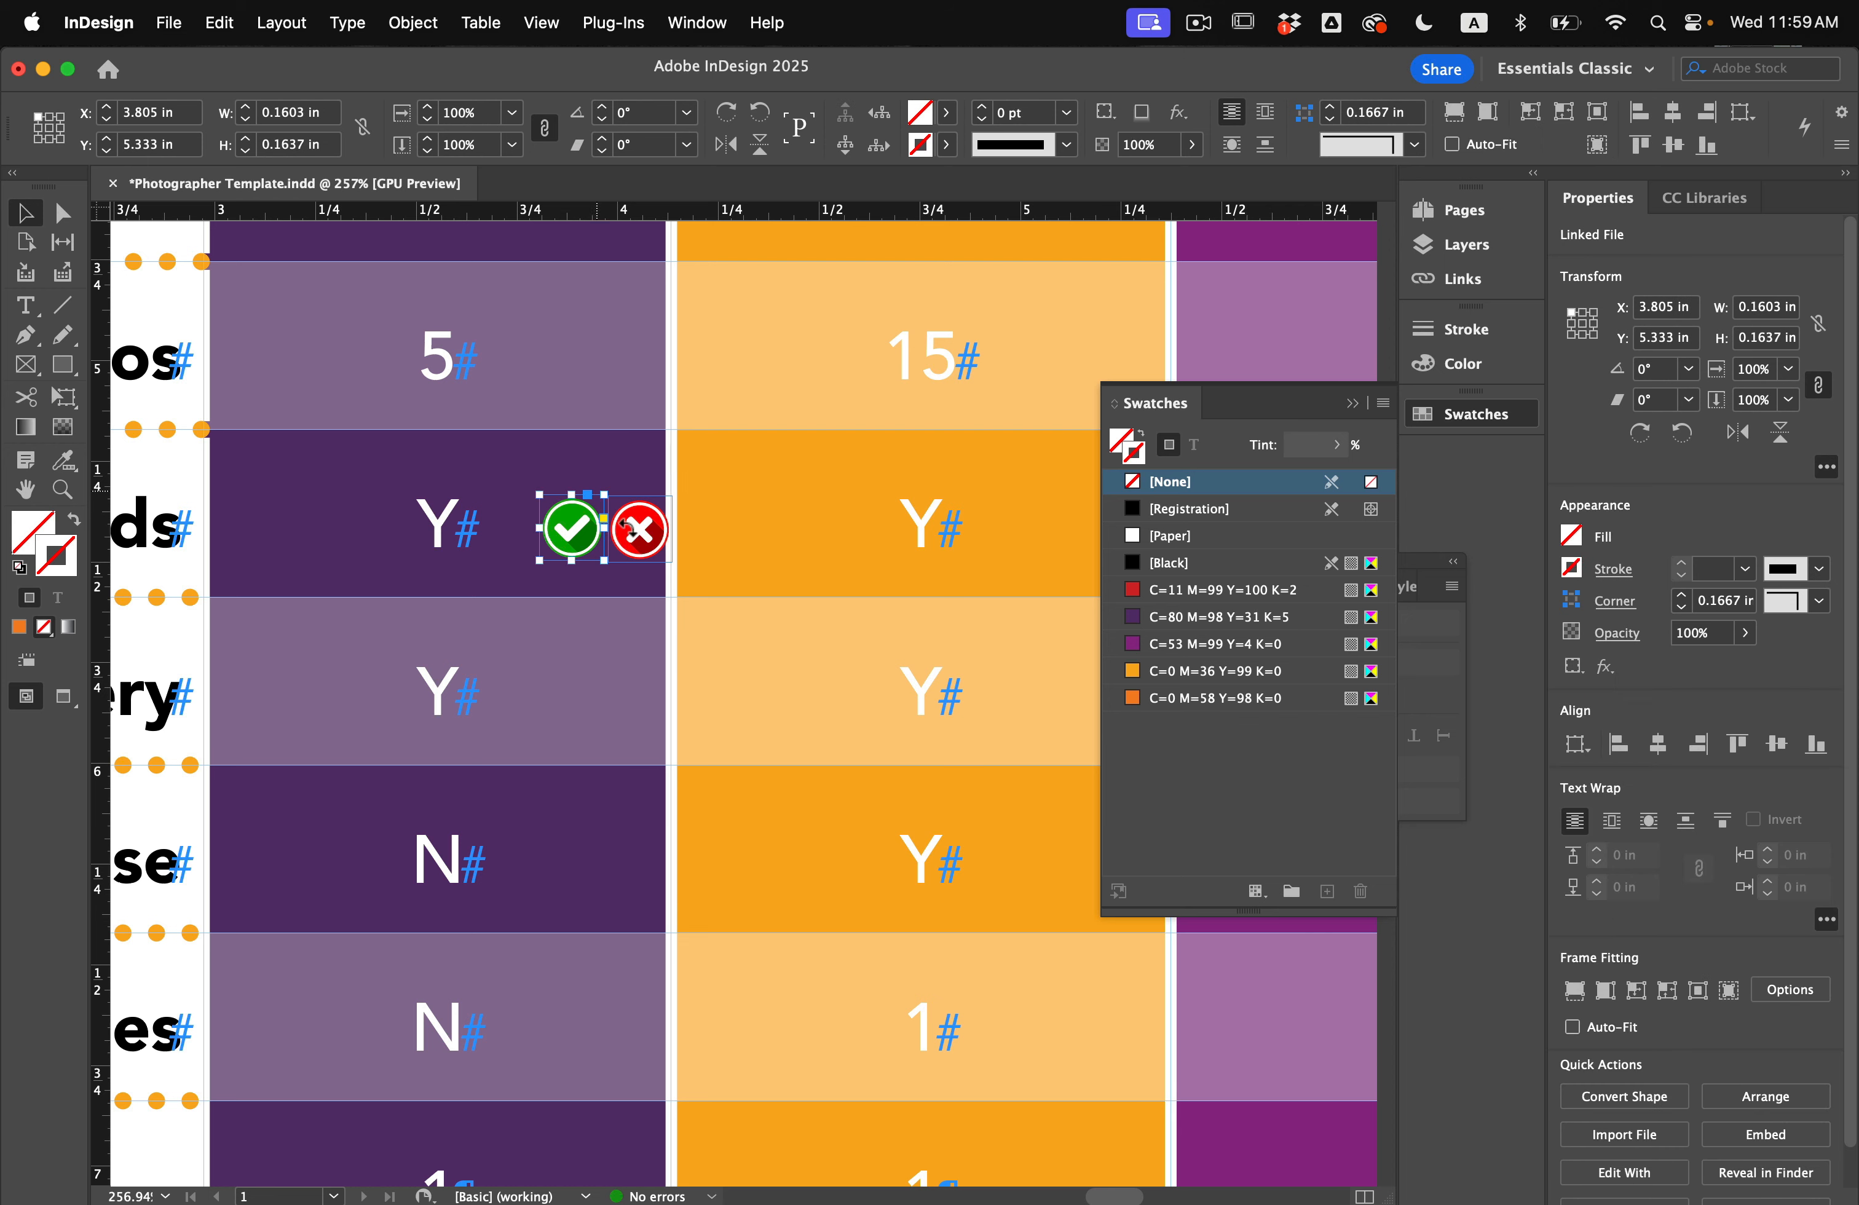
pyautogui.scroll(3, 520, 505)
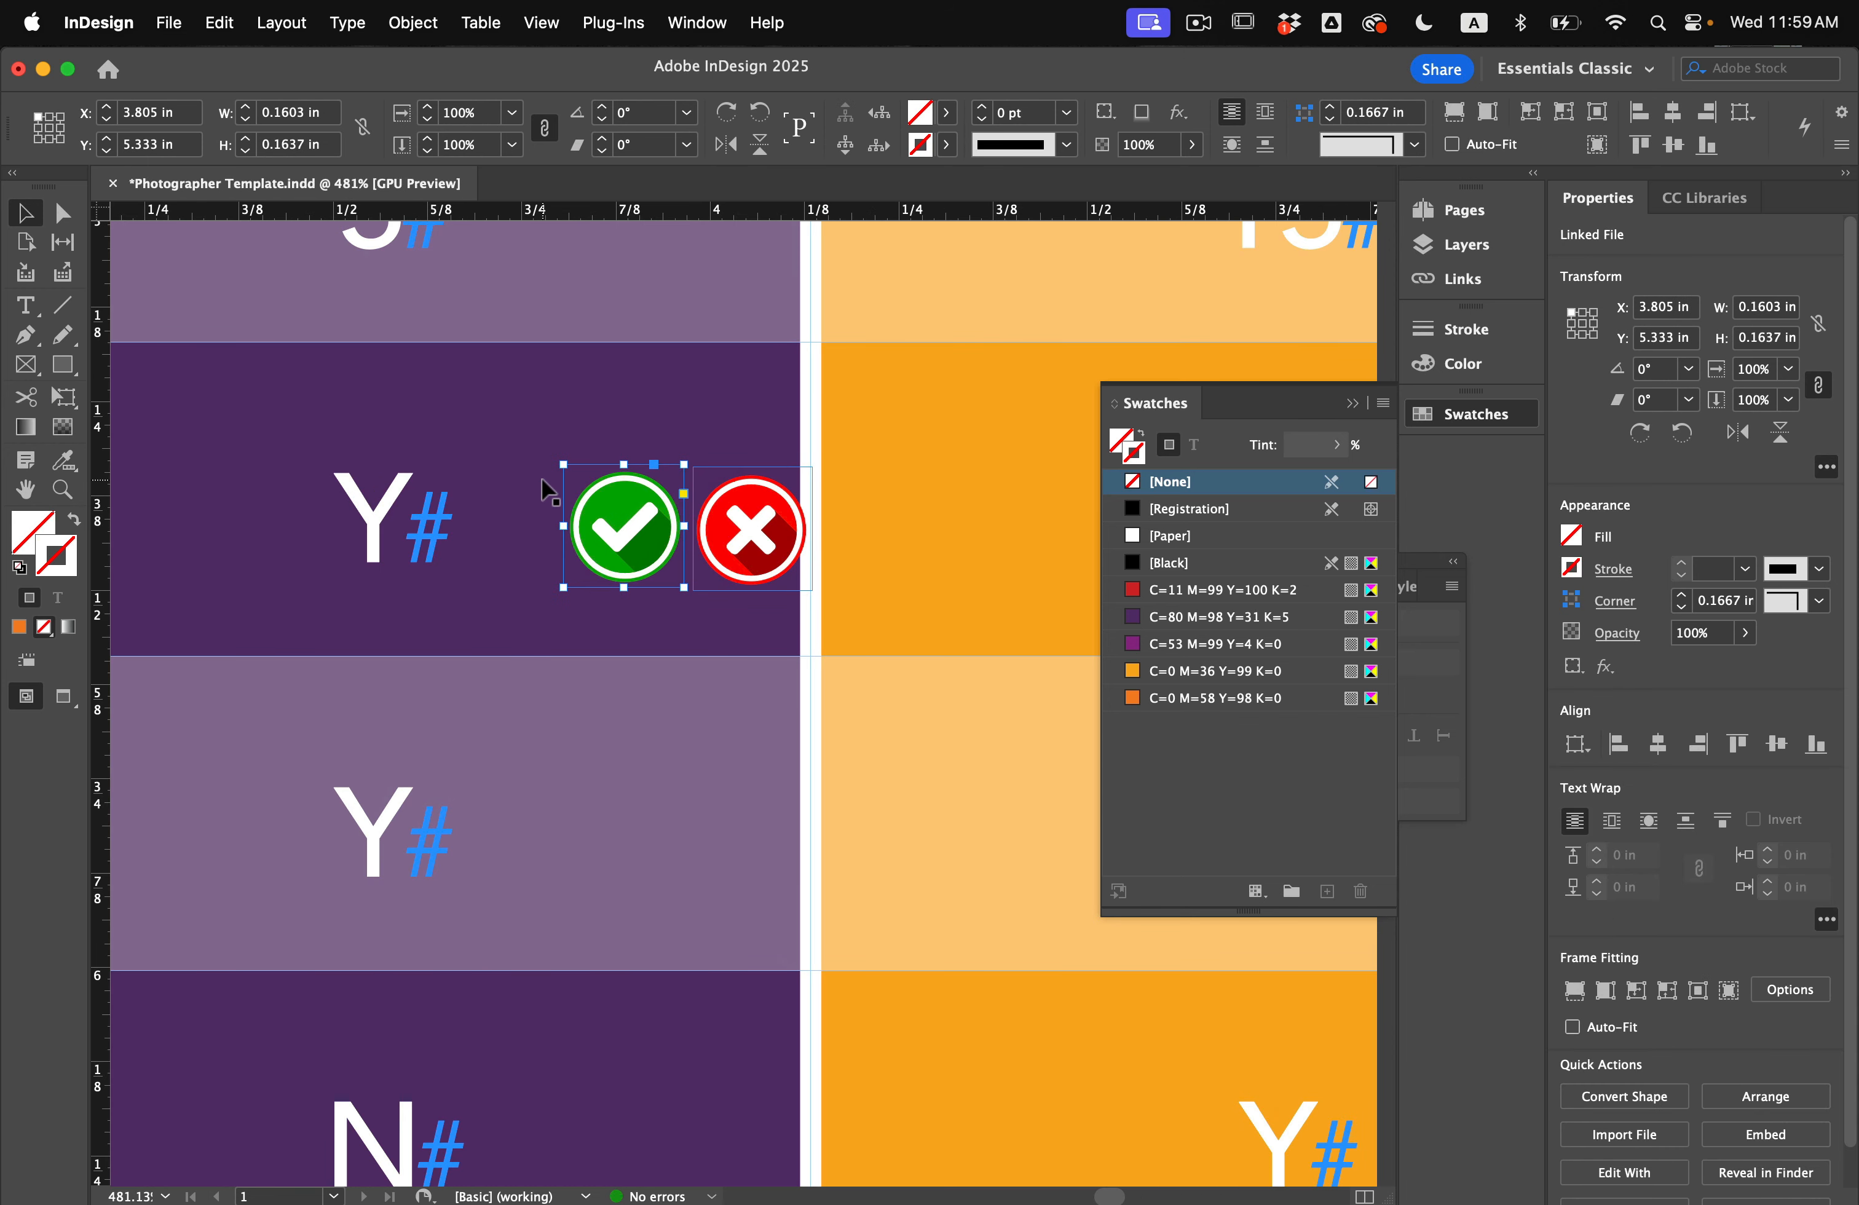
pyautogui.click(218, 23)
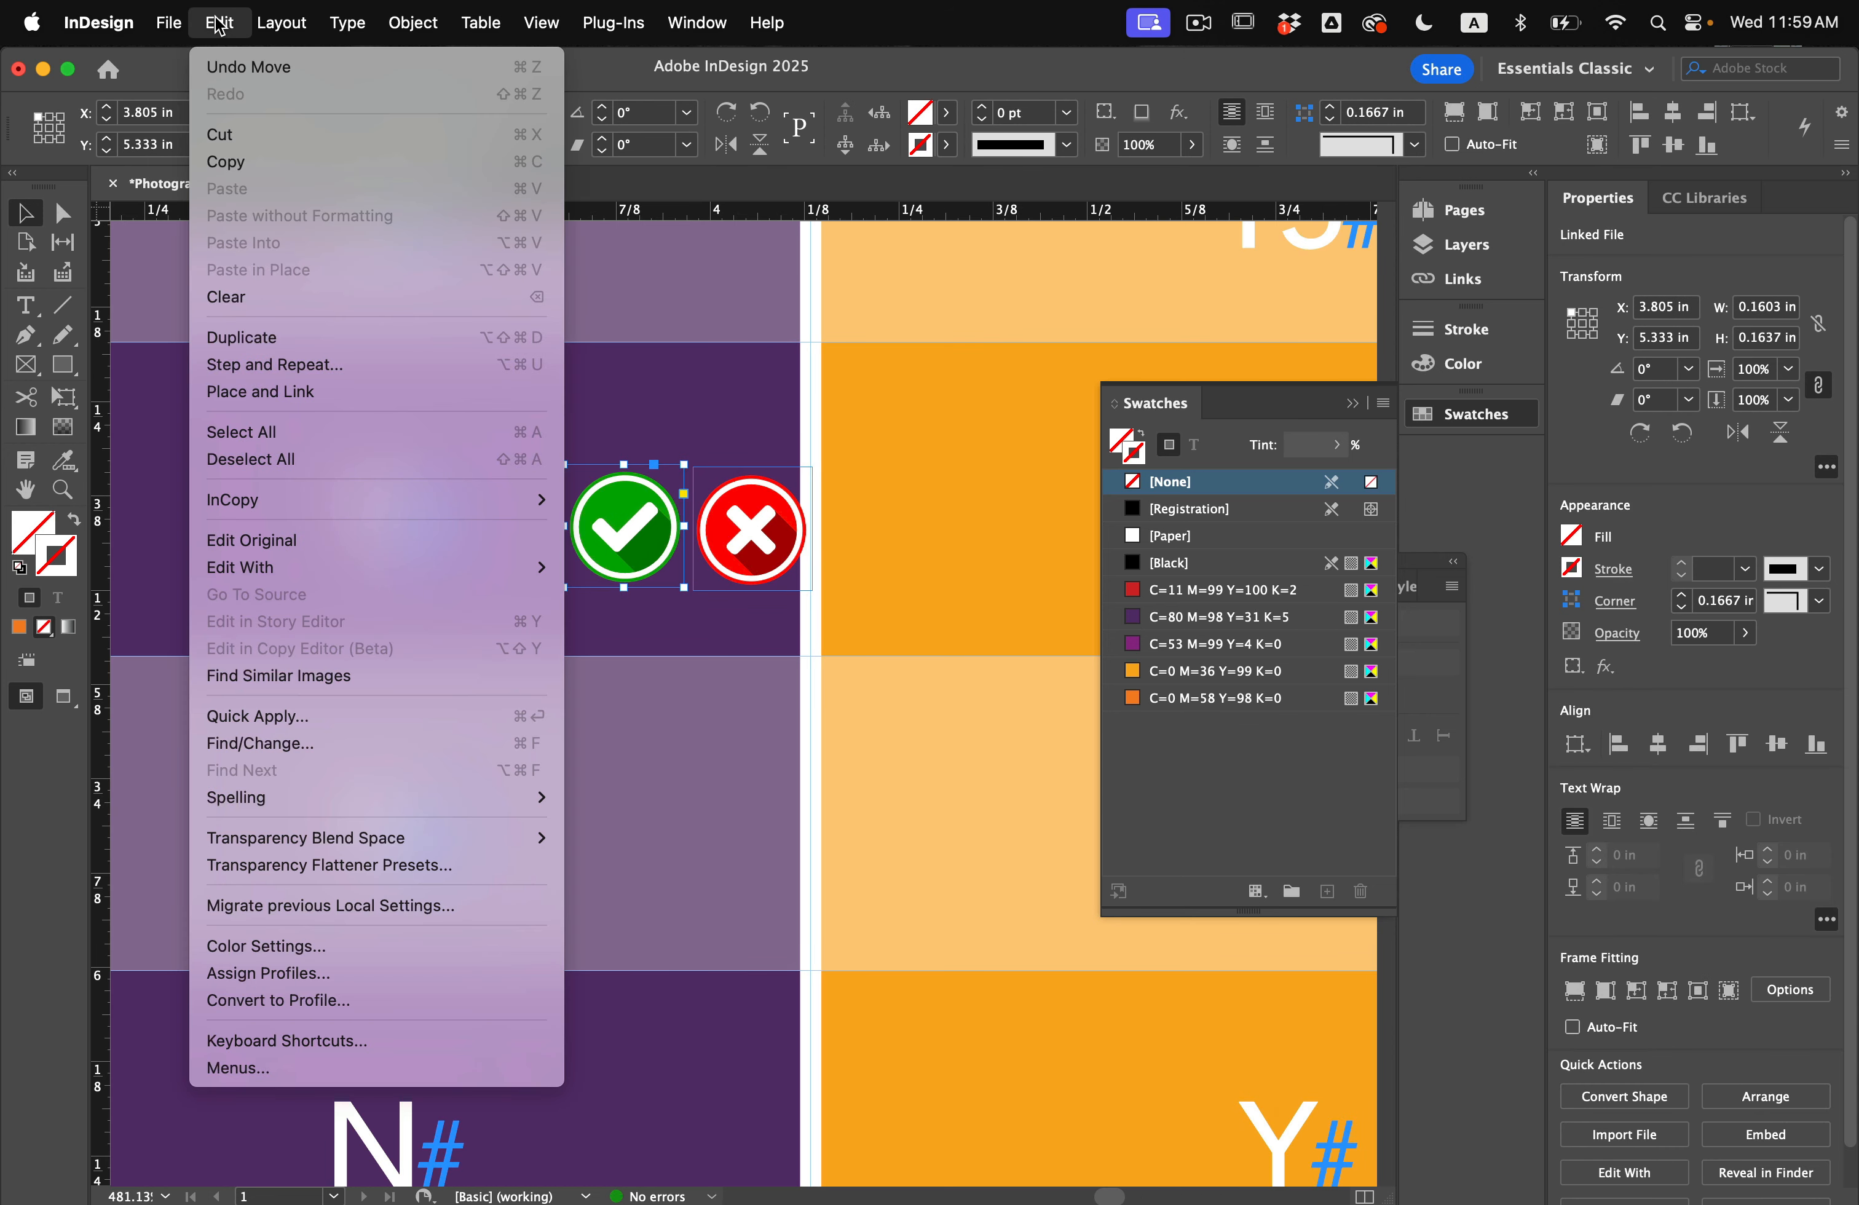
pyautogui.click(223, 134)
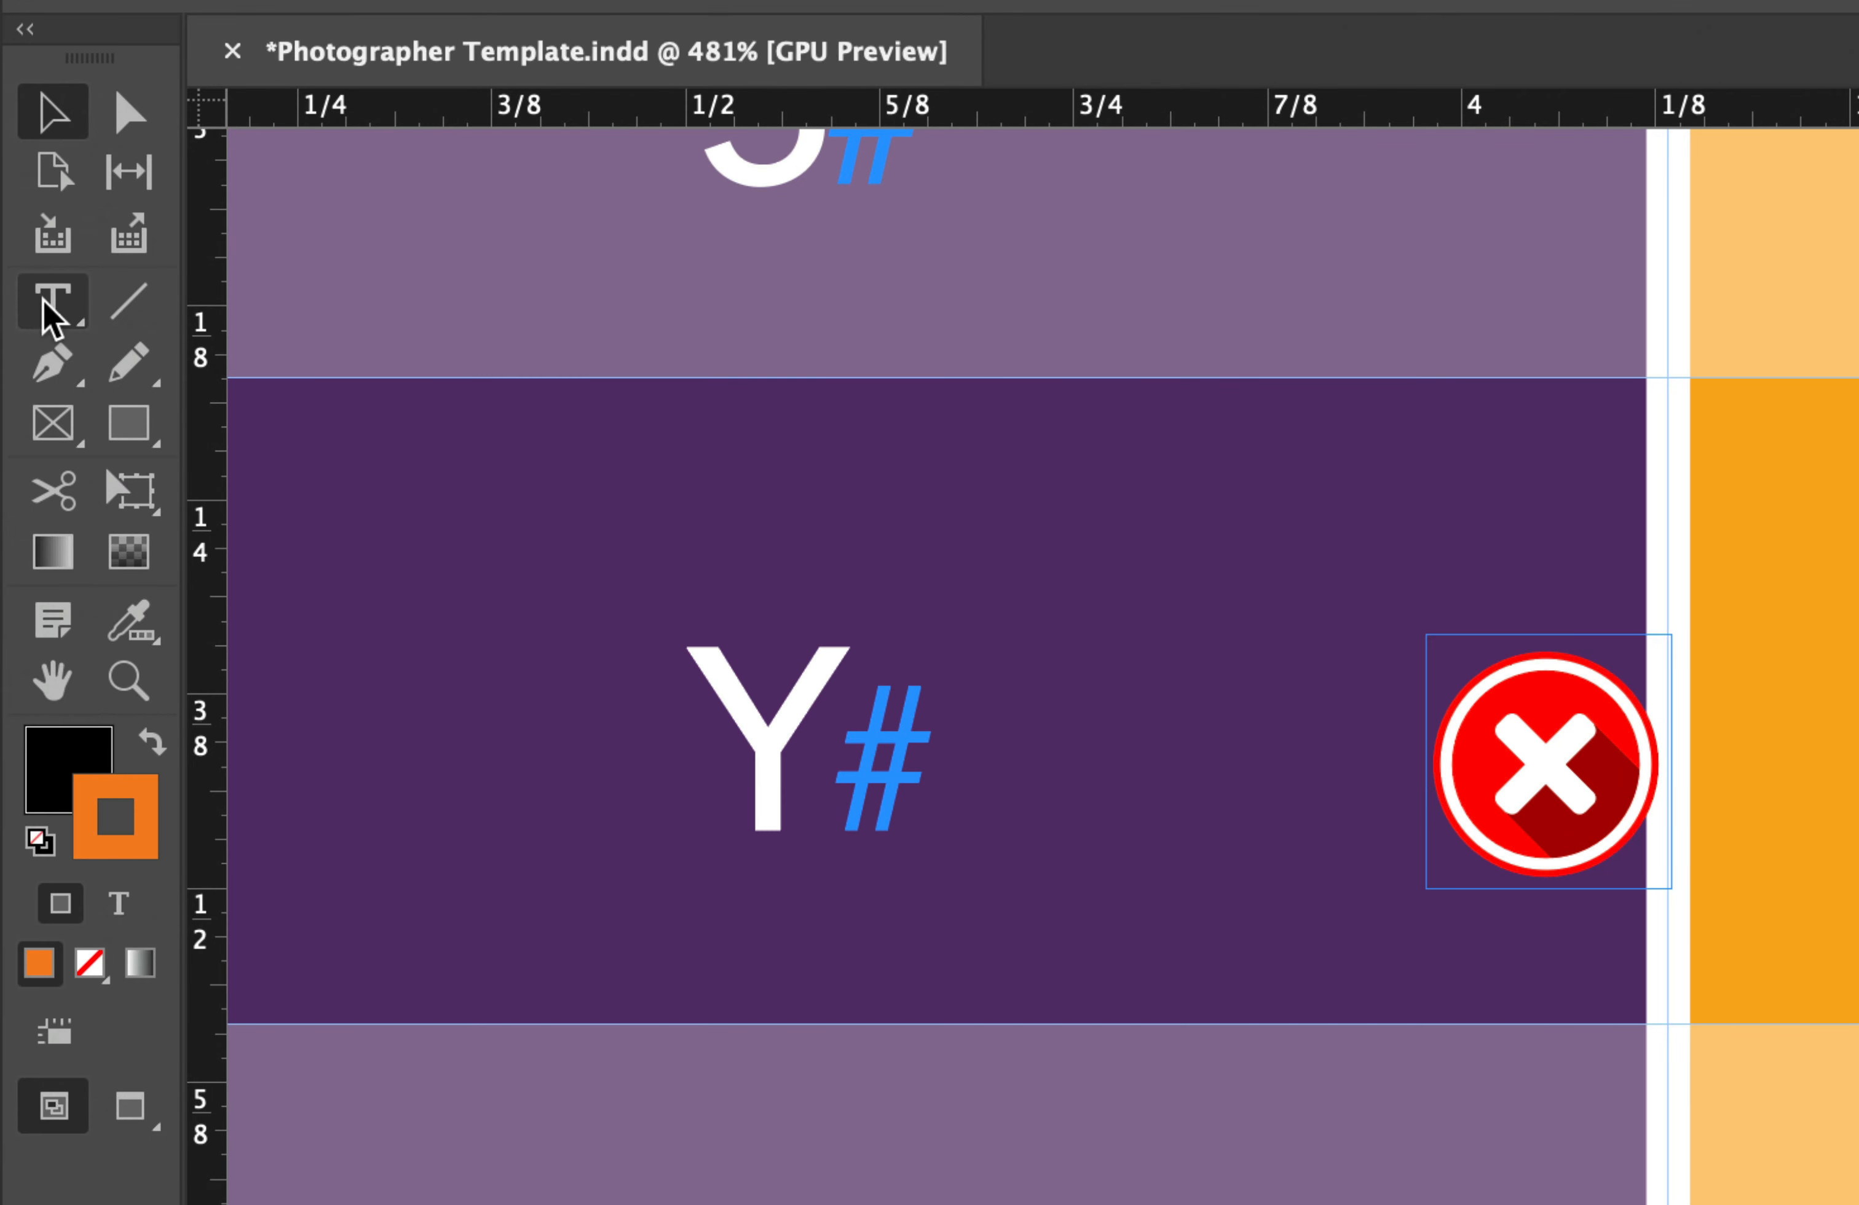
pyautogui.click(30, 304)
pyautogui.moveTo(449, 550); pyautogui.dragTo(477, 570)
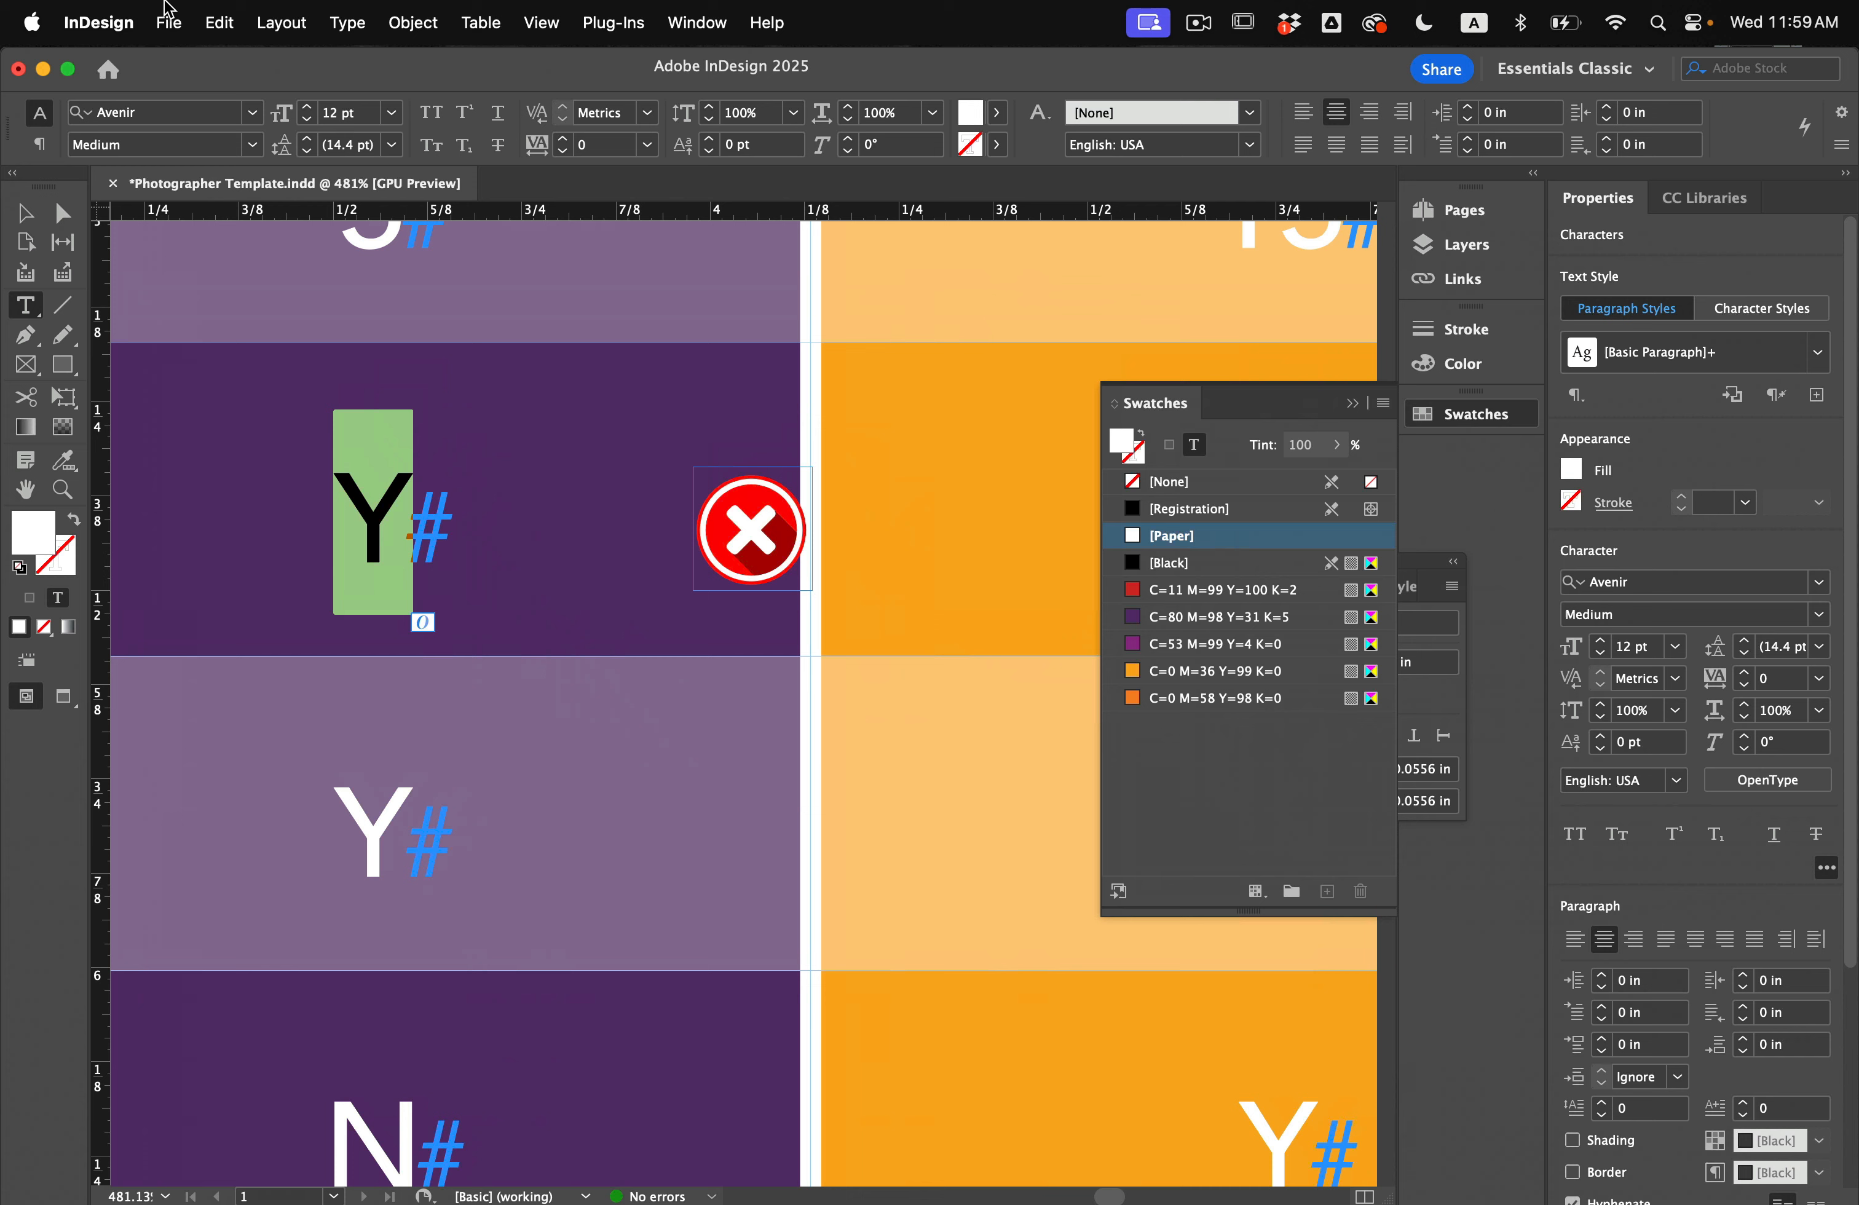
pyautogui.click(218, 19)
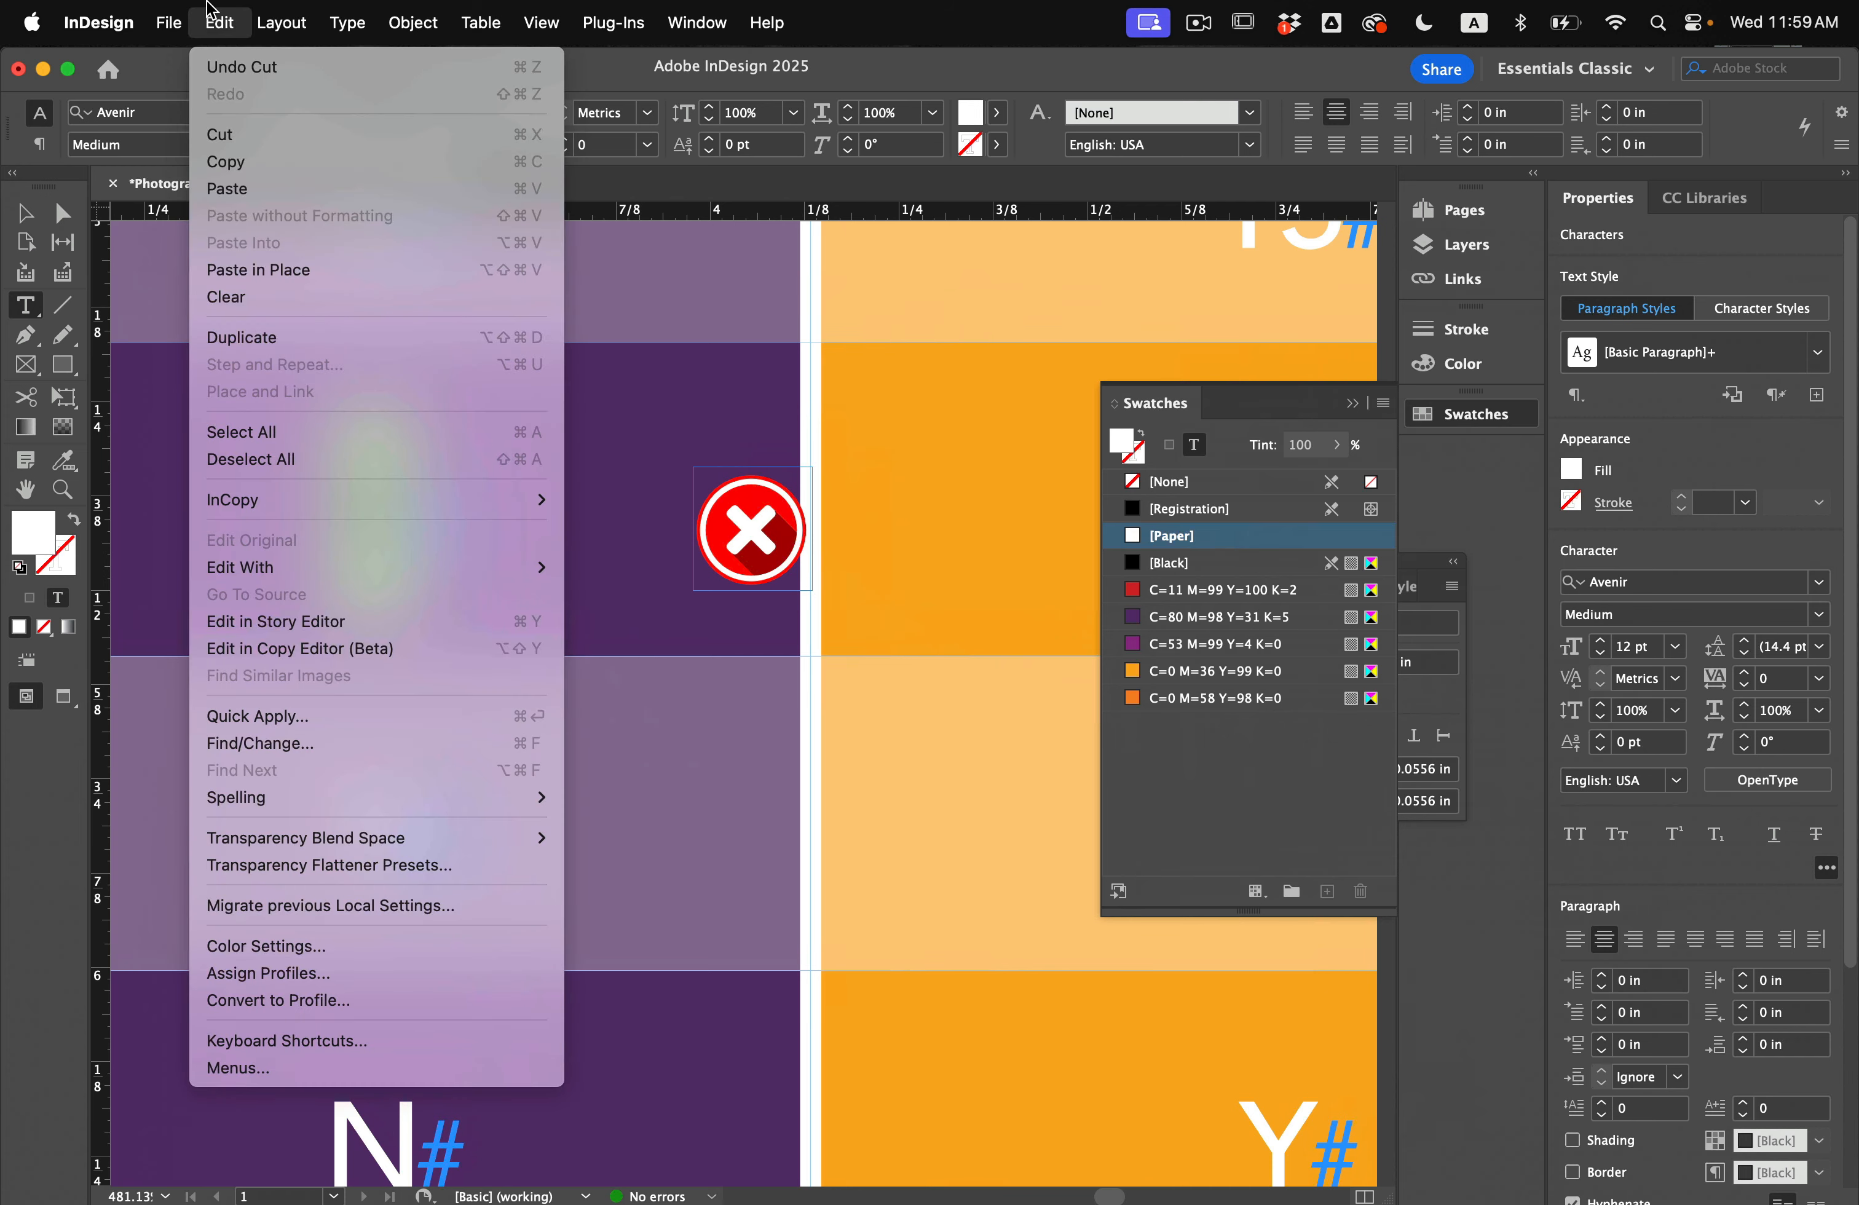
pyautogui.click(249, 192)
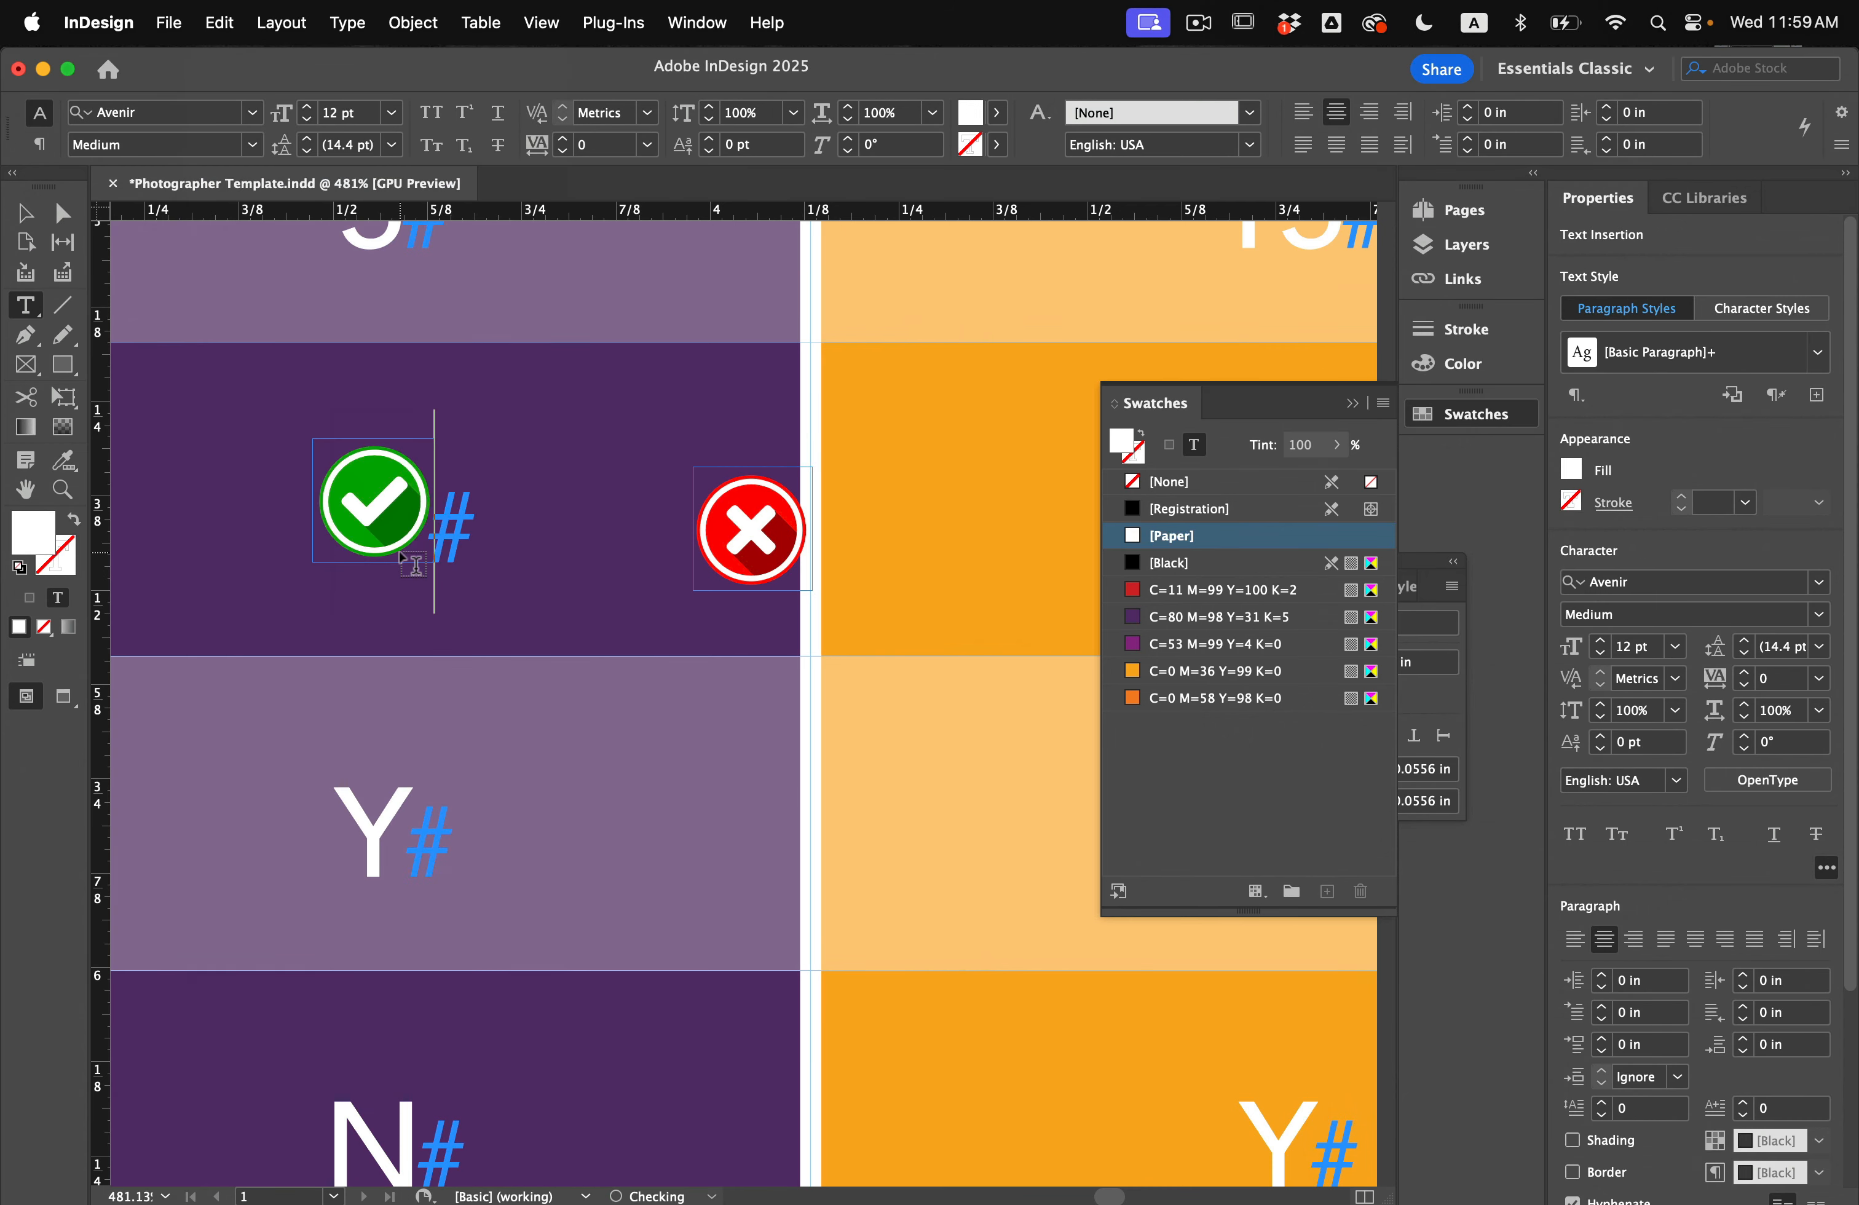
# Step: Paste the checkmark over the Y in Essential's Gallery row and over the Ys in Signature's Downloads, Gallery and Release rows
pyautogui.scroll(-5, 401, 547)
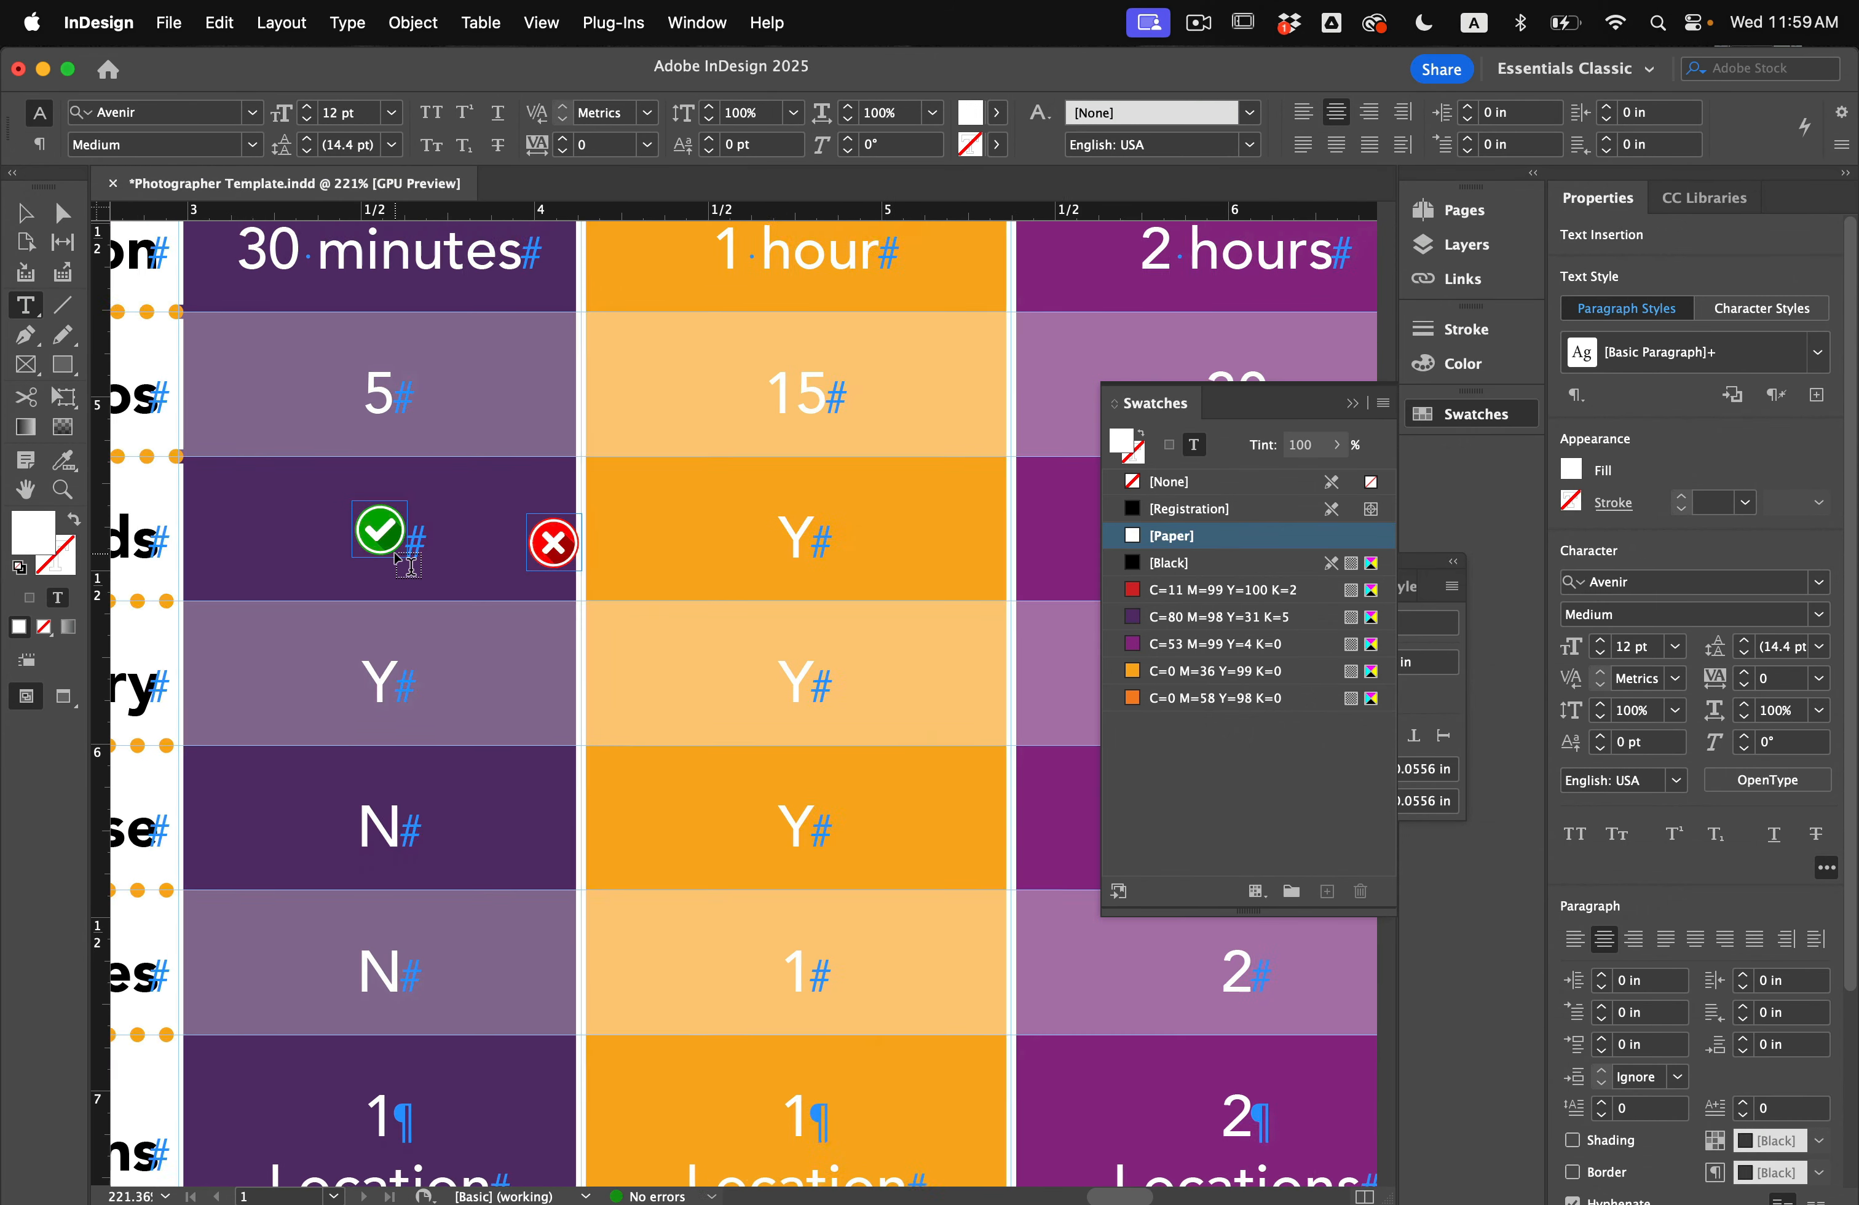
pyautogui.doubleClick(402, 680)
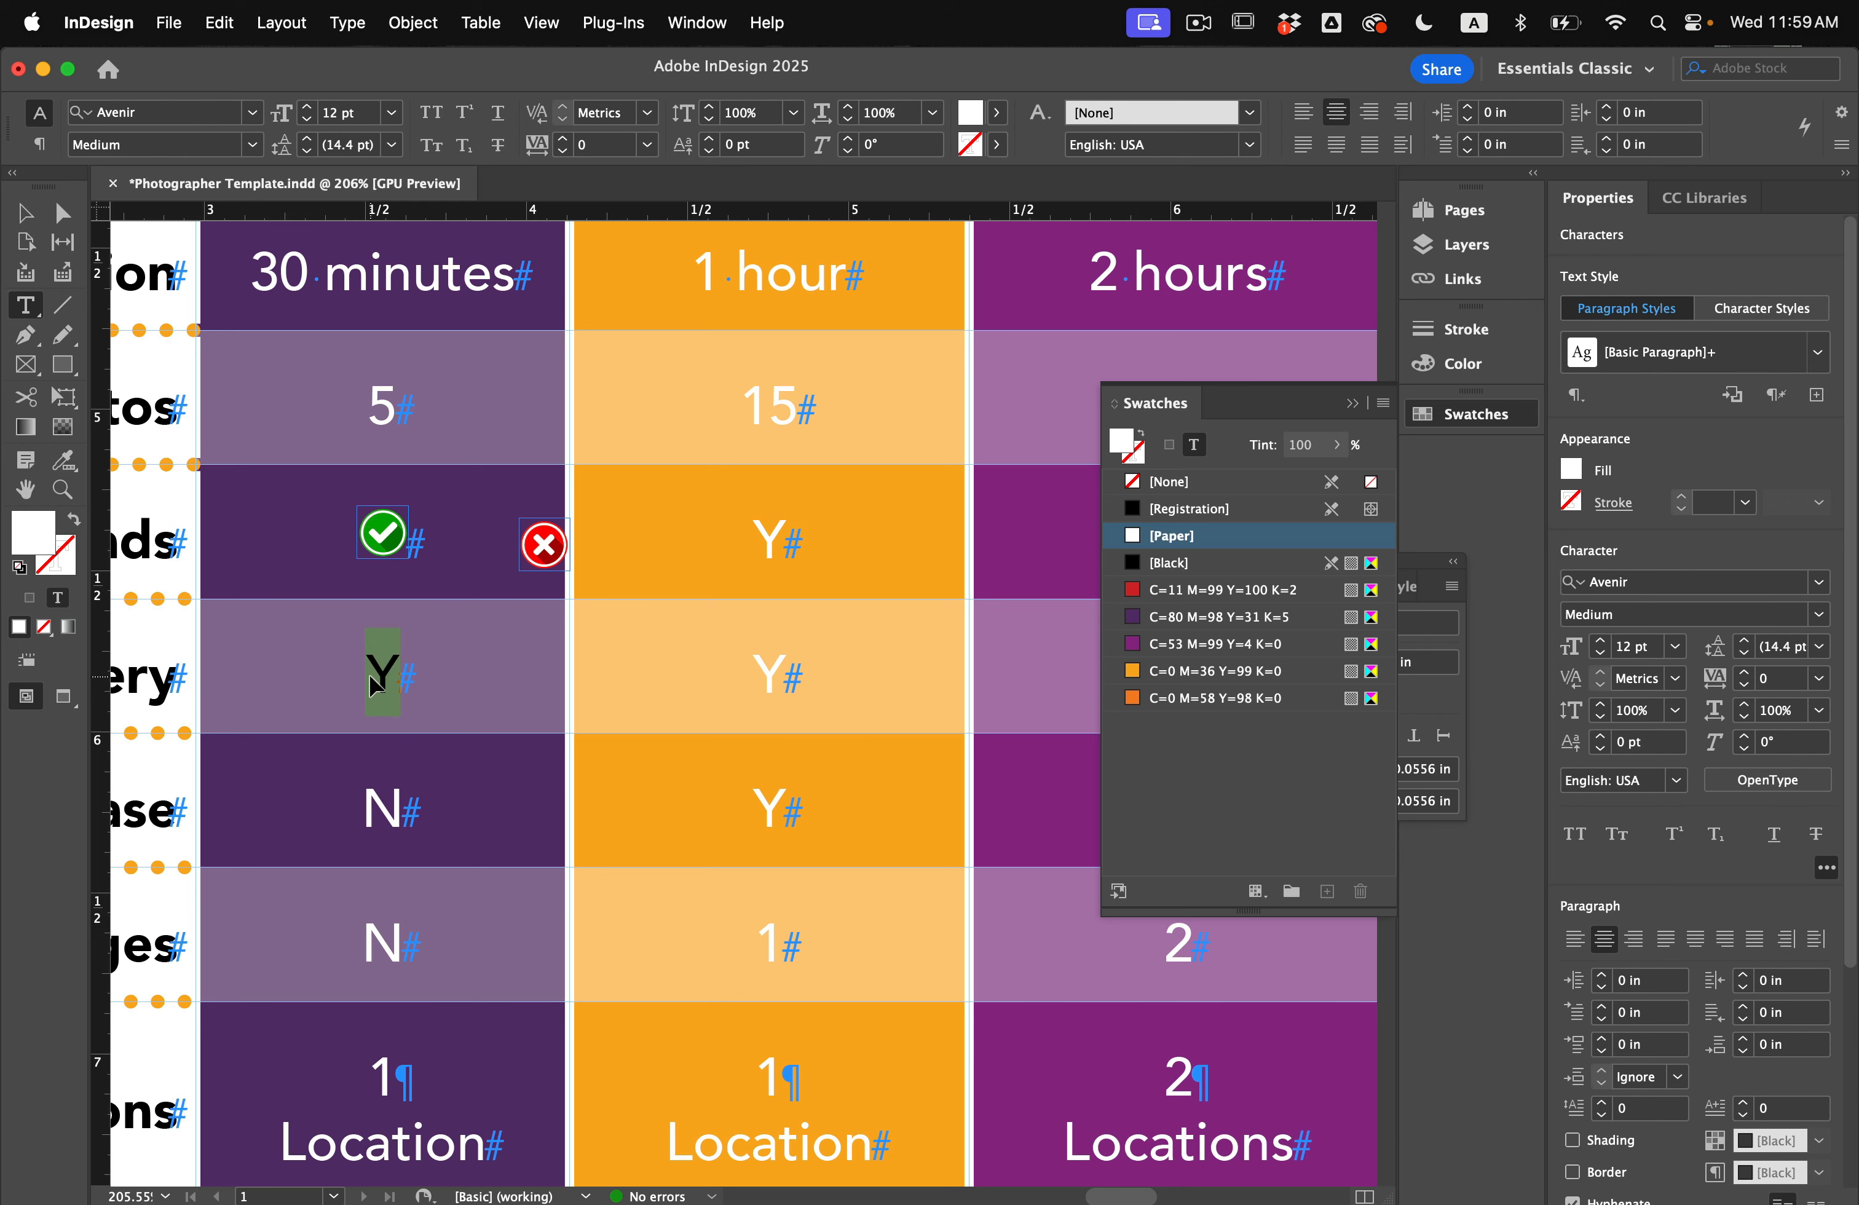
pyautogui.press('super+v')
pyautogui.doubleClick(758, 530)
pyautogui.press('super+v')
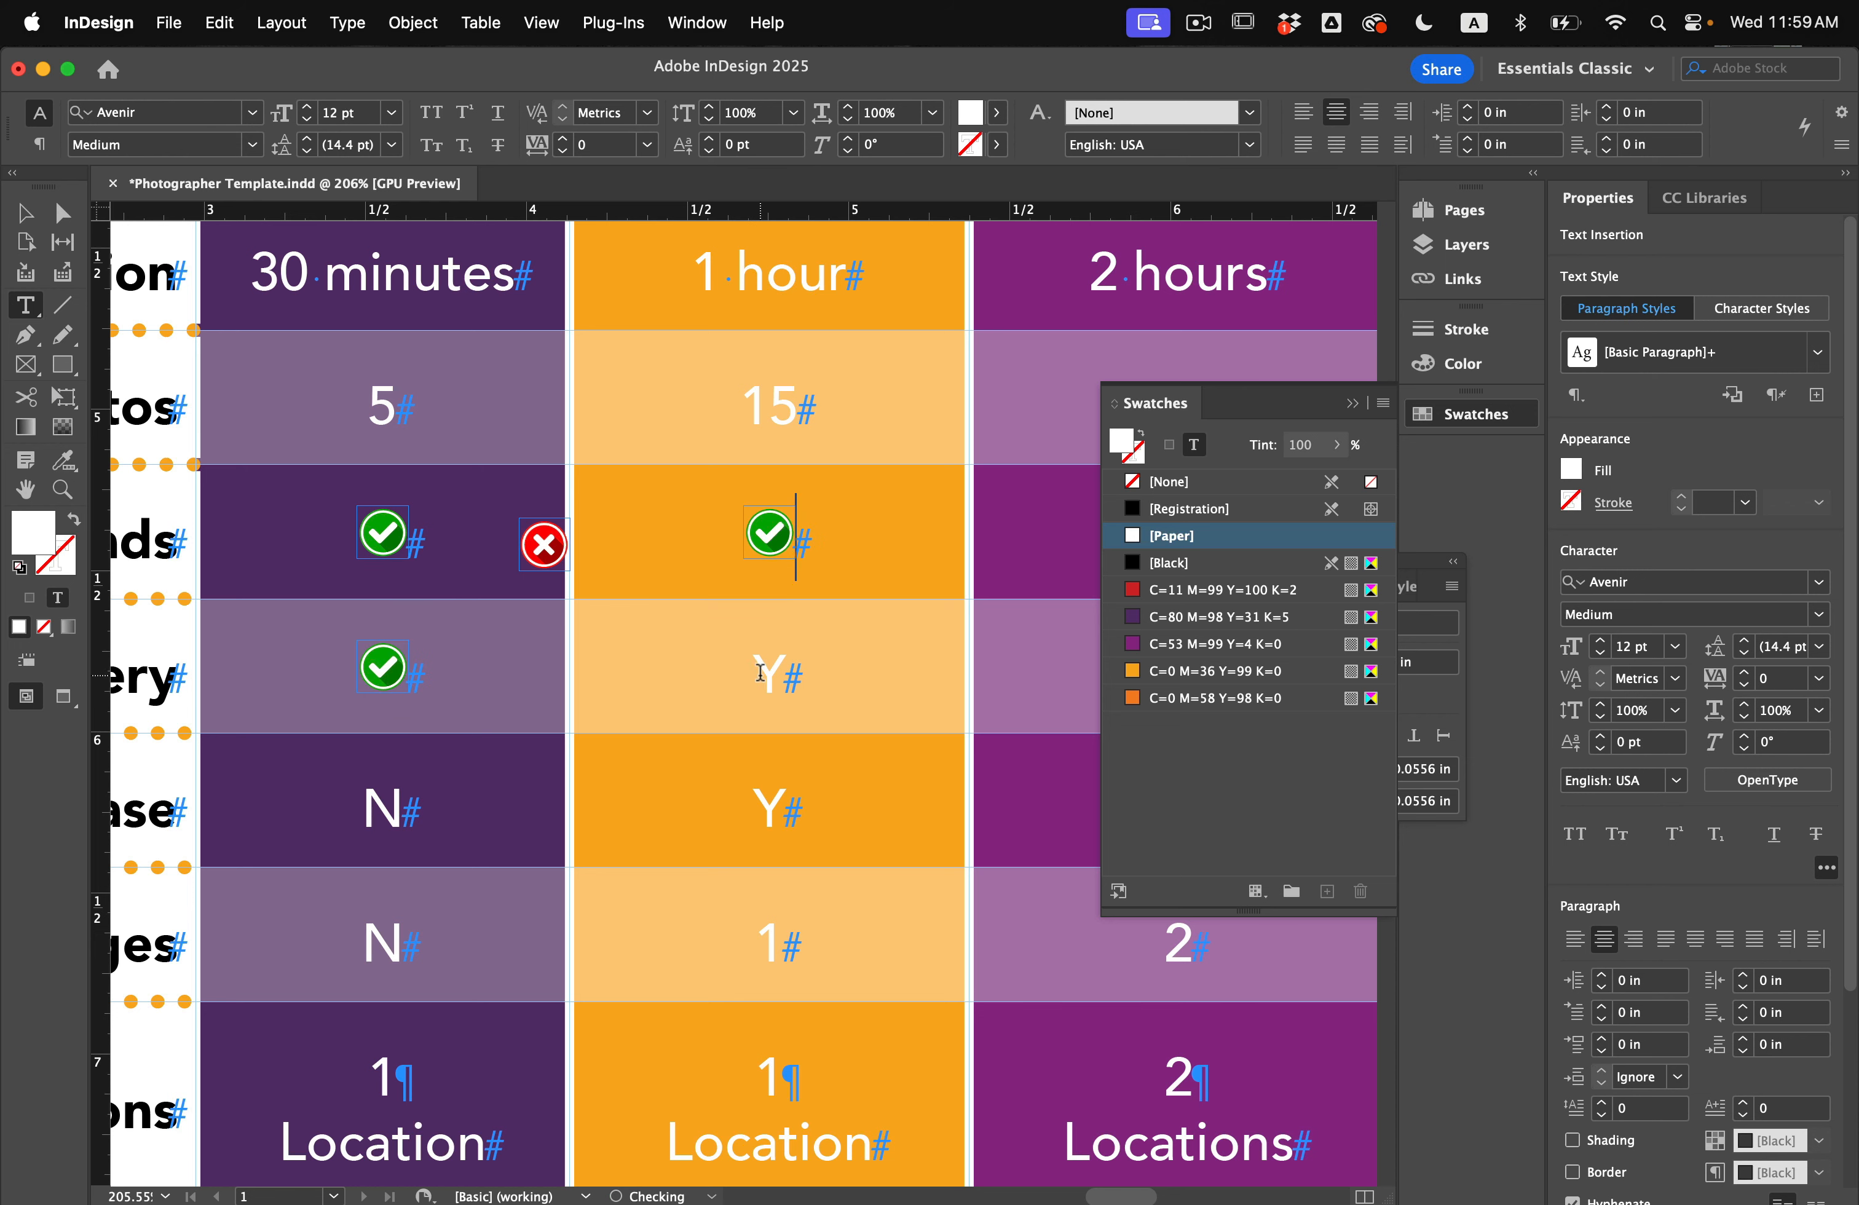
pyautogui.doubleClick(759, 672)
pyautogui.press('super+v')
pyautogui.doubleClick(769, 810)
pyautogui.press('super+v')
pyautogui.doubleClick(770, 941)
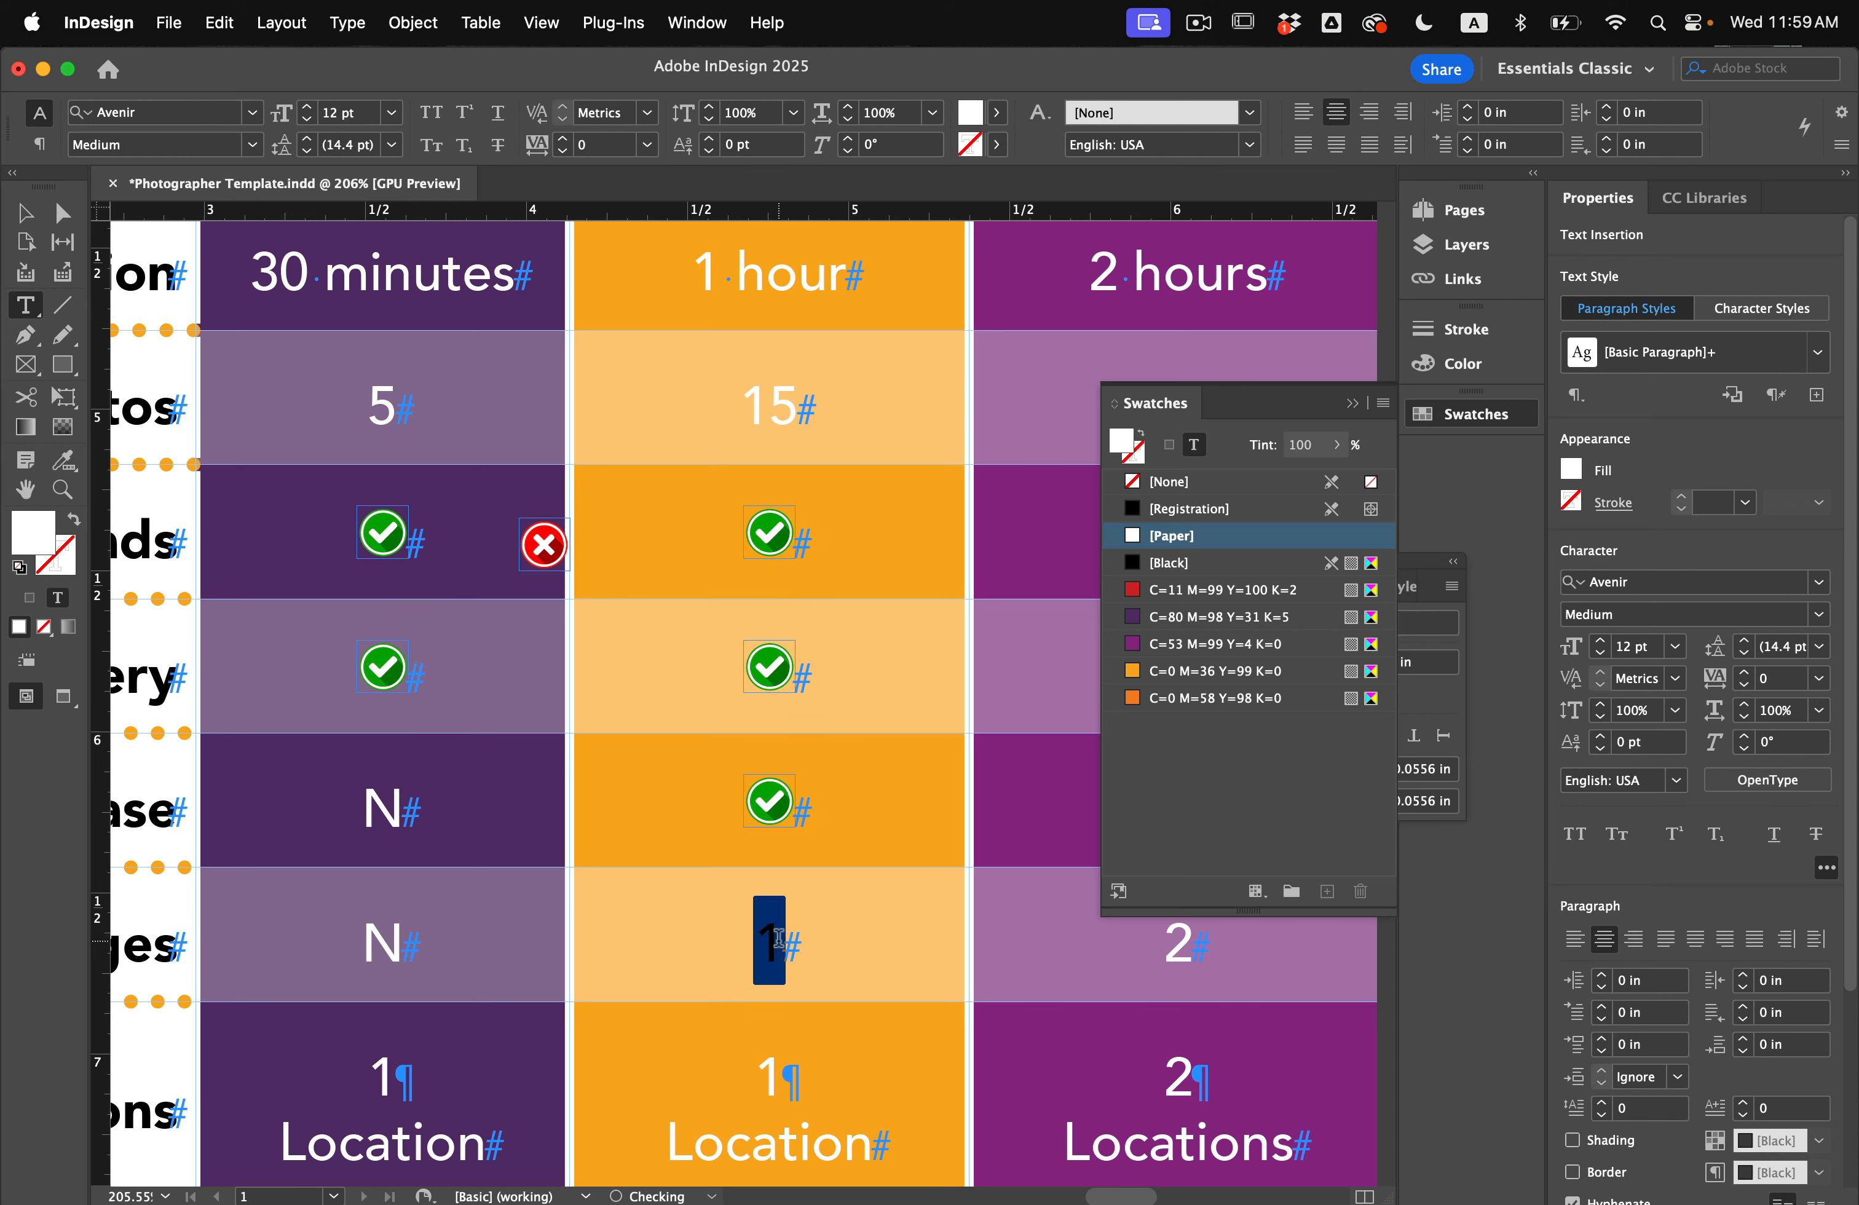
# Step: Paste the checkmark over the Ys in the Downloads, Gallery and Release rows of the purple 2 hours column
pyautogui.hscroll(5, 786, 962)
pyautogui.hscroll(4, 783, 935)
pyautogui.scroll(-3, 782, 935)
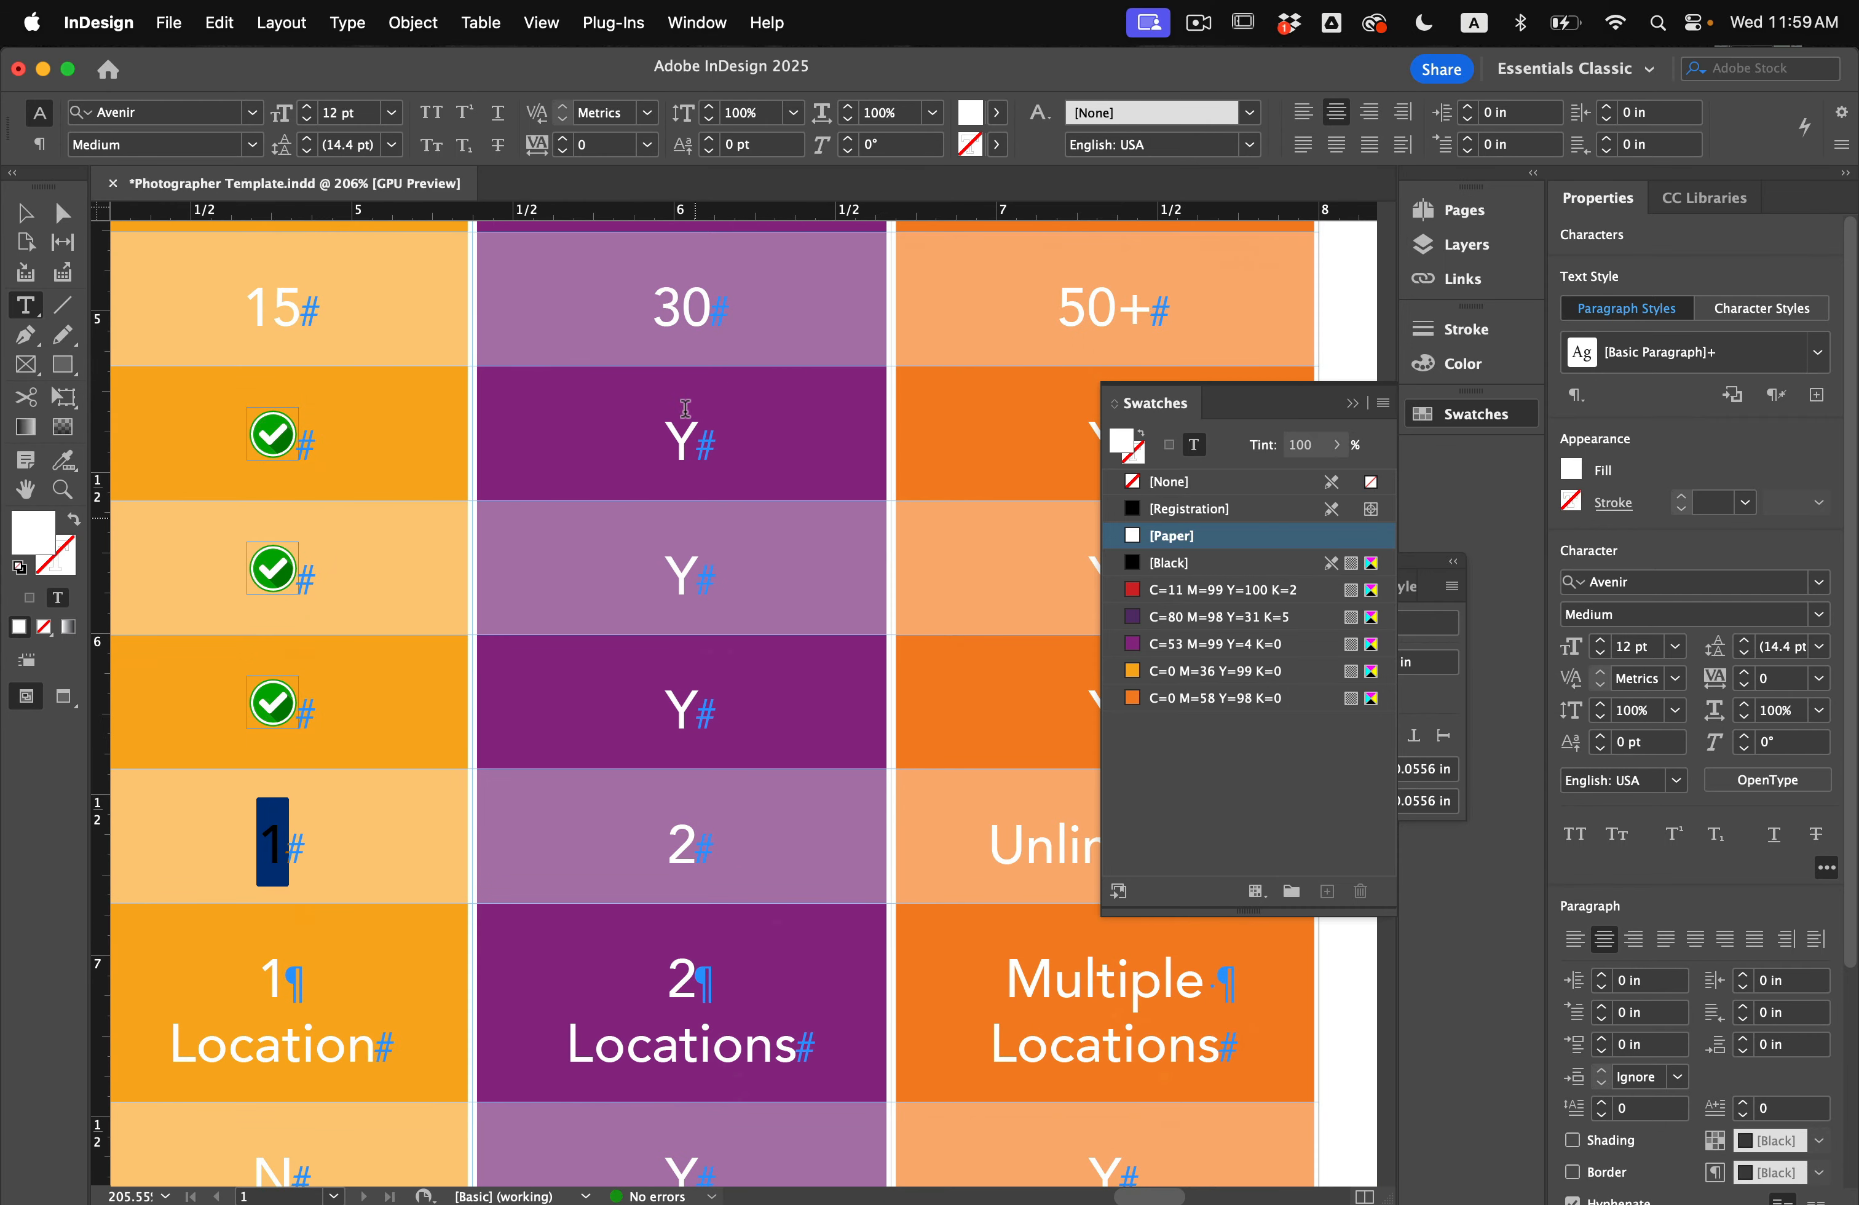
pyautogui.doubleClick(682, 427)
pyautogui.press('super+v')
pyautogui.doubleClick(686, 583)
pyautogui.press('super+v')
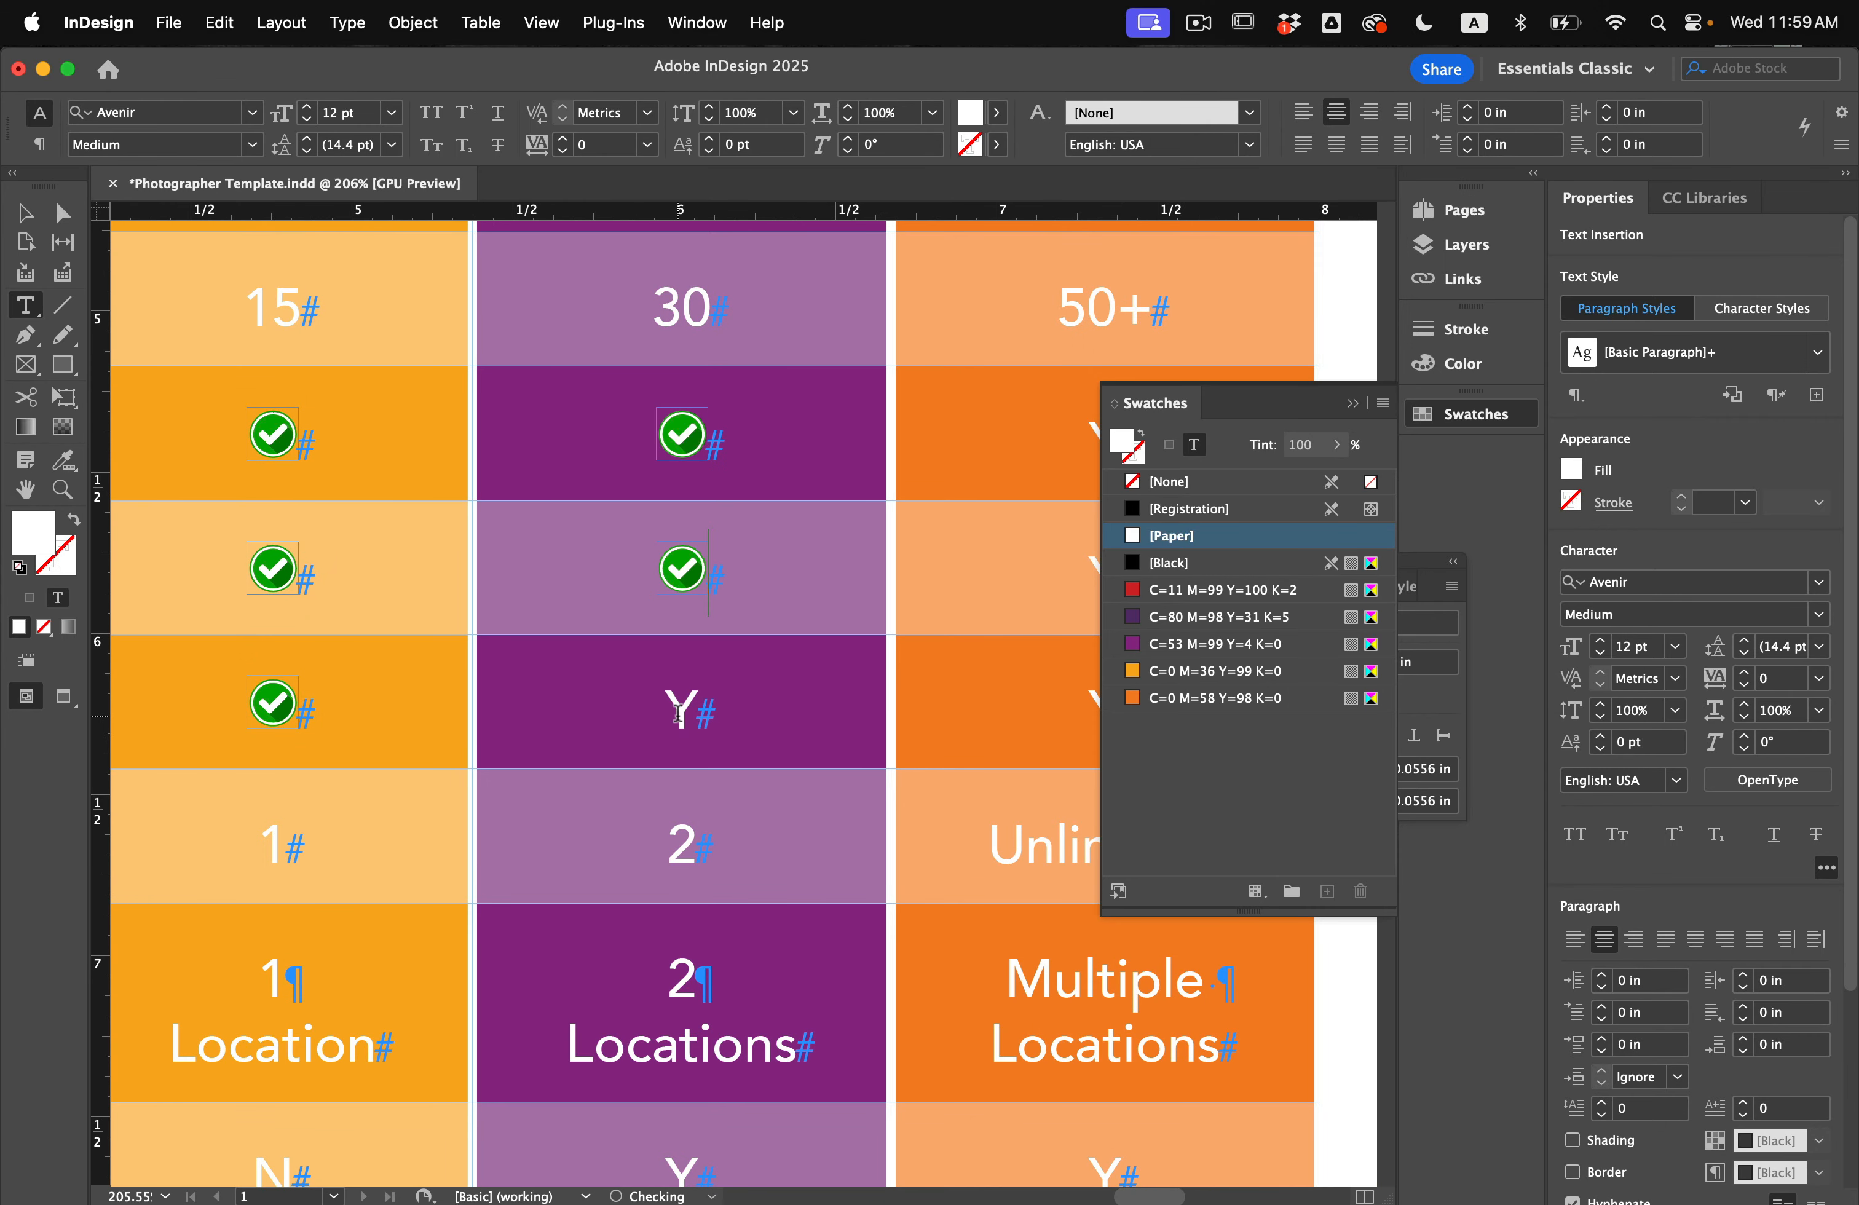
pyautogui.doubleClick(683, 708)
pyautogui.press('super+v')
# Step: Paste the checkmark over the Ys in the Elite column's Downloads, Gallery and Release rows
pyautogui.hscroll(5, 675, 551)
pyautogui.scroll(2, 675, 551)
pyautogui.doubleClick(657, 532)
pyautogui.press('super+v')
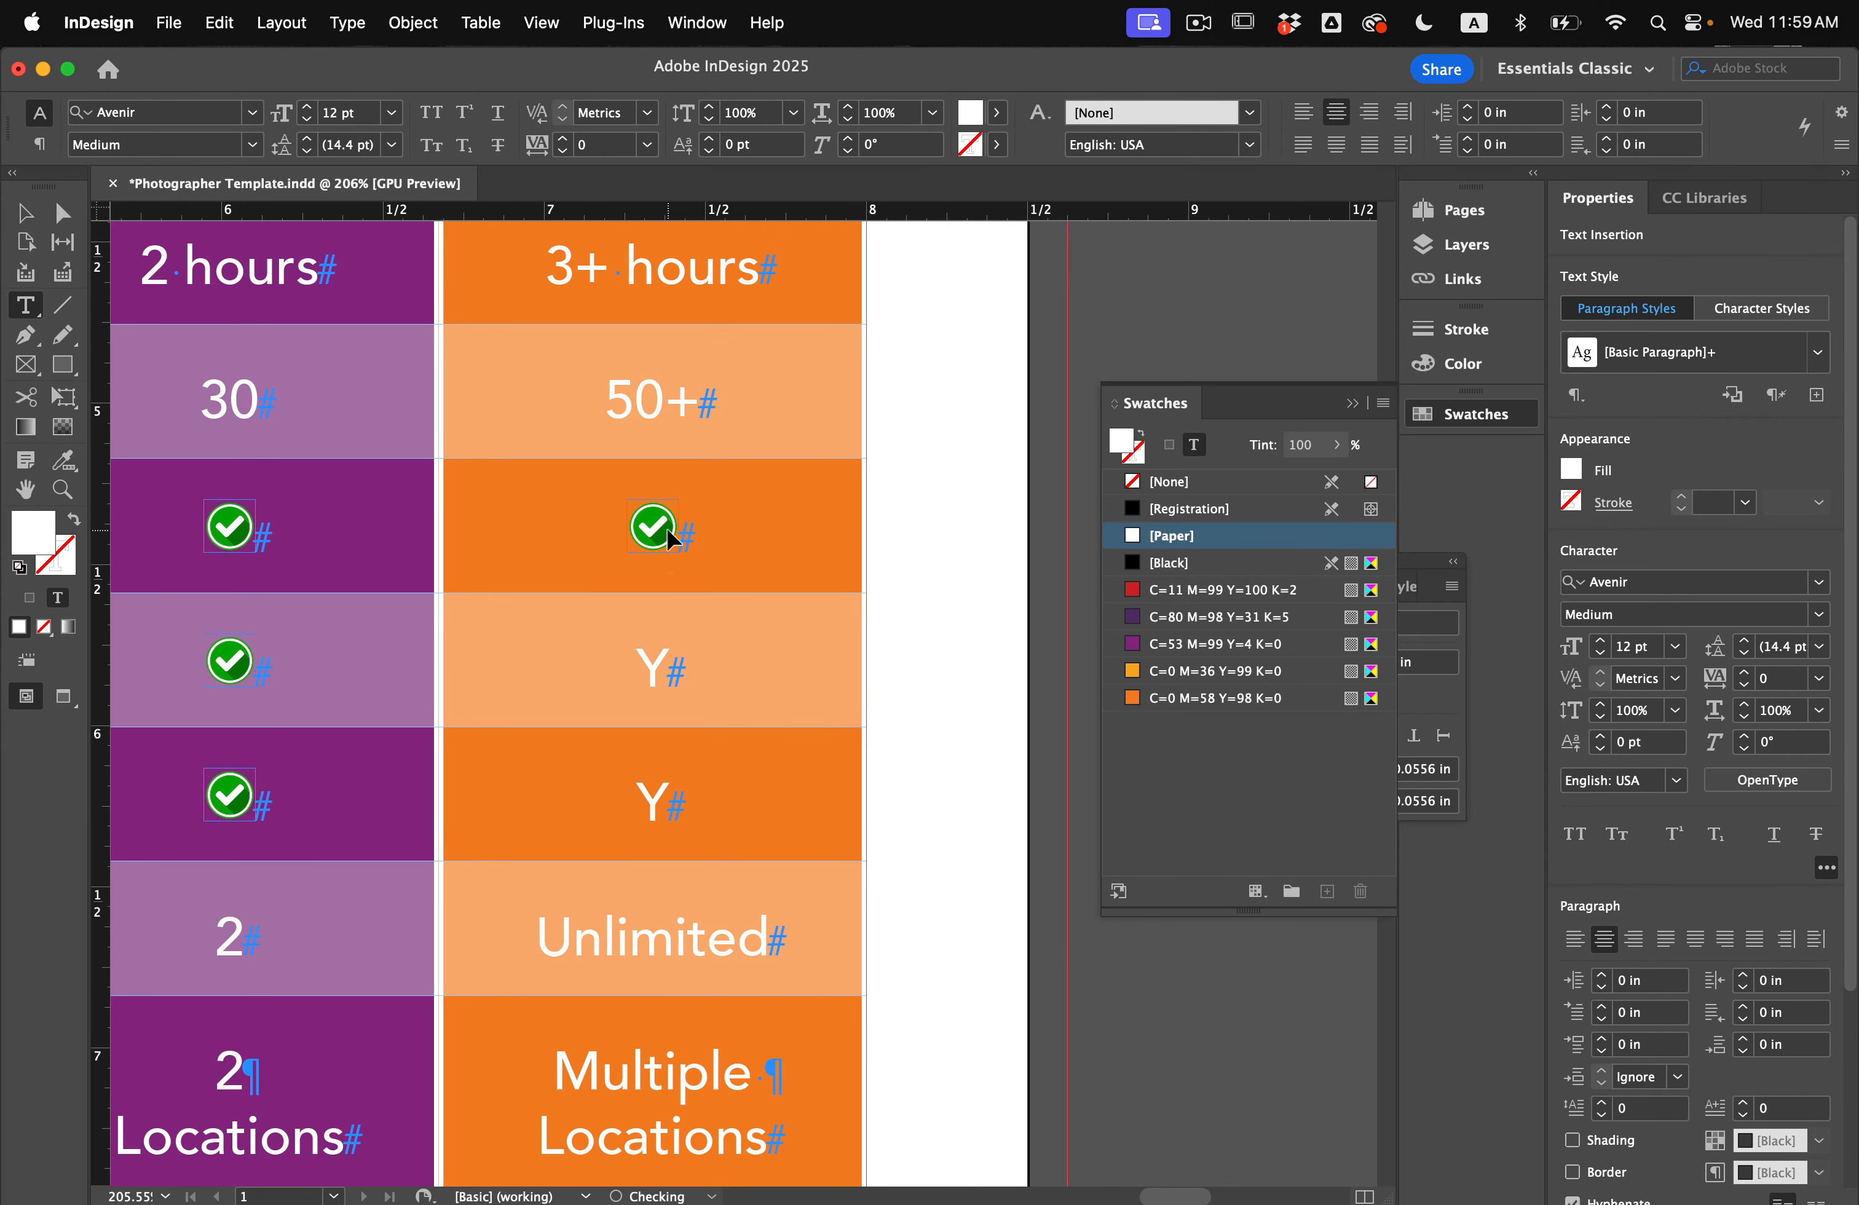
pyautogui.doubleClick(656, 667)
pyautogui.press('super+v')
pyautogui.doubleClick(654, 800)
pyautogui.press('super+v')
# Step: Replace the Ys in the Elite column's three rows above the $1500 price with the checkmark
pyautogui.scroll(-10, 665, 798)
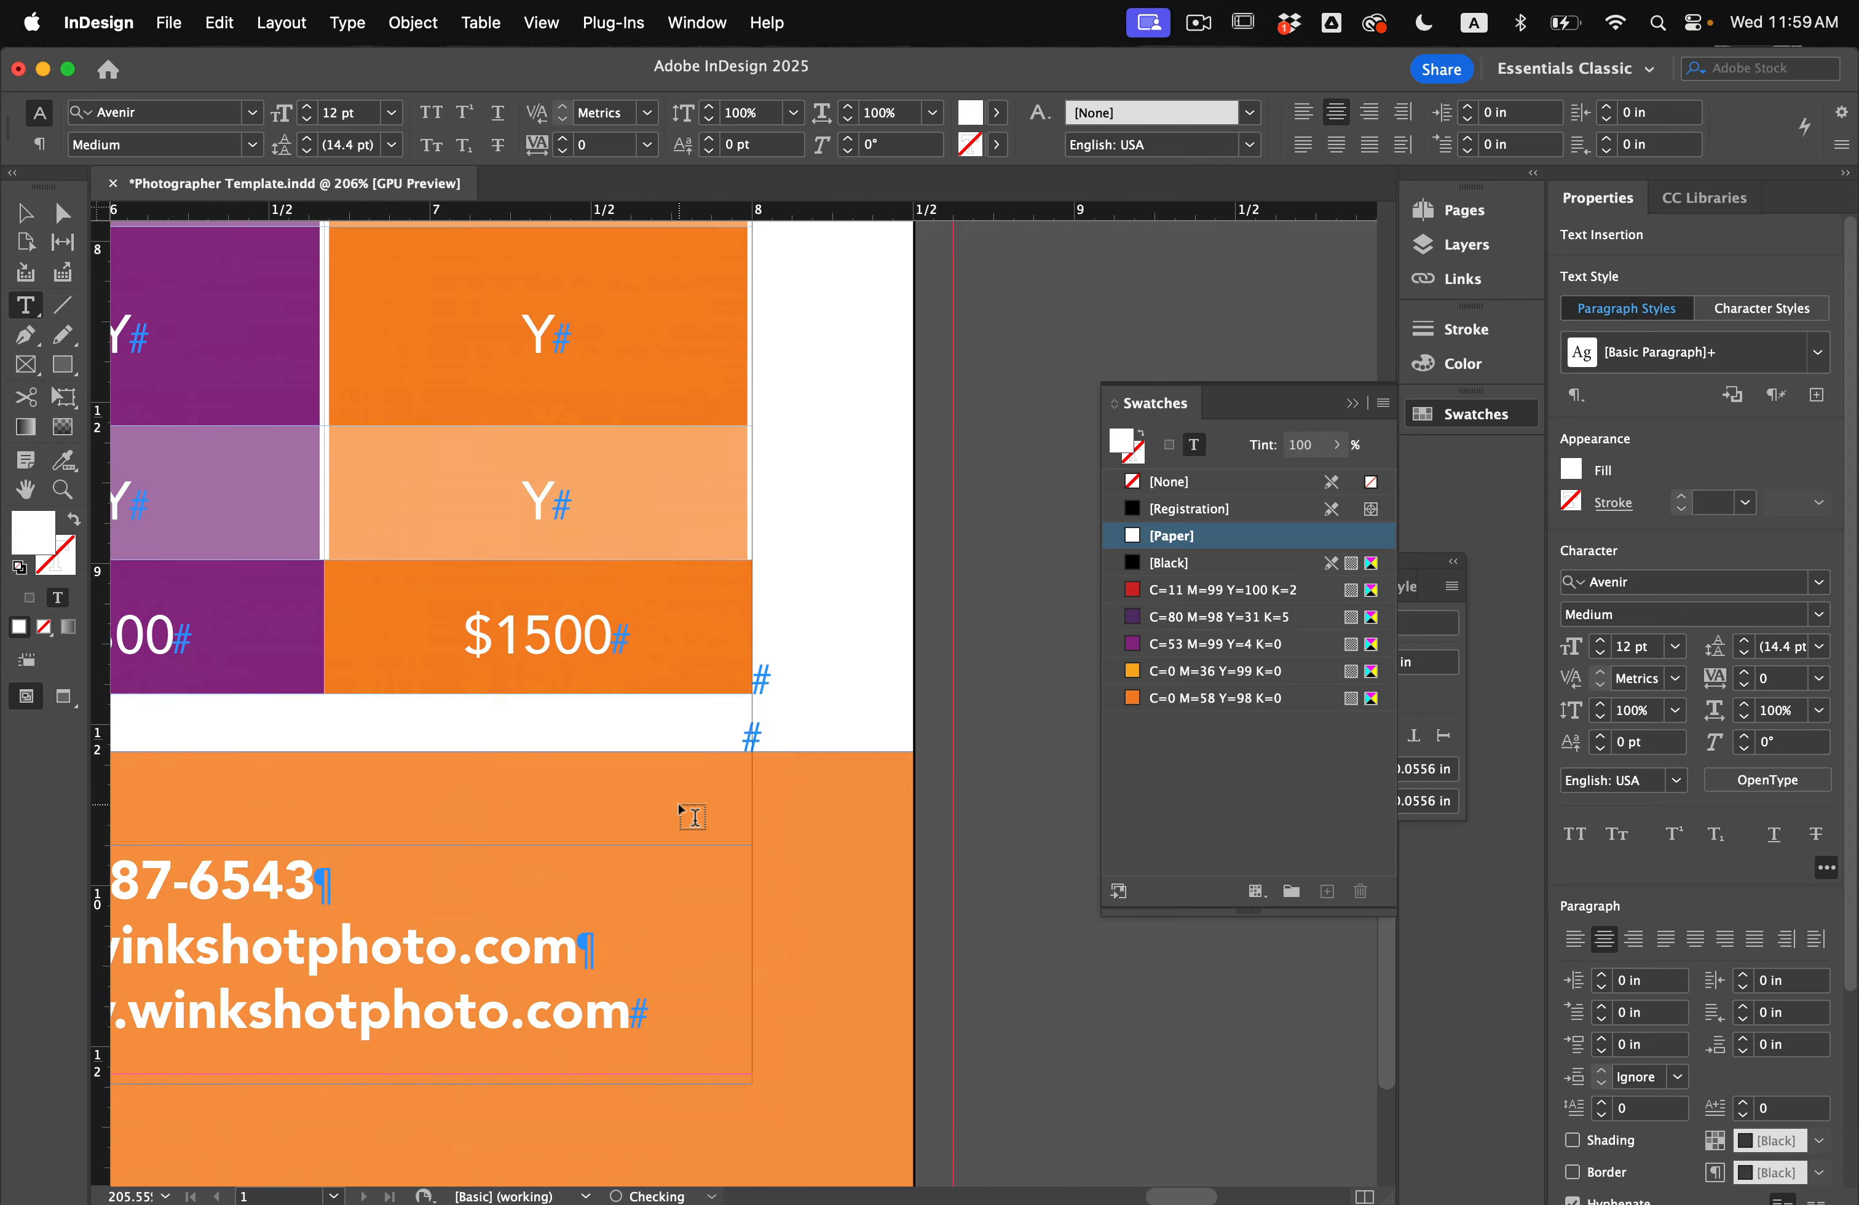
pyautogui.scroll(3, 680, 810)
pyautogui.scroll(2, 679, 808)
pyautogui.doubleClick(650, 468)
pyautogui.press('super+v')
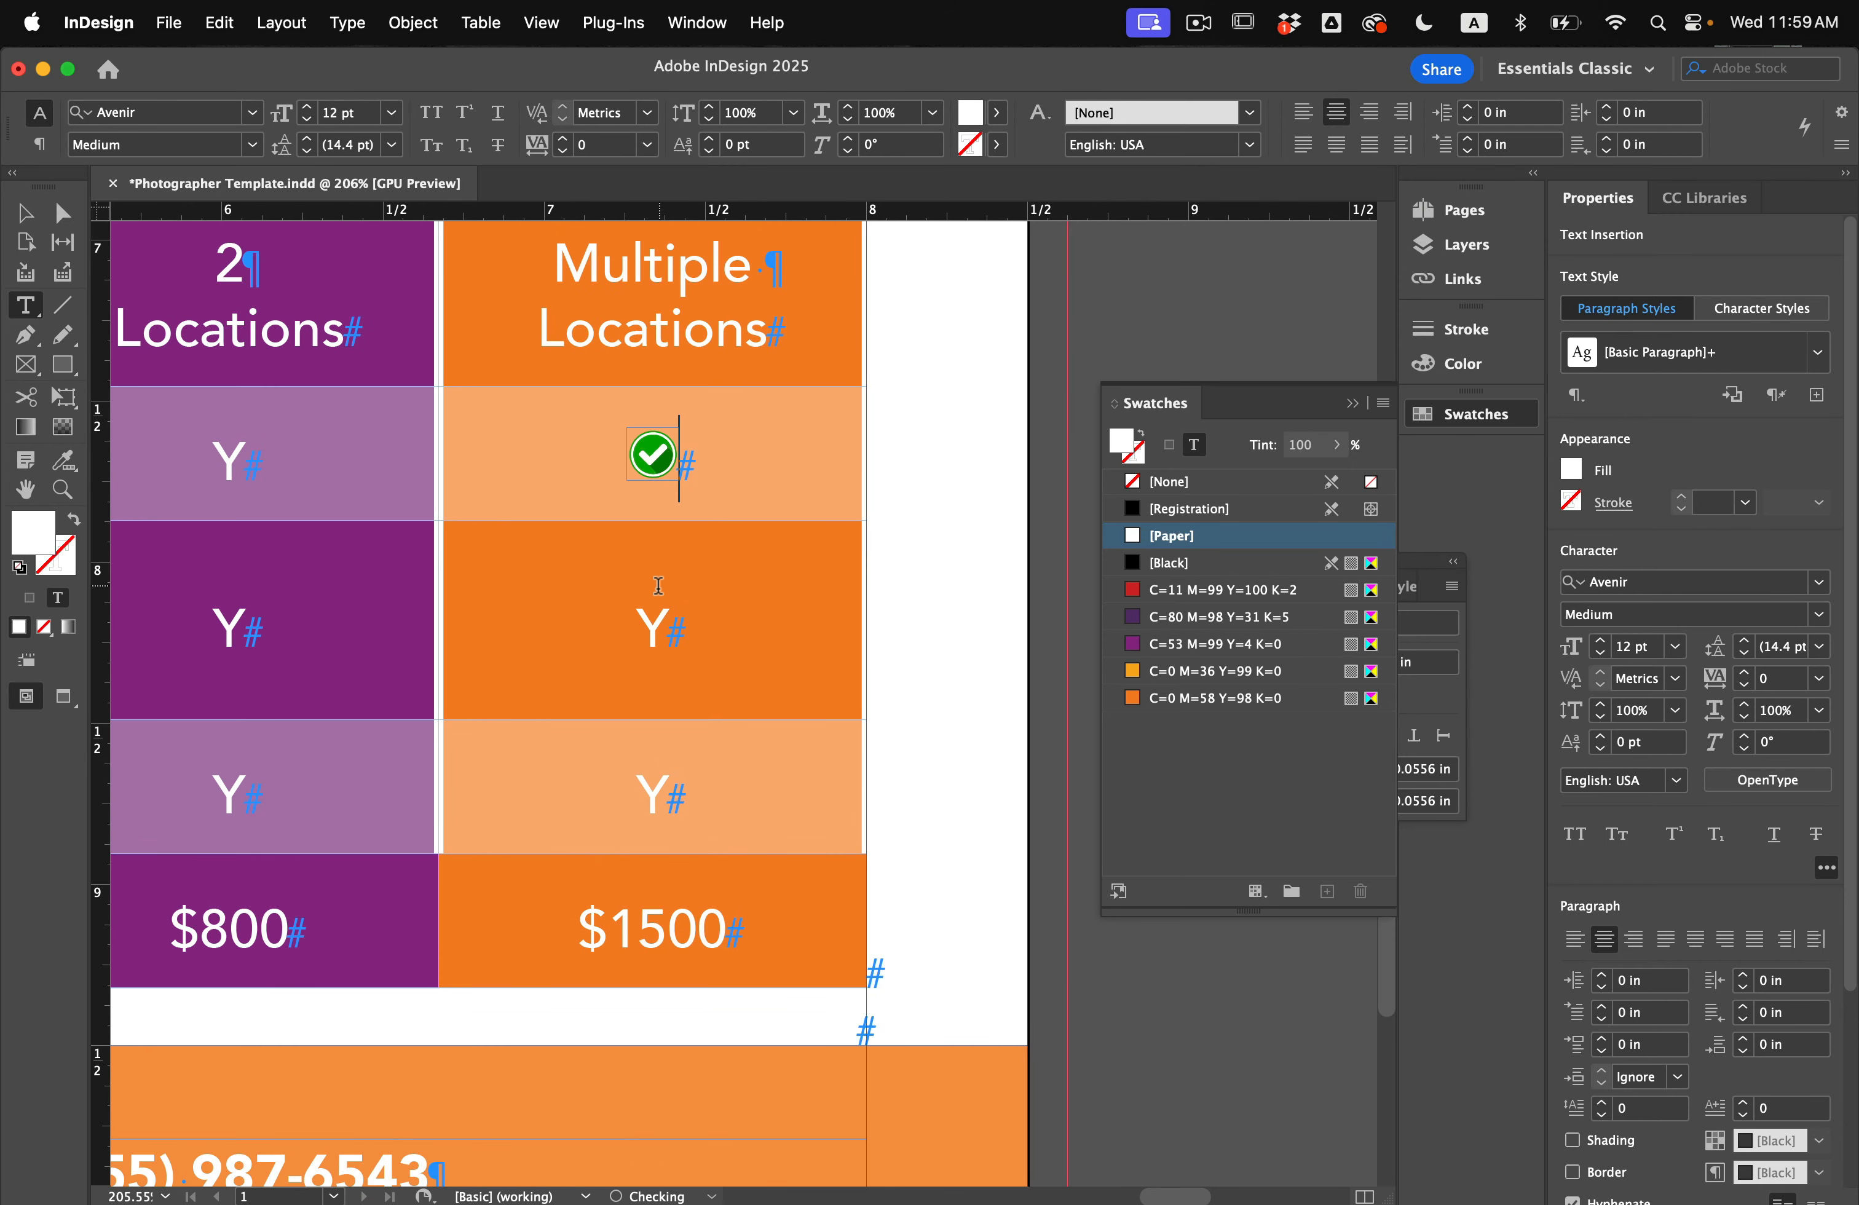
pyautogui.doubleClick(656, 630)
pyautogui.press('super+v')
pyautogui.doubleClick(654, 794)
pyautogui.press('super+v')
# Step: Replace the Ys in the purple column's three rows above the $800 price with the checkmark
pyautogui.scroll(1, 667, 797)
pyautogui.hscroll(-6, 667, 797)
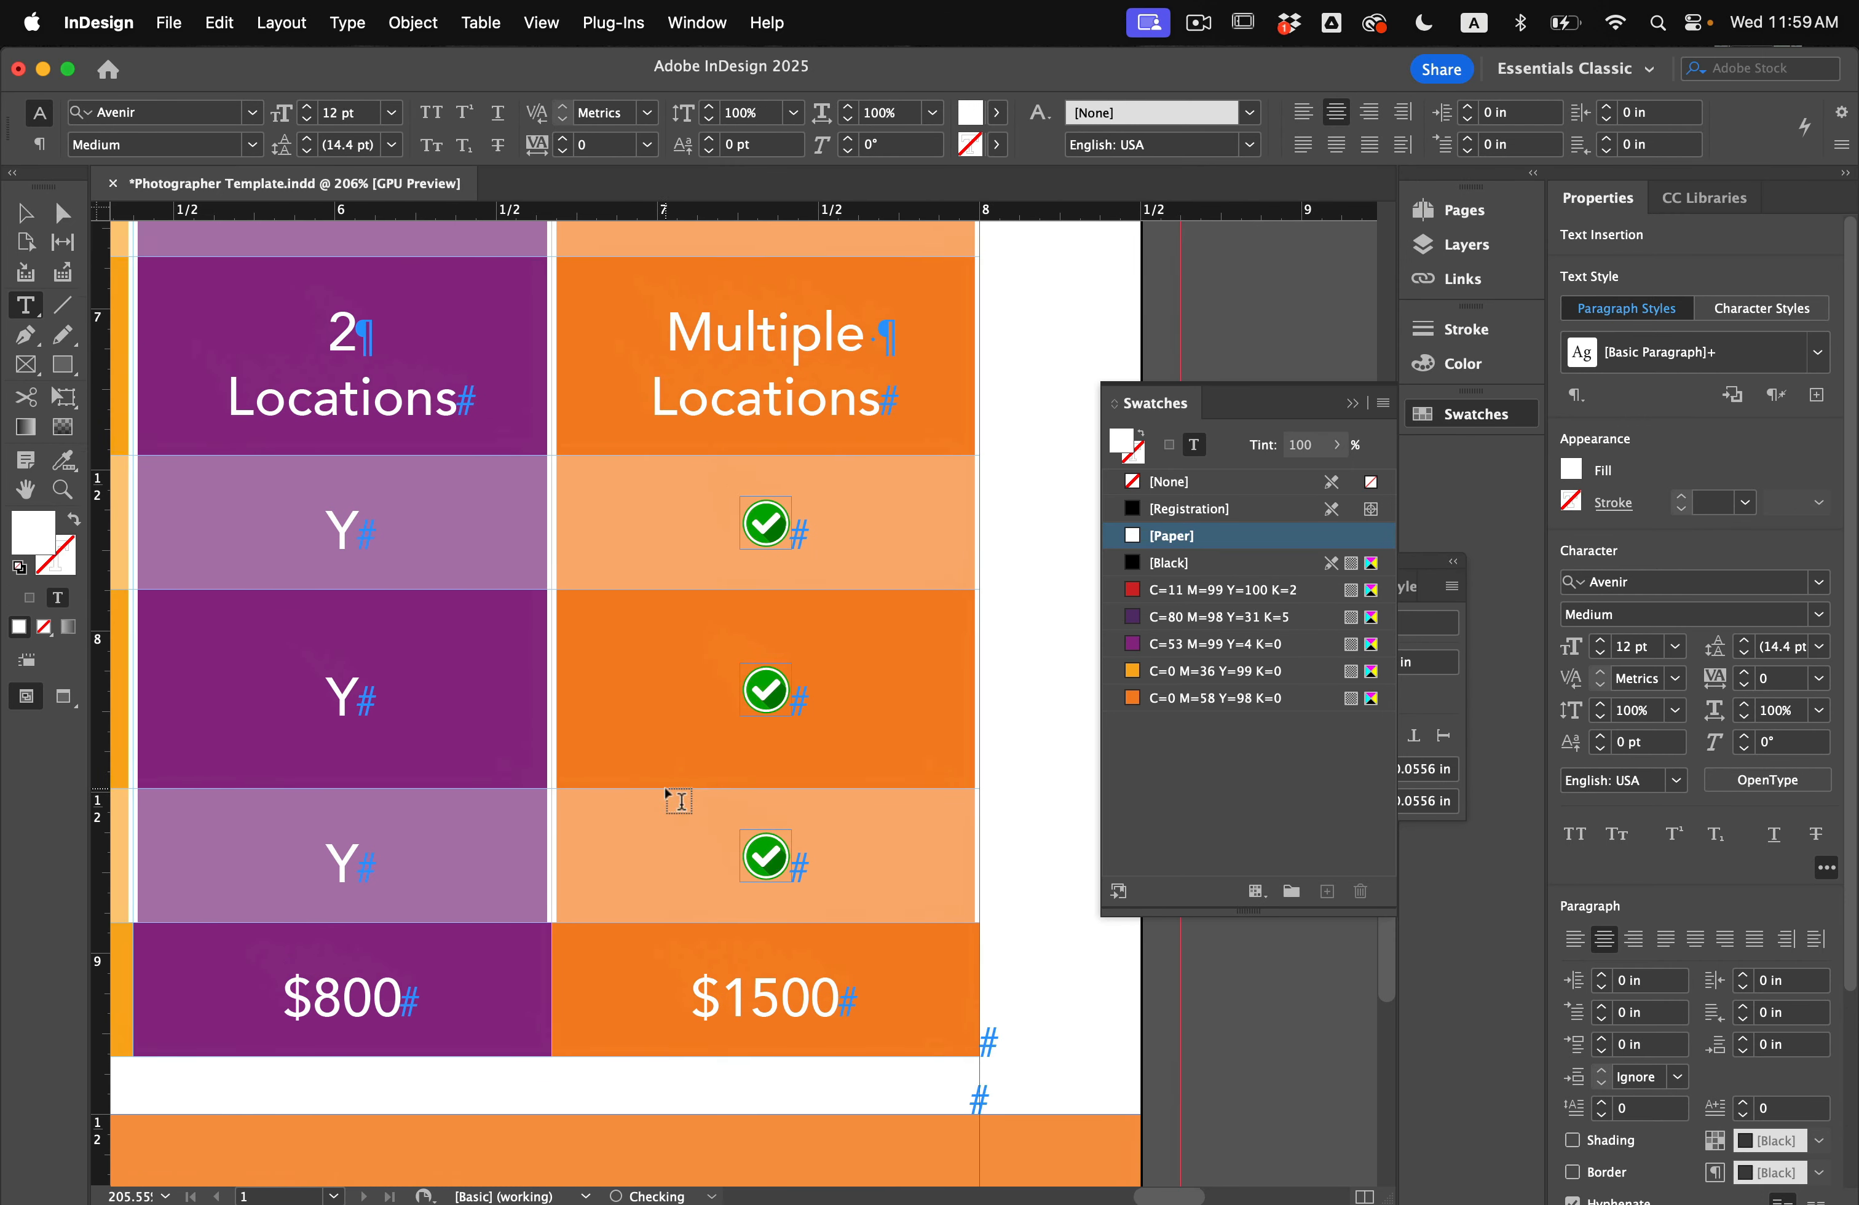
pyautogui.doubleClick(477, 488)
pyautogui.press('super+v')
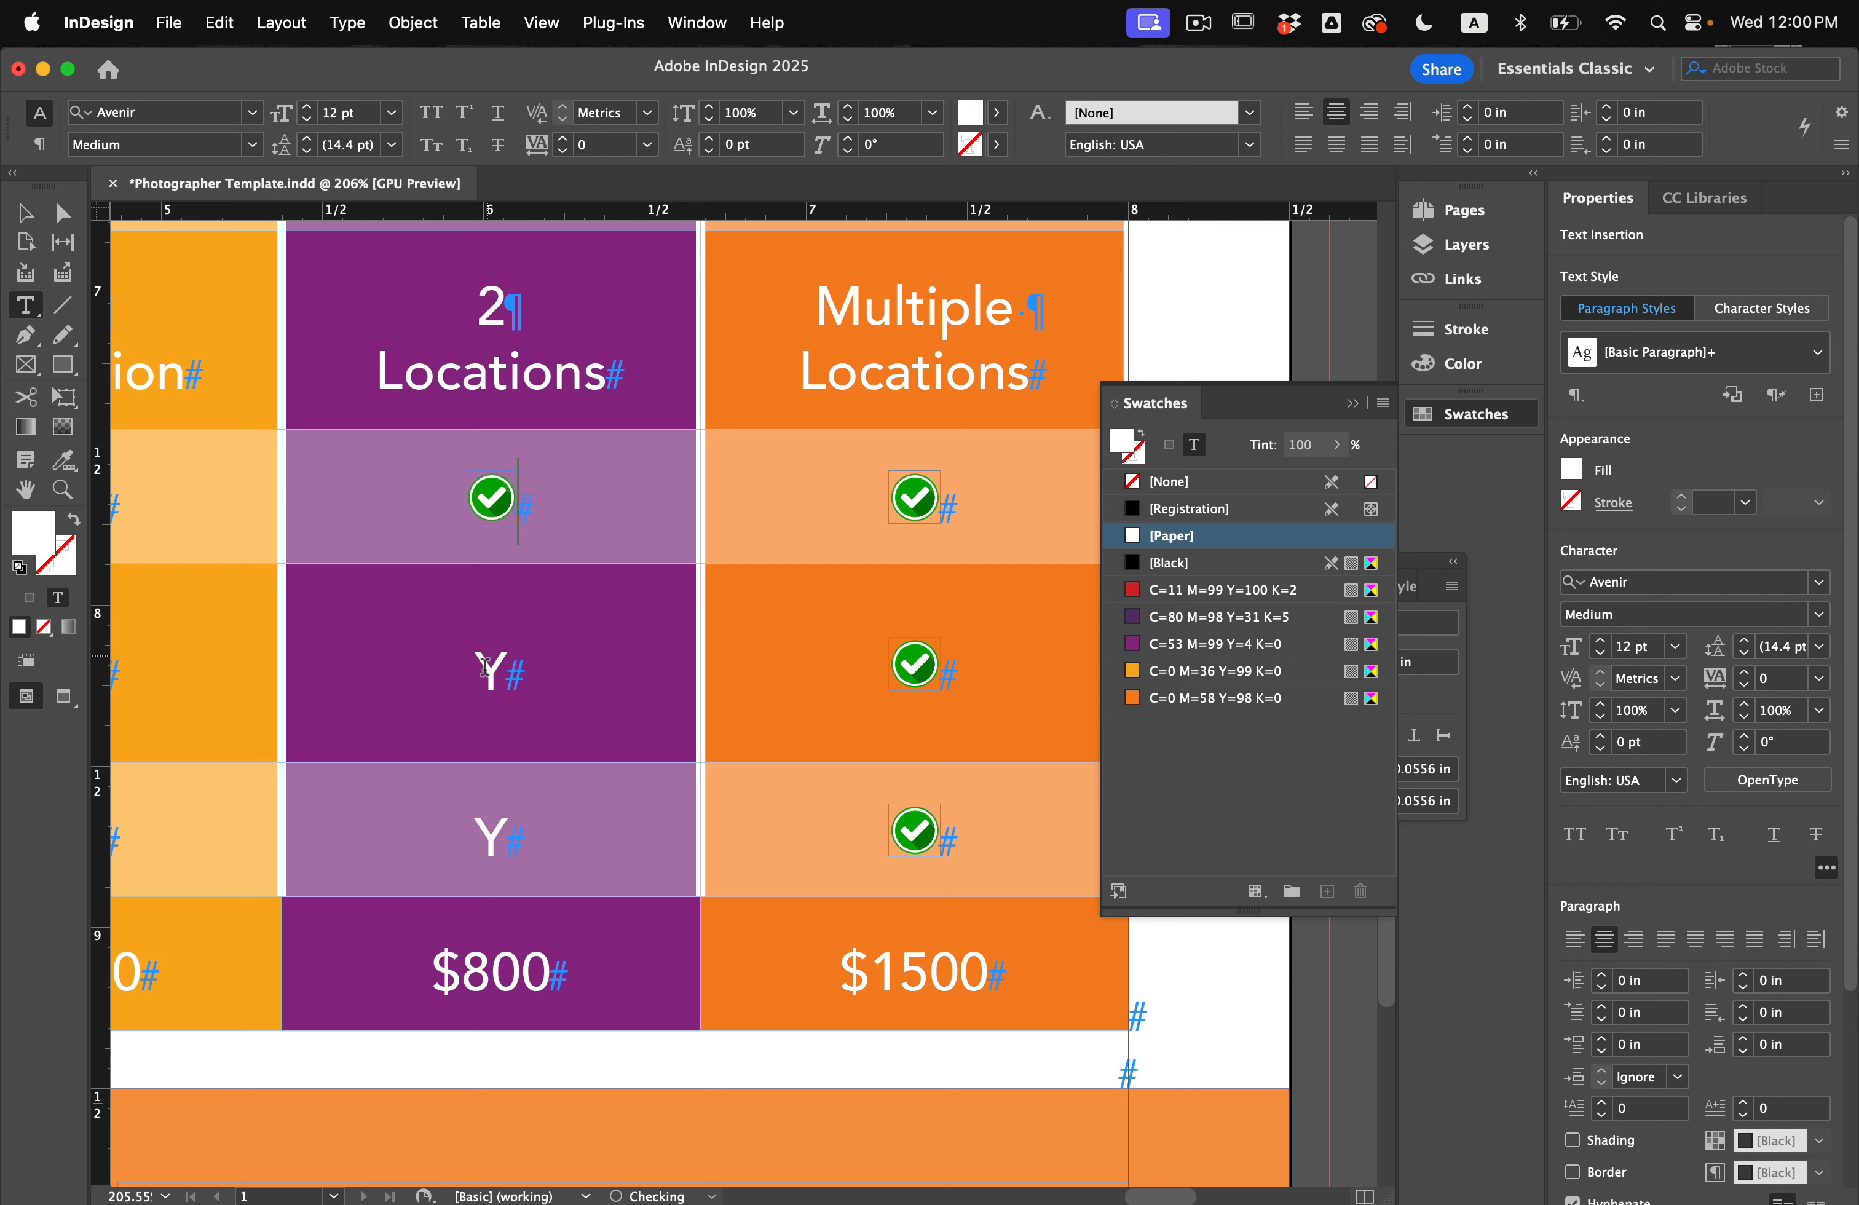
pyautogui.doubleClick(493, 672)
pyautogui.press('super+v')
pyautogui.doubleClick(483, 826)
pyautogui.press('super+v')
# Step: Cut the loose red X lying over the Essential column's Downloads row
pyautogui.hscroll(-8, 516, 841)
pyautogui.scroll(4, 516, 841)
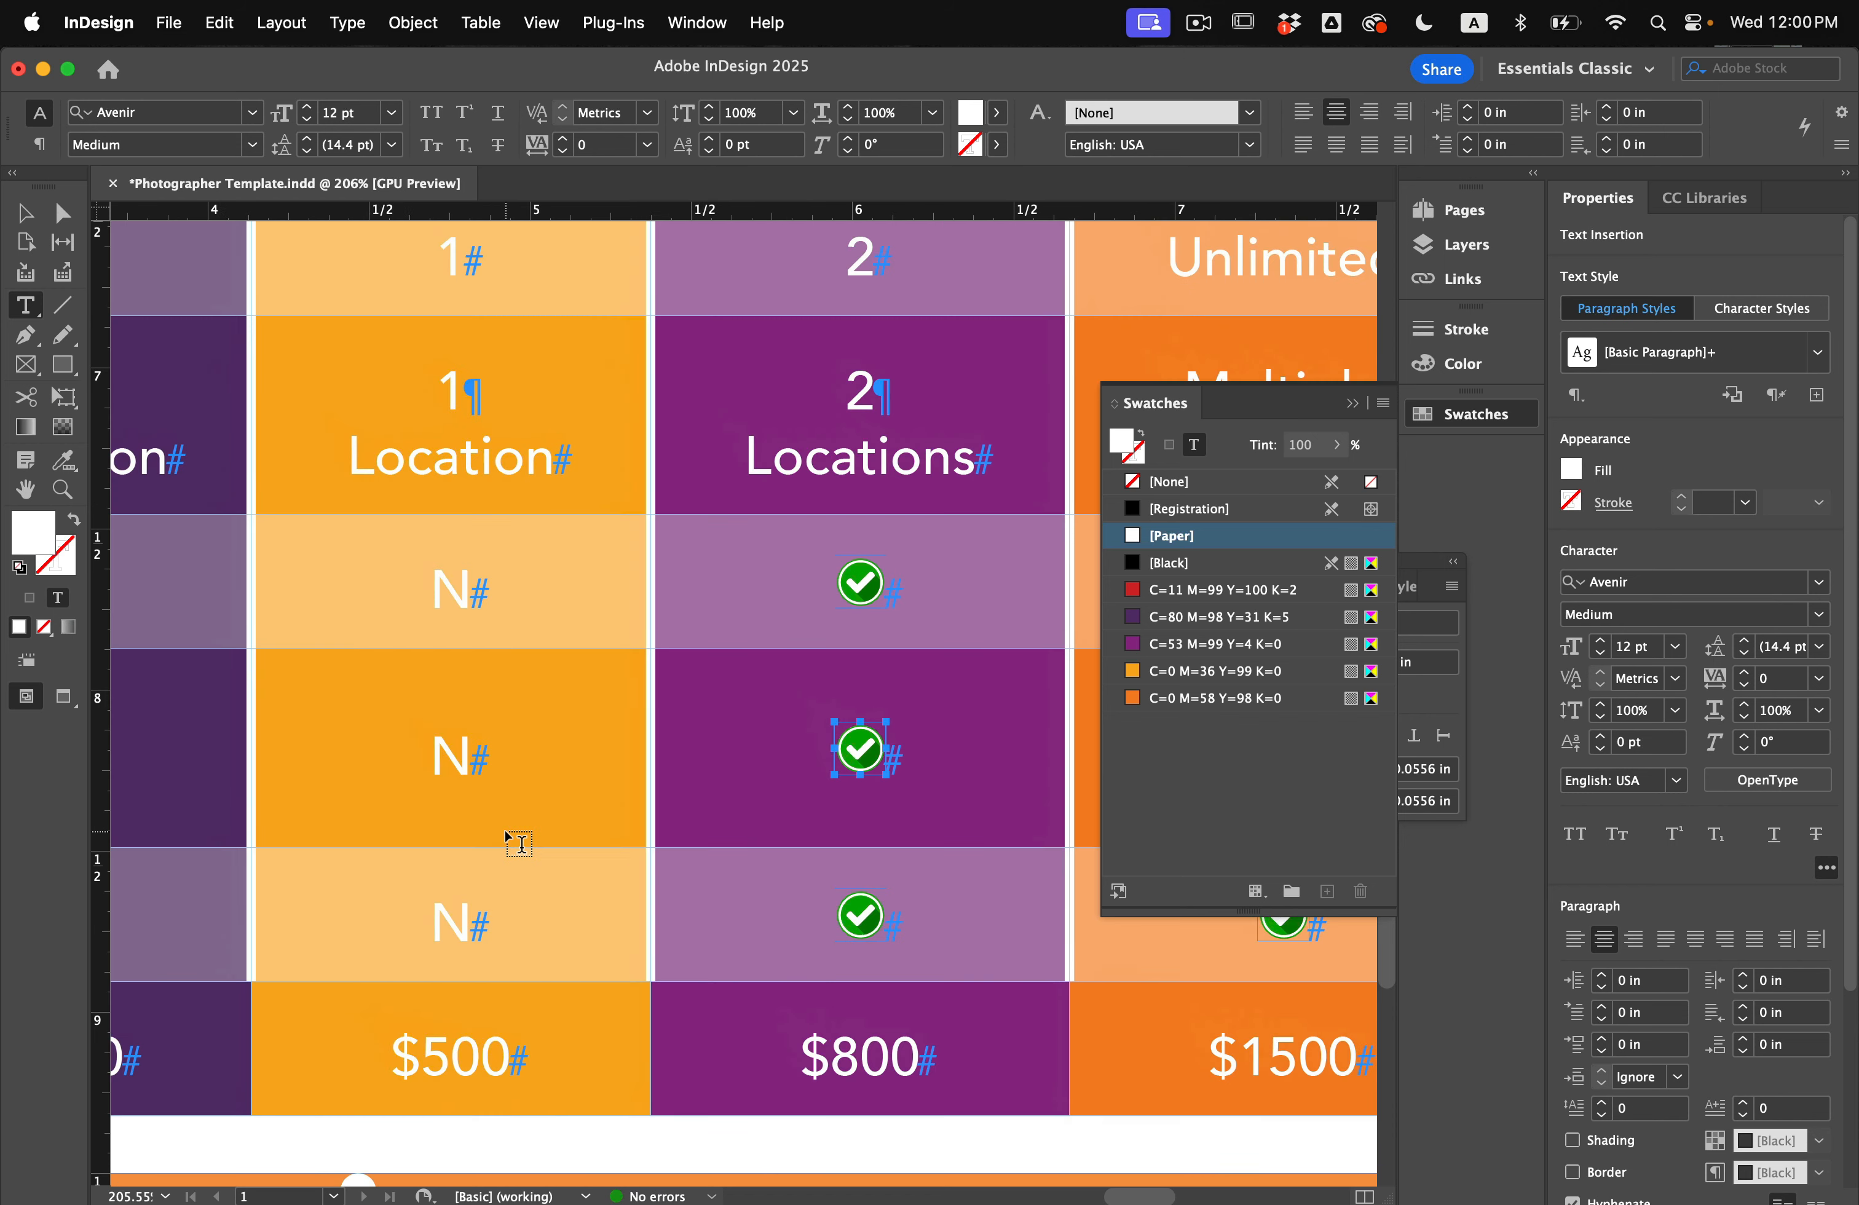
pyautogui.scroll(-1, 518, 841)
pyautogui.hscroll(-7, 518, 841)
pyautogui.scroll(6, 518, 841)
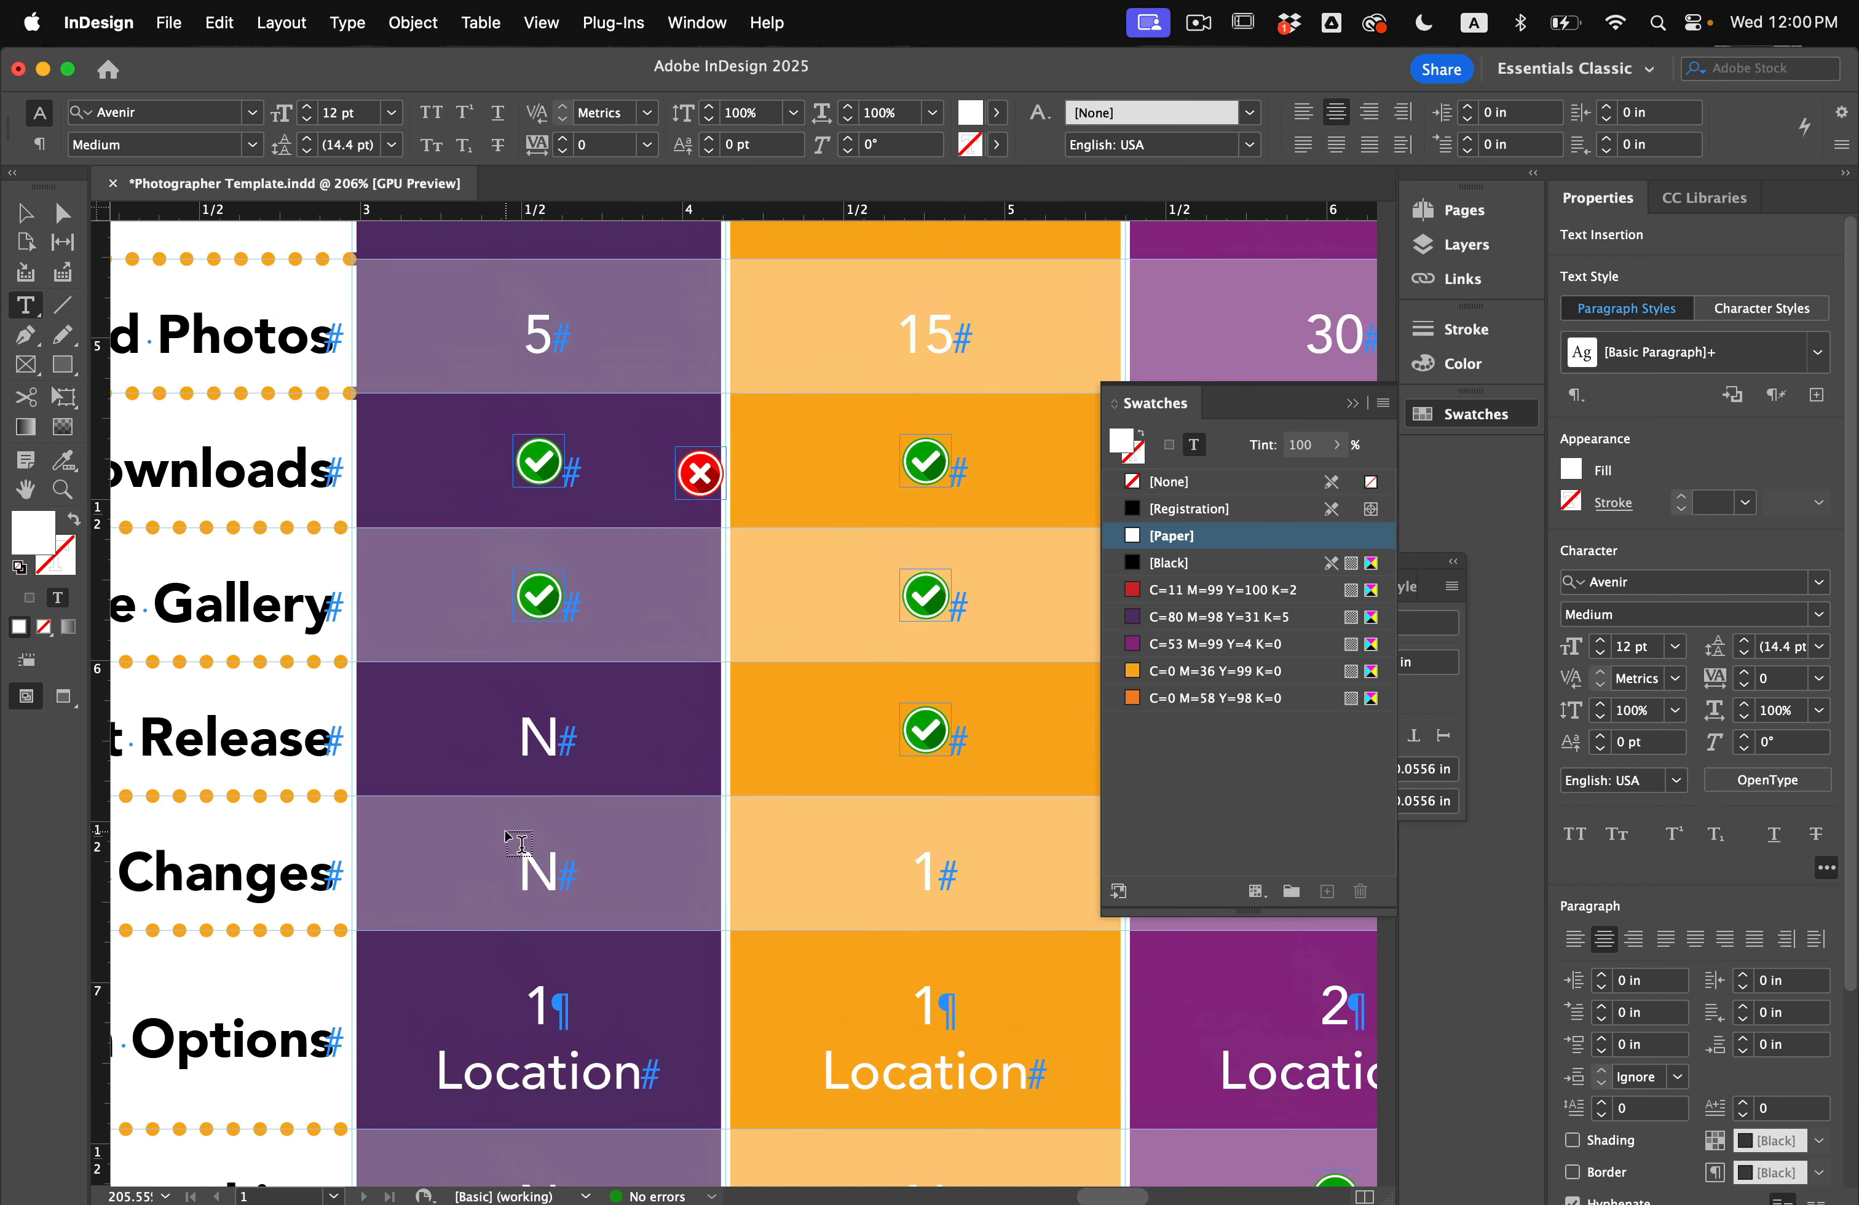
pyautogui.scroll(2, 518, 841)
pyautogui.hscroll(1, 518, 841)
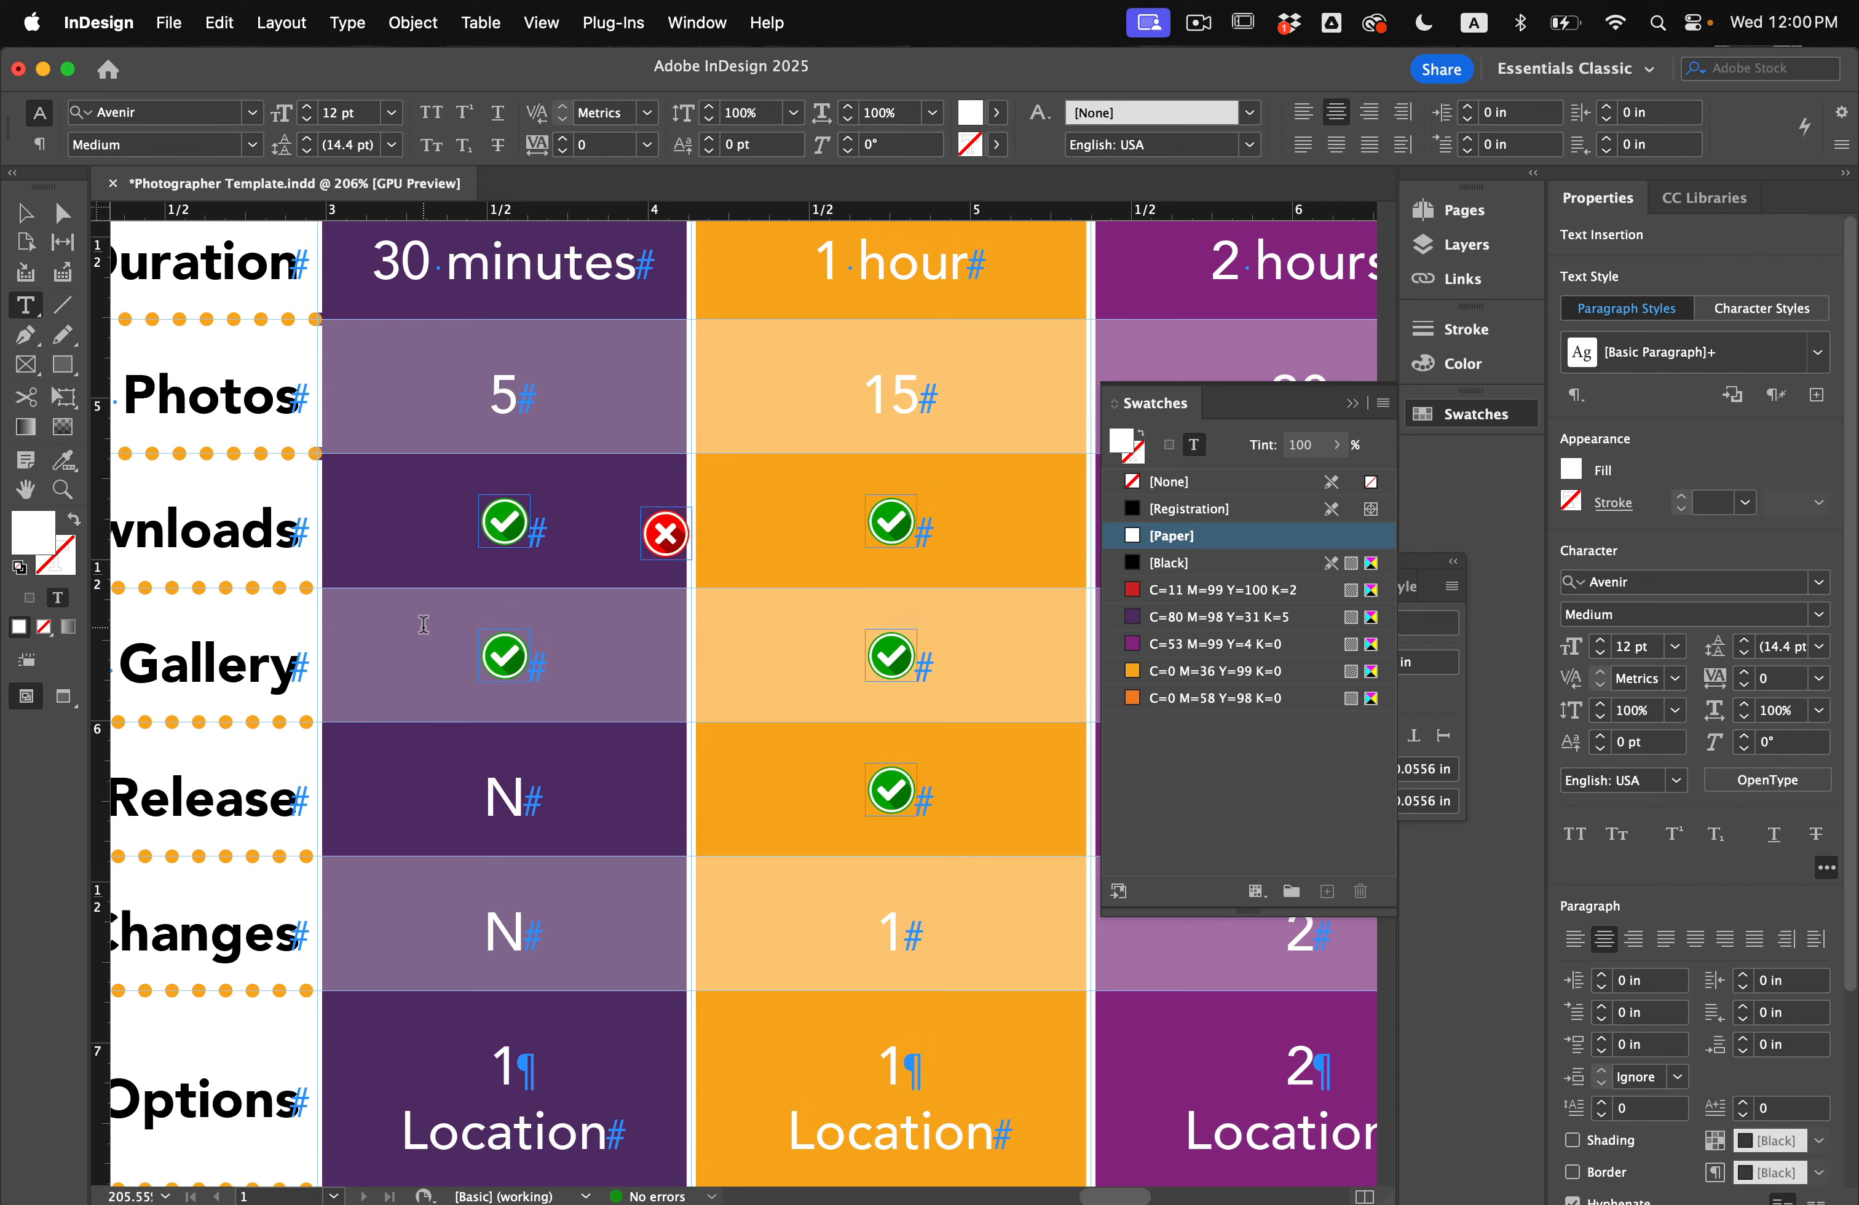
pyautogui.press('Escape')
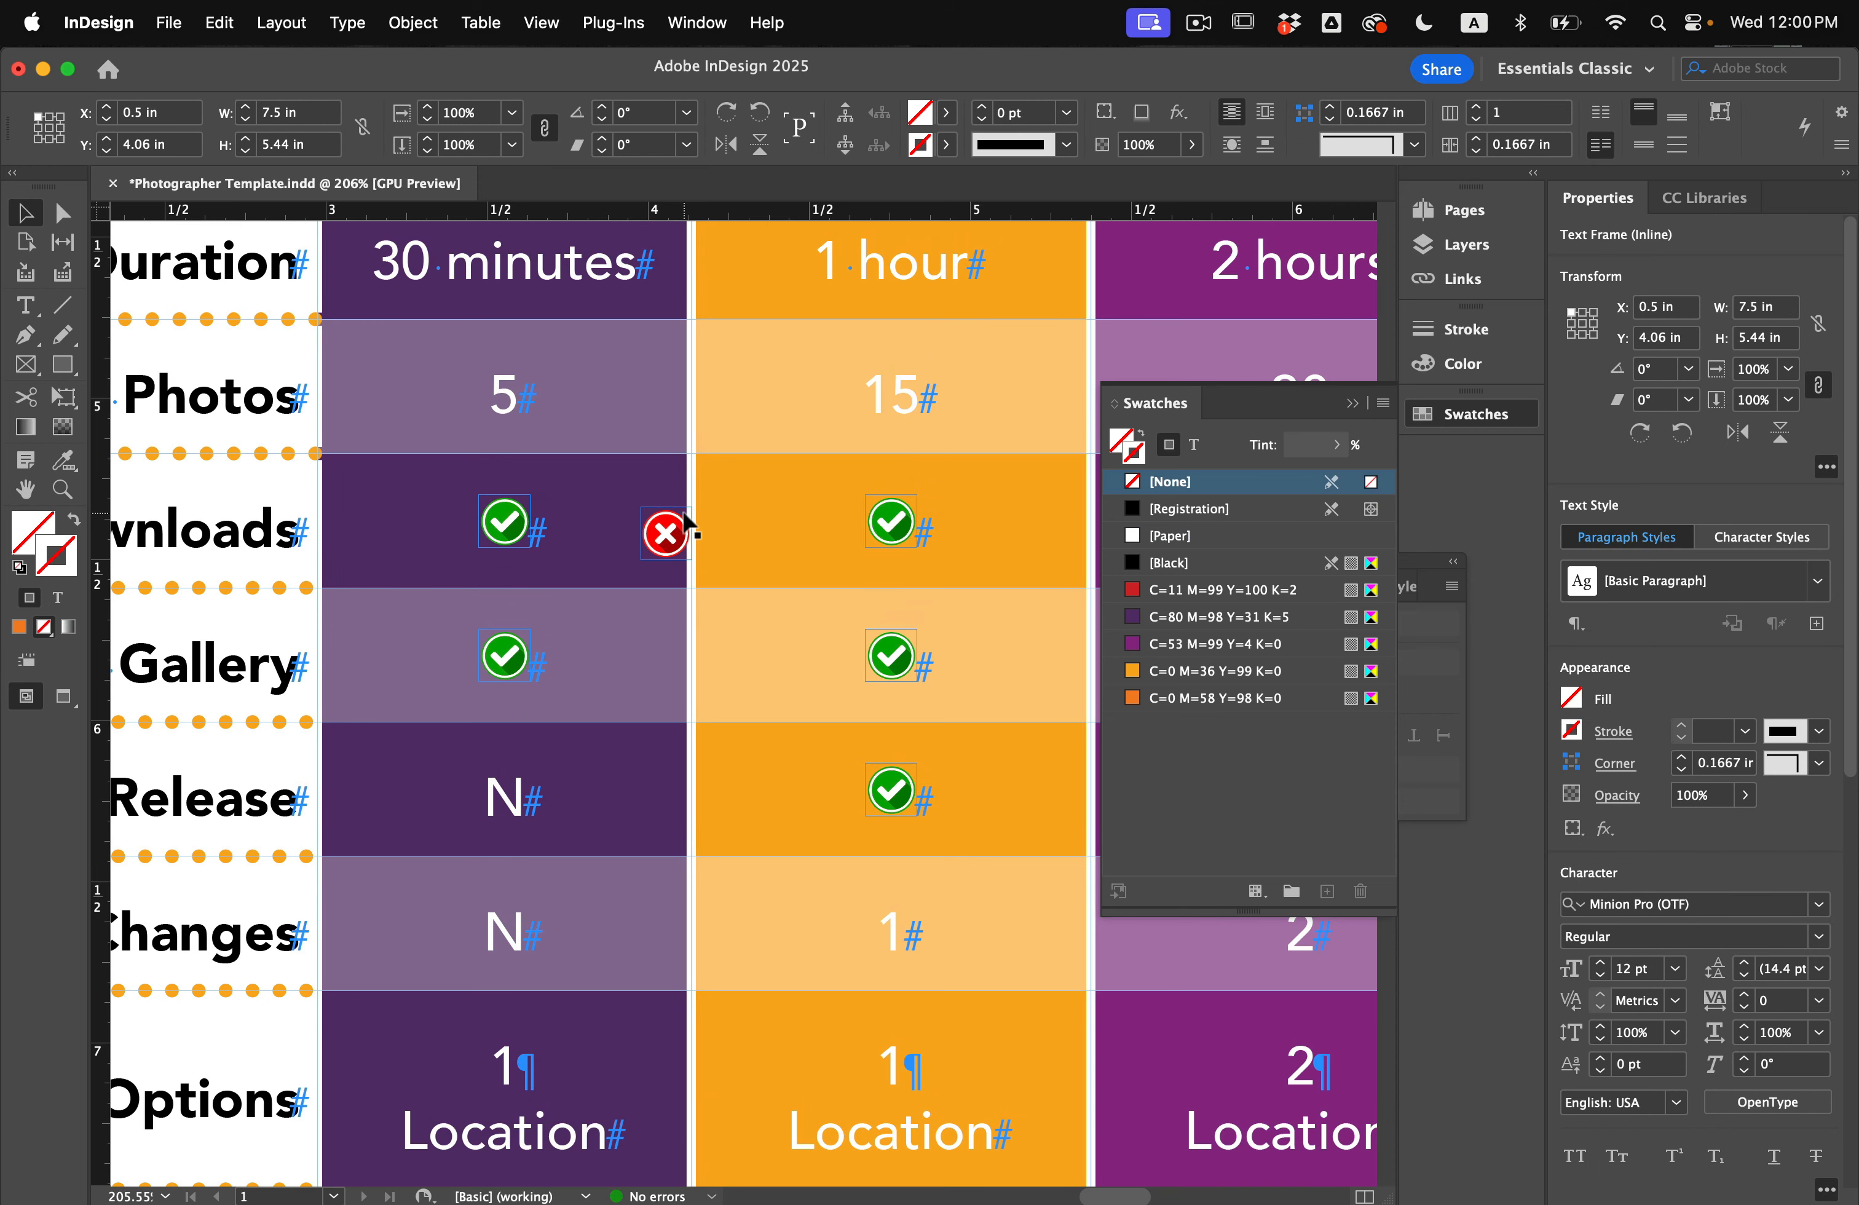
pyautogui.click(683, 536)
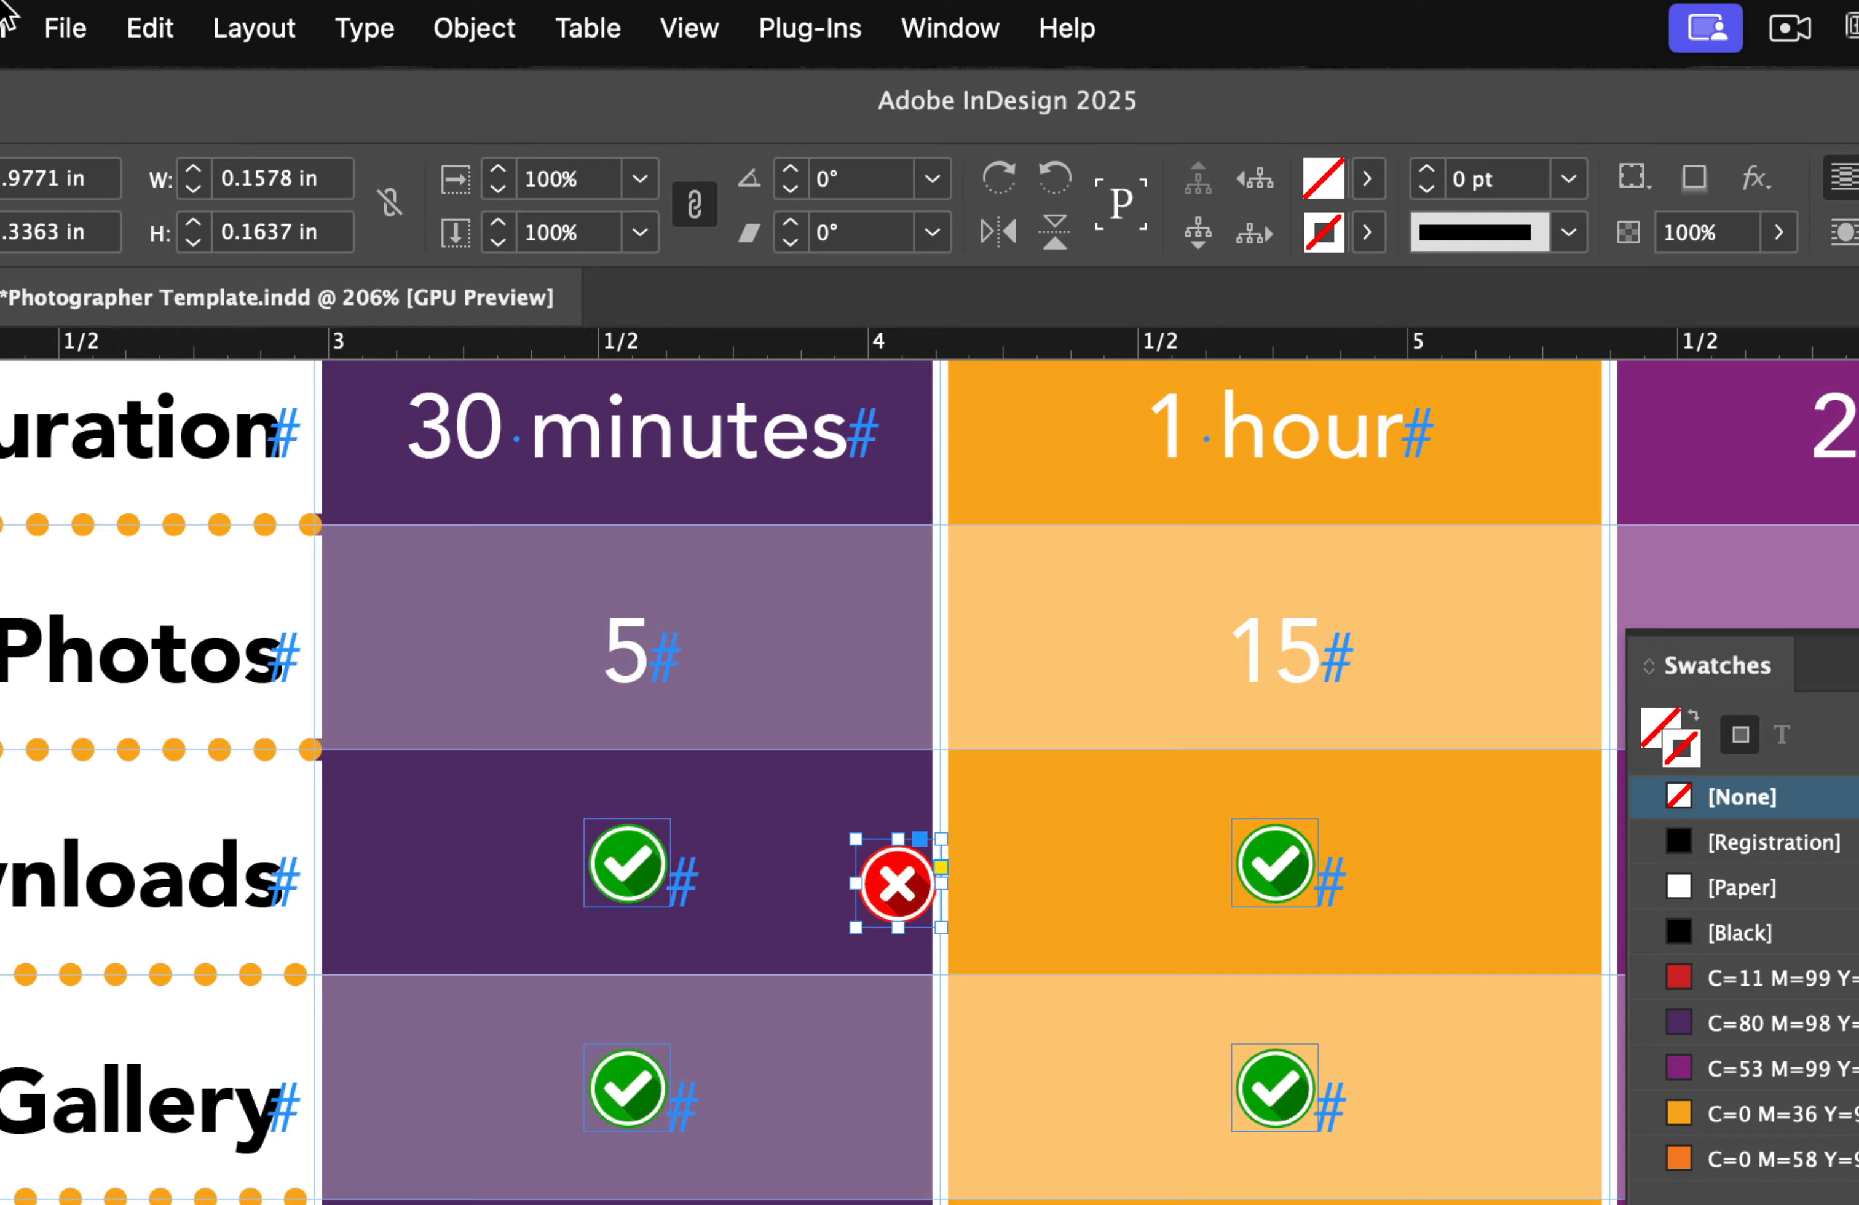
pyautogui.click(63, 31)
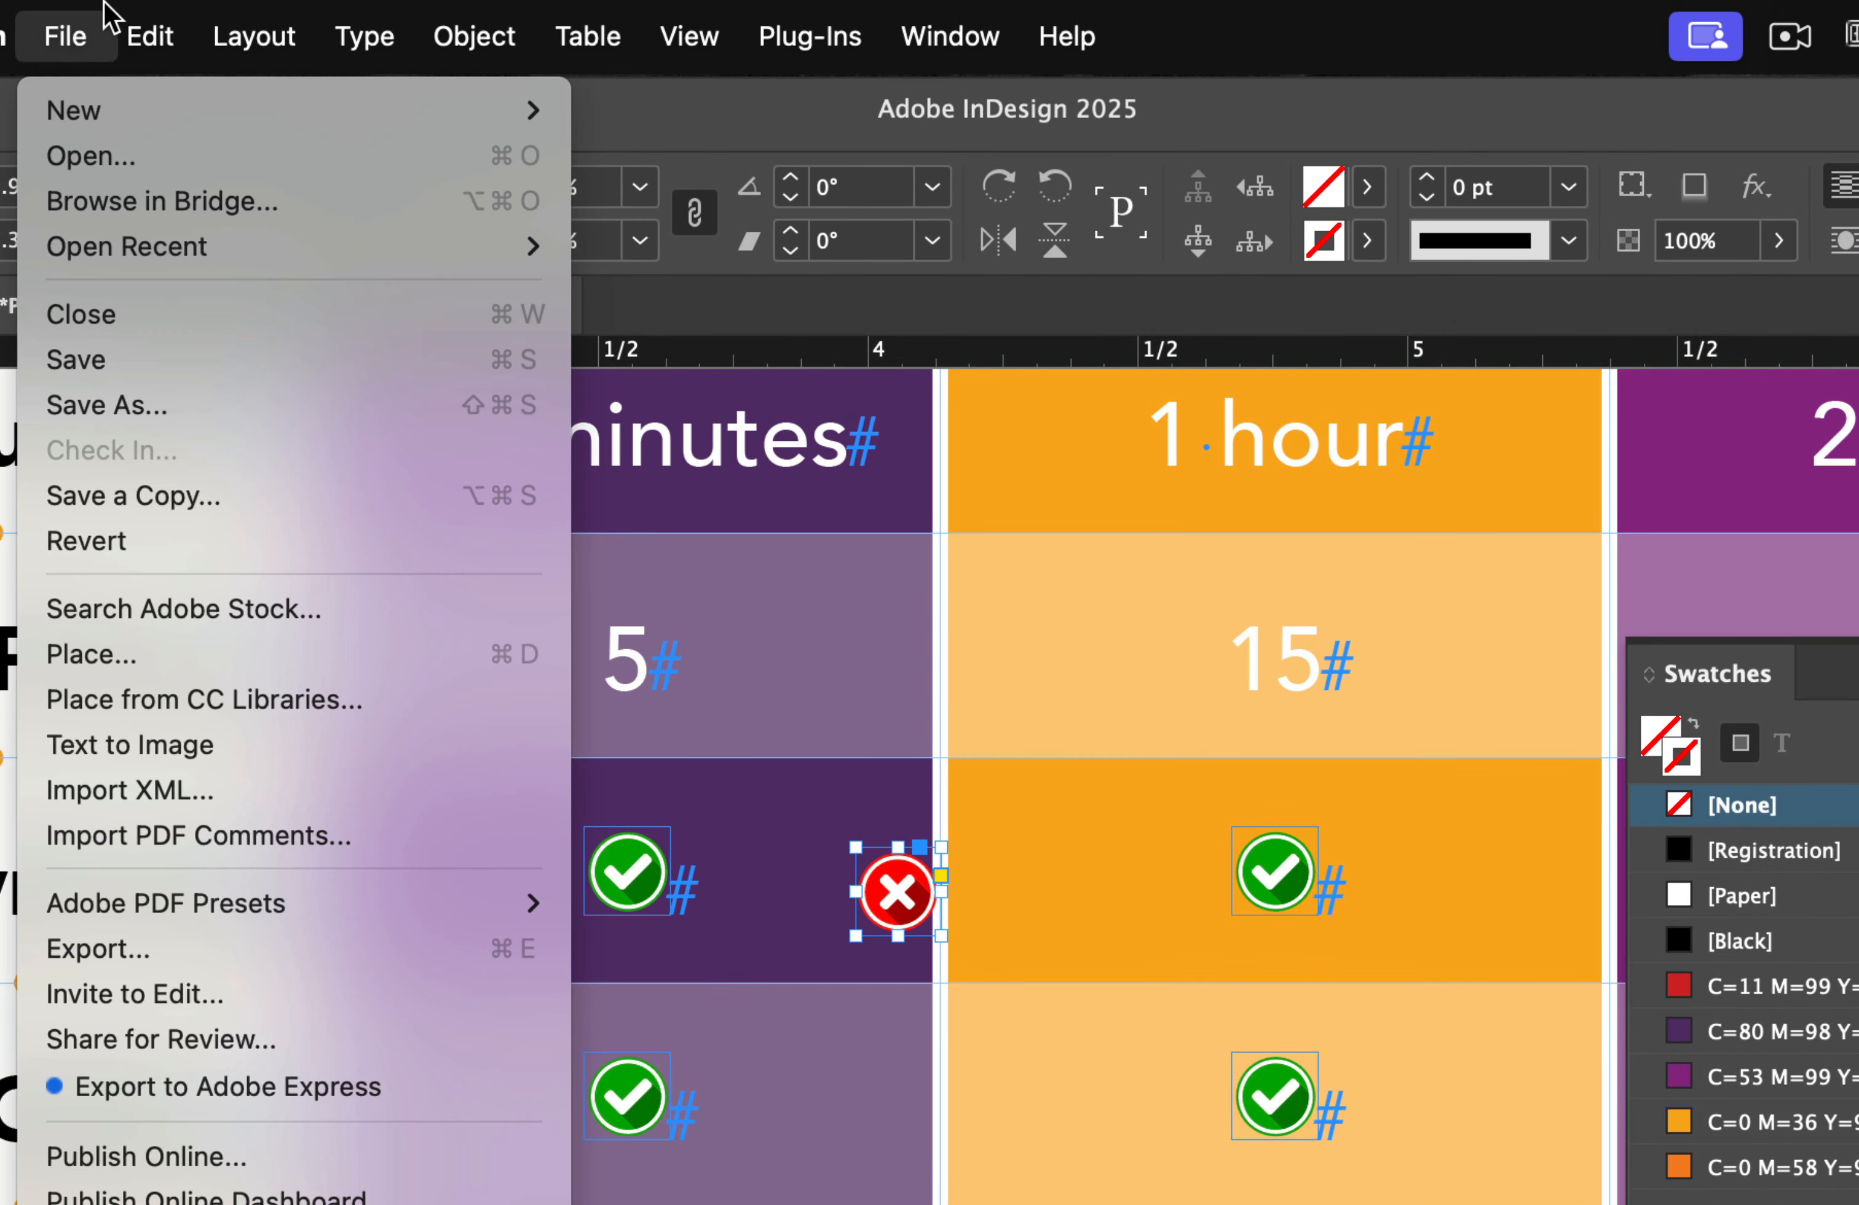
pyautogui.moveTo(129, 16)
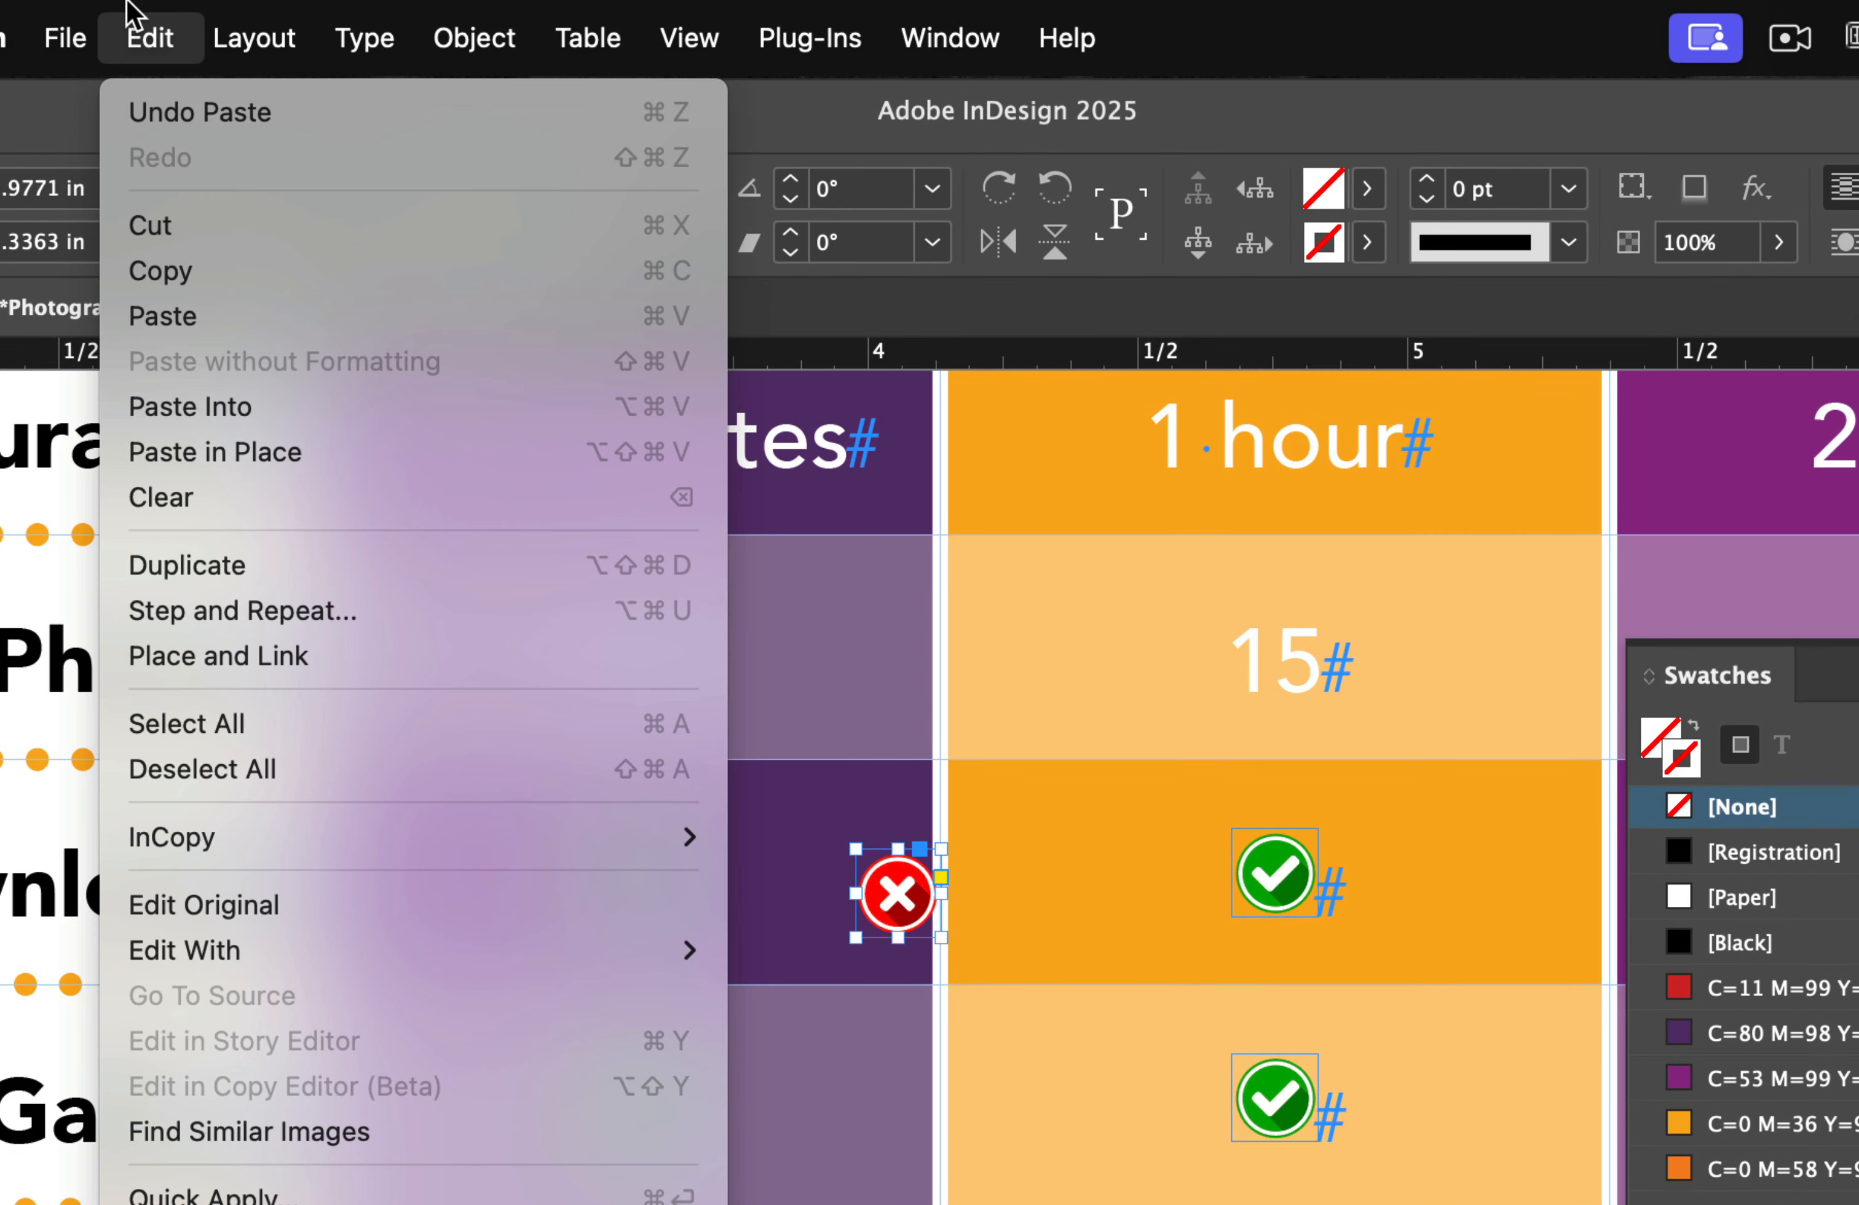
pyautogui.click(235, 229)
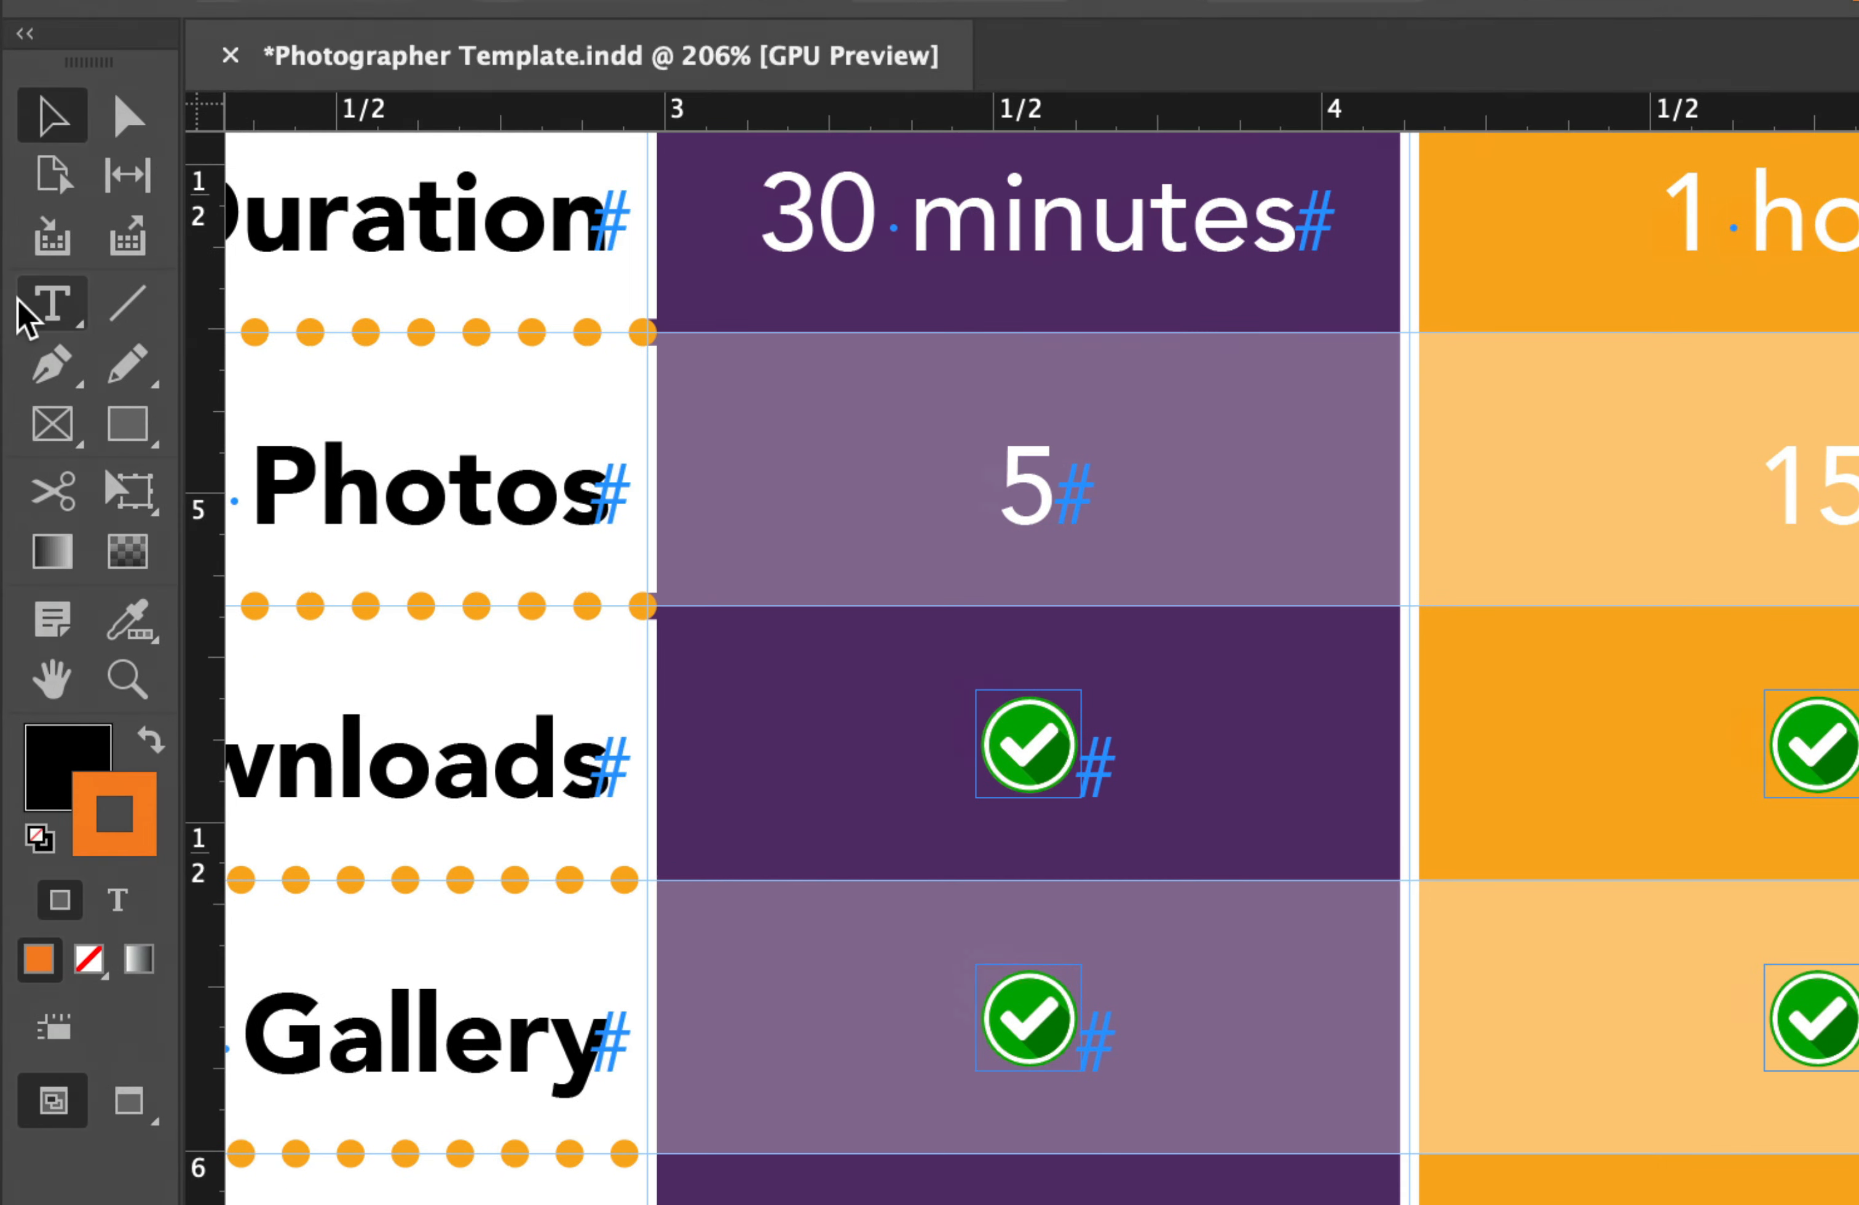
# Step: Paste the red X over the Ns in Essential's Release and Changes rows and the two rows below 1 Location
pyautogui.click(26, 305)
pyautogui.scroll(-2, 475, 617)
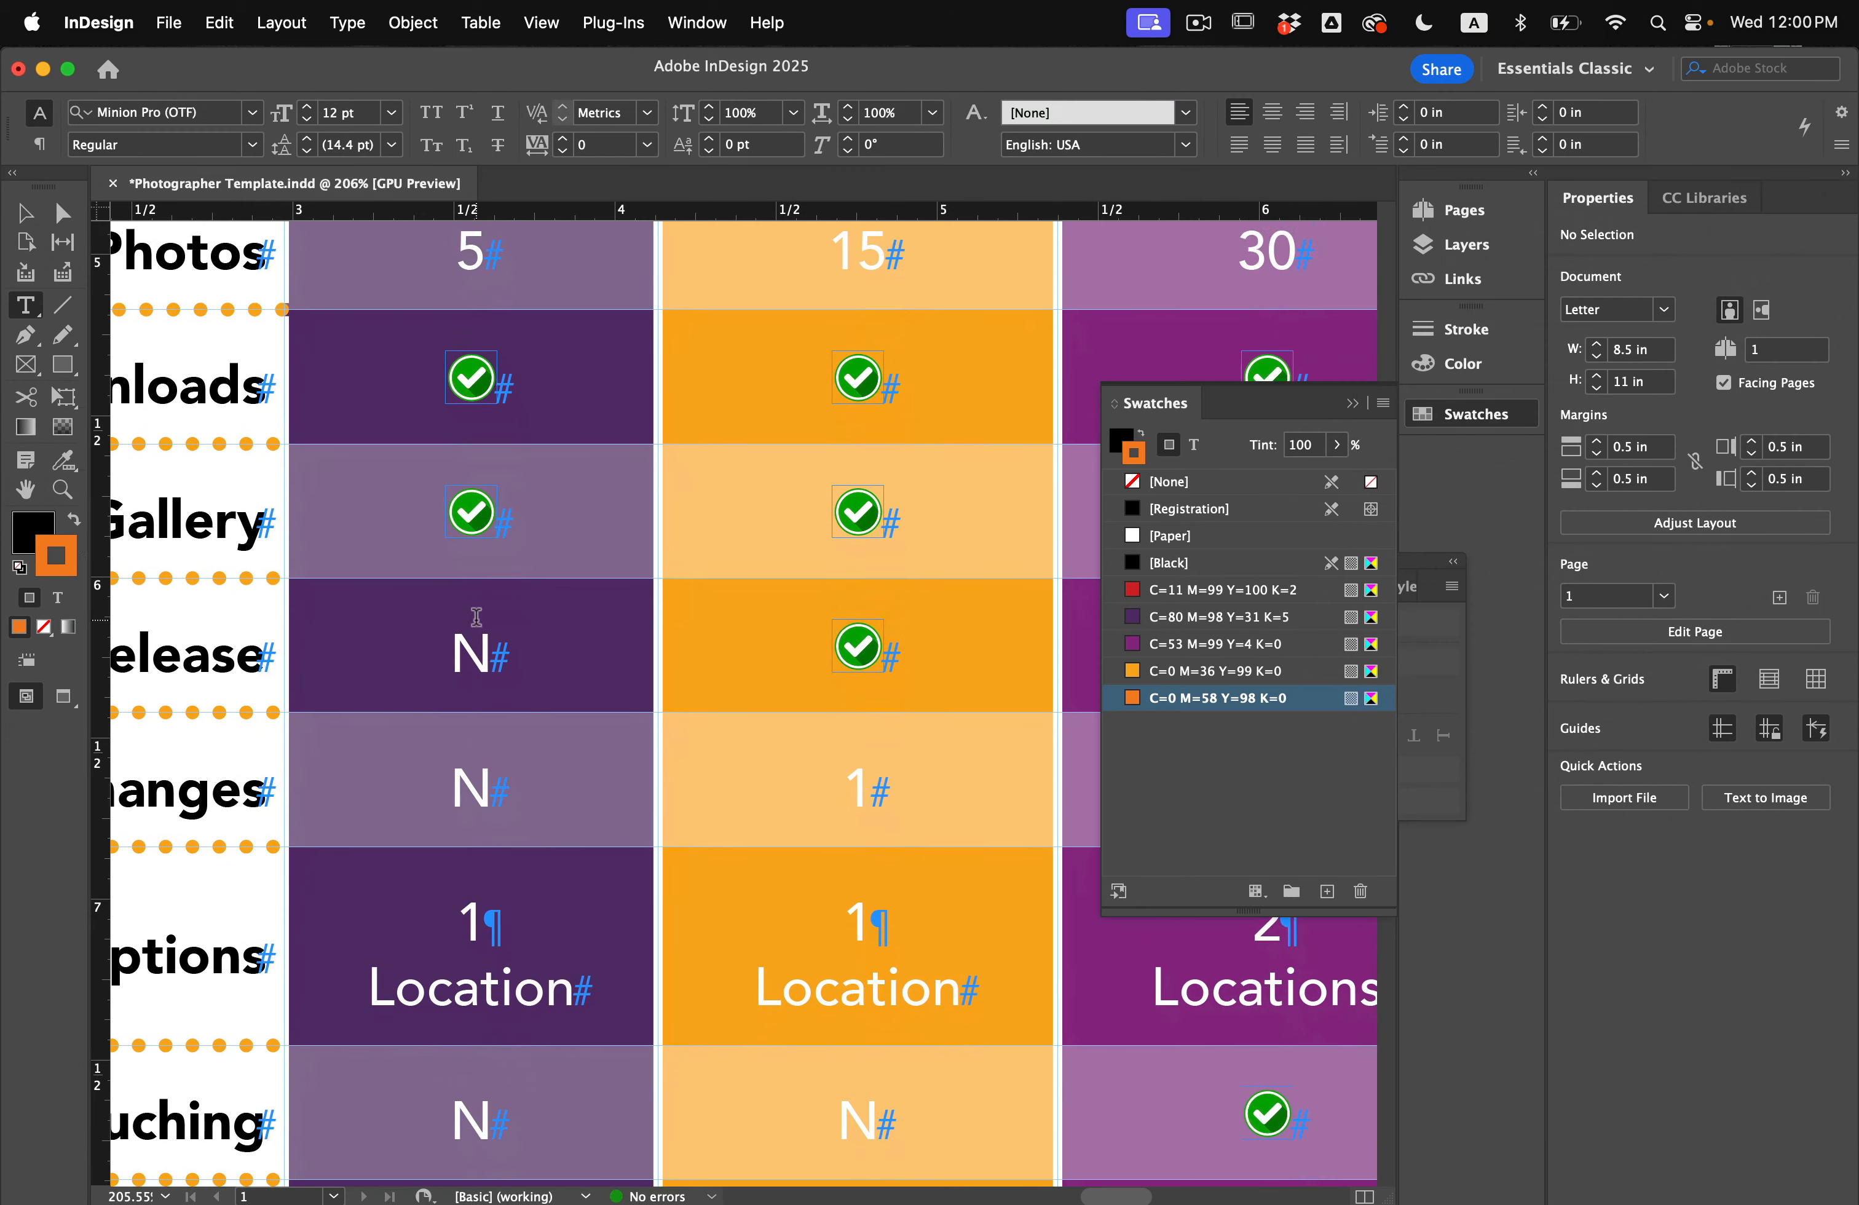
pyautogui.scroll(-1, 476, 617)
pyautogui.doubleClick(476, 617)
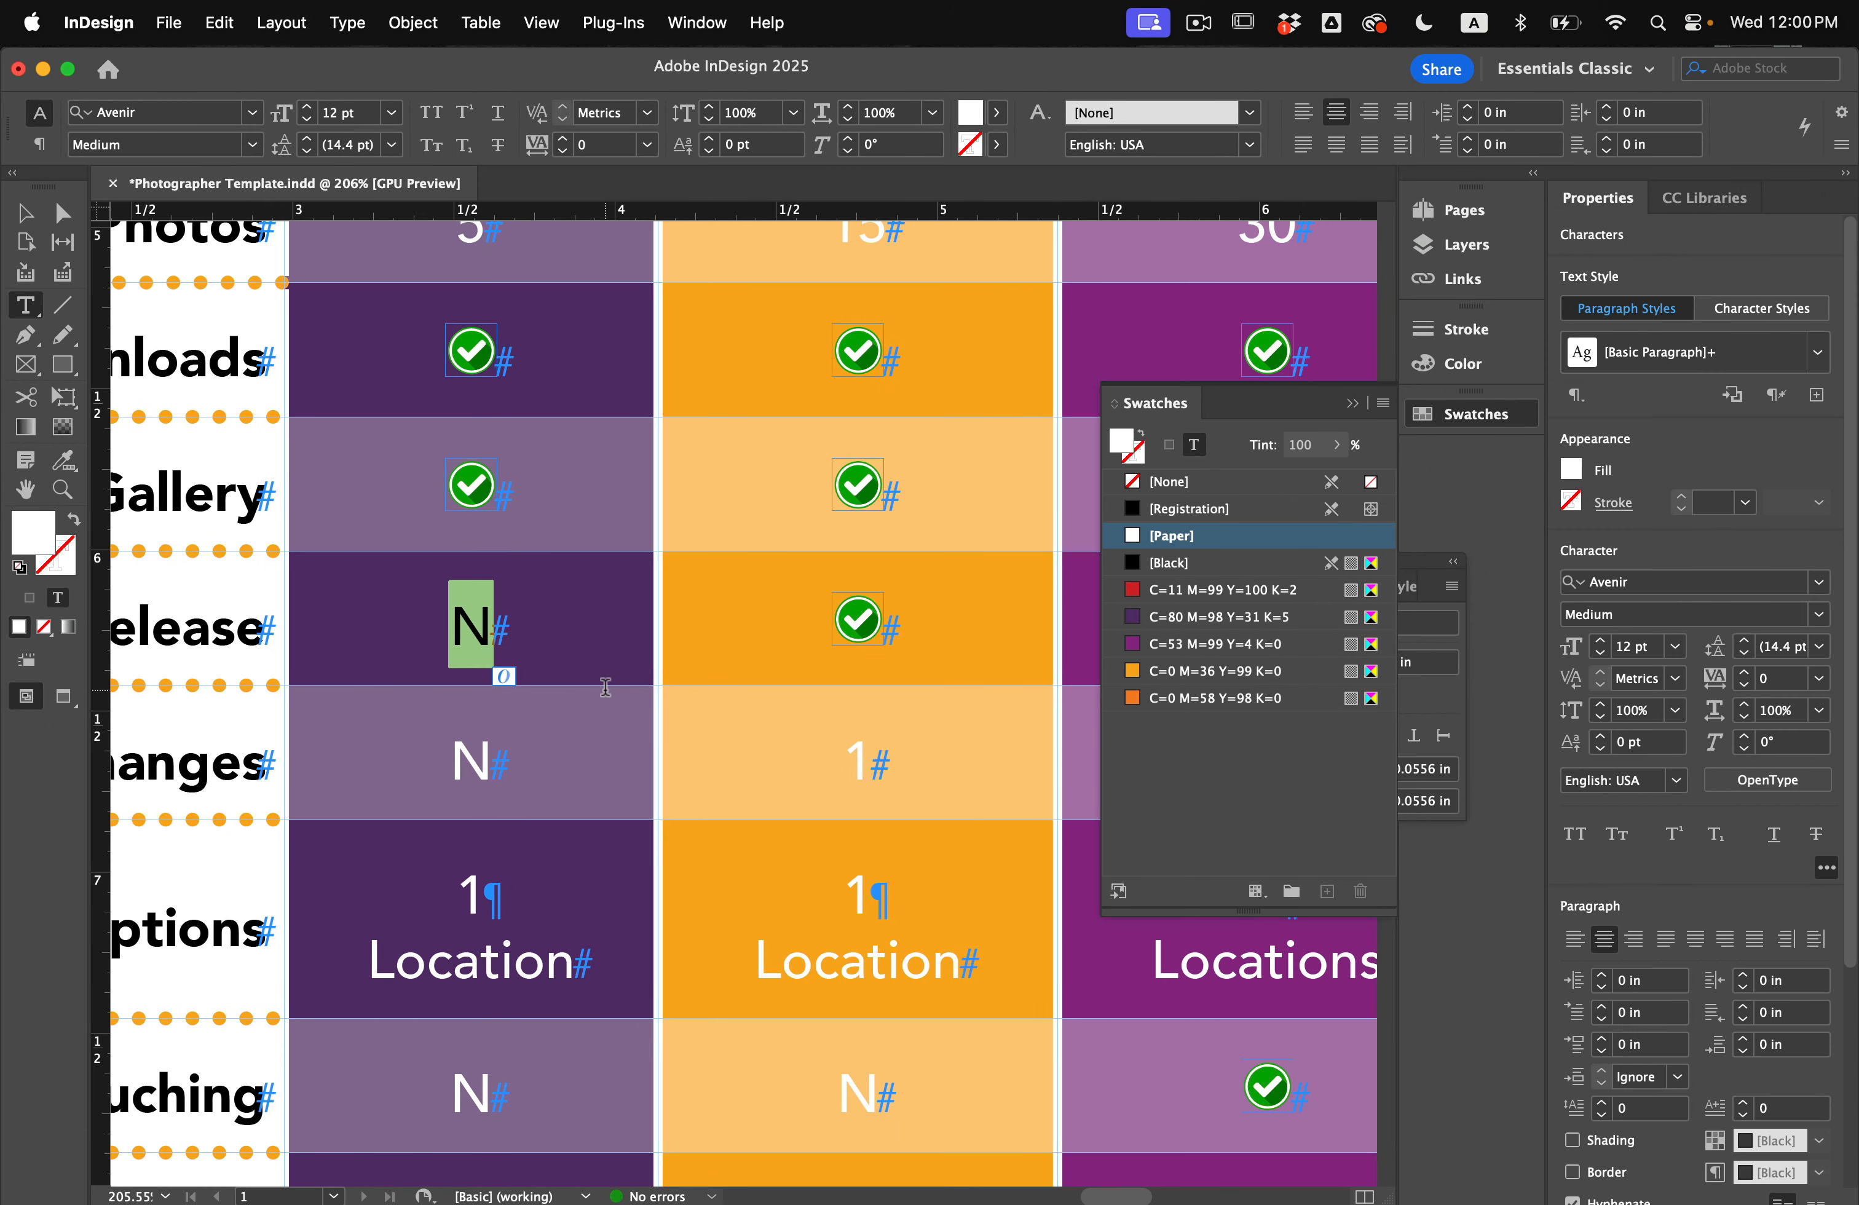
pyautogui.press('super+v')
pyautogui.scroll(-5, 605, 687)
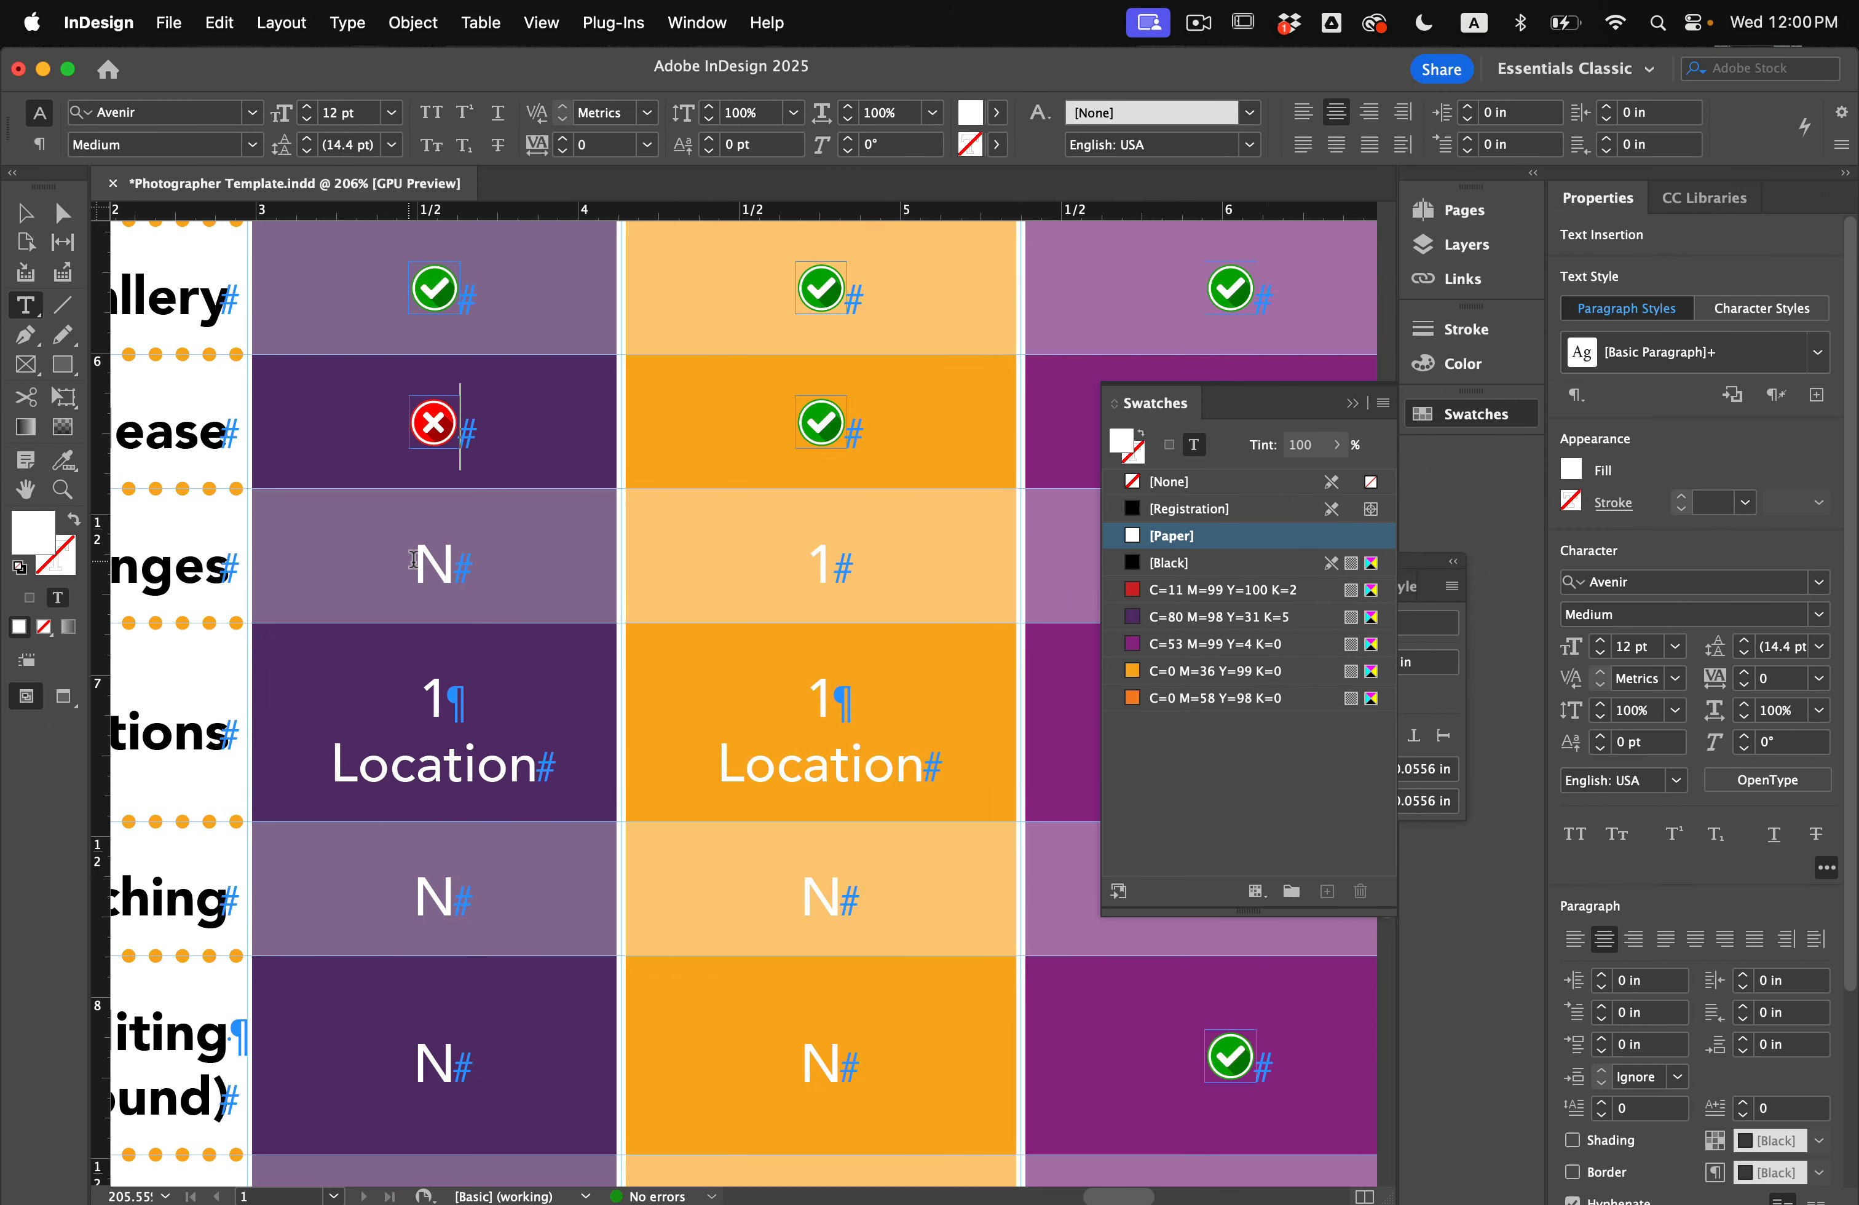
pyautogui.moveTo(413, 560)
pyautogui.mouseDown()
pyautogui.moveTo(444, 577)
pyautogui.moveTo(419, 579)
pyautogui.mouseUp()
pyautogui.press('super+v')
pyautogui.scroll(-8, 484, 614)
pyautogui.press('super+v')
pyautogui.moveTo(384, 723); pyautogui.dragTo(401, 782)
pyautogui.press('super+v')
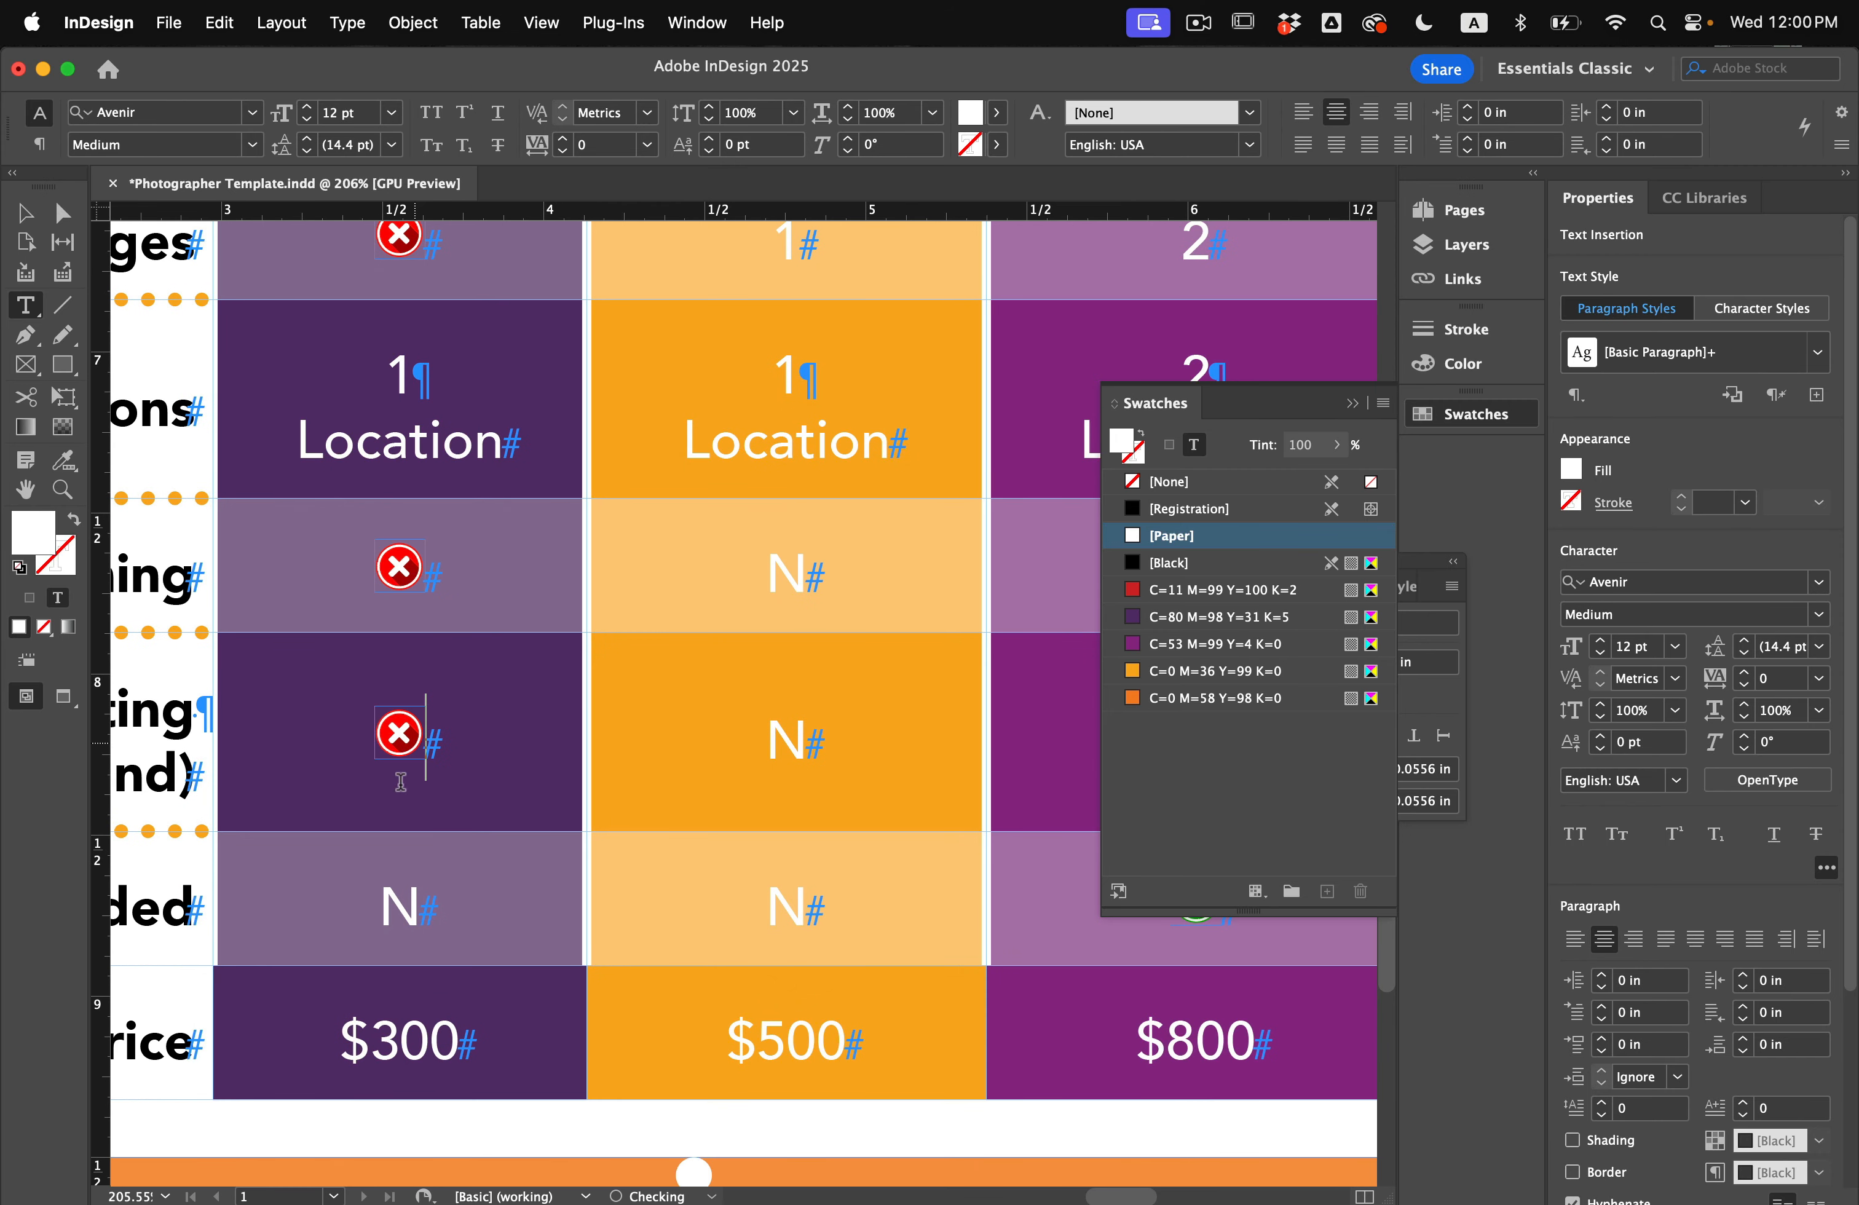
# Step: Replace the N in Essential's Print Package Included row and the Ns in Signature's three rows above the $500 price with the red X
pyautogui.moveTo(391, 910); pyautogui.dragTo(420, 912)
pyautogui.press('super+v')
pyautogui.moveTo(761, 901); pyautogui.dragTo(808, 907)
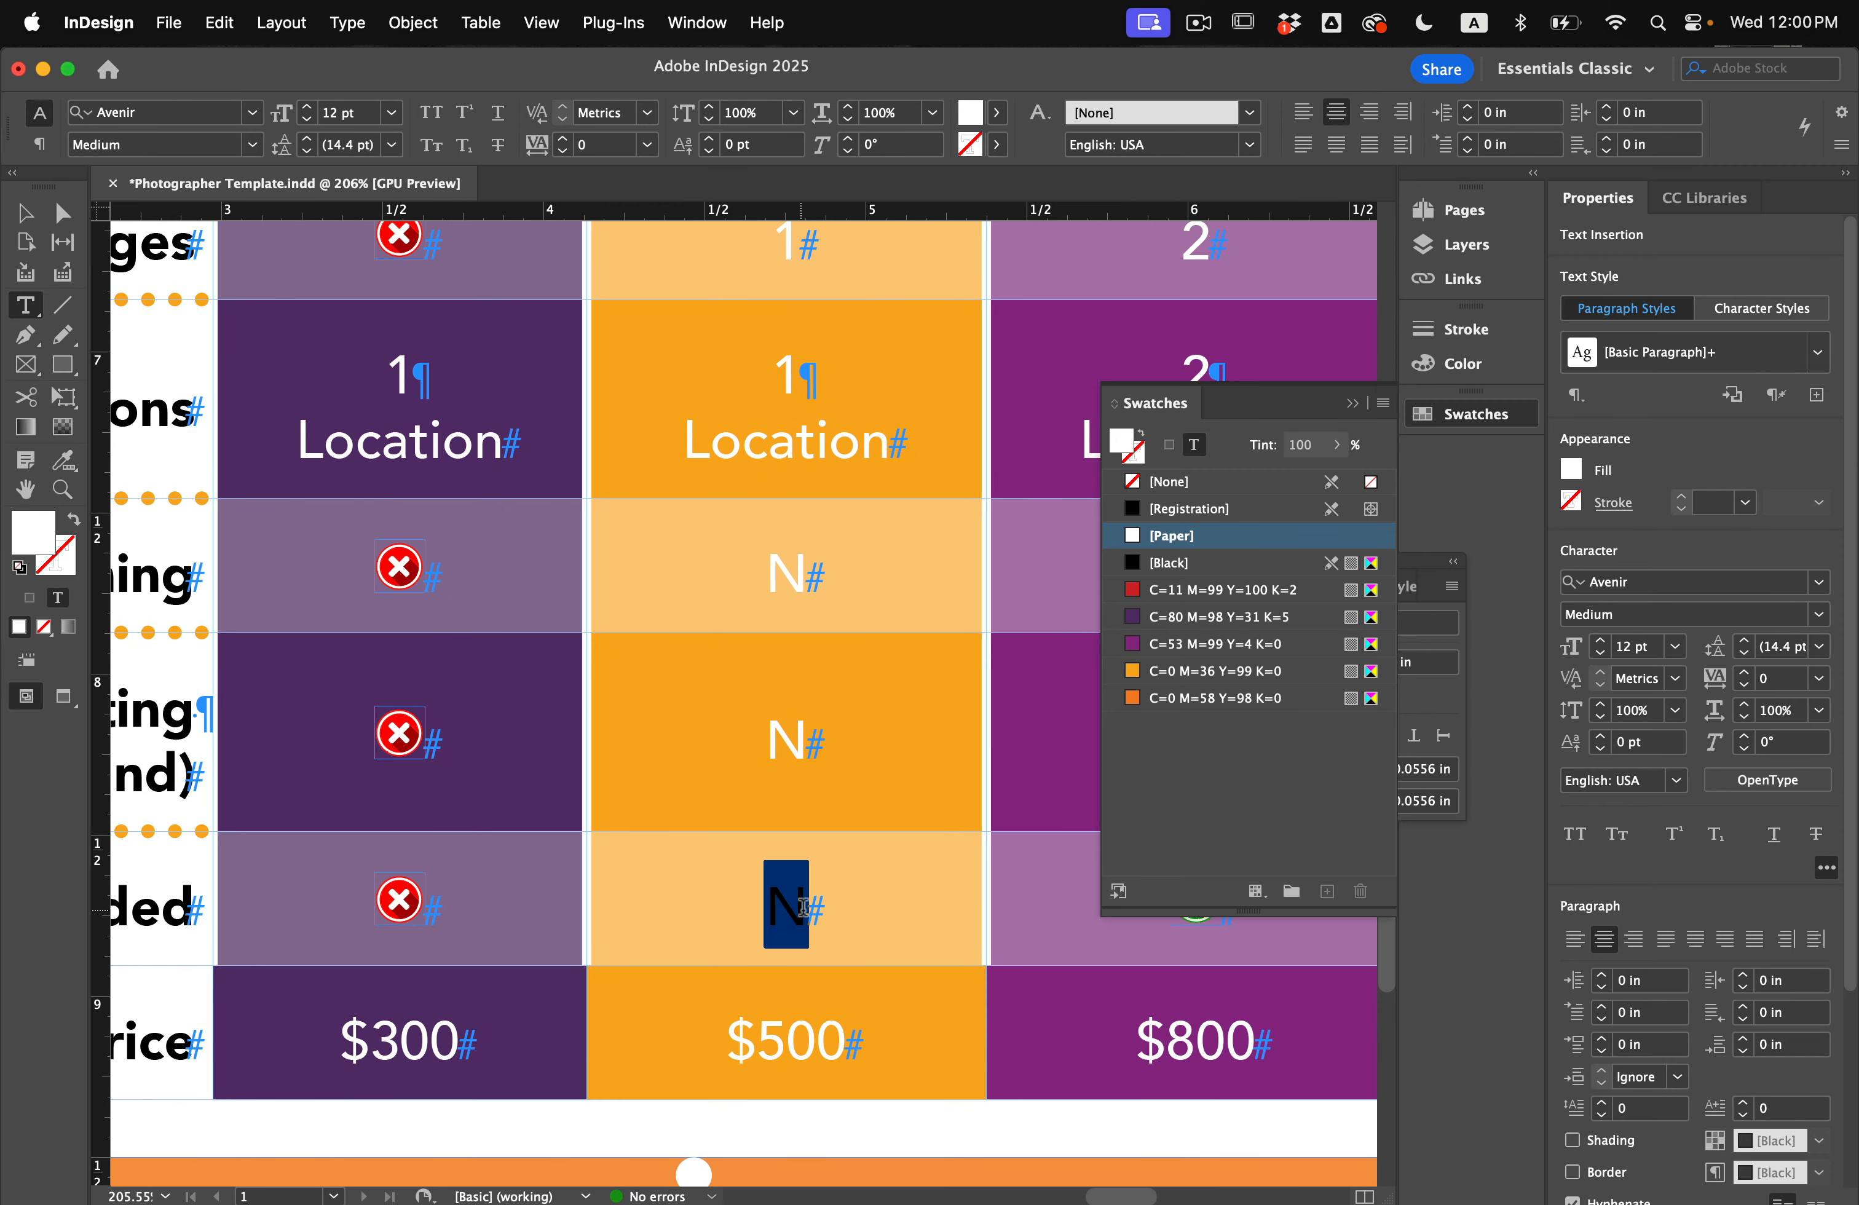
pyautogui.press('super+v')
pyautogui.moveTo(780, 731); pyautogui.dragTo(809, 740)
pyautogui.press('super+v')
pyautogui.moveTo(770, 559); pyautogui.dragTo(793, 554)
pyautogui.press('super+v')
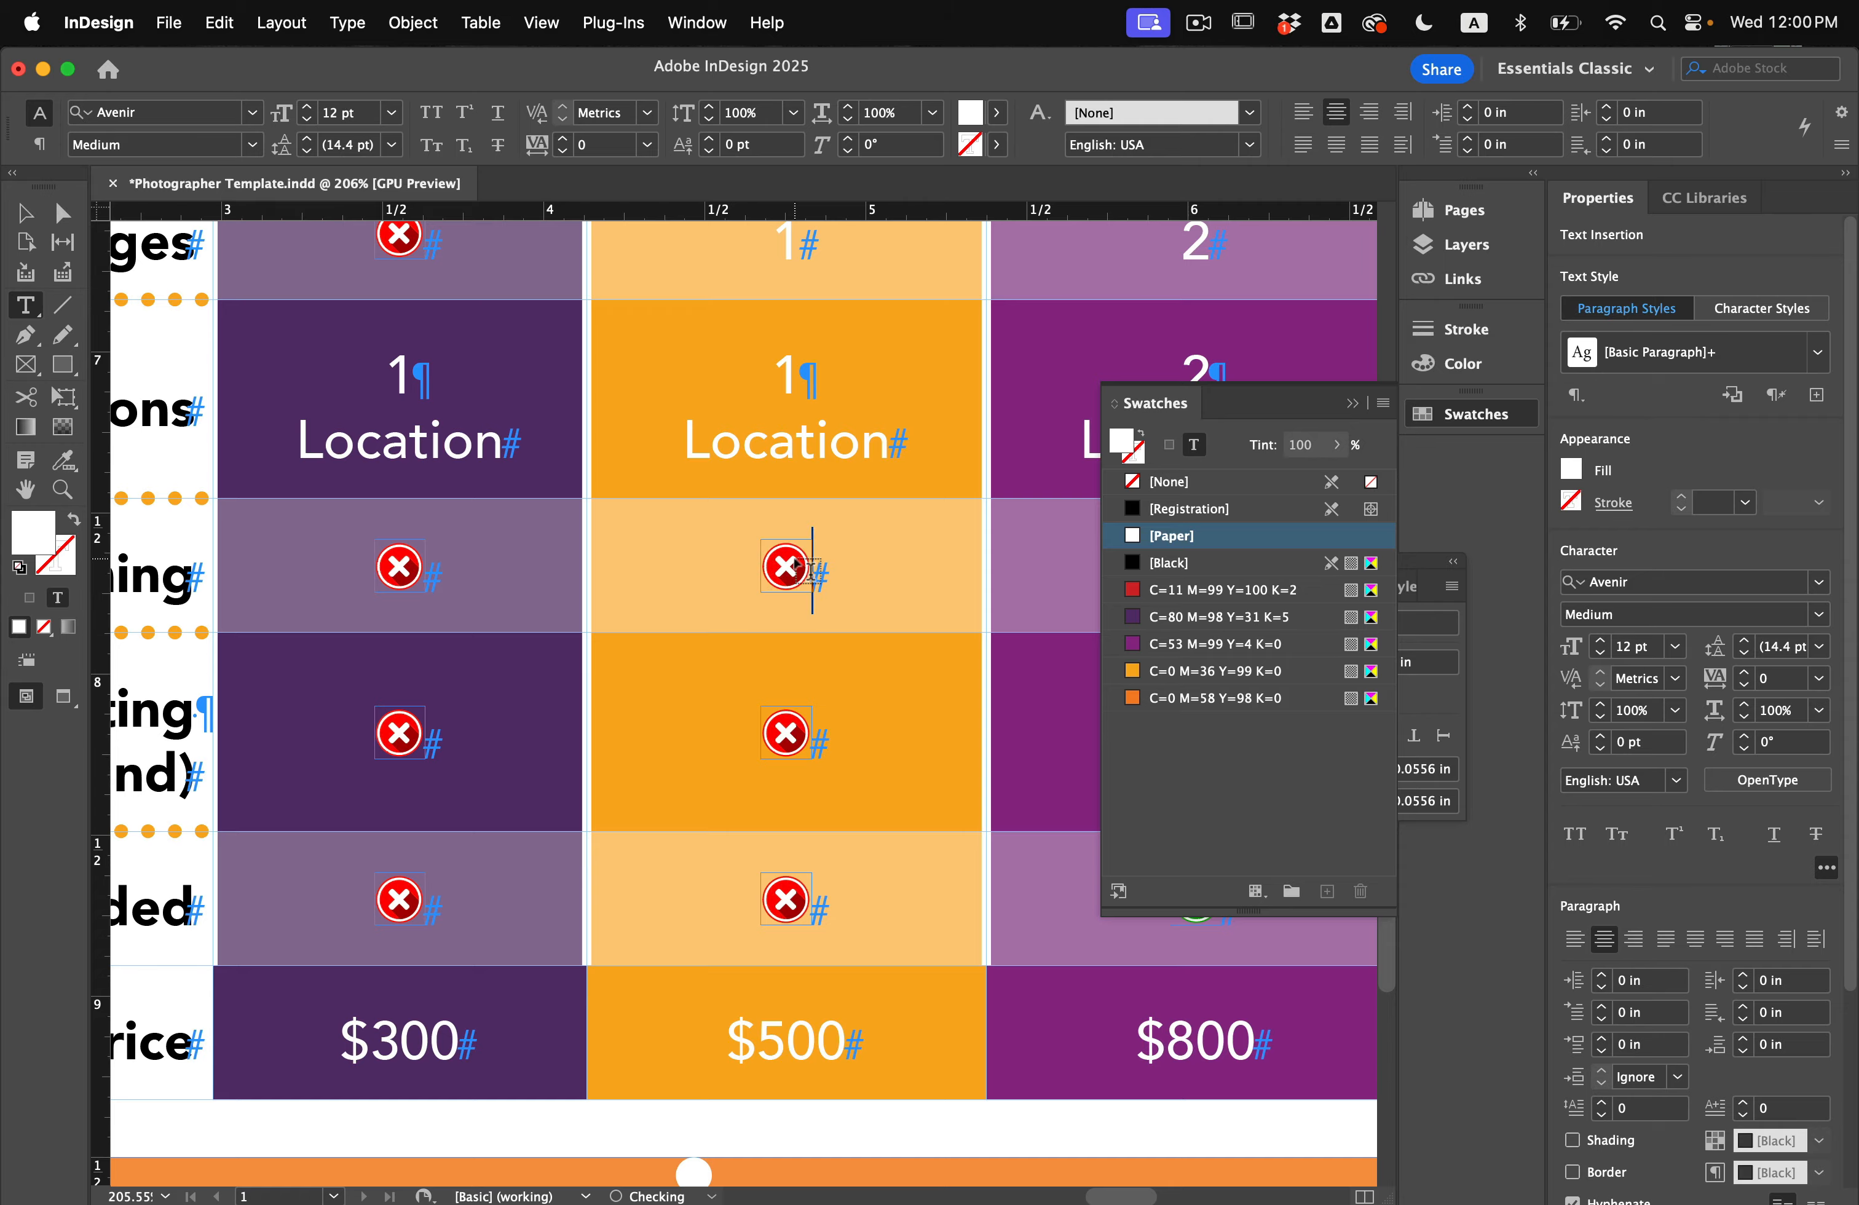
# Step: Switch to preview mode without guides and frame edges and review the whole flyer with its finished pricing table
pyautogui.hscroll(5, 794, 557)
pyautogui.scroll(4, 794, 559)
pyautogui.scroll(-3, 795, 559)
pyautogui.scroll(-2, 795, 561)
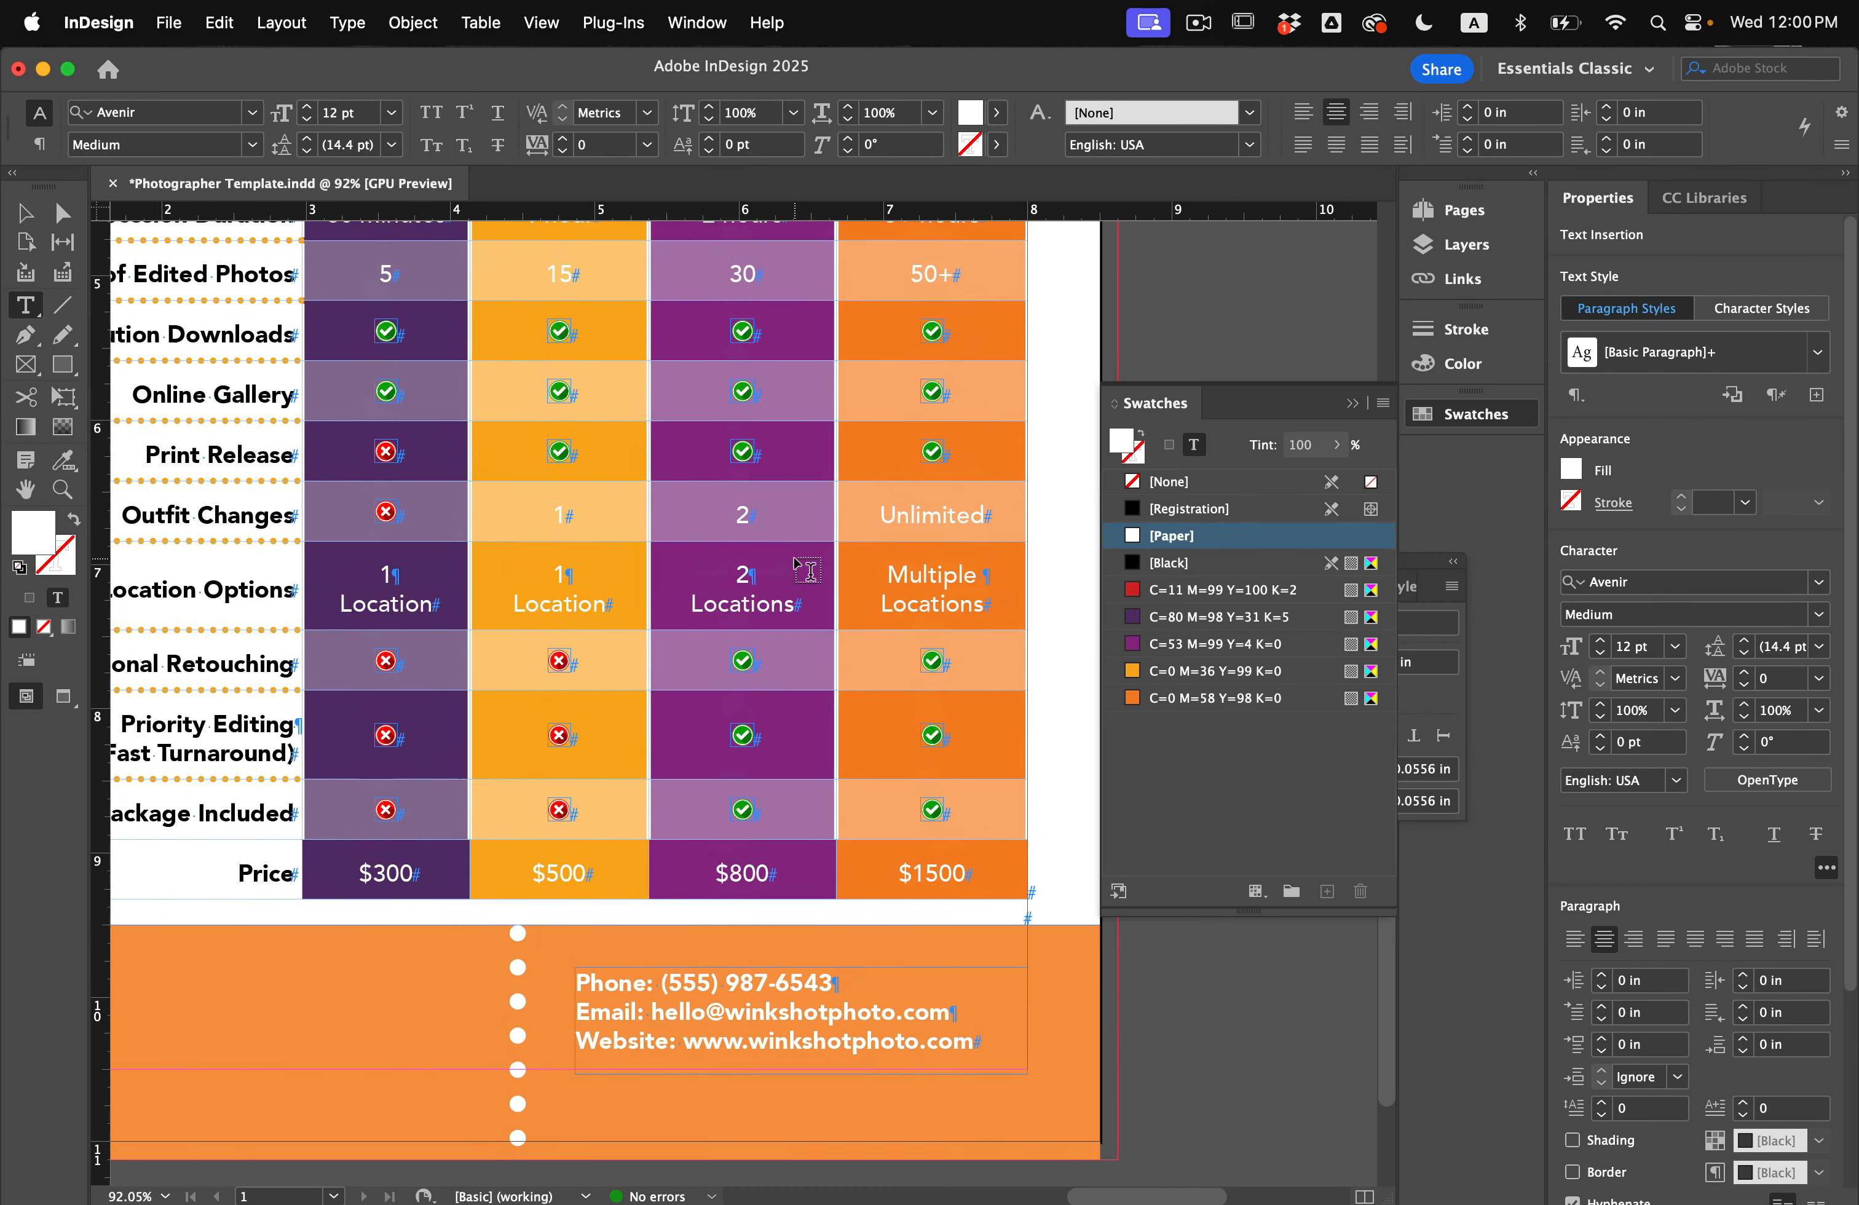
pyautogui.scroll(3, 795, 562)
pyautogui.click(25, 214)
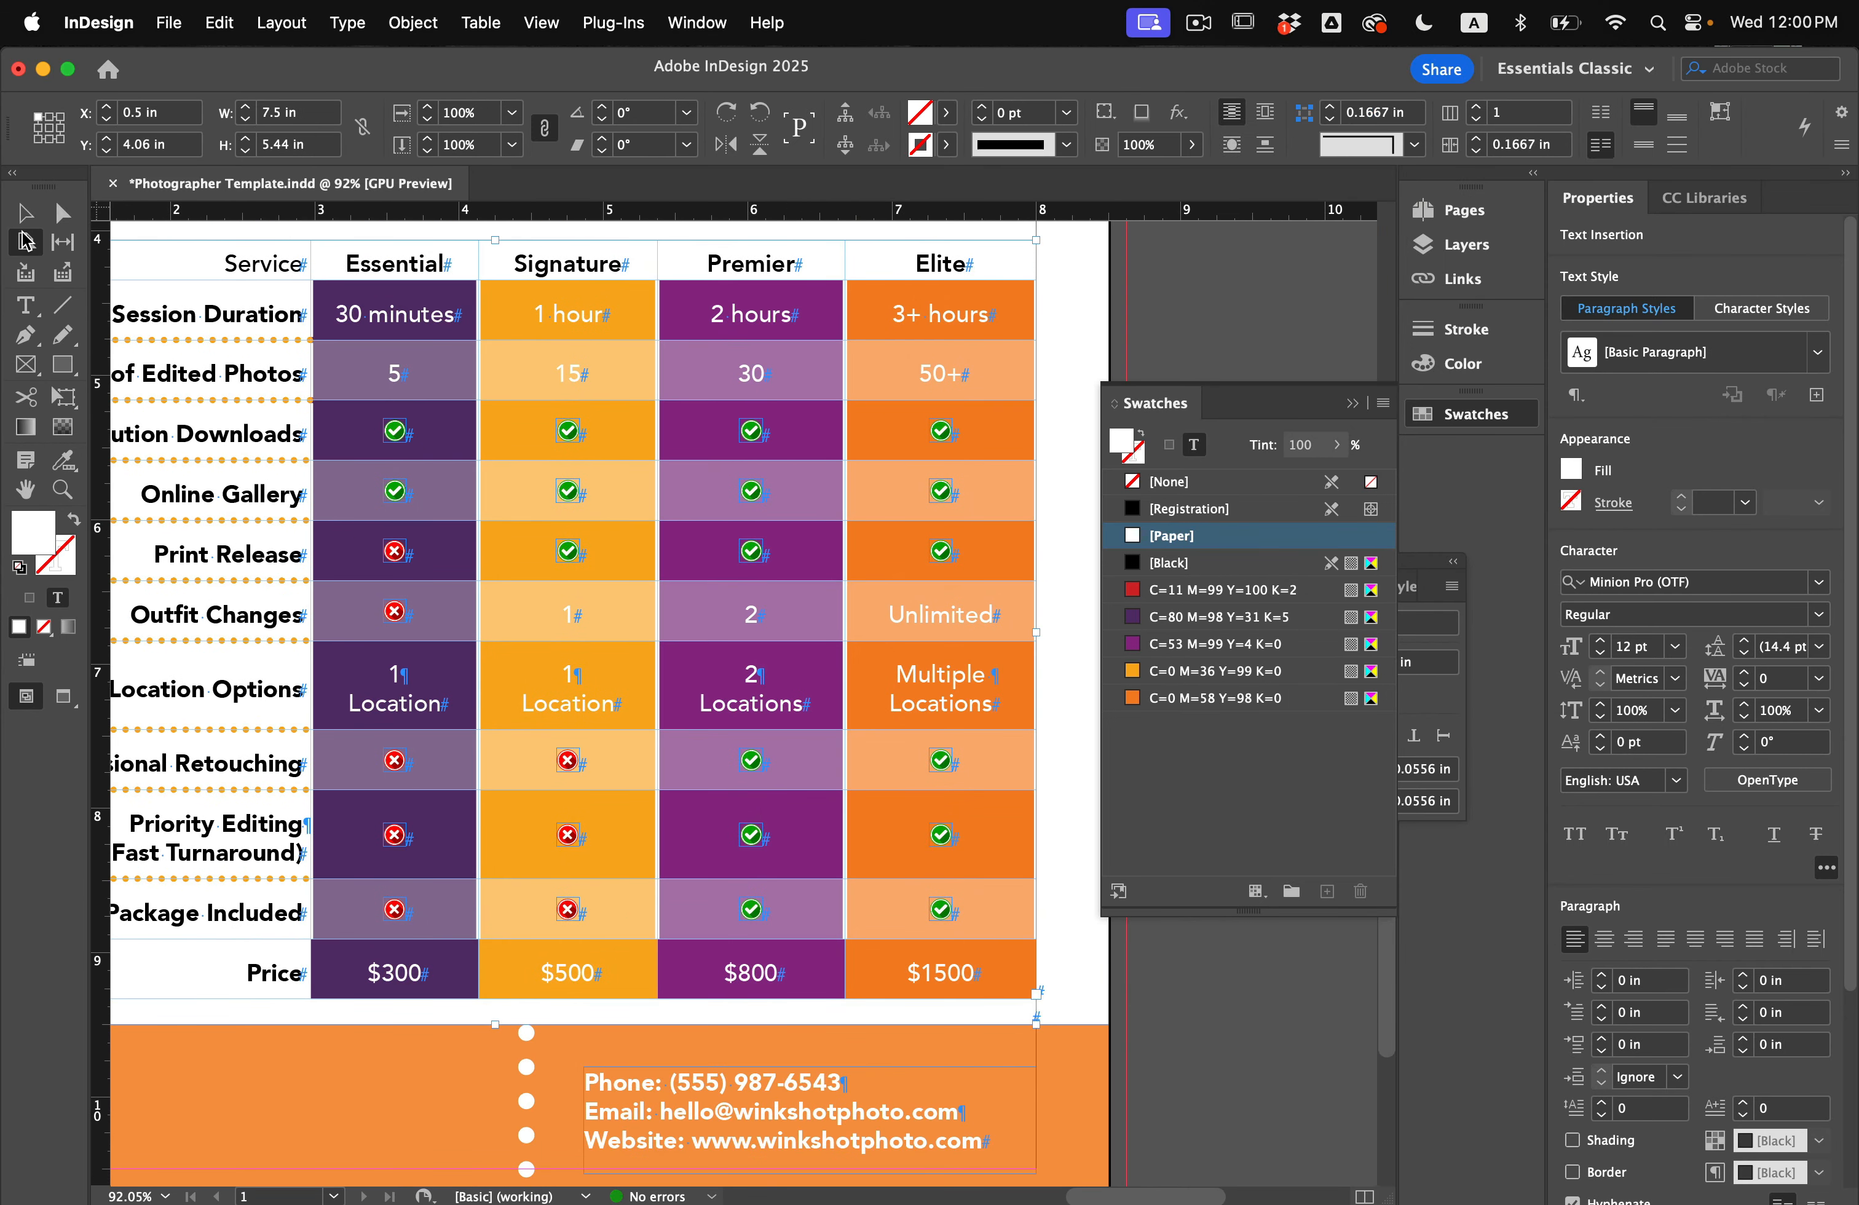
pyautogui.click(1156, 300)
pyautogui.press('w')
pyautogui.scroll(-3, 995, 384)
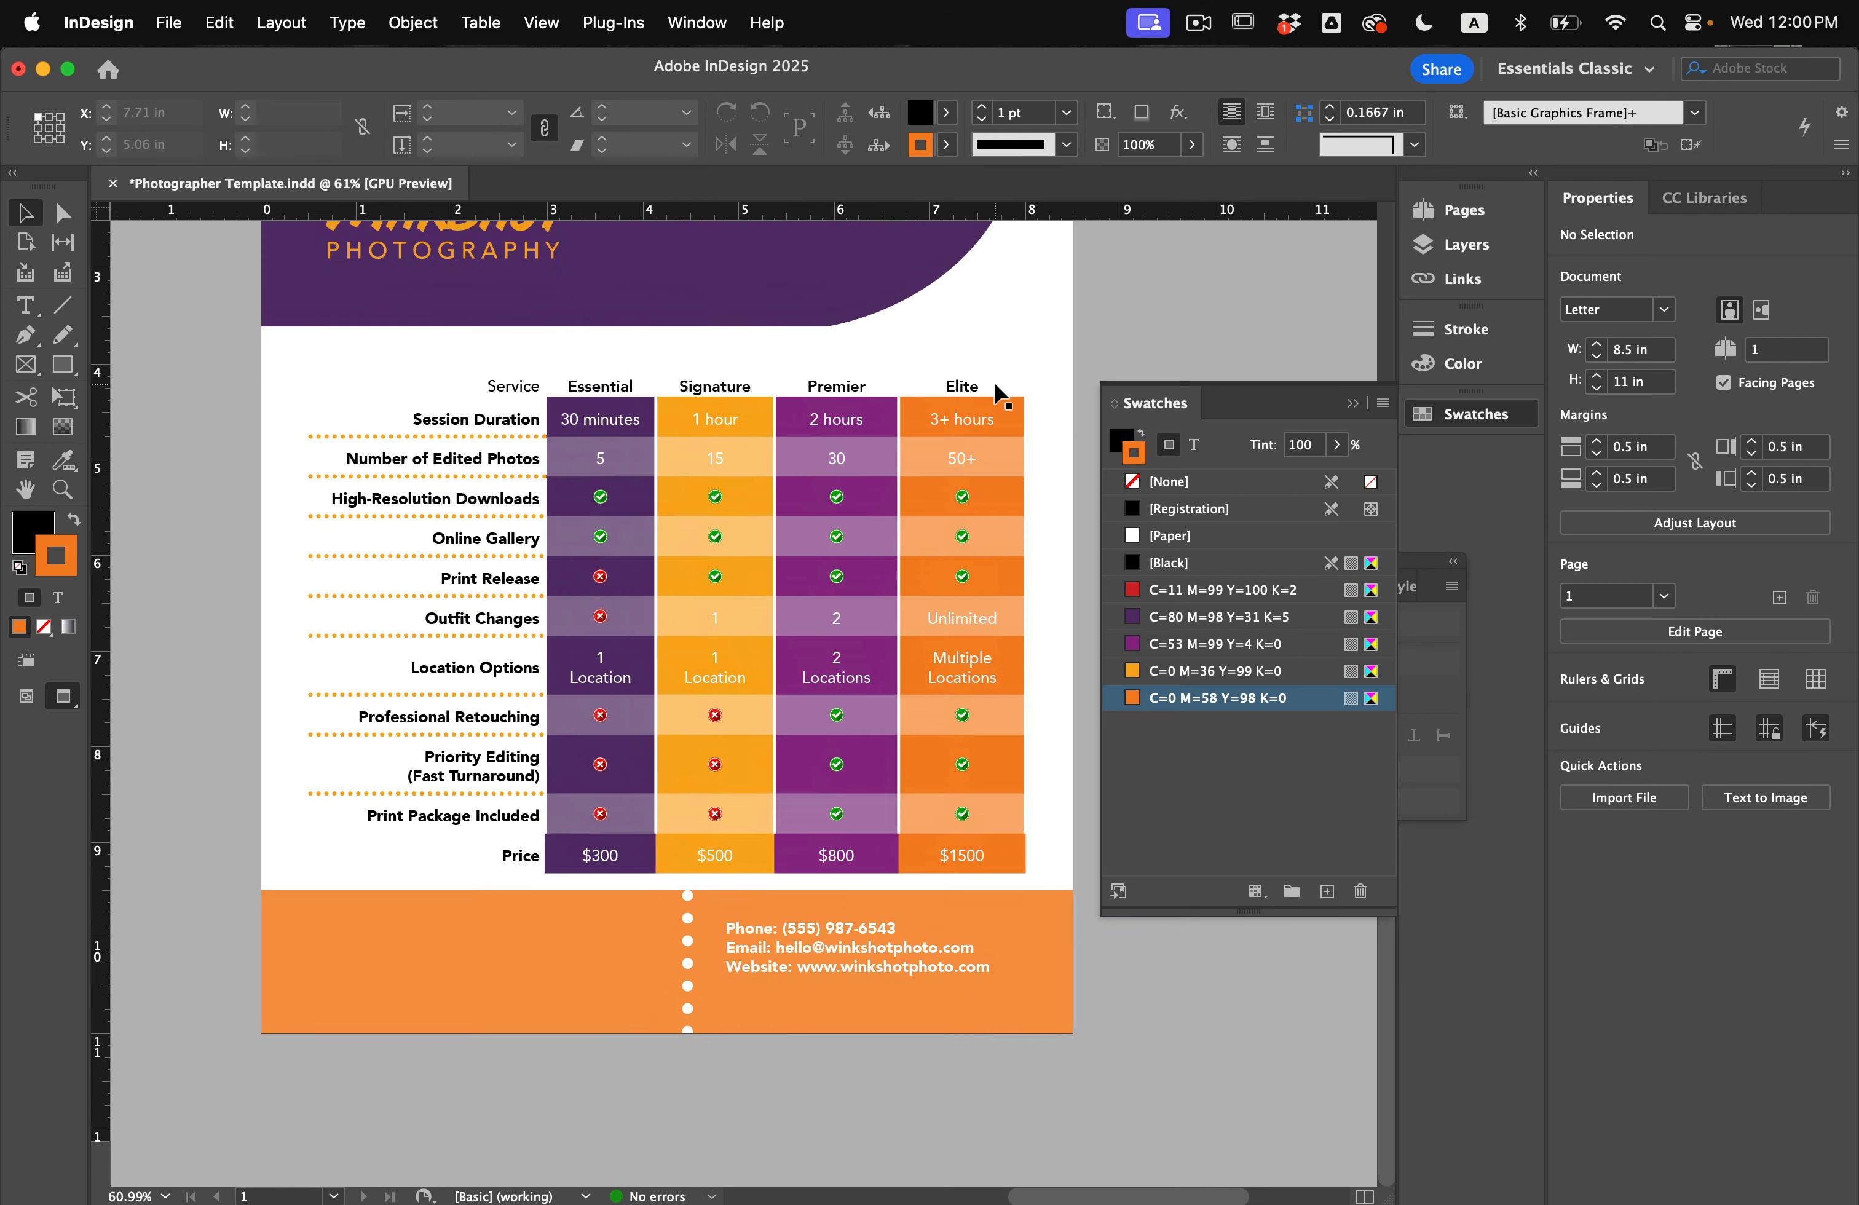
pyautogui.scroll(4, 995, 385)
pyautogui.scroll(2, 993, 381)
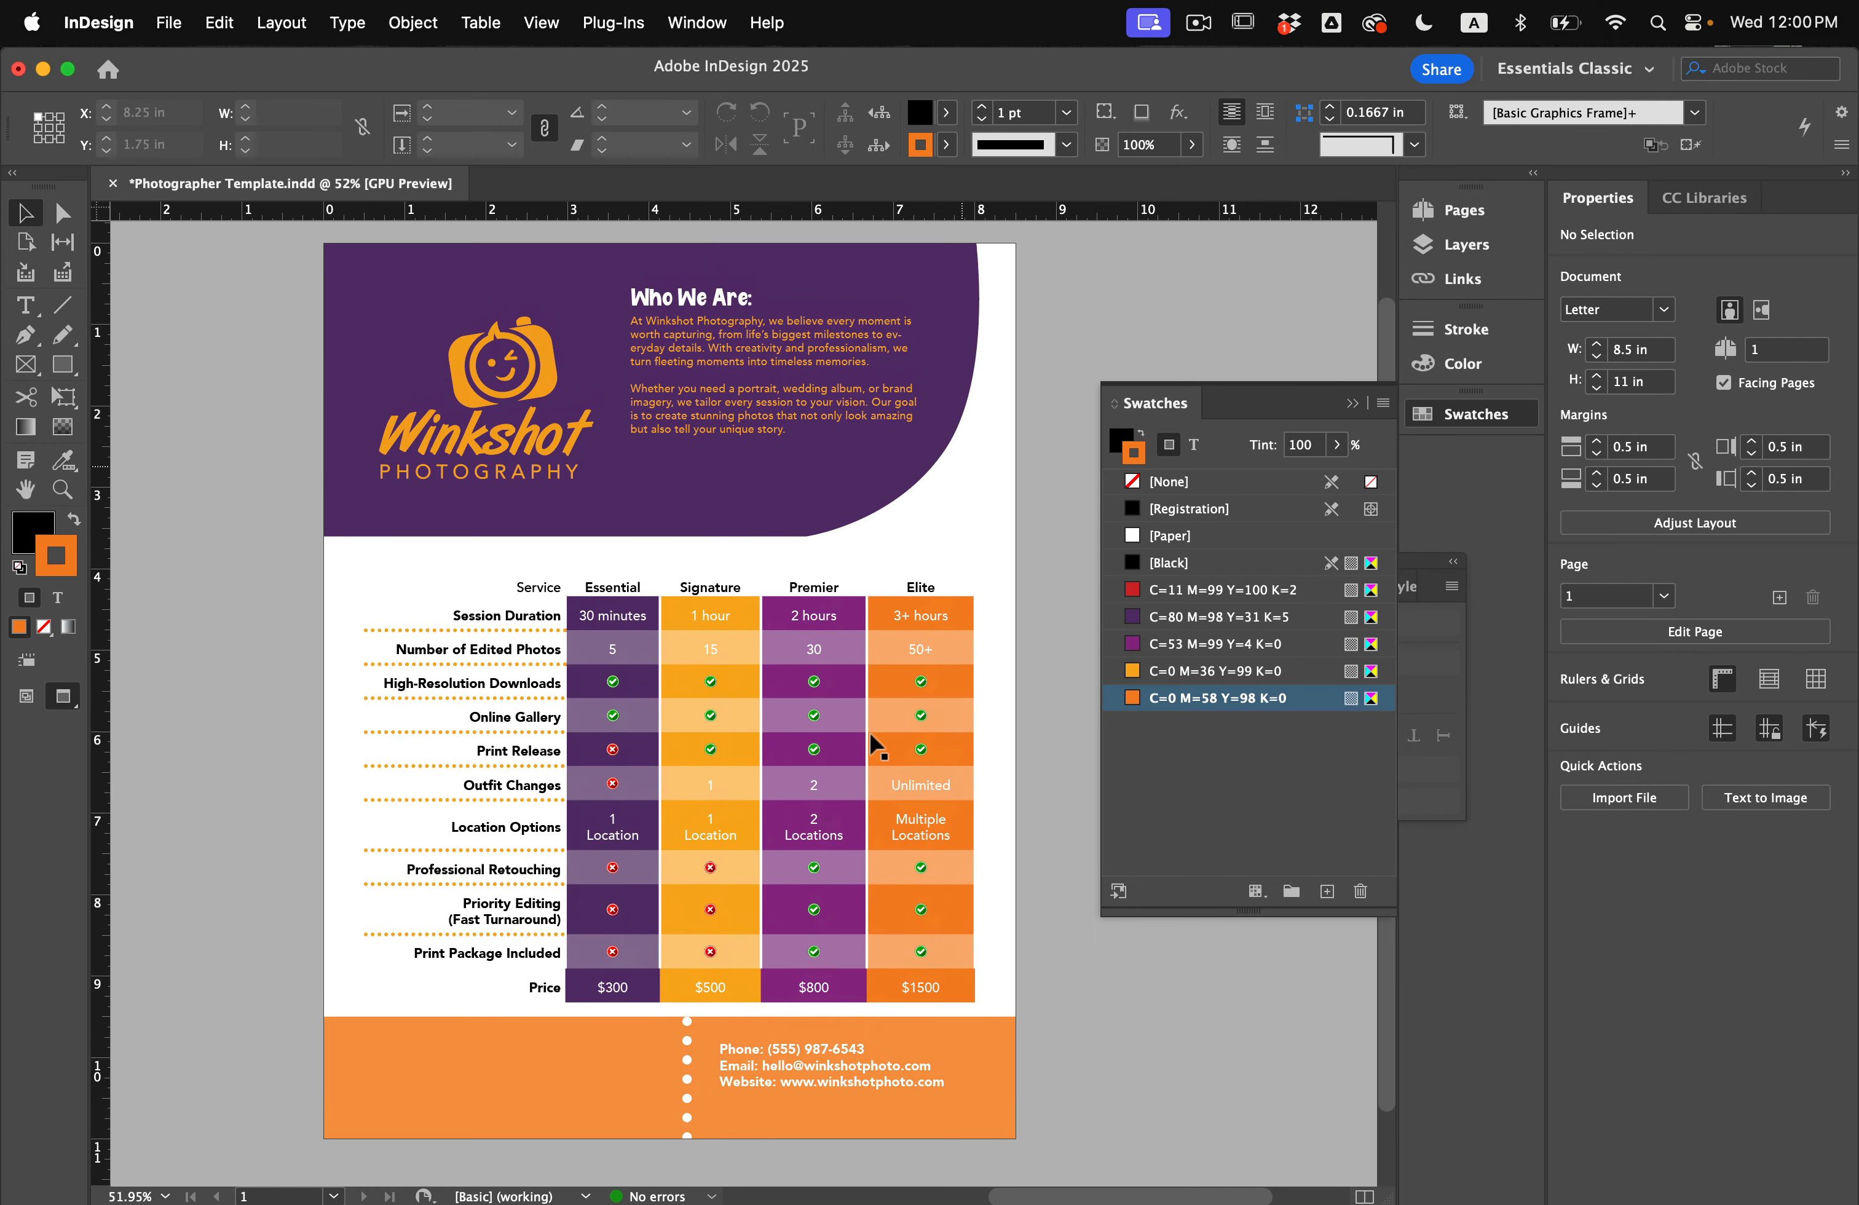
# Step: Nudge the contact details text in the orange footer down slightly to Y 9.8739 in
pyautogui.click(827, 1053)
pyautogui.press('Down')
pyautogui.press('Down')
pyautogui.press('Down')
pyautogui.press('Down')
pyautogui.press('Down')
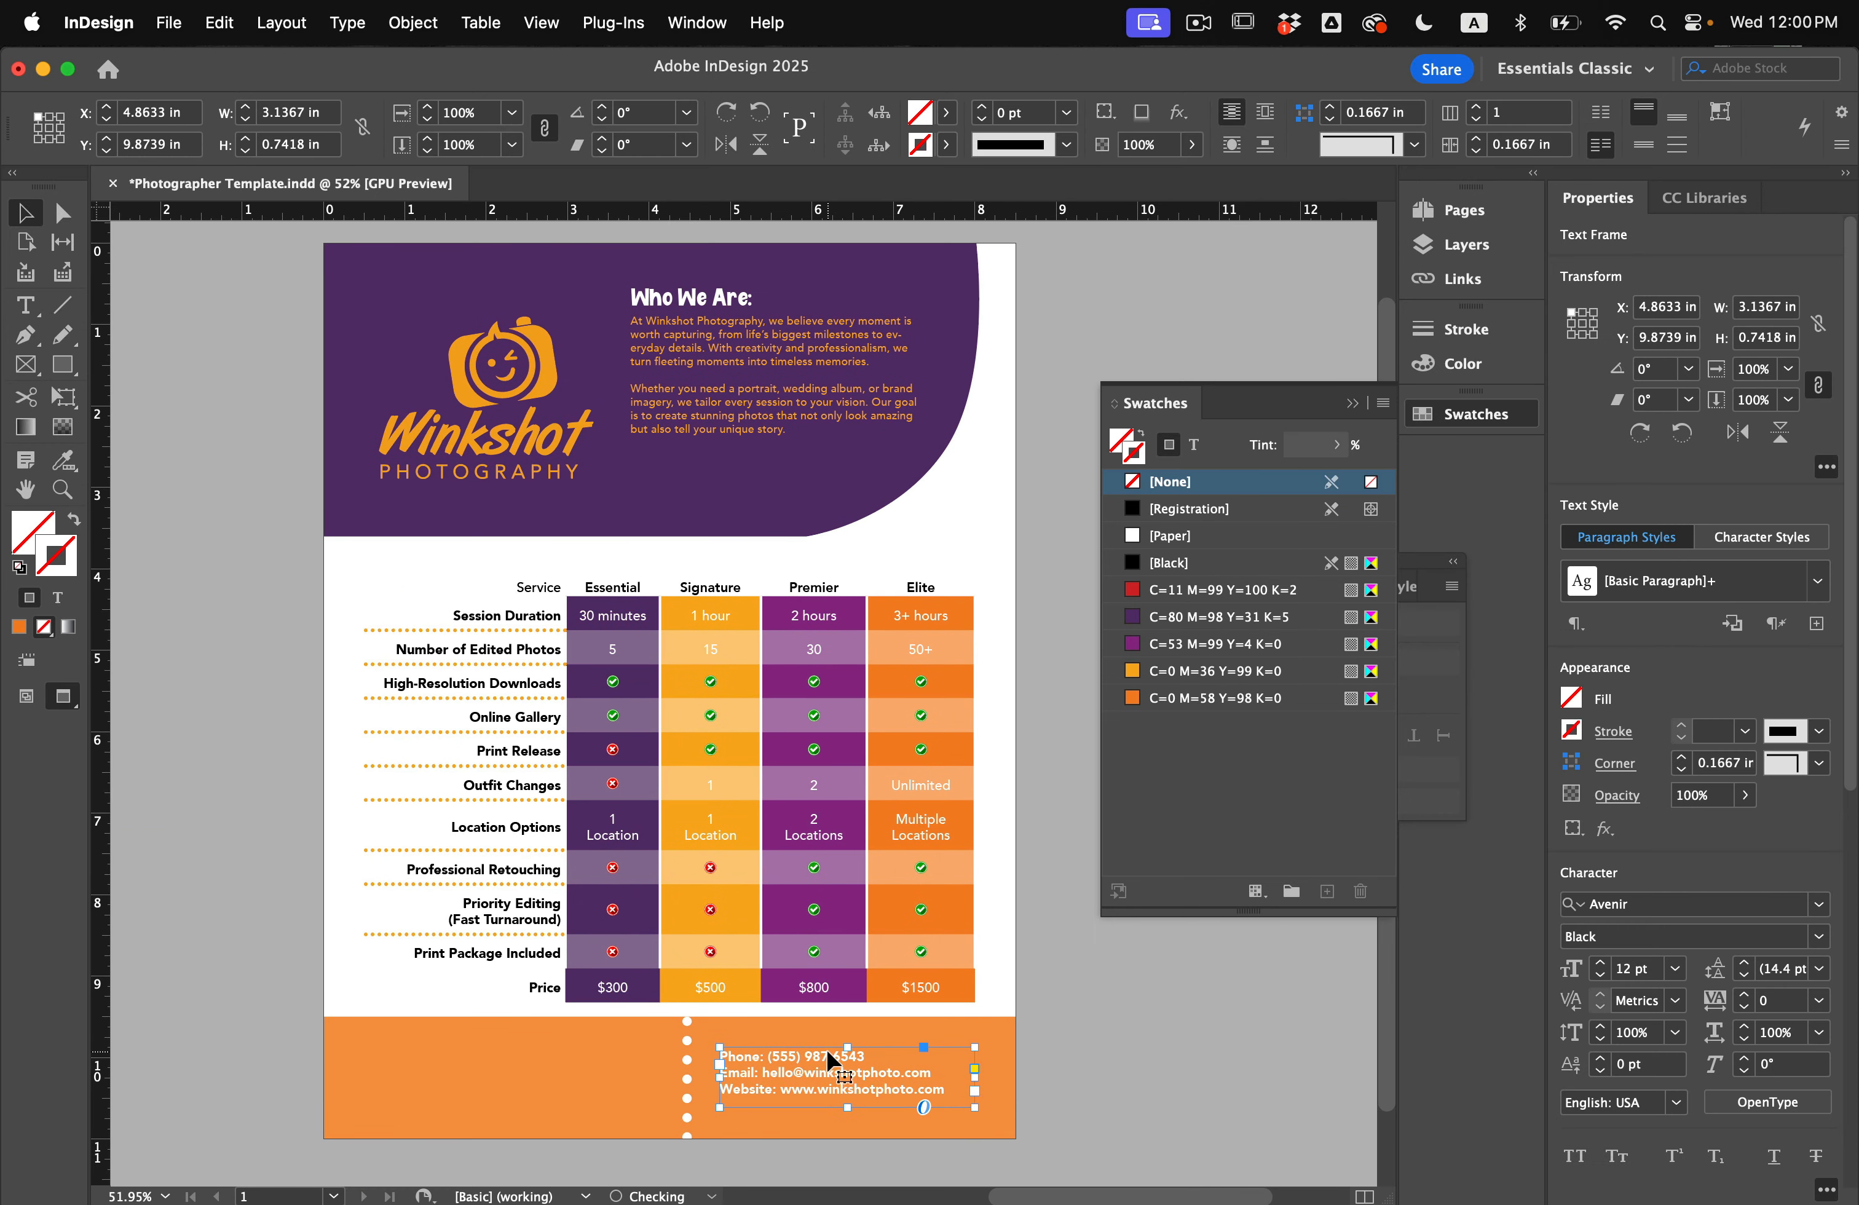
pyautogui.click(1169, 1022)
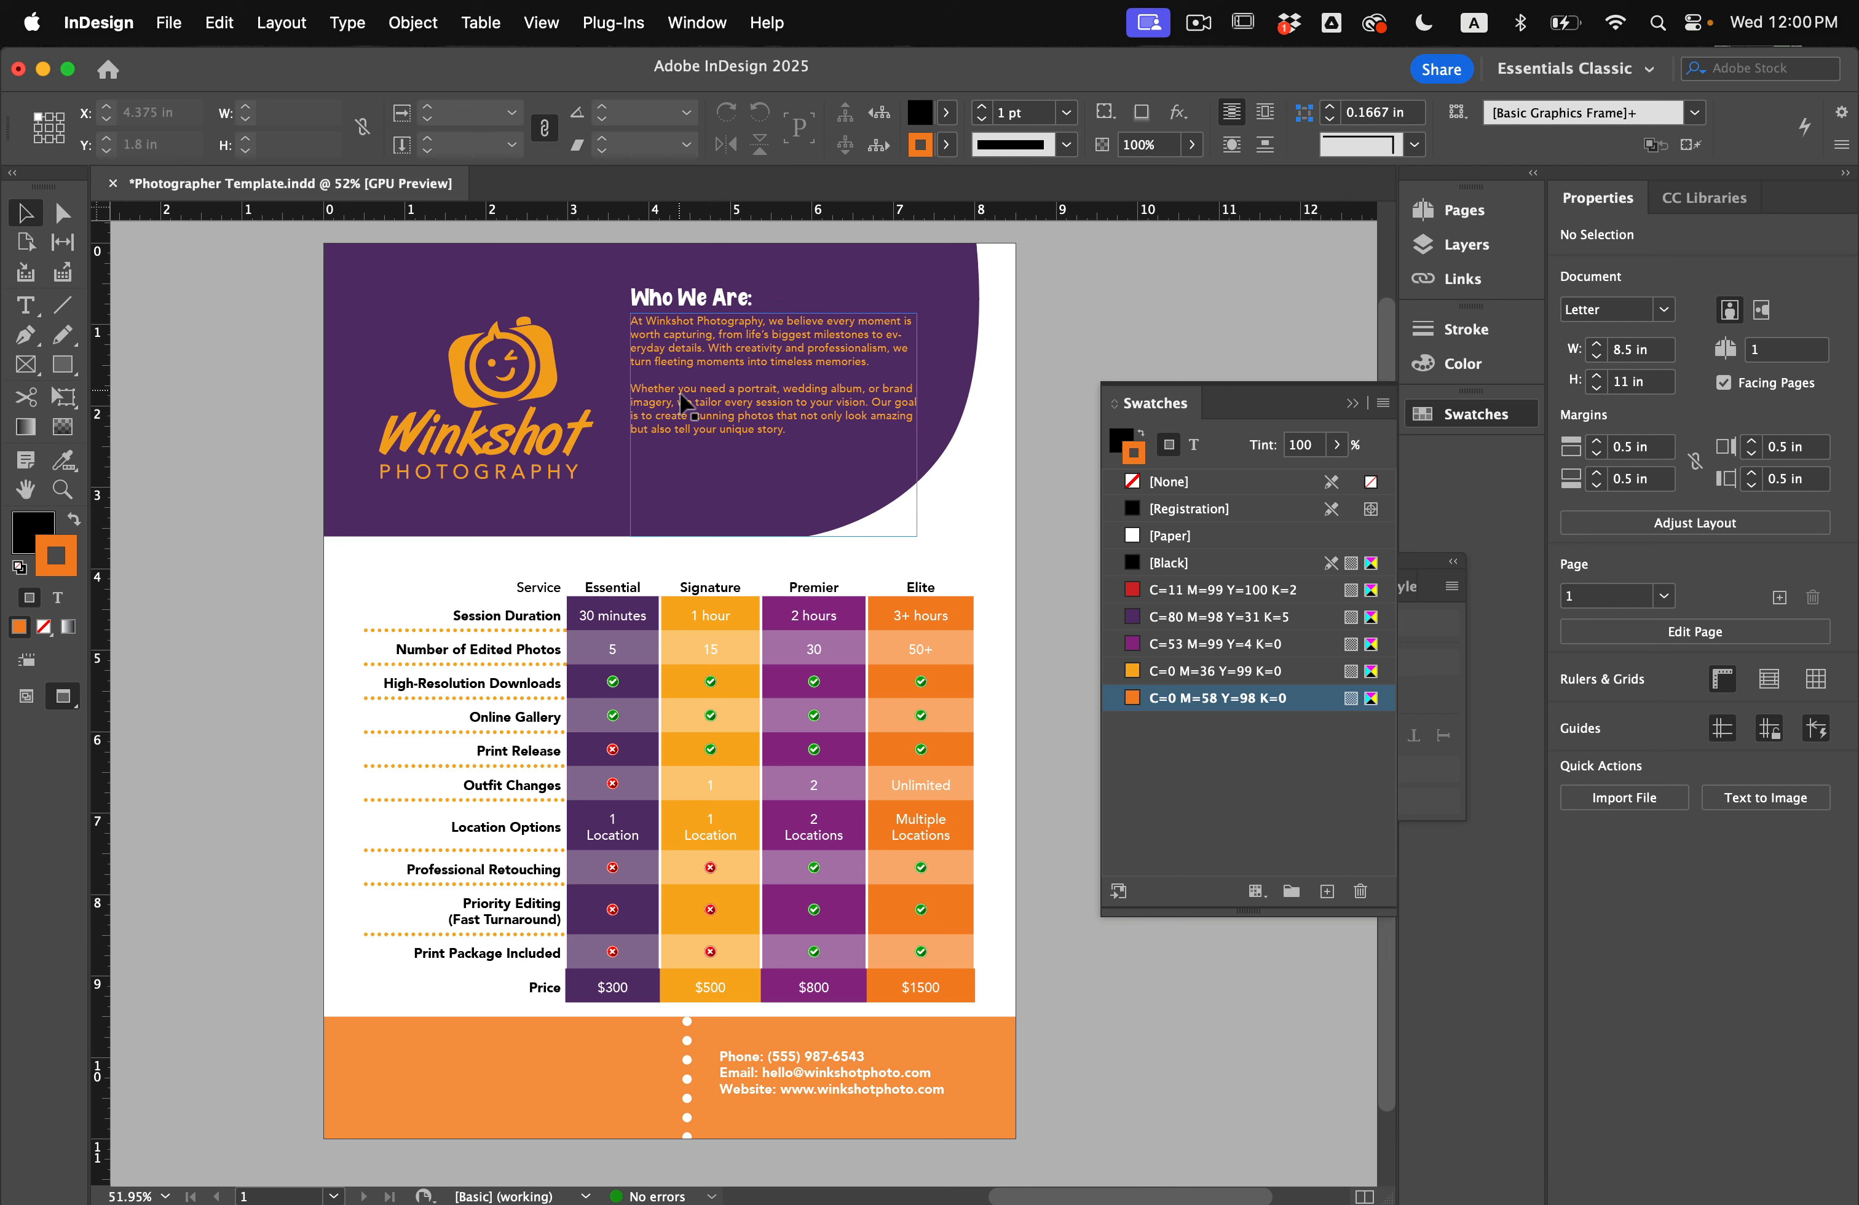
# Step: Move the paragraphs under Who We Are down to Y 1.2767 in and extend the heading's frame to 0.54 in tall
pyautogui.click(710, 404)
pyautogui.moveTo(710, 404); pyautogui.dragTo(712, 438)
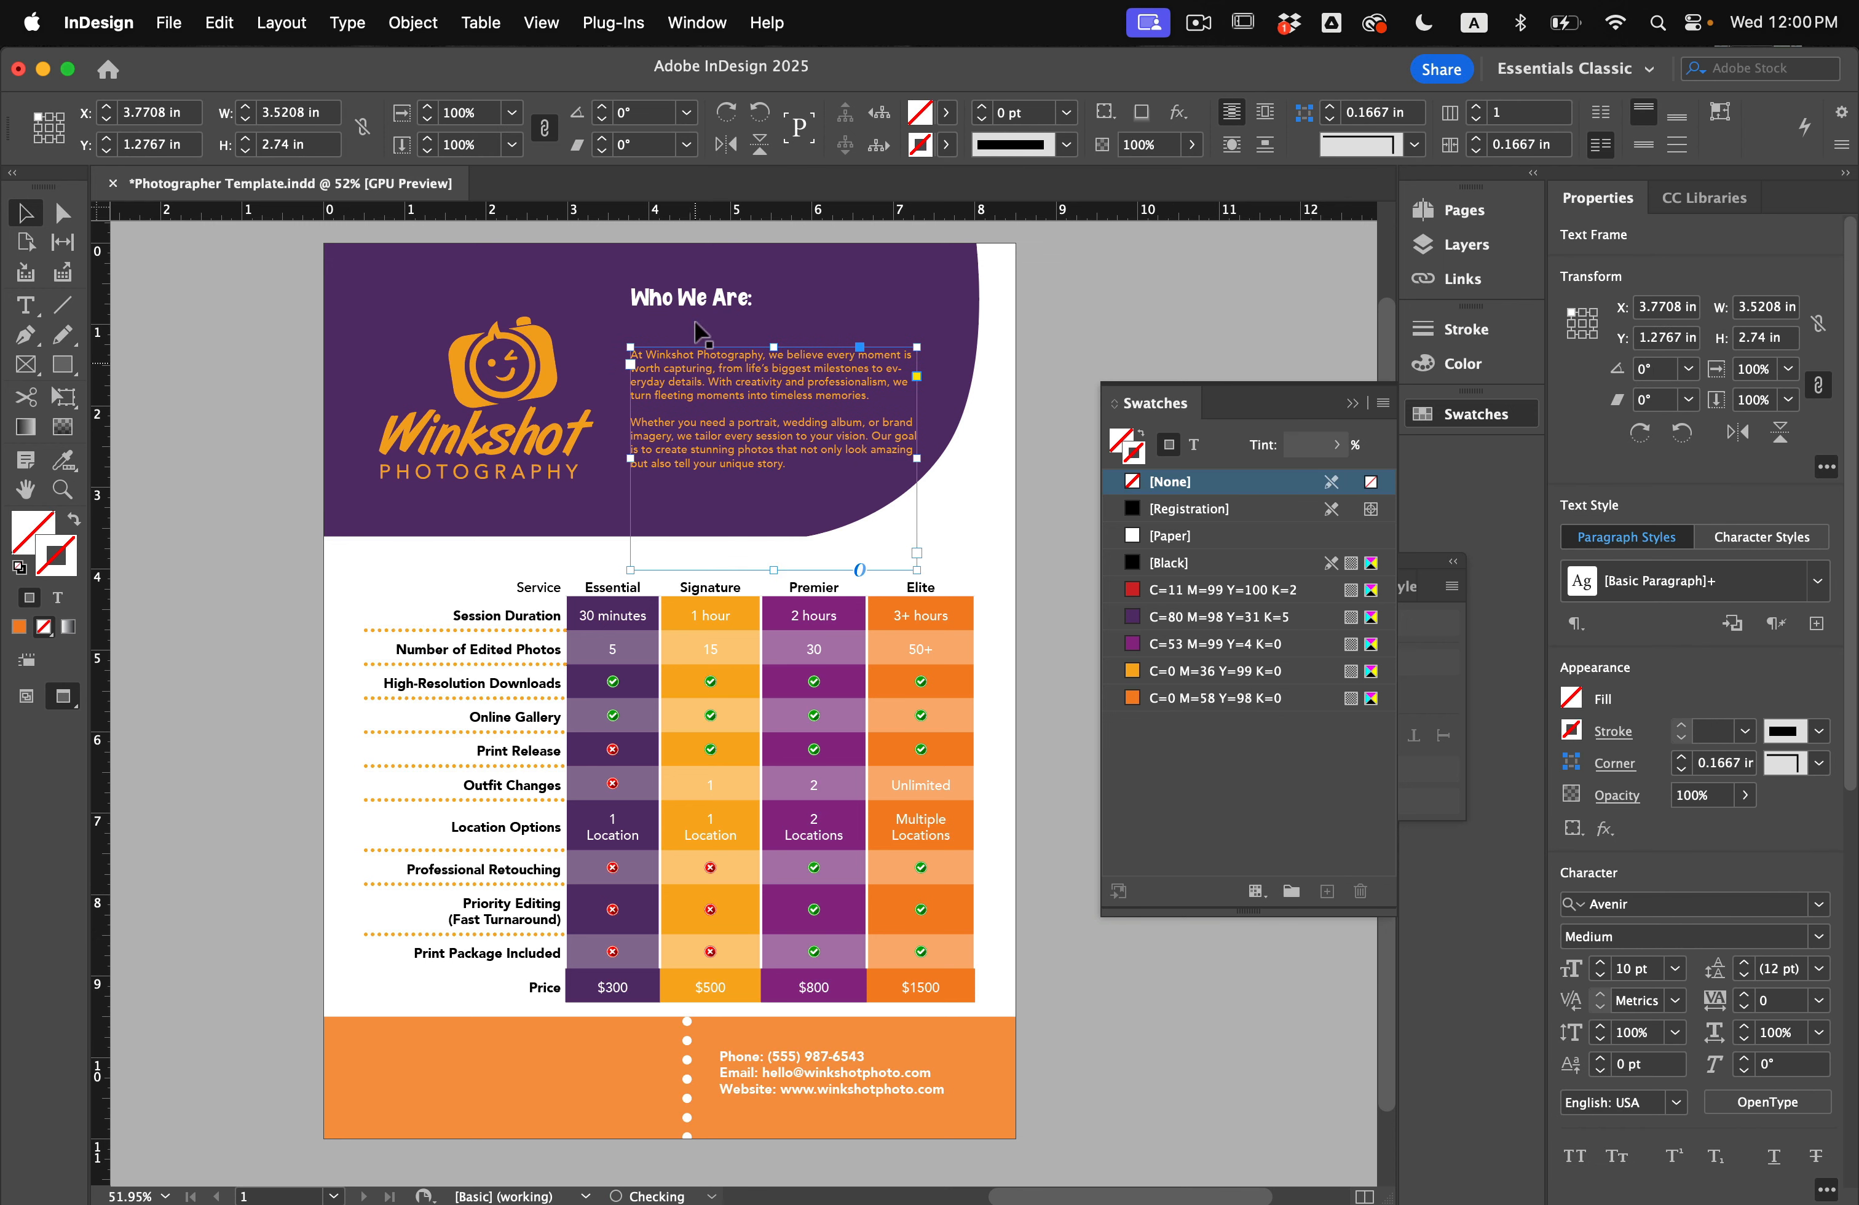
pyautogui.click(708, 301)
pyautogui.moveTo(771, 315); pyautogui.dragTo(772, 333)
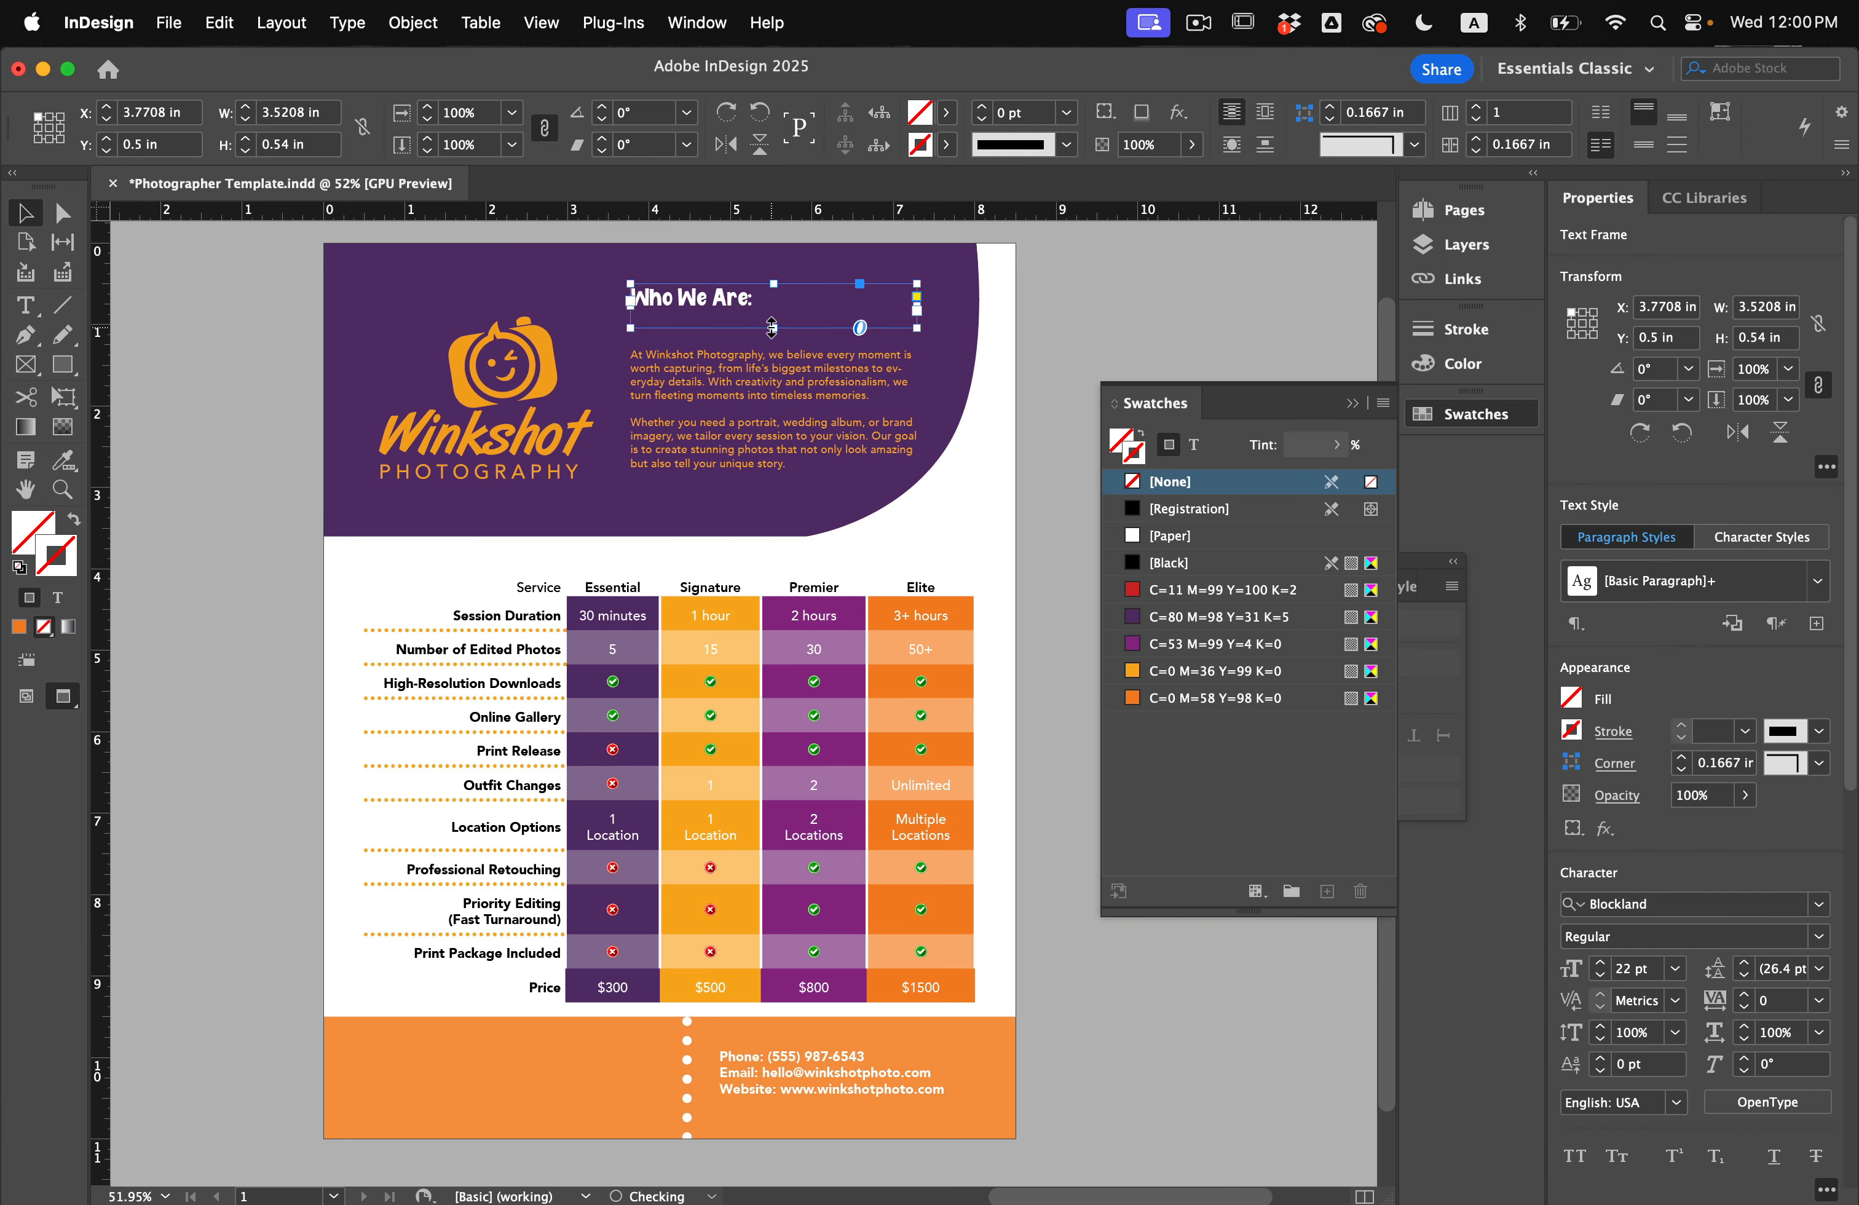
# Step: Enlarge the Who We Are: heading text to 30 pt
pyautogui.doubleClick(738, 316)
pyautogui.press('super+a')
pyautogui.press('super+shift+period')
pyautogui.press('super+shift+period')
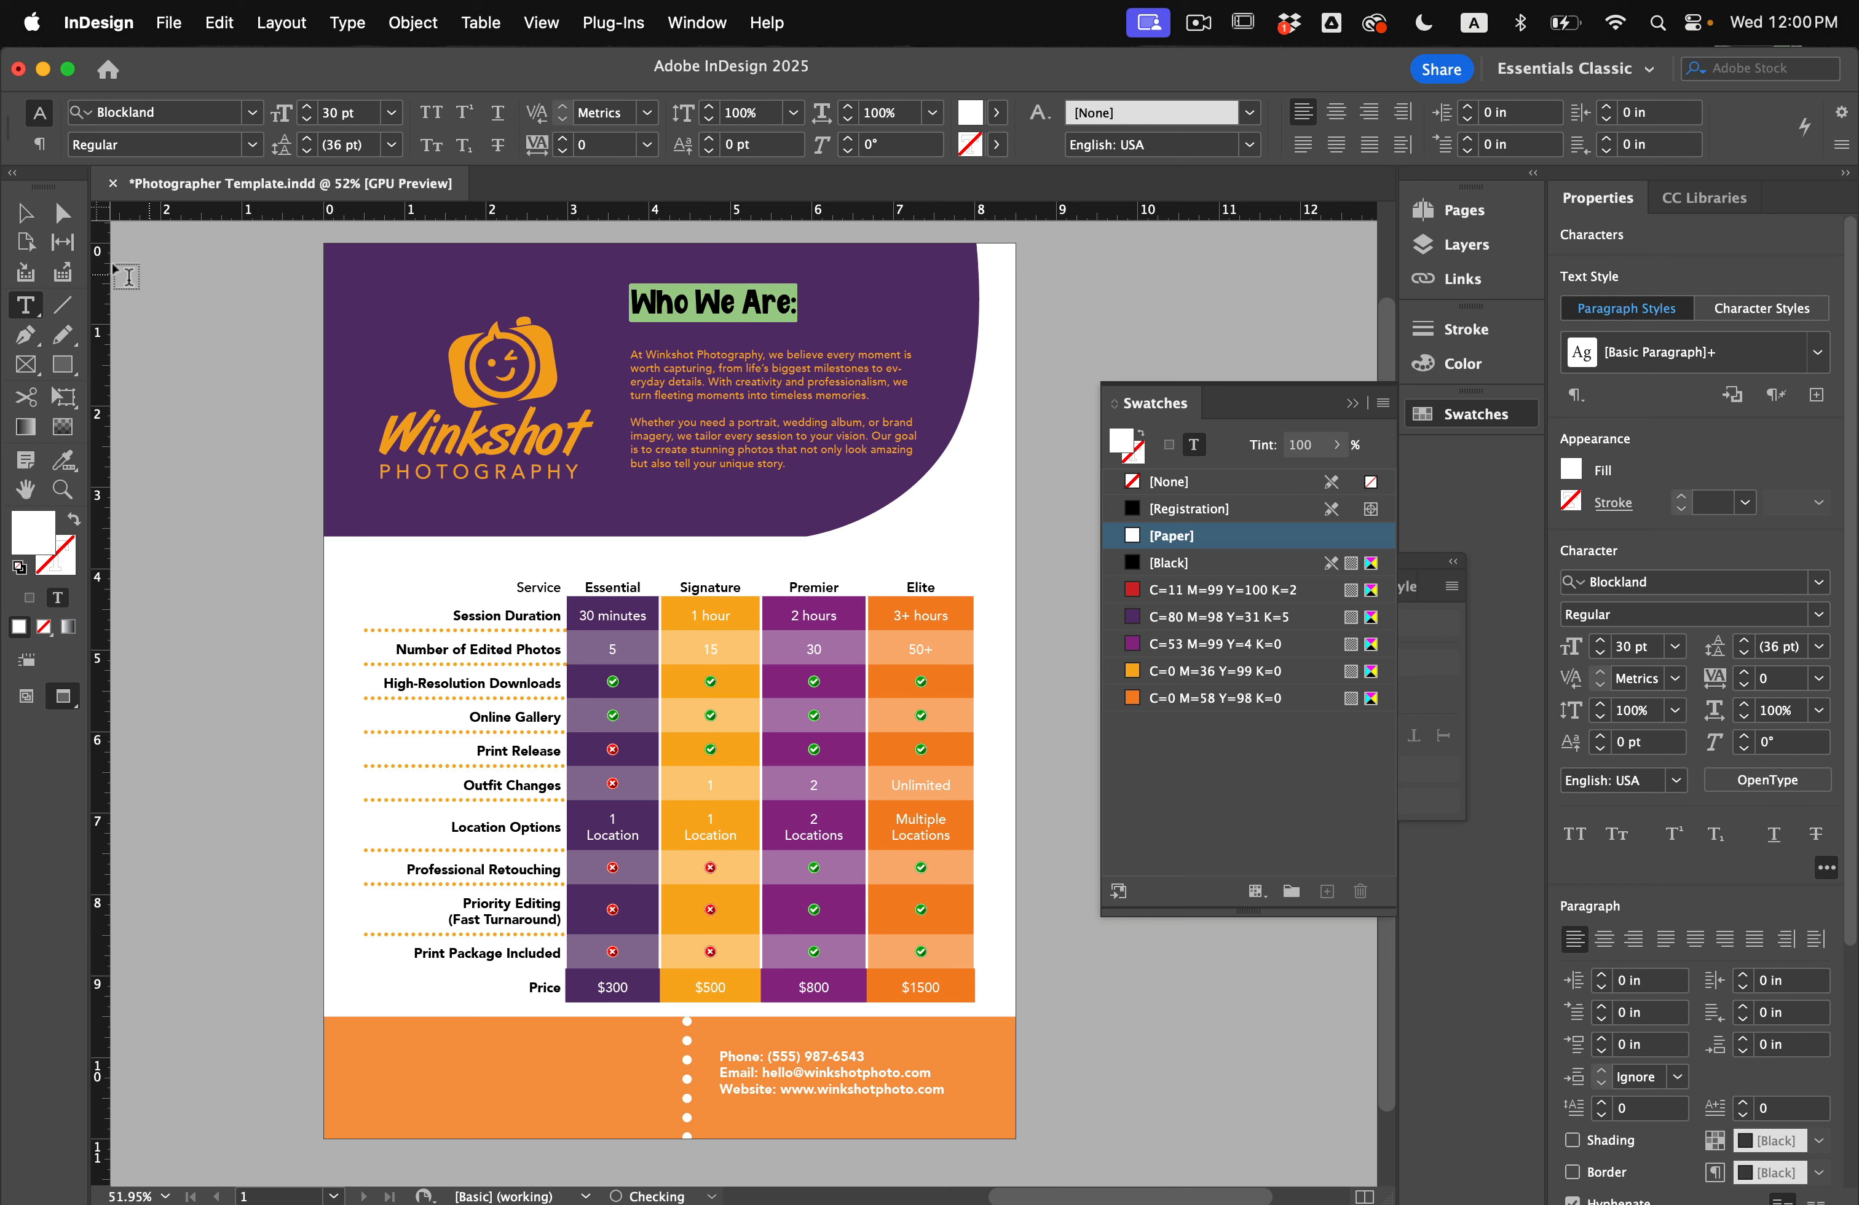
pyautogui.press('Escape')
# Step: Nudge the Who We Are: heading down closer to its paragraphs and save the document
pyautogui.click(985, 334)
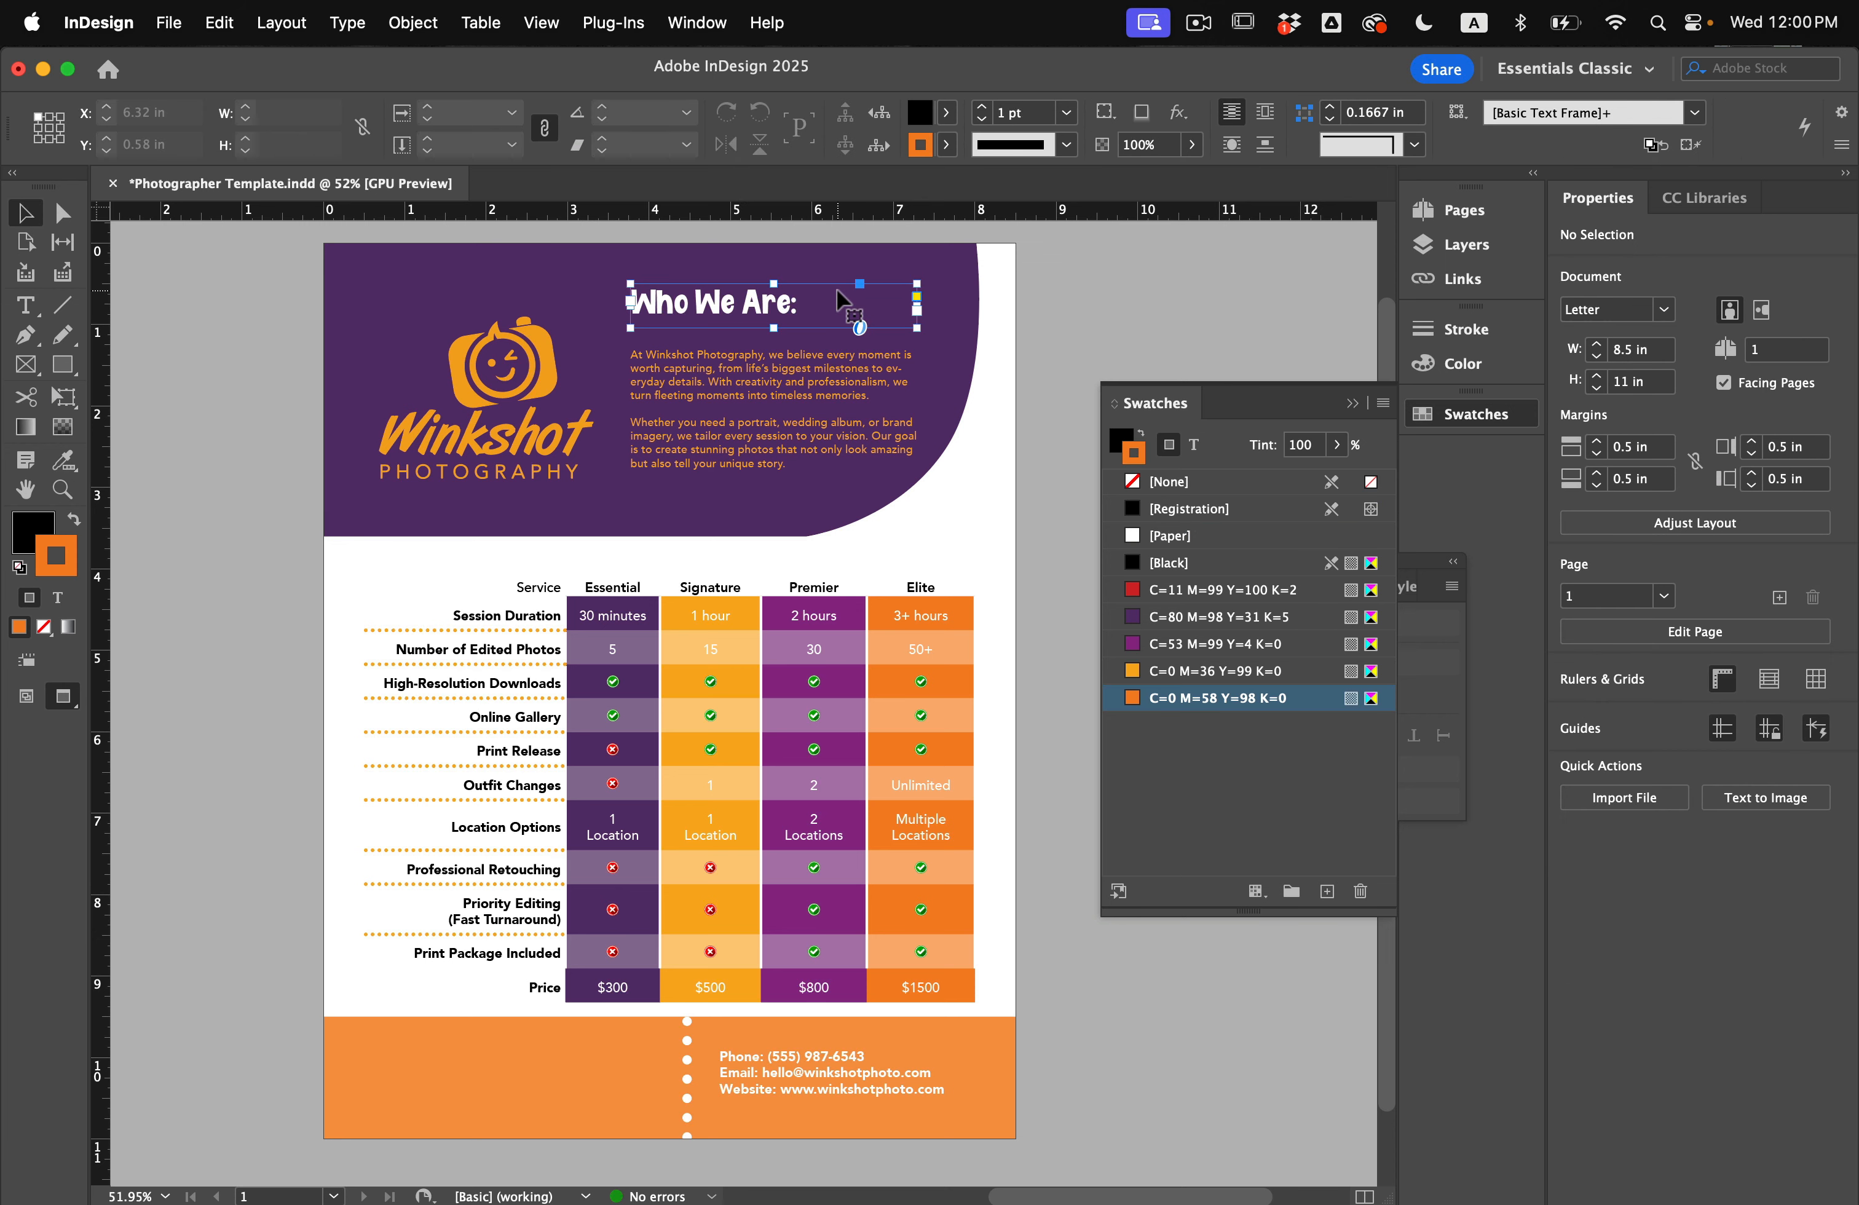
pyautogui.hotkey('shift', 'Down')
pyautogui.press('Down')
pyautogui.press('Down')
pyautogui.press('Down')
pyautogui.press('Down')
pyautogui.press('Down')
pyautogui.click(1120, 299)
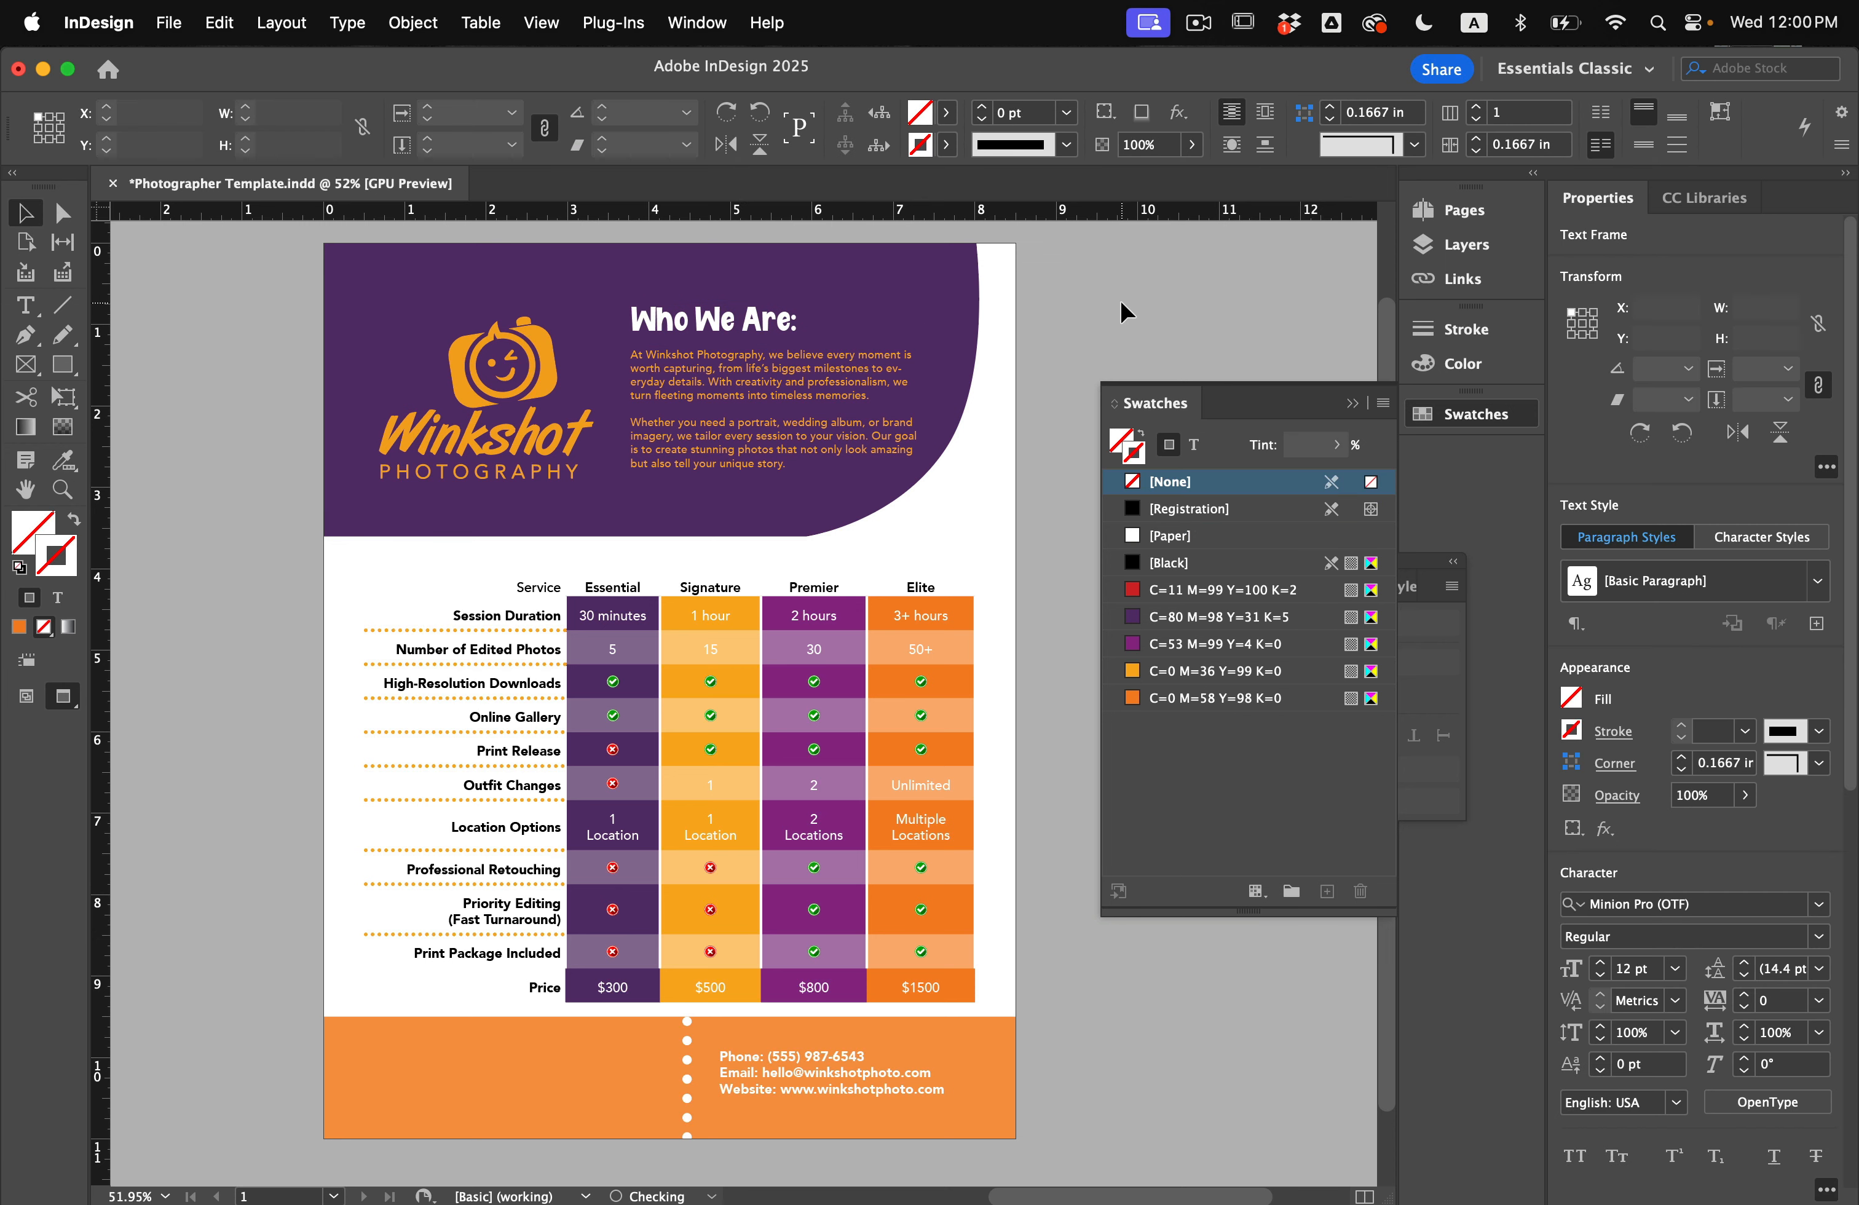
pyautogui.press('super+s')
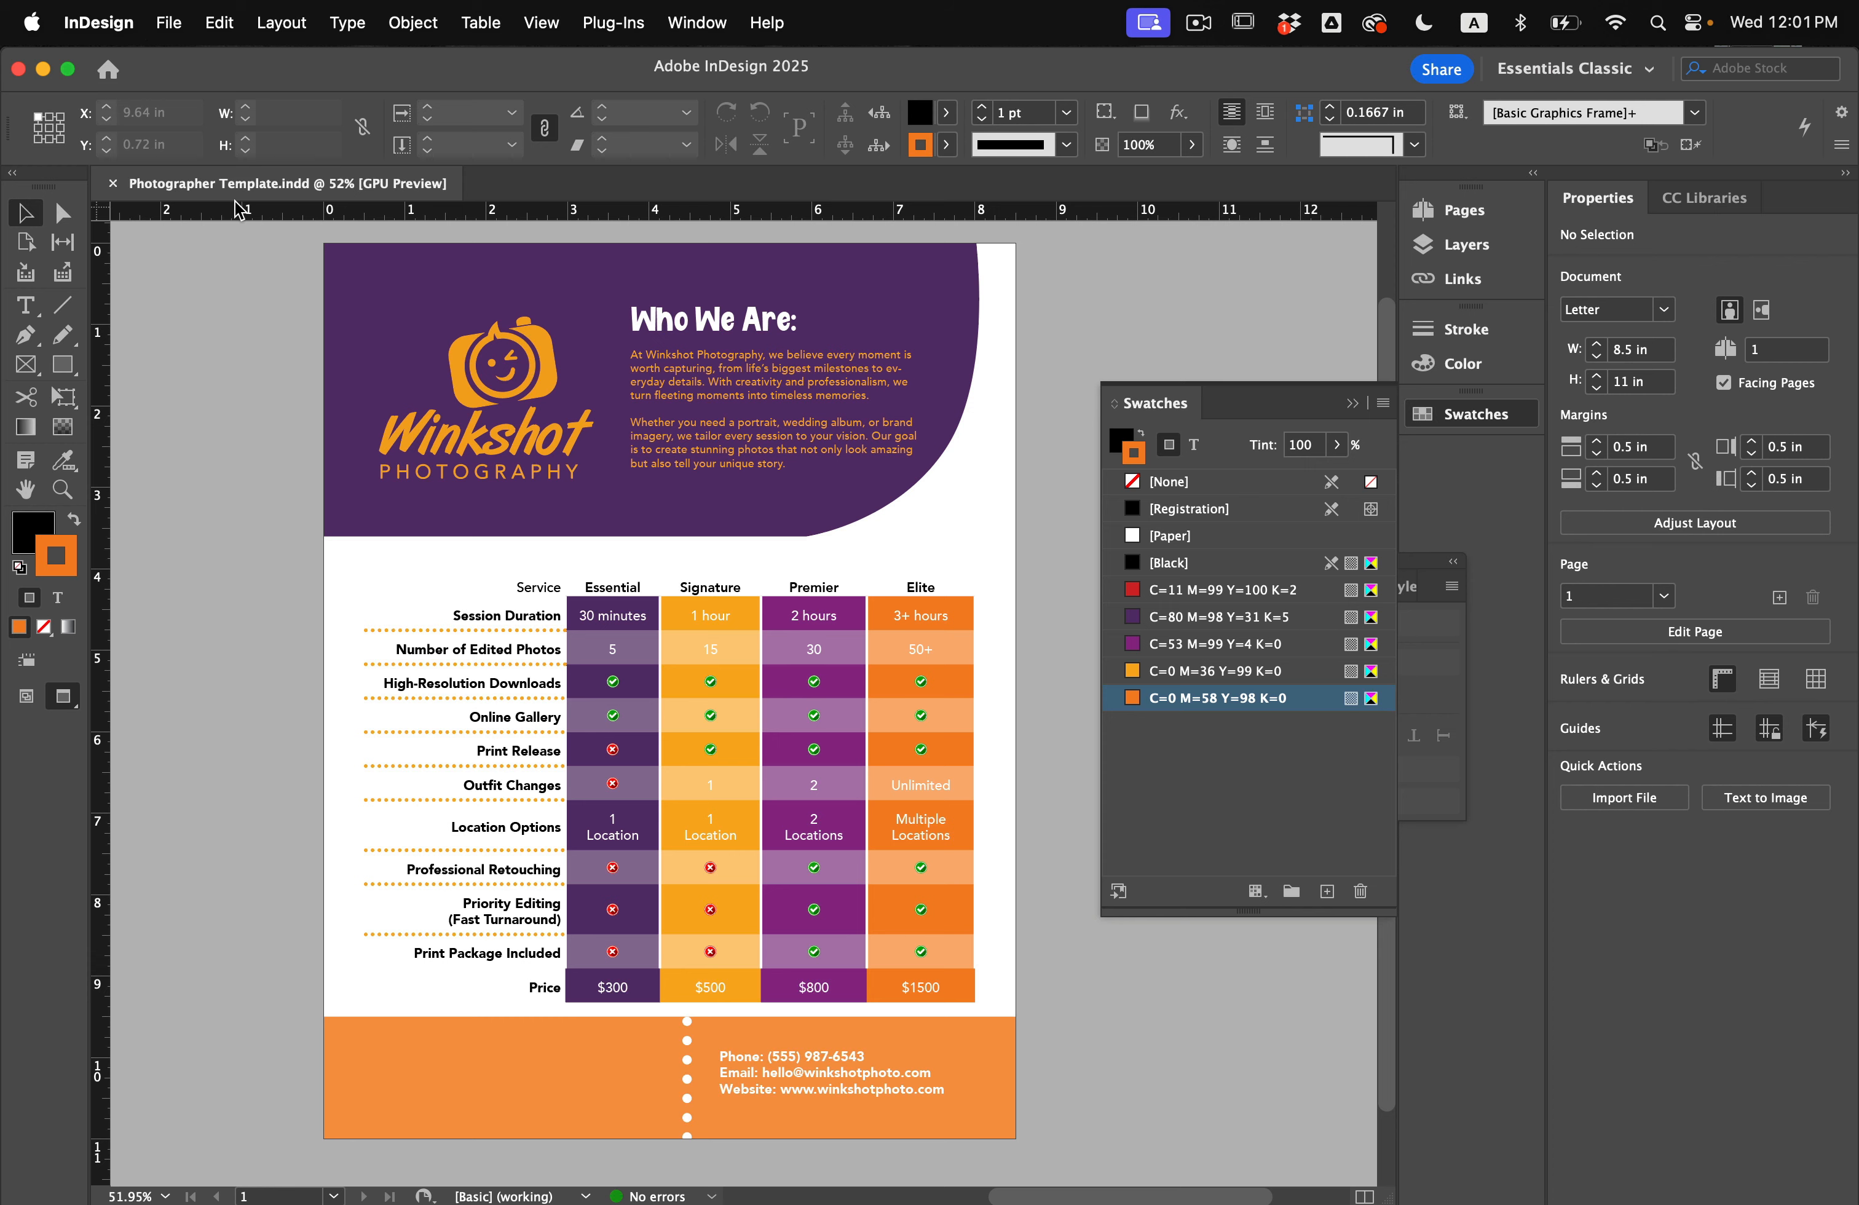
# Step: Export the flyer in Adobe PDF (Print) format as Photographer Template with the [Smallest File Size] preset, and dismiss the background task alert
pyautogui.click(168, 23)
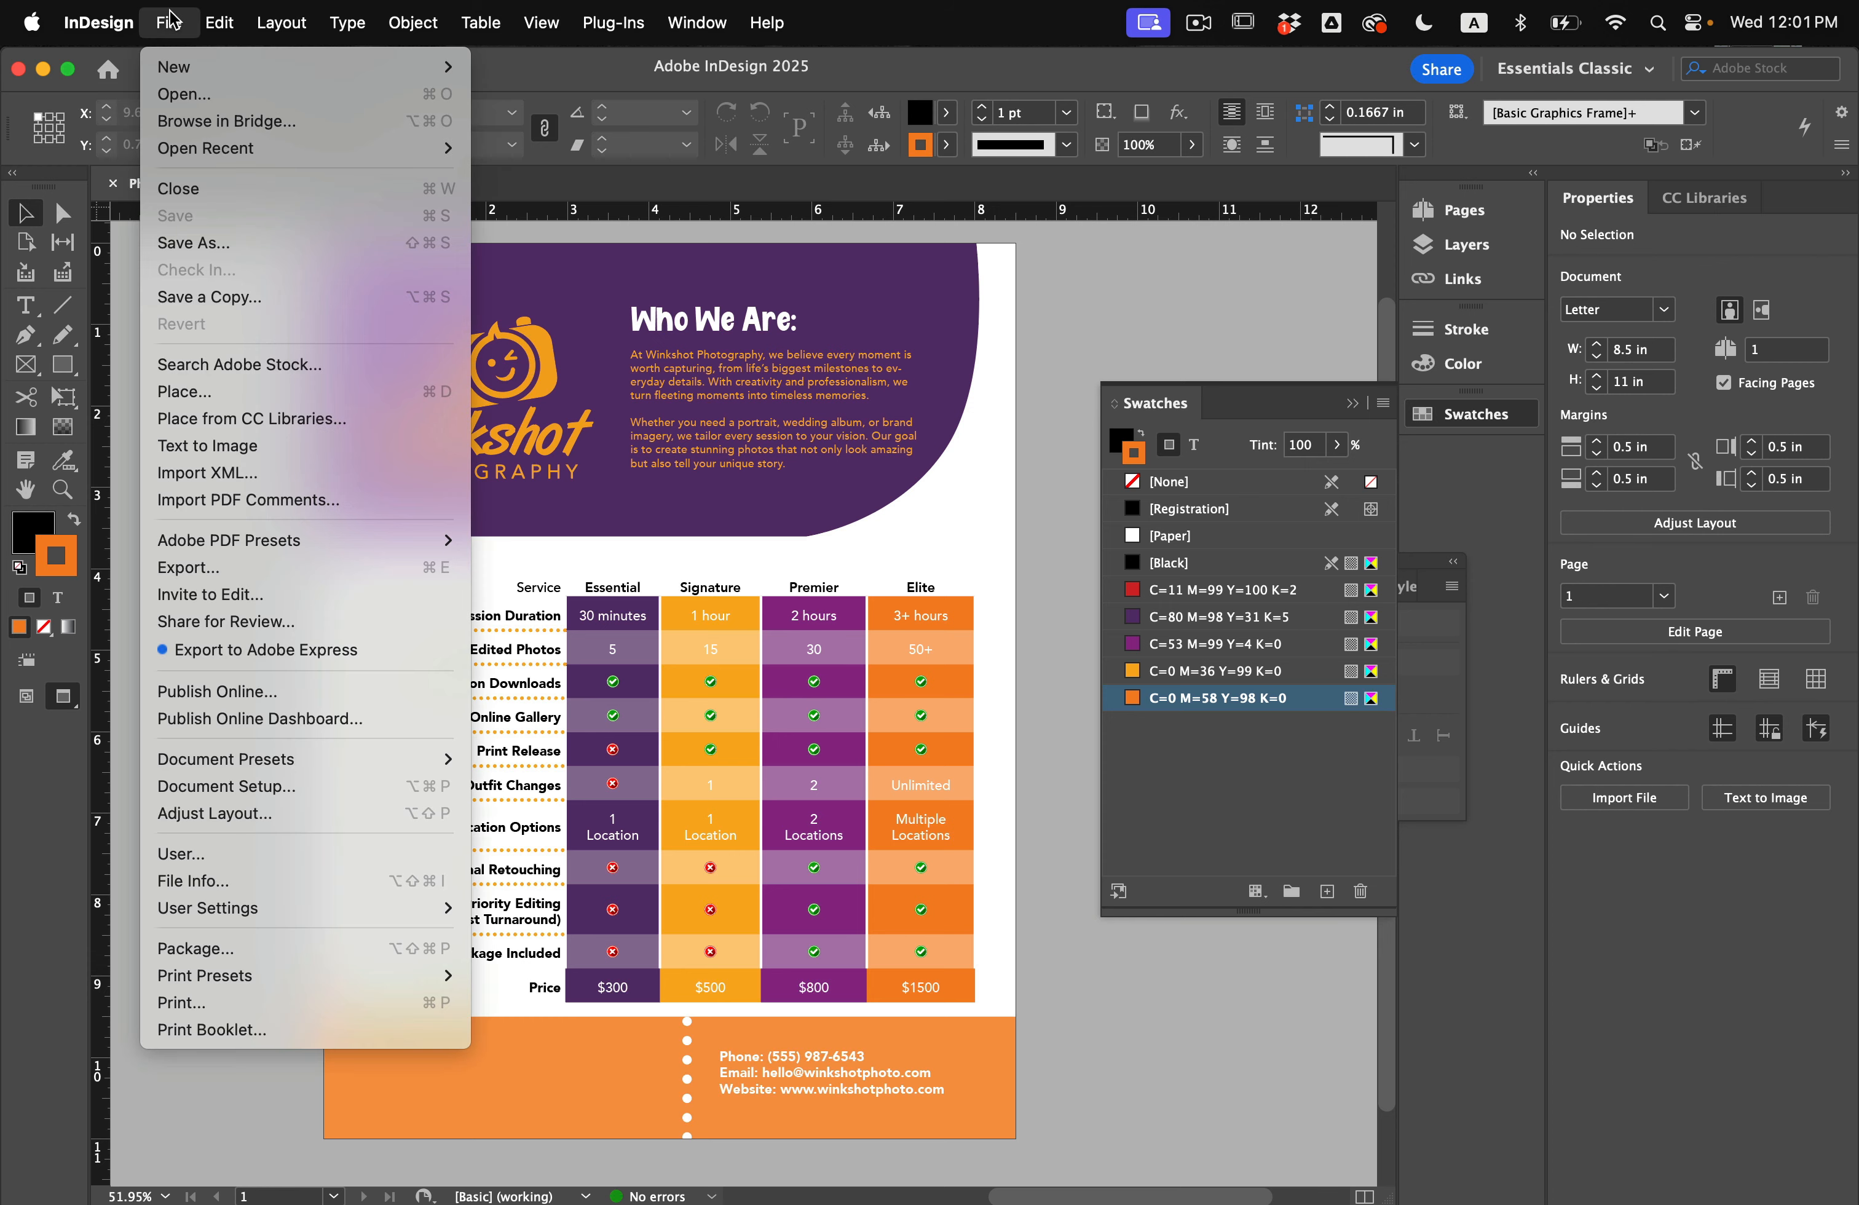
pyautogui.click(213, 568)
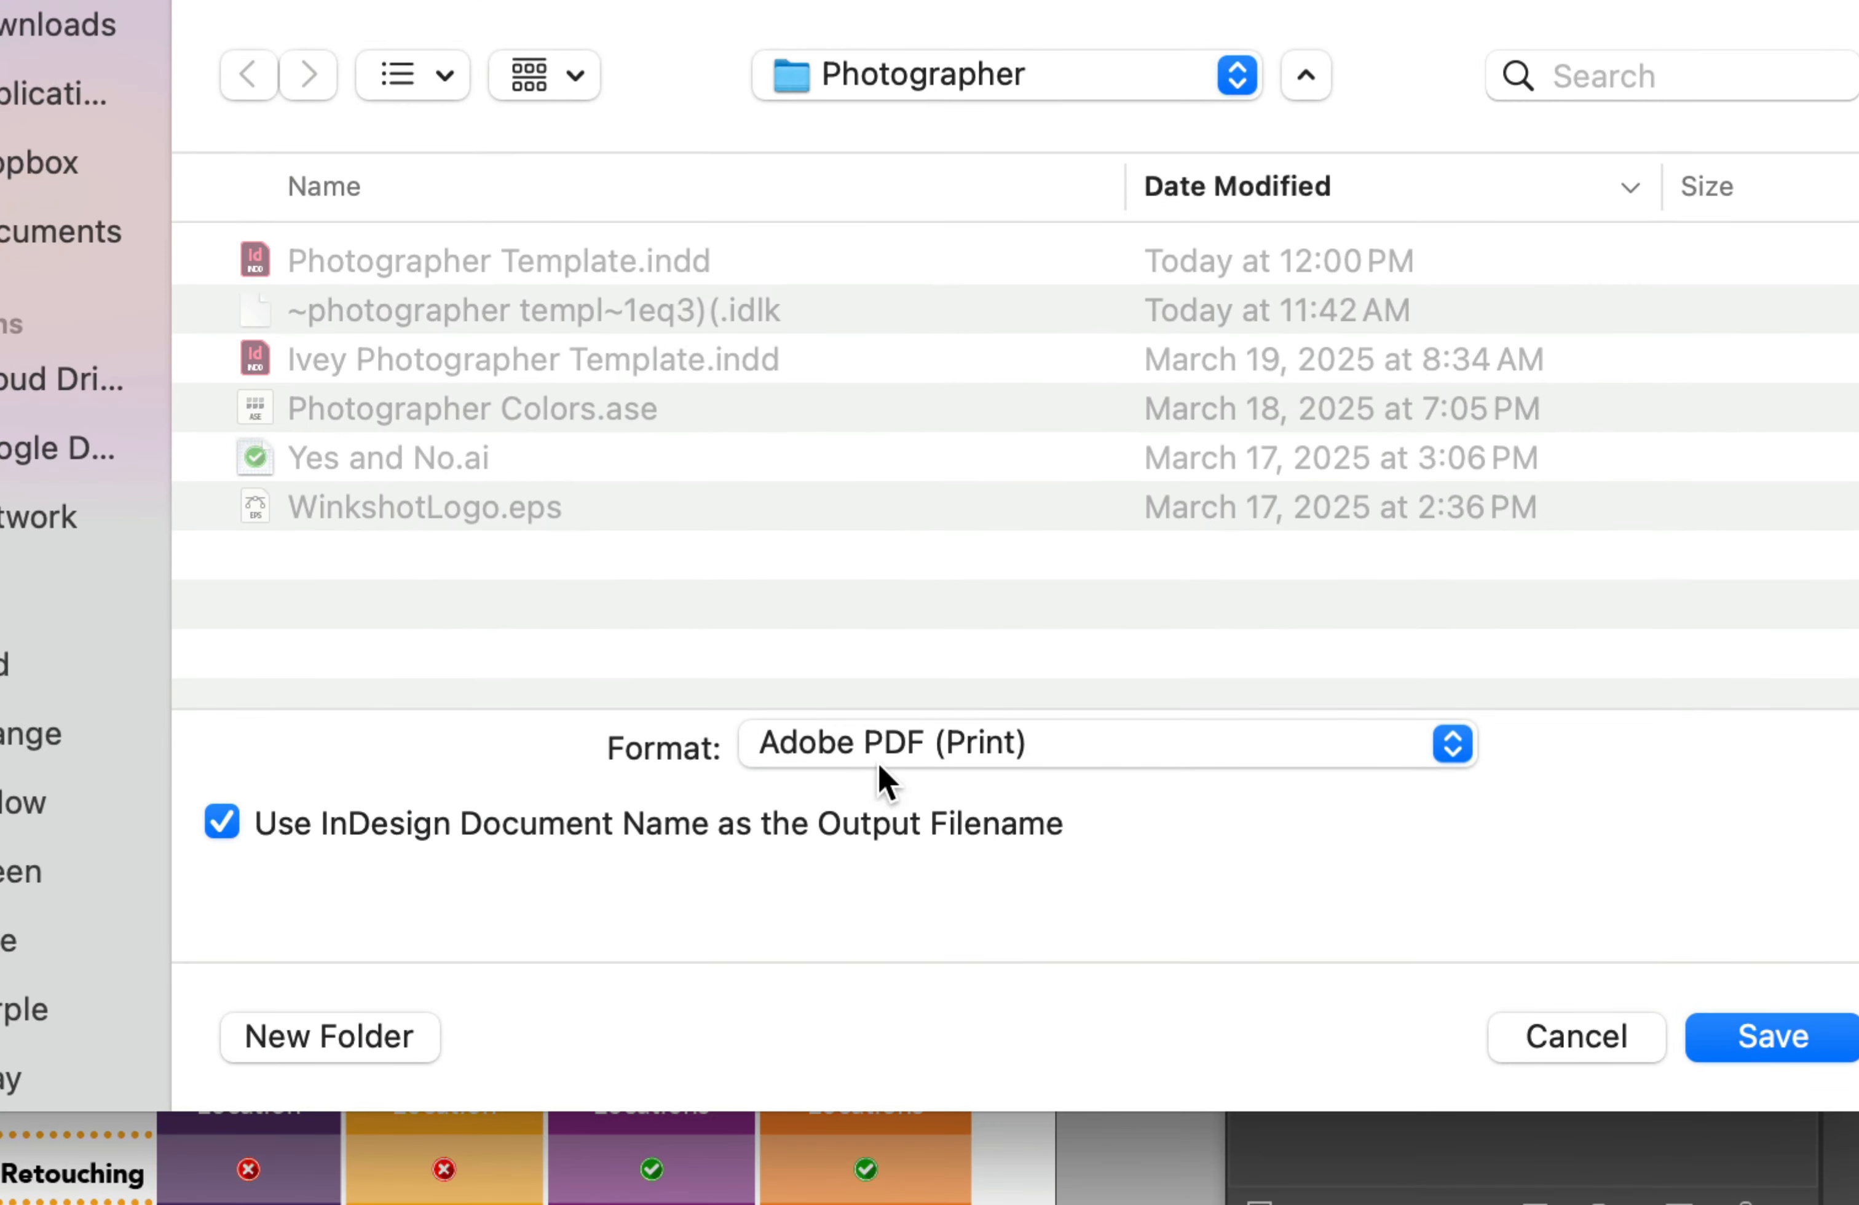
pyautogui.click(877, 761)
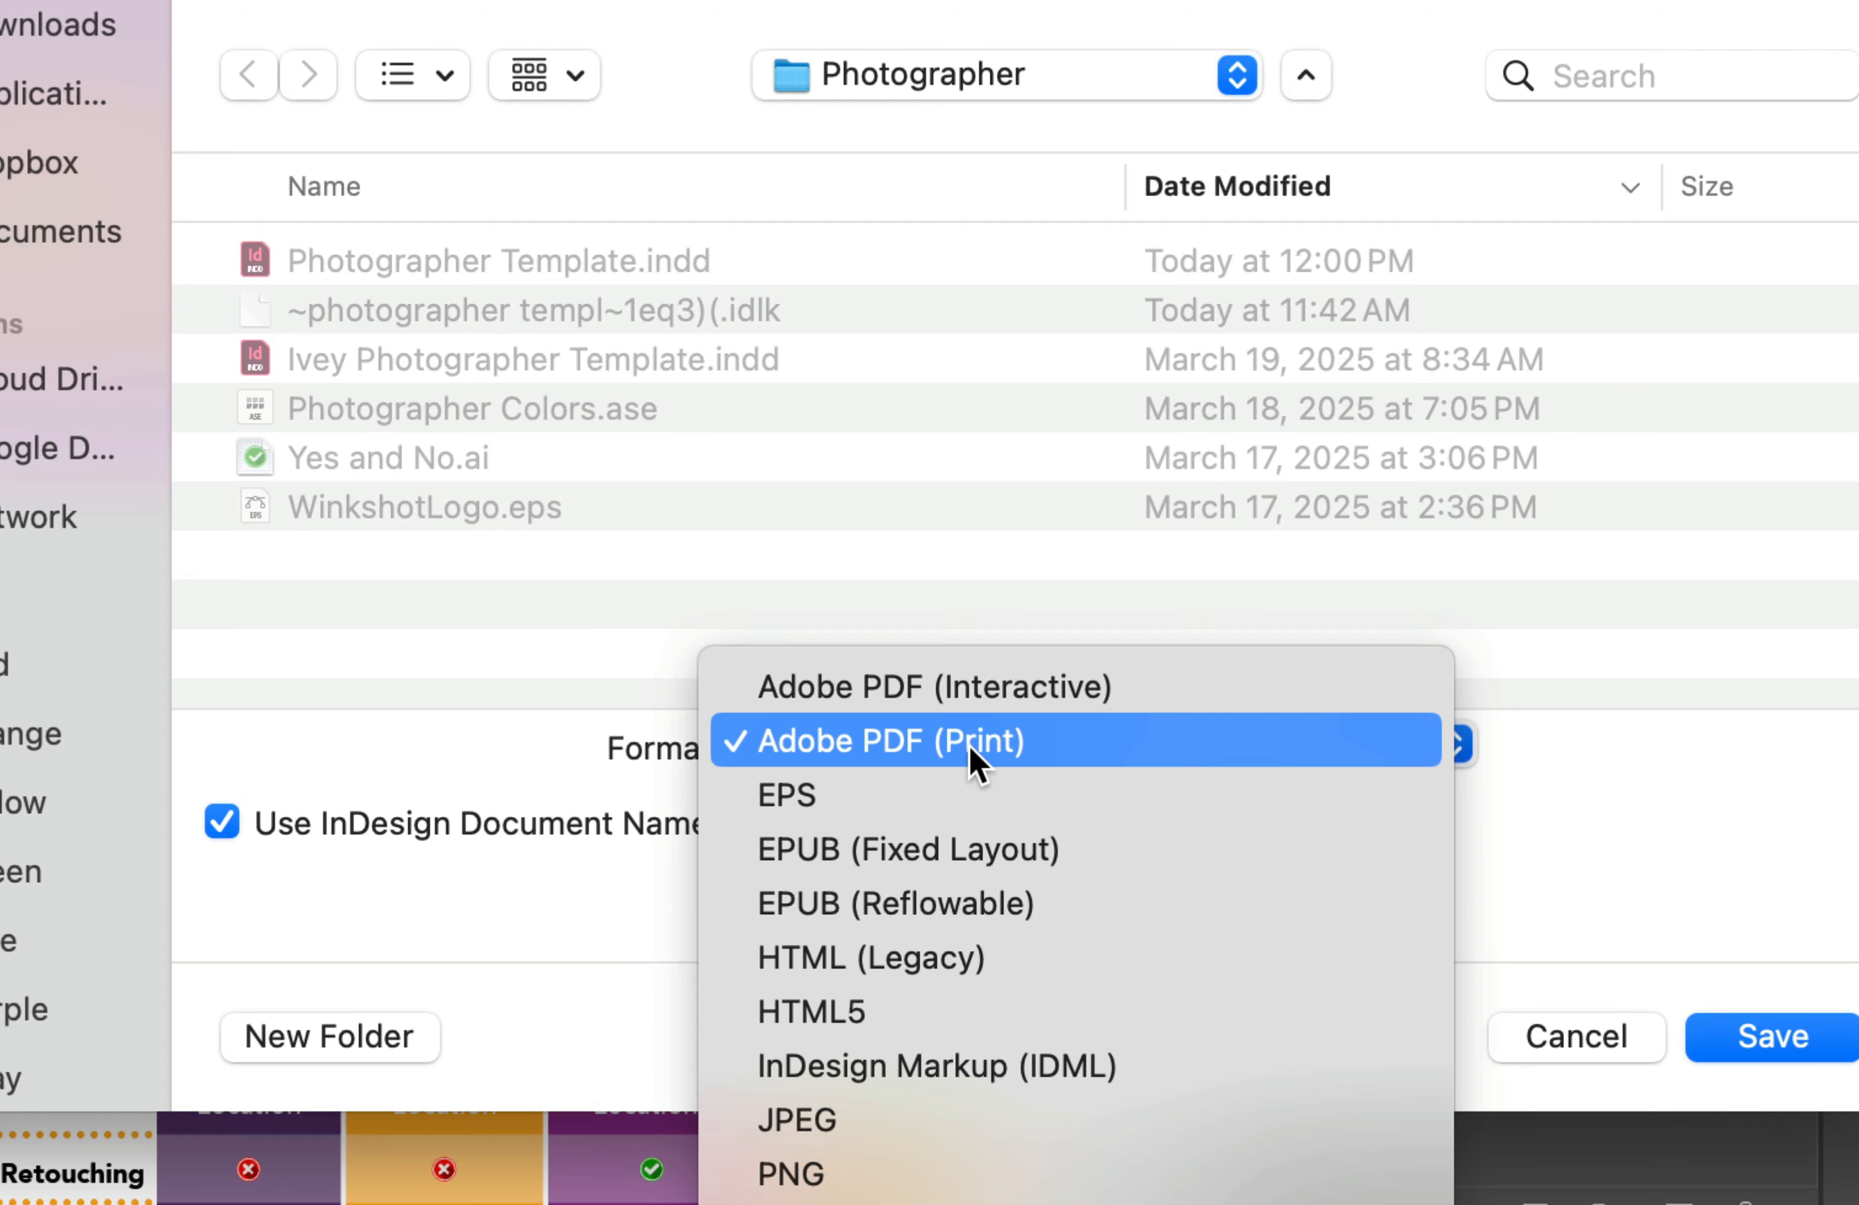
pyautogui.click(969, 743)
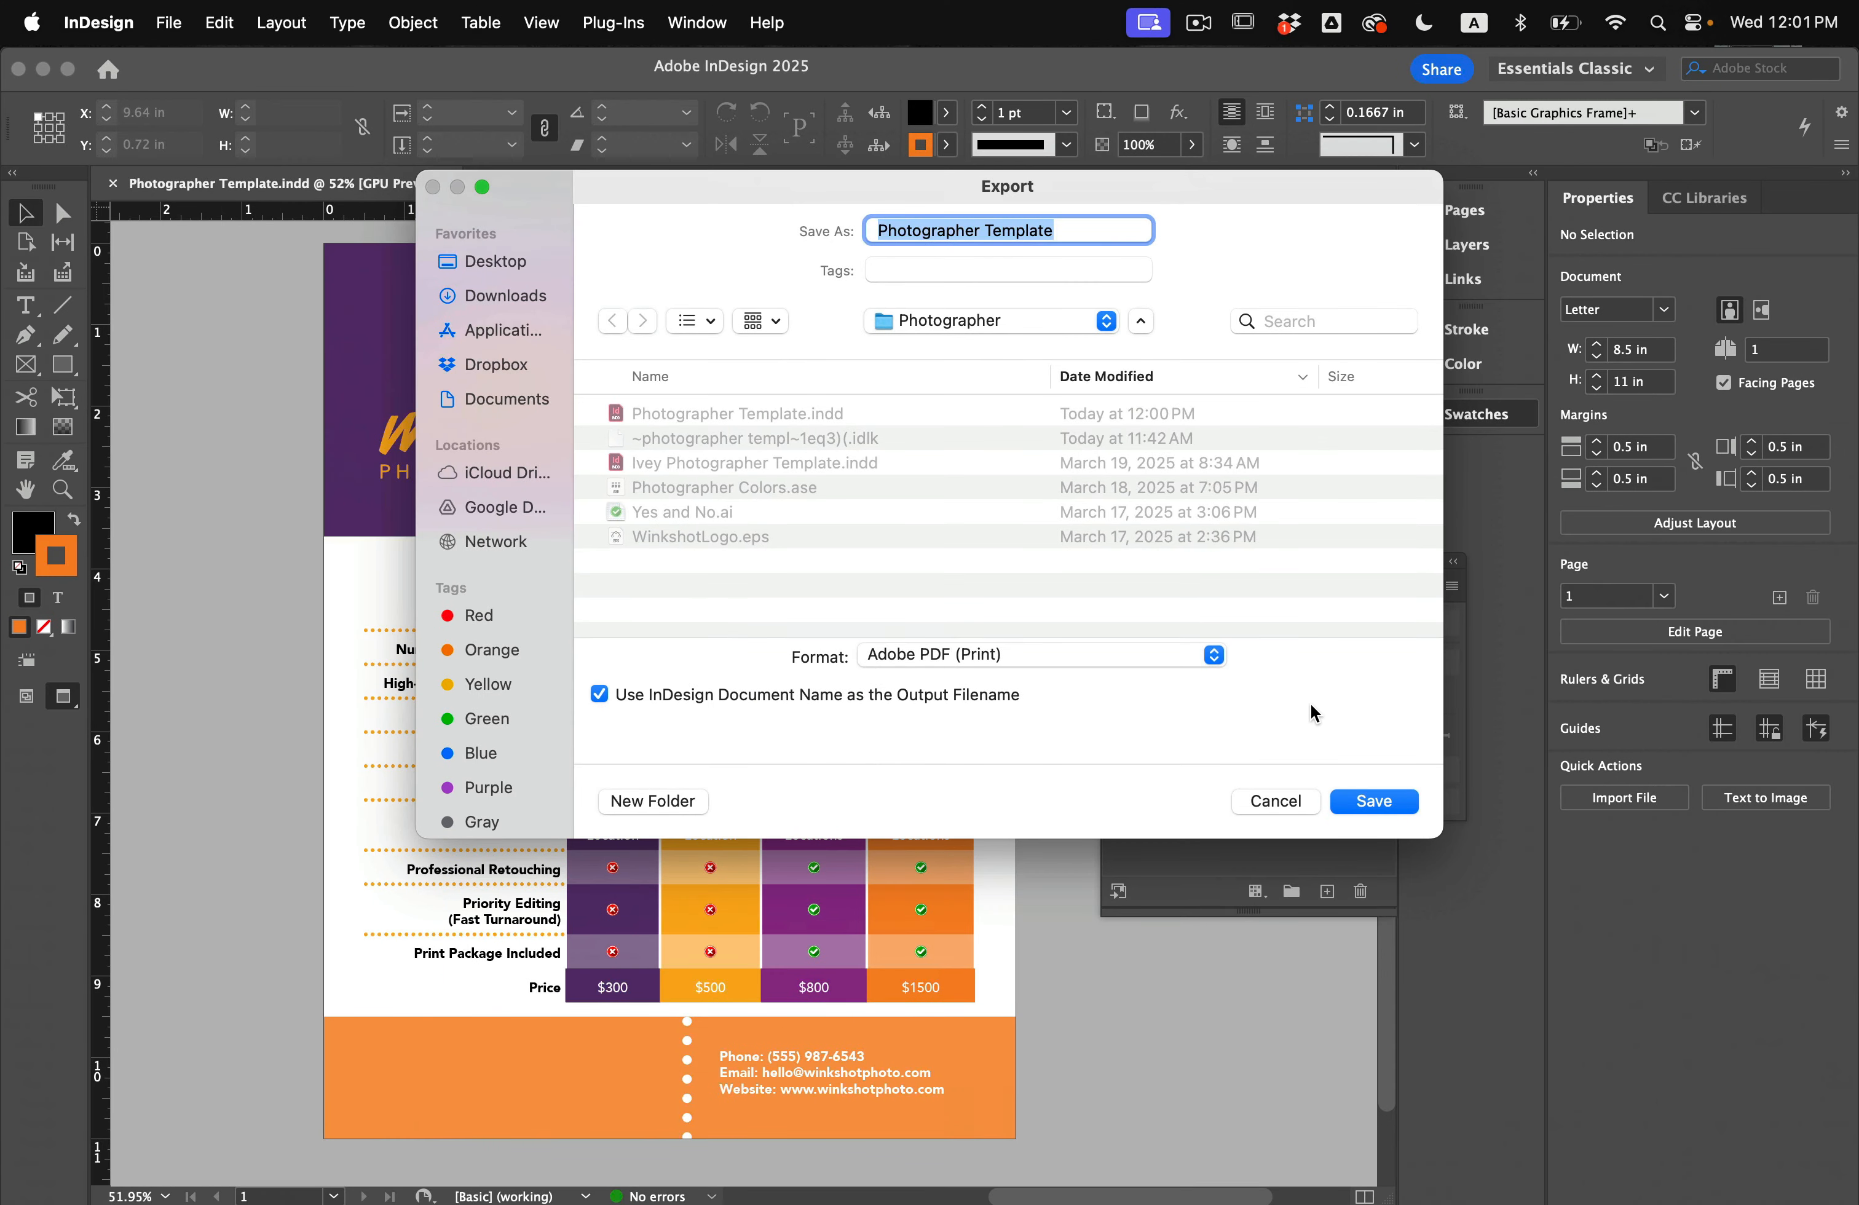
pyautogui.click(1375, 803)
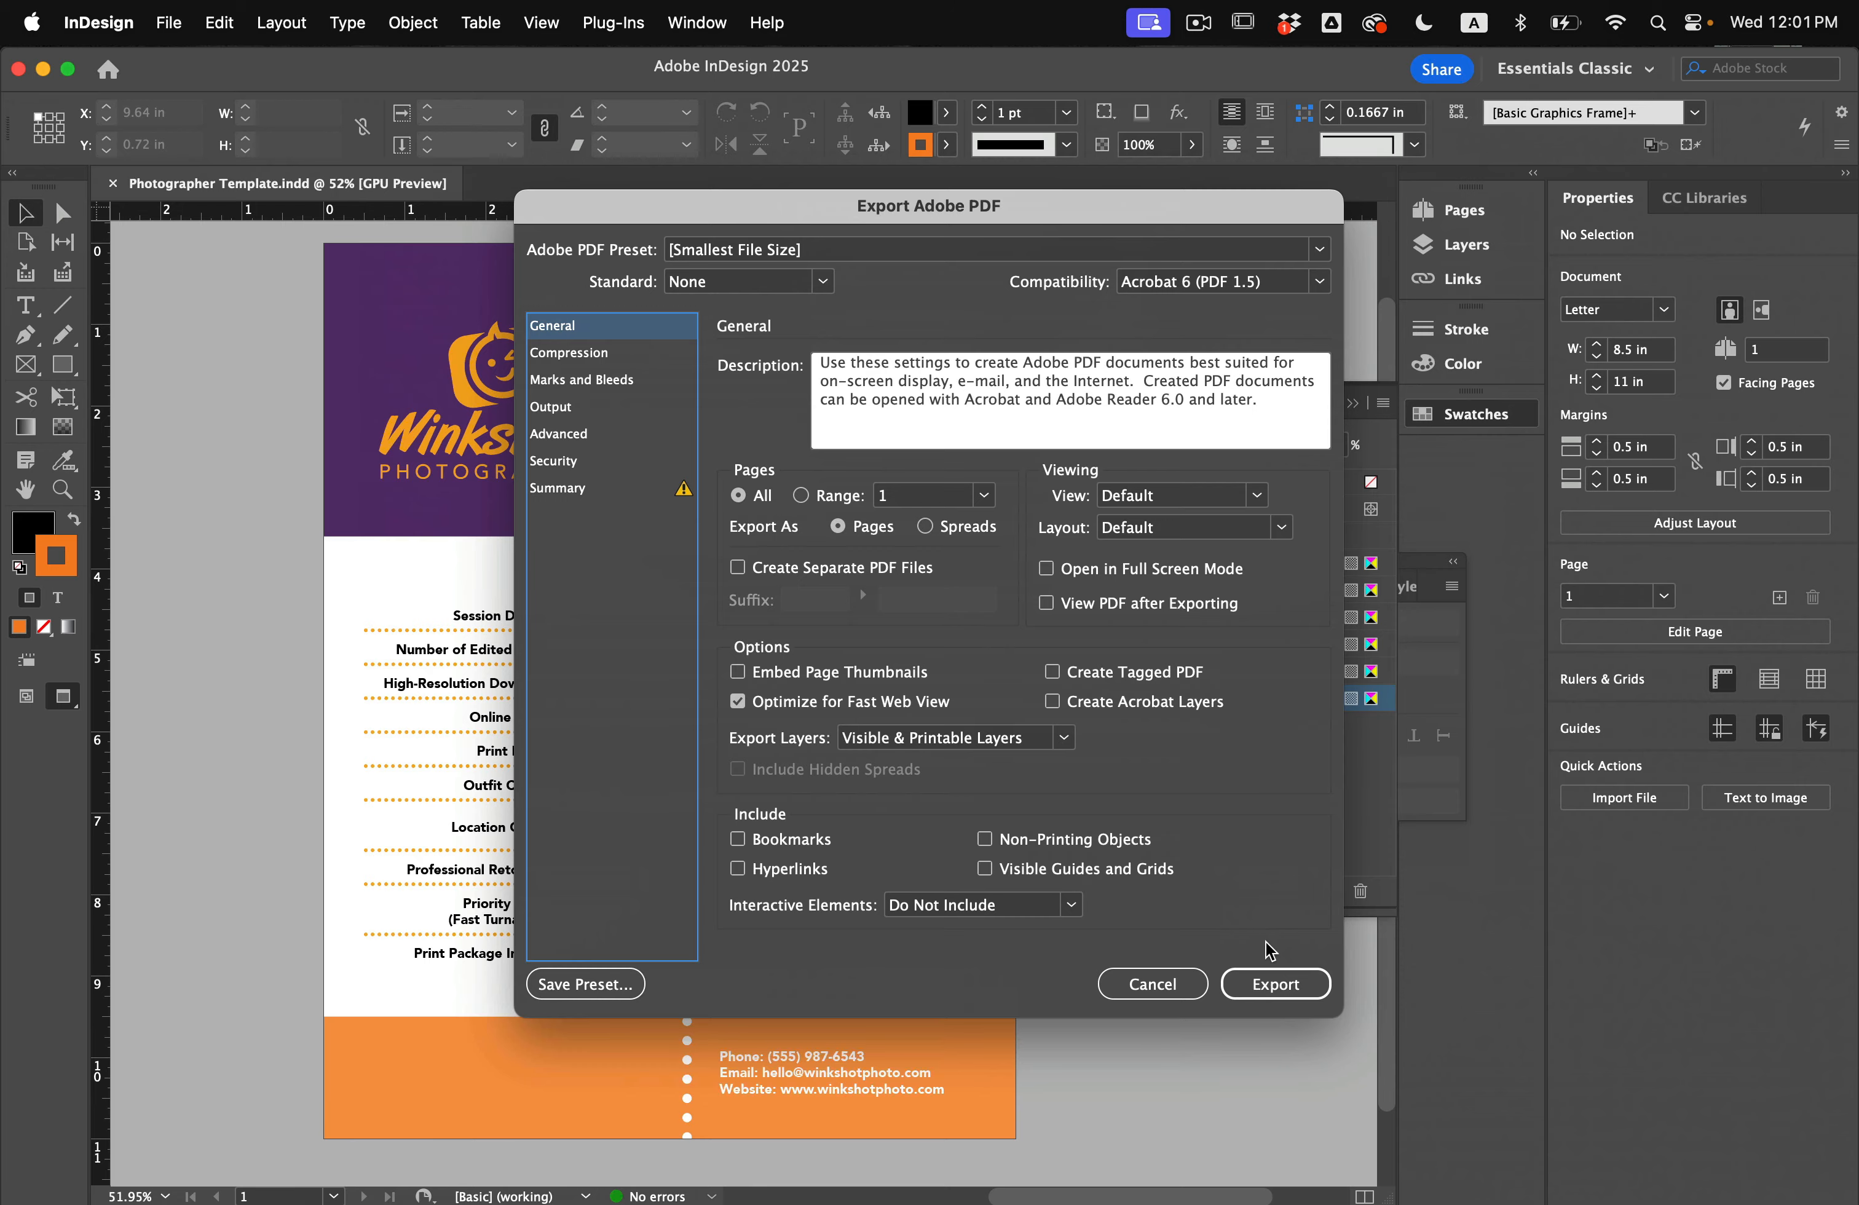
pyautogui.click(1289, 984)
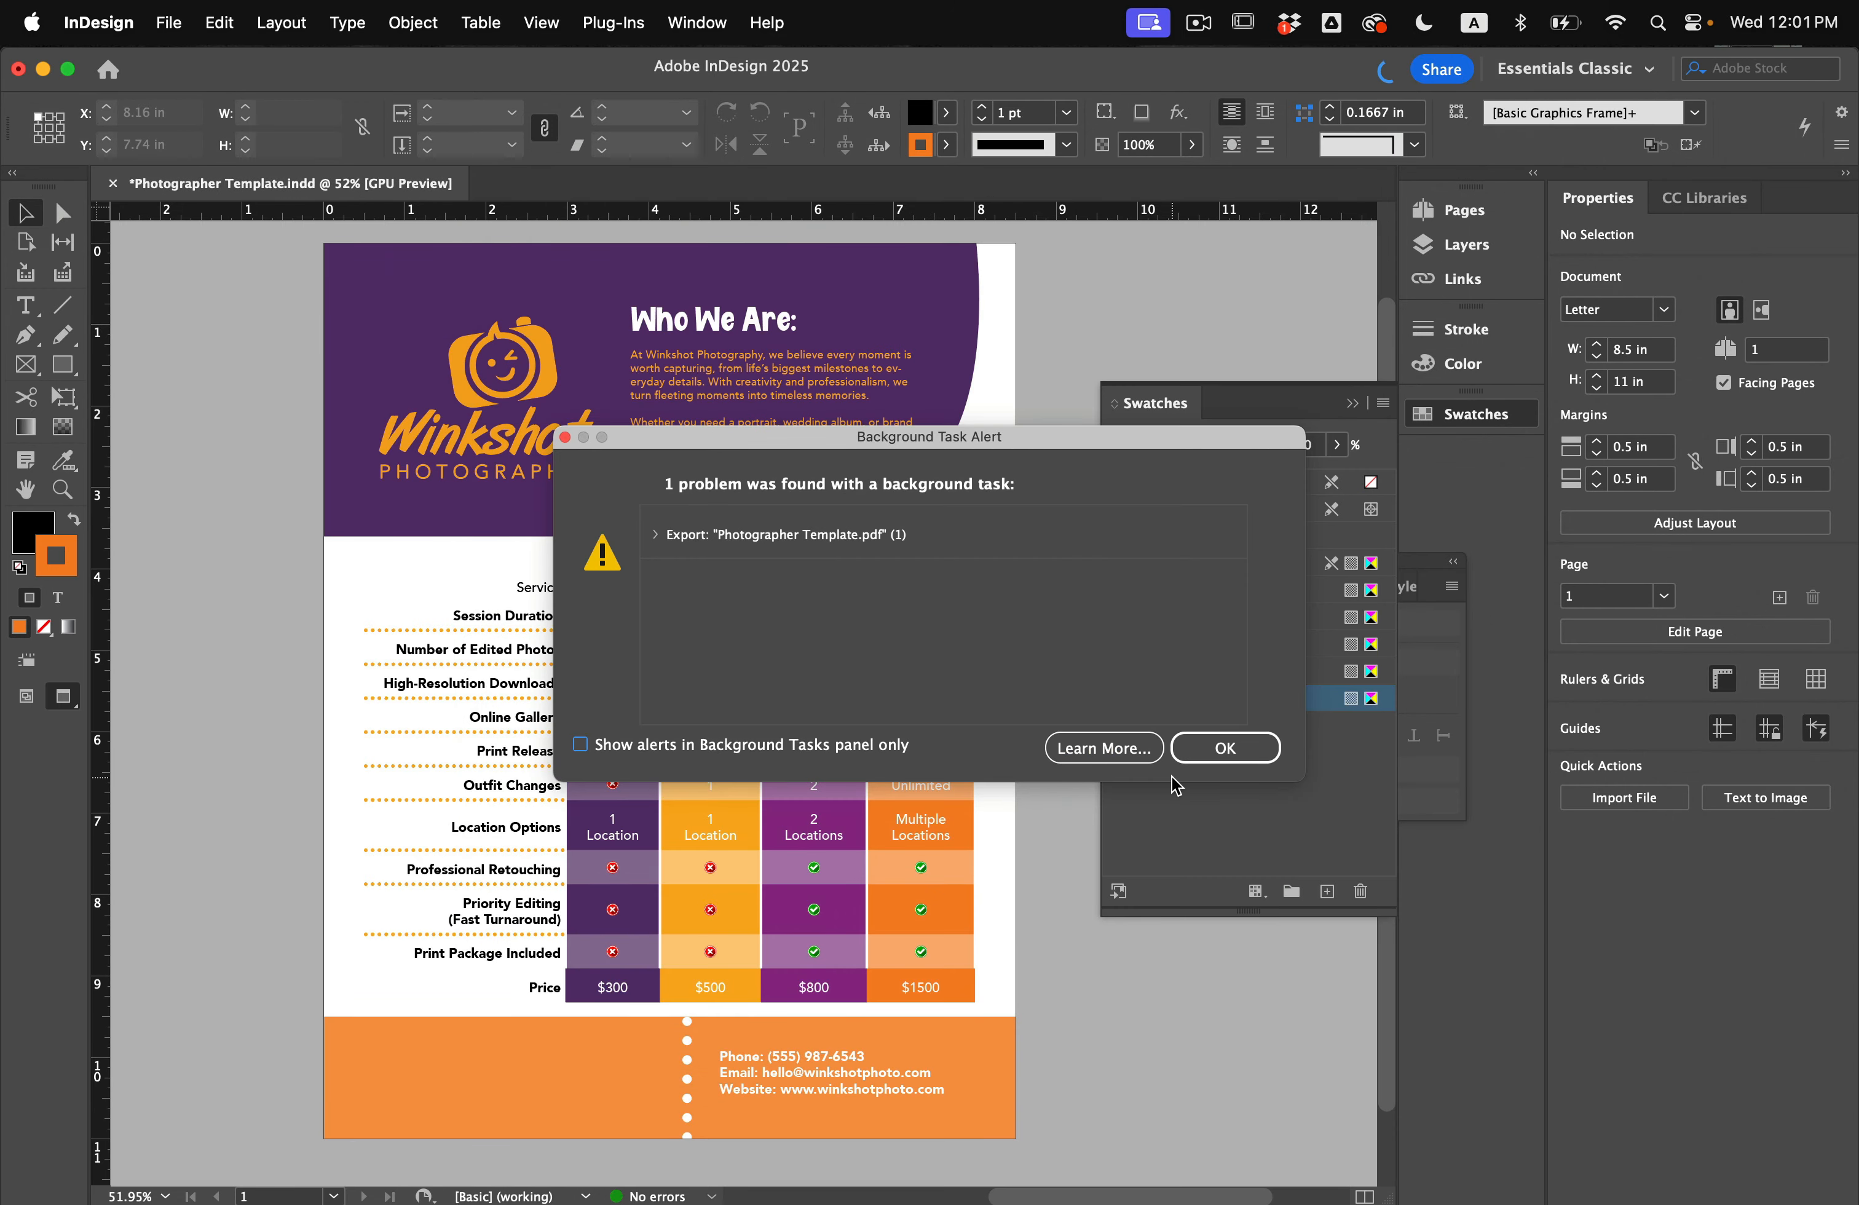
pyautogui.click(1223, 749)
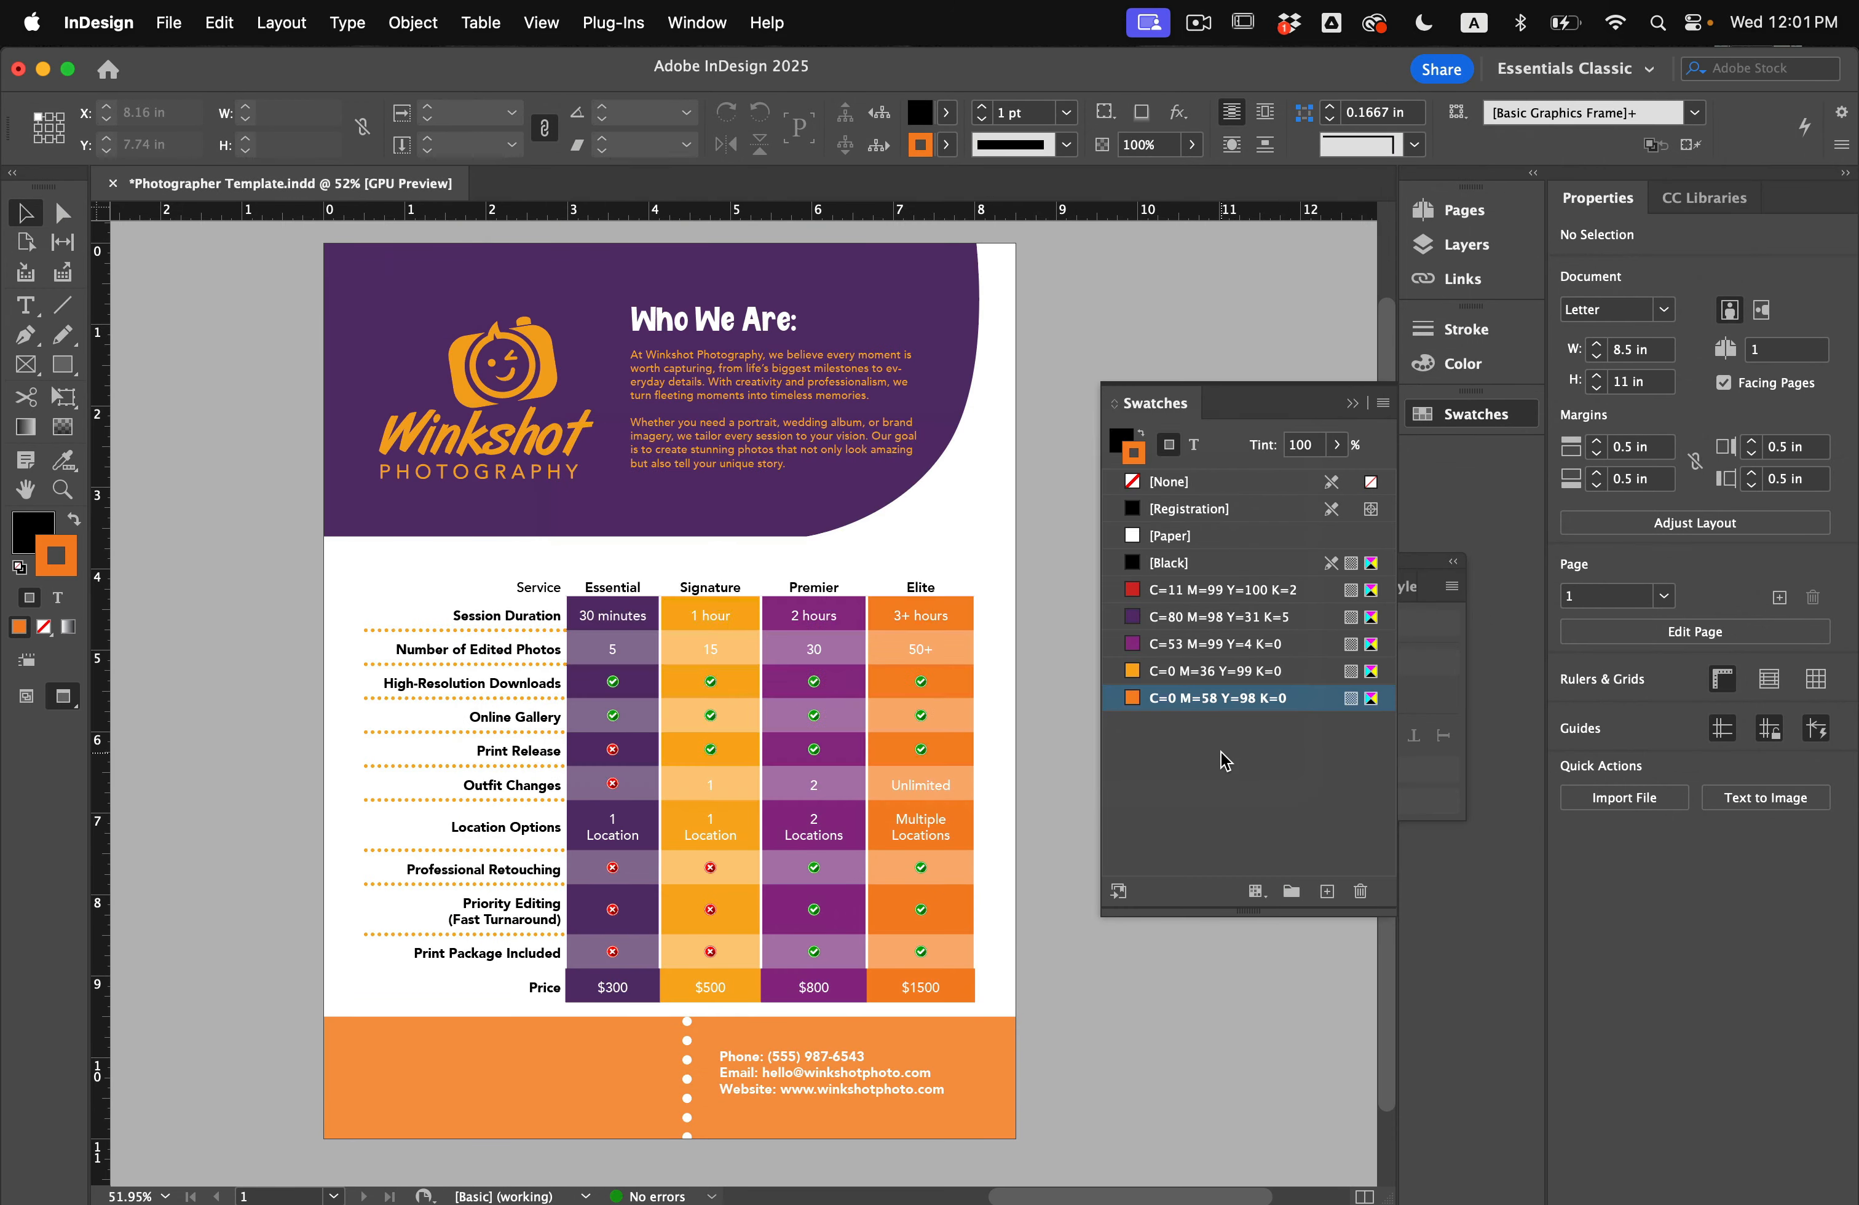